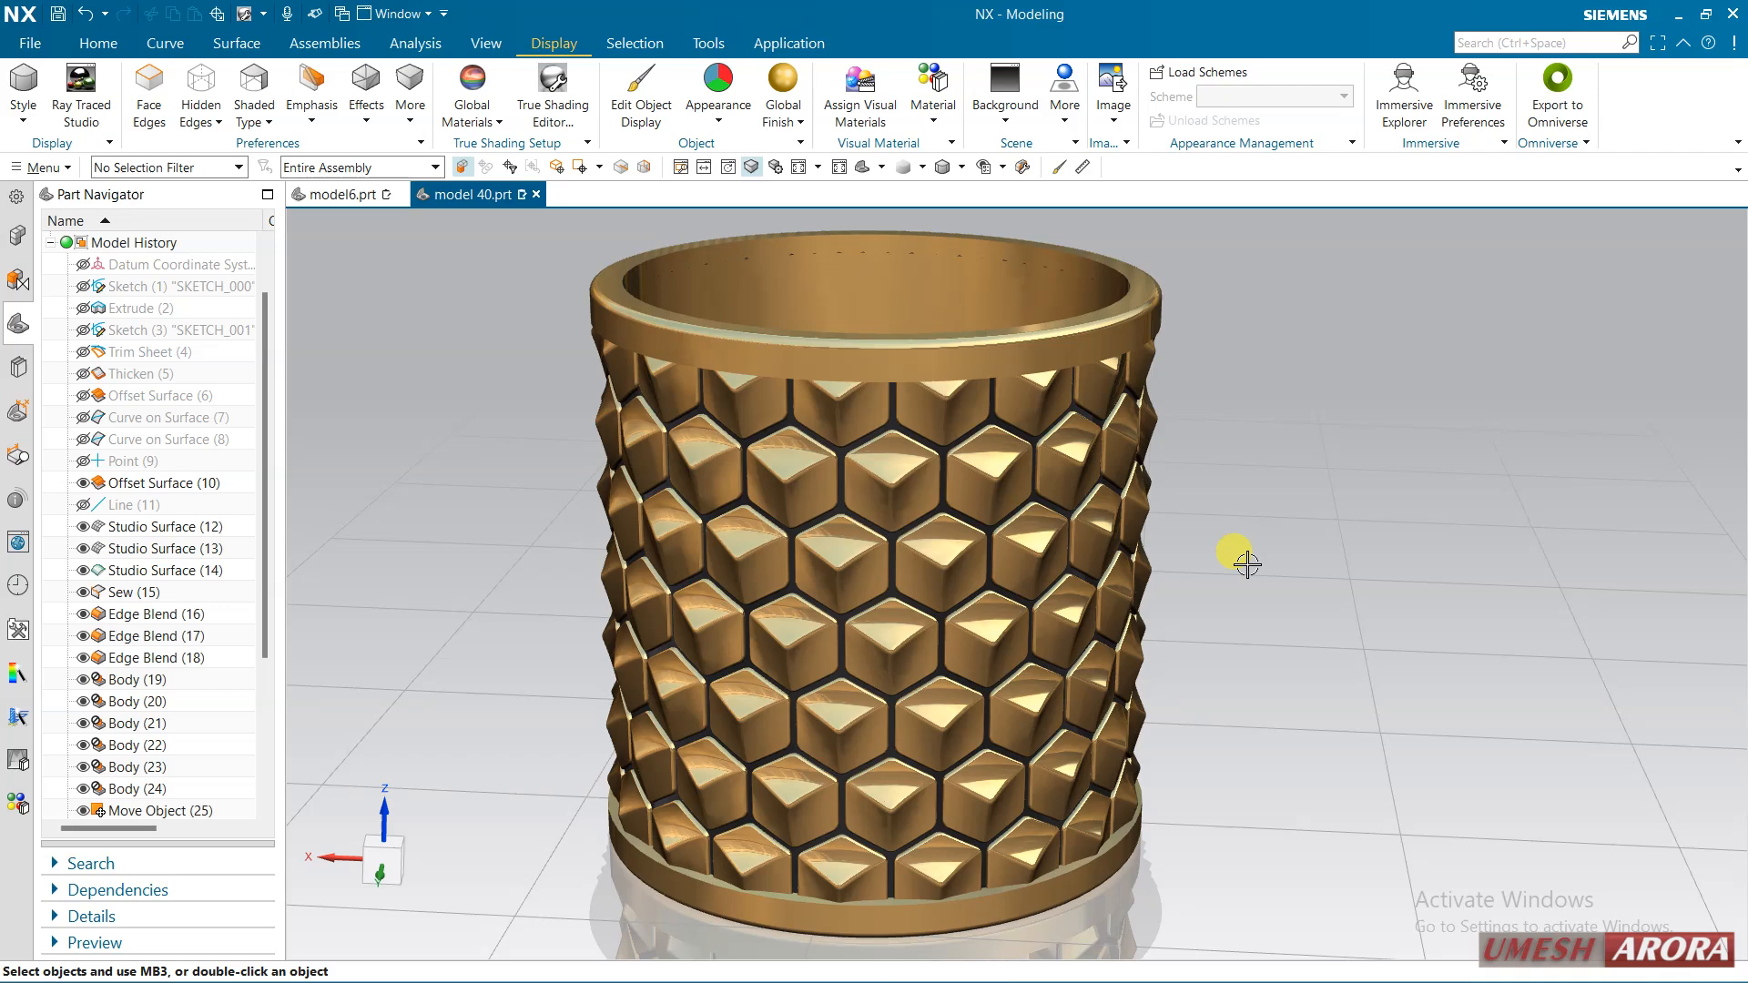
Switch to the model6.prt part and start a new sketch on the horizontal XY plane
{"action": "mouse_move", "coordinate": [1211, 624]}
{"action": "middle_mouse_down"}
{"action": "mouse_move", "coordinate": [1128, 596]}
{"action": "mouse_move", "coordinate": [1179, 626]}
{"action": "middle_mouse_up"}
{"action": "left_click", "coordinate": [340, 194]}
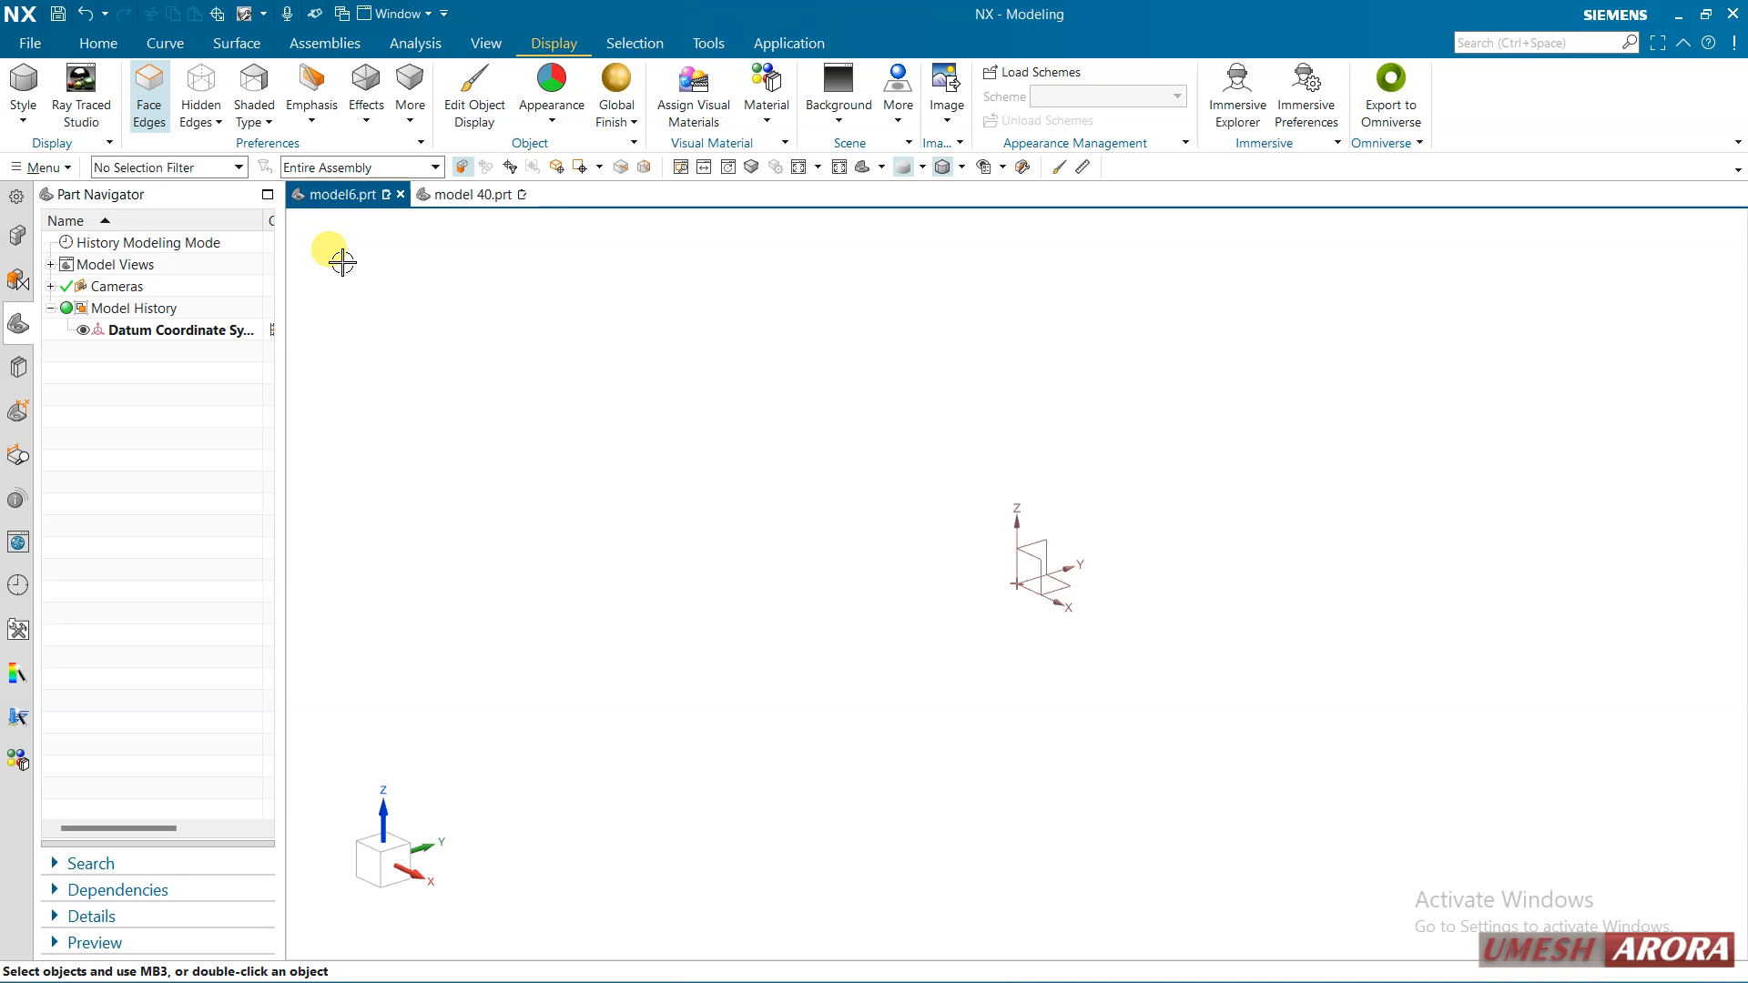
{"action": "left_click", "coordinate": [97, 43]}
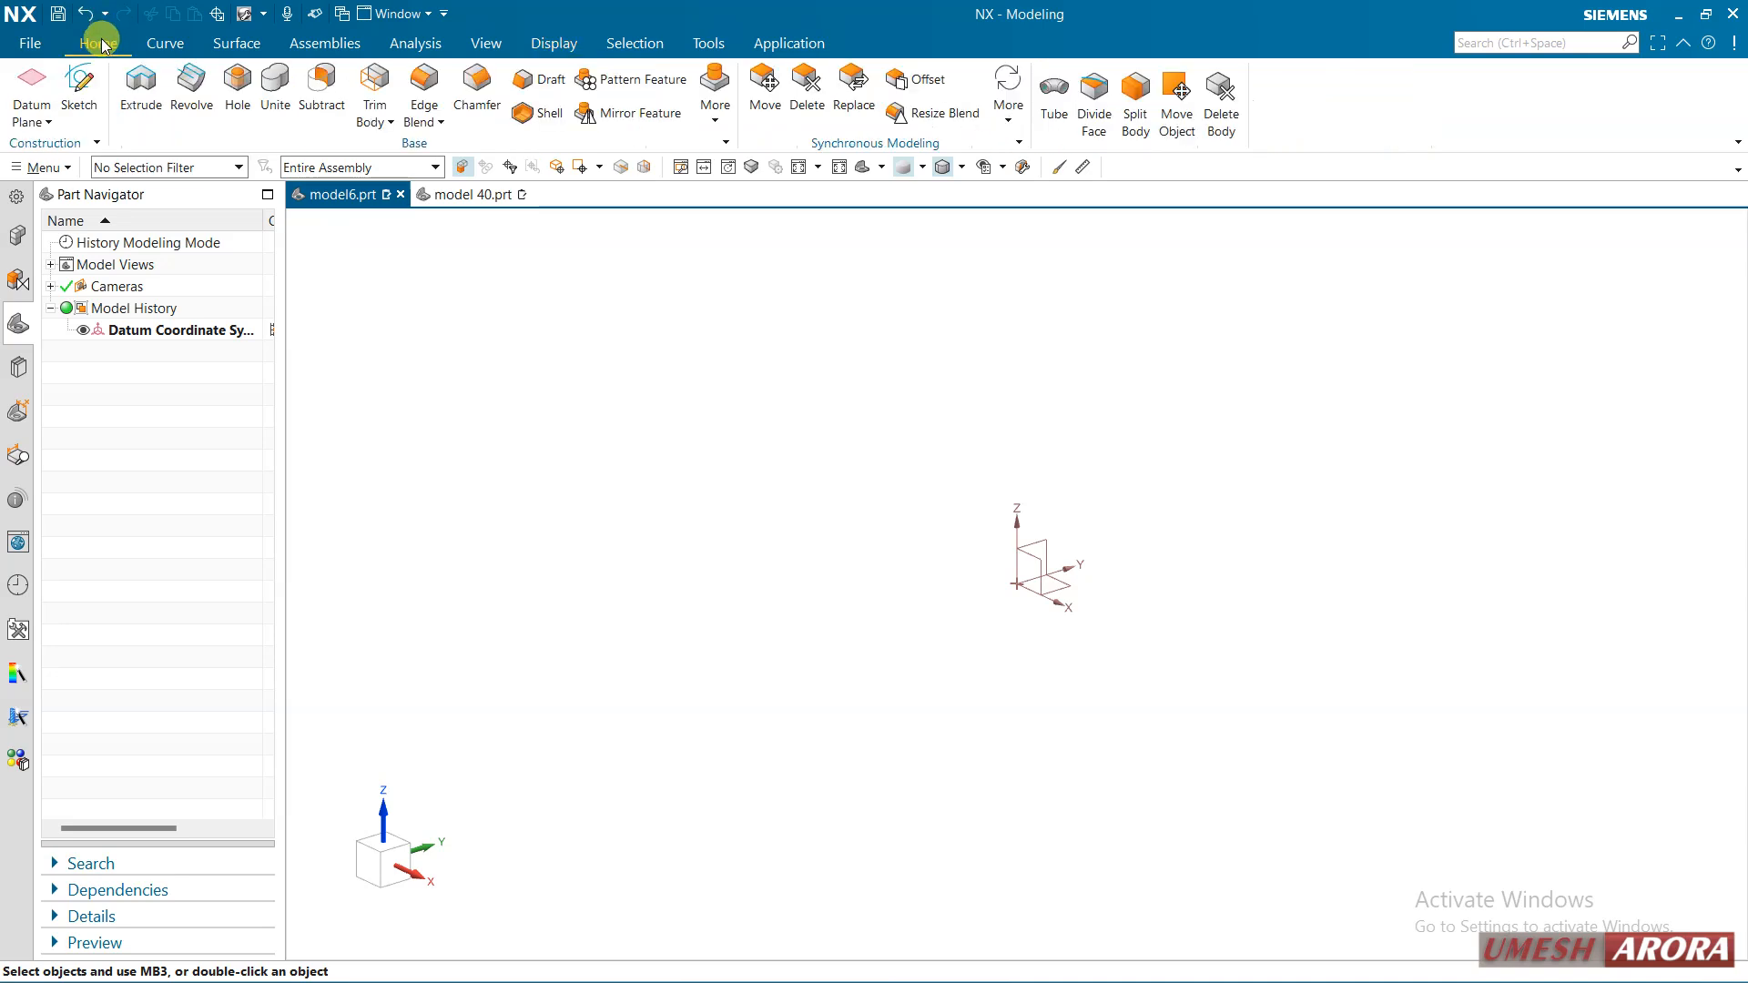
{"action": "left_click", "coordinate": [80, 87]}
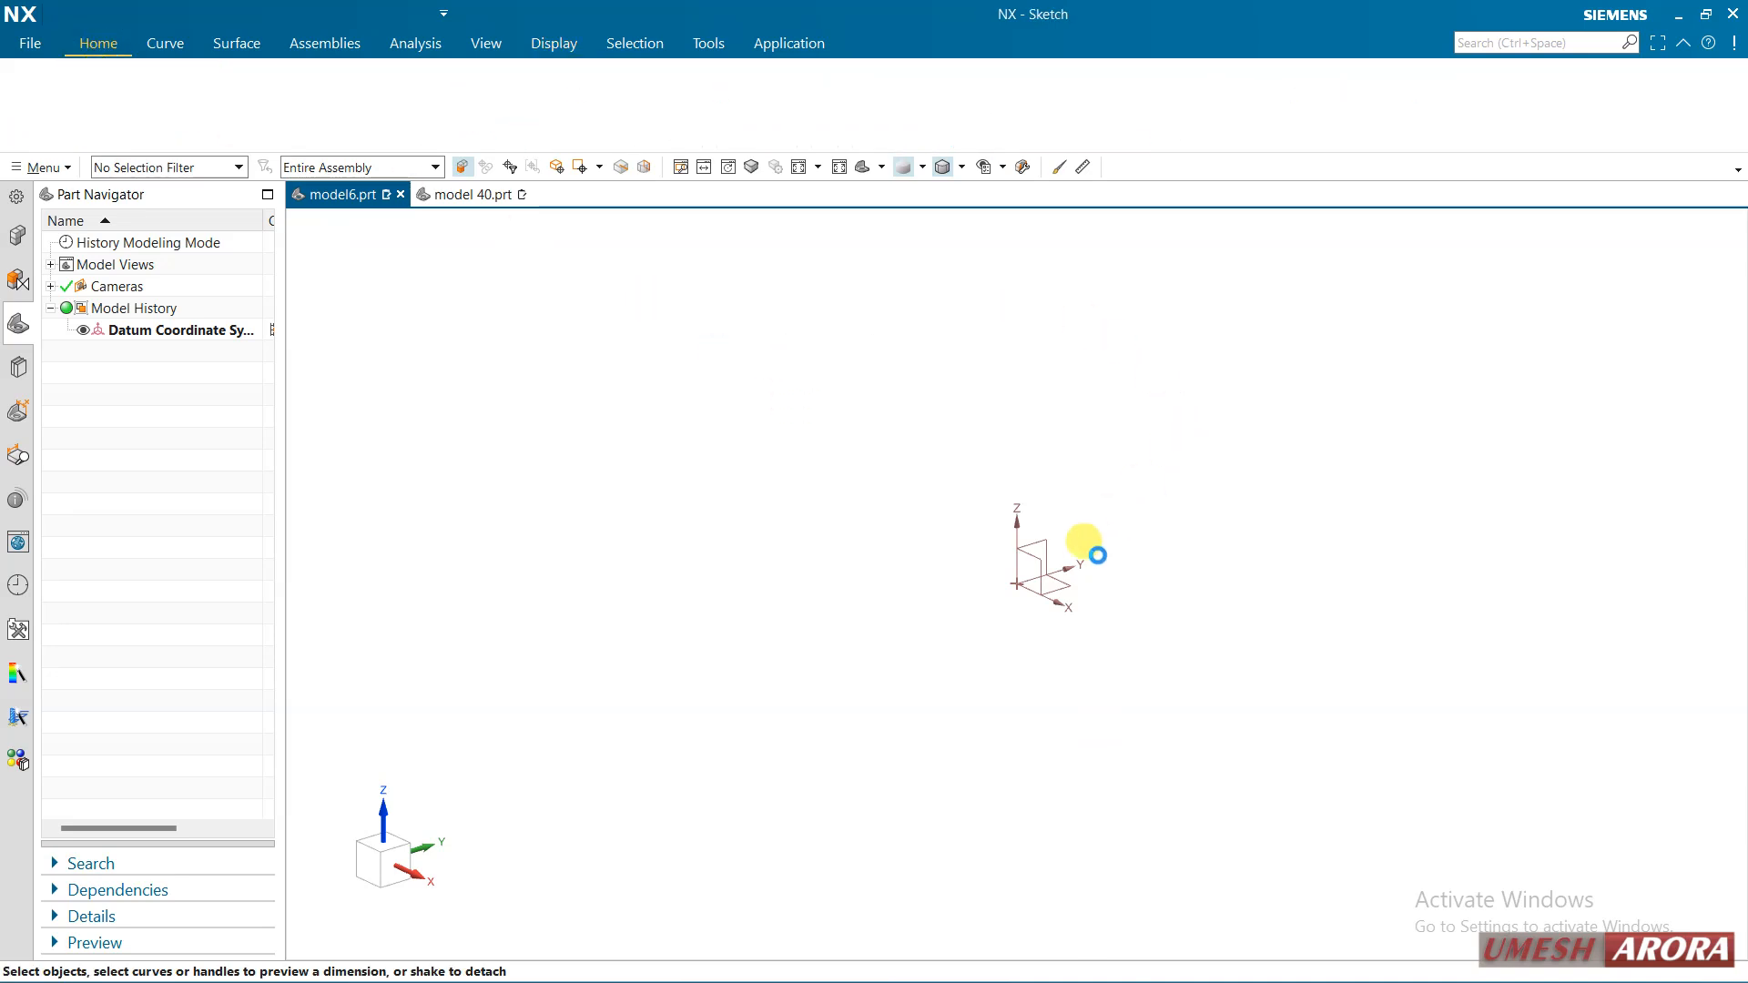
{"action": "left_click", "coordinate": [1202, 624]}
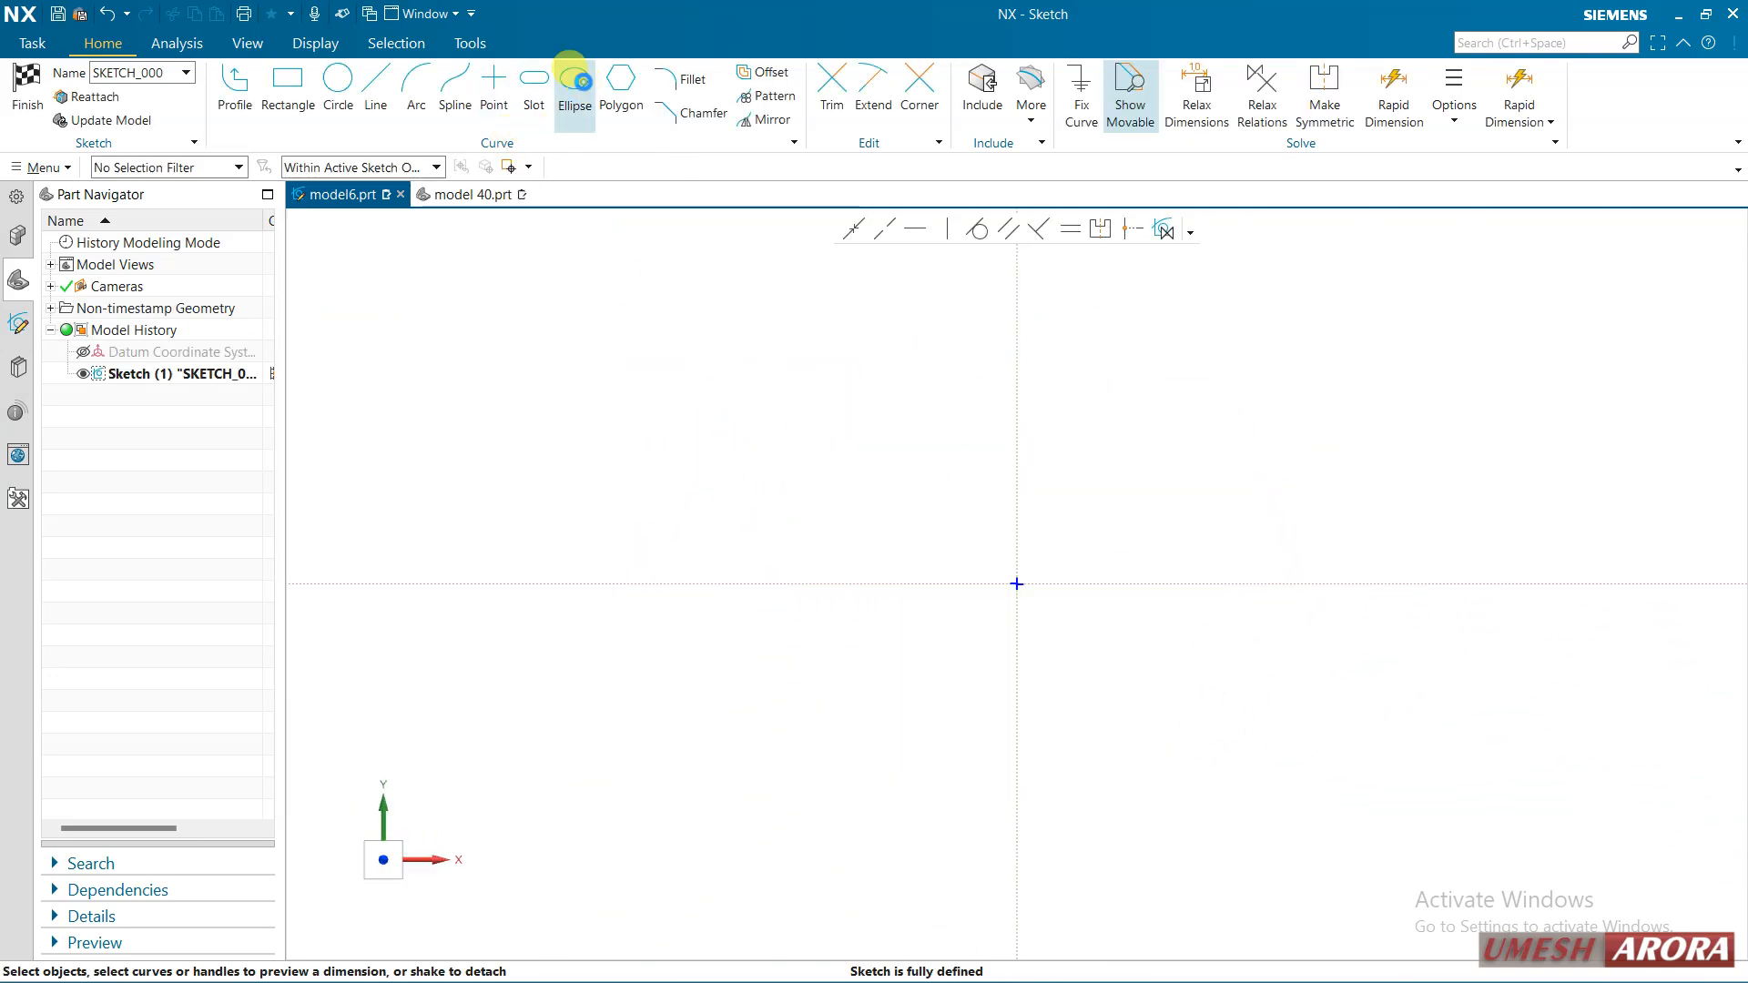
Draw a circle about 320.7 mm in diameter centred on the sketch origin
{"action": "left_click", "coordinate": [574, 82]}
{"action": "left_click", "coordinate": [335, 82]}
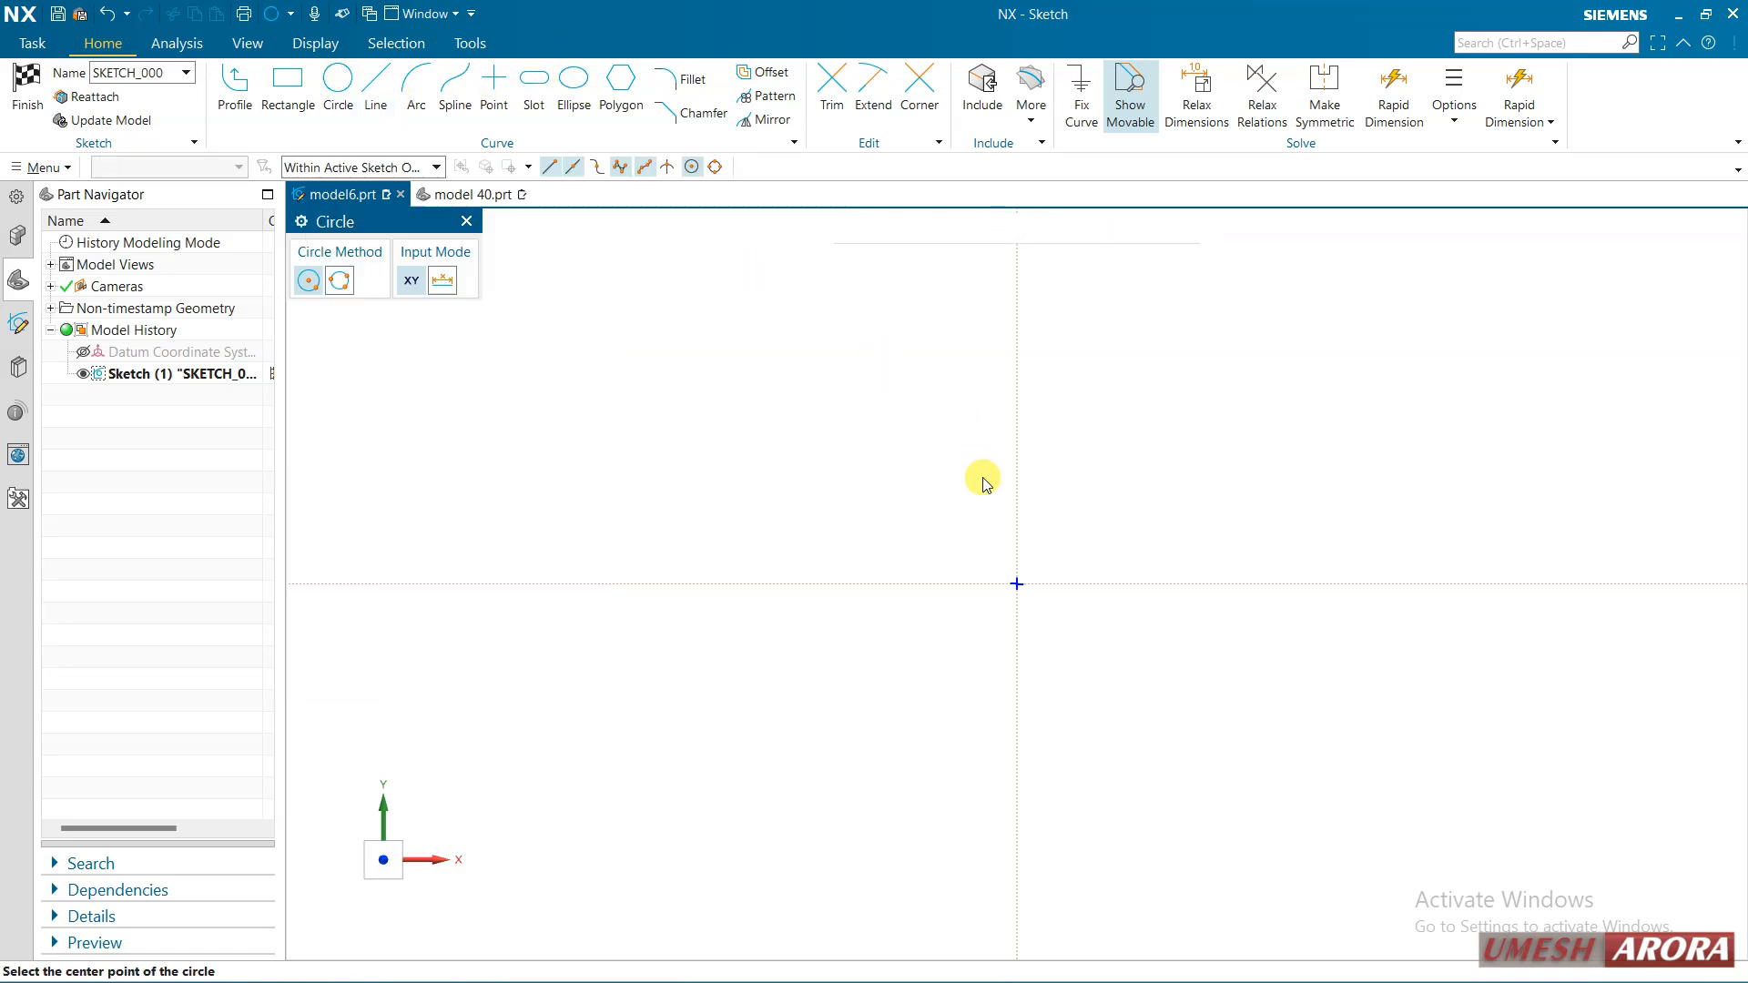
{"action": "left_click", "coordinate": [1017, 583]}
{"action": "left_click", "coordinate": [999, 425]}
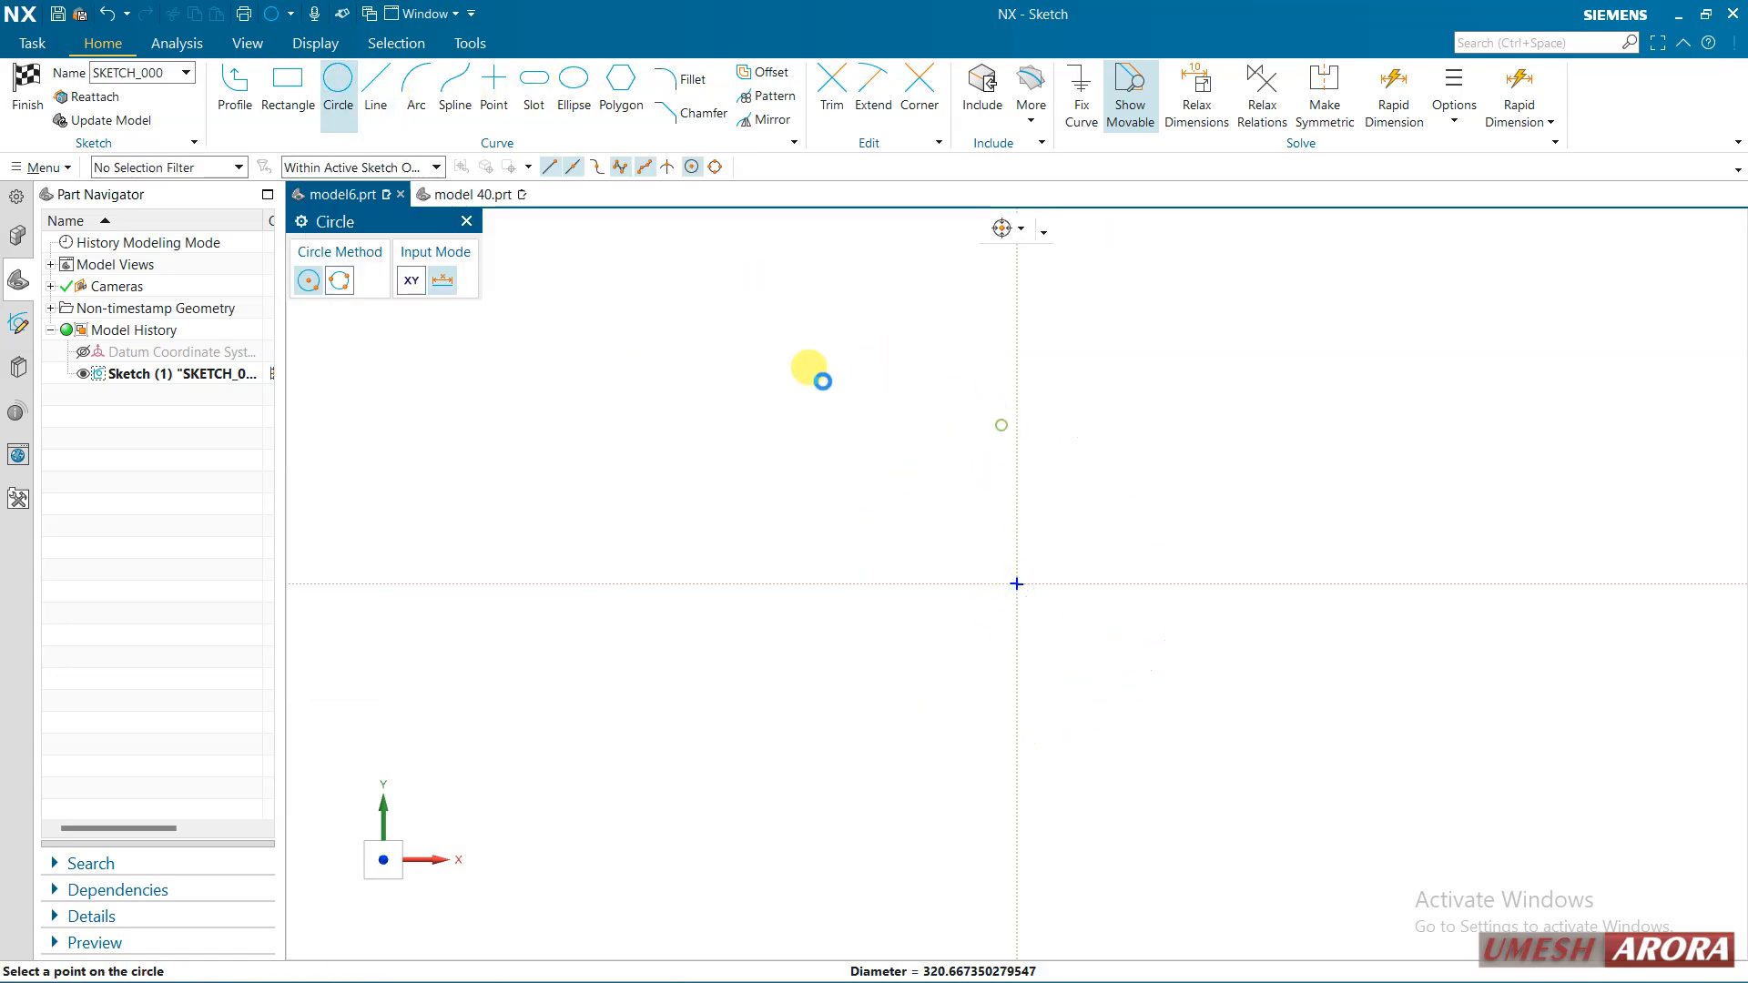
Draw a slanted line from the circle's centre down to the left, ending just outside the circle
{"action": "left_click", "coordinate": [371, 80]}
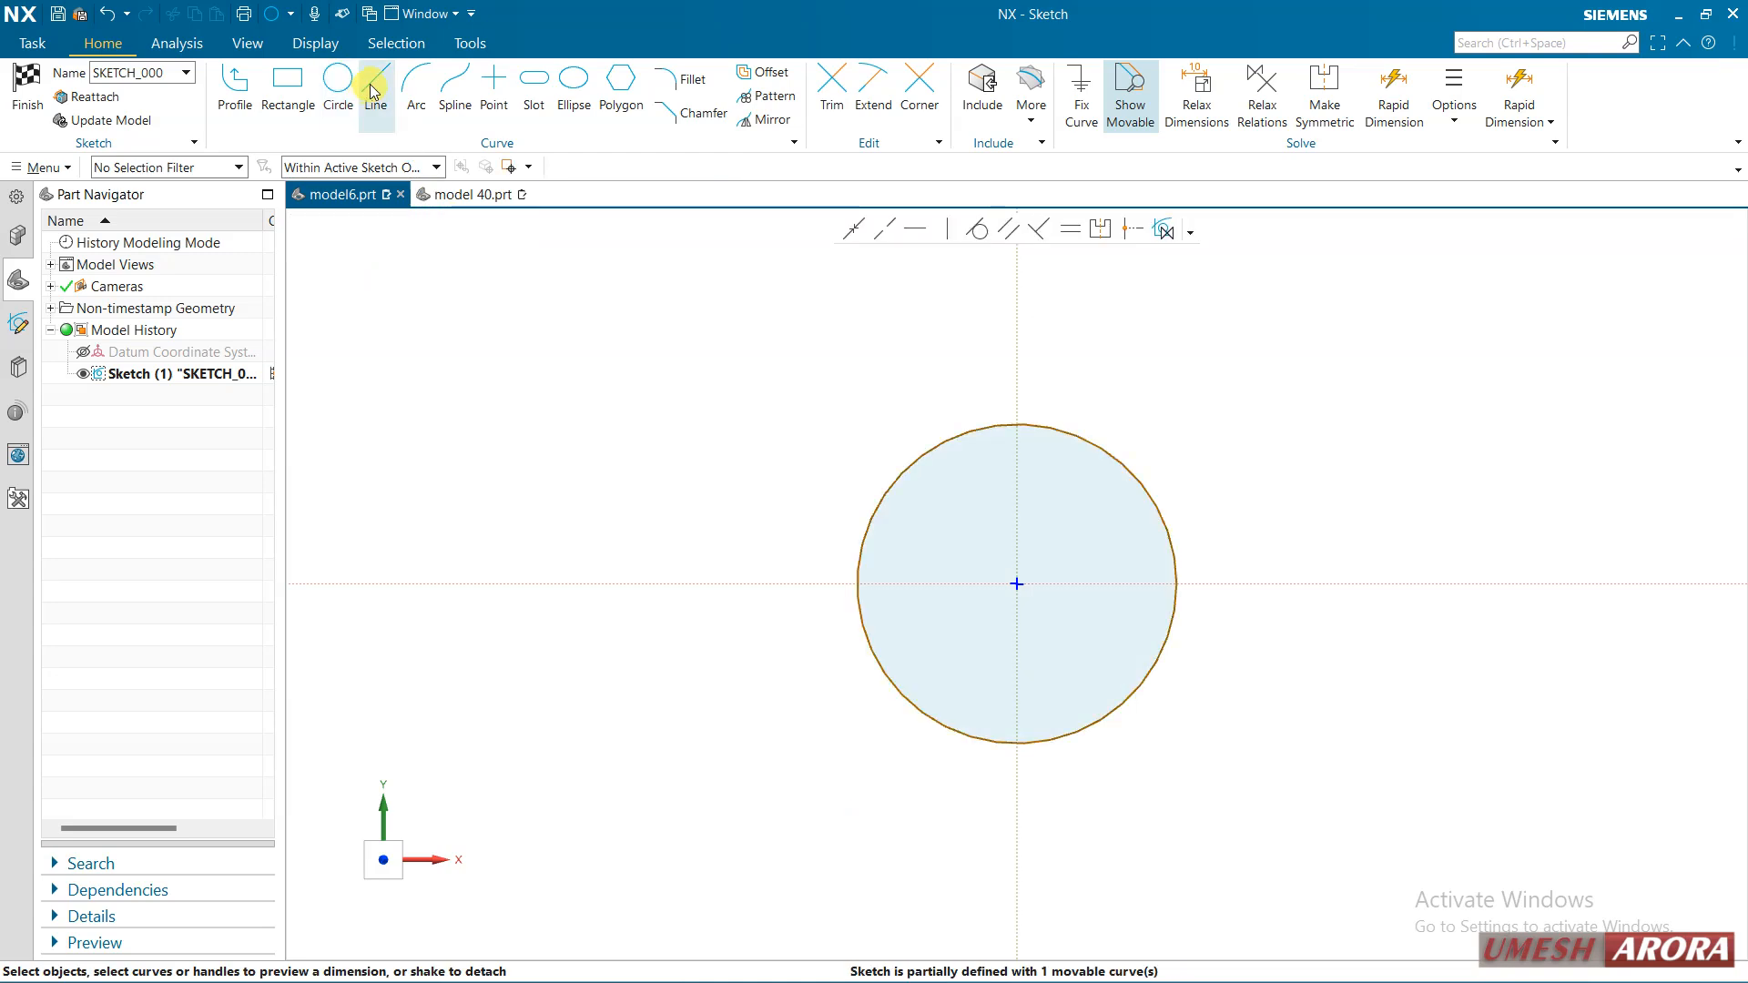
{"action": "left_click", "coordinate": [1017, 583]}
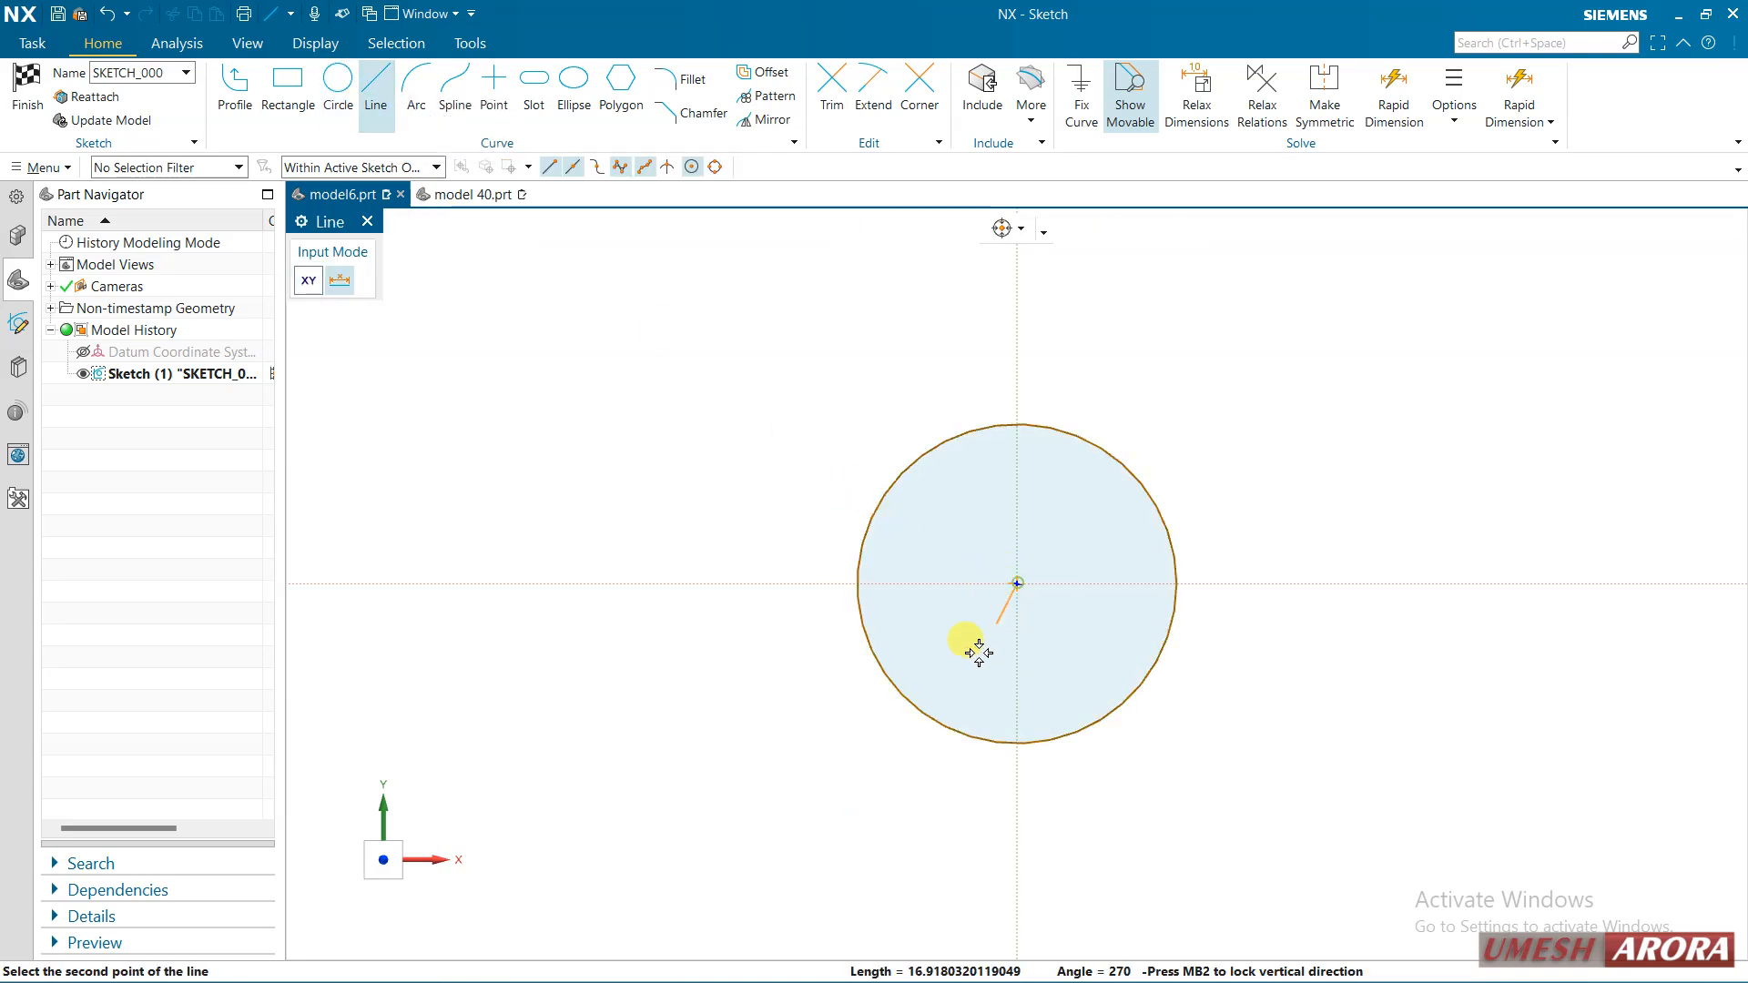
{"action": "left_click", "coordinate": [914, 741]}
{"action": "key", "text": "Escape"}
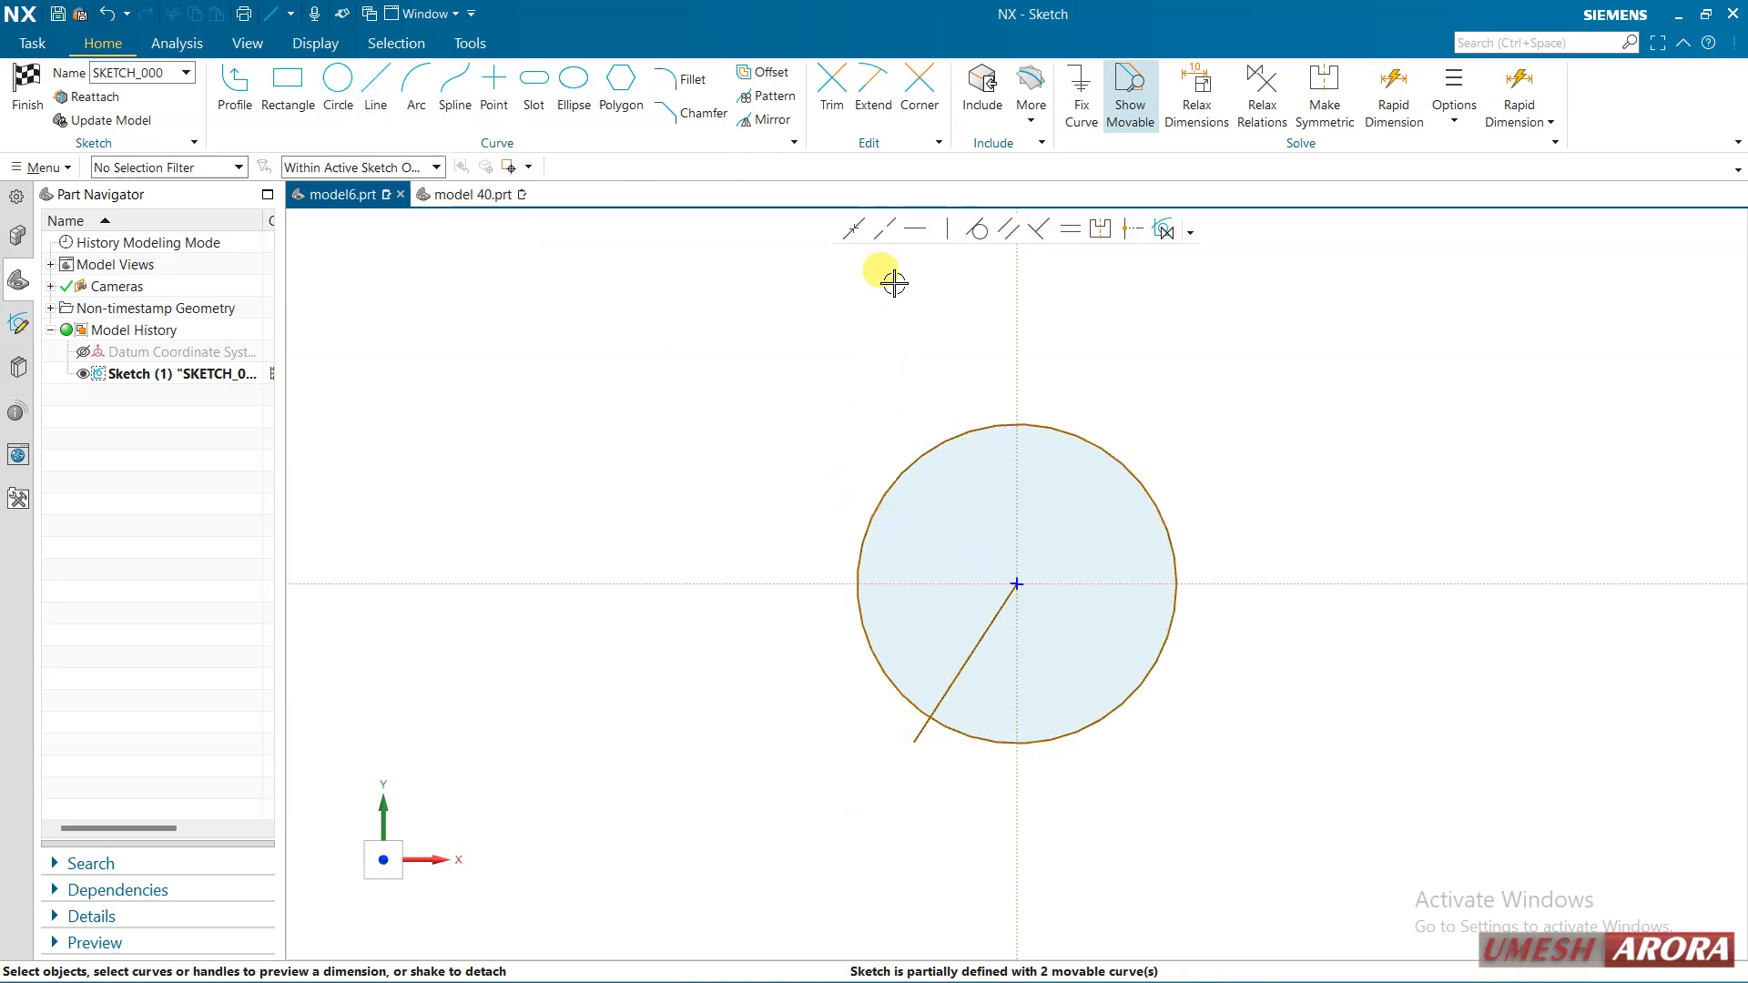
Mirror the slanted line about the sketch's vertical axis
{"action": "left_click", "coordinate": [764, 120]}
{"action": "left_click", "coordinate": [981, 640]}
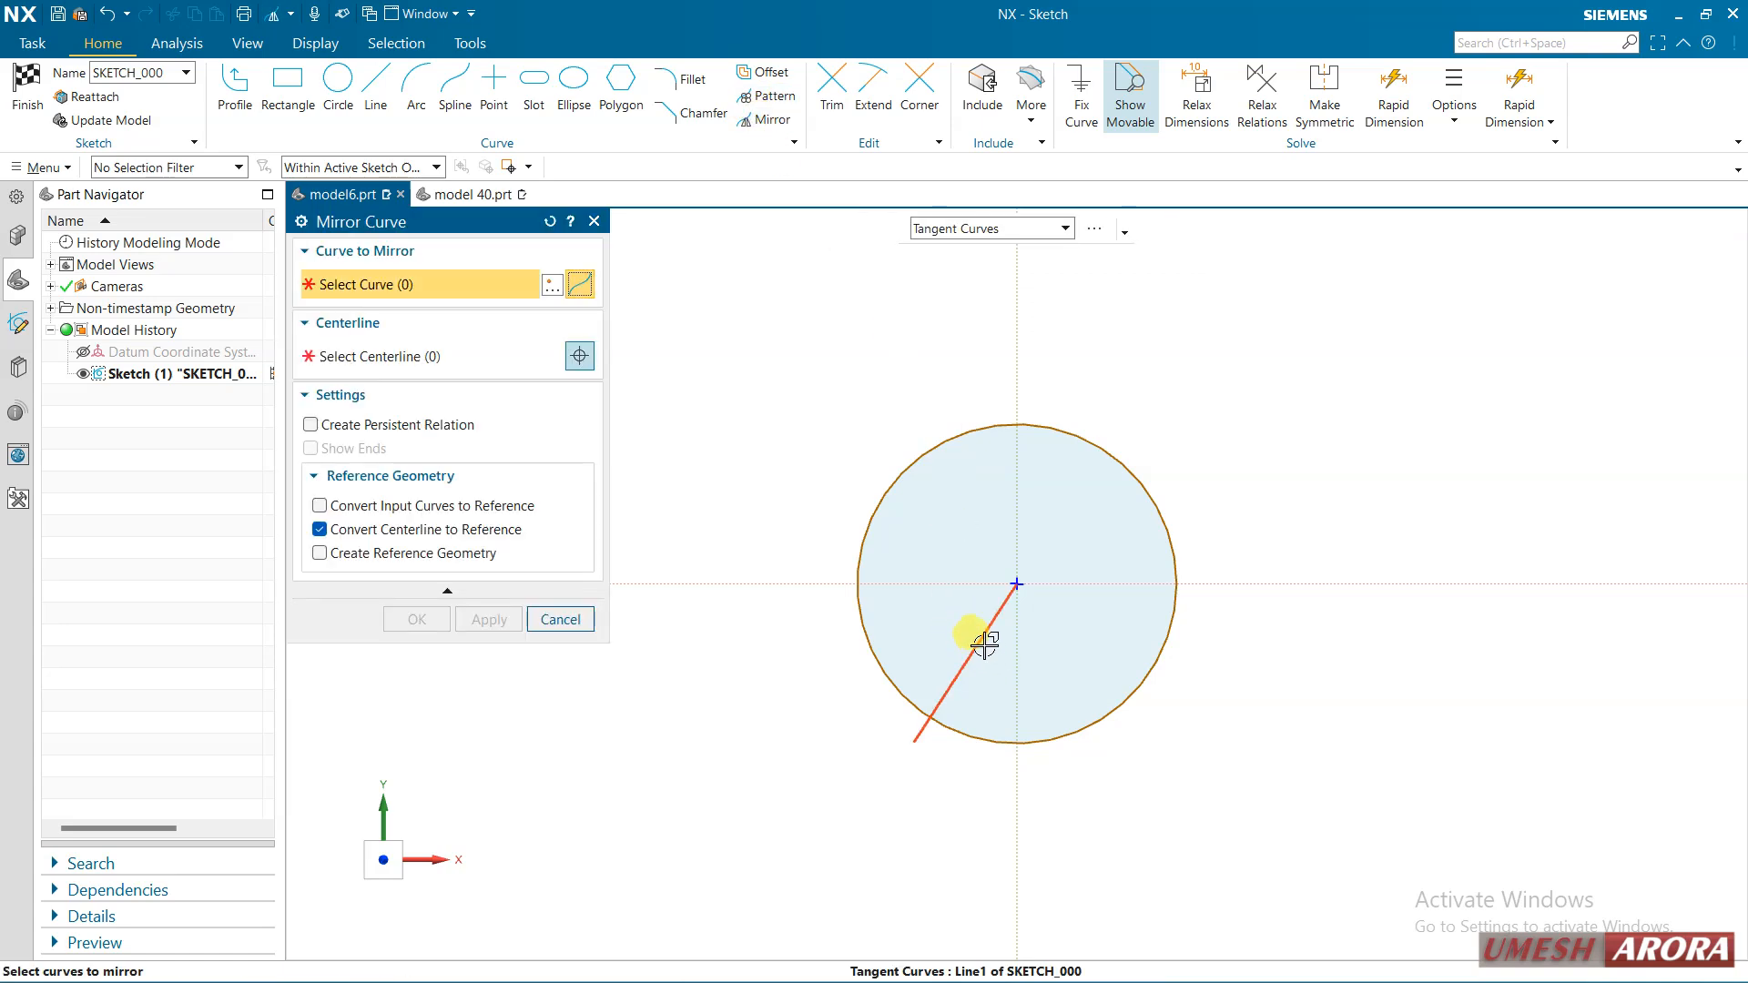
{"action": "middle_click", "coordinate": [1047, 648]}
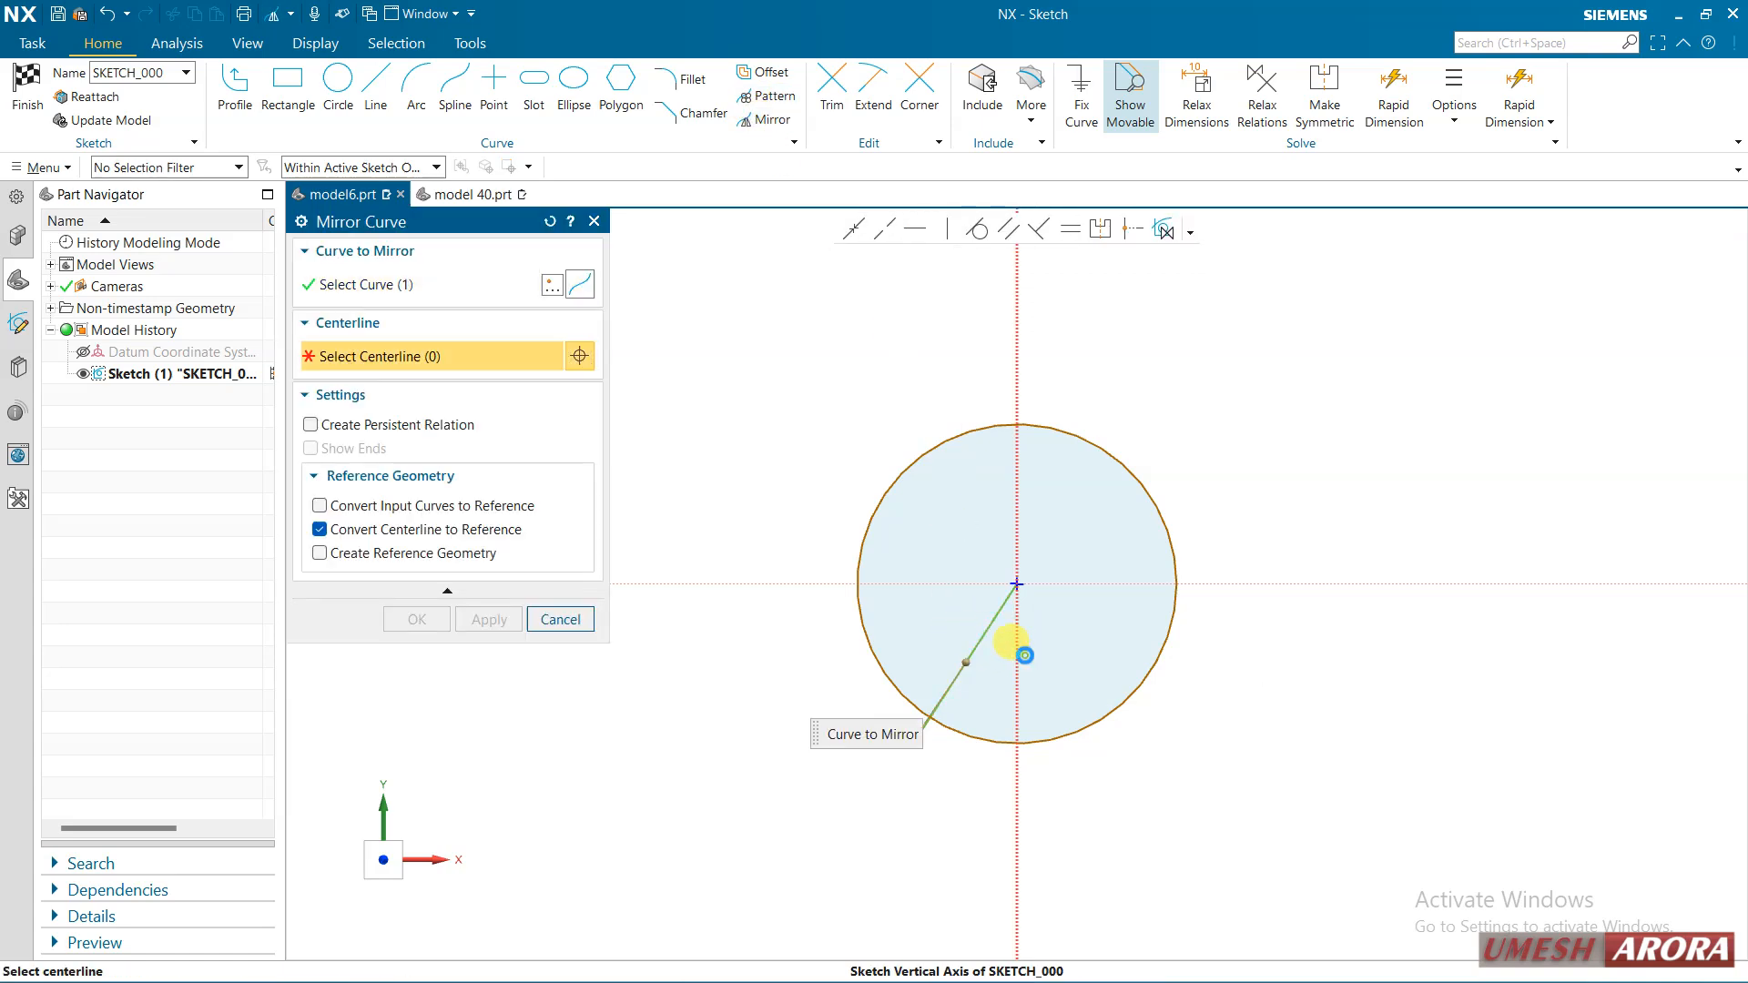
{"action": "left_click", "coordinate": [1019, 647]}
{"action": "middle_click", "coordinate": [1182, 755]}
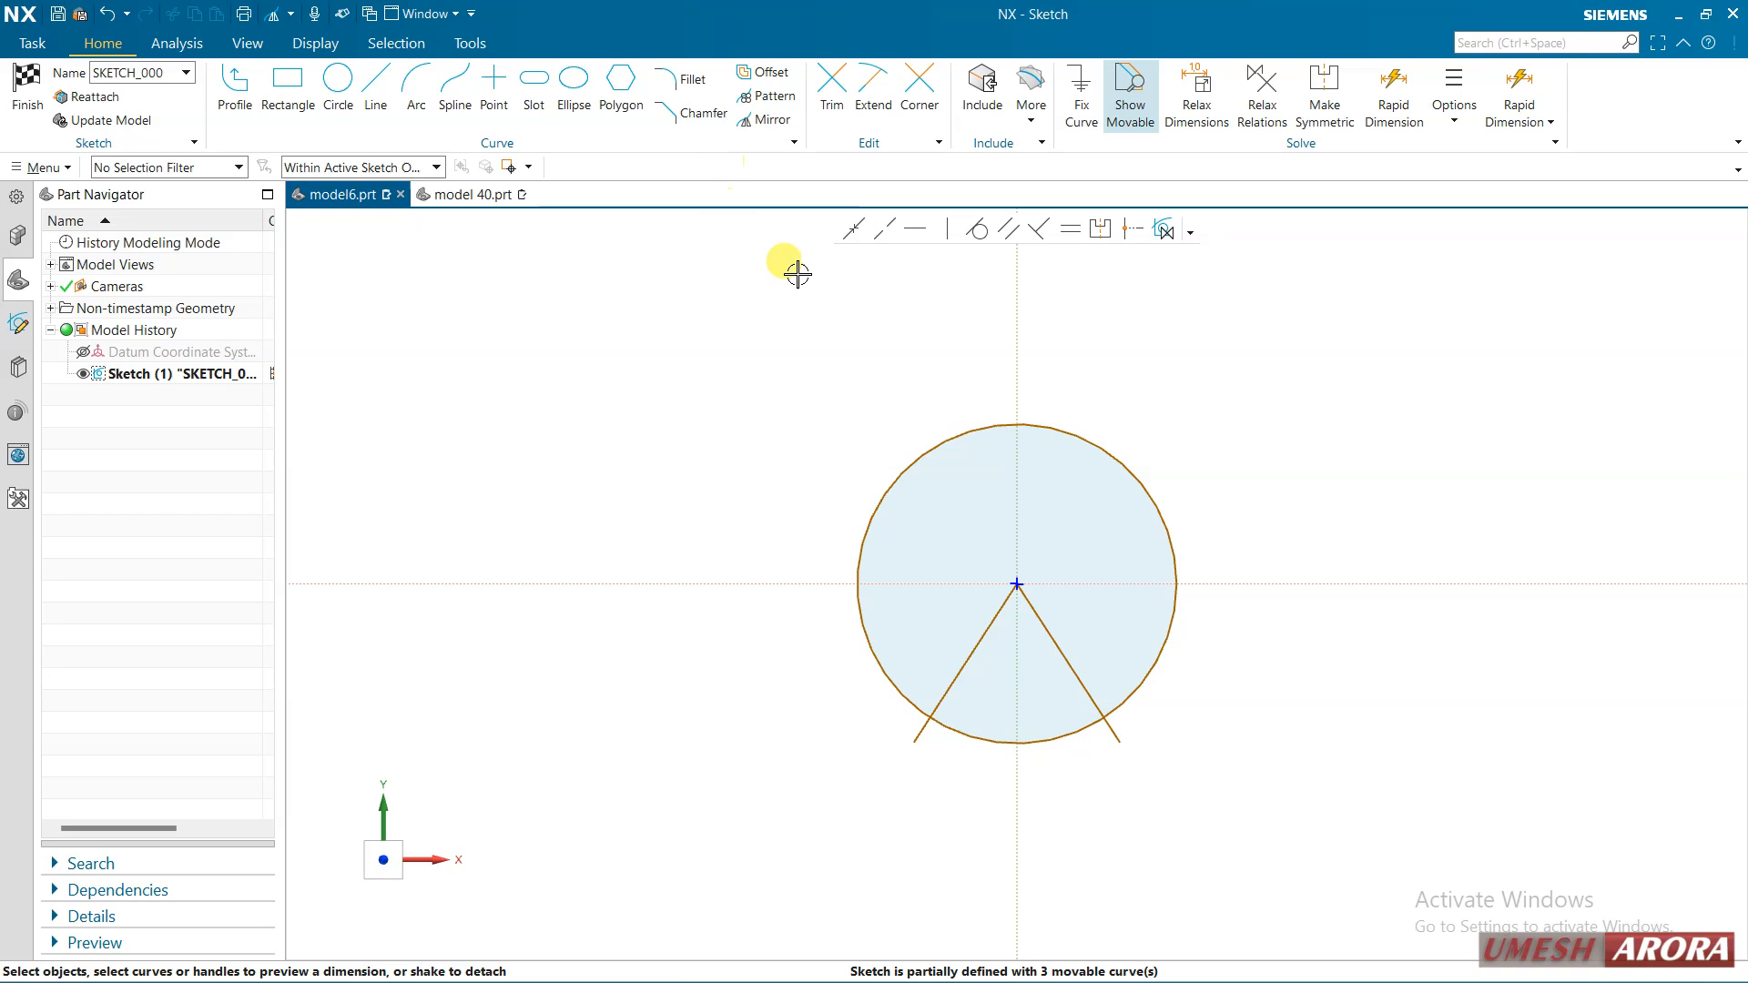
Dimension the circle's diameter at 100 mm
{"action": "left_click", "coordinate": [1224, 510]}
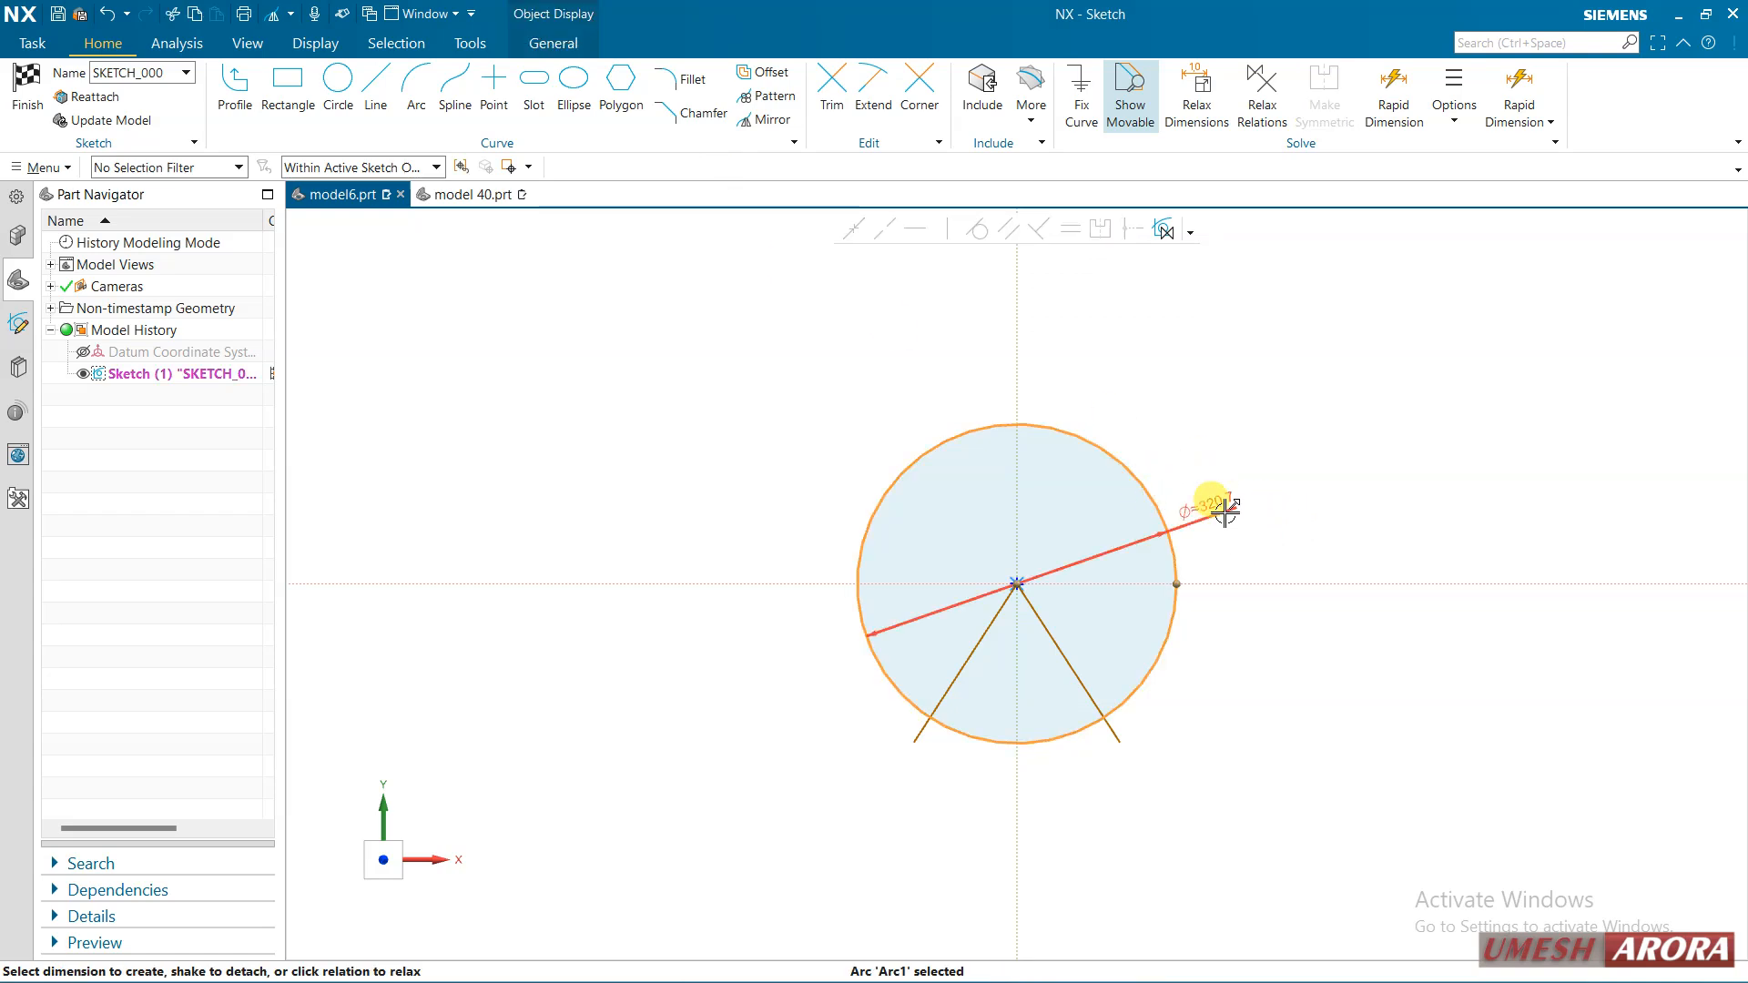
{"action": "left_click", "coordinate": [1315, 472]}
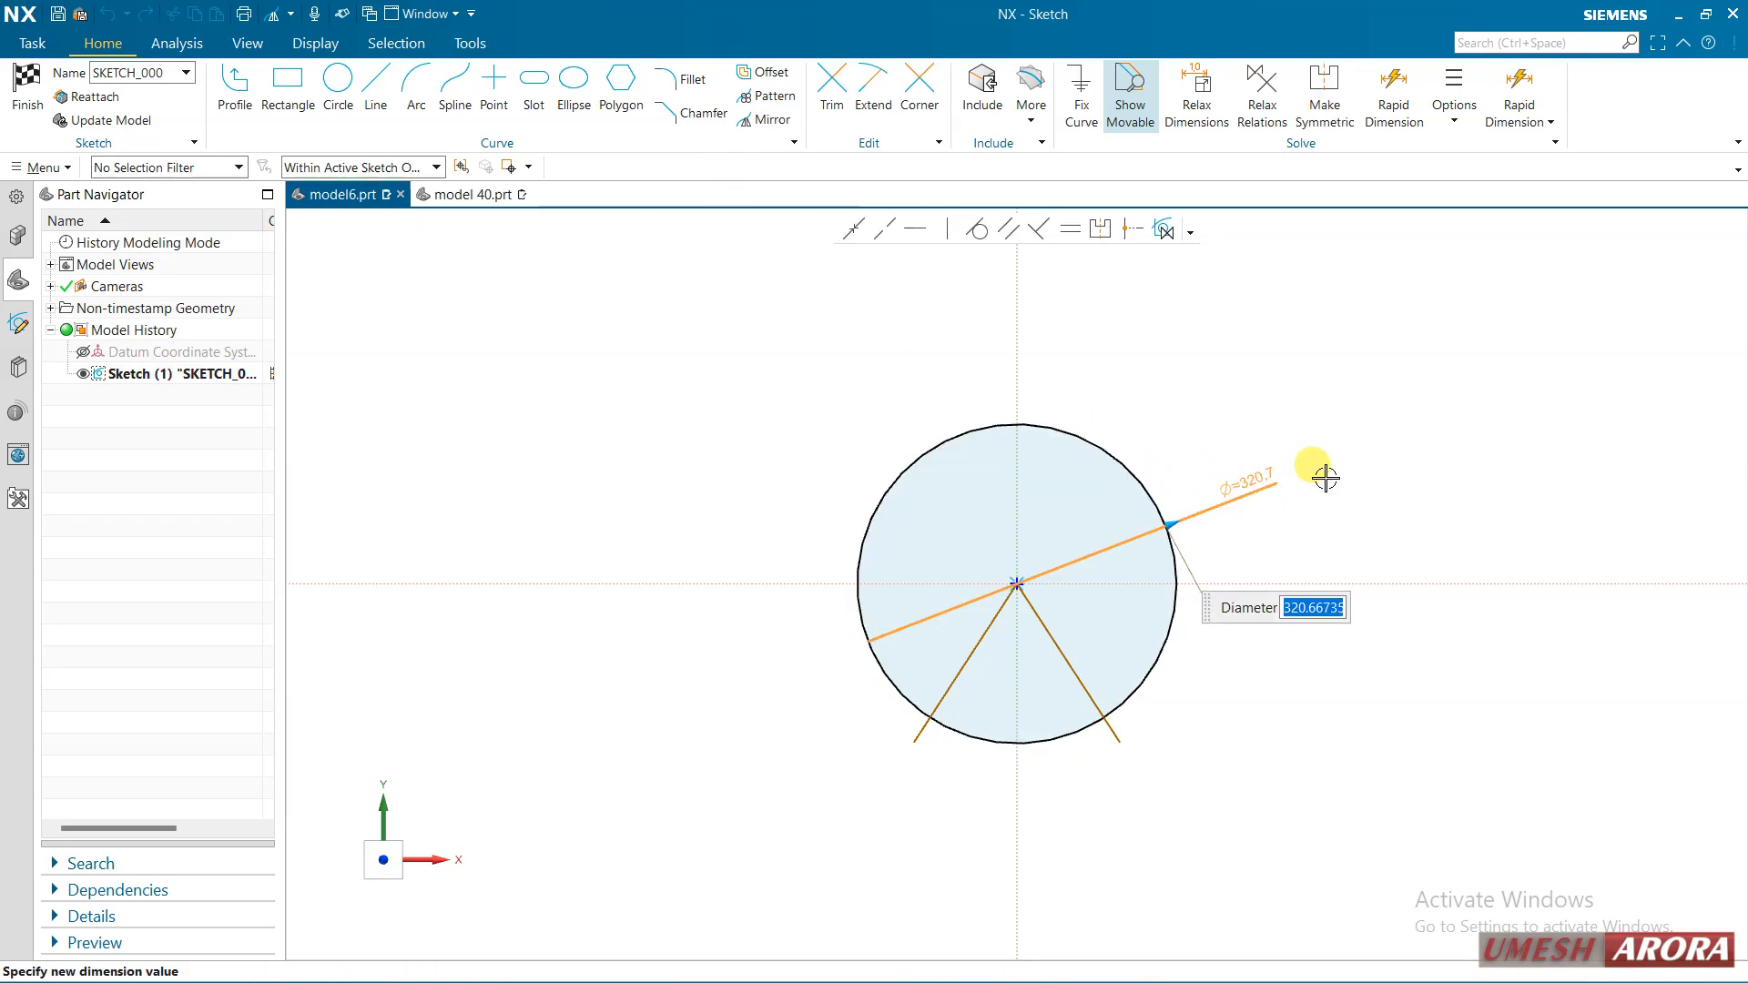
{"action": "key", "text": "Return"}
{"action": "key", "text": "Return"}
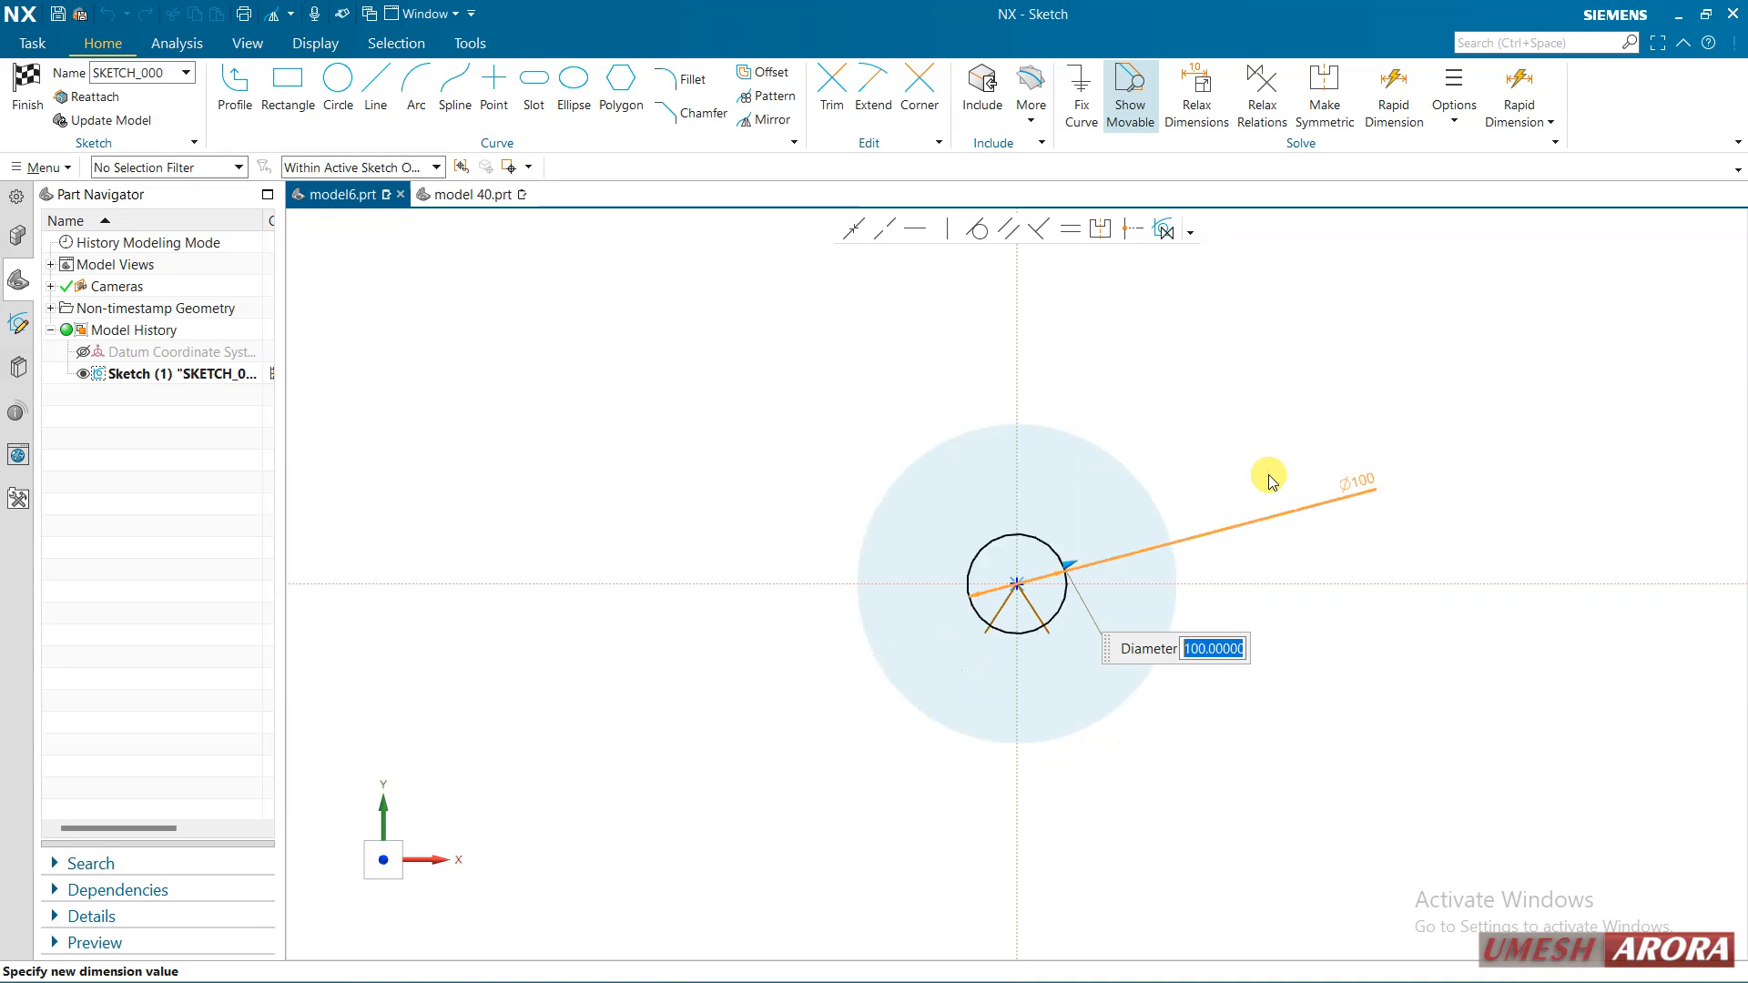
{"action": "scroll", "coordinate": [1038, 564], "scroll_direction": "up", "scroll_amount": 5}
{"action": "key", "text": "Escape"}
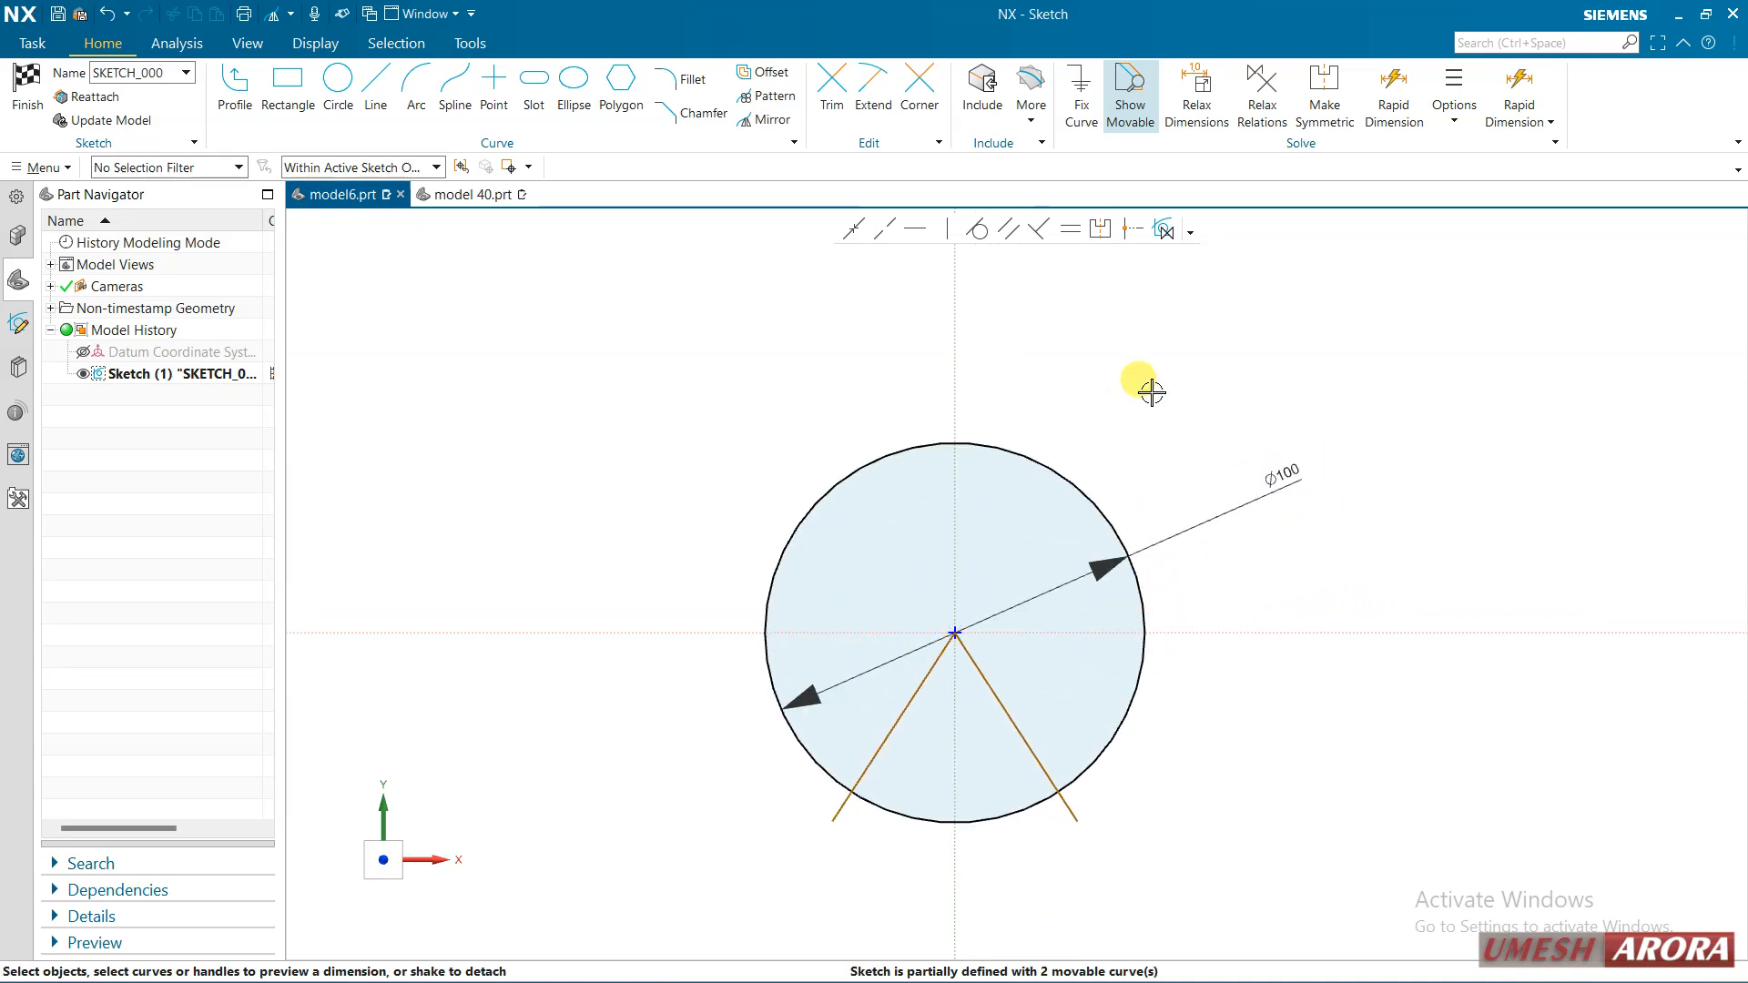
Dimension the angle between the two slanted lines at 20 degrees
{"action": "key", "text": "d"}
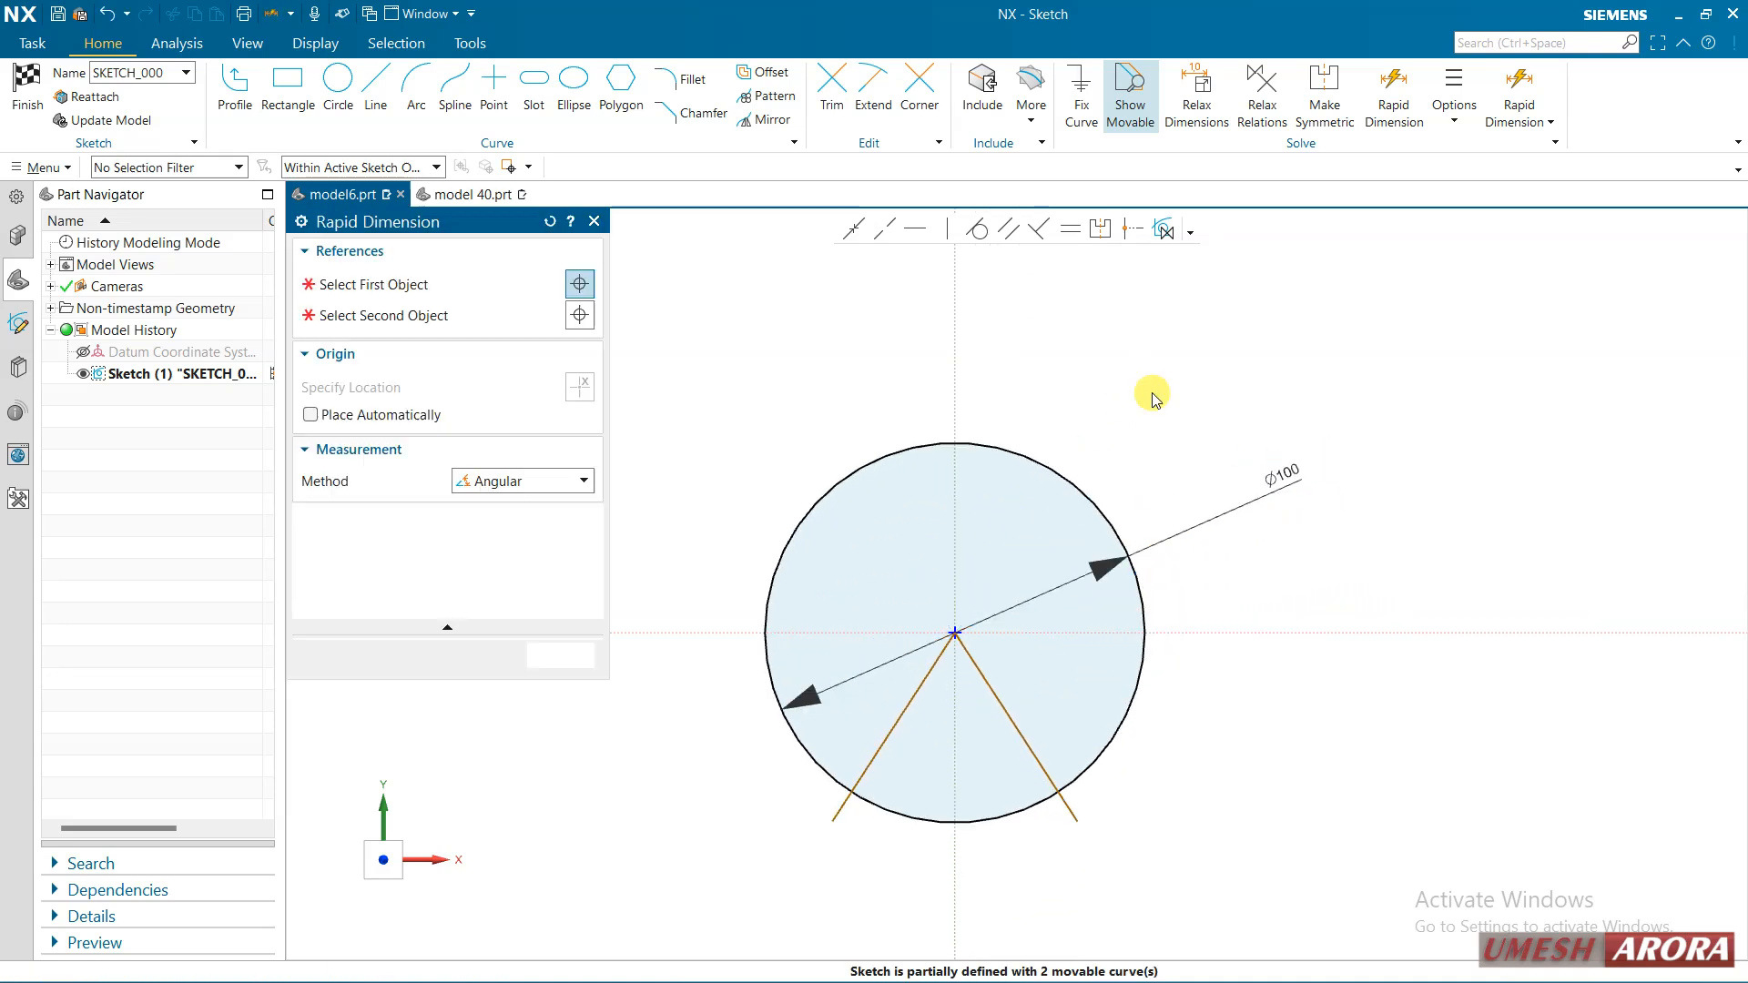
{"action": "left_click", "coordinate": [999, 684]}
{"action": "left_click", "coordinate": [911, 714]}
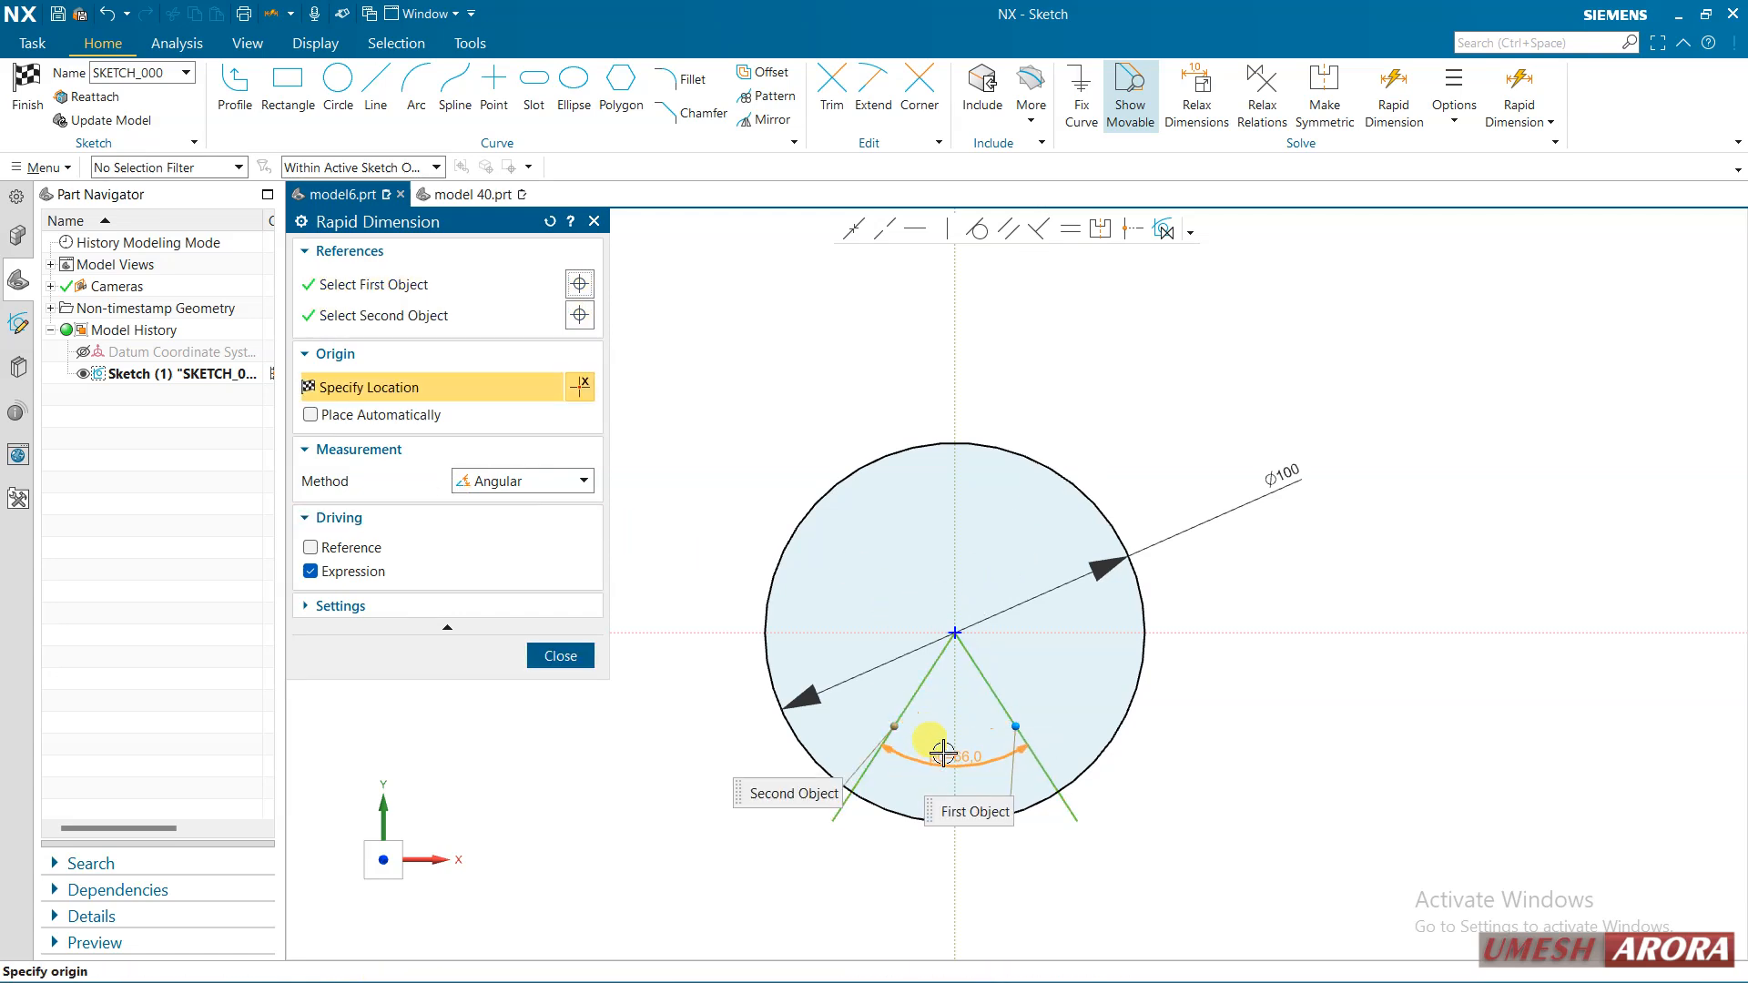
{"action": "left_click", "coordinate": [943, 754]}
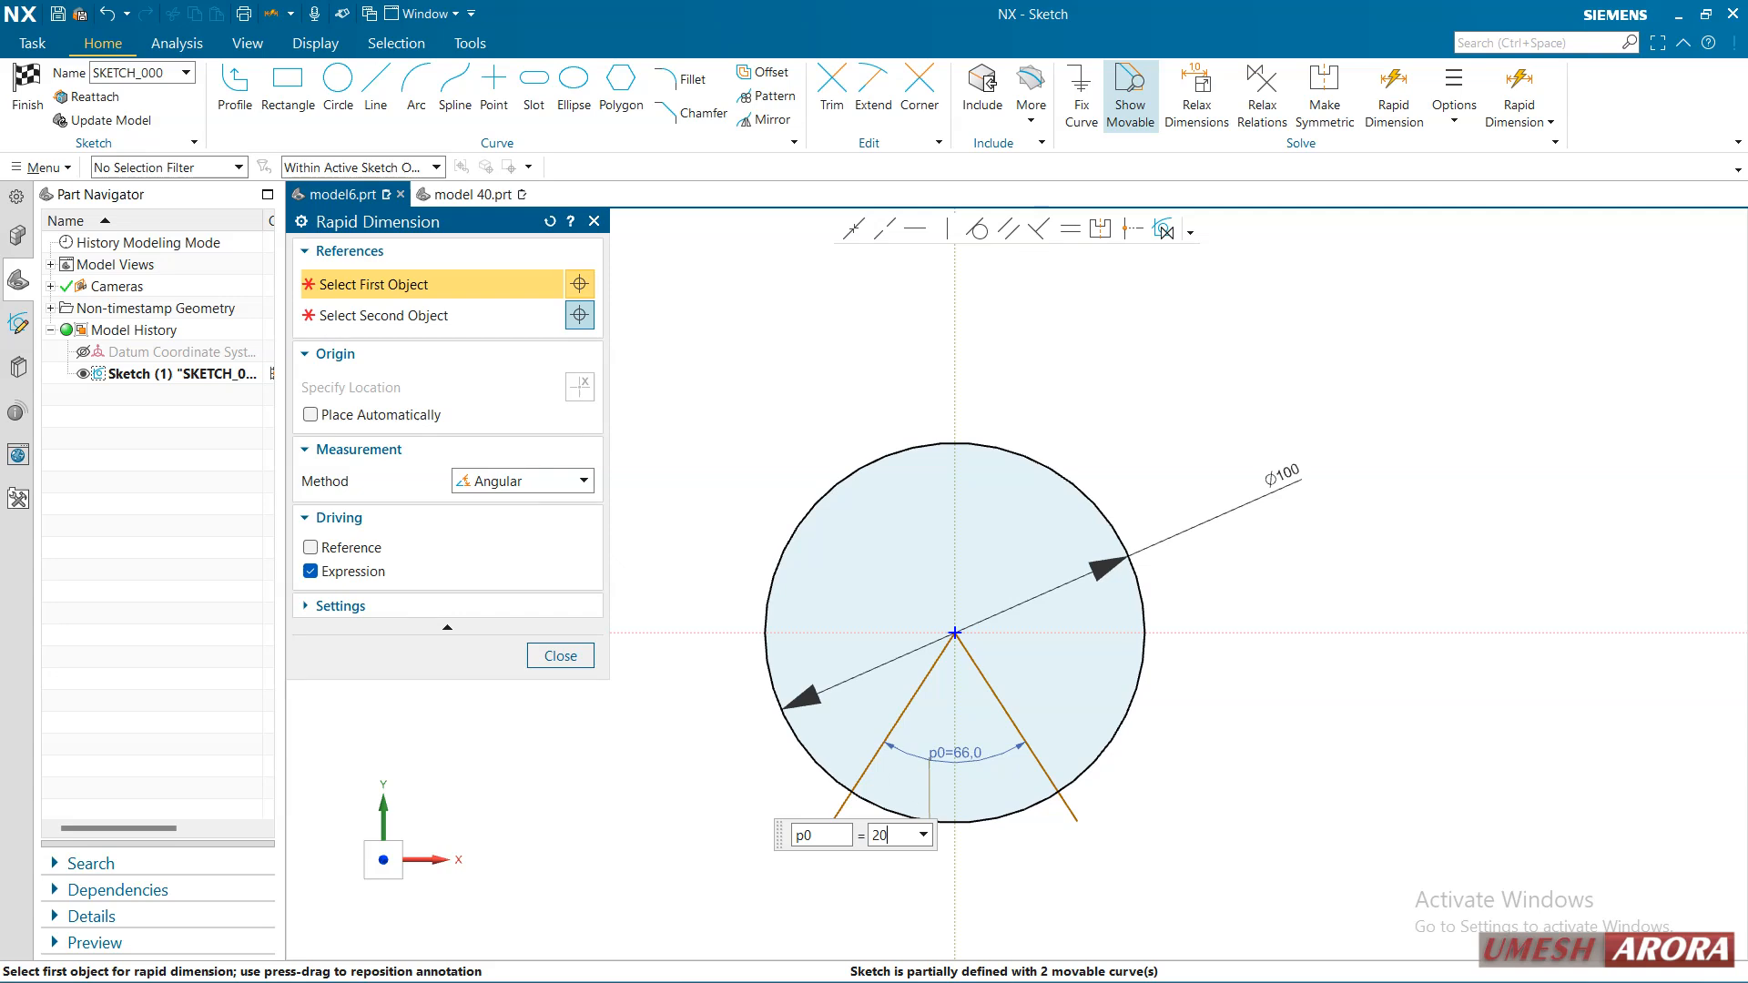
{"action": "type", "text": "20"}
{"action": "key", "text": "Return"}
{"action": "left_click", "coordinate": [1073, 794]}
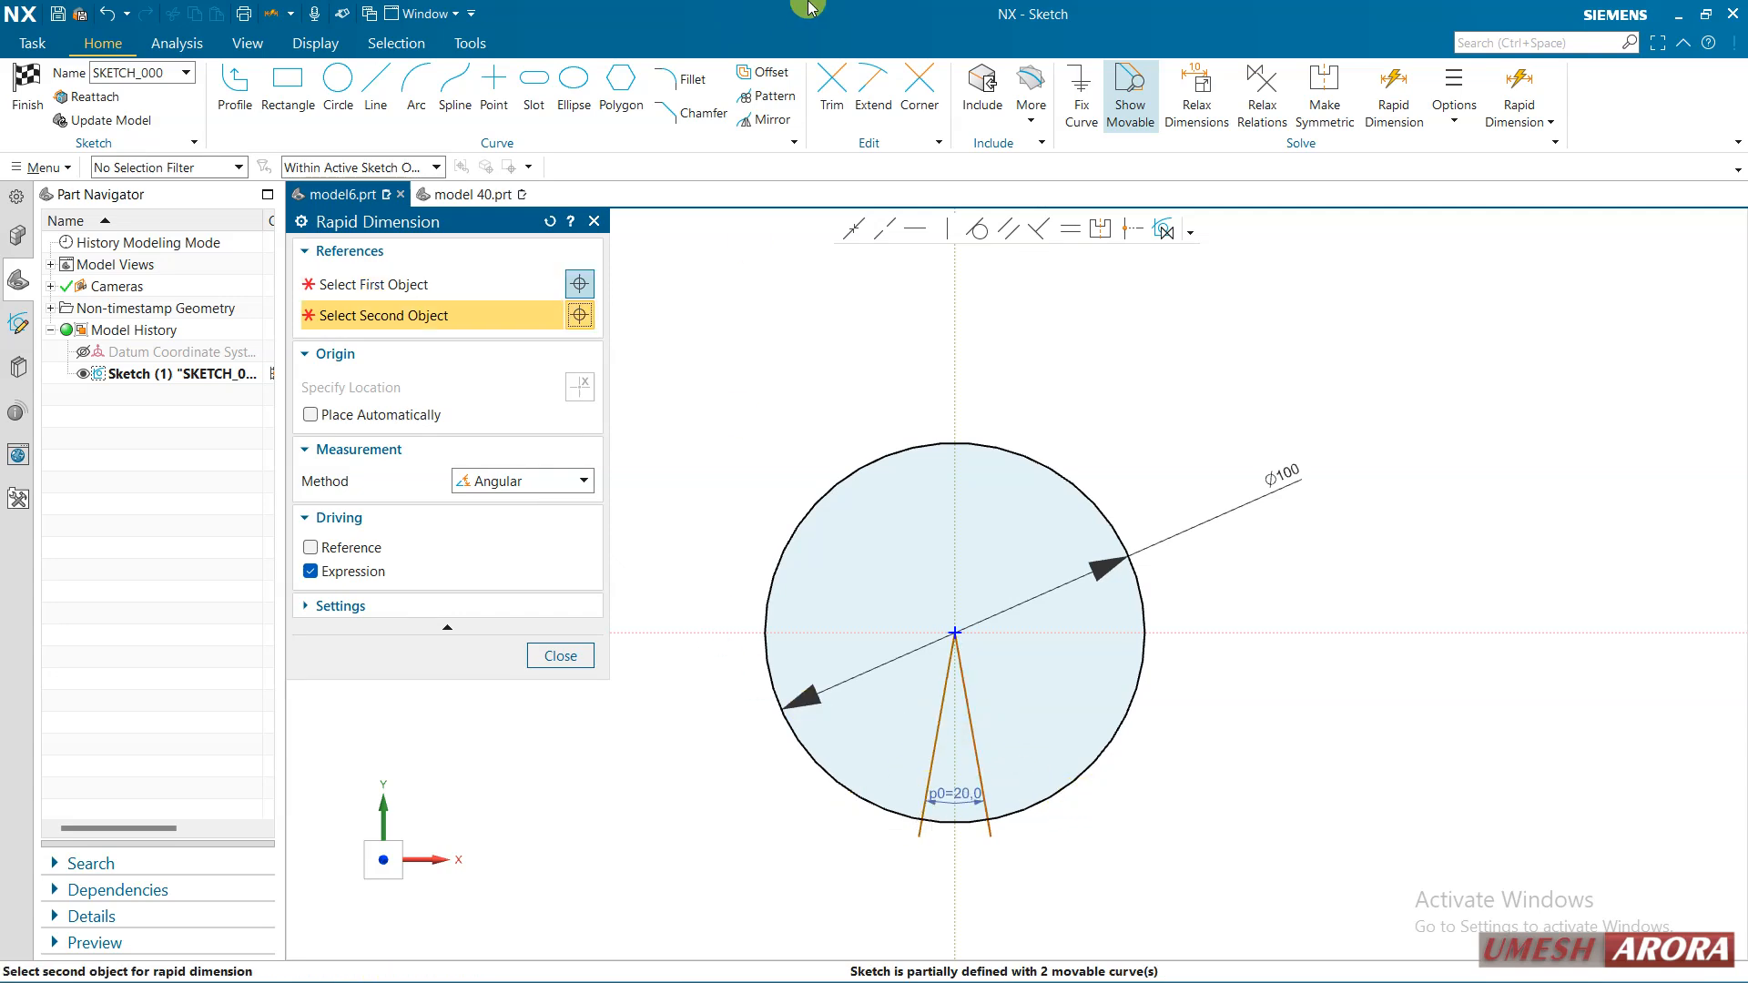
Trim the line ends outside the circle and the large outer arc to leave a narrow sector, and finish the sketch
{"action": "left_click", "coordinate": [831, 87]}
{"action": "left_click", "coordinate": [988, 833]}
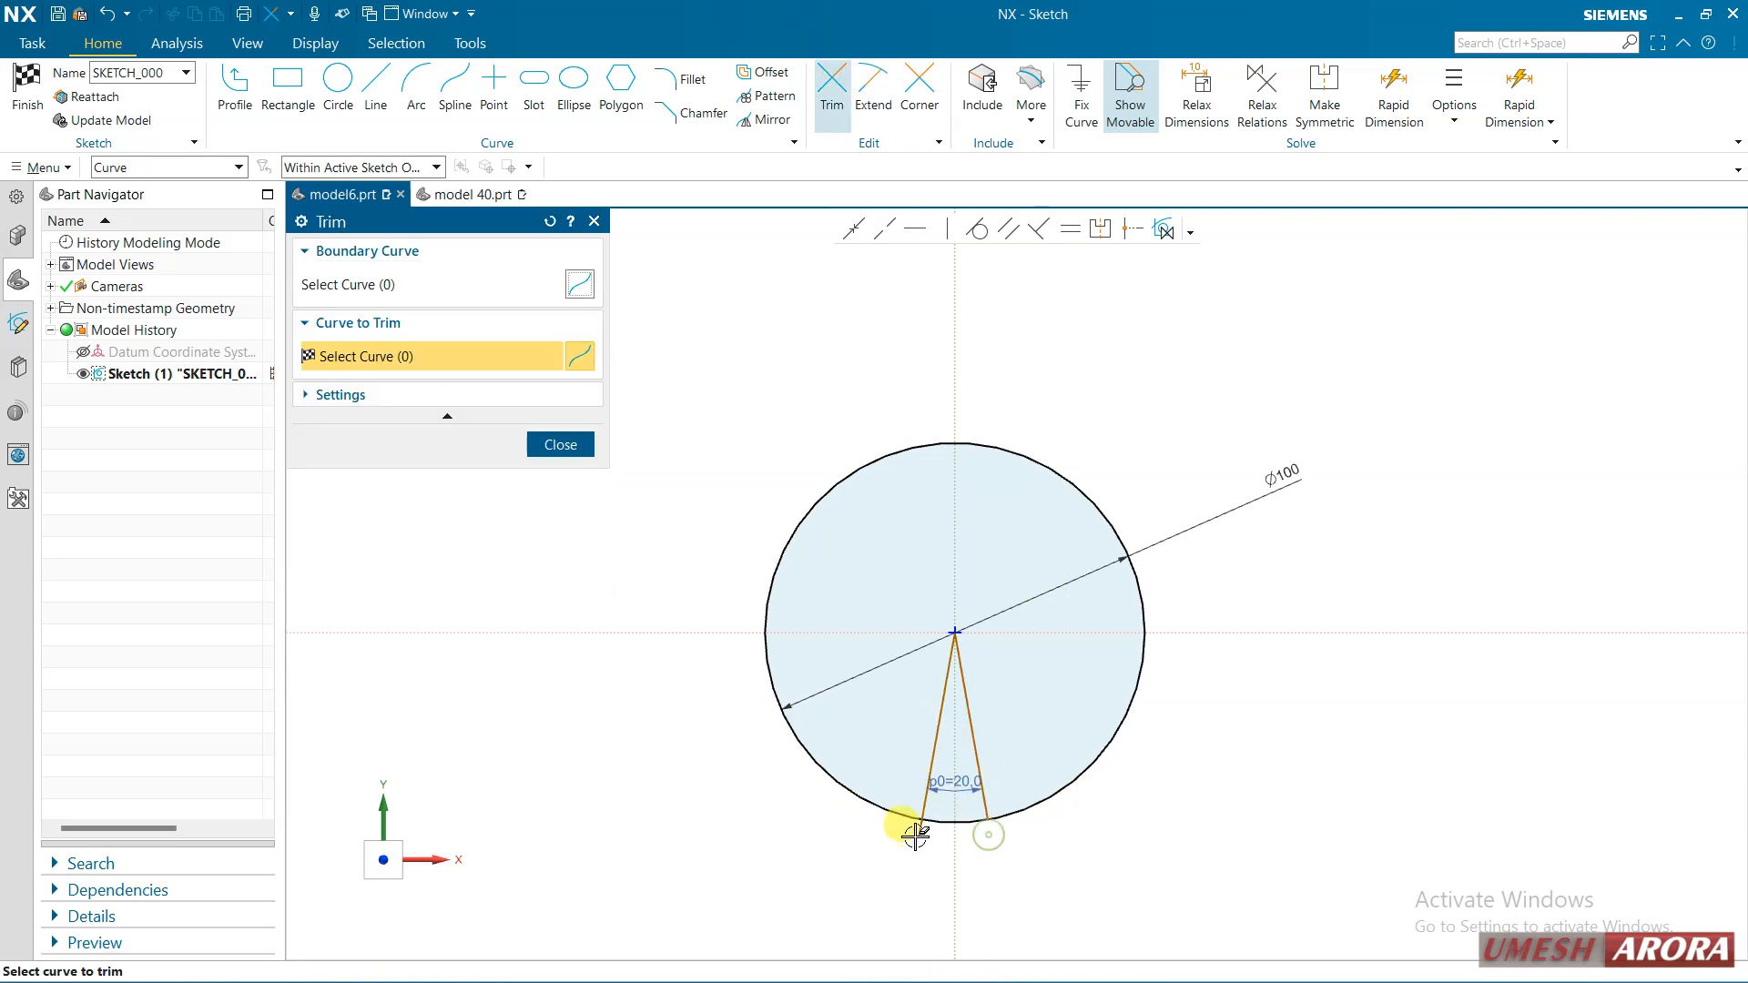
{"action": "left_click", "coordinate": [915, 836]}
{"action": "left_click", "coordinate": [1103, 754]}
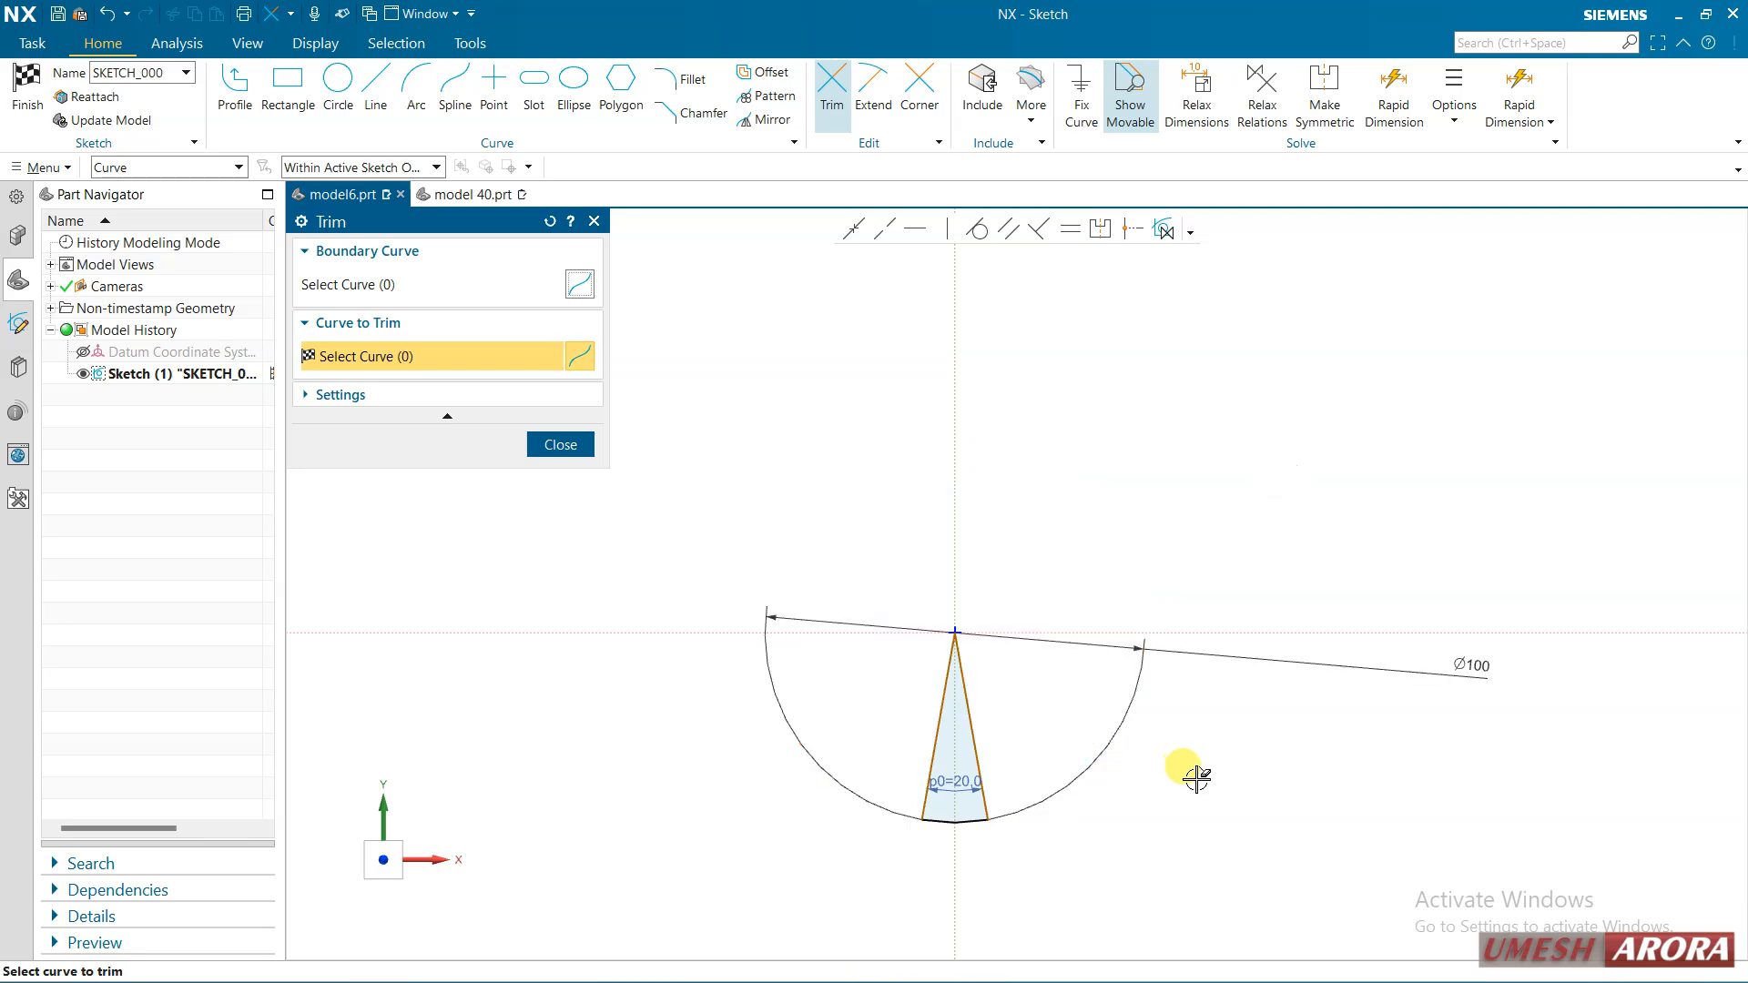
{"action": "key", "text": "Escape"}
{"action": "scroll", "coordinate": [998, 827], "scroll_direction": "up", "scroll_amount": 3}
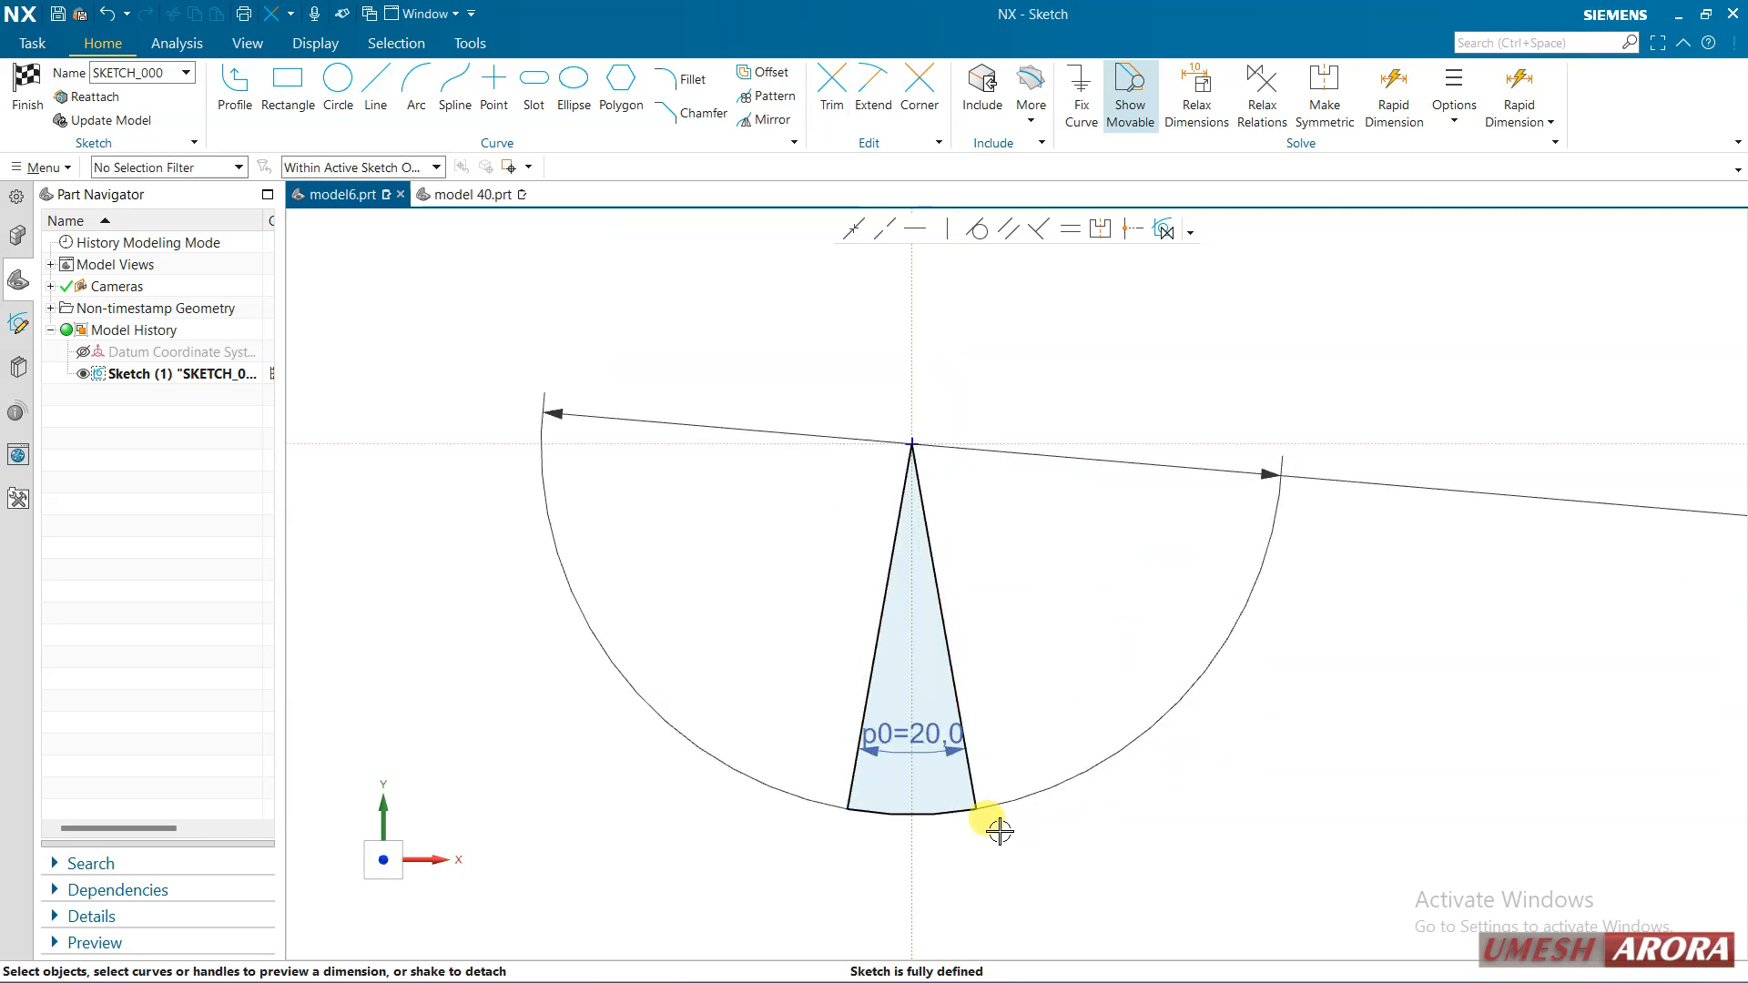
{"action": "left_click", "coordinate": [932, 587]}
{"action": "left_click", "coordinate": [1344, 731]}
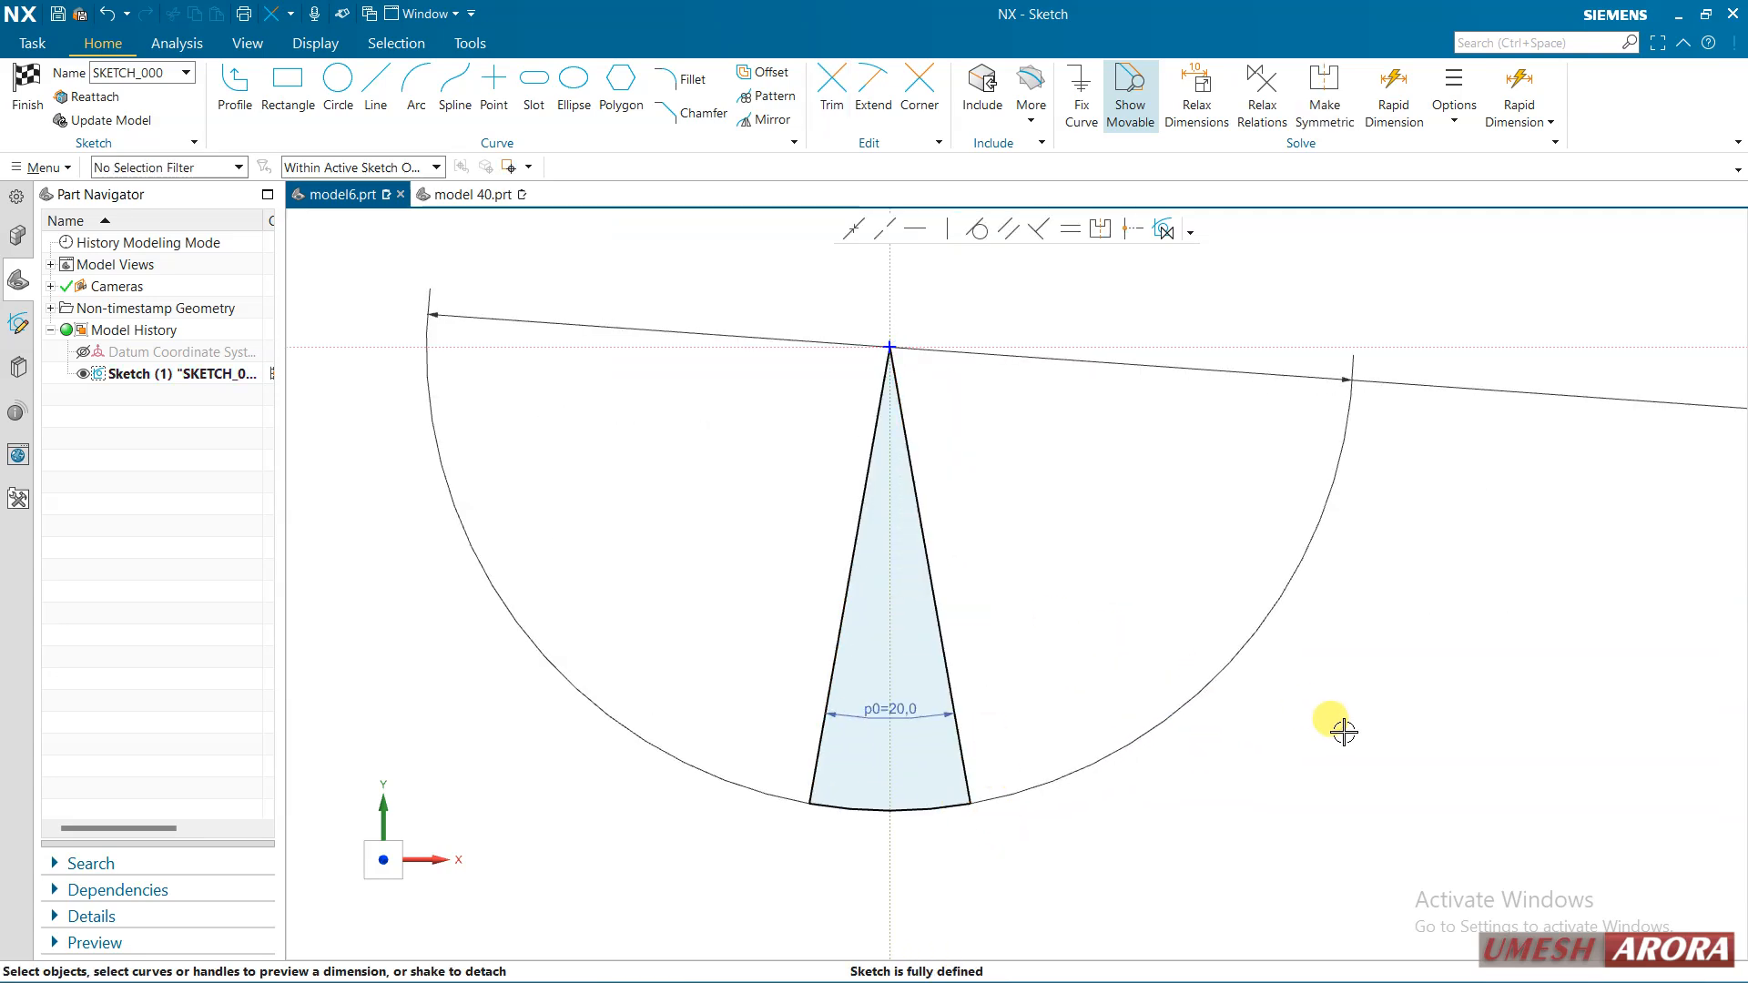
{"action": "left_click", "coordinate": [27, 91]}
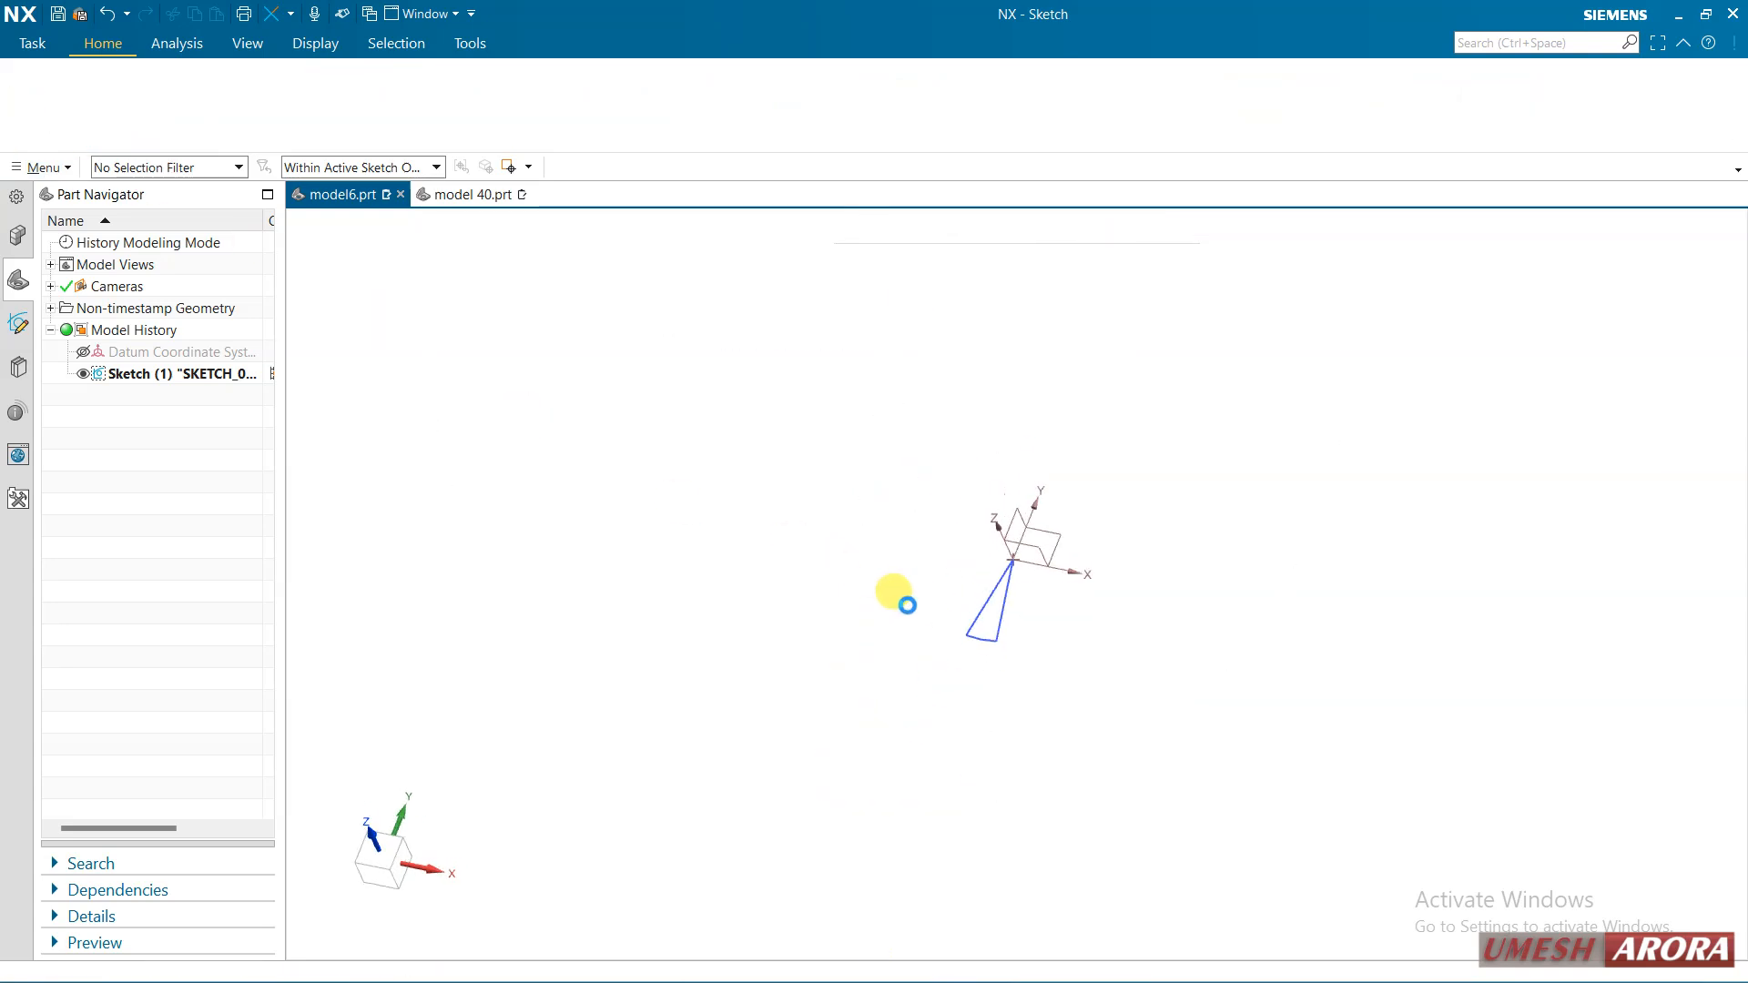
Extrude only the sector's arc 25 mm in the reversed, downward direction using single-curve selection, and hide the sketch
{"action": "scroll", "coordinate": [1020, 628], "scroll_direction": "up", "scroll_amount": 5}
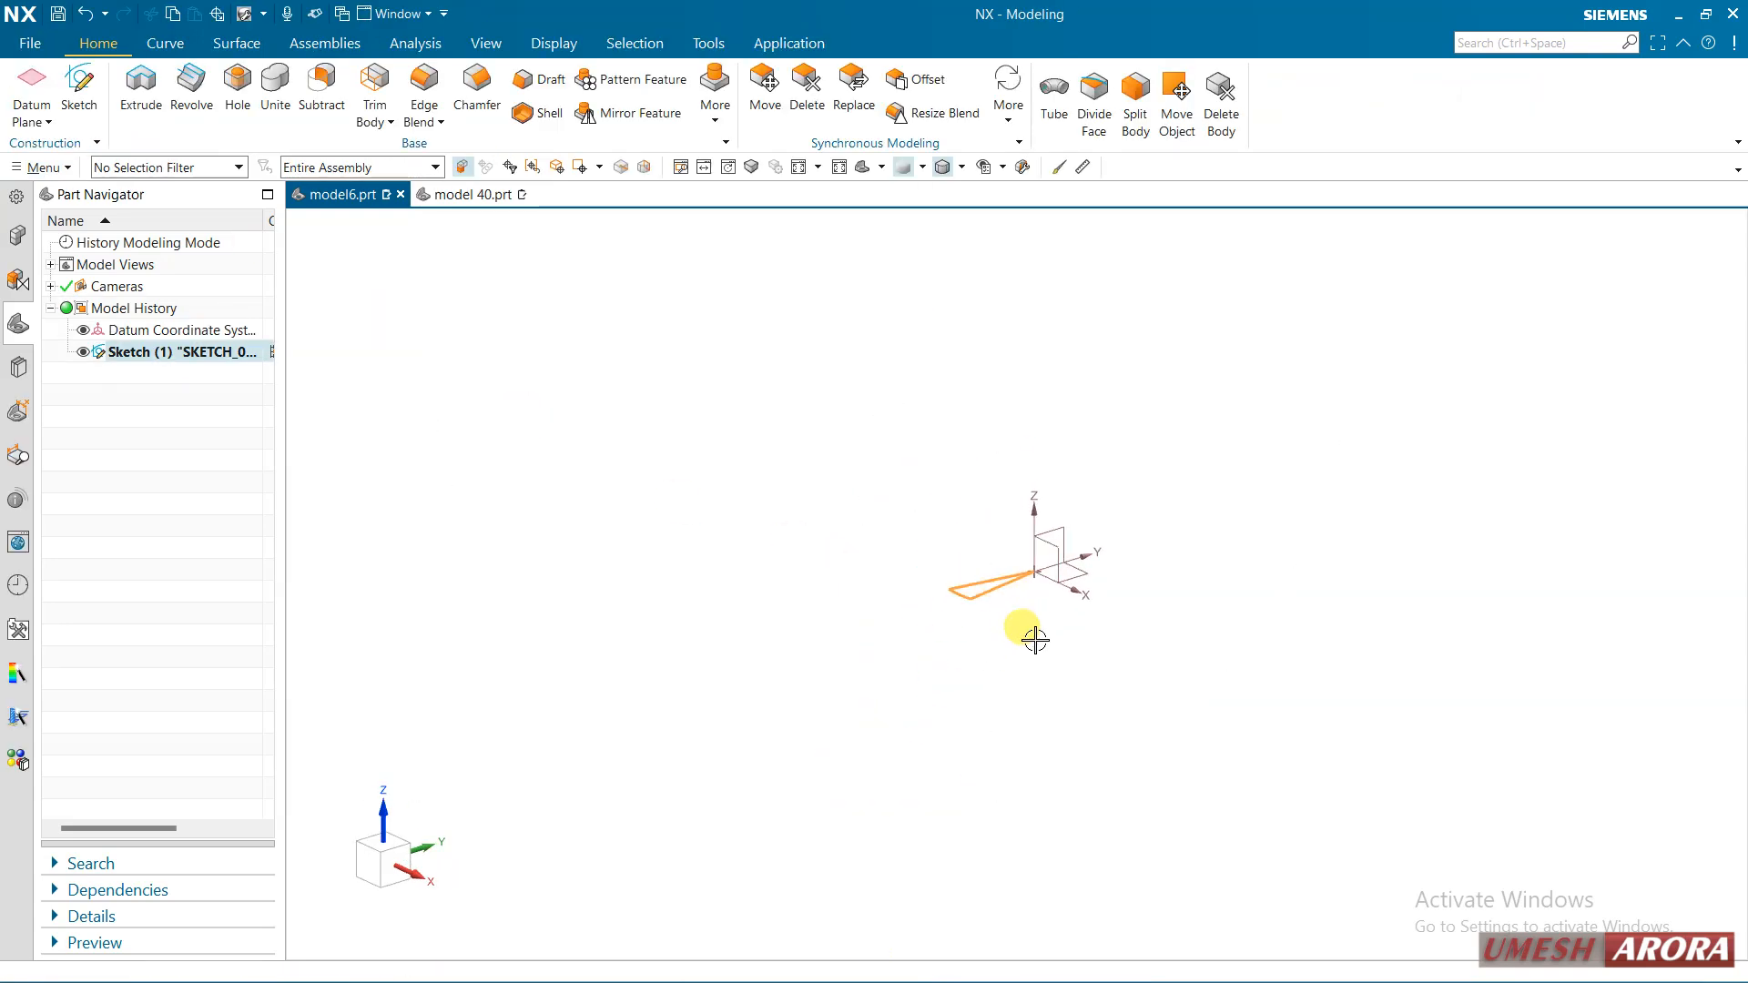
{"action": "scroll", "coordinate": [1035, 640], "scroll_direction": "up", "scroll_amount": 3}
{"action": "middle_click_drag", "start_coordinate": [959, 538], "coordinate": [974, 540]}
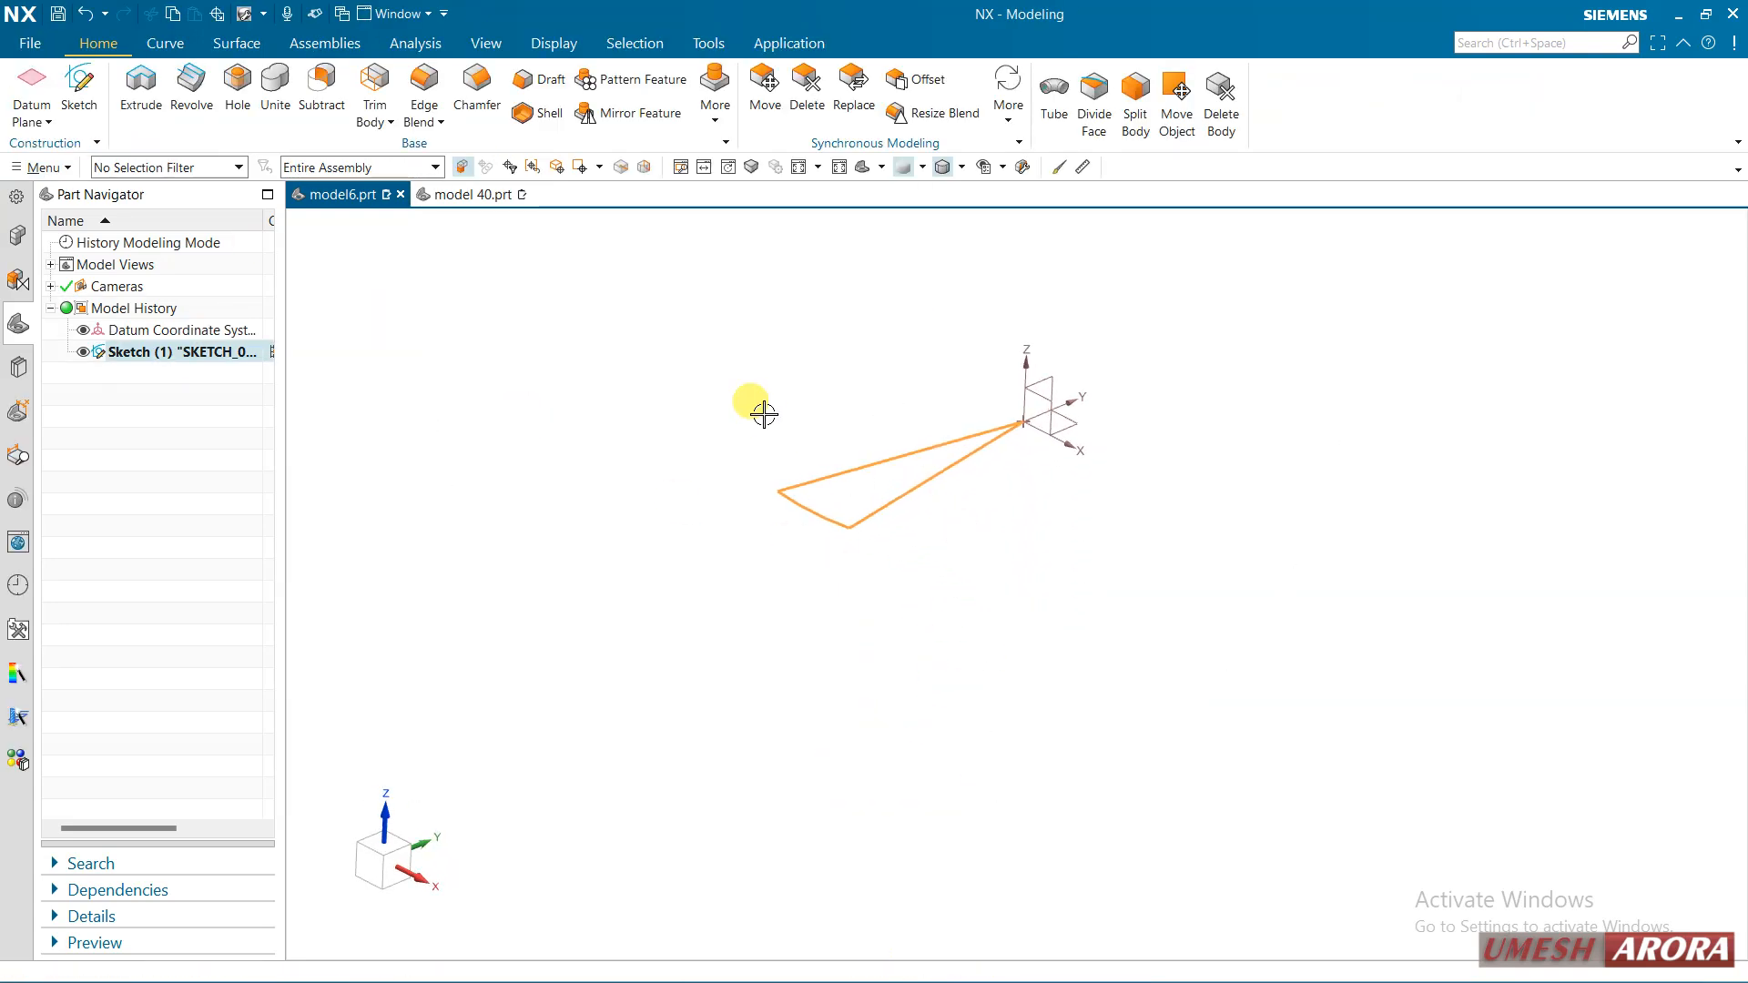
{"action": "key", "text": "Escape"}
{"action": "left_click", "coordinate": [141, 88]}
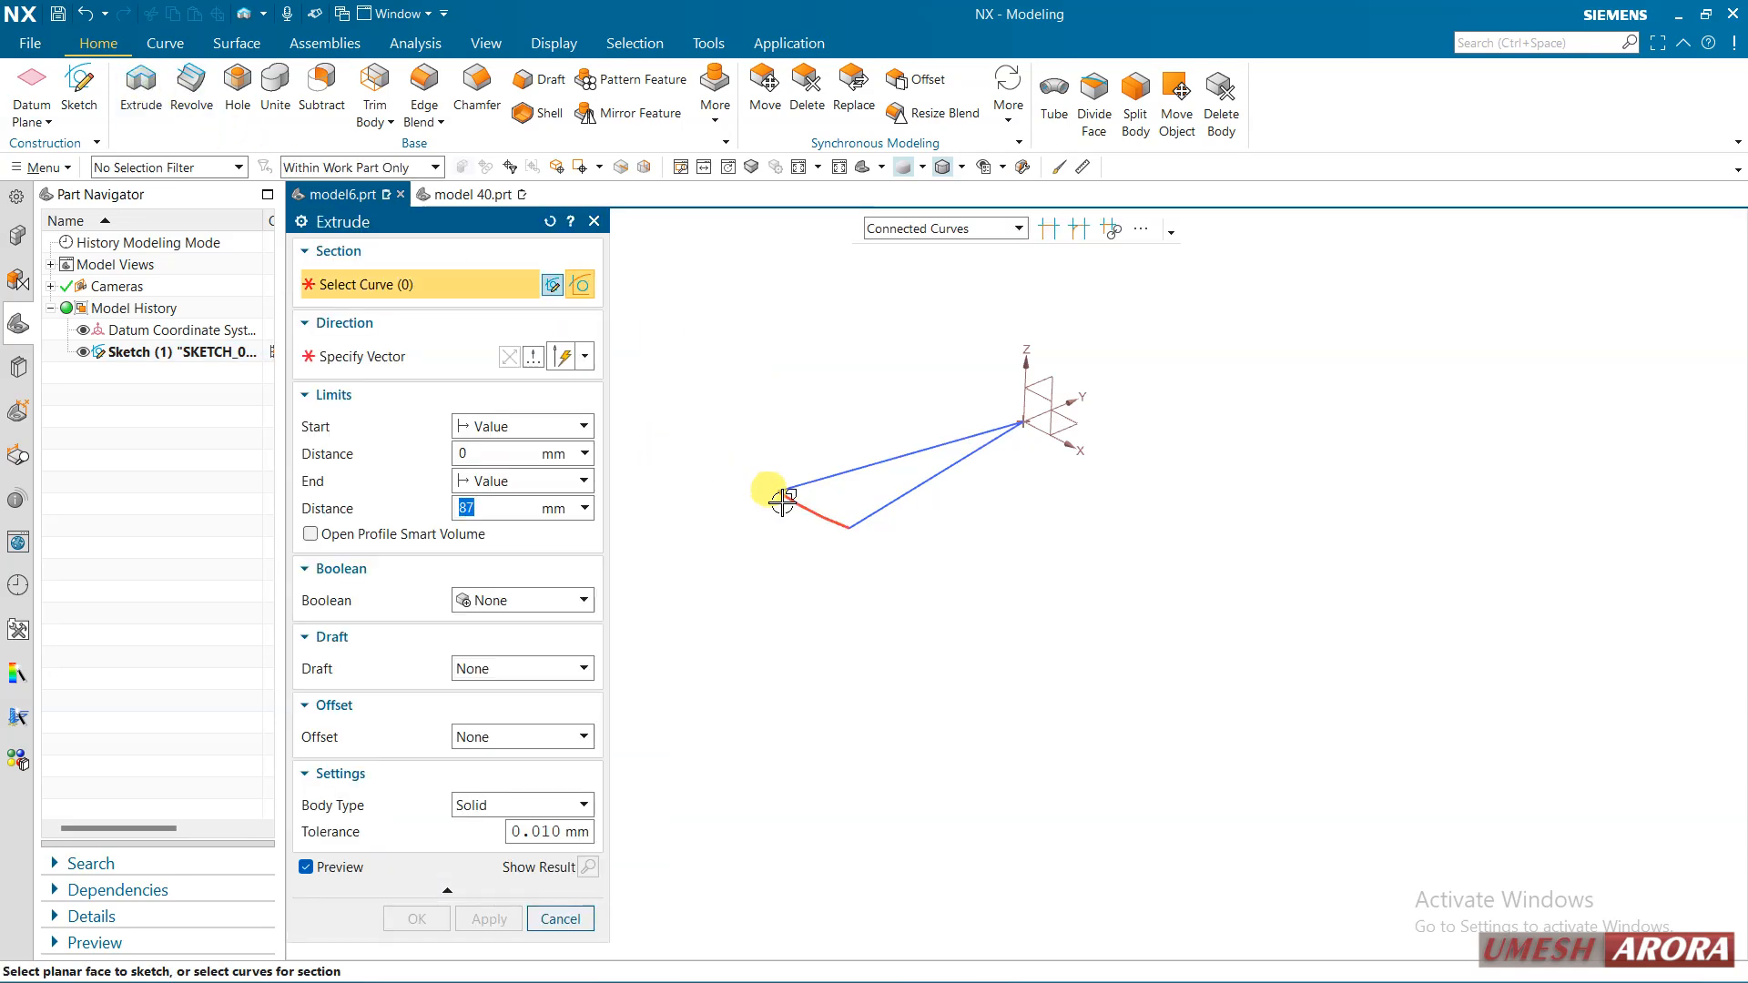
{"action": "left_click", "coordinate": [896, 228]}
{"action": "left_click", "coordinate": [891, 254]}
{"action": "left_click", "coordinate": [790, 502]}
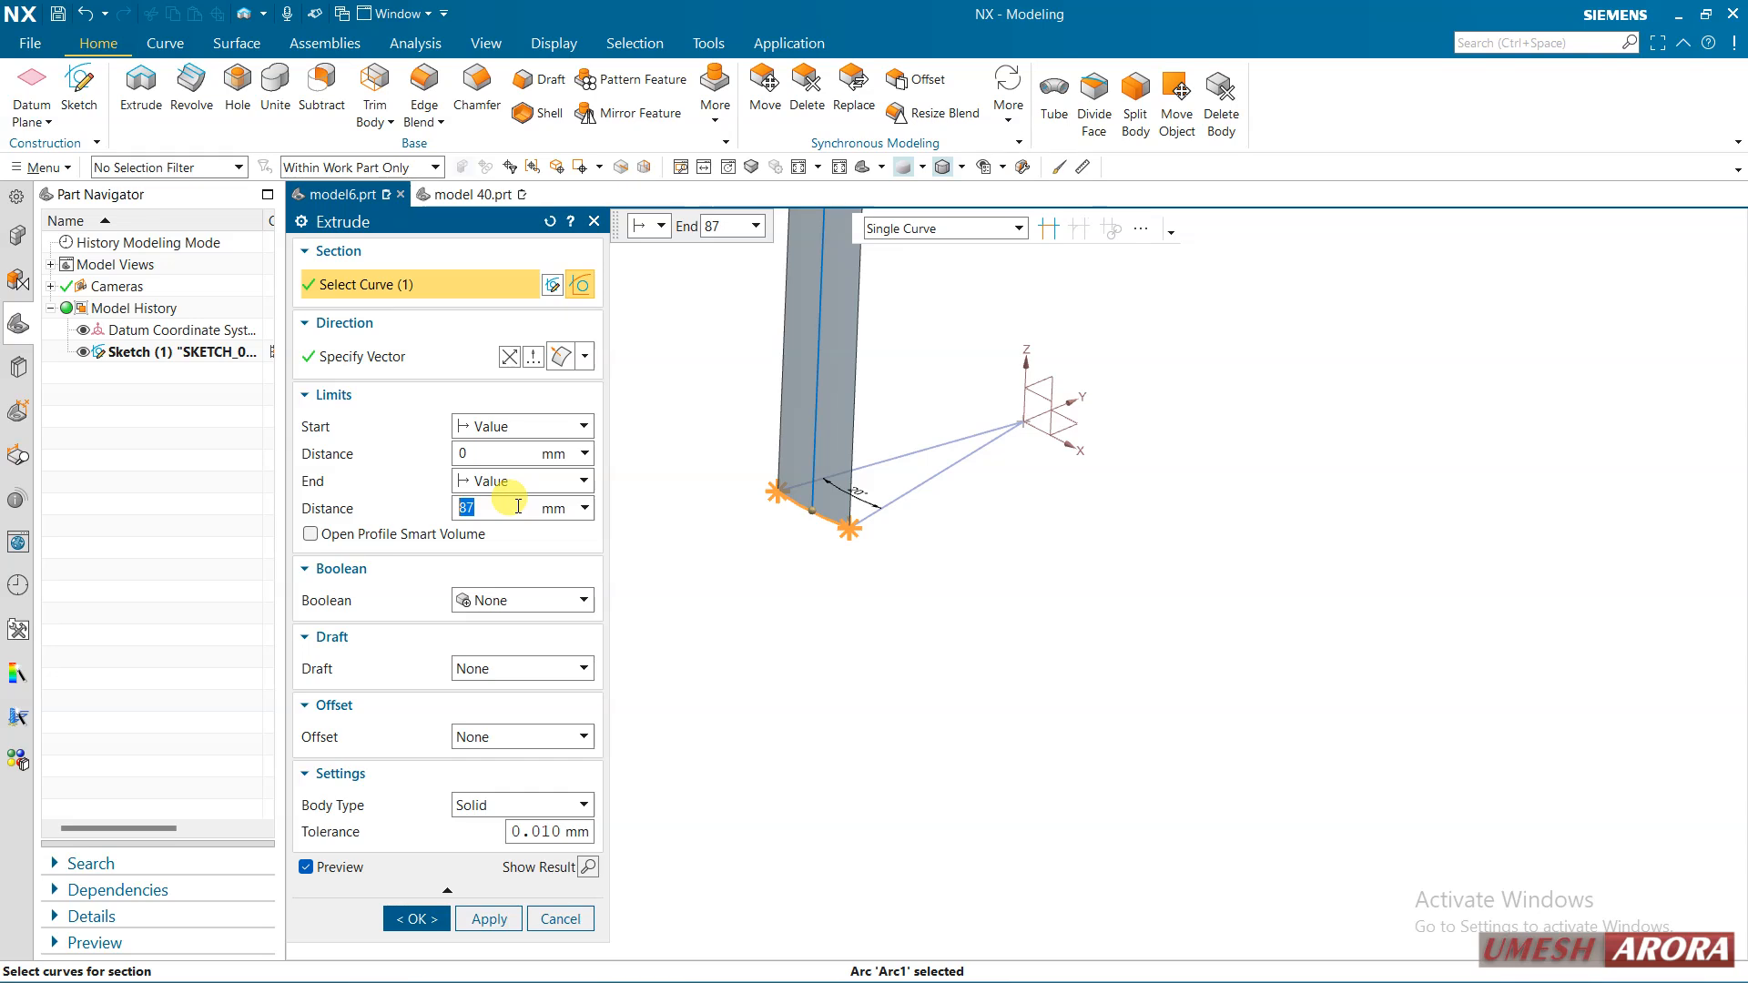
{"action": "type", "text": "25"}
{"action": "key", "text": "Return"}
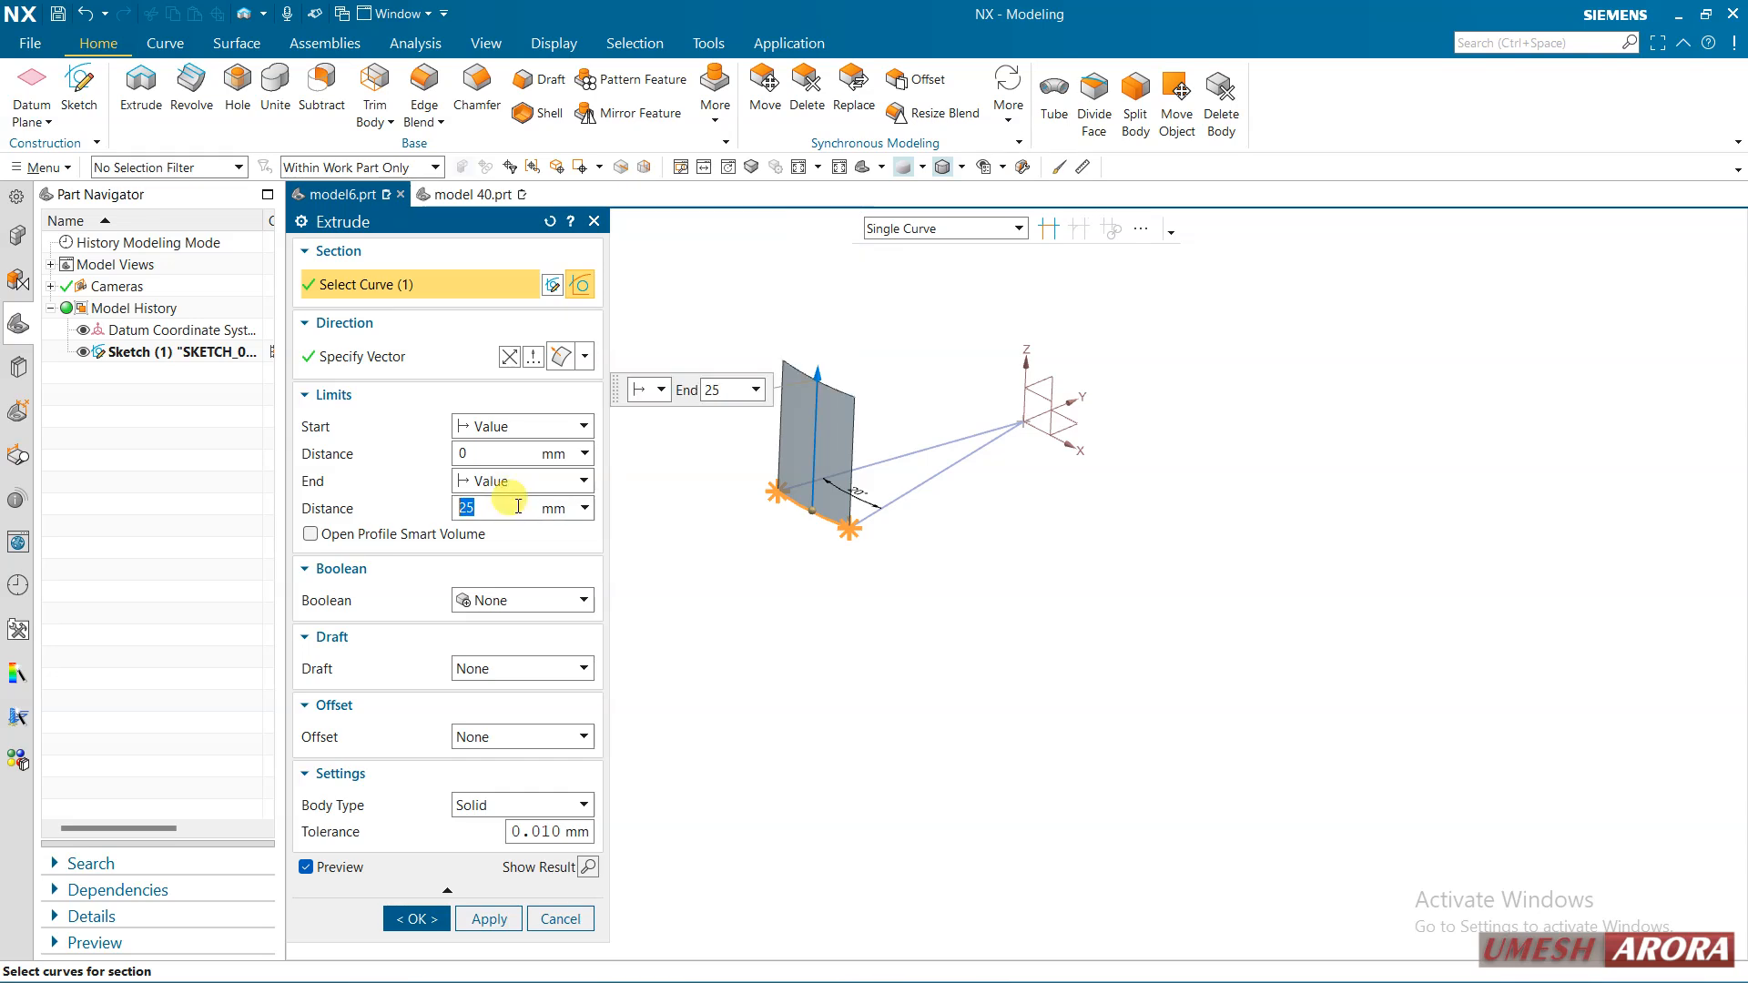
{"action": "left_click", "coordinate": [510, 356]}
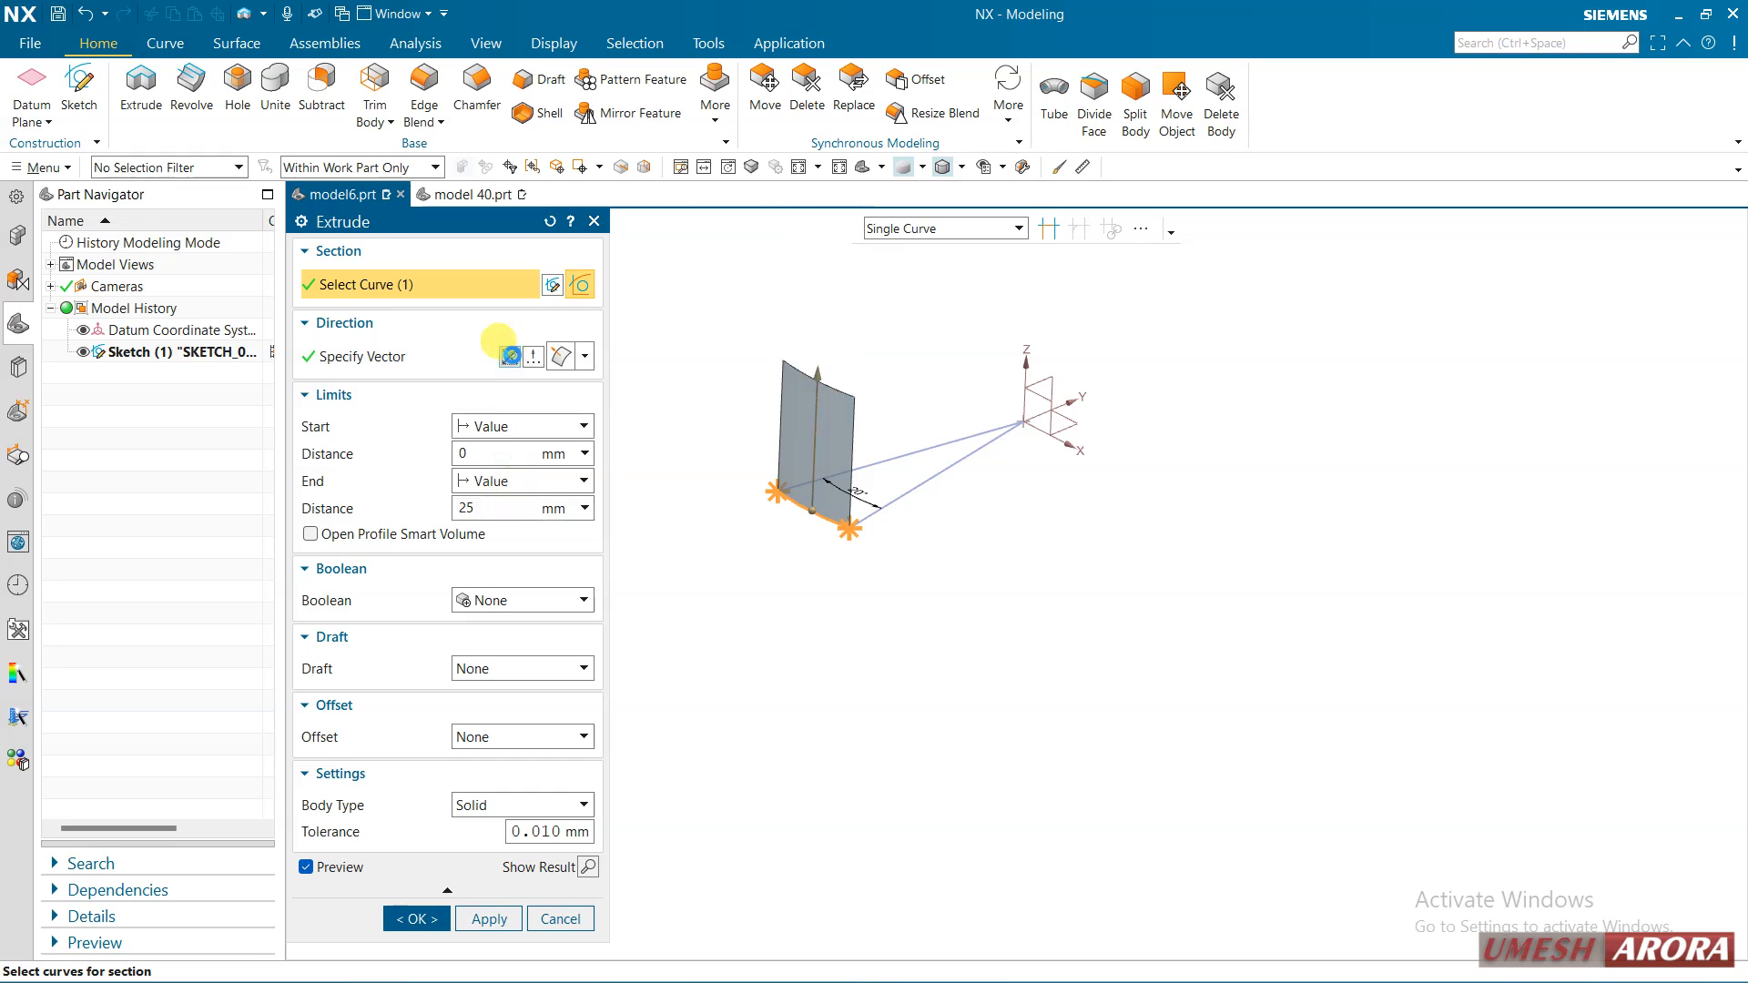
{"action": "left_click", "coordinate": [417, 918]}
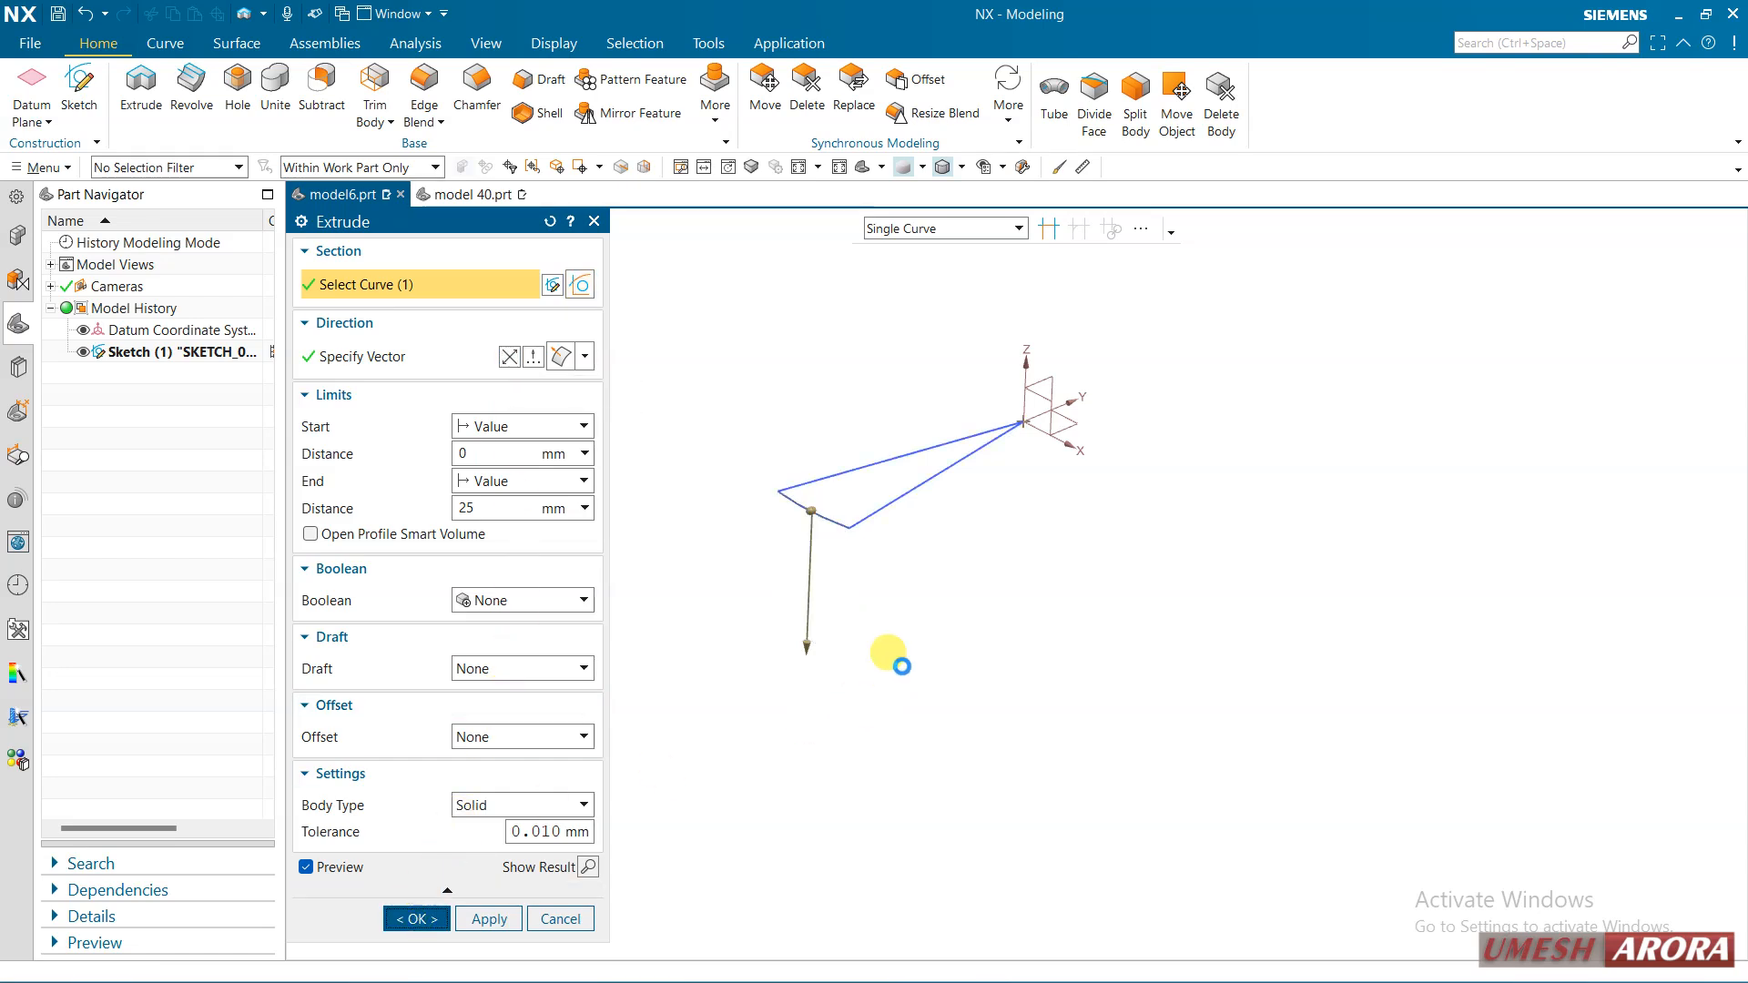
{"action": "left_click", "coordinate": [899, 496]}
{"action": "left_click", "coordinate": [902, 518]}
Start a new sketch on the Front principal plane, facing the extruded sheet
{"action": "mouse_move", "coordinate": [920, 589]}
{"action": "middle_mouse_down"}
{"action": "mouse_move", "coordinate": [948, 570]}
{"action": "mouse_move", "coordinate": [1011, 570]}
{"action": "mouse_move", "coordinate": [1005, 584]}
{"action": "middle_mouse_up"}
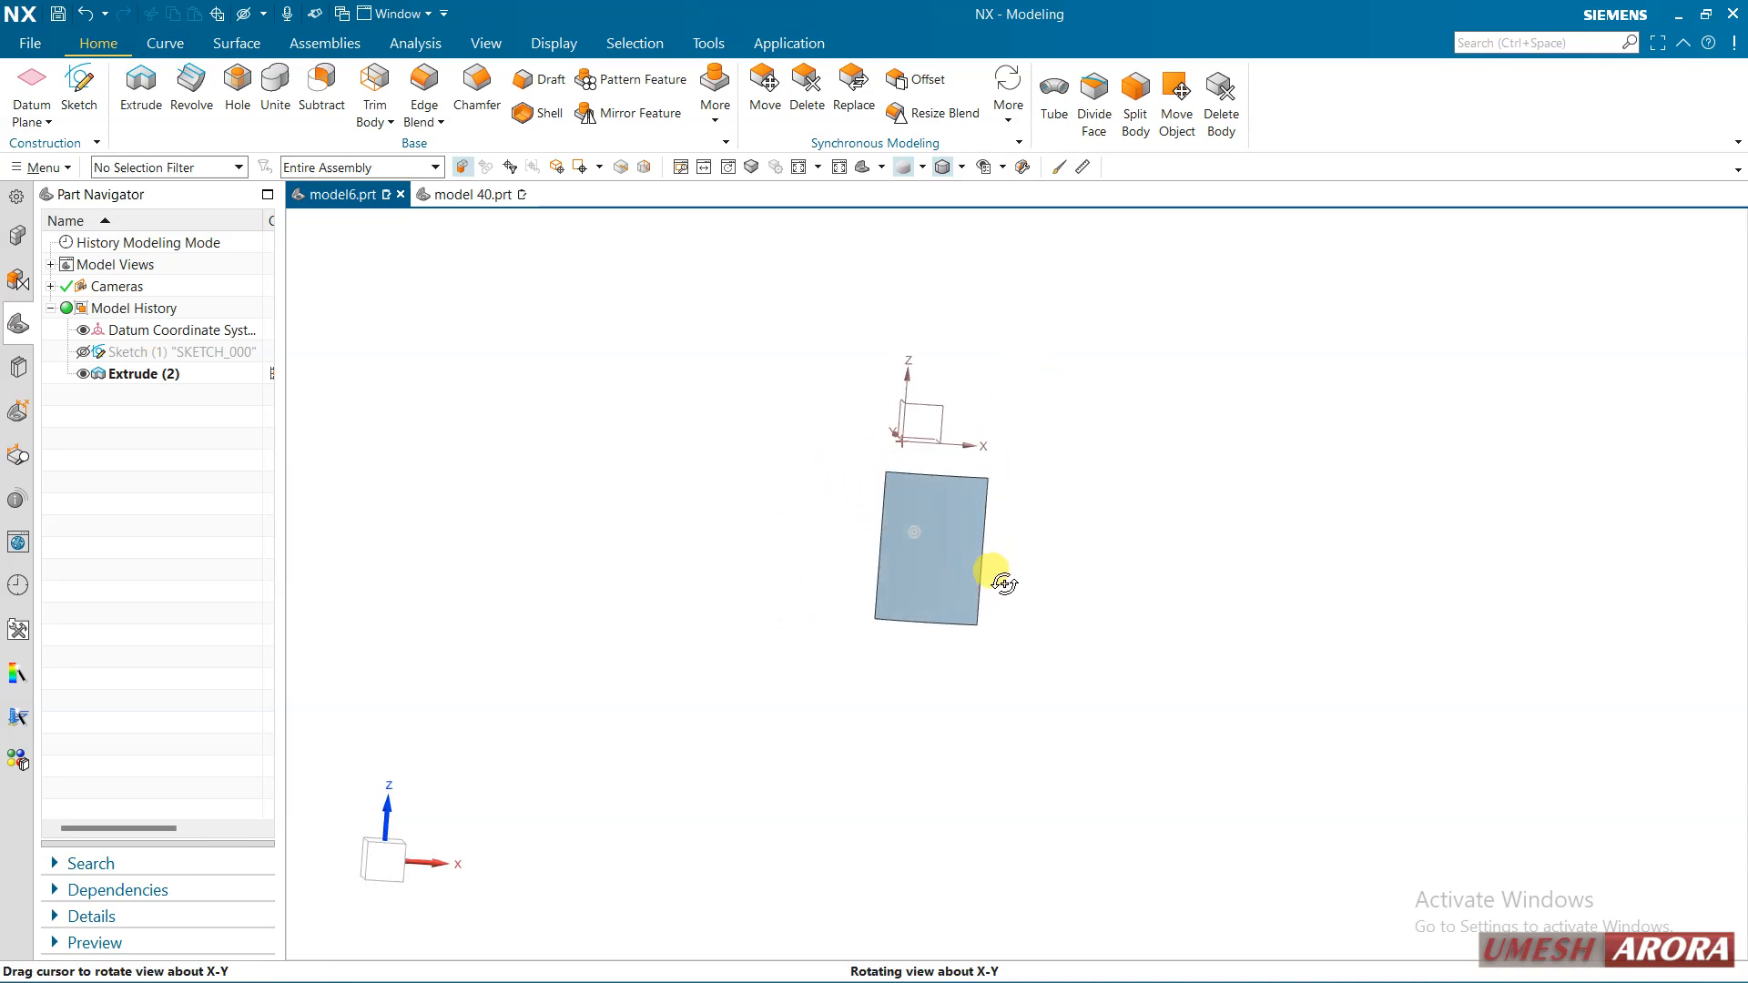
{"action": "left_click", "coordinate": [79, 84]}
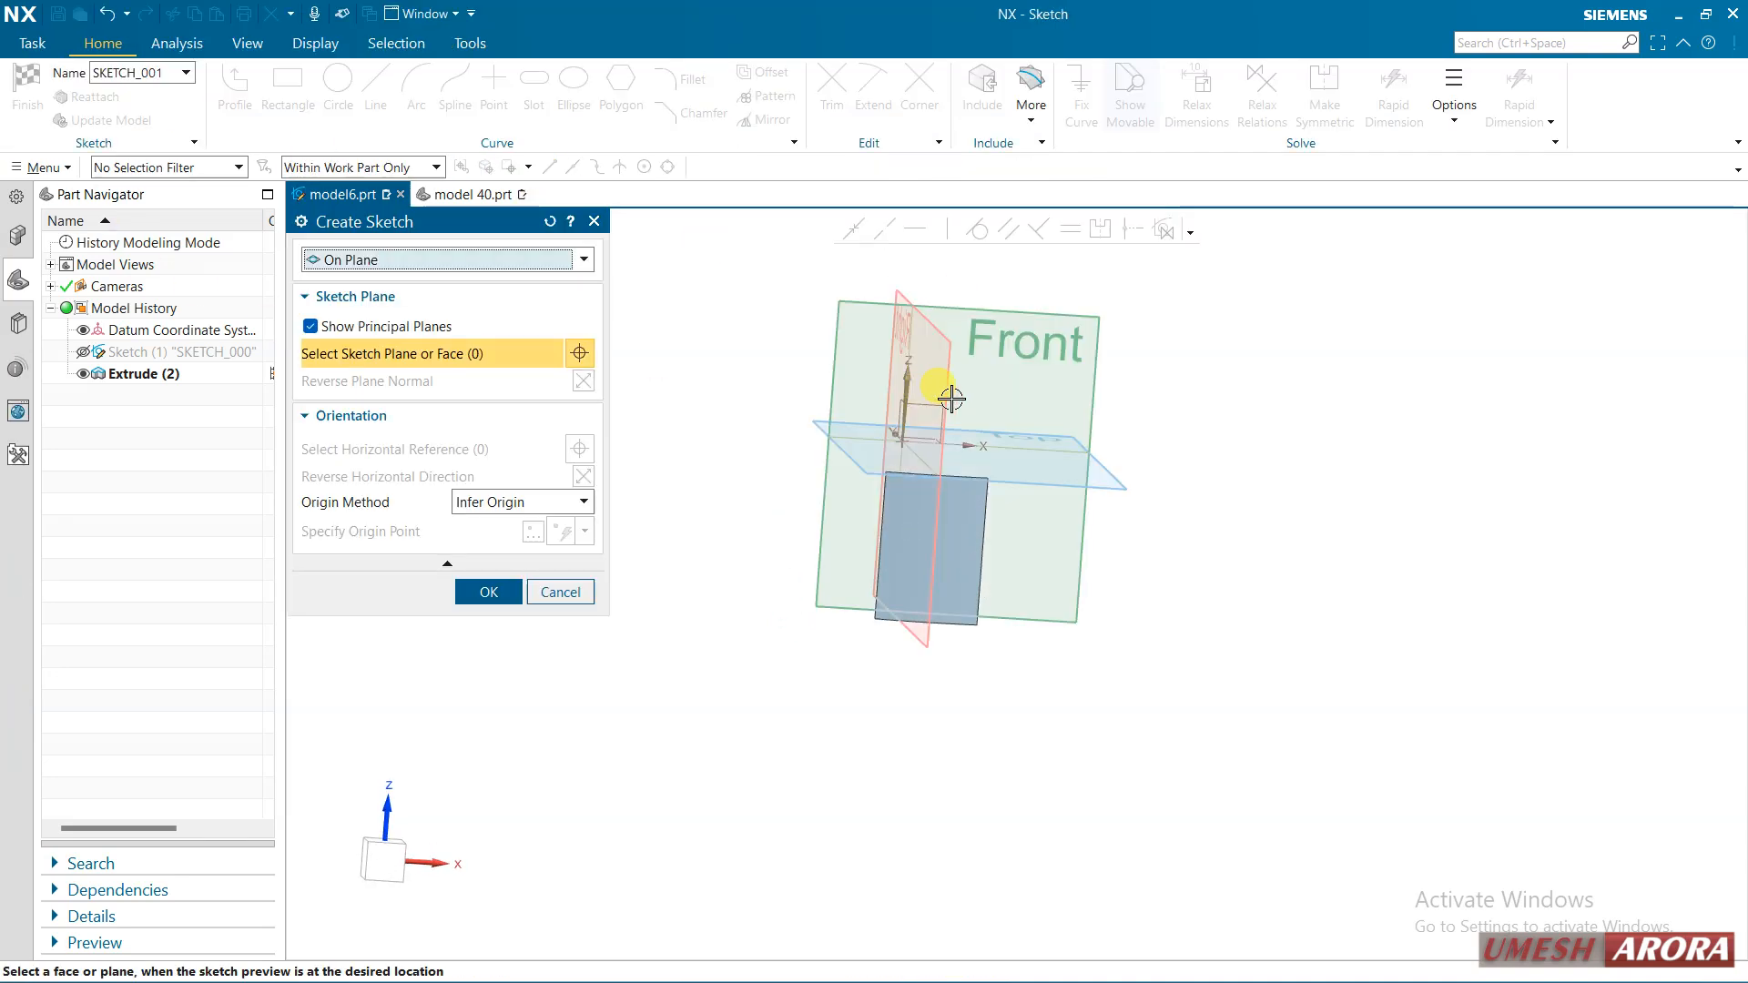
{"action": "left_click", "coordinate": [984, 312]}
{"action": "middle_click", "coordinate": [1198, 456]}
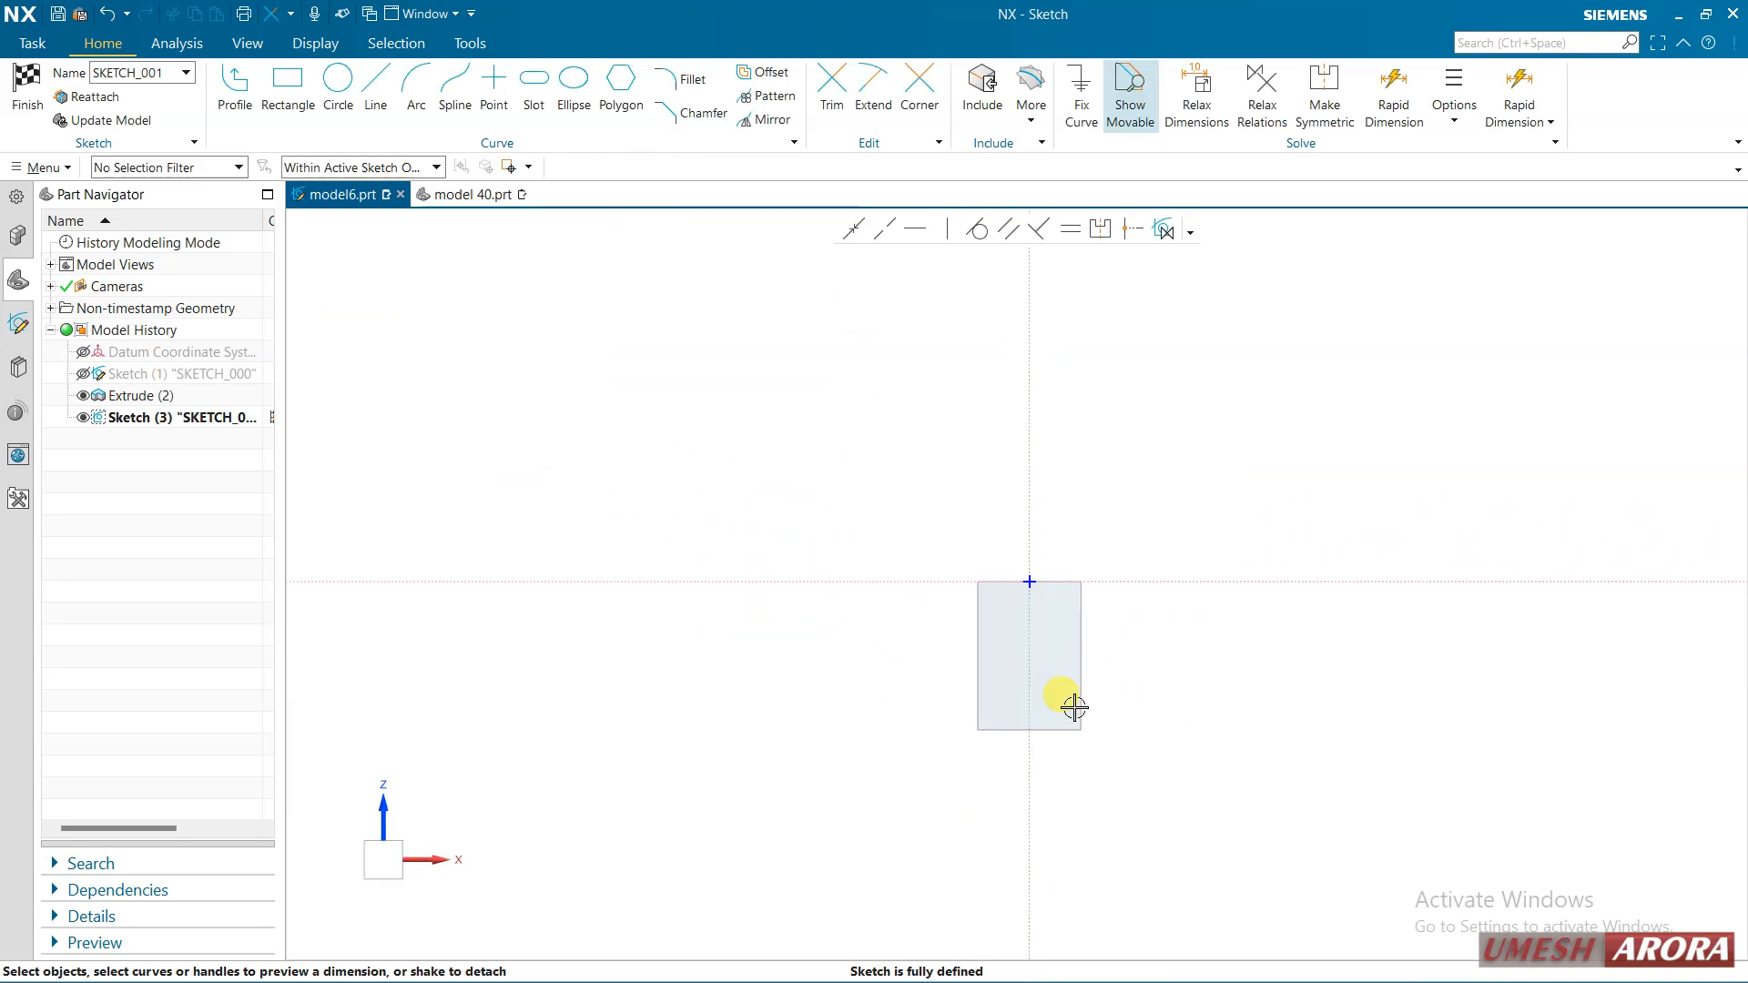
Sketch a six-sided polygon with about 10 mm sides, centred on the vertical axis below the origin with its upper vertex at the origin
{"action": "scroll", "coordinate": [1074, 708], "scroll_direction": "up", "scroll_amount": 5}
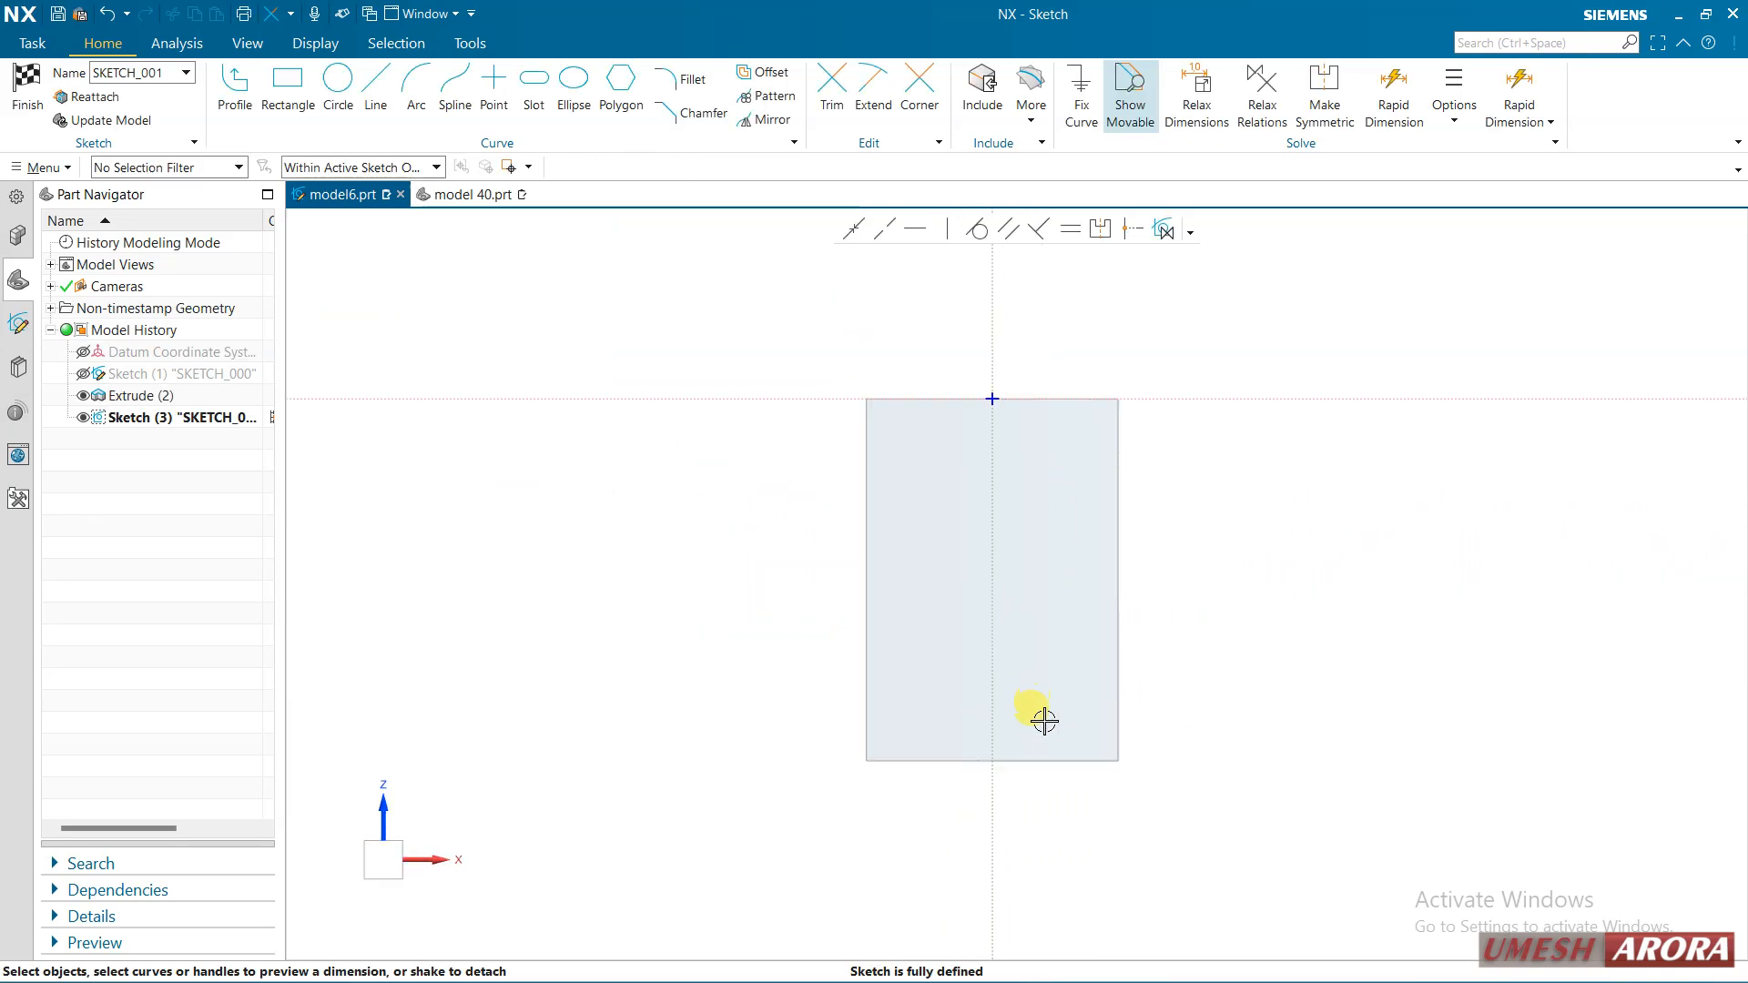
{"action": "left_click", "coordinate": [620, 82]}
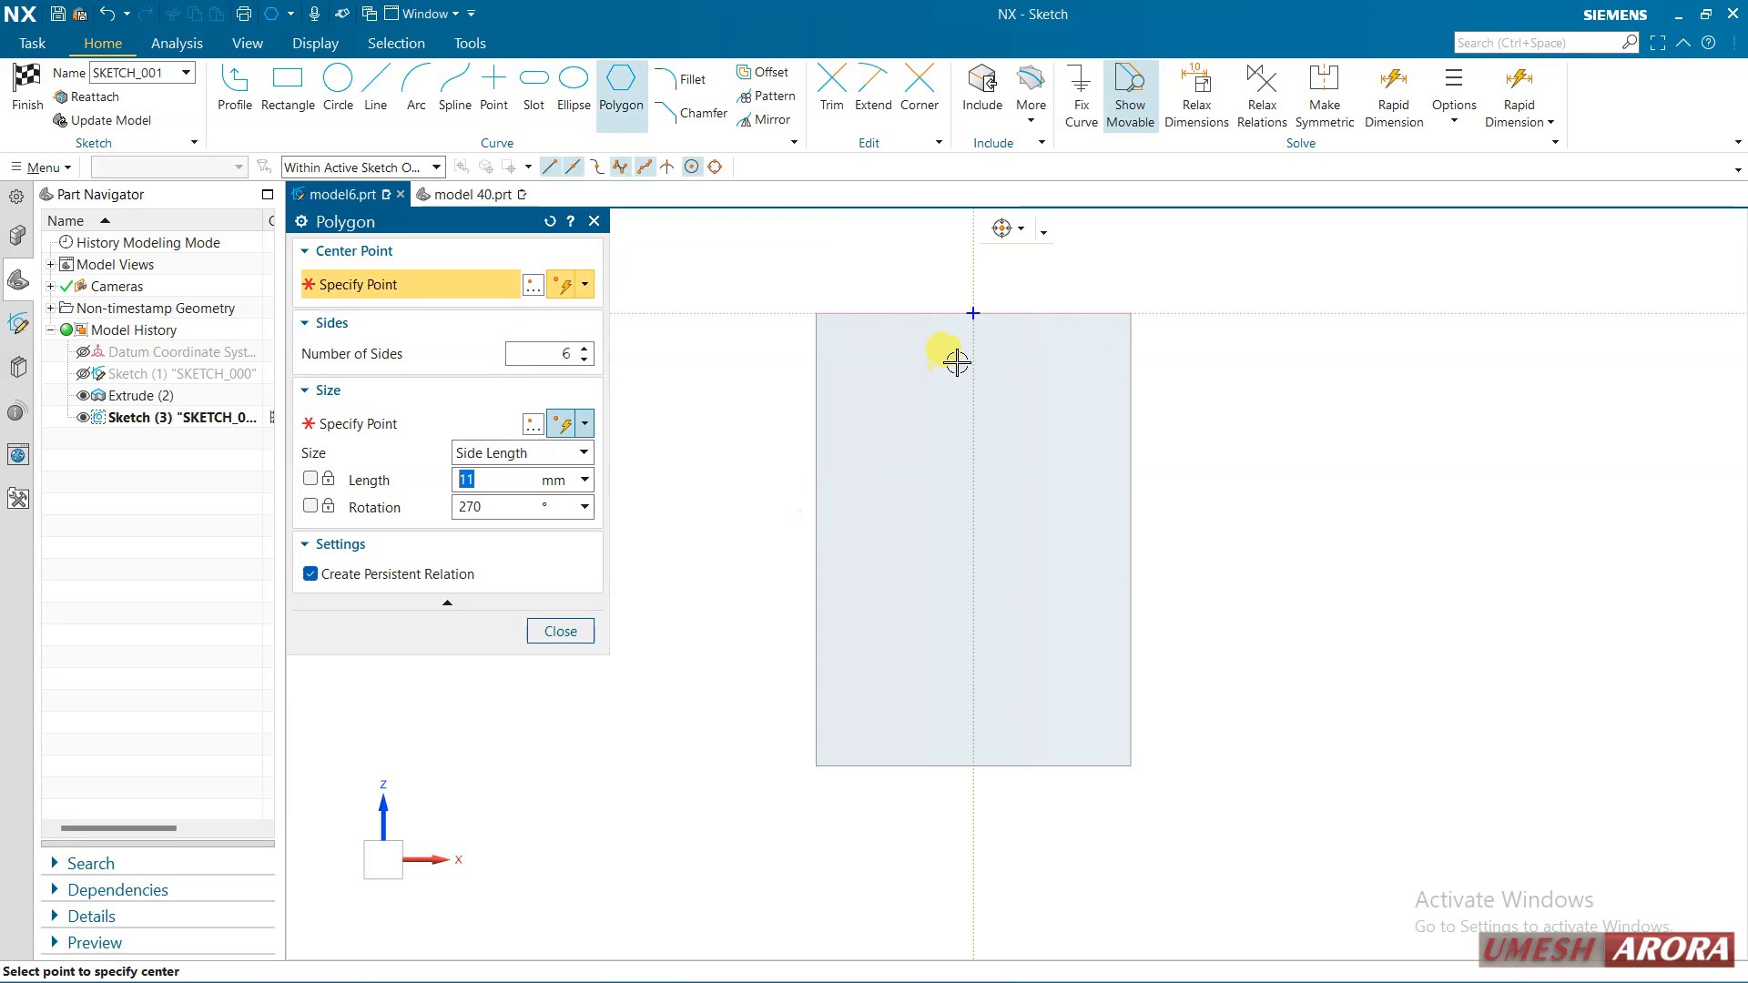
{"action": "left_click", "coordinate": [974, 492]}
{"action": "left_click", "coordinate": [973, 313]}
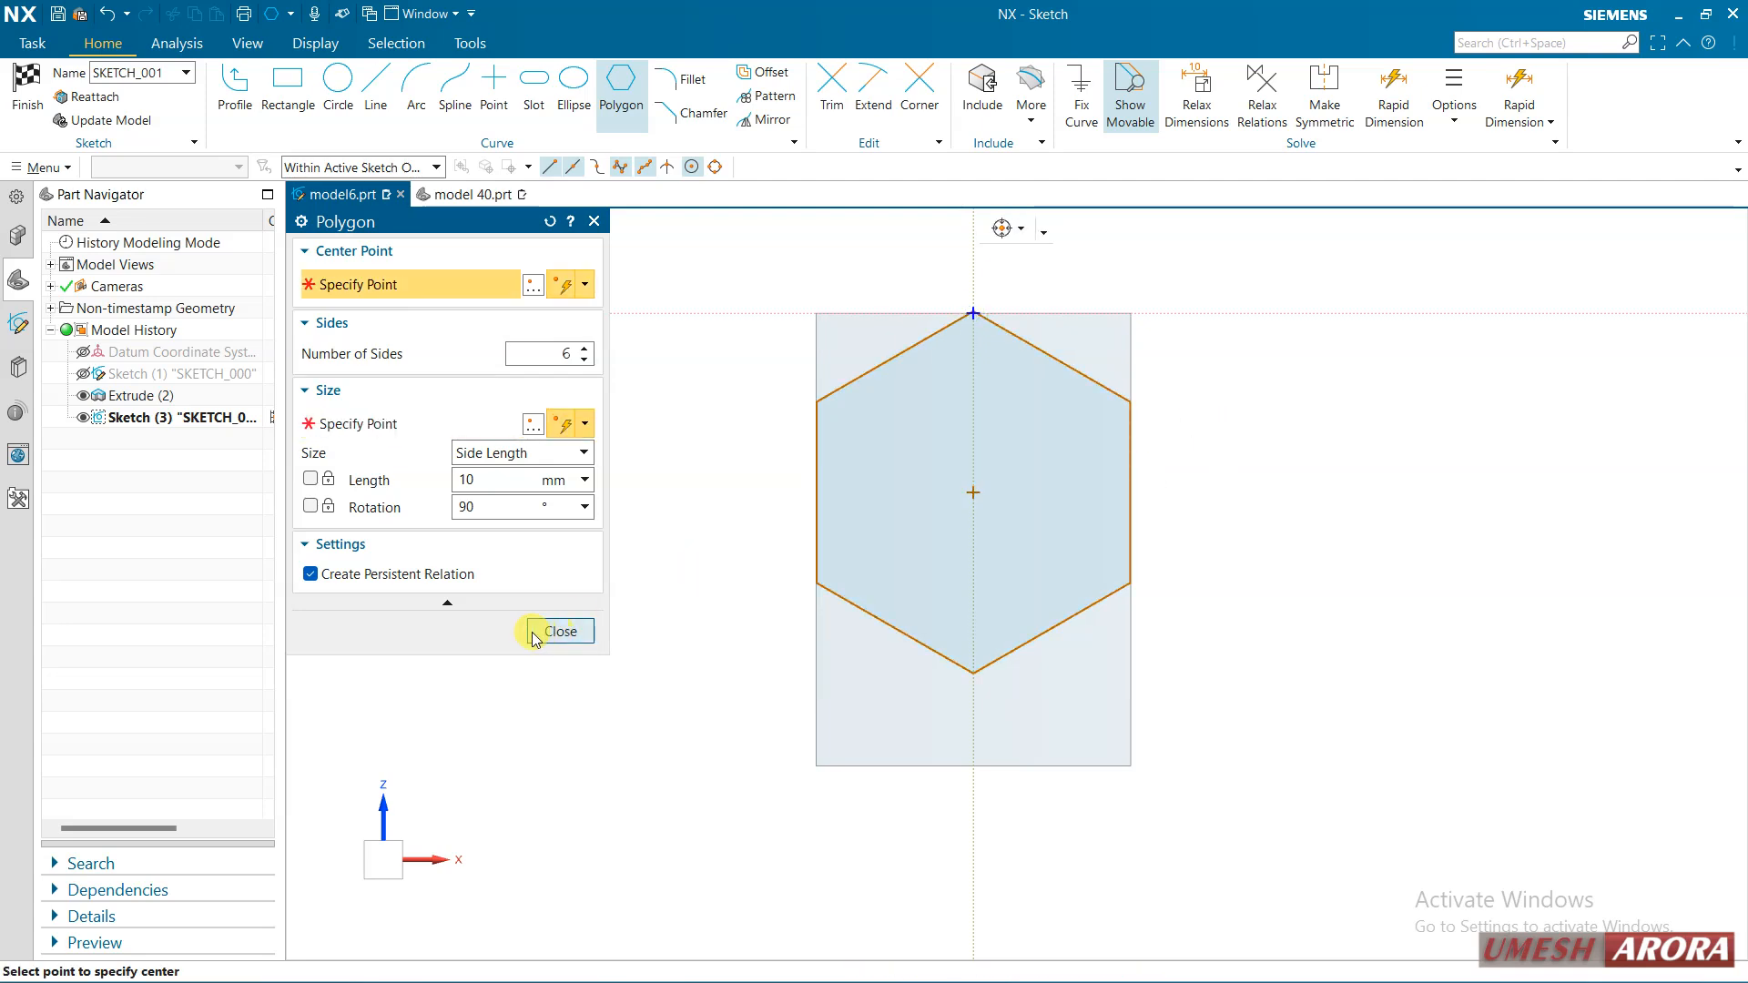
{"action": "left_click", "coordinate": [560, 631]}
Resize the hexagon freely, allow selection from the entire assembly, and make its left side collinear with the sheet's left edge
{"action": "left_click_drag", "start_coordinate": [827, 392], "coordinate": [807, 401]}
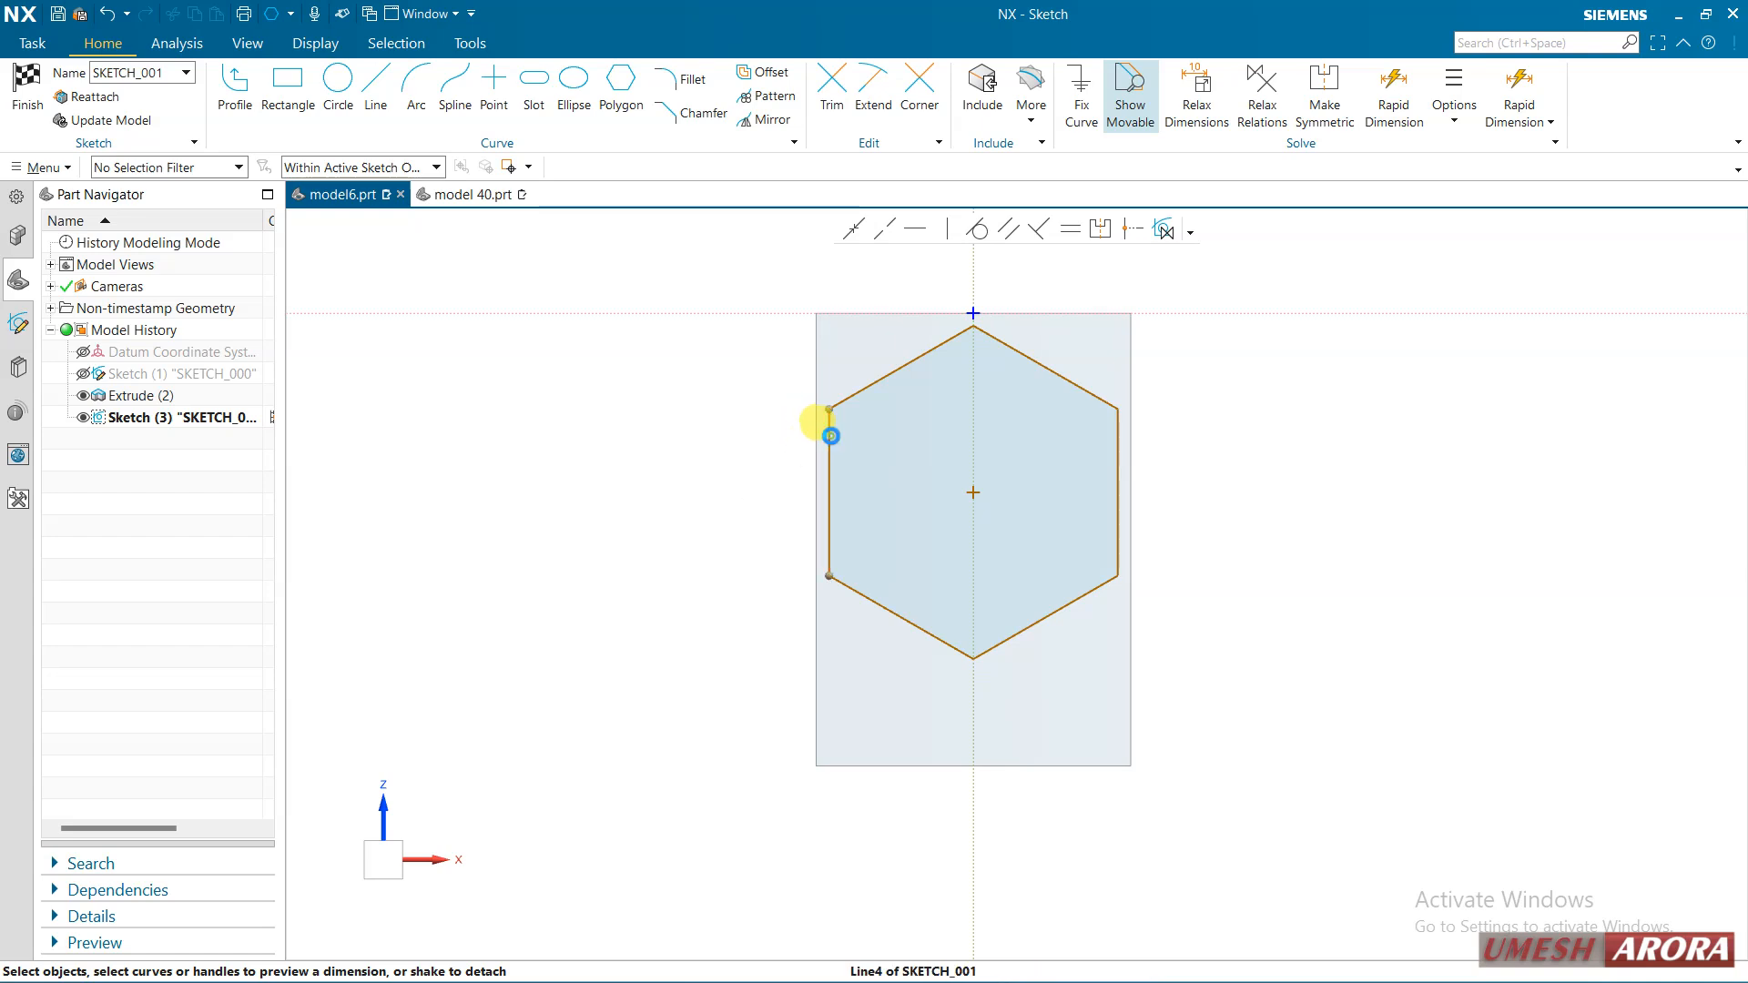
{"action": "left_click", "coordinate": [825, 435]}
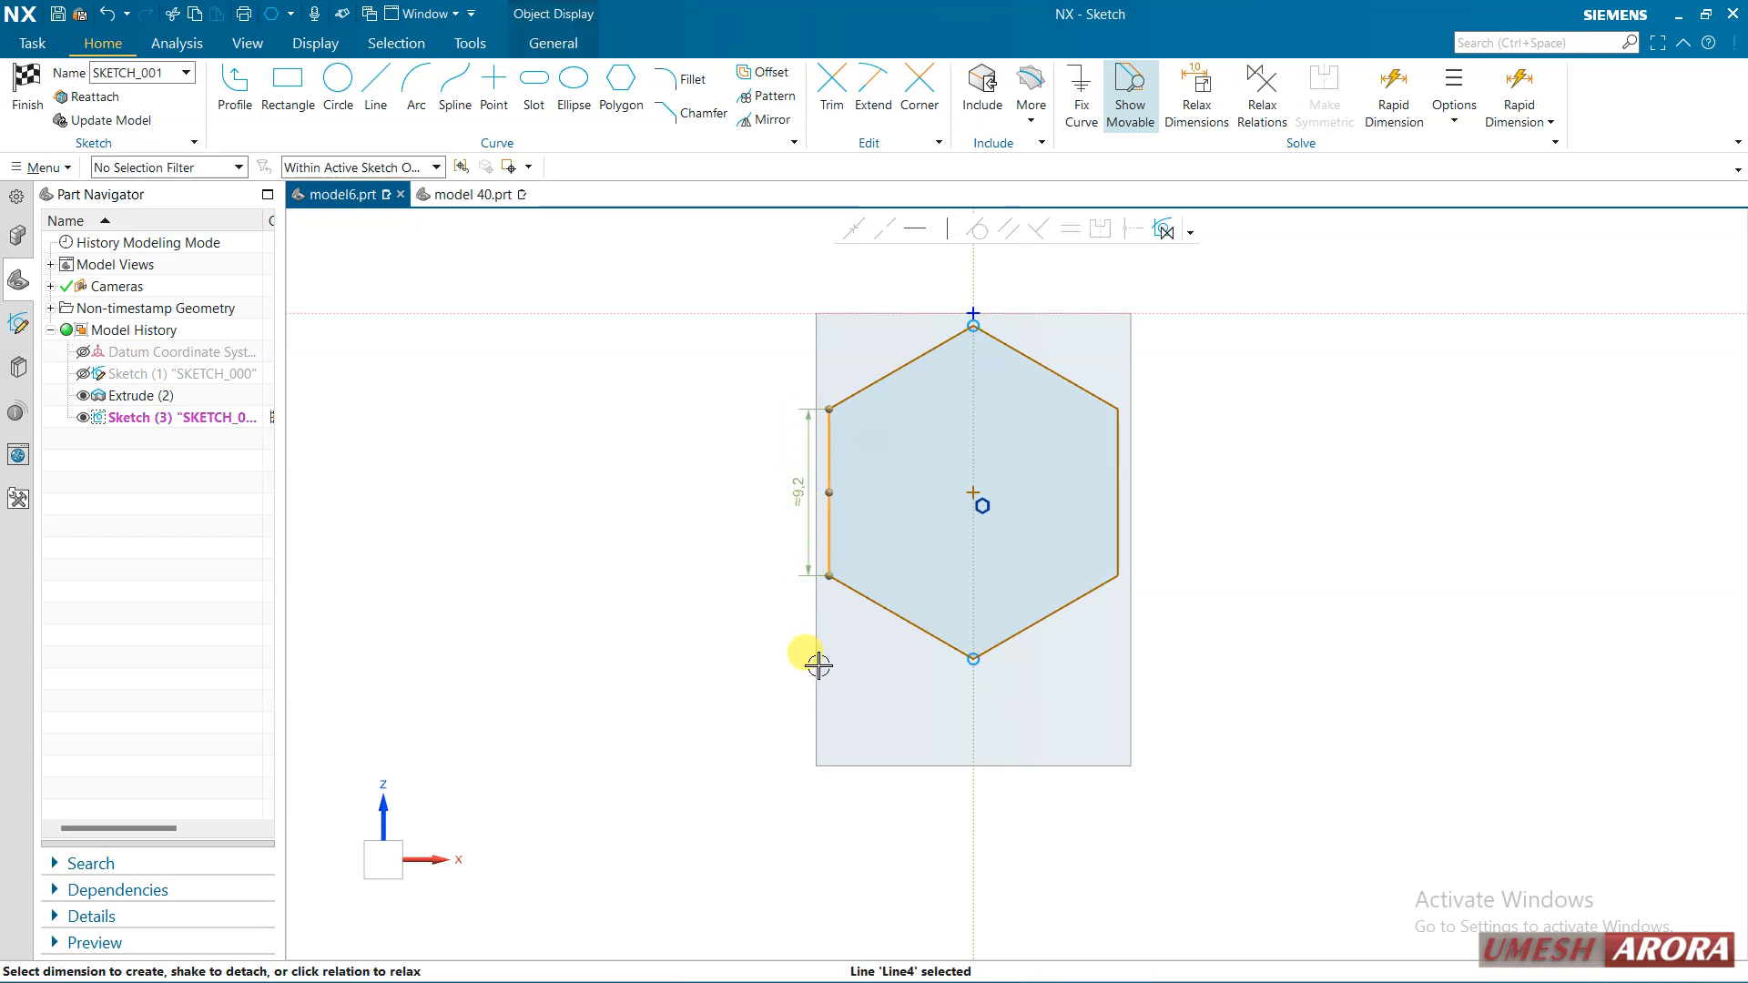
{"action": "left_click", "coordinate": [373, 168]}
{"action": "left_click", "coordinate": [353, 185]}
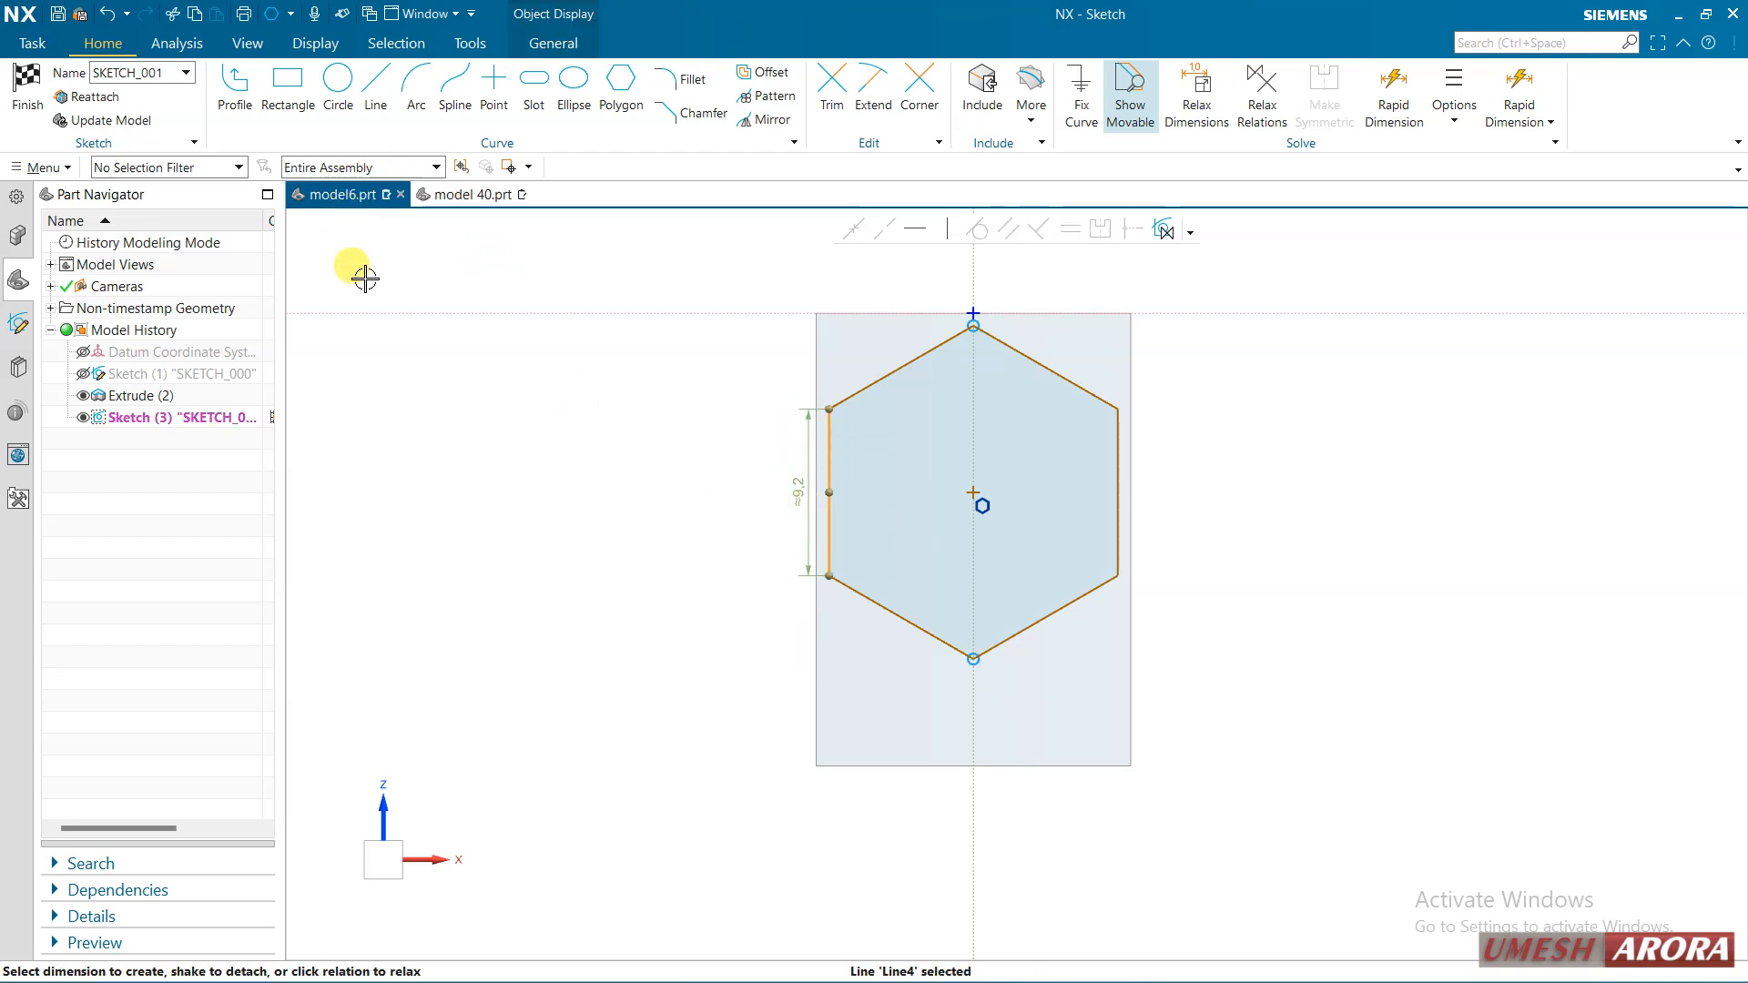
{"action": "left_click", "coordinate": [814, 637]}
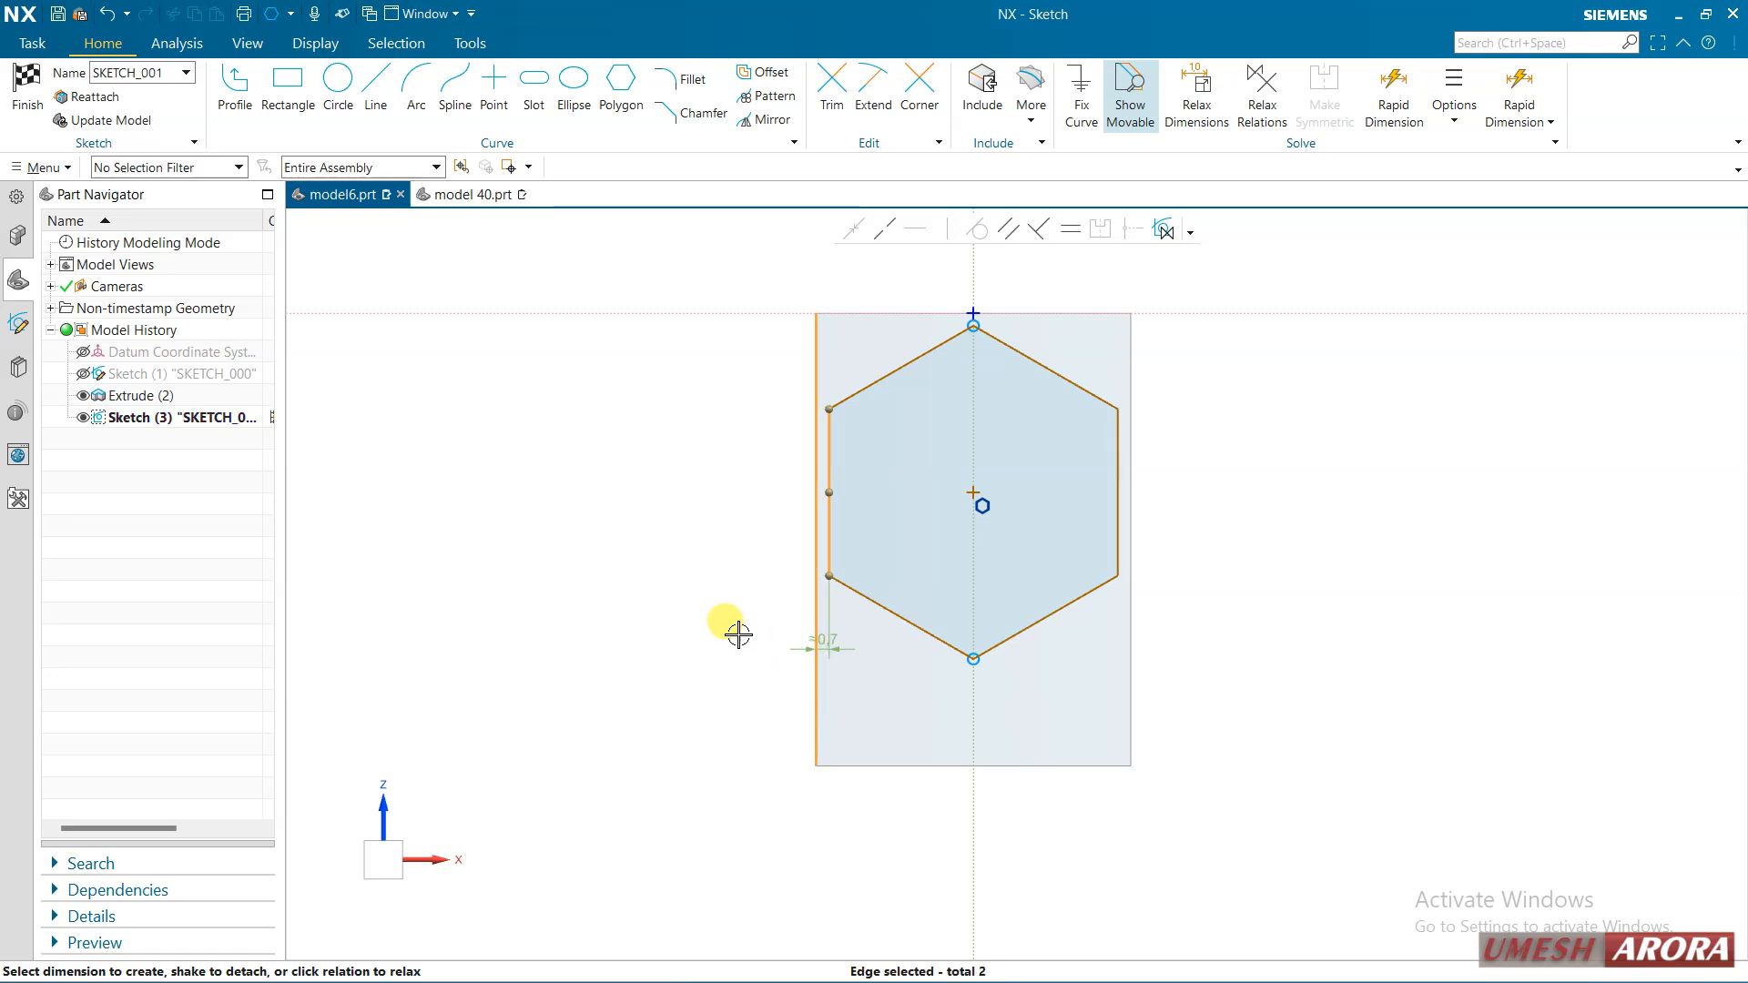
{"action": "left_click", "coordinate": [887, 233]}
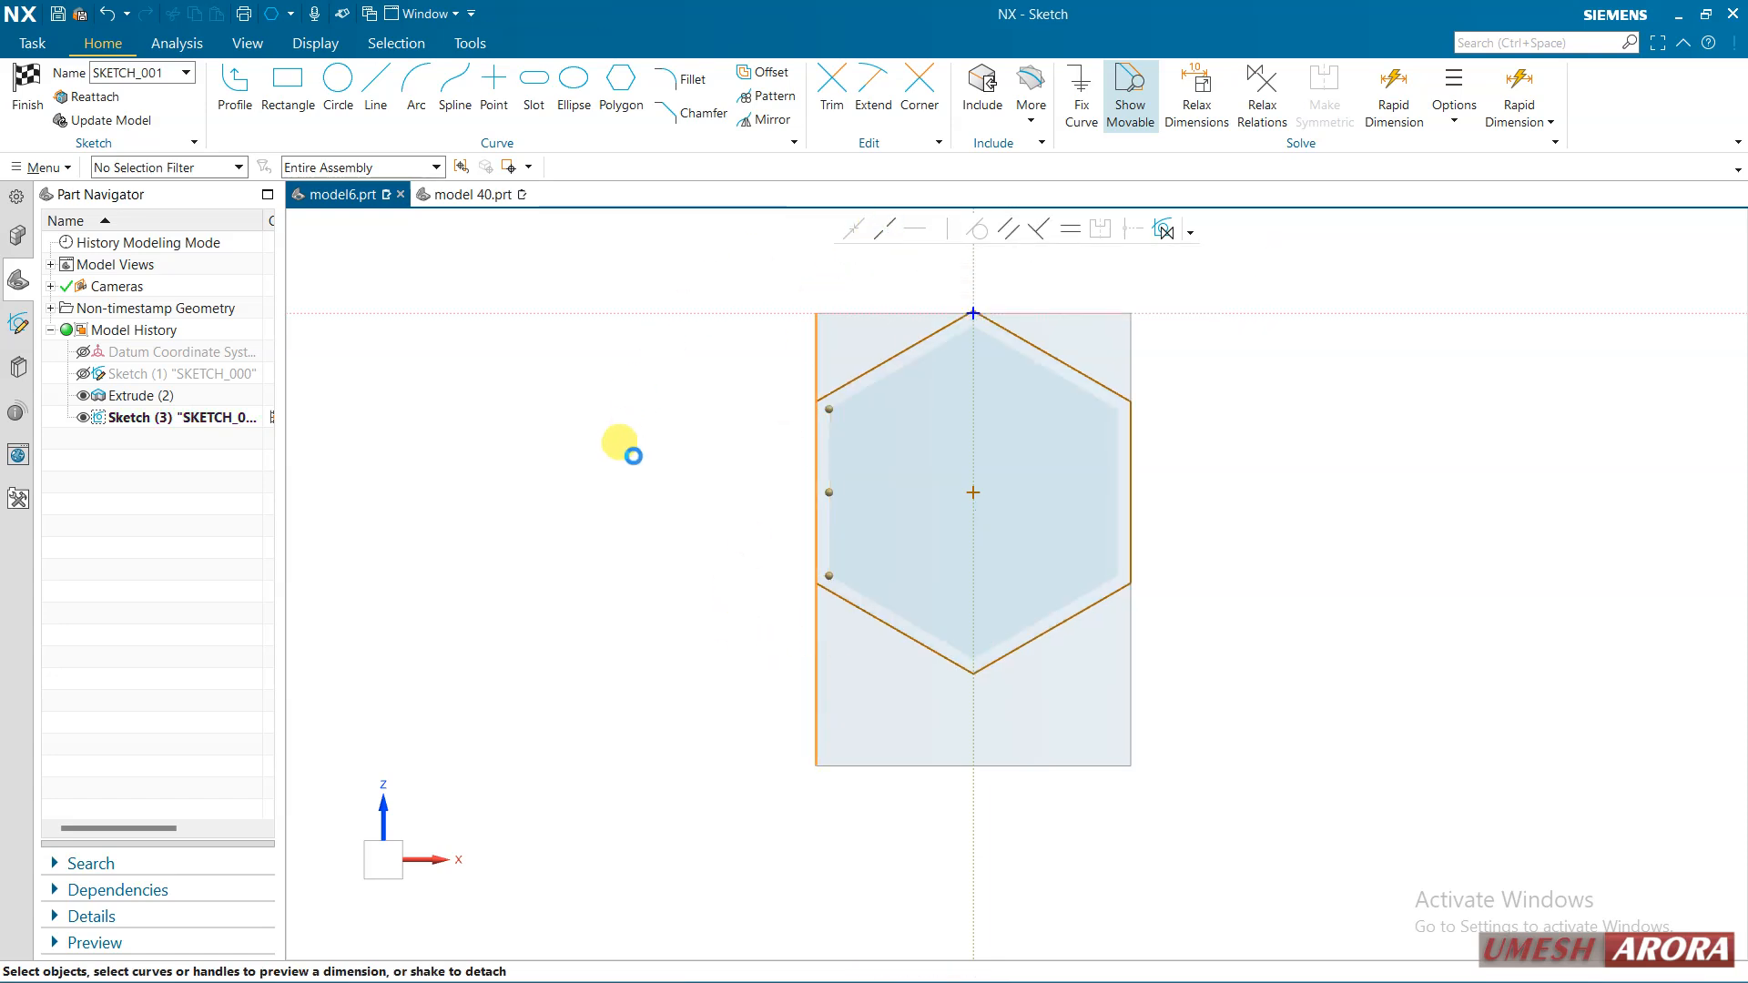
Make the hexagon's right vertical side collinear with the sheet's right edge
{"action": "left_click", "coordinate": [1130, 425]}
{"action": "left_click", "coordinate": [1131, 347]}
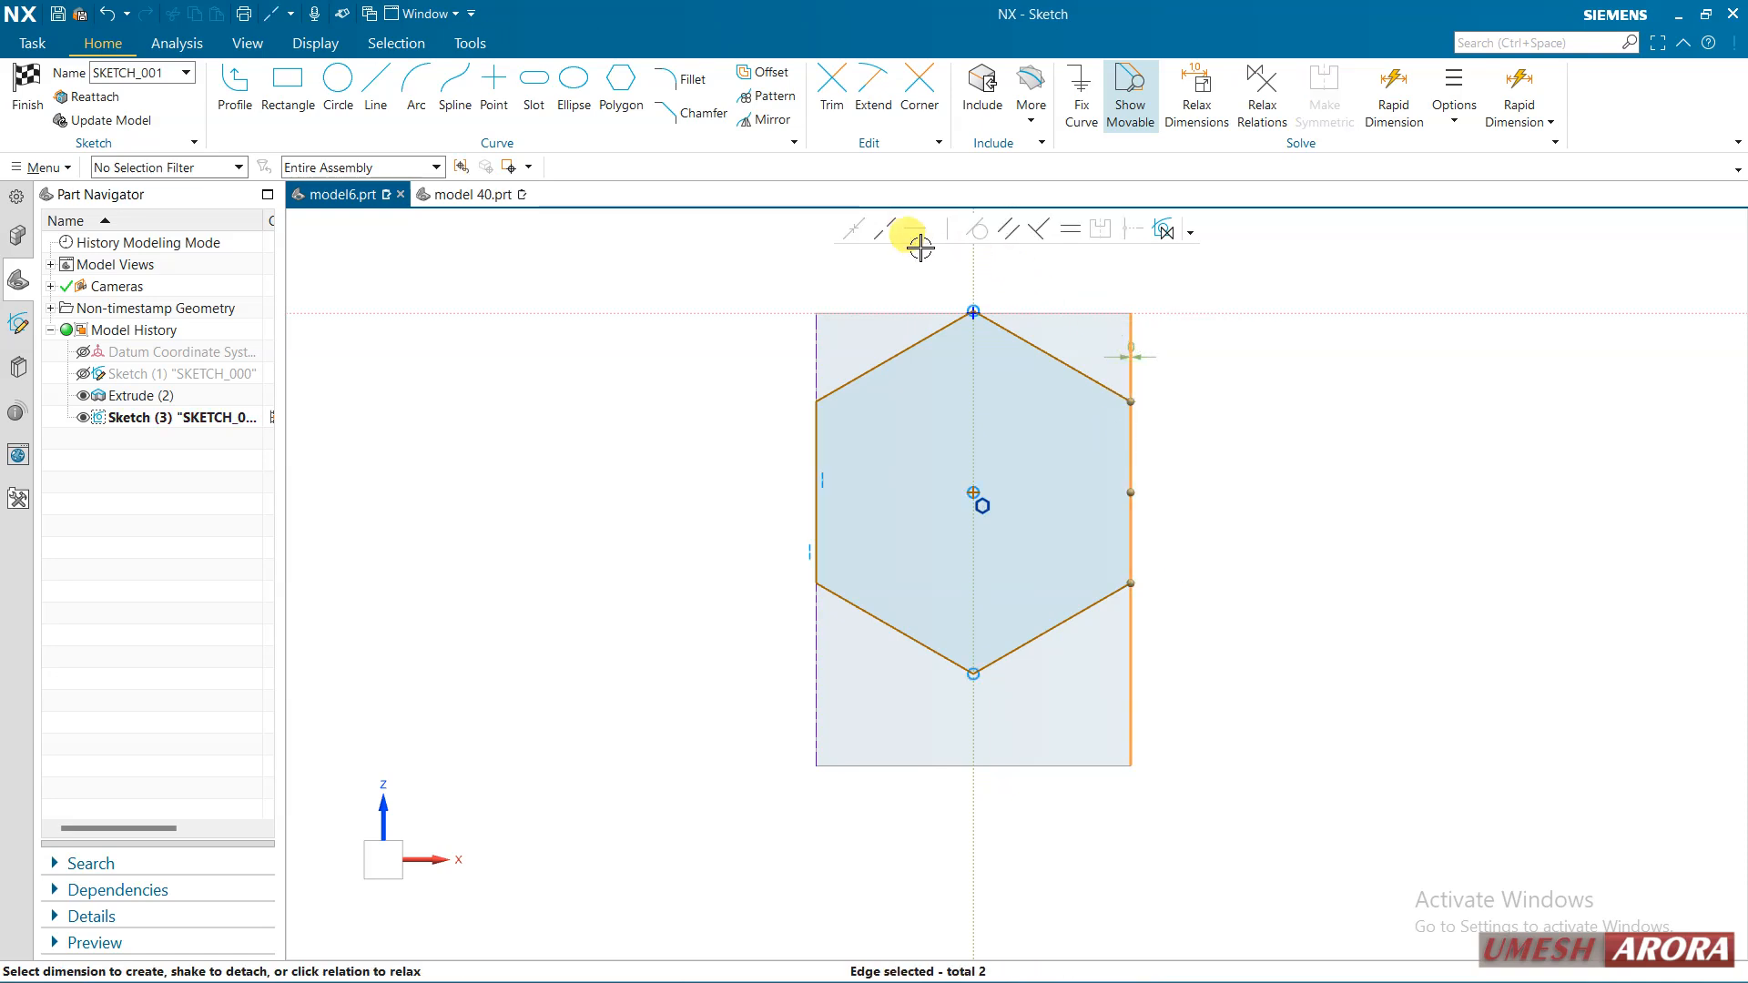
{"action": "left_click", "coordinate": [889, 233]}
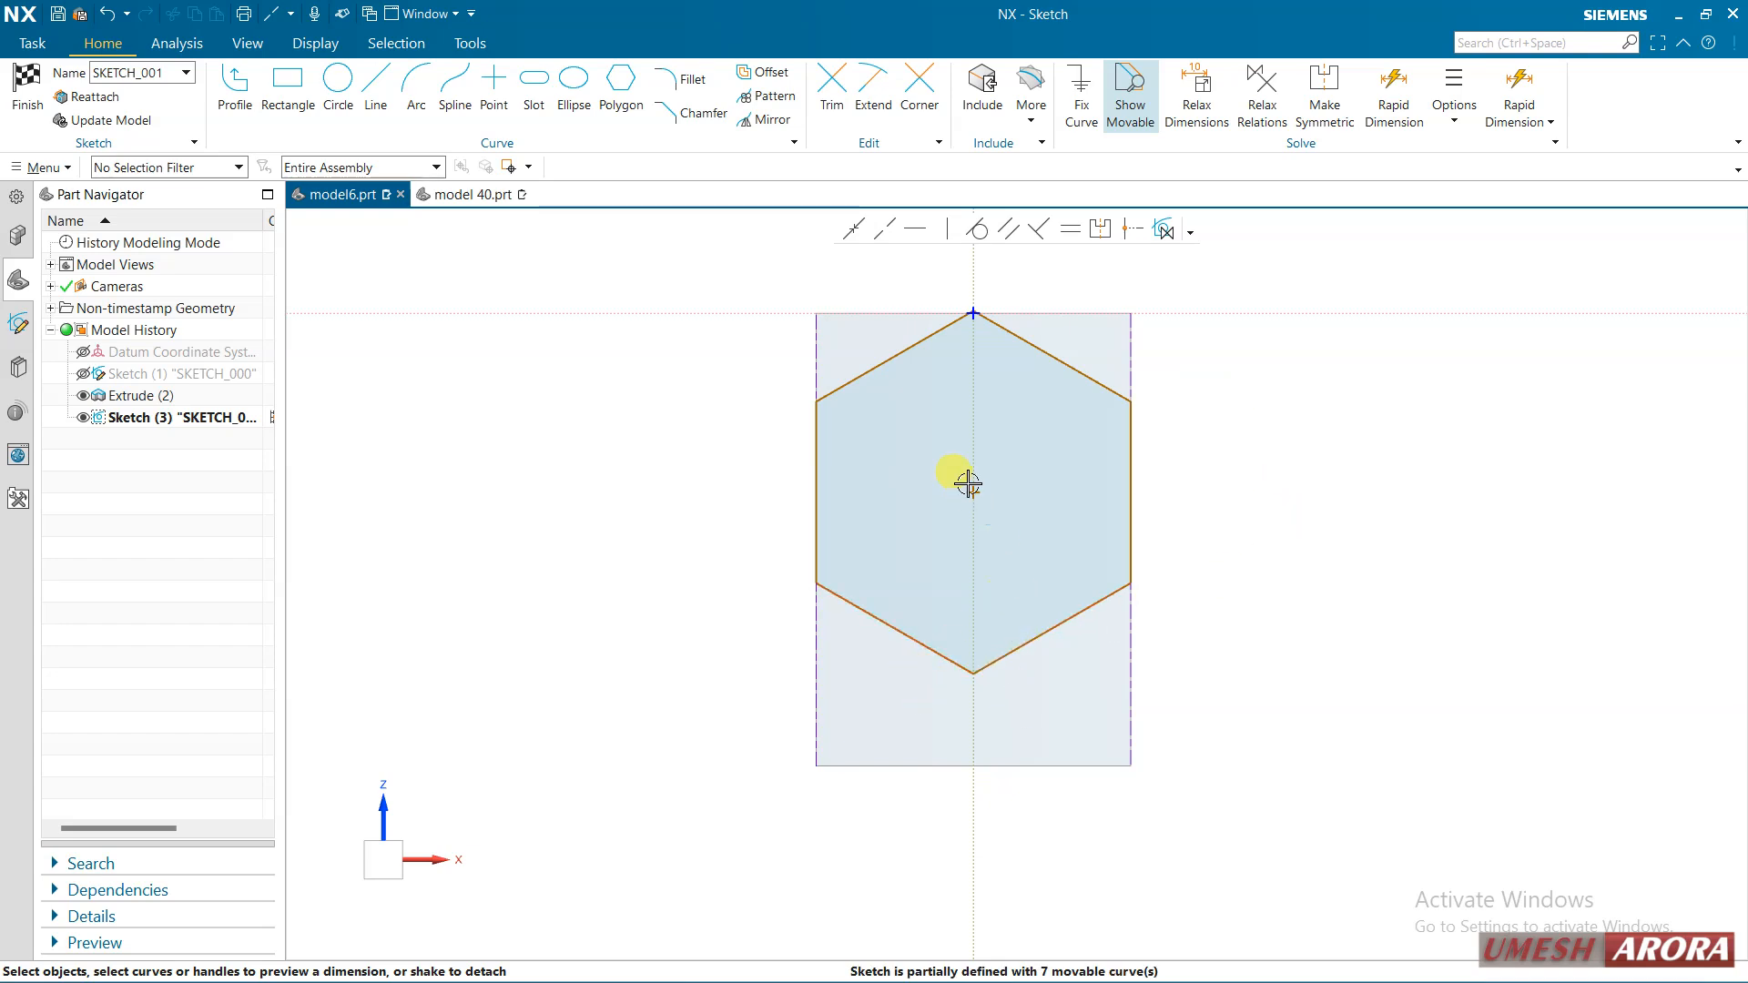
Shift the hexagon slightly down and constrain its upper vertex onto the horizontal sketch axis
{"action": "mouse_move", "coordinate": [972, 491]}
{"action": "left_mouse_down"}
{"action": "mouse_move", "coordinate": [978, 528]}
{"action": "mouse_move", "coordinate": [985, 496]}
{"action": "left_mouse_up"}
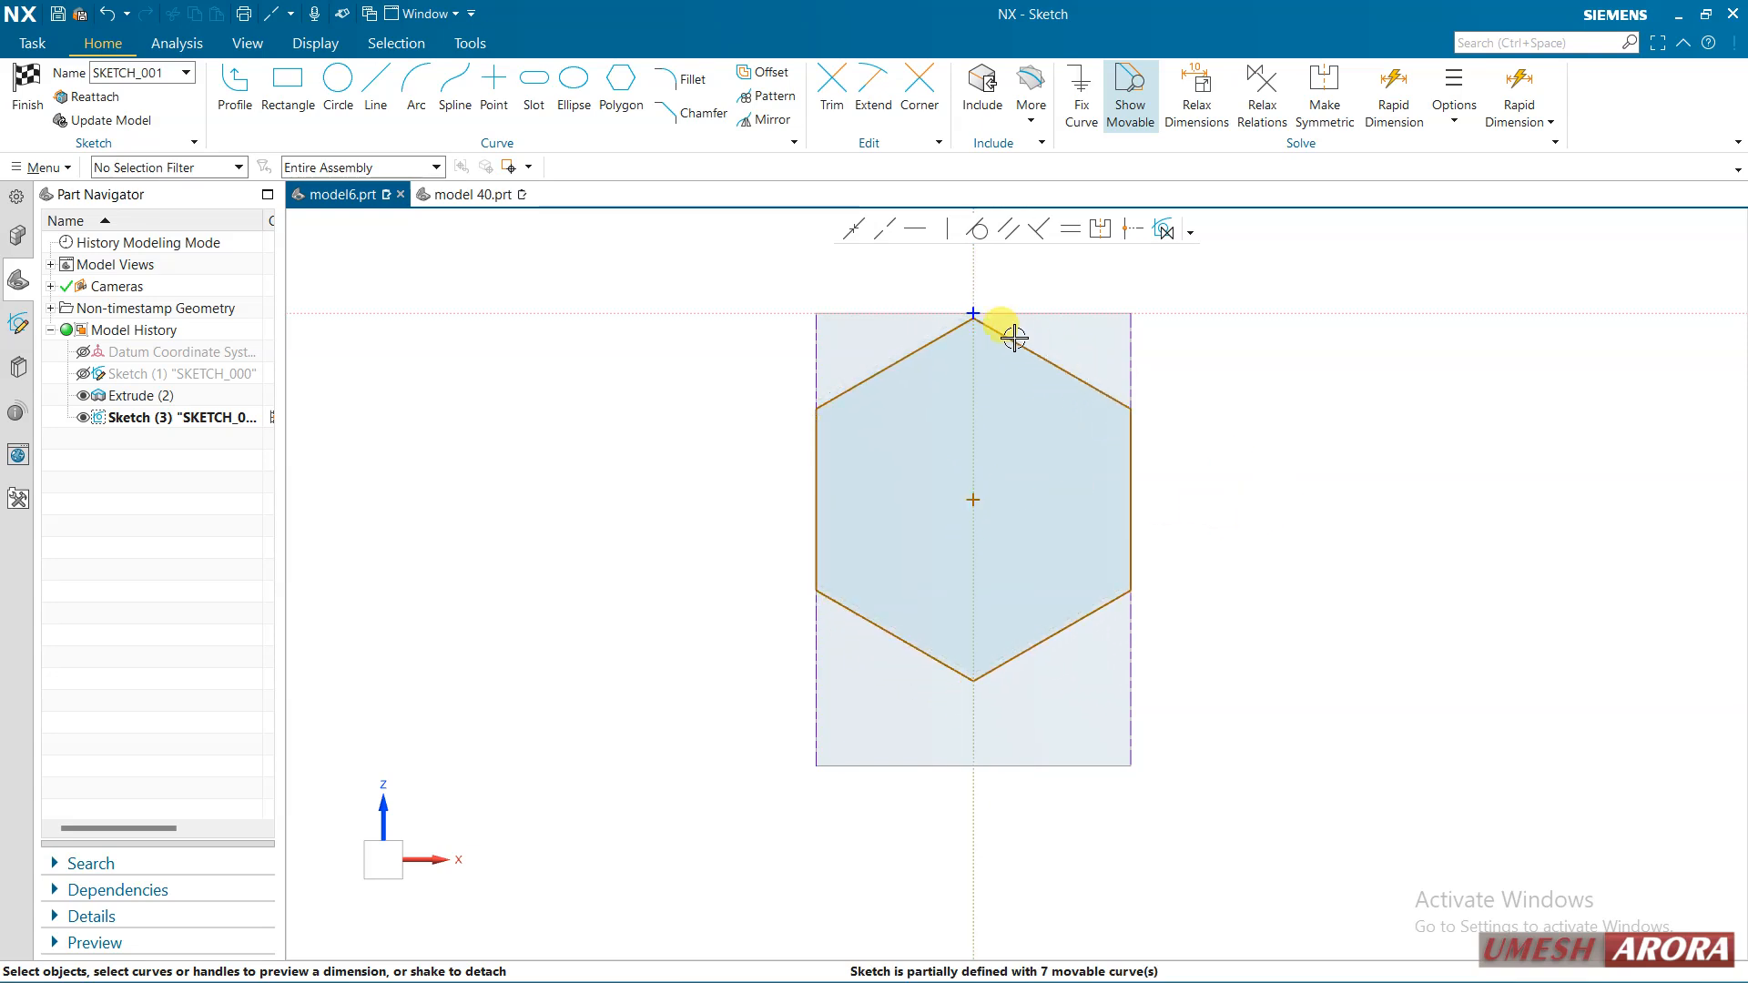
{"action": "left_click", "coordinate": [973, 316]}
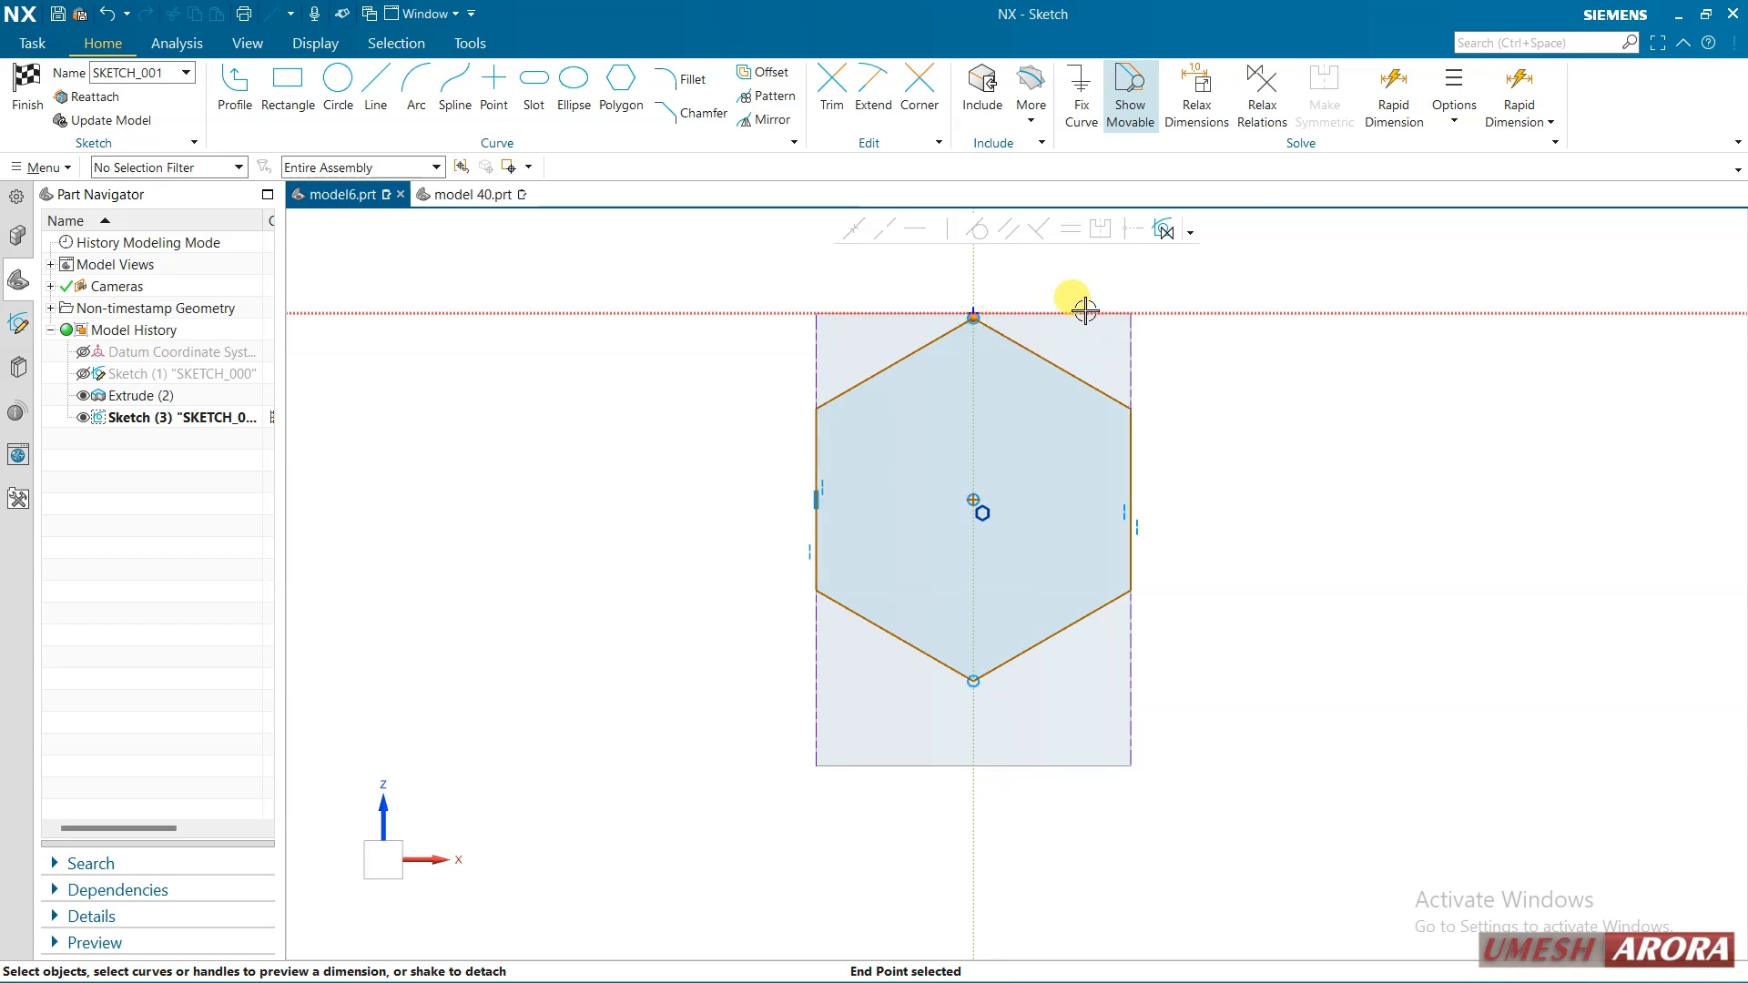
{"action": "left_click", "coordinate": [1076, 310]}
{"action": "left_click", "coordinate": [882, 233]}
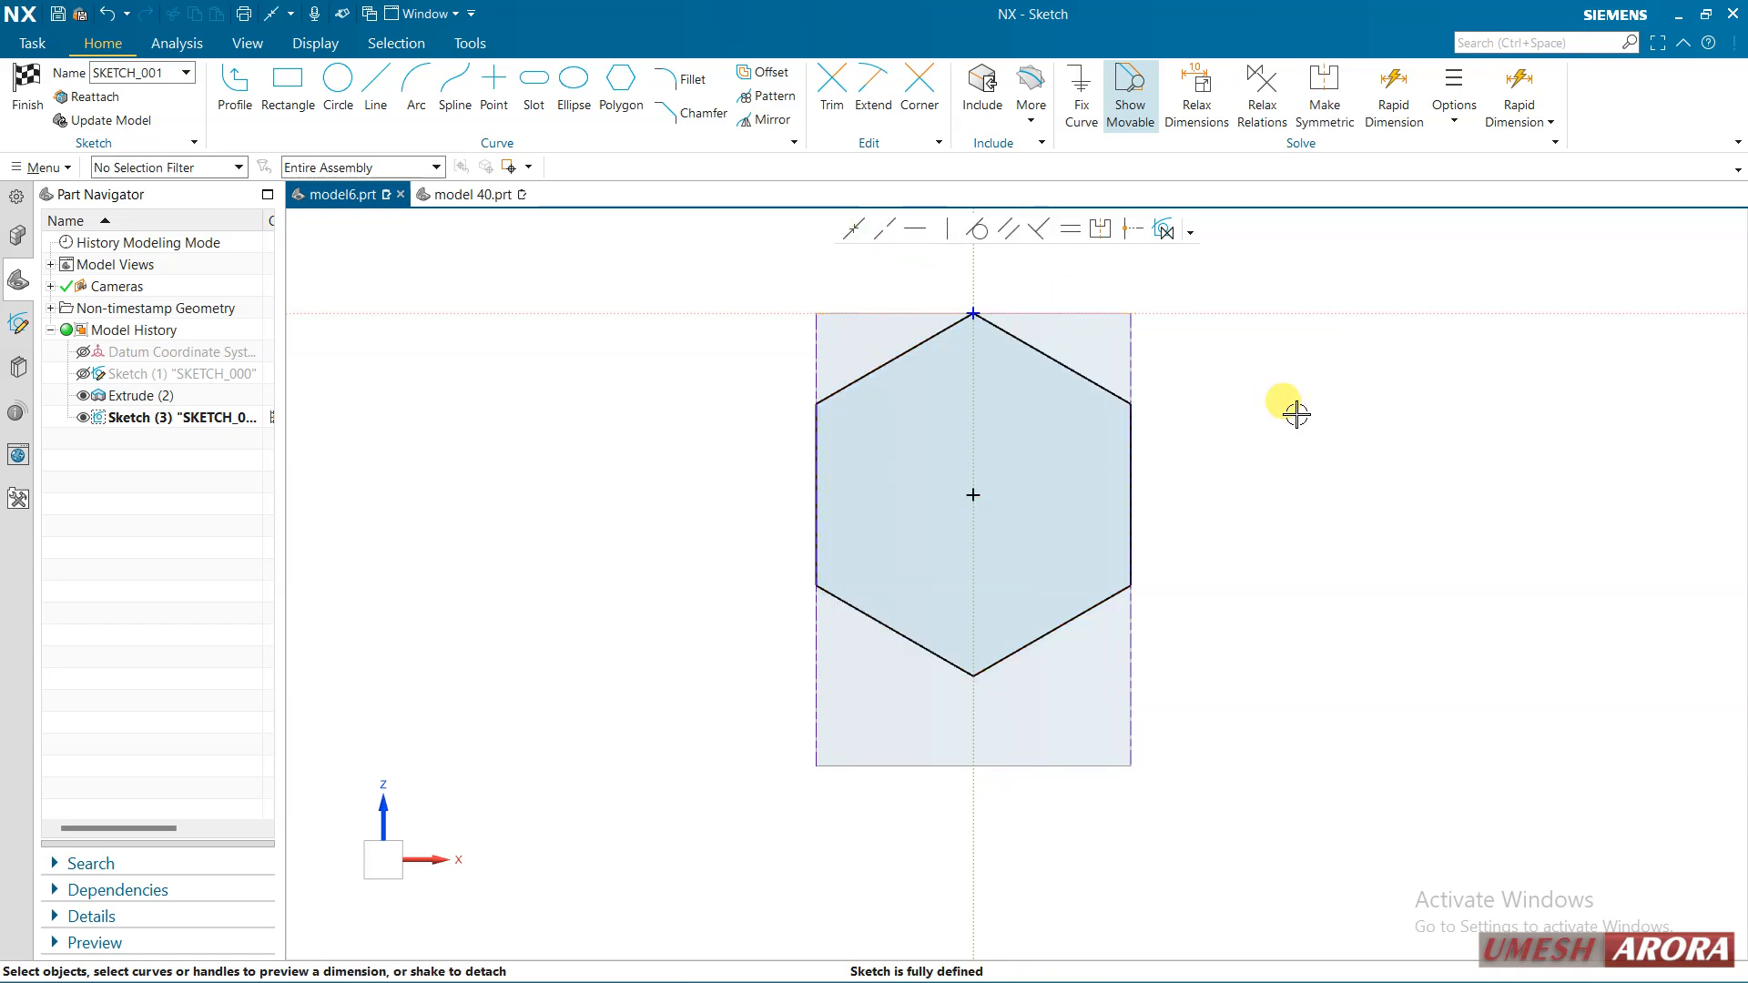
Offset the connected hexagon curves 0.5 mm inward, converting the original curves to reference, and finish the sketch
{"action": "left_click", "coordinate": [765, 72]}
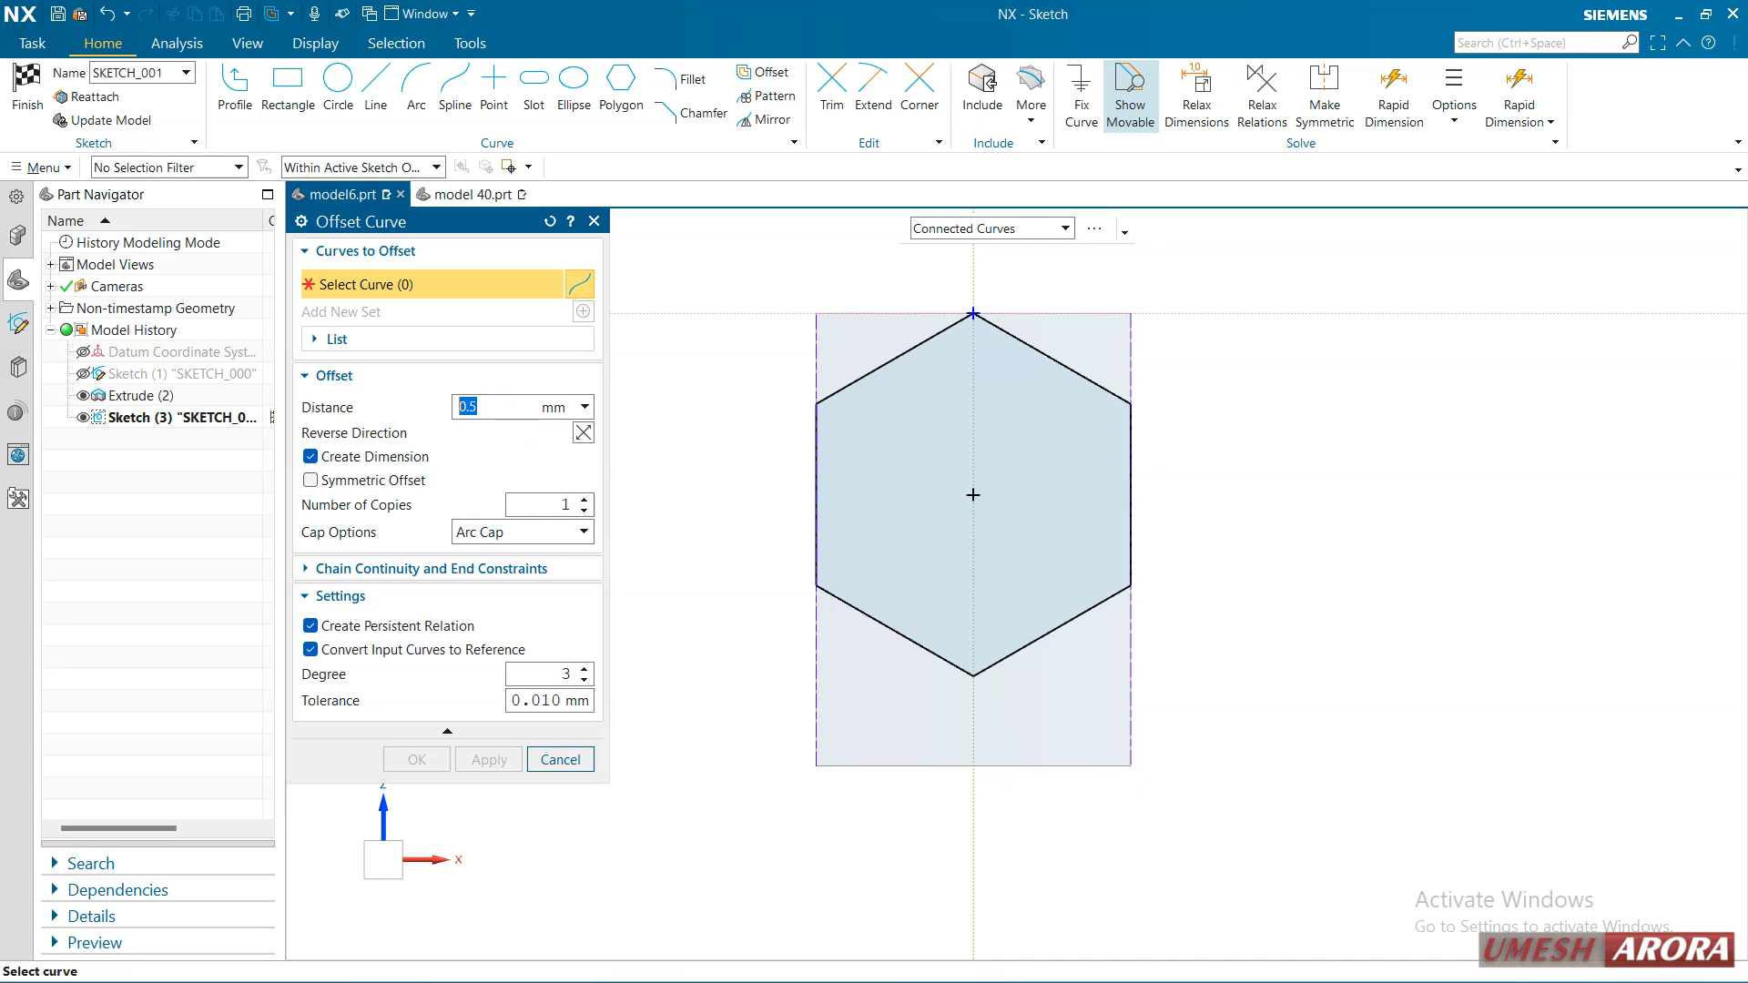
{"action": "left_click", "coordinate": [879, 357]}
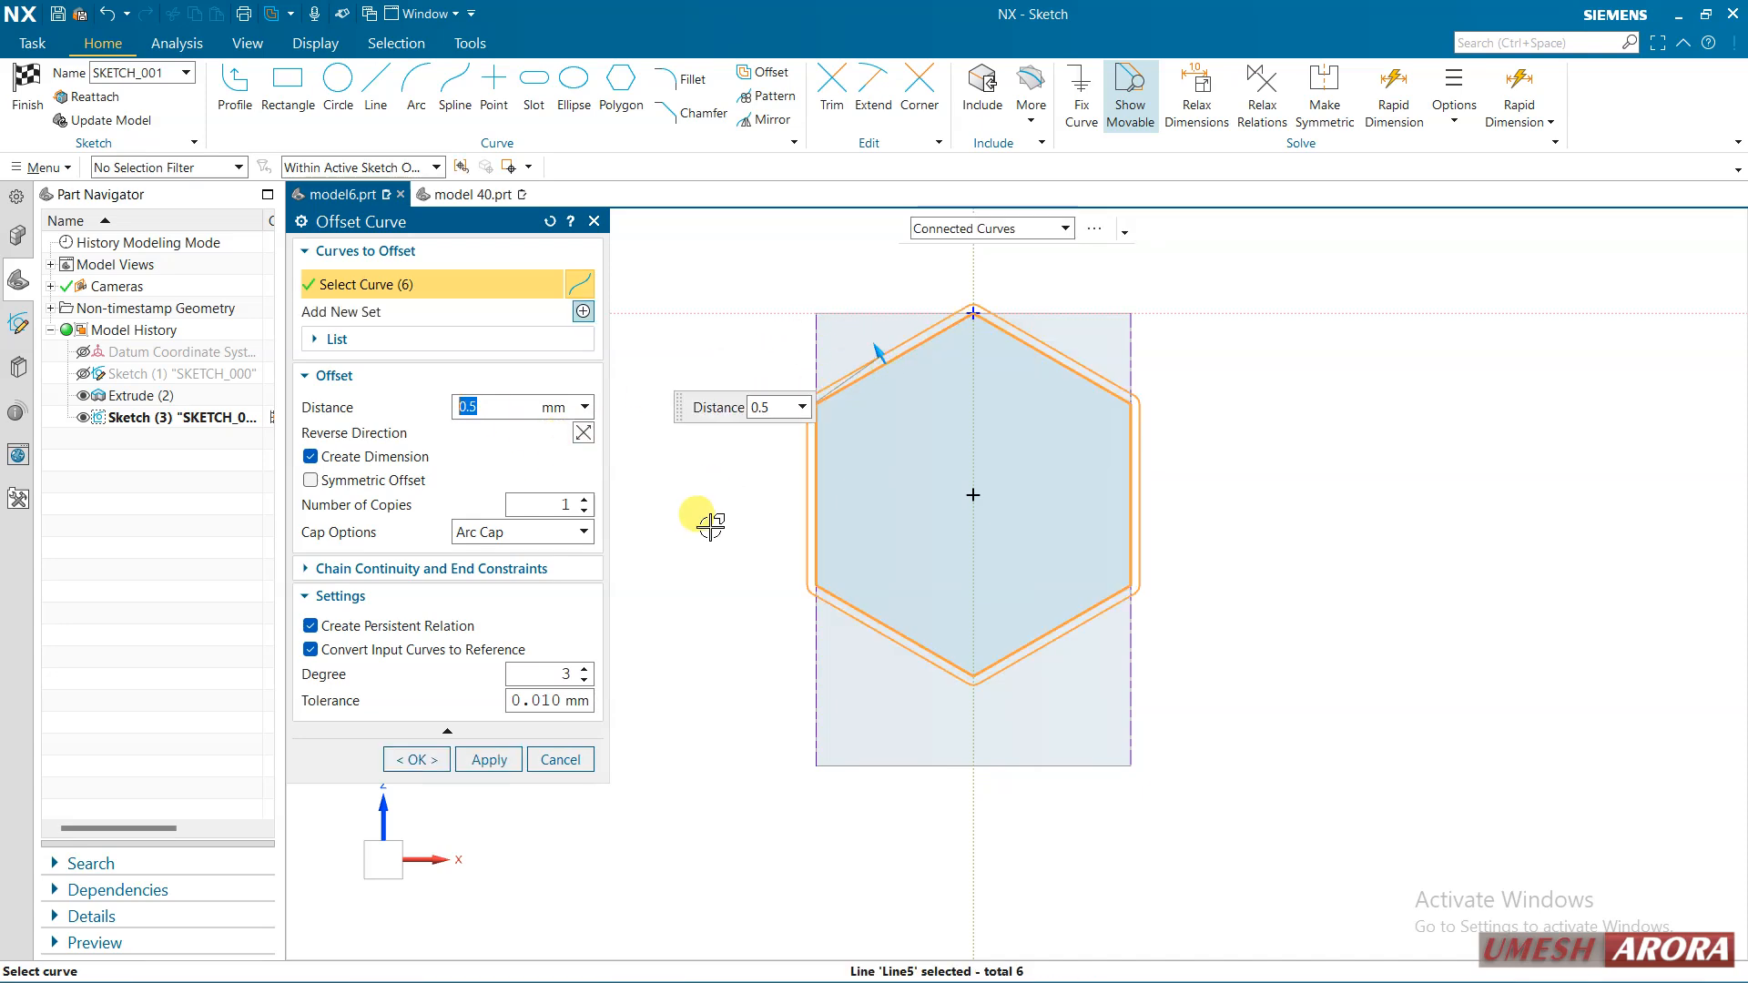
{"action": "left_click", "coordinate": [588, 435]}
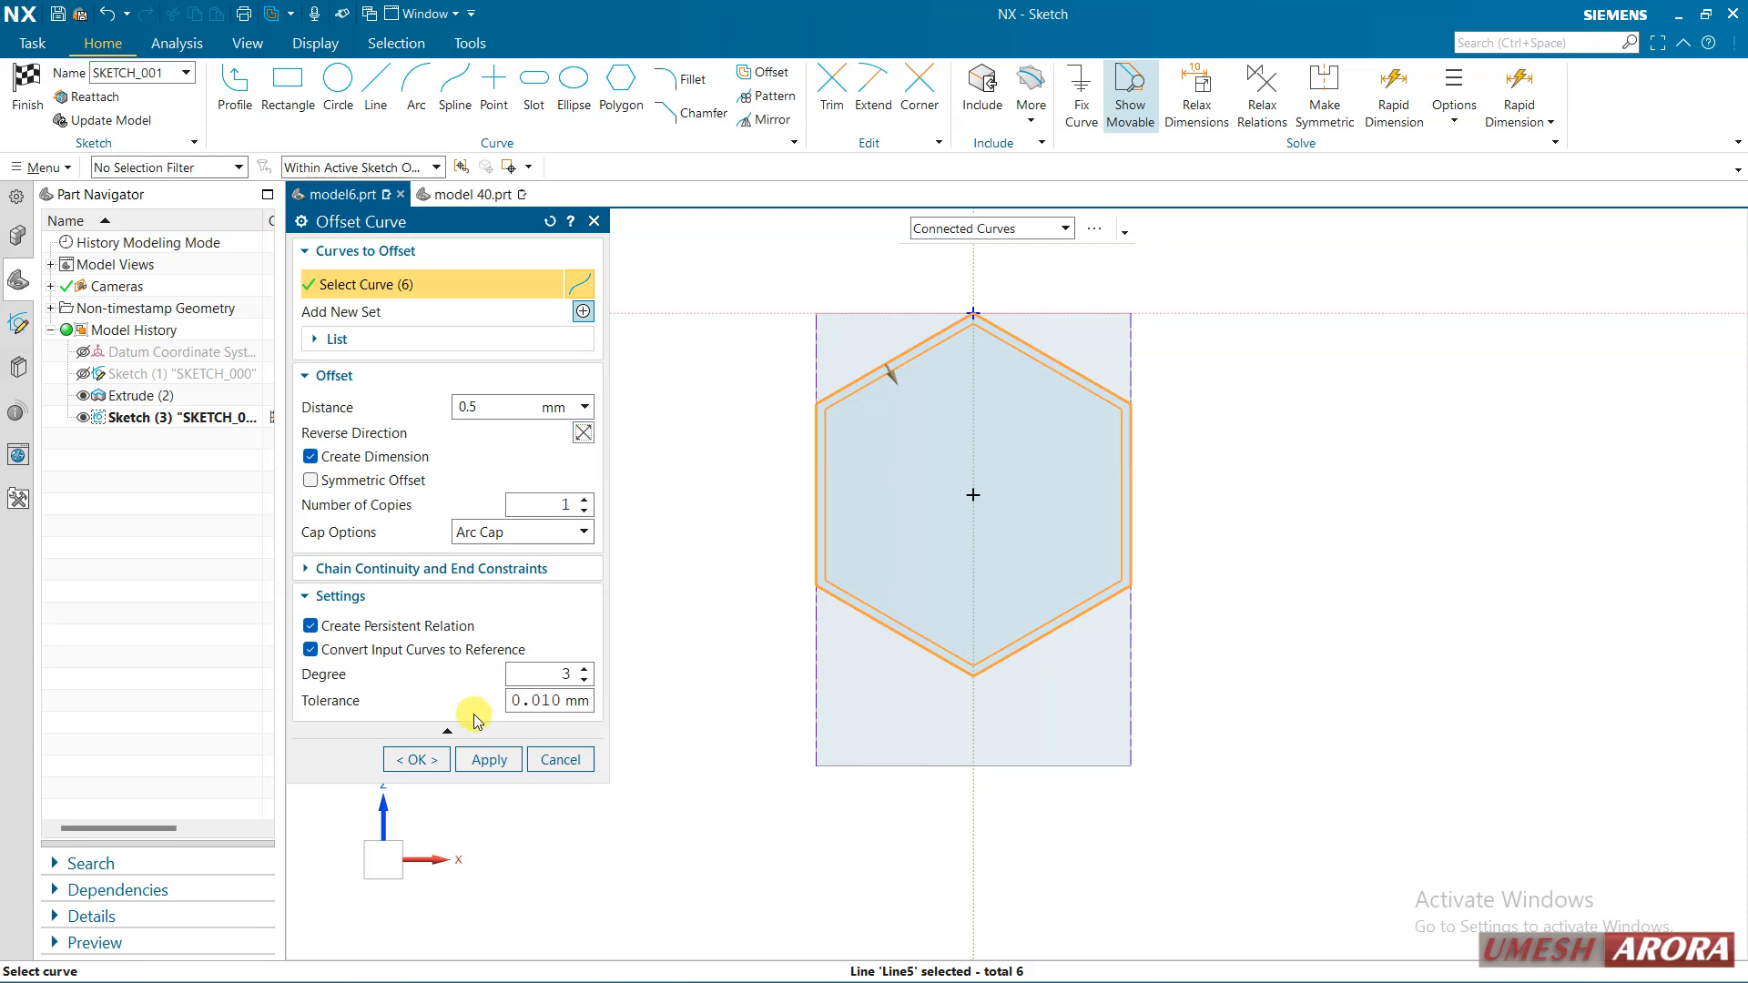
{"action": "left_click", "coordinate": [416, 759]}
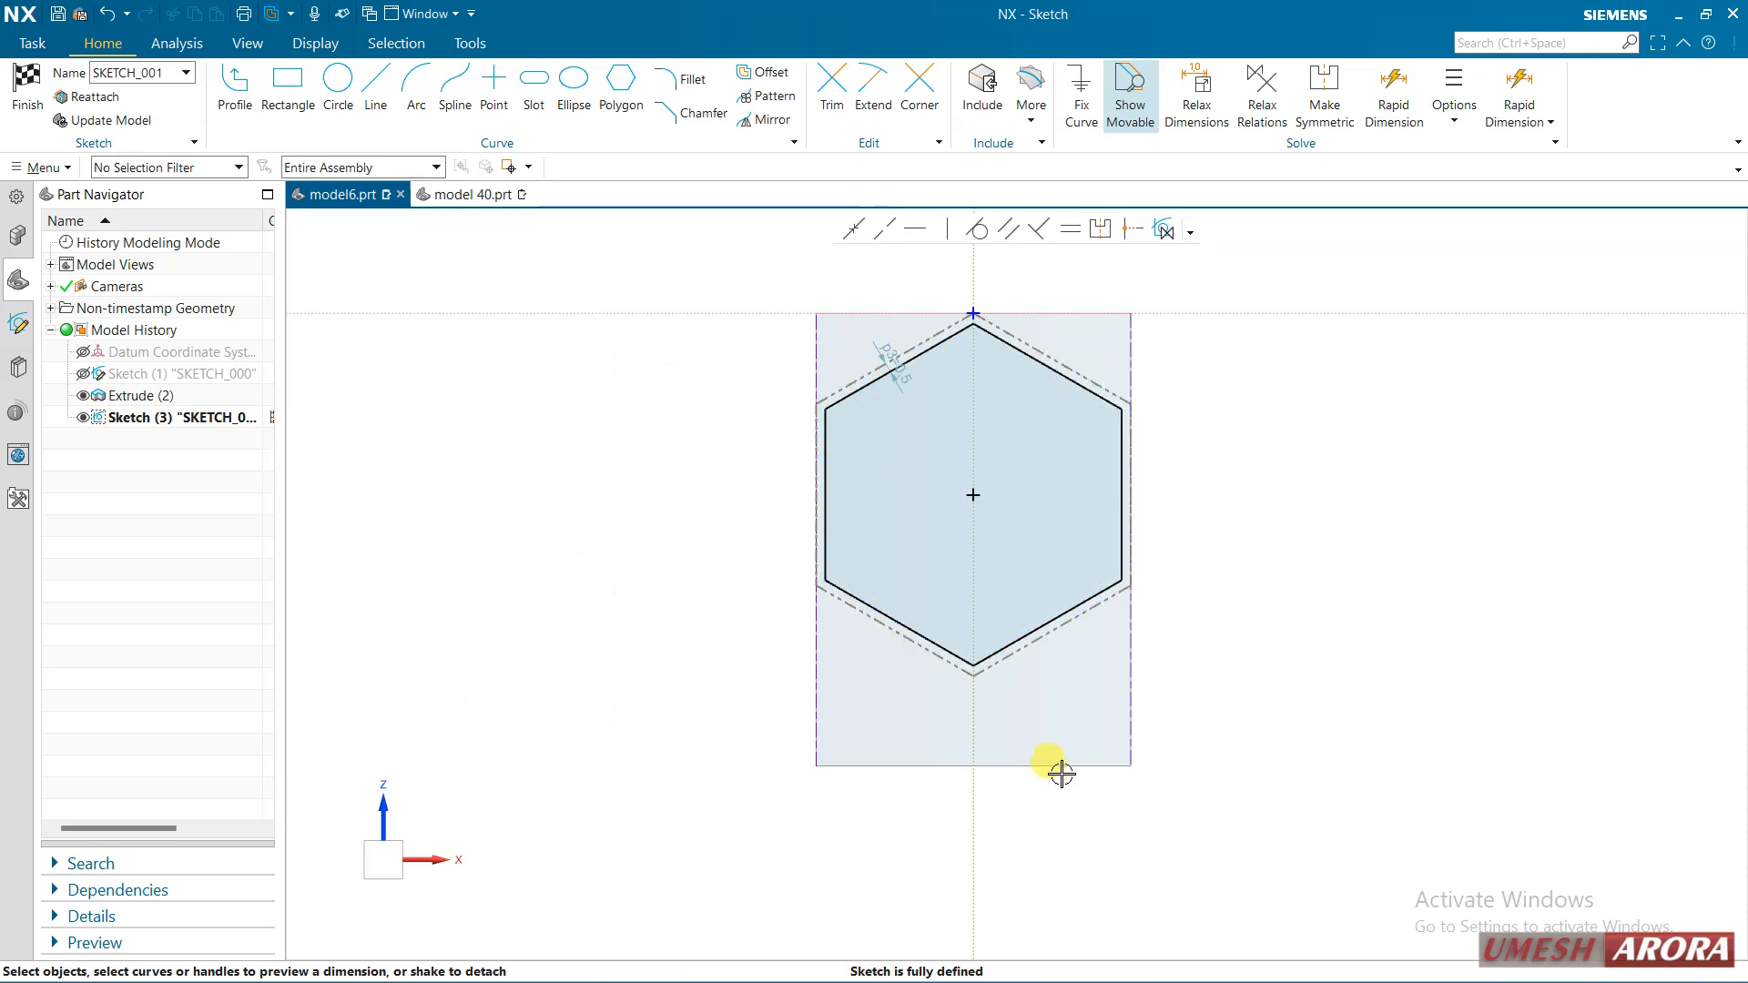
{"action": "left_click", "coordinate": [26, 83]}
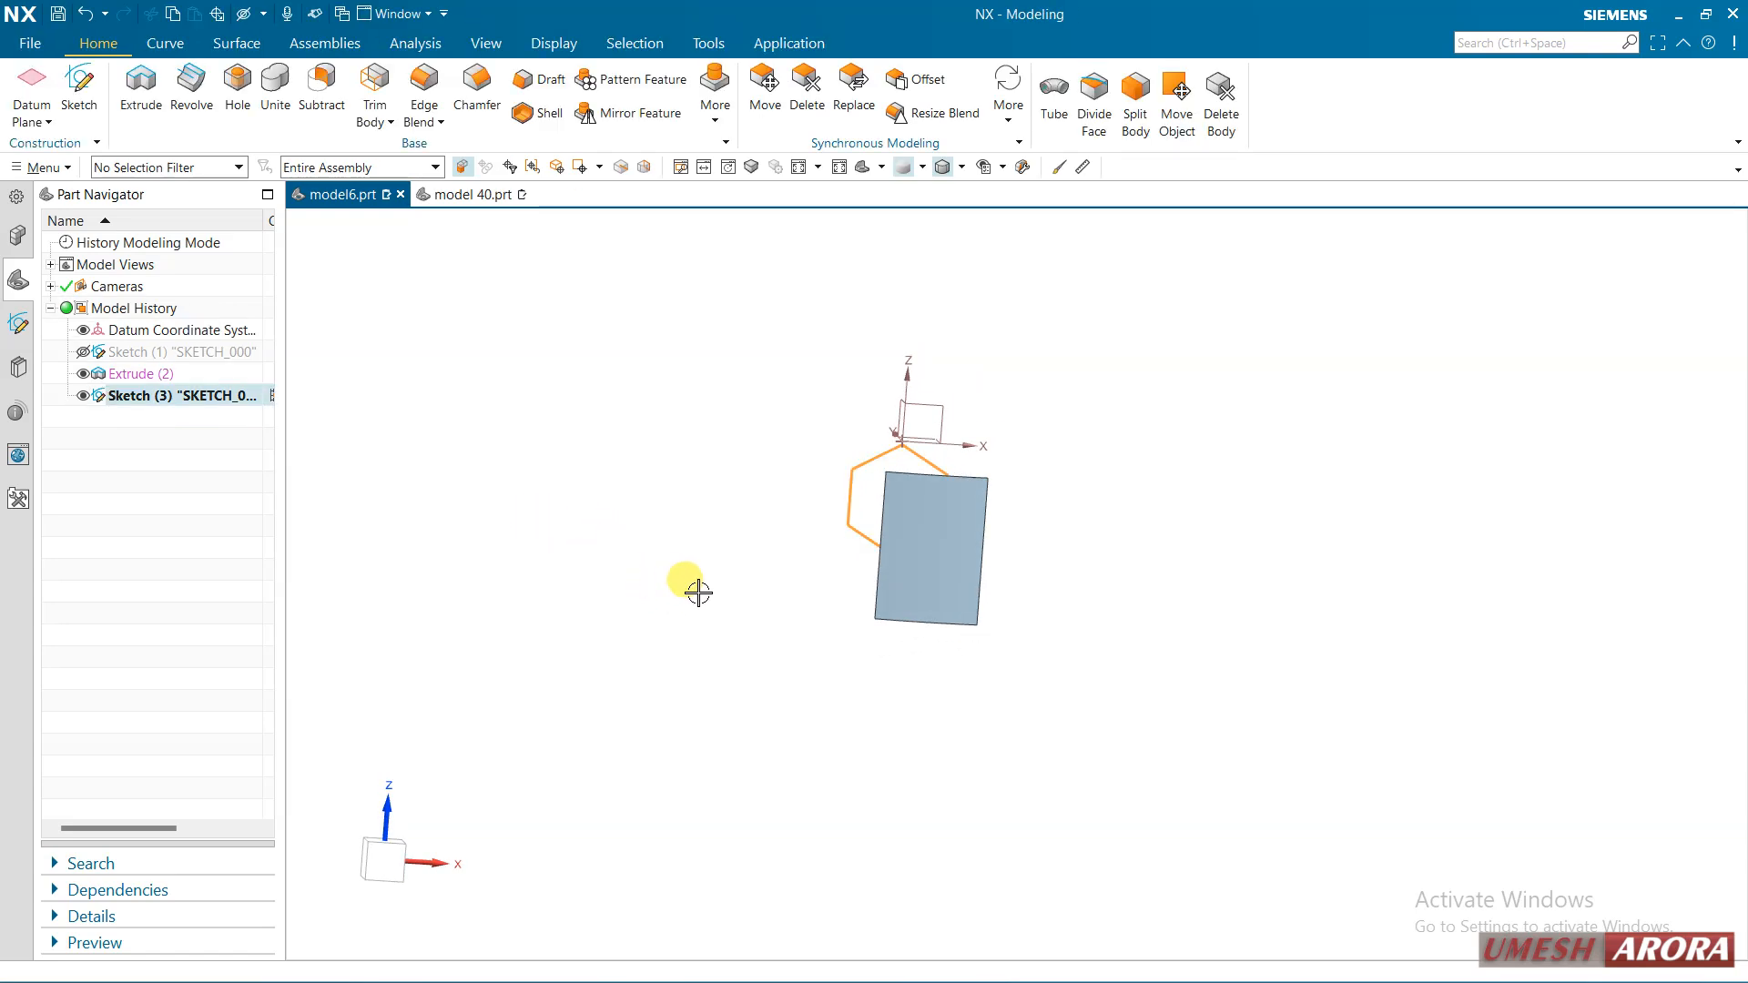
{"action": "mouse_move", "coordinate": [691, 585]}
{"action": "middle_mouse_down"}
{"action": "mouse_move", "coordinate": [753, 593]}
{"action": "mouse_move", "coordinate": [723, 607]}
{"action": "middle_mouse_up"}
{"action": "scroll", "coordinate": [948, 569], "scroll_direction": "down", "scroll_amount": 1}
{"action": "scroll", "coordinate": [947, 569], "scroll_direction": "up", "scroll_amount": 2}
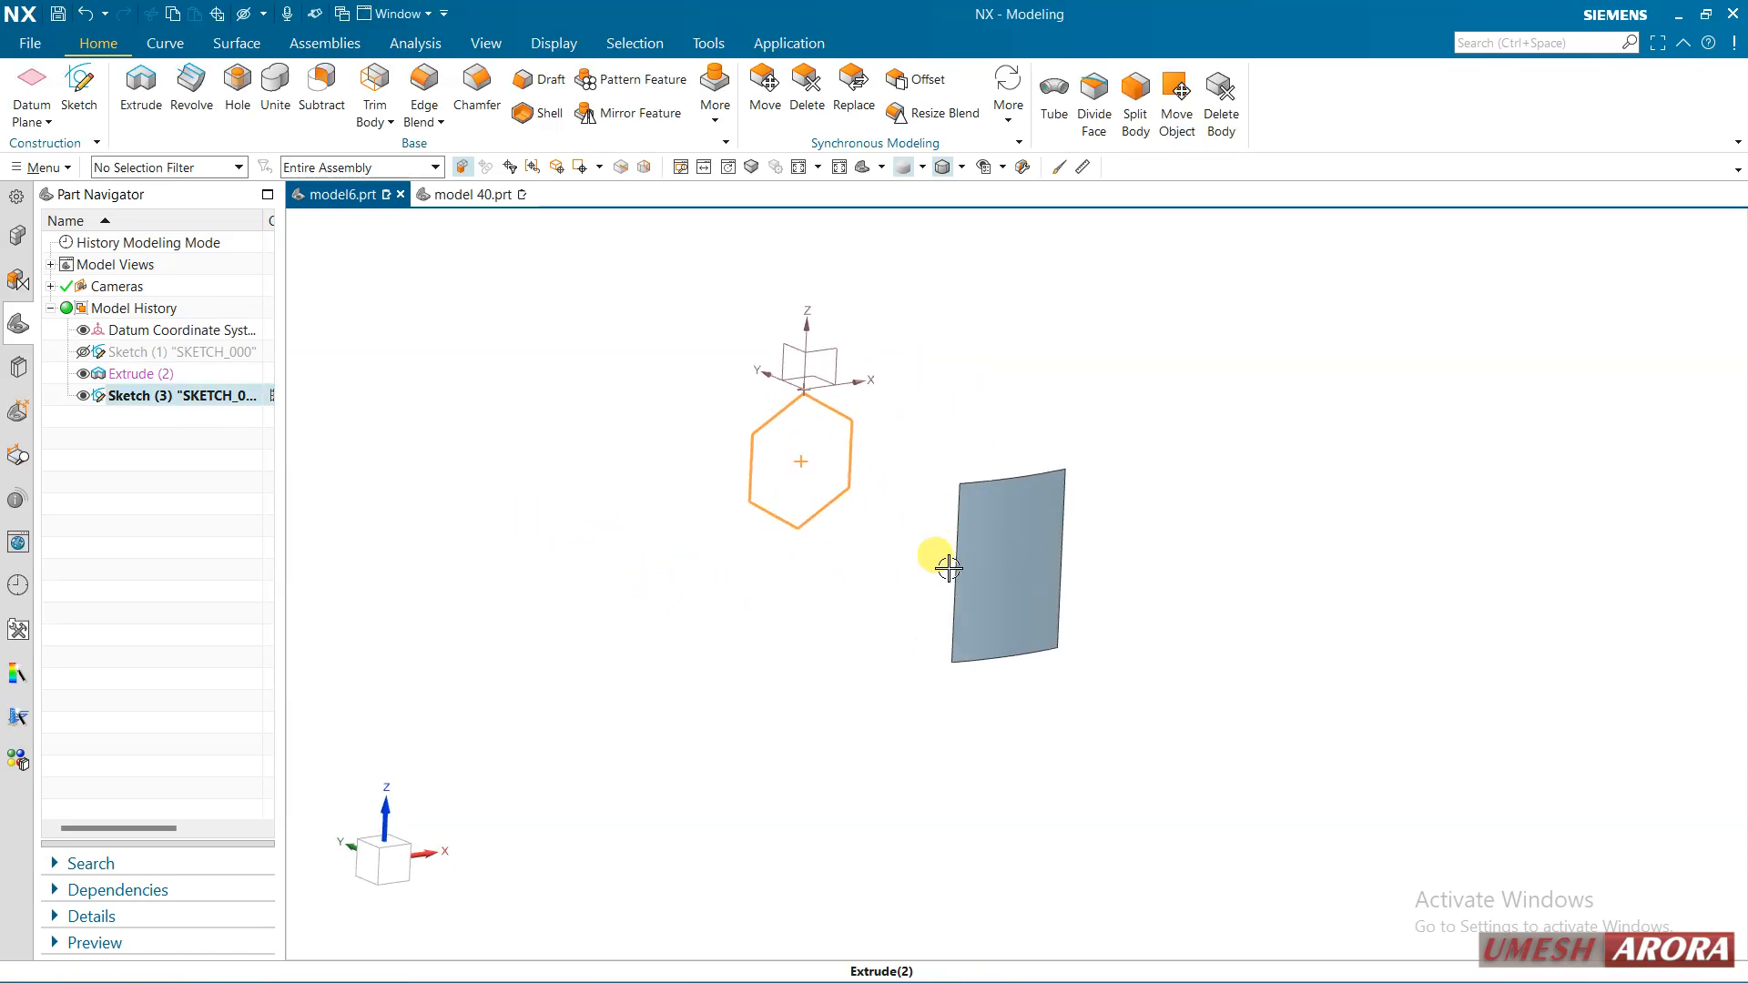
{"action": "left_click", "coordinate": [425, 347]}
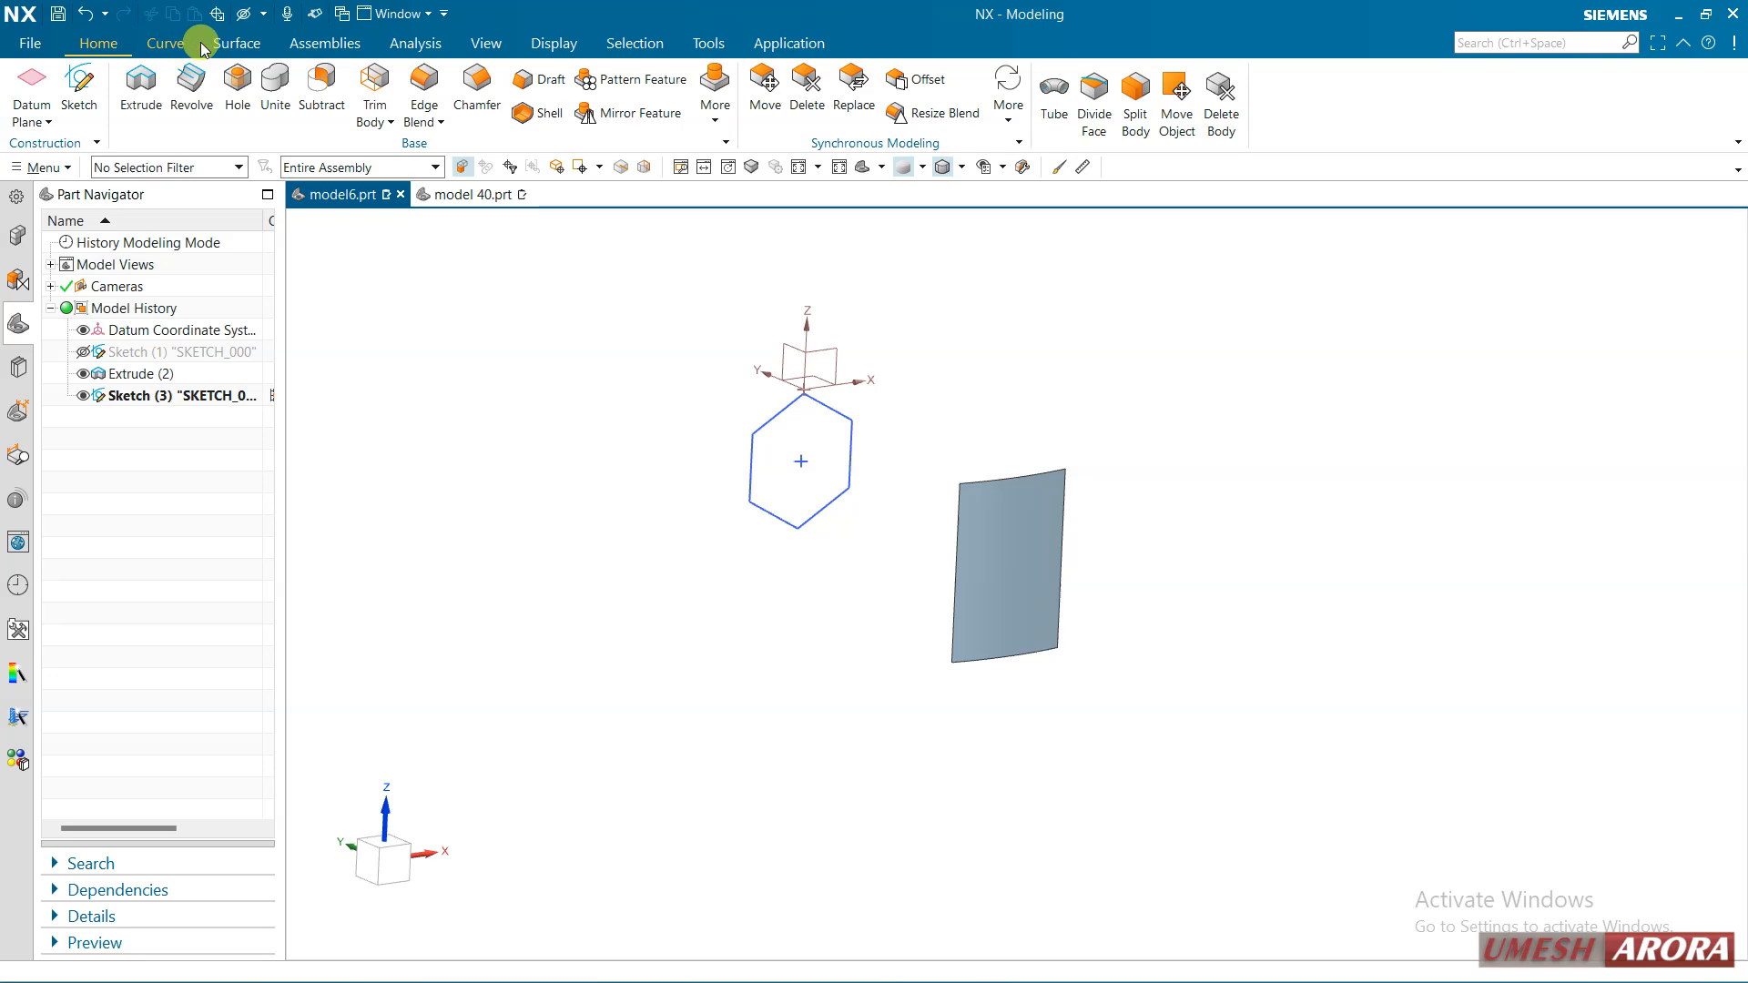
Set up a Trim Sheet with the curved sheet as target and all connected curves of the sketched hexagon as boundary
{"action": "left_click", "coordinate": [229, 44]}
{"action": "left_click", "coordinate": [779, 94]}
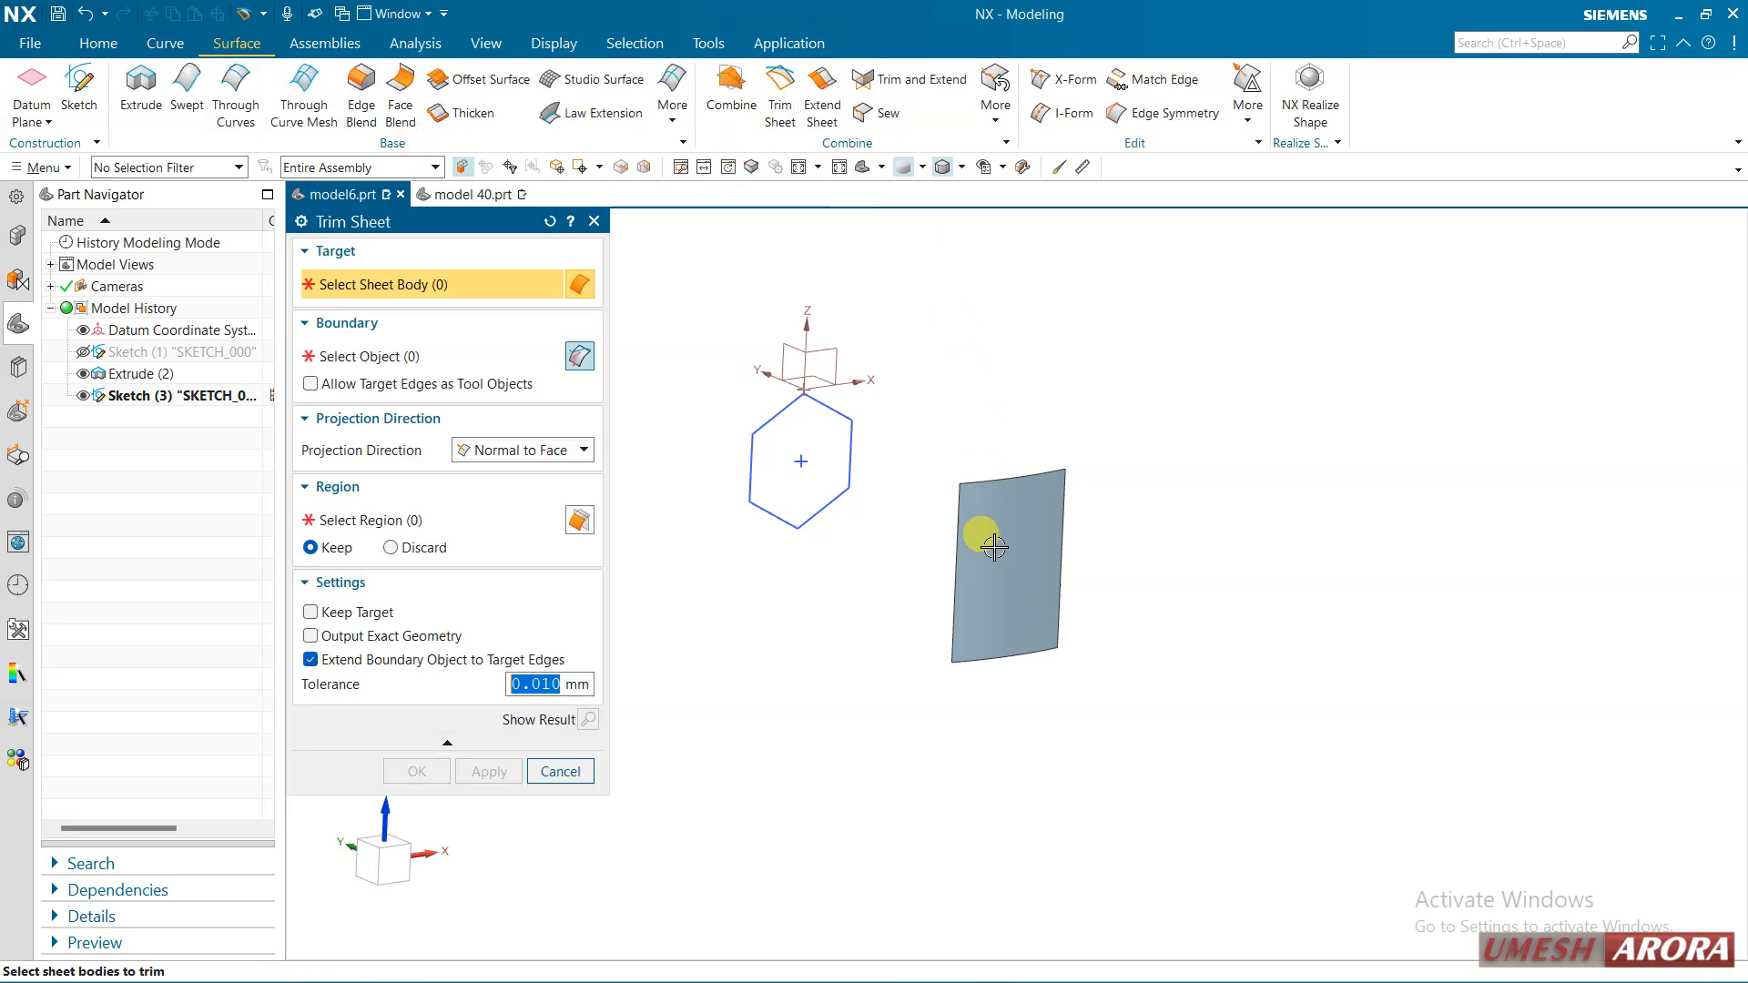
{"action": "left_click", "coordinate": [963, 573]}
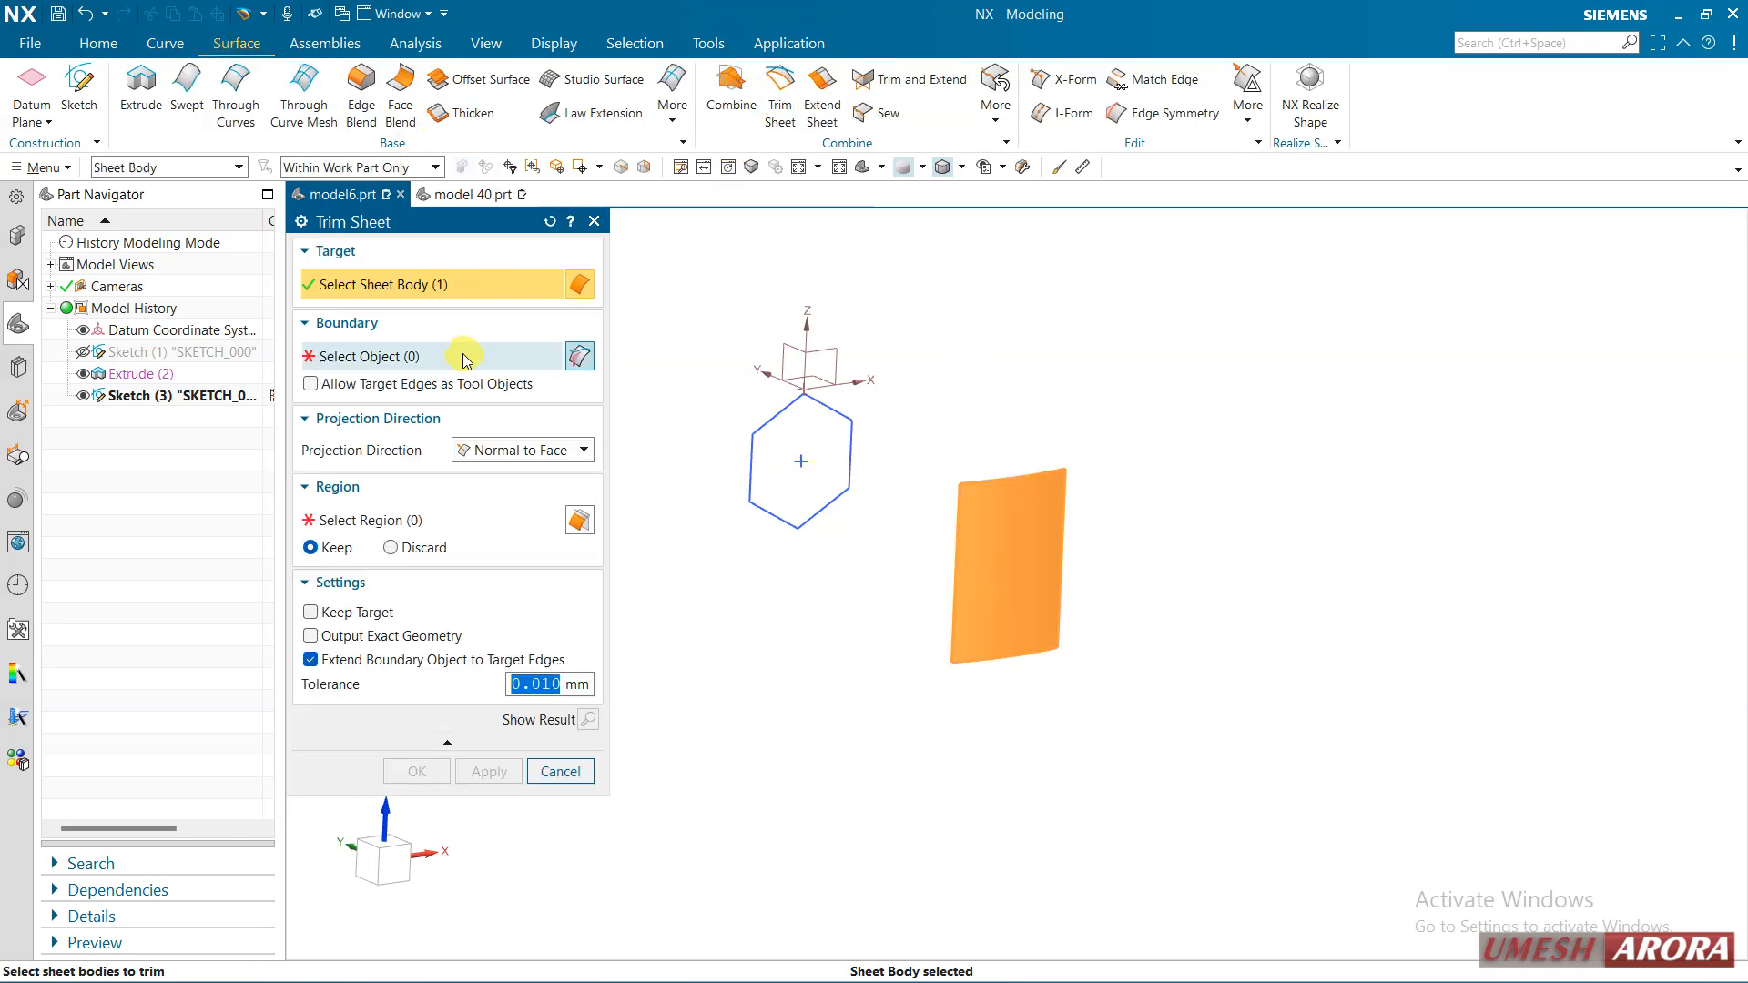
{"action": "left_click", "coordinate": [771, 412]}
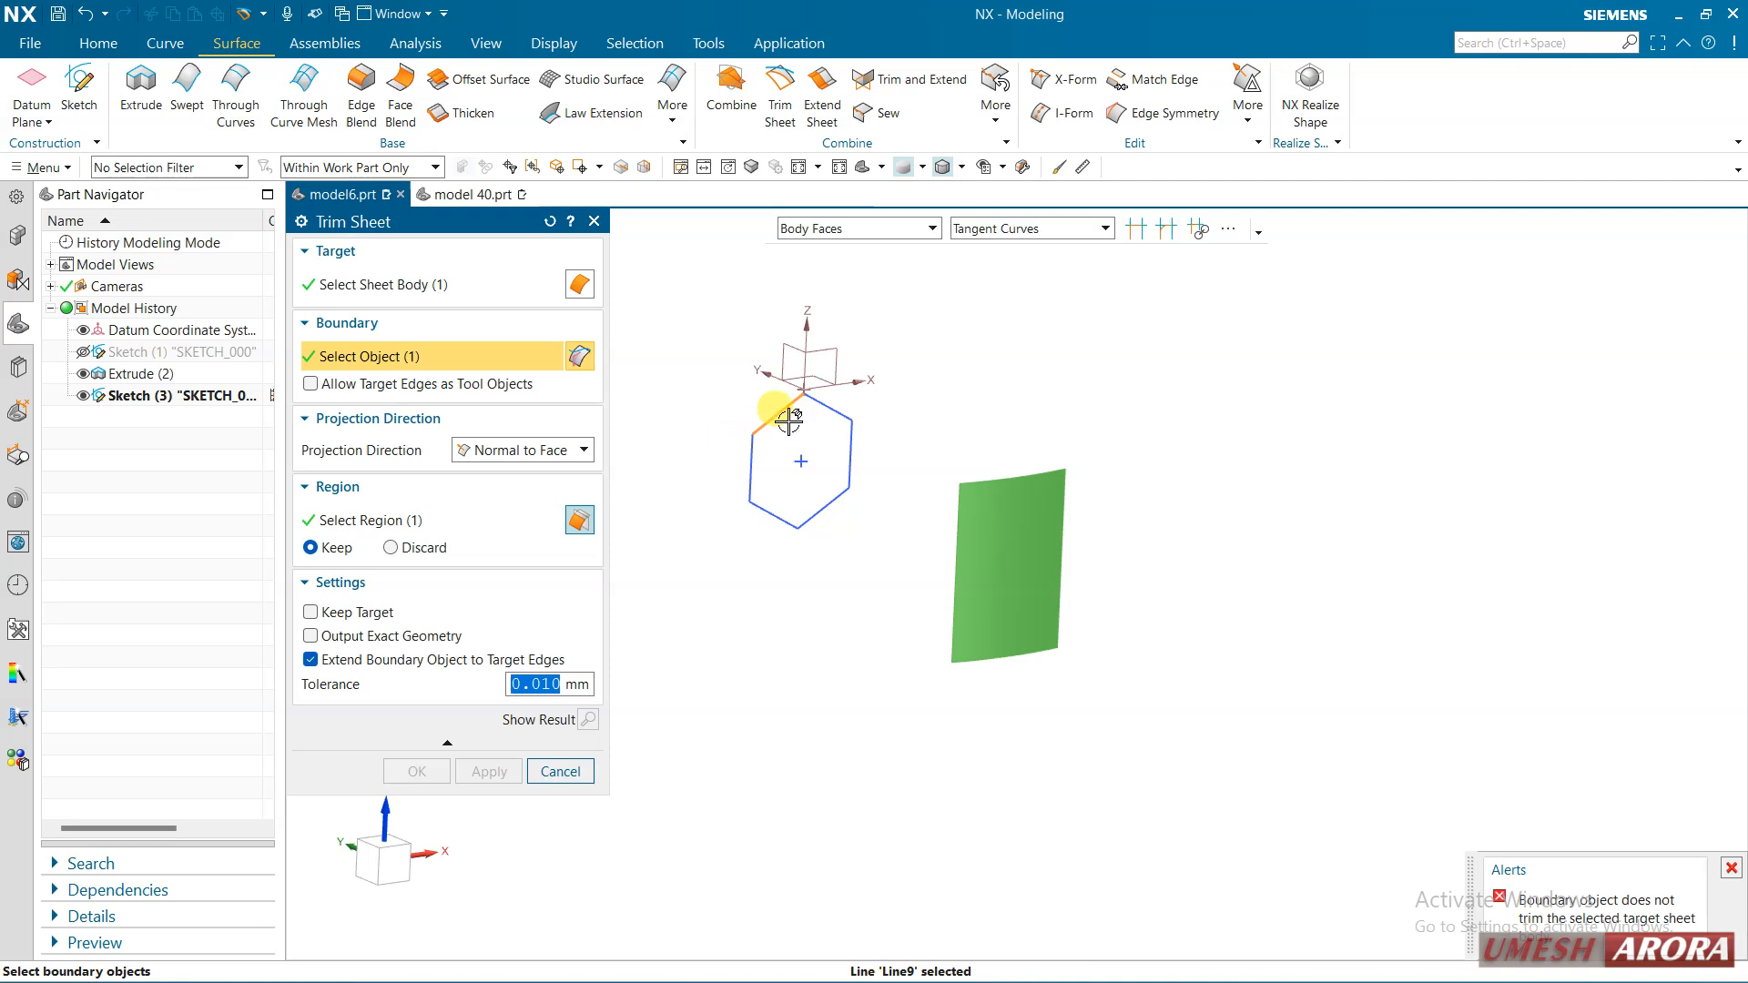
{"action": "left_click", "coordinate": [971, 236]}
{"action": "left_click", "coordinate": [968, 274]}
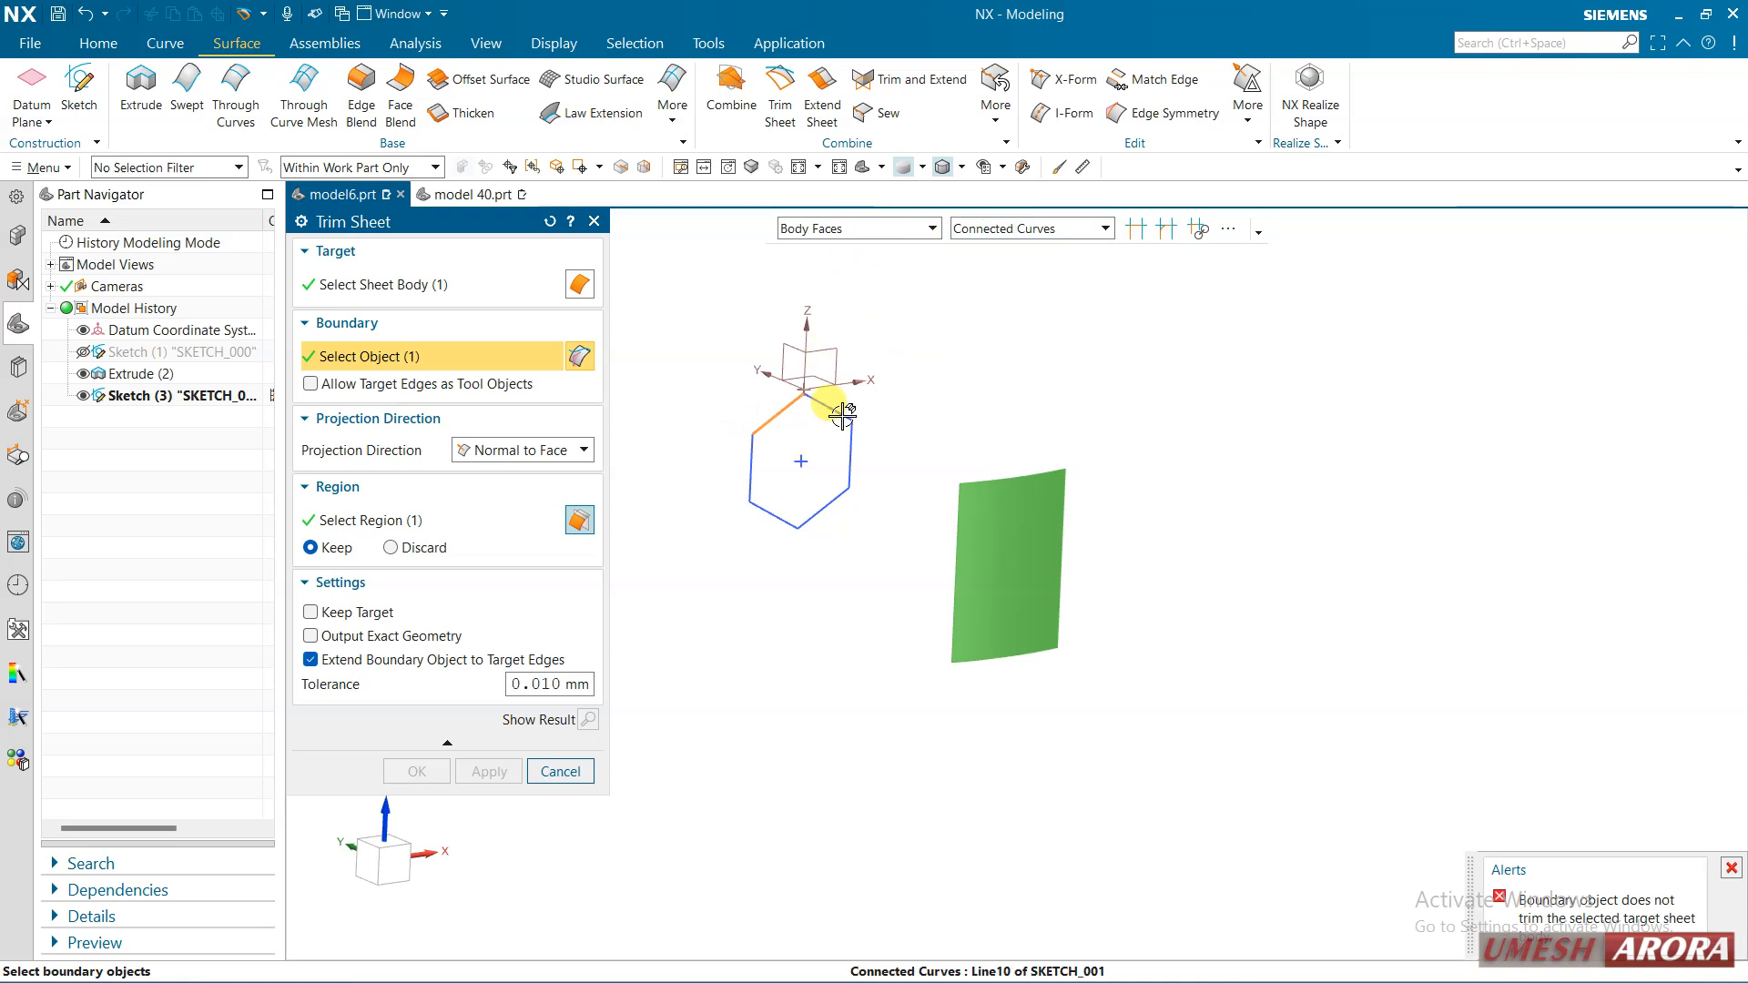
{"action": "left_click", "coordinate": [822, 401]}
Project the hexagon along a vector normal to the sketch and trim the sheet, keeping the region inside the hexagon
{"action": "left_click", "coordinate": [446, 523]}
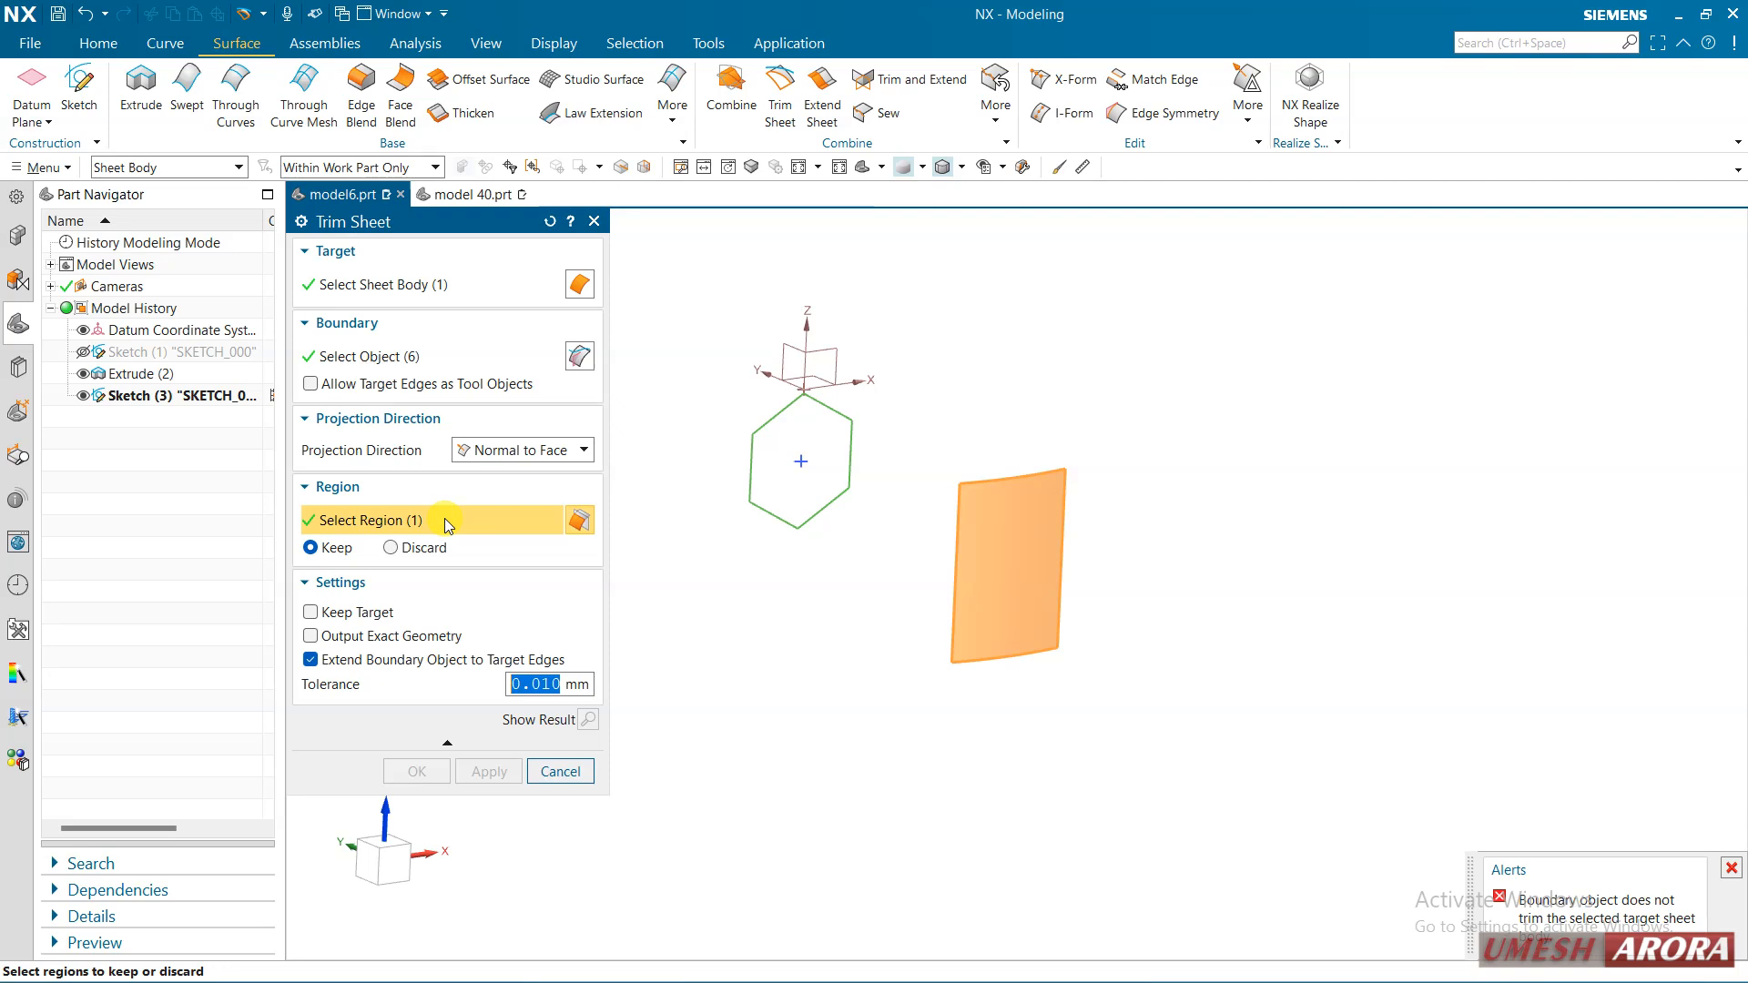
{"action": "left_click", "coordinate": [523, 450]}
{"action": "left_click", "coordinate": [523, 516]}
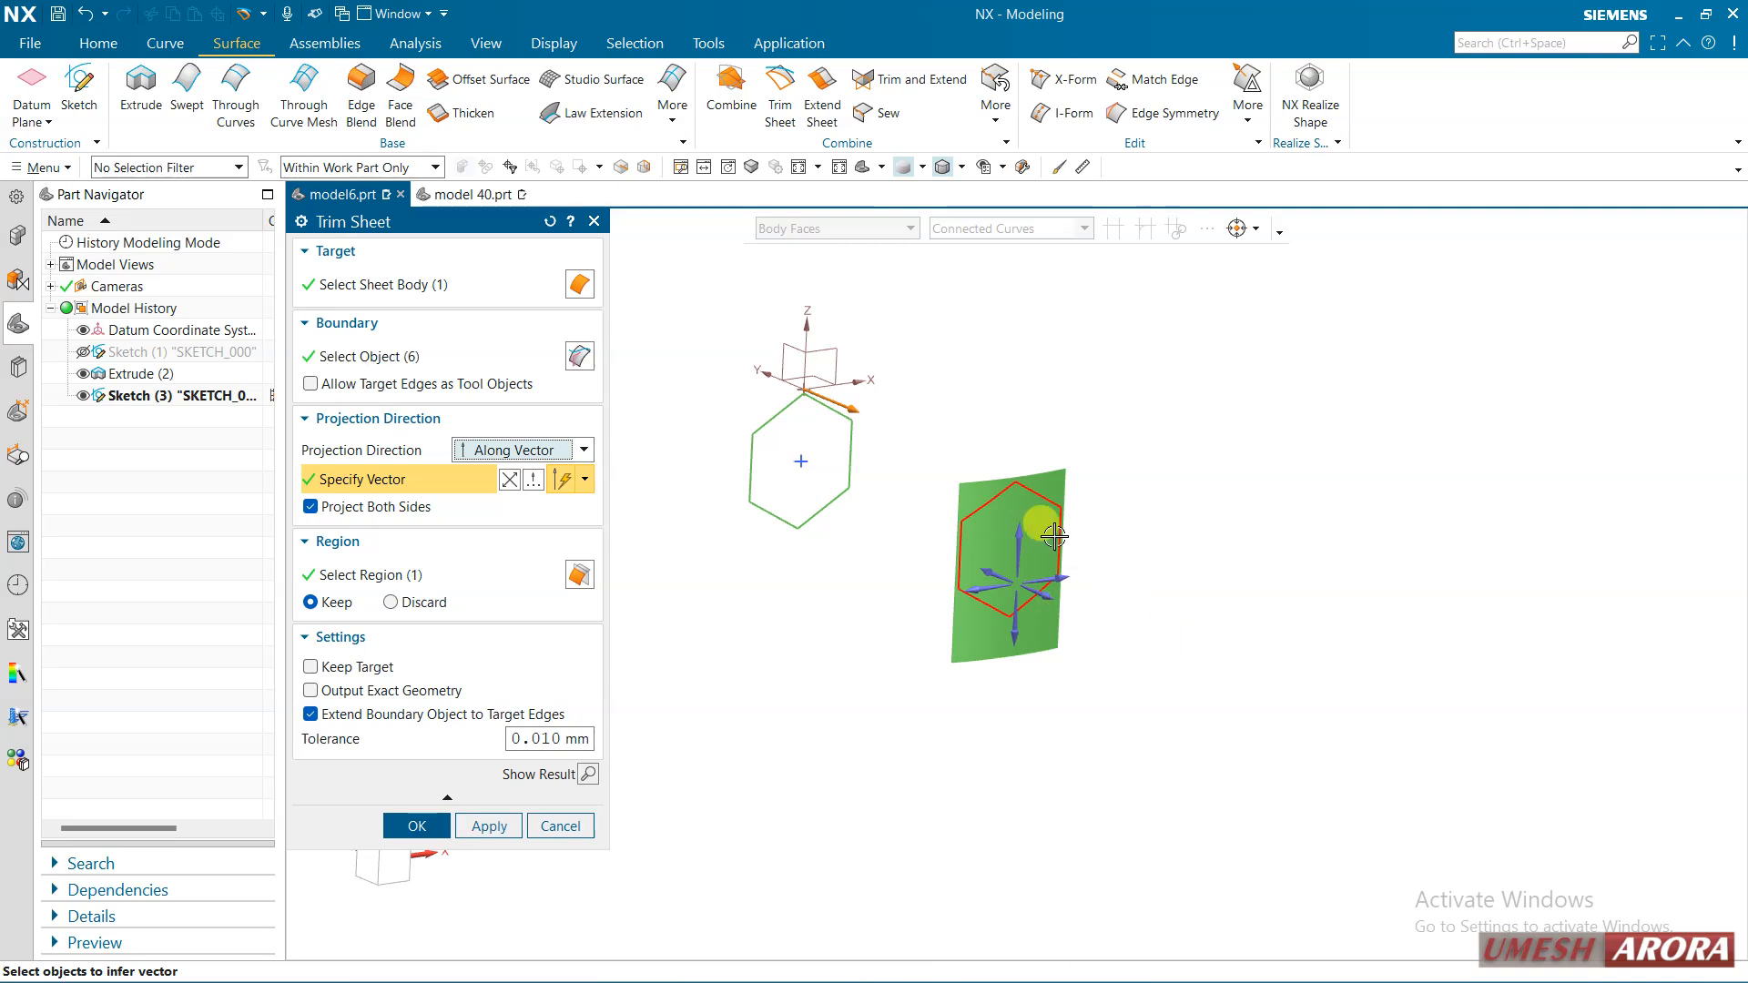
{"action": "middle_click_drag", "start_coordinate": [1155, 565], "coordinate": [1133, 558]}
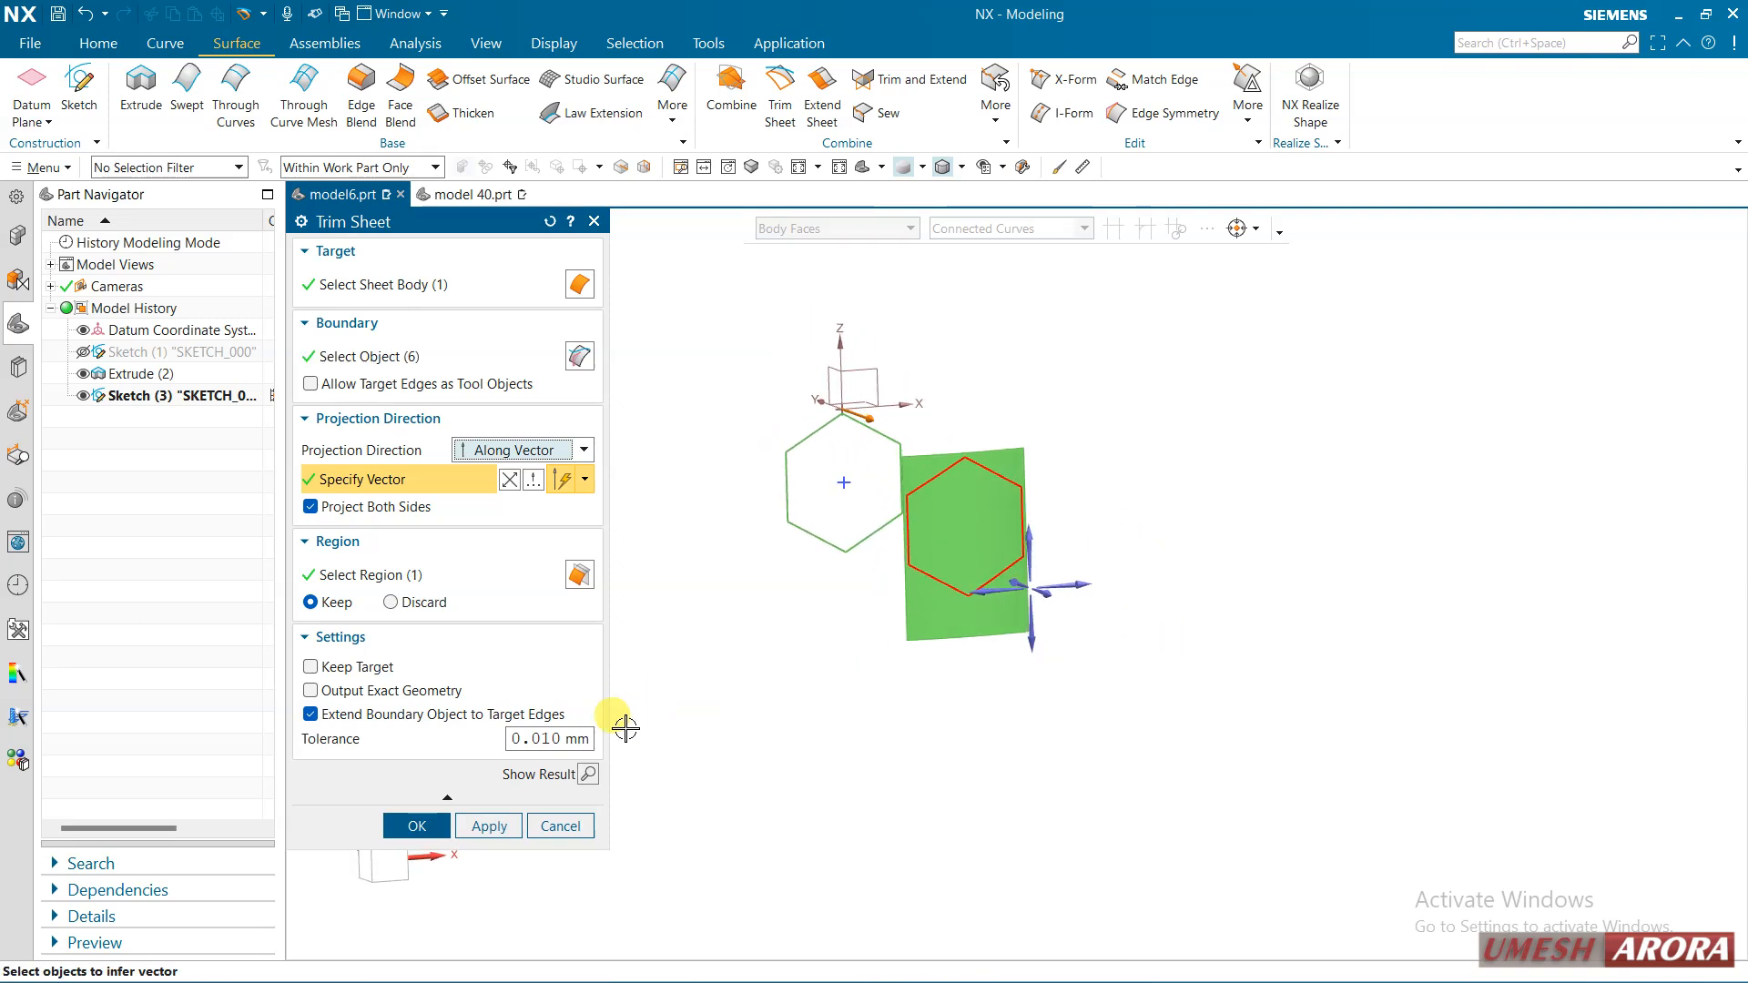
{"action": "left_click", "coordinate": [589, 774]}
{"action": "left_click", "coordinate": [416, 826]}
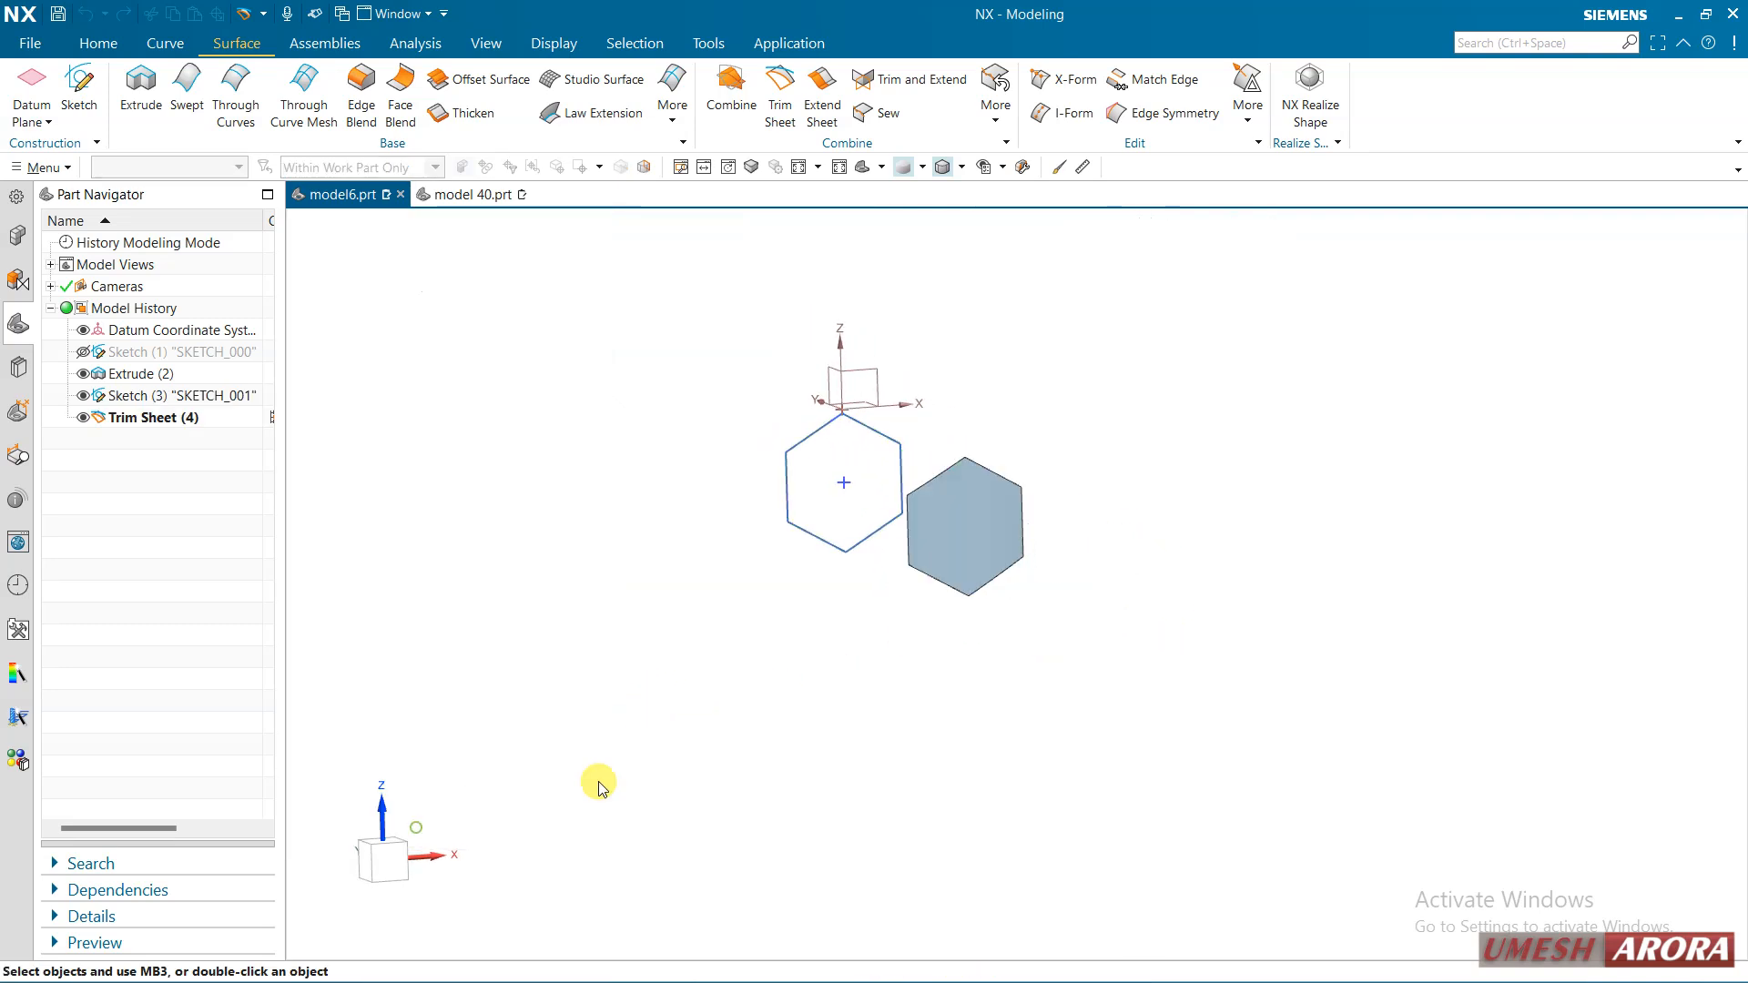
Hide the hexagon sketch, leaving the trimmed hexagonal sheet in view
{"action": "left_click", "coordinate": [827, 533]}
{"action": "key", "text": "ctrl+b"}
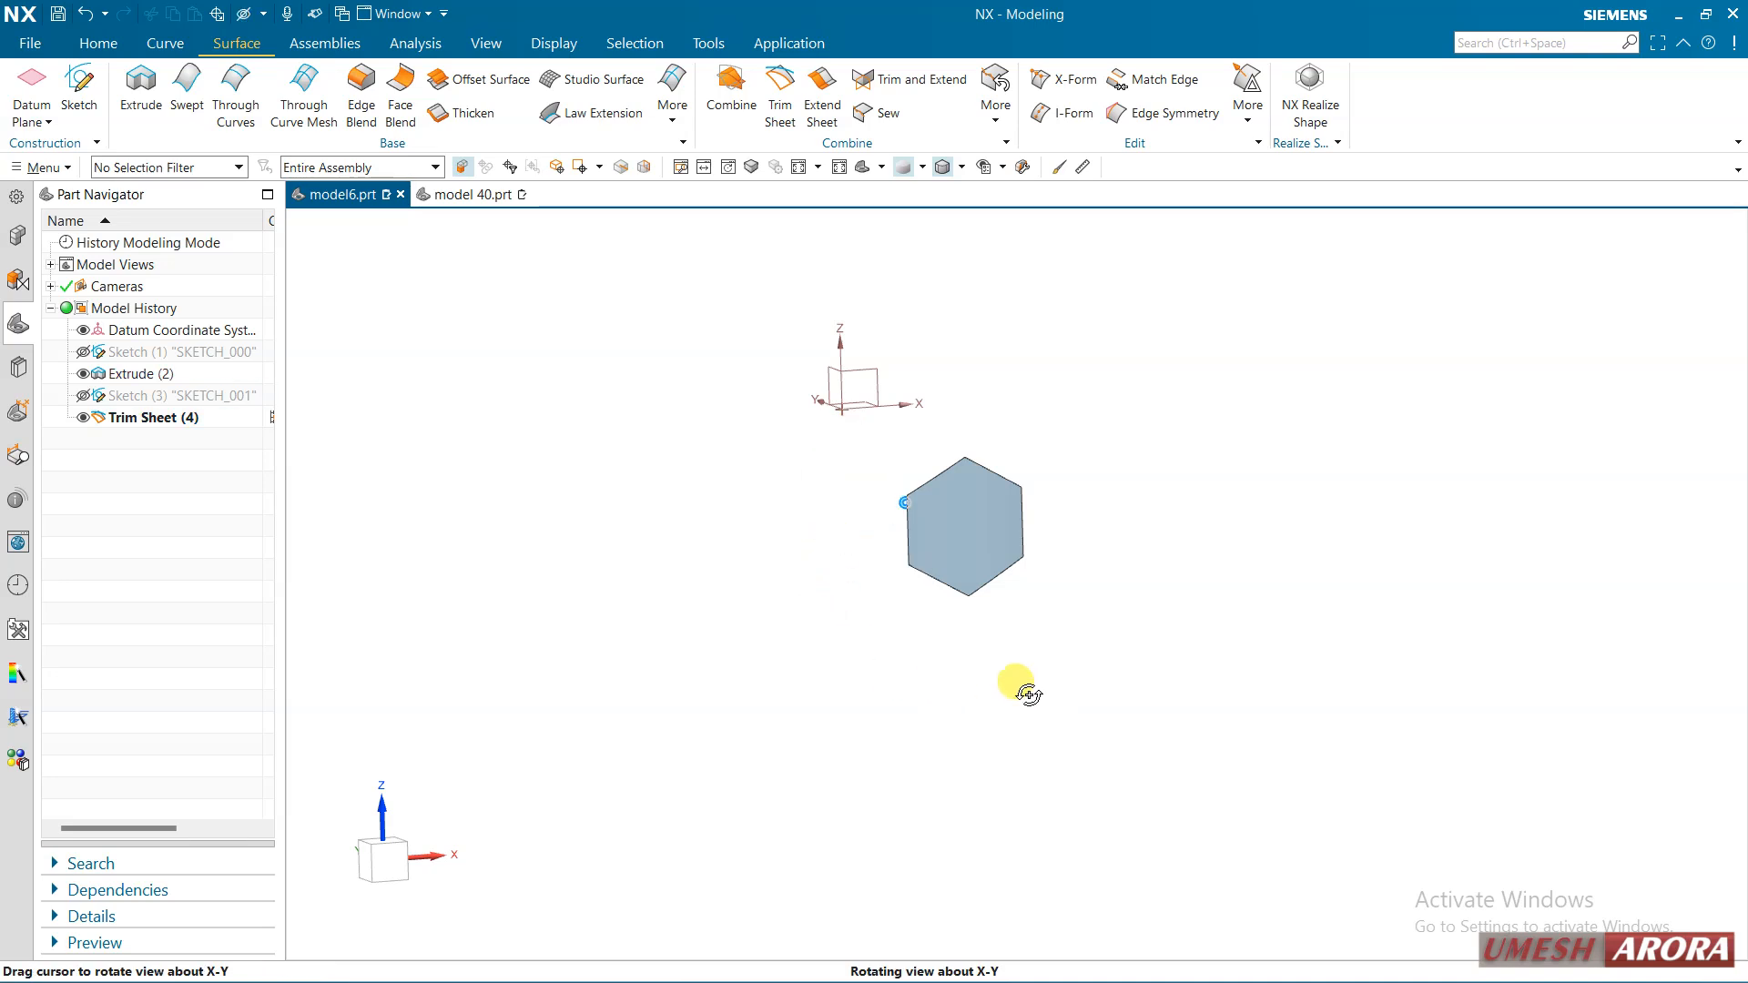
{"action": "mouse_move", "coordinate": [1022, 691]}
{"action": "middle_mouse_down"}
{"action": "mouse_move", "coordinate": [950, 709]}
{"action": "mouse_move", "coordinate": [939, 737]}
{"action": "middle_mouse_up"}
{"action": "mouse_move", "coordinate": [946, 716]}
{"action": "middle_mouse_down"}
{"action": "mouse_move", "coordinate": [964, 674]}
{"action": "mouse_move", "coordinate": [952, 702]}
{"action": "middle_mouse_up"}
{"action": "scroll", "coordinate": [761, 535], "scroll_direction": "up", "scroll_amount": 3}
{"action": "scroll", "coordinate": [761, 535], "scroll_direction": "up", "scroll_amount": 2}
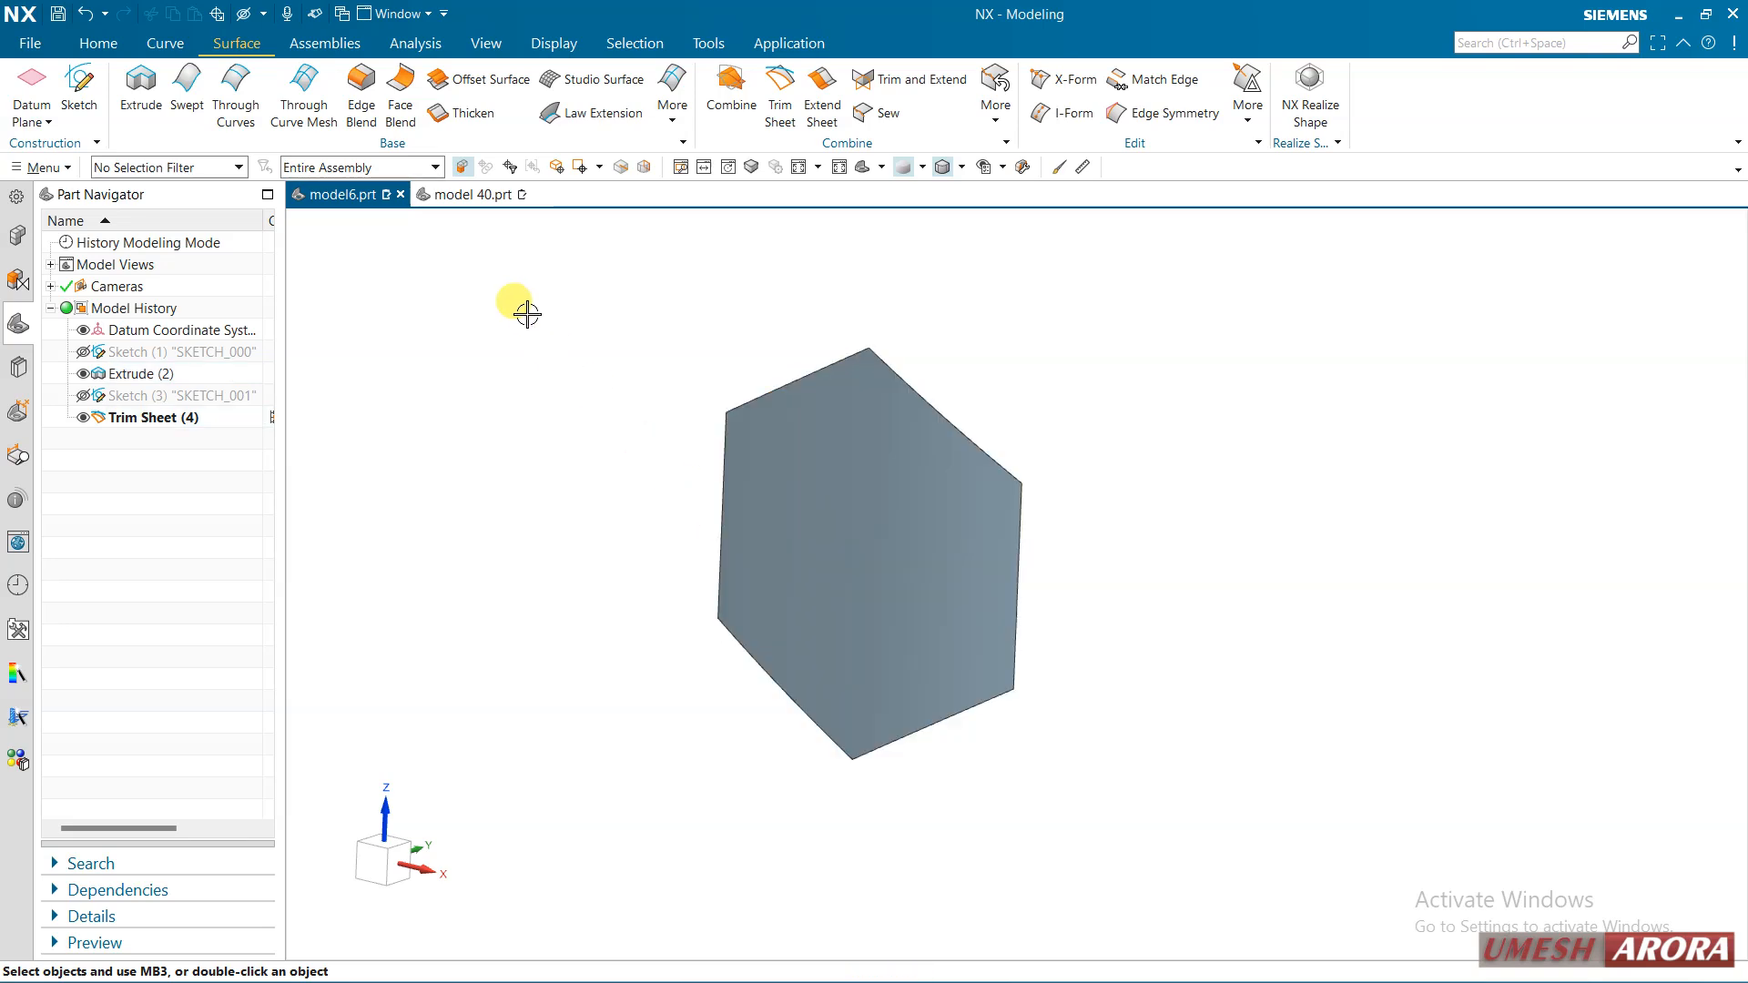
Thicken the trimmed hexagonal sheet with Offset 1 set to 1.0 mm and the direction reversed
{"action": "left_click", "coordinate": [99, 43]}
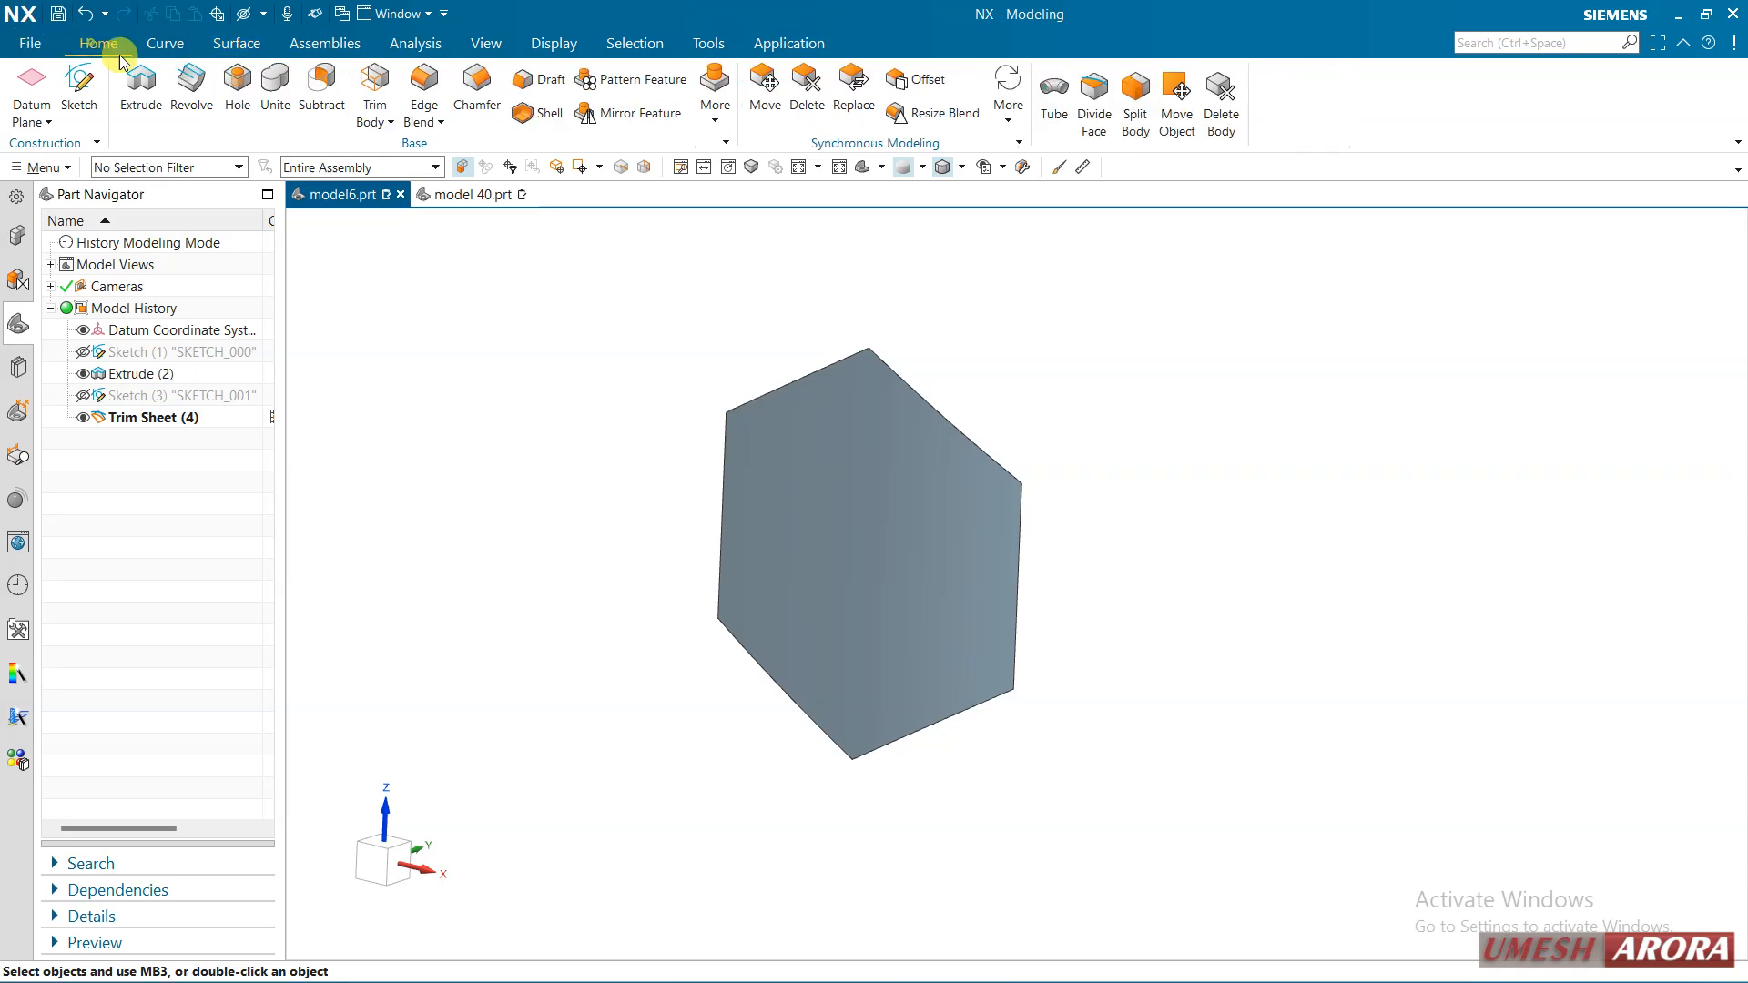
{"action": "left_click", "coordinate": [716, 95]}
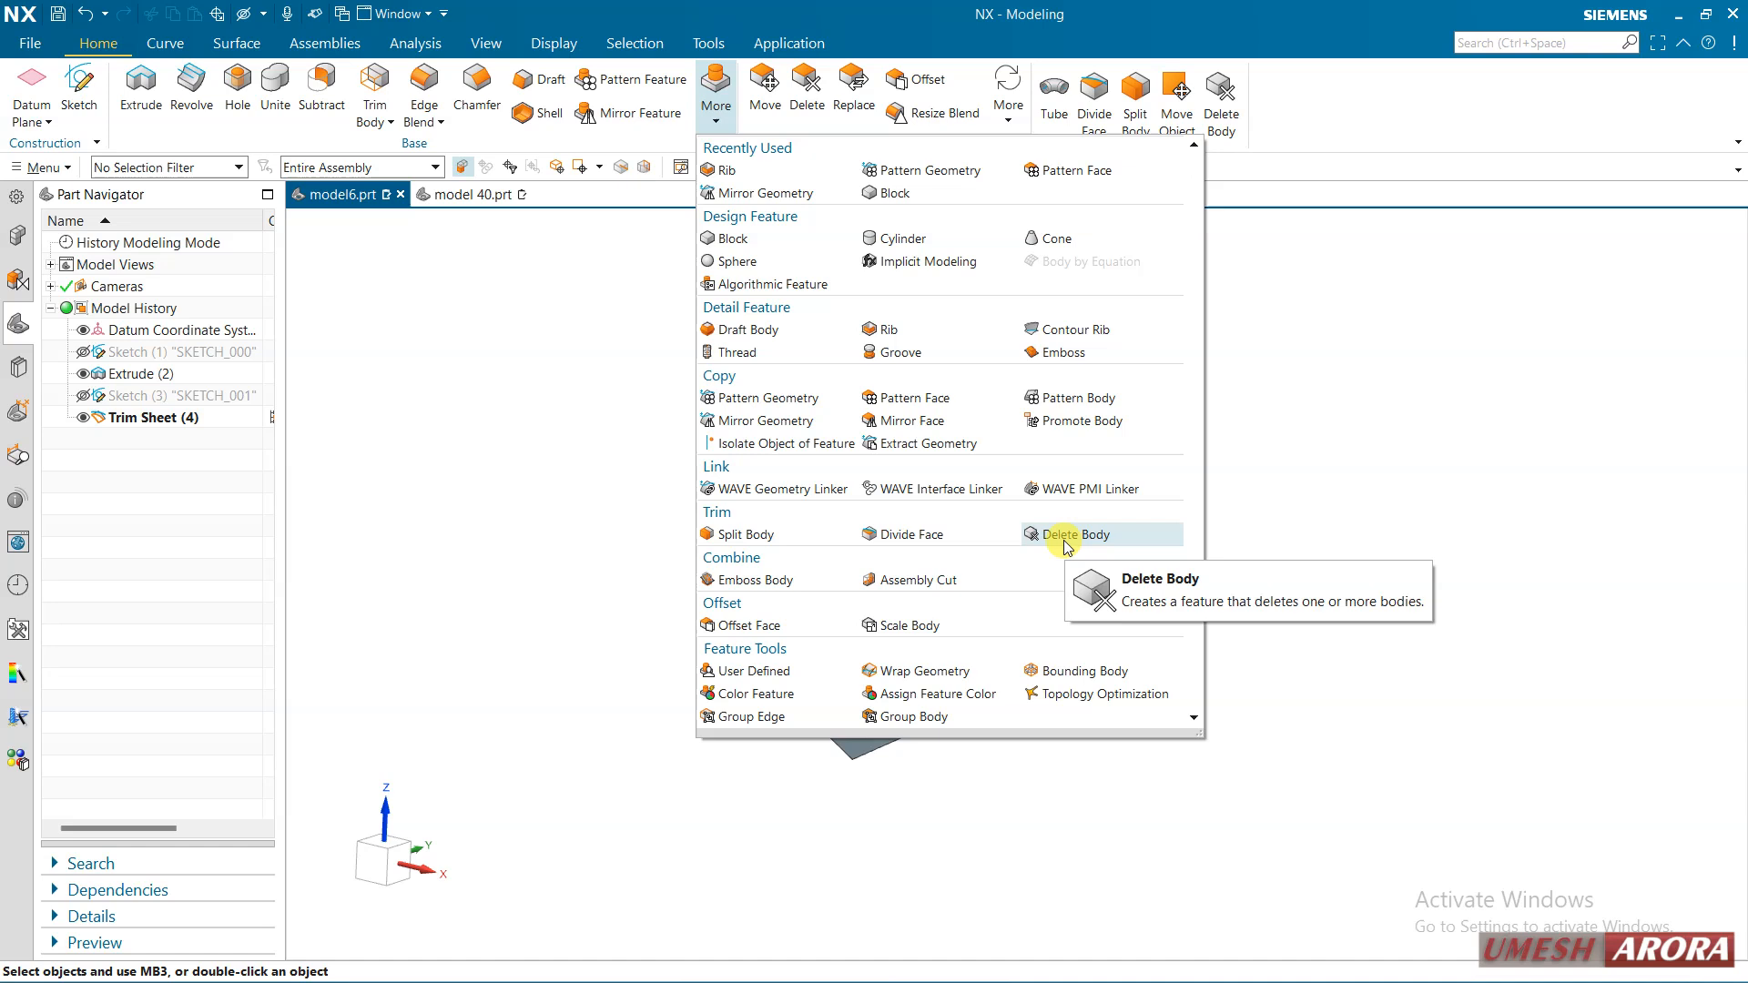
{"action": "left_click", "coordinate": [40, 168]}
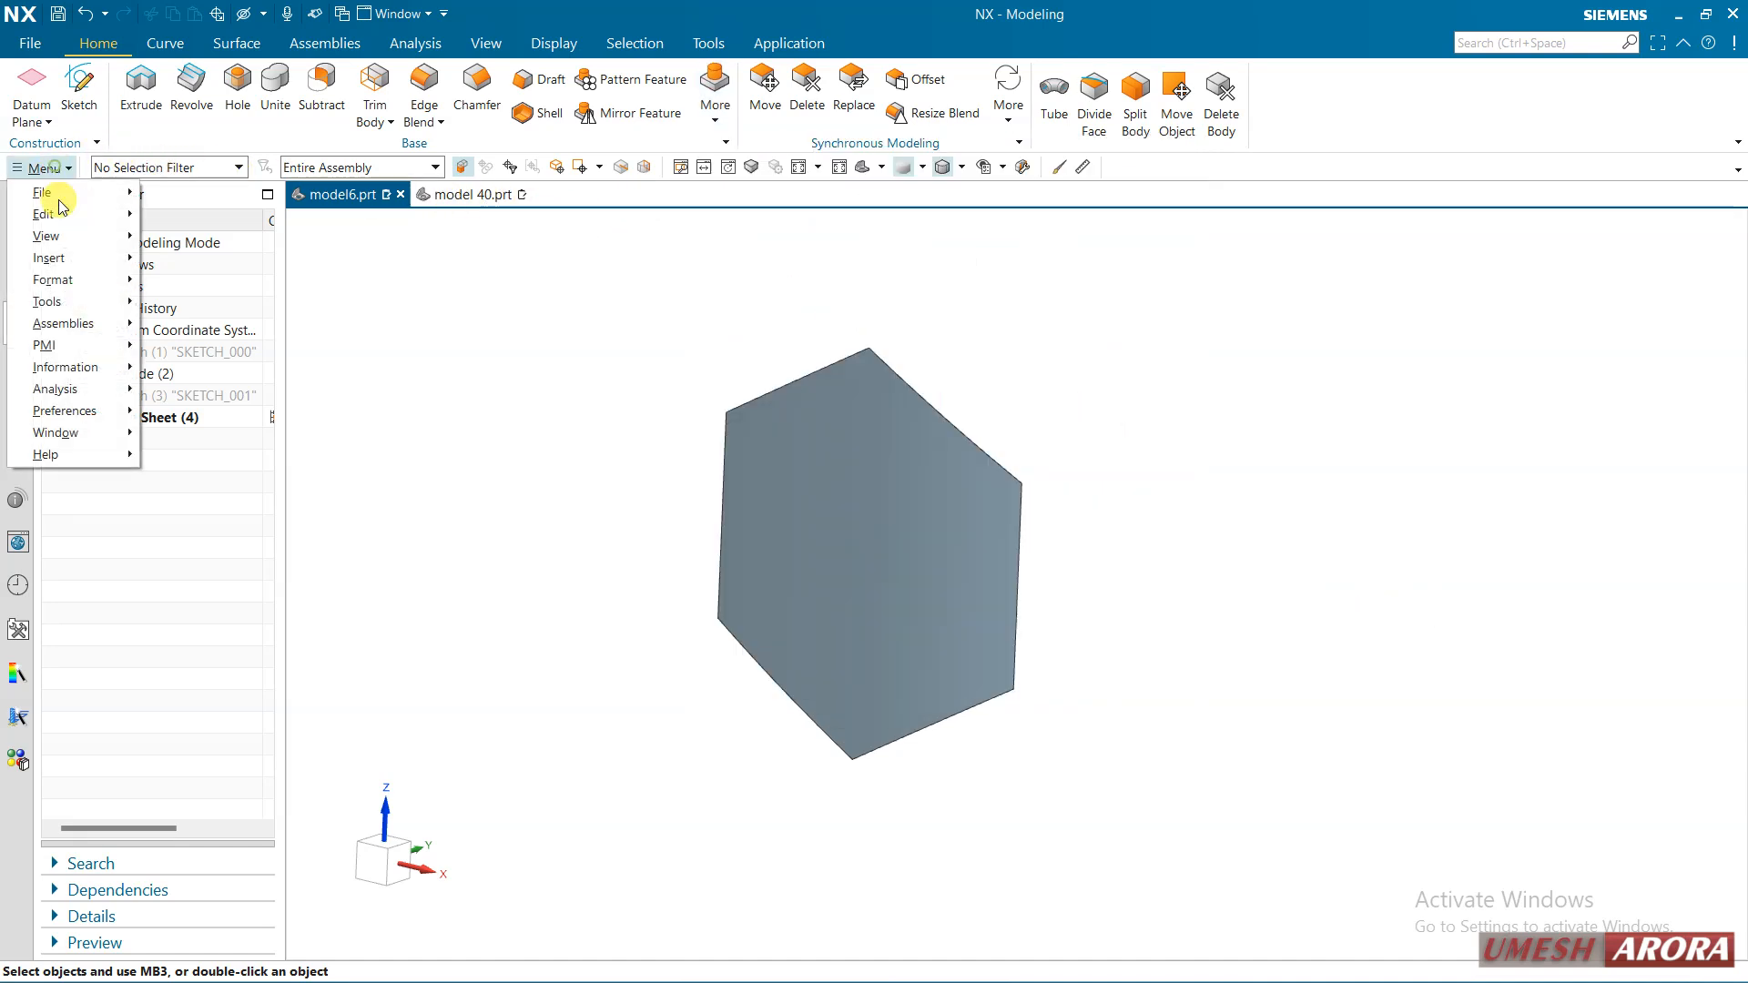
{"action": "mouse_move", "coordinate": [48, 257]}
{"action": "mouse_move", "coordinate": [270, 537]}
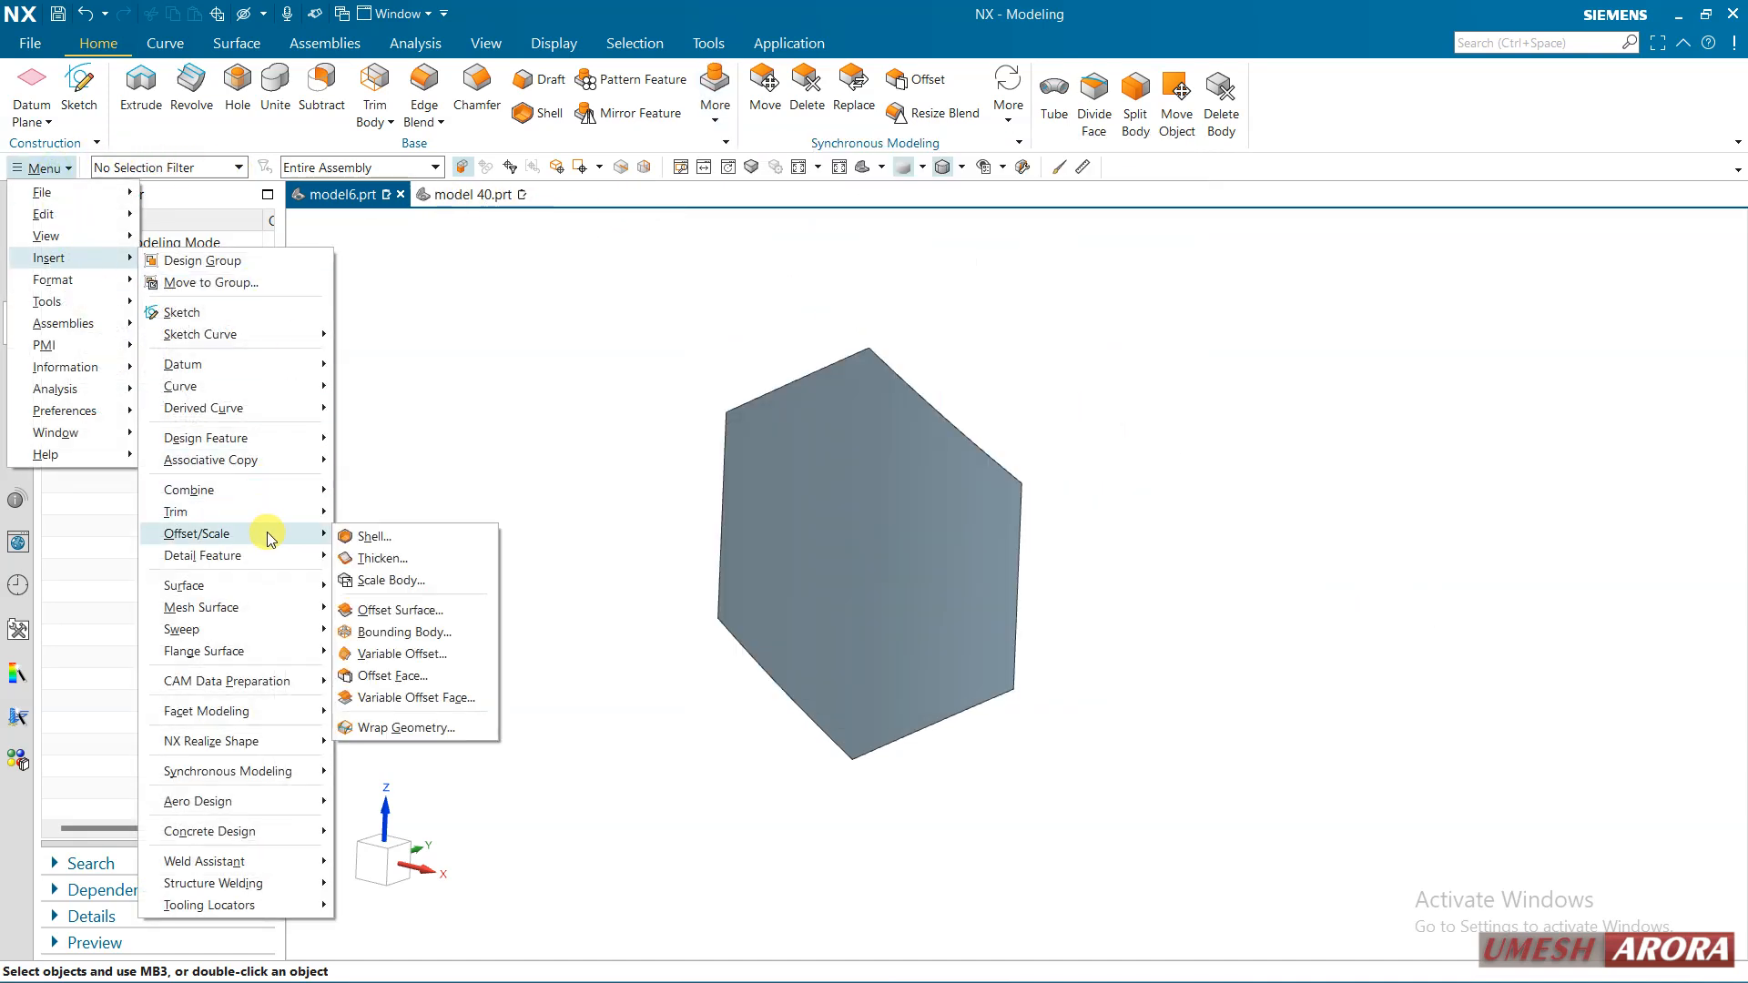
{"action": "left_click", "coordinate": [373, 554]}
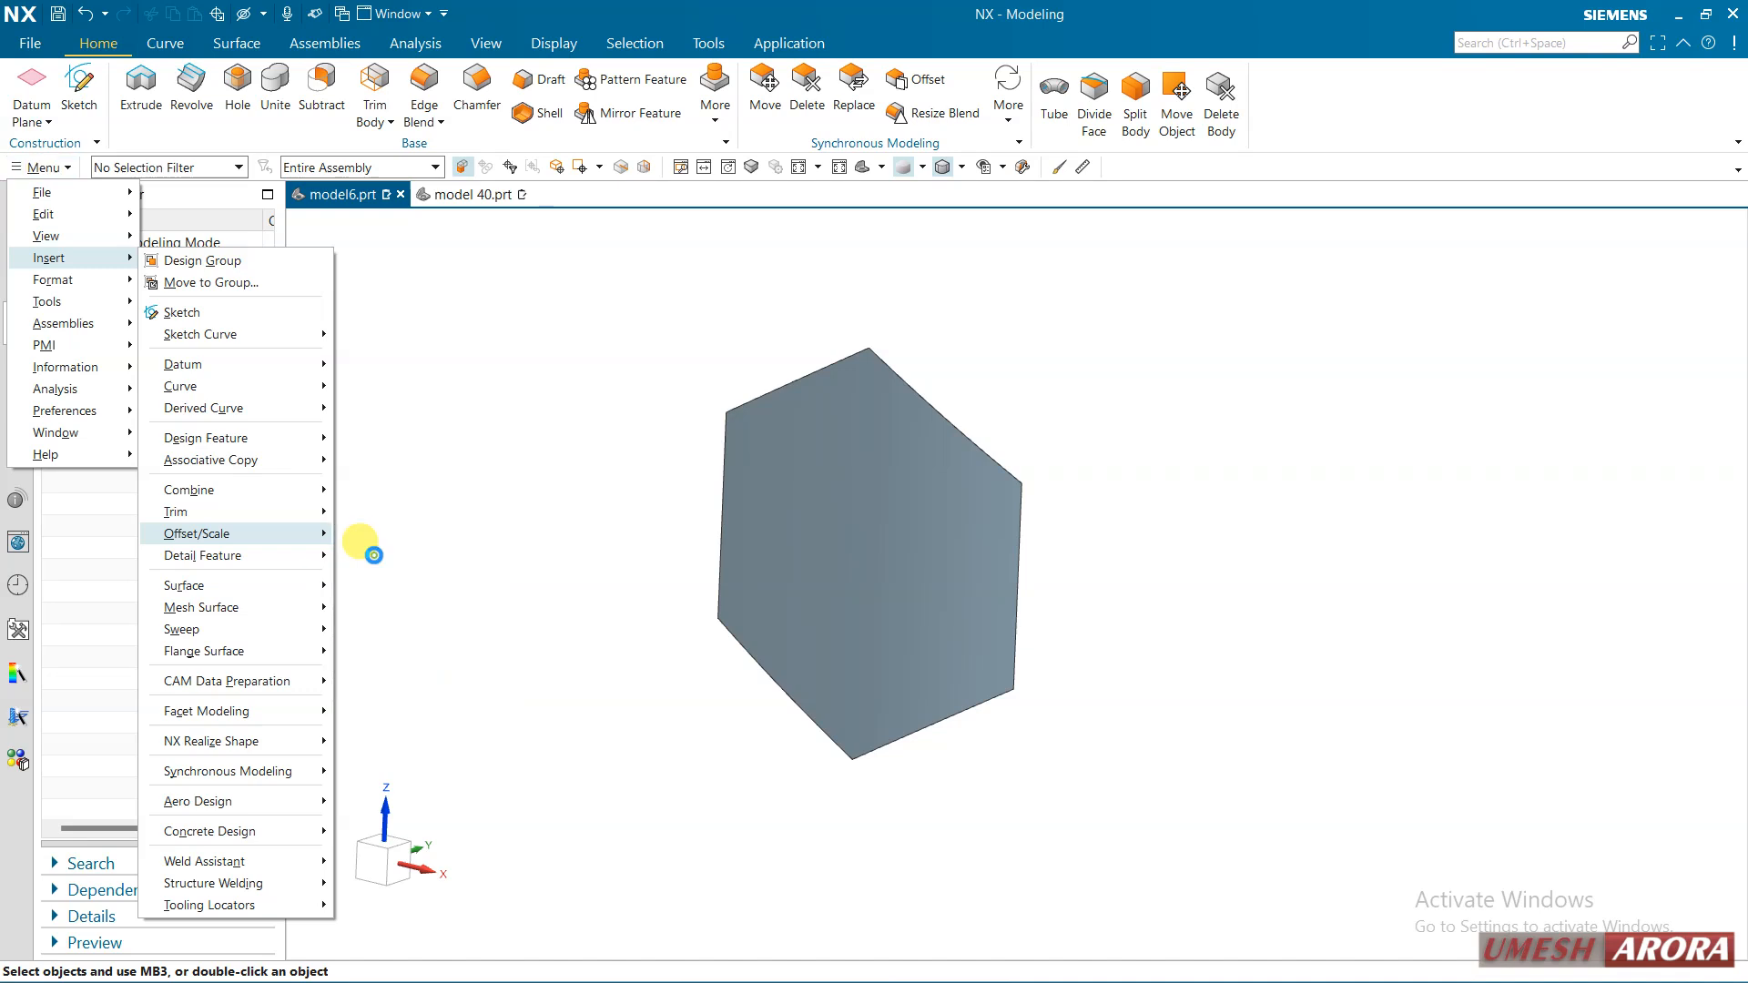
{"action": "left_click", "coordinate": [781, 431]}
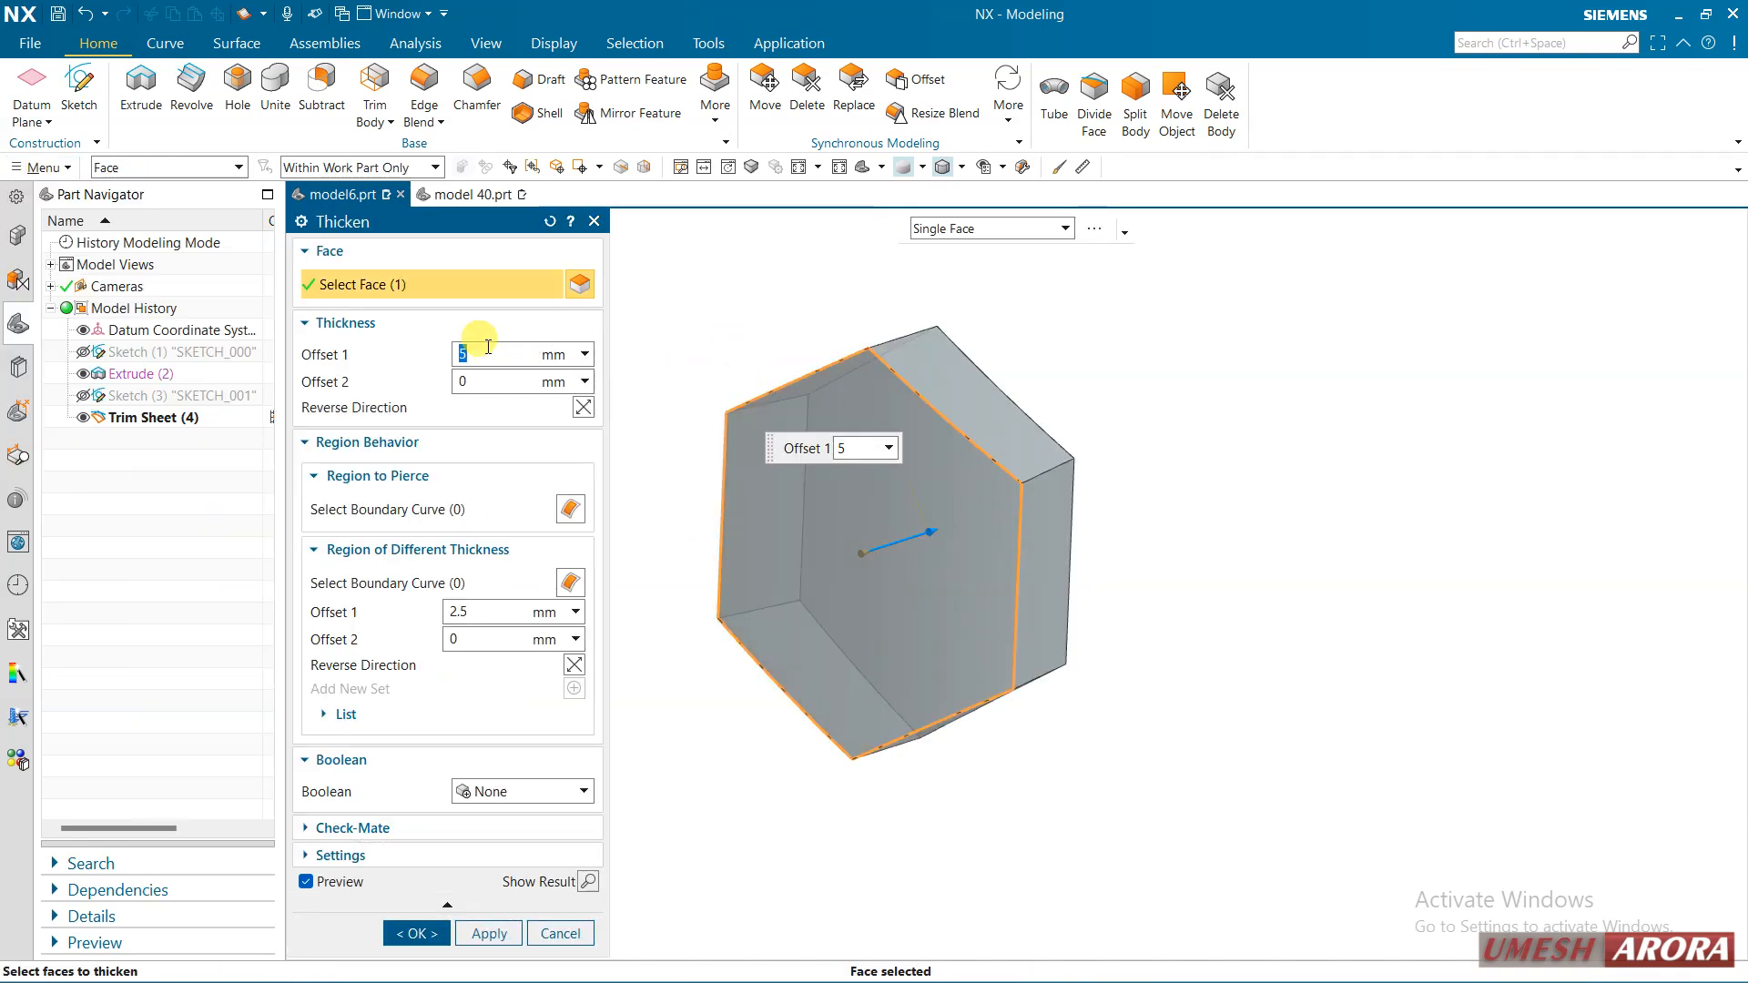
{"action": "type", "text": "1.0"}
{"action": "key", "text": "Return"}
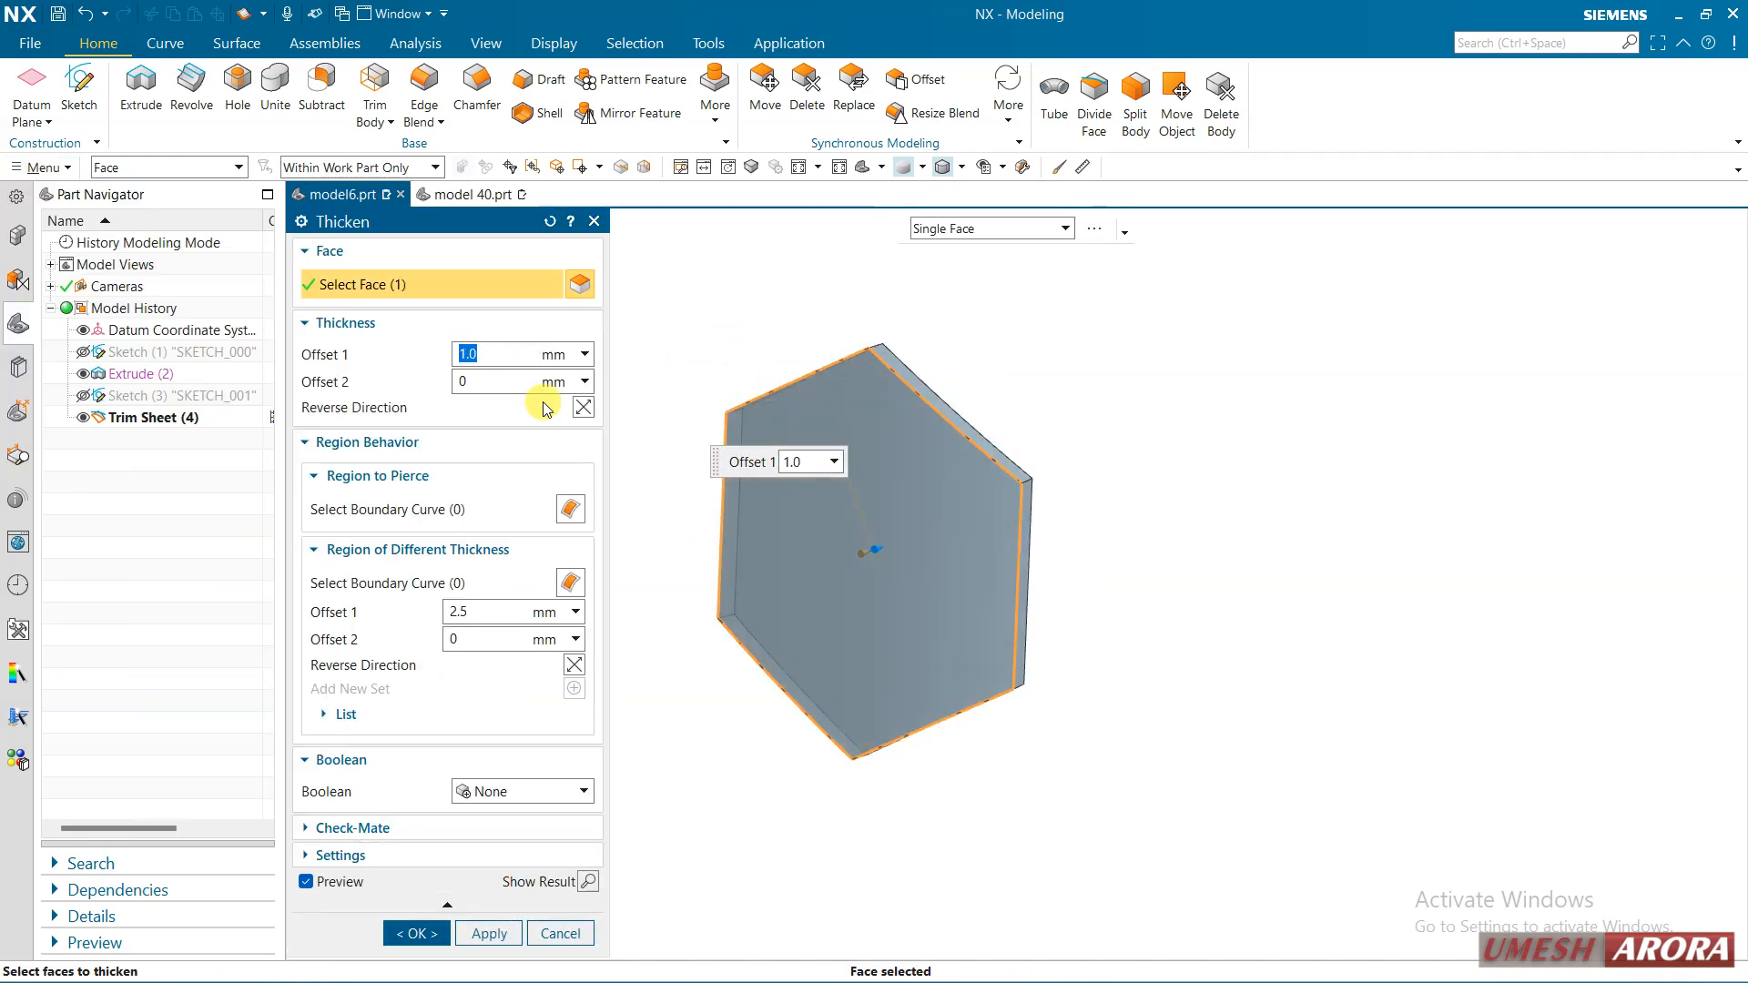
{"action": "left_click", "coordinate": [584, 407]}
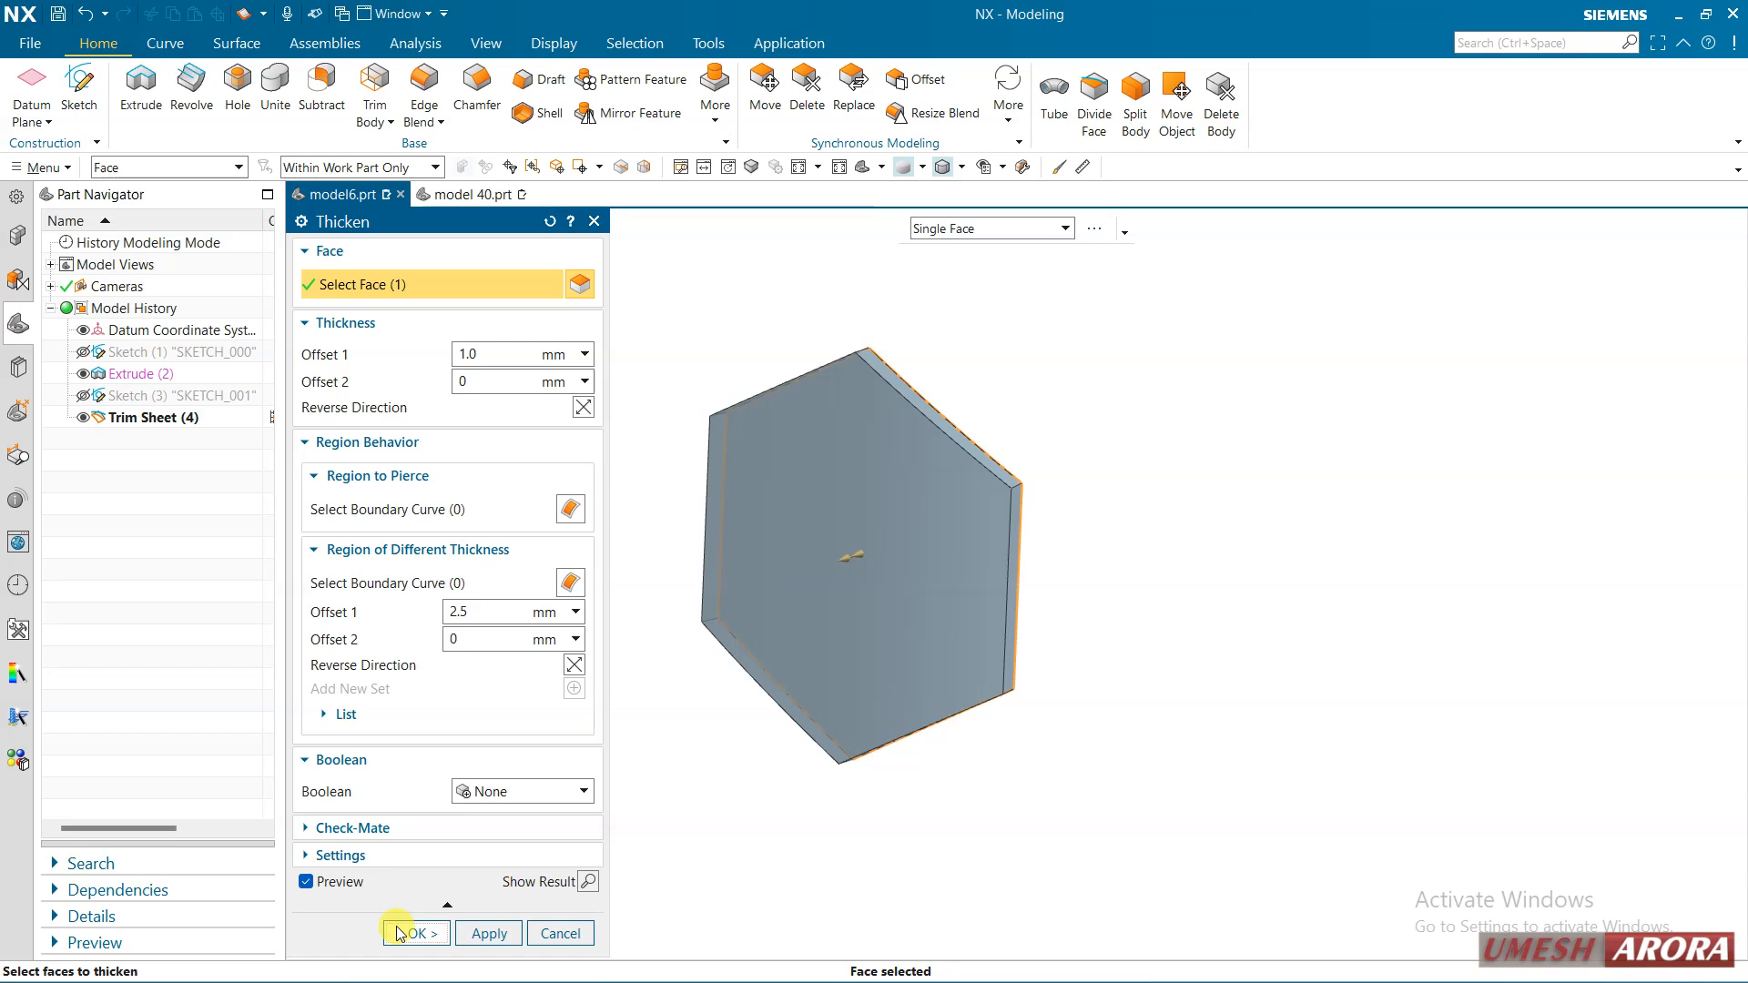
{"action": "left_click", "coordinate": [412, 933]}
Hide the Trim Sheet (4) surface so only the thickened hexagonal body stays in view
{"action": "middle_click_drag", "start_coordinate": [1007, 753], "coordinate": [868, 725]}
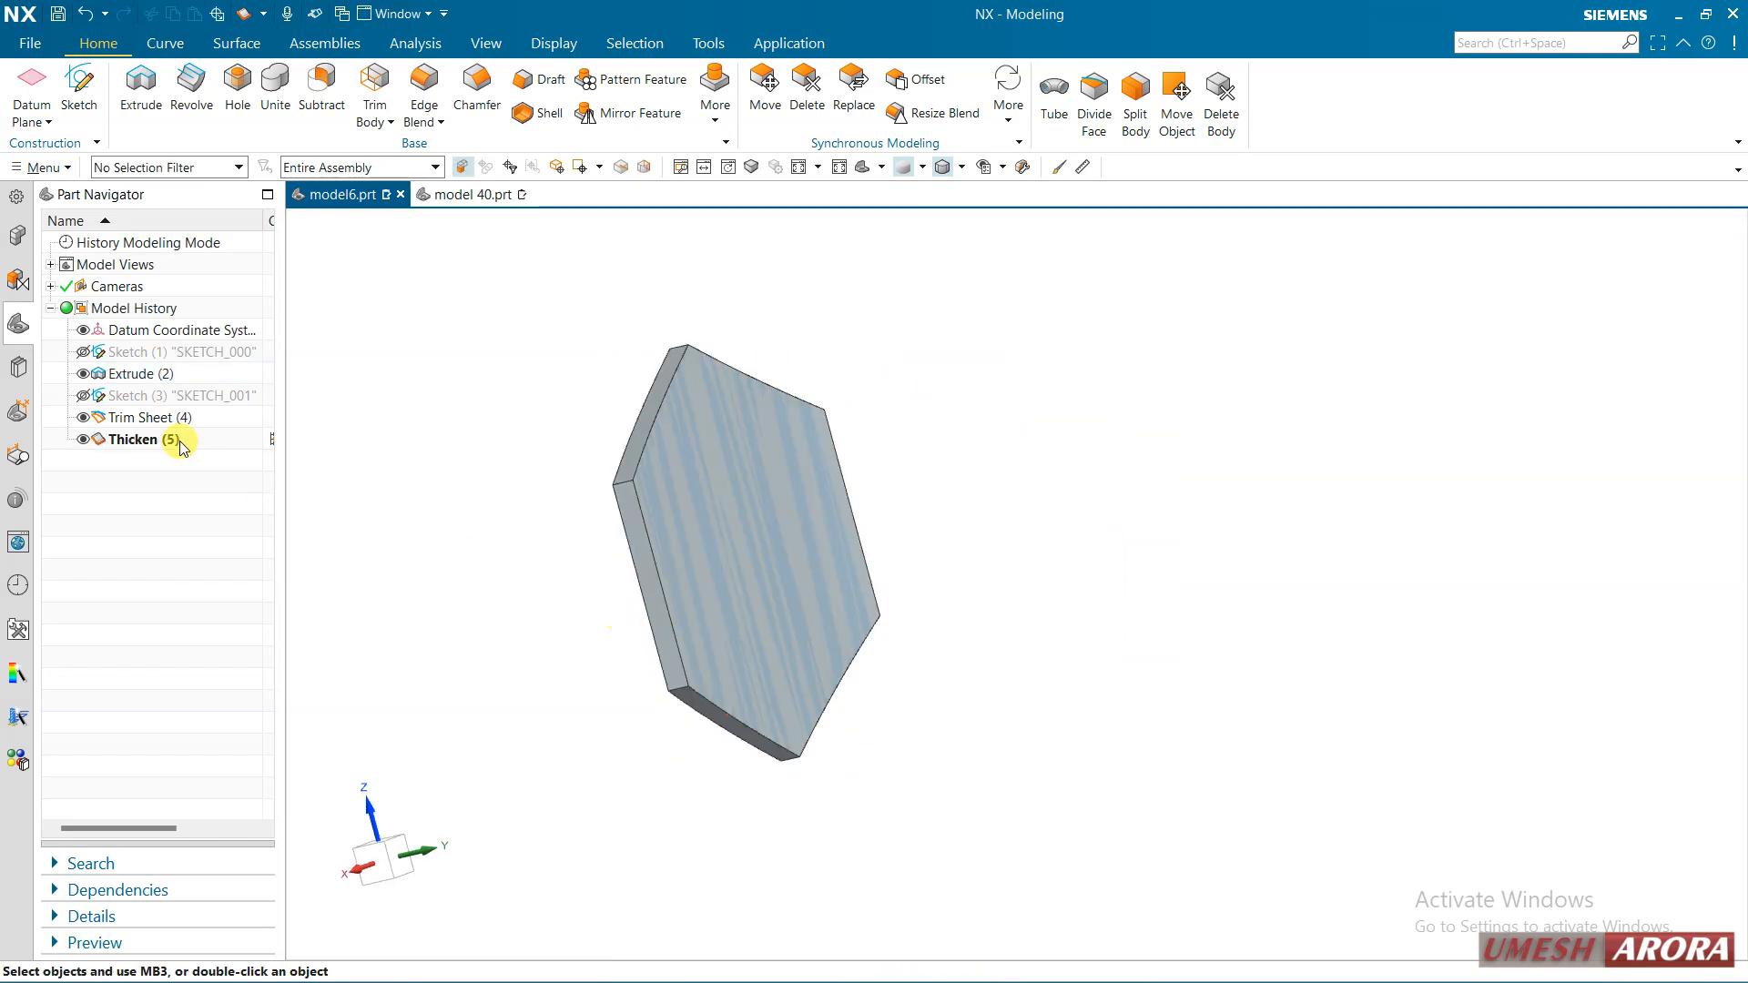
{"action": "left_click", "coordinate": [143, 419]}
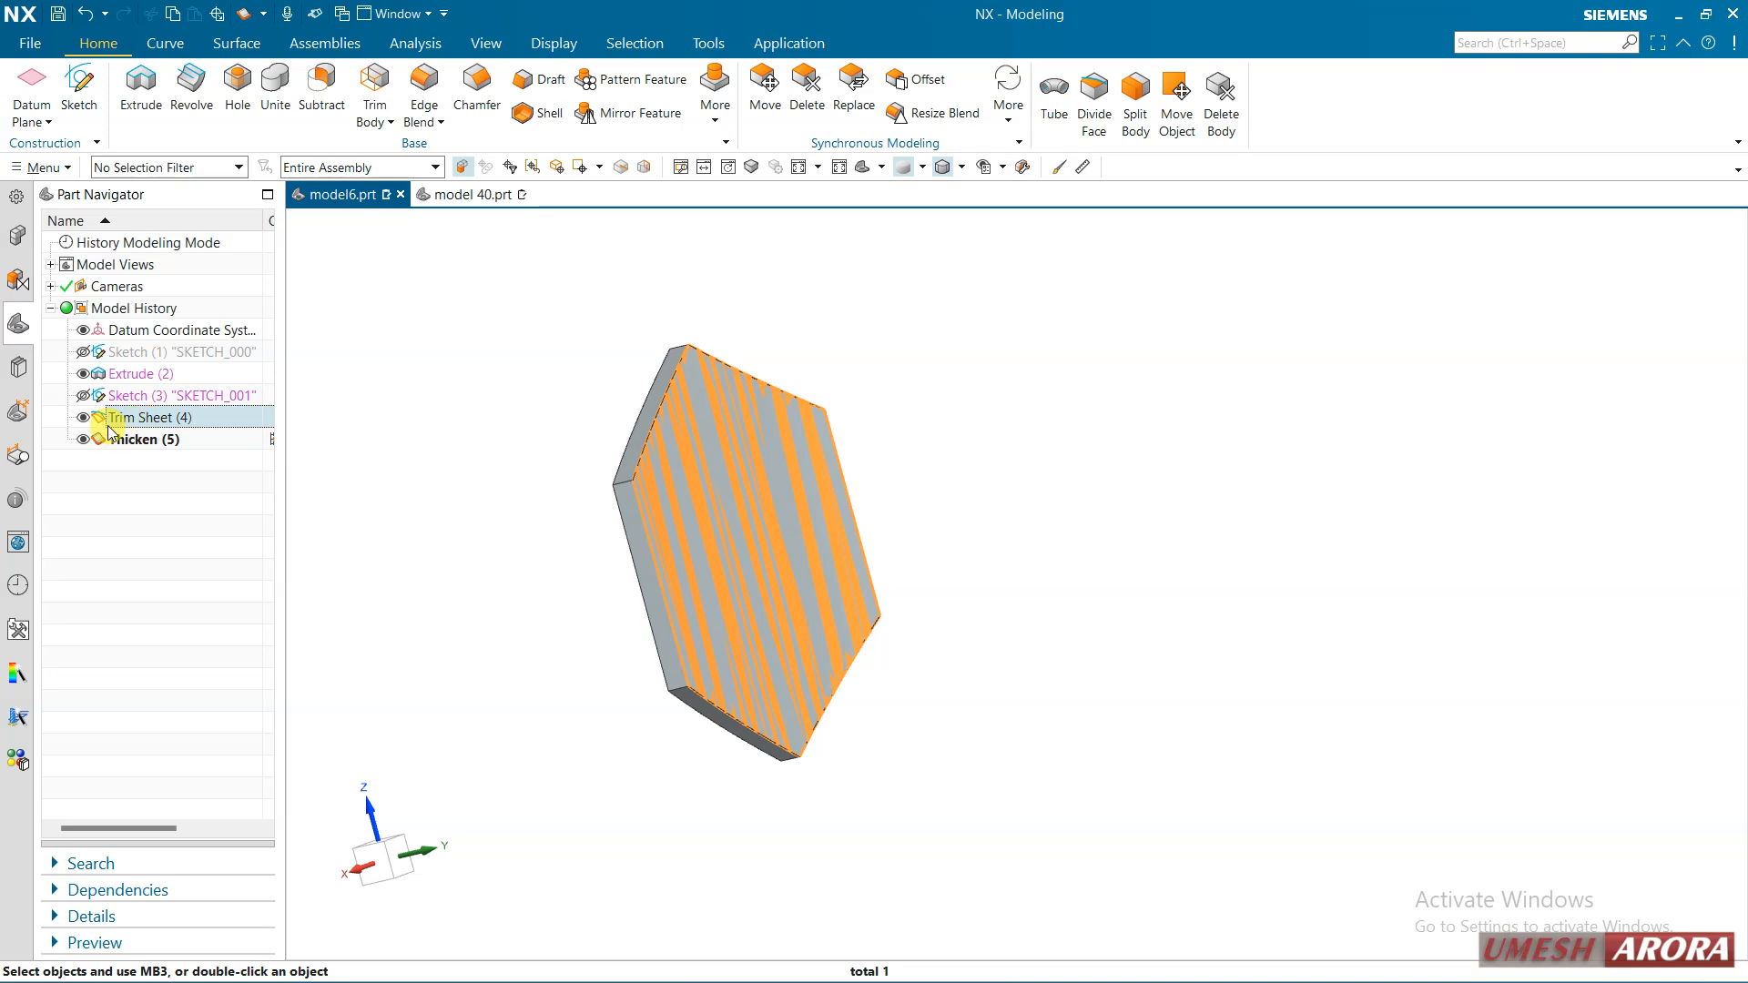
{"action": "right_click", "coordinate": [149, 432]}
{"action": "left_click", "coordinate": [183, 443]}
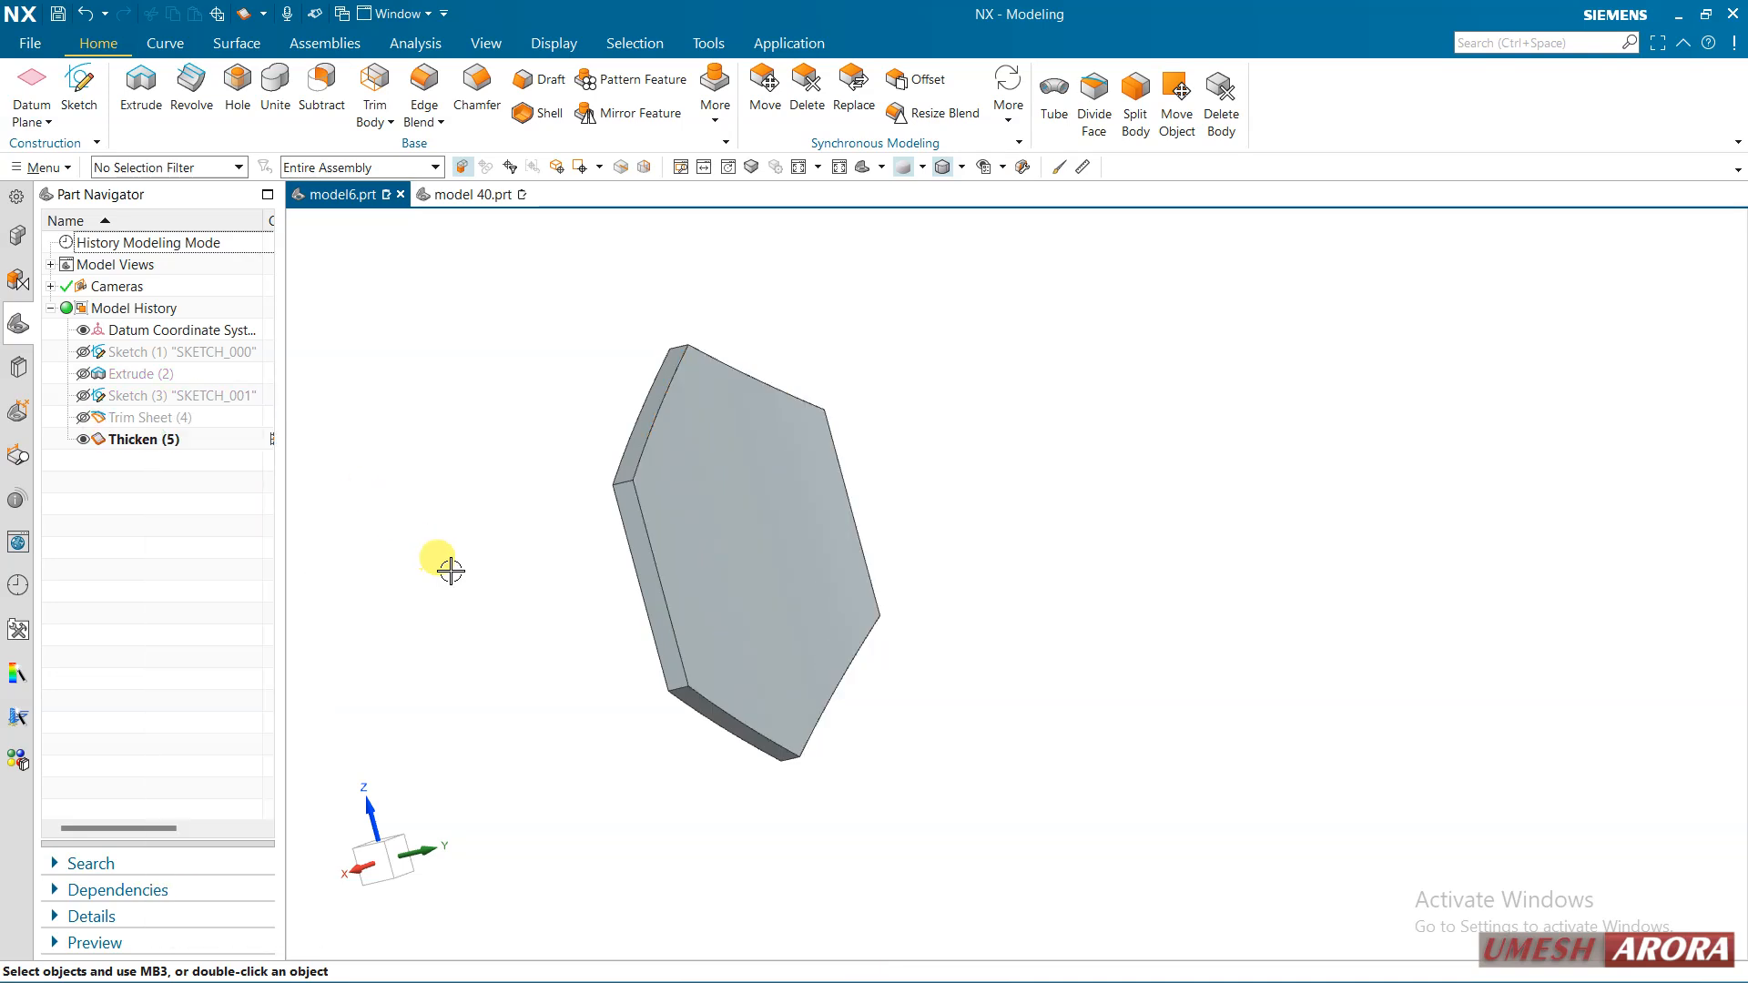
{"action": "middle_click_drag", "start_coordinate": [450, 570], "coordinate": [557, 556]}
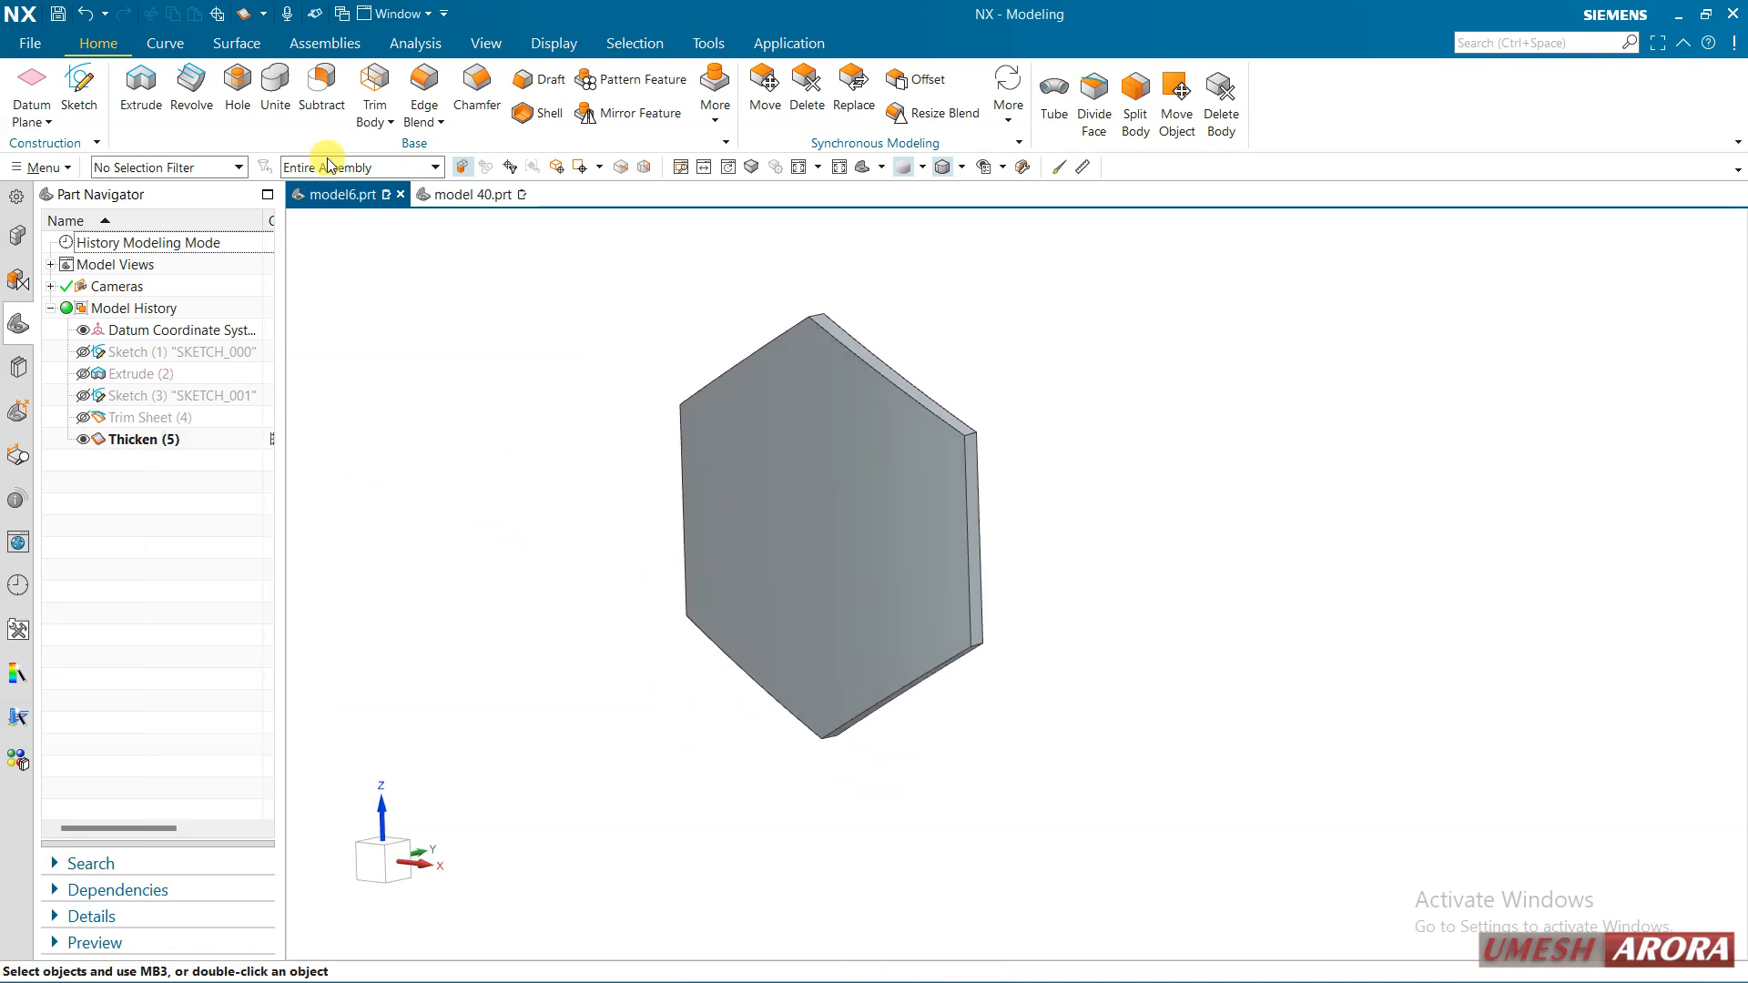
Create a 0 mm Offset Surface from all faces of the thickened hexagon except its large front face, using the Single Face rule
{"action": "left_click", "coordinate": [238, 45]}
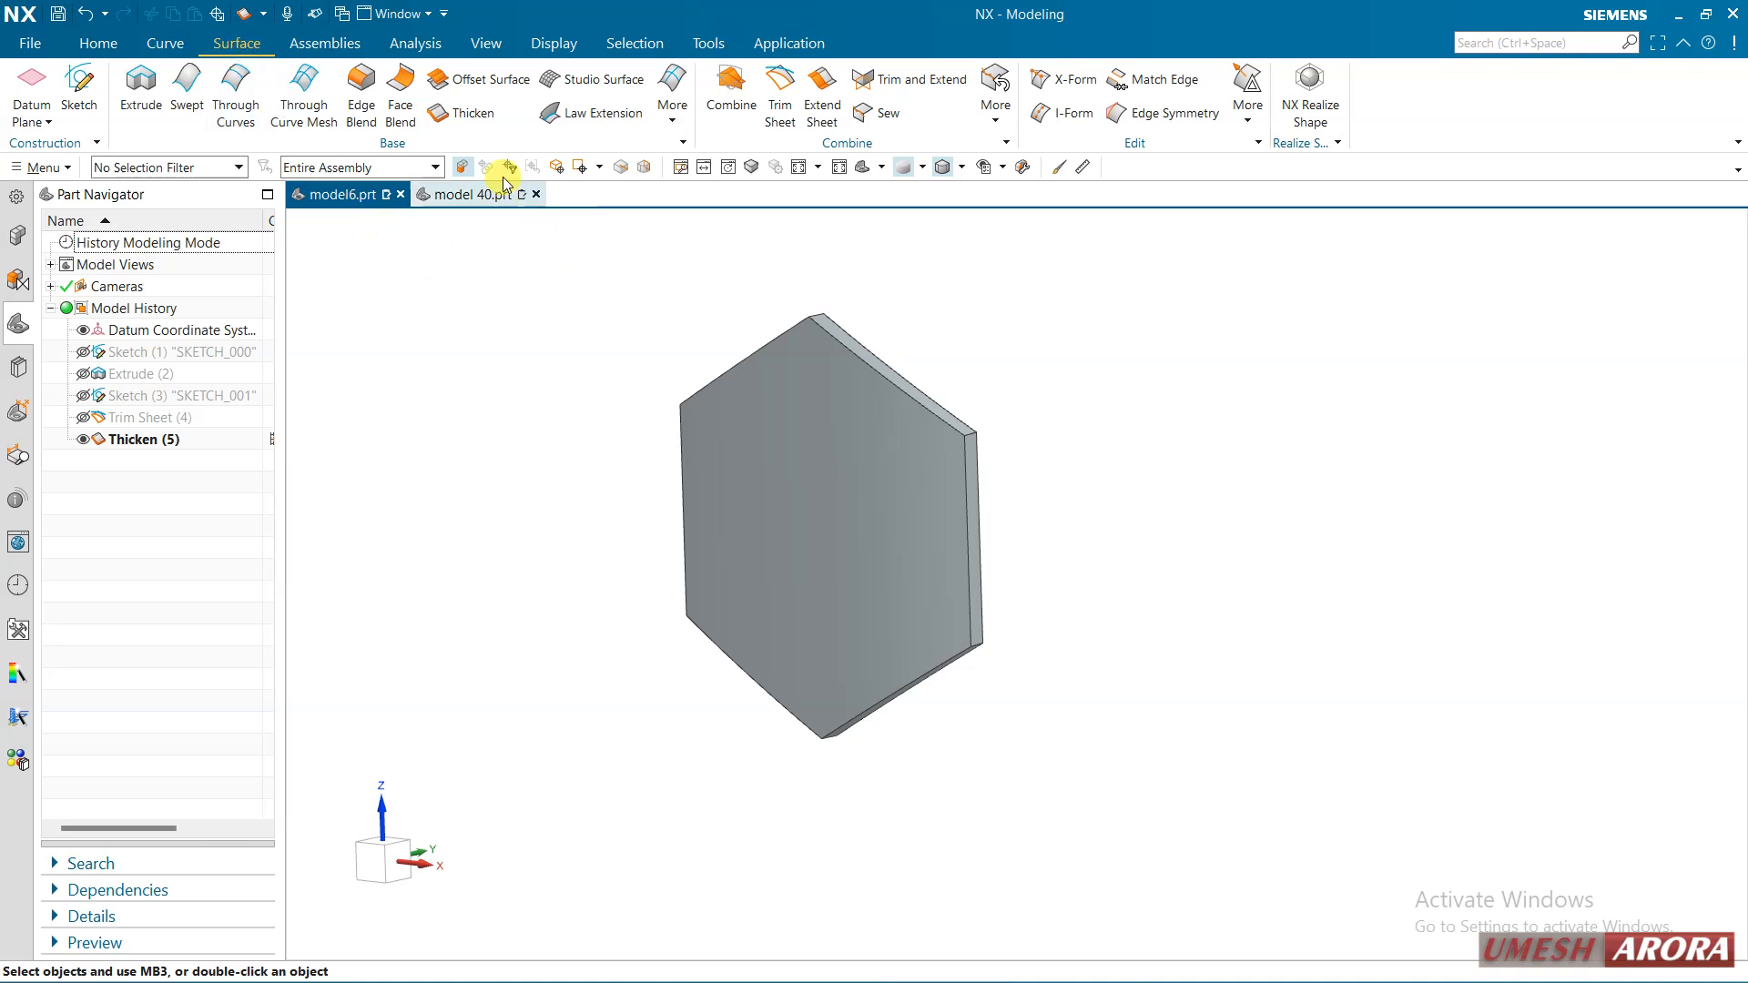
{"action": "left_click", "coordinate": [469, 81]}
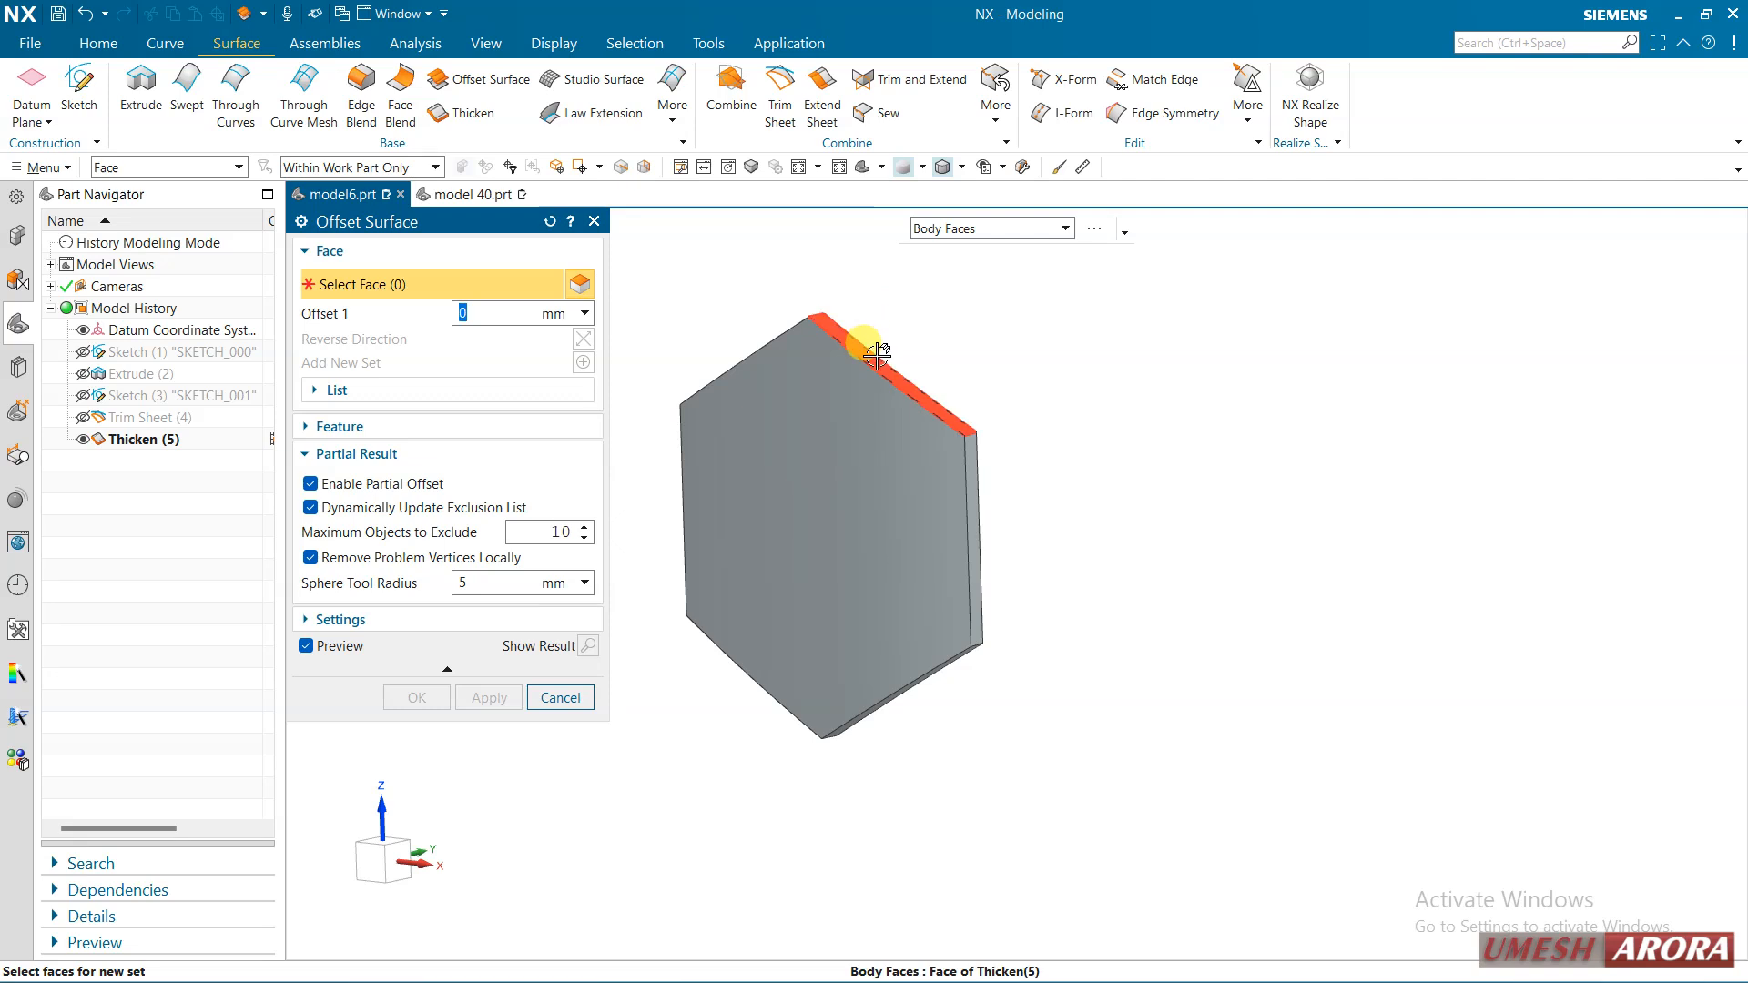
{"action": "left_click", "coordinate": [957, 449]}
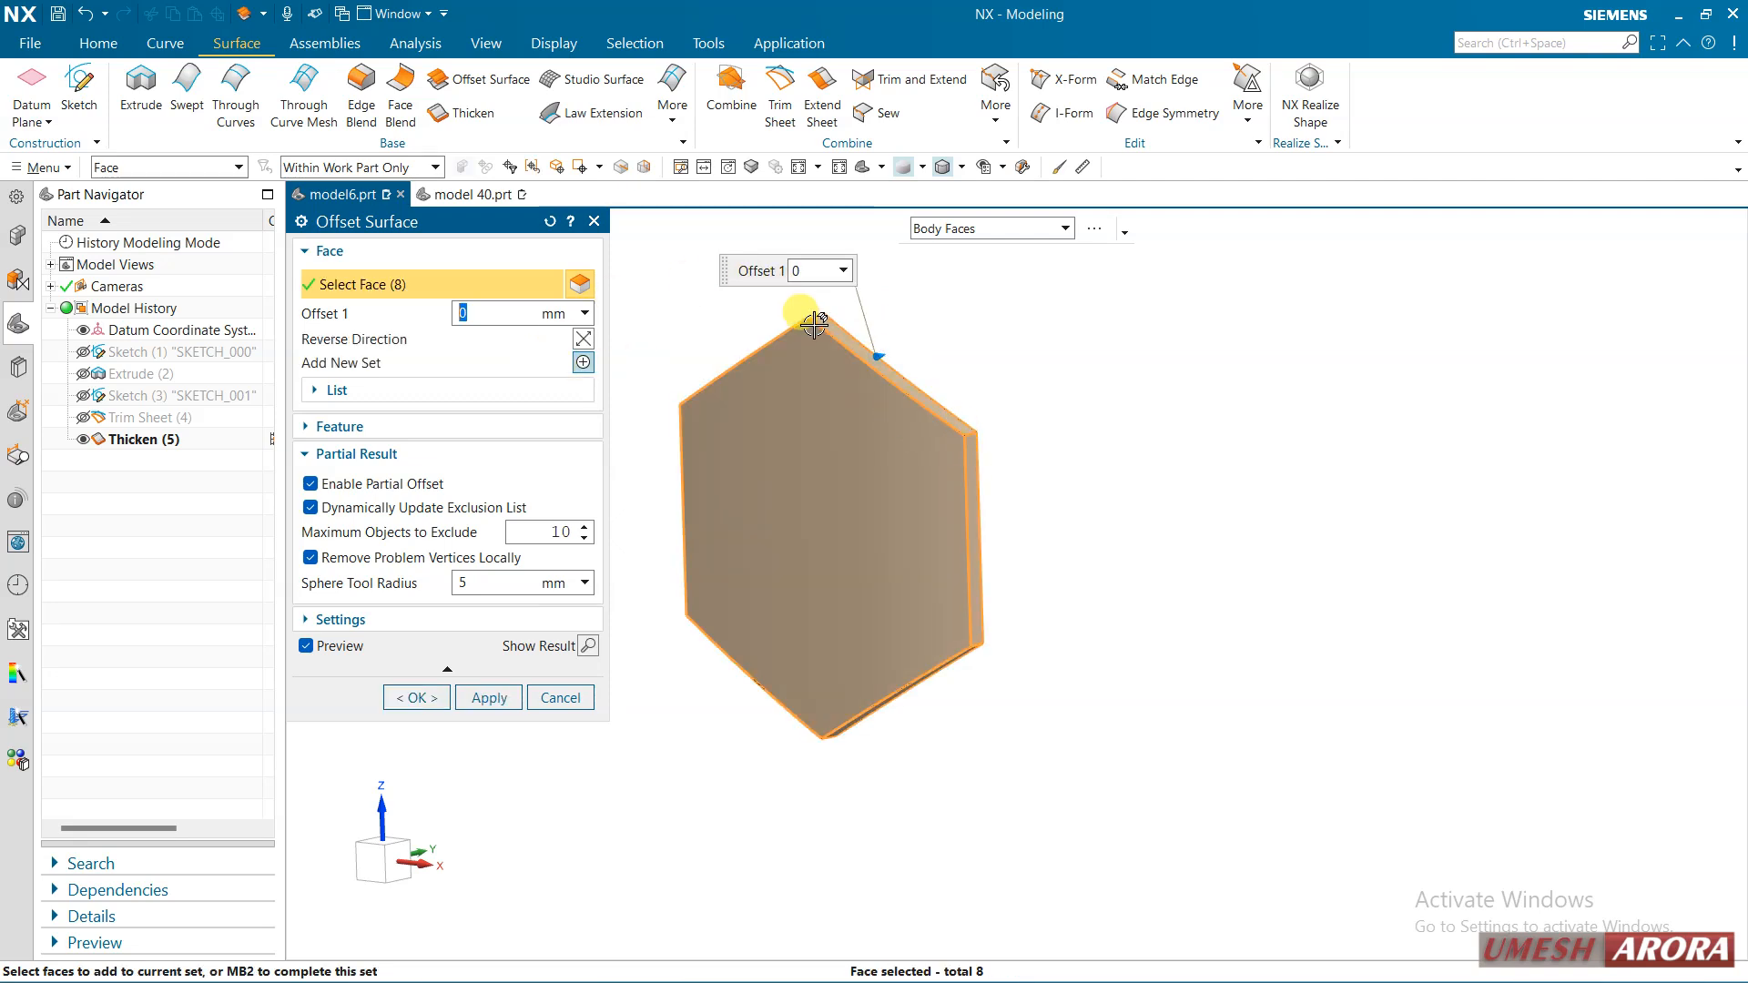
{"action": "left_click", "coordinate": [866, 468], "text": "shift"}
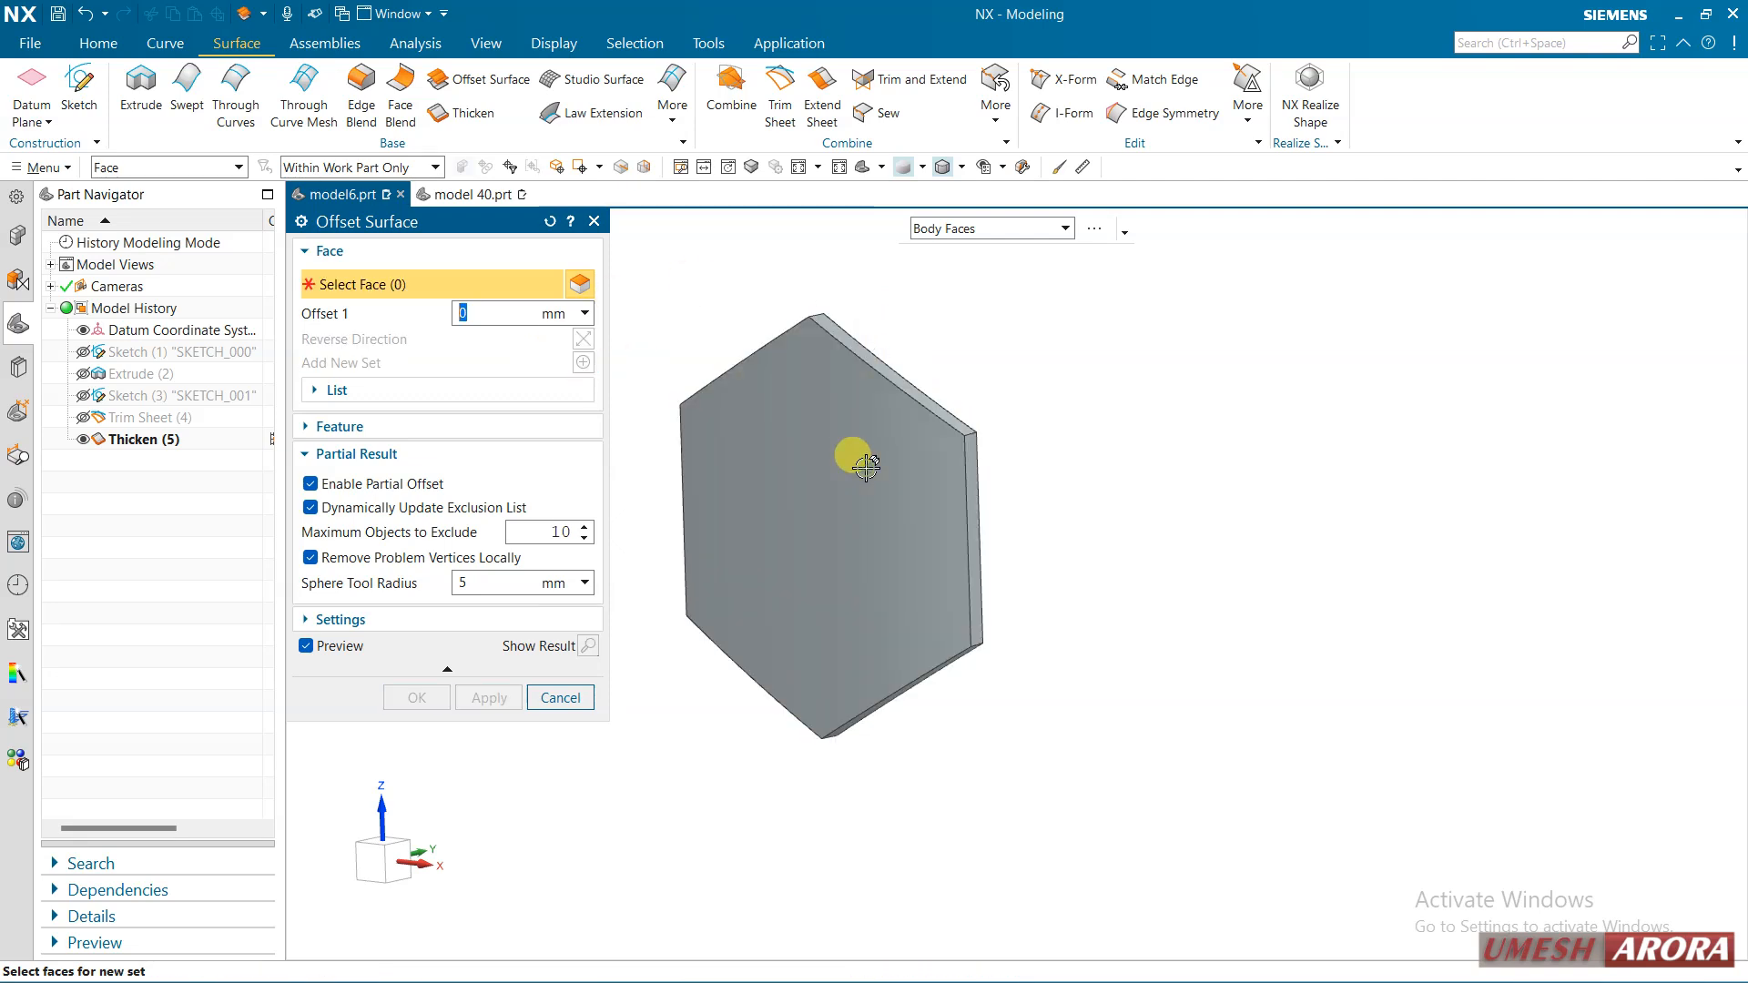
{"action": "left_click", "coordinate": [973, 235]}
{"action": "left_click", "coordinate": [976, 251]}
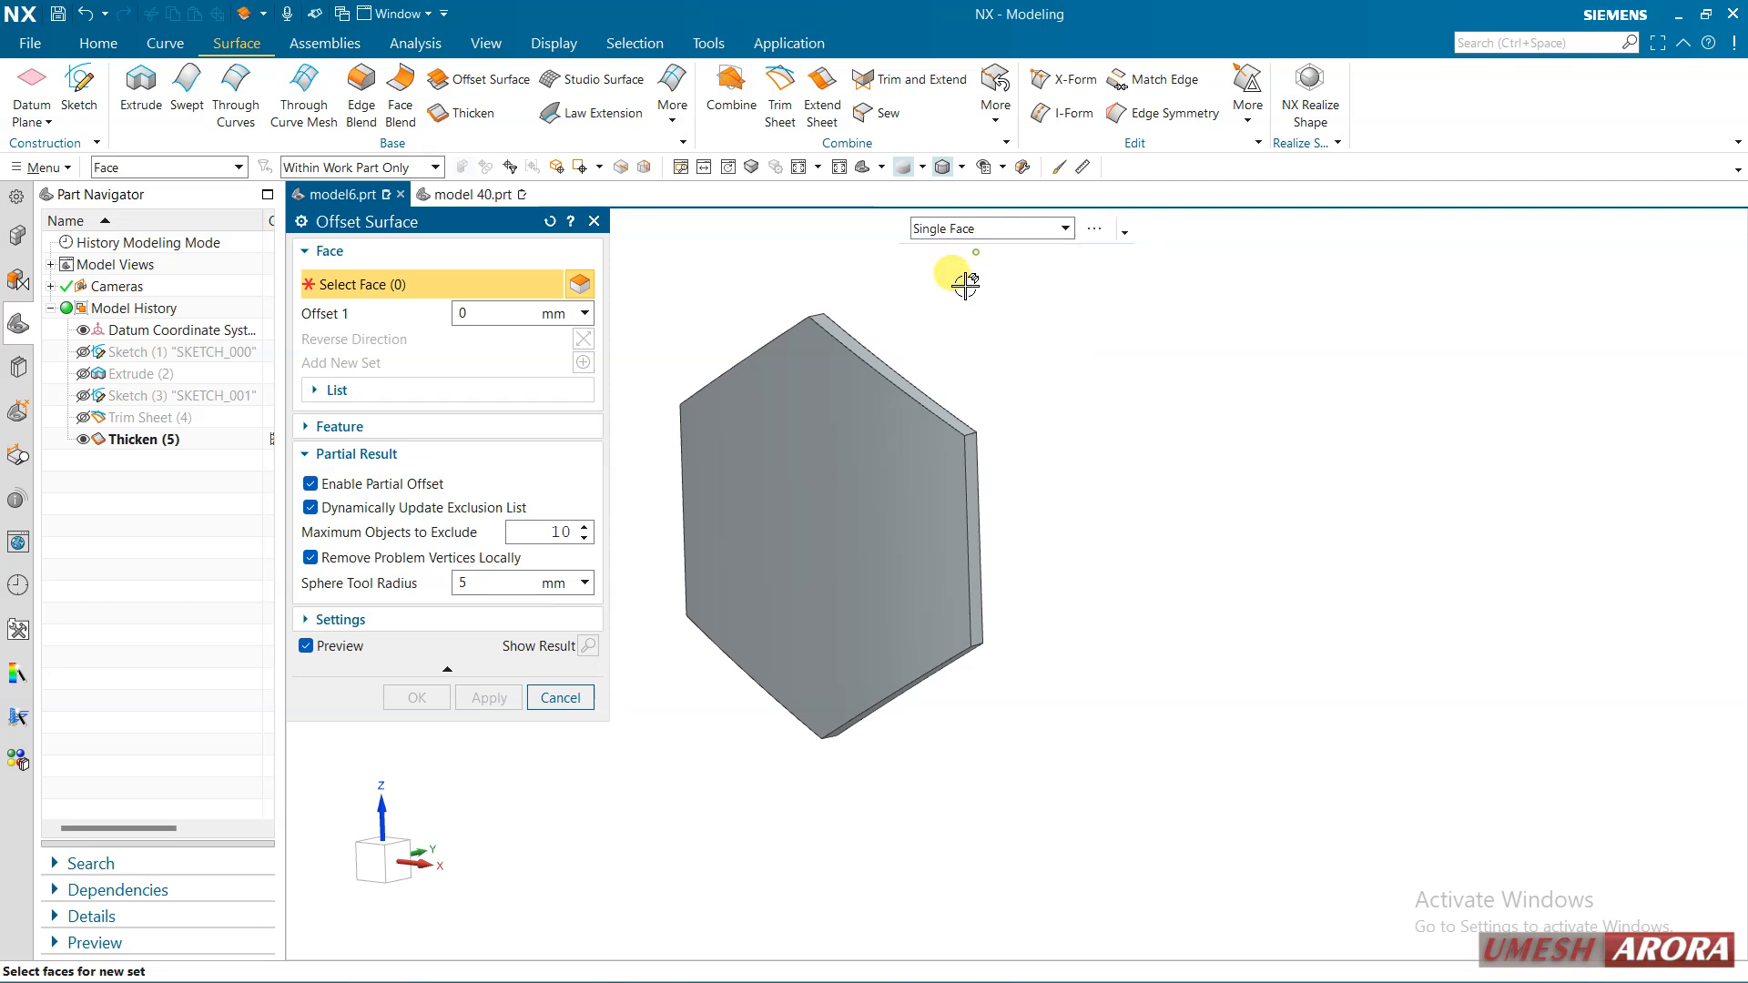
{"action": "left_click", "coordinate": [893, 370]}
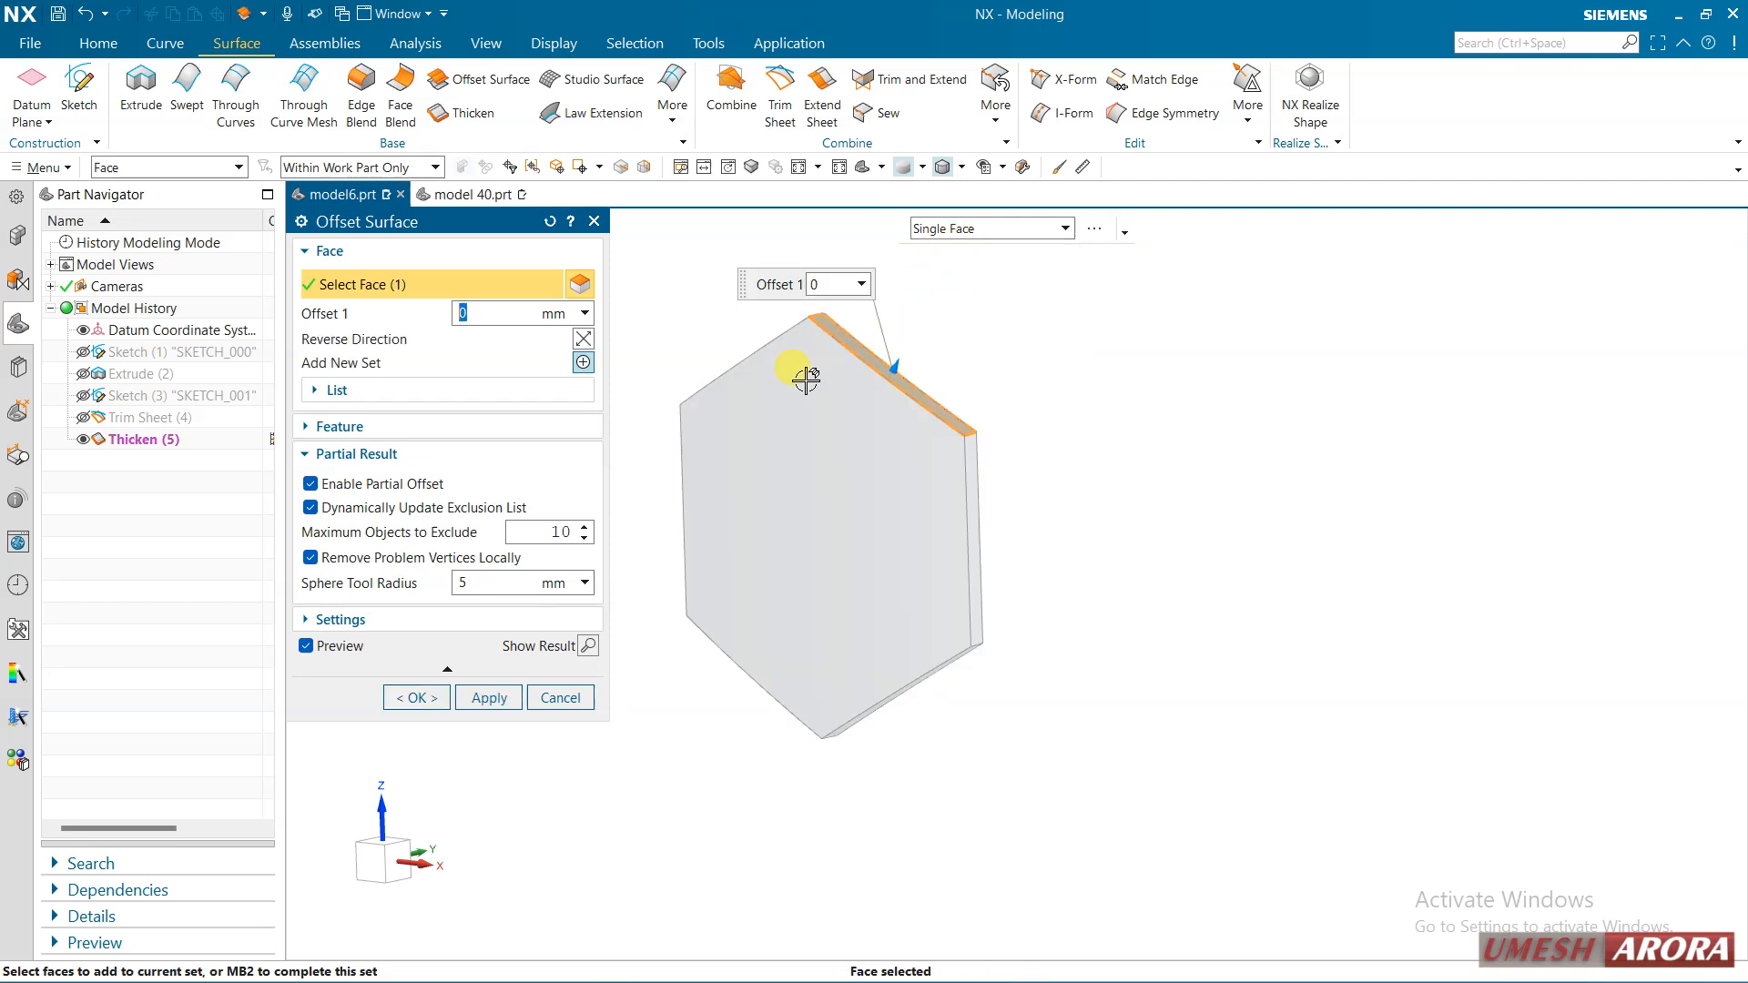
{"action": "left_click_drag", "start_coordinate": [645, 273], "coordinate": [1078, 769]}
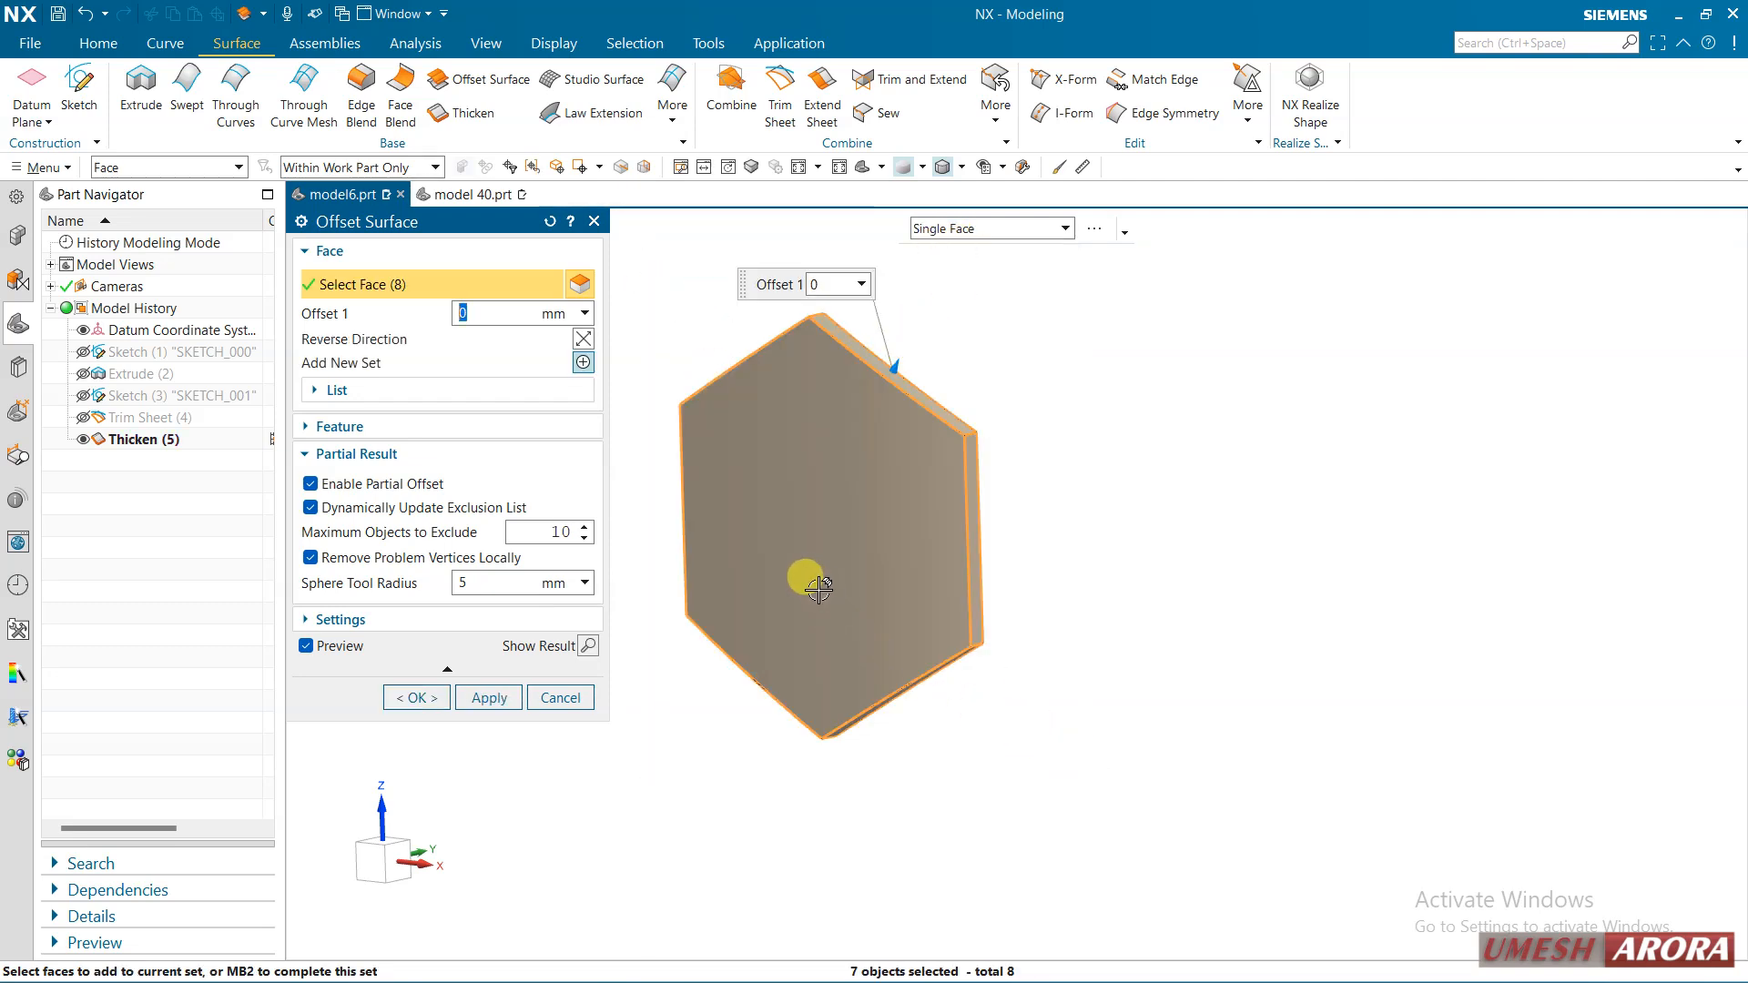
{"action": "mouse_move", "coordinate": [1112, 550]}
{"action": "middle_mouse_down"}
{"action": "mouse_move", "coordinate": [1022, 578]}
{"action": "mouse_move", "coordinate": [1112, 558]}
{"action": "mouse_move", "coordinate": [1083, 569]}
{"action": "middle_mouse_up"}
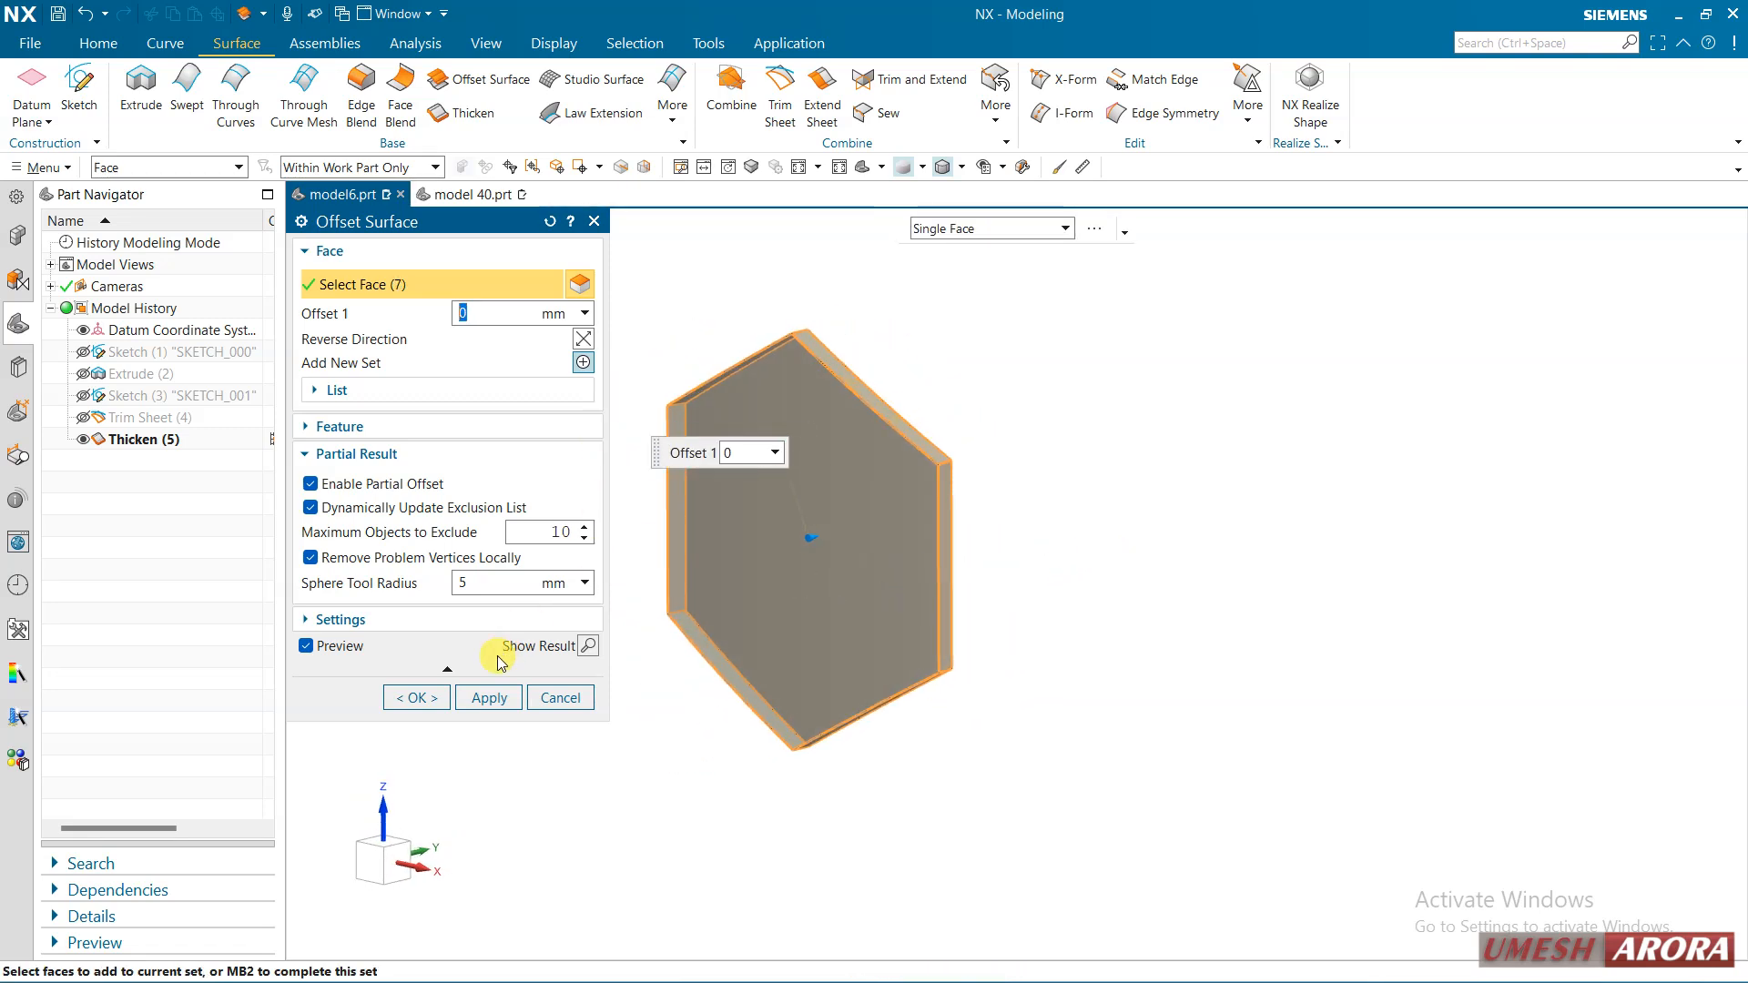
{"action": "left_click", "coordinate": [434, 698]}
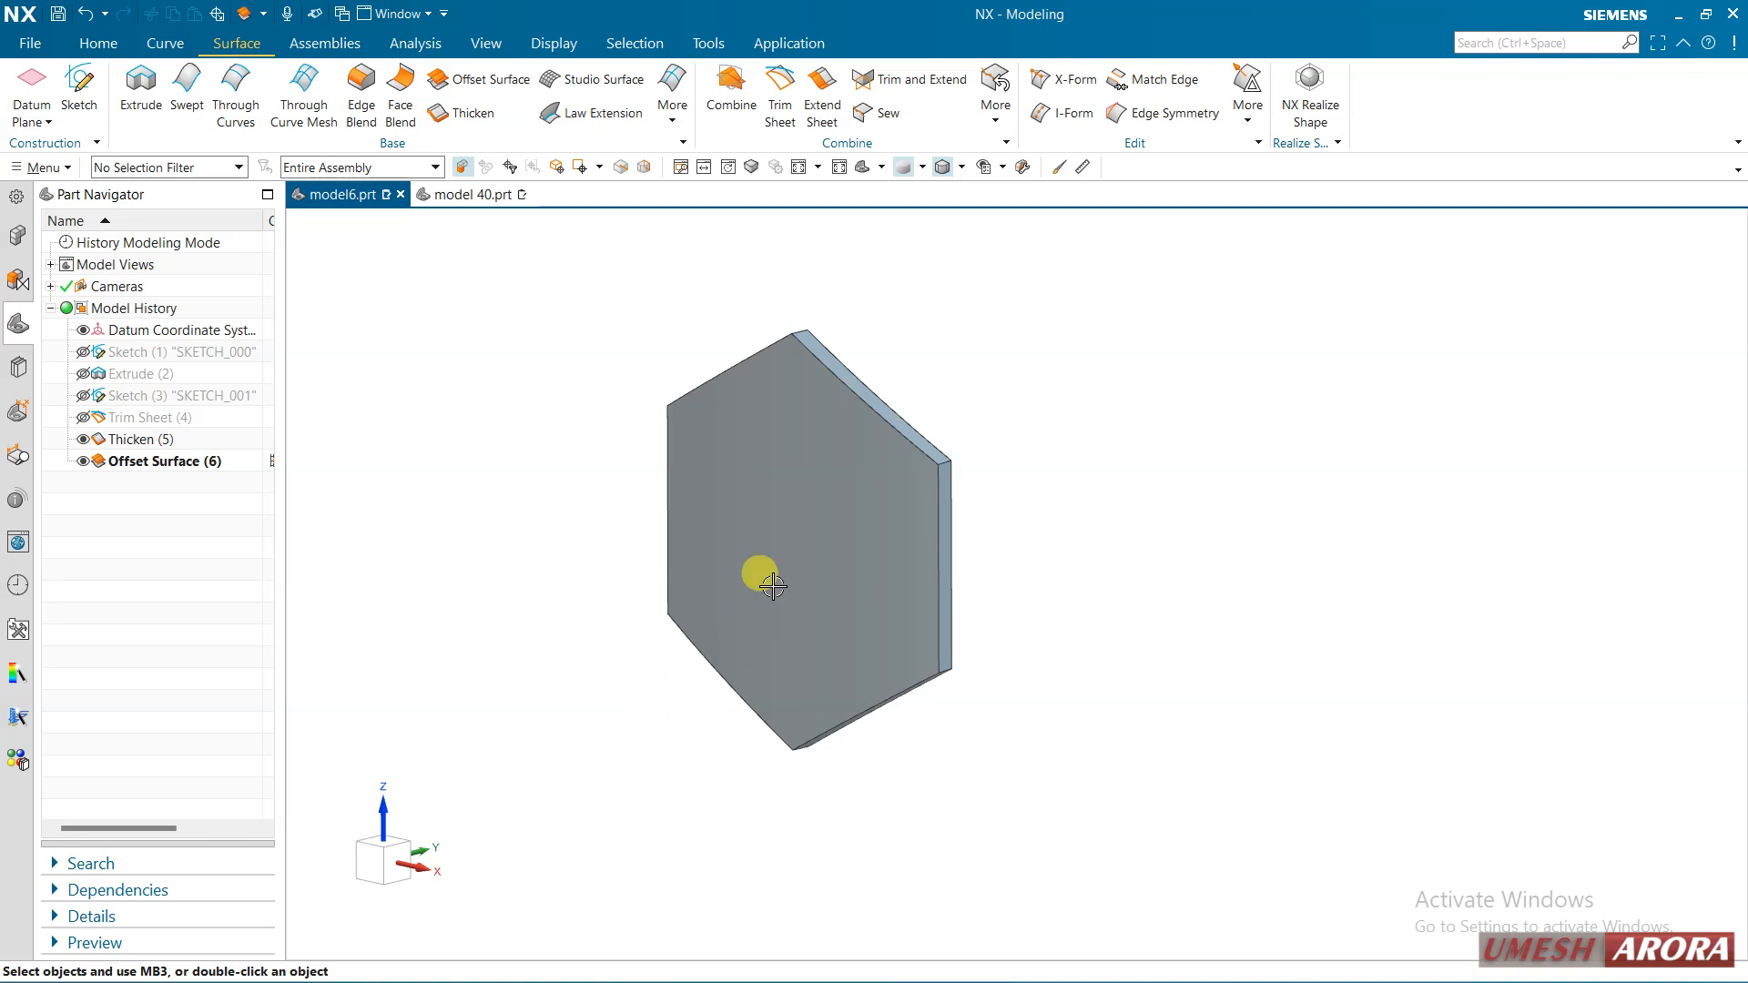
Hide the thickened hexagonal solid, leaving the open offset surface in view
{"action": "left_click", "coordinate": [778, 537]}
{"action": "right_click_drag", "start_coordinate": [778, 537], "coordinate": [785, 577]}
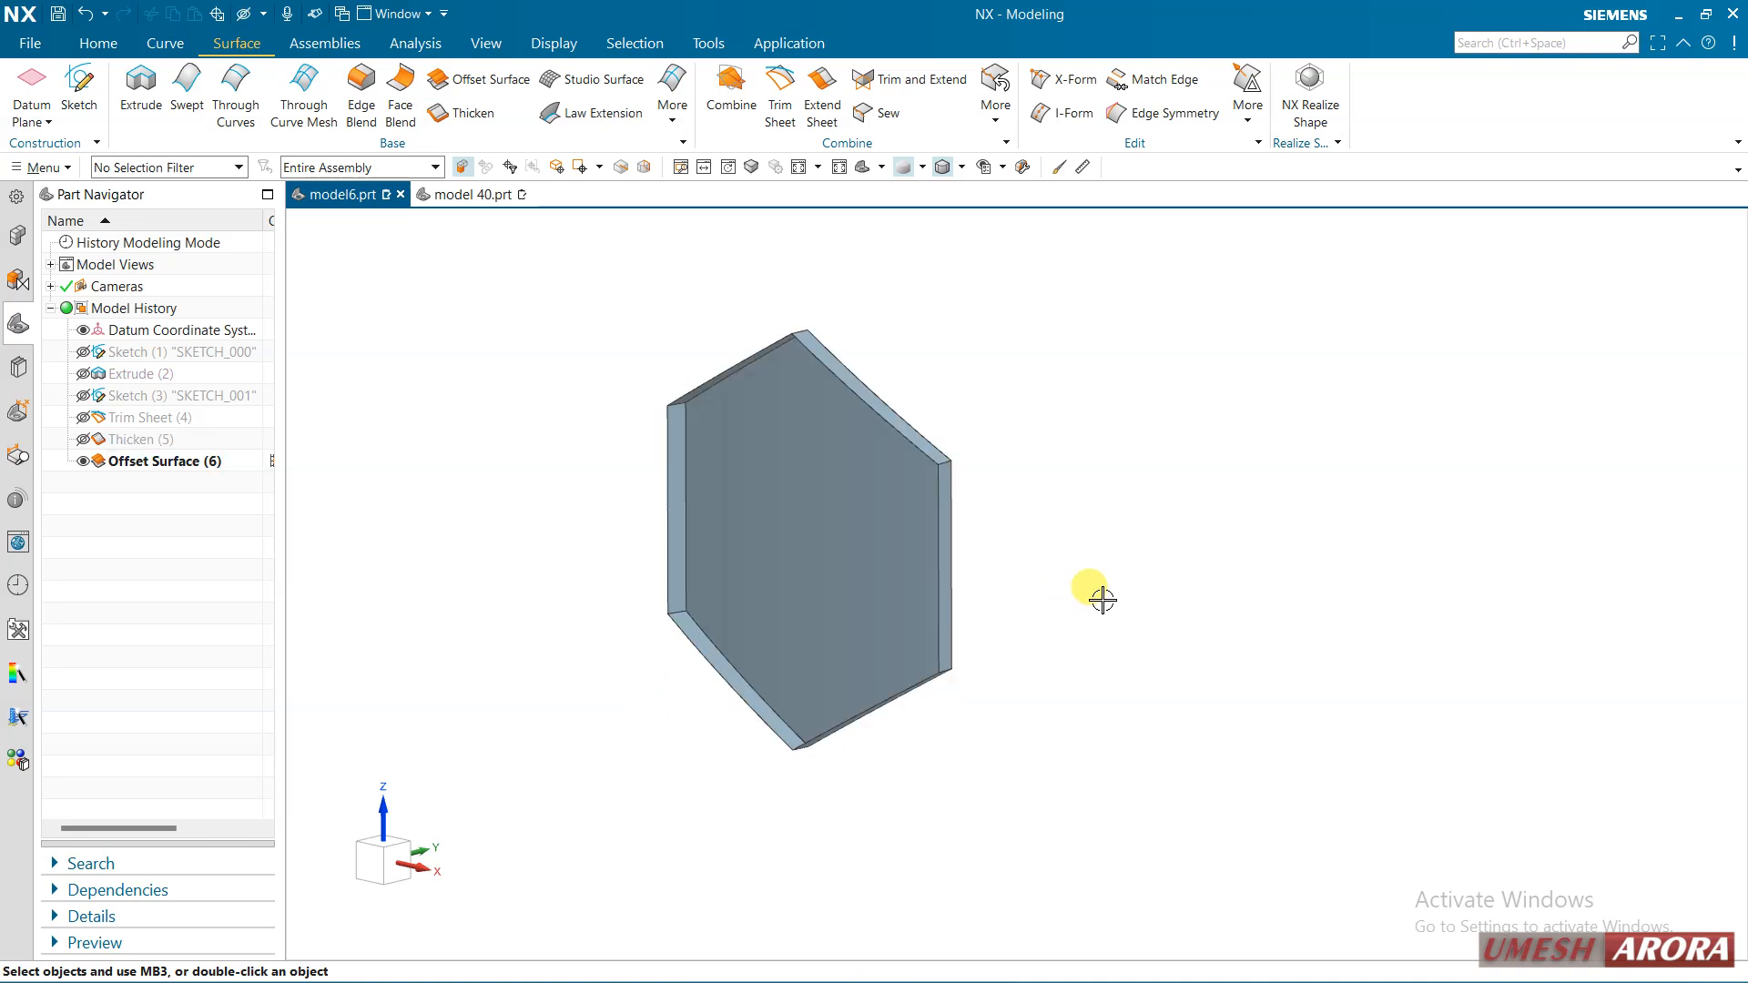
{"action": "middle_click_drag", "start_coordinate": [1101, 599], "coordinate": [1018, 585]}
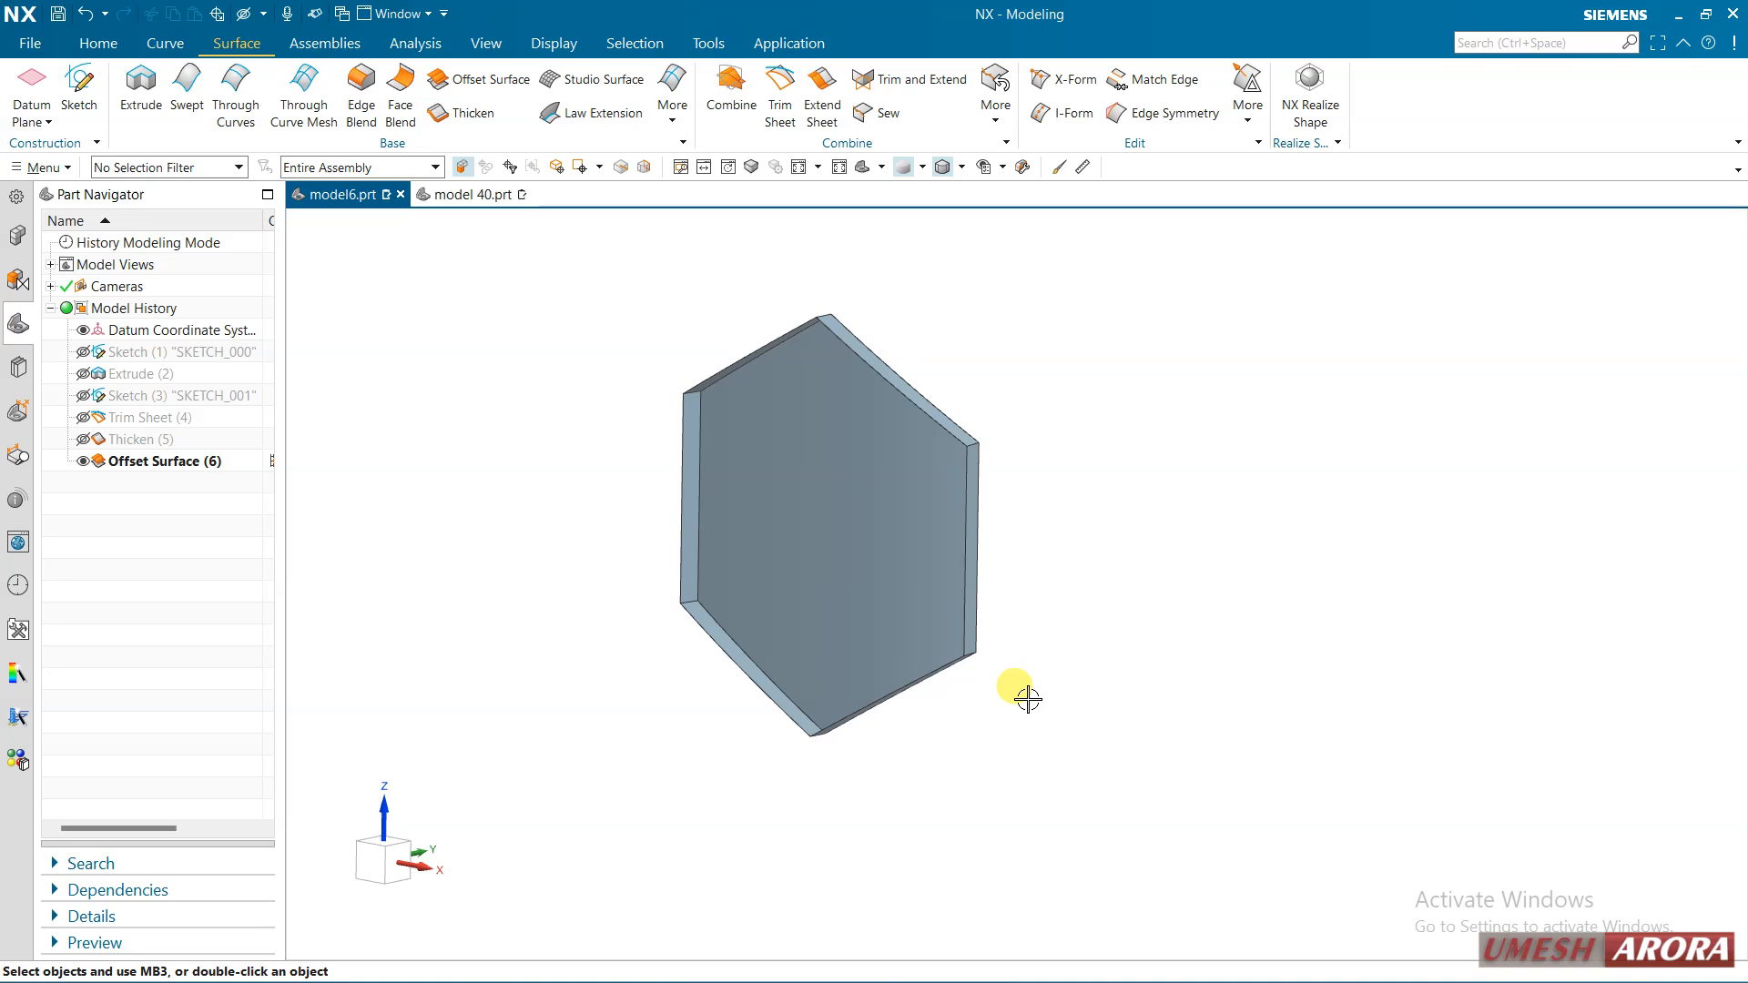
{"action": "key", "text": "ctrl+shift+k"}
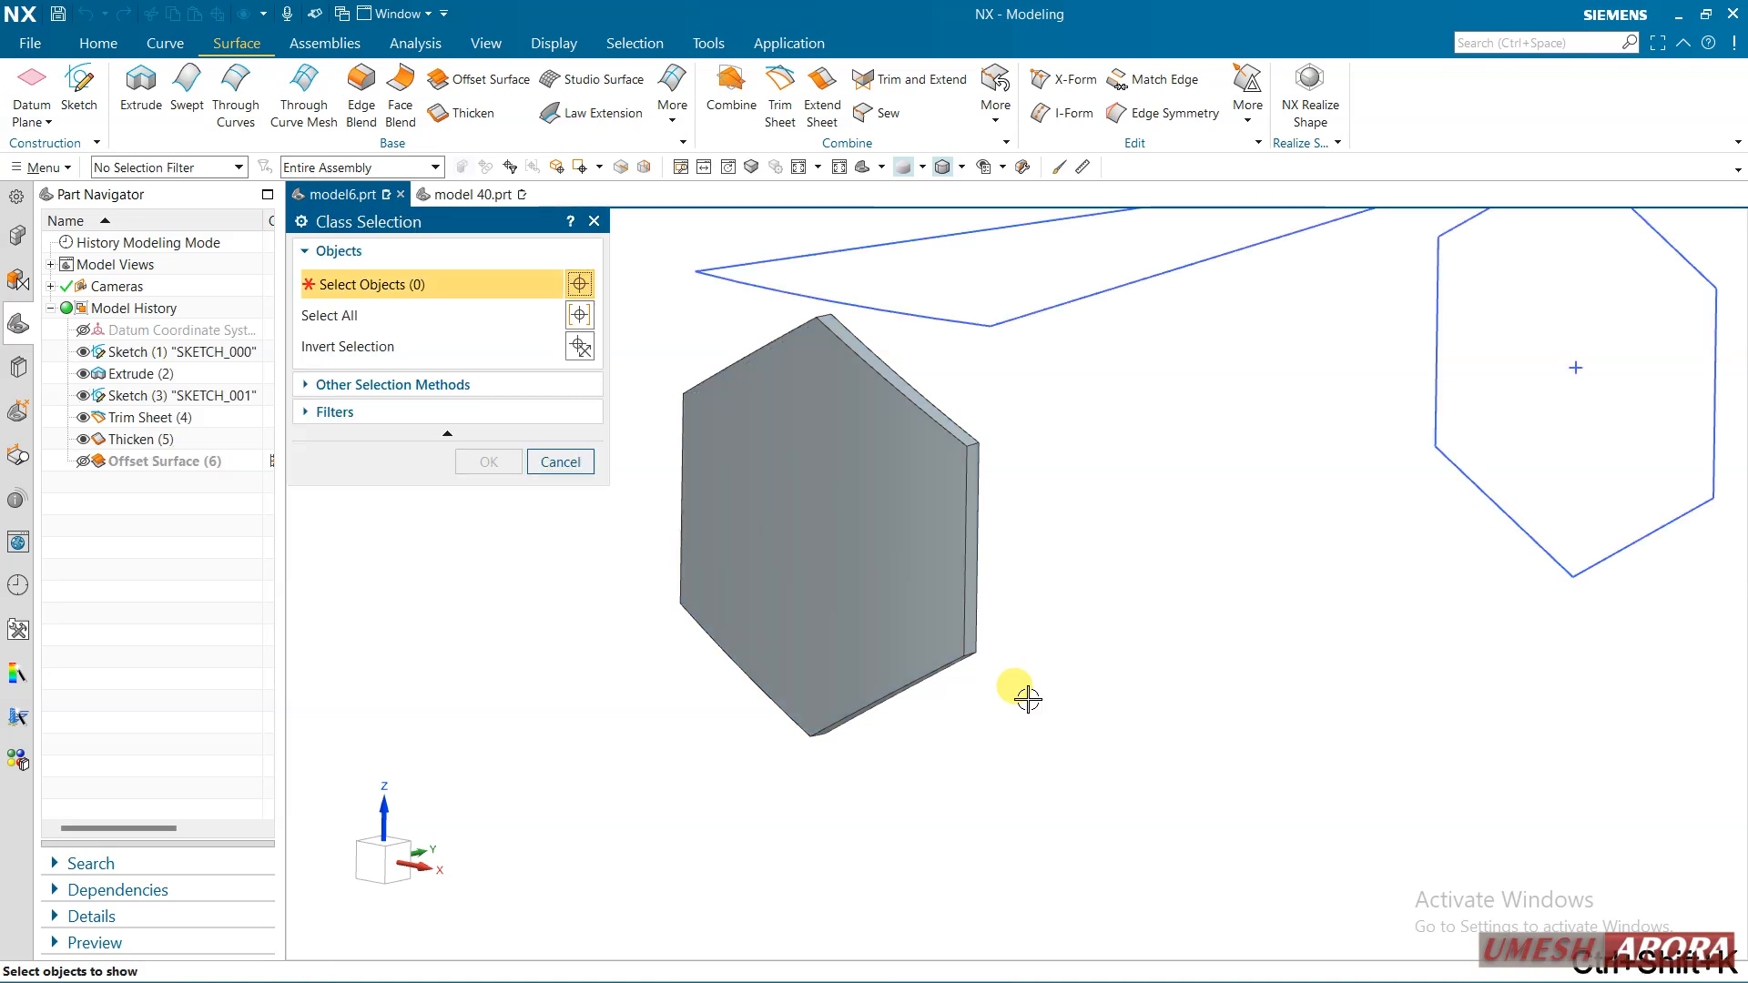
{"action": "key", "text": "Escape"}
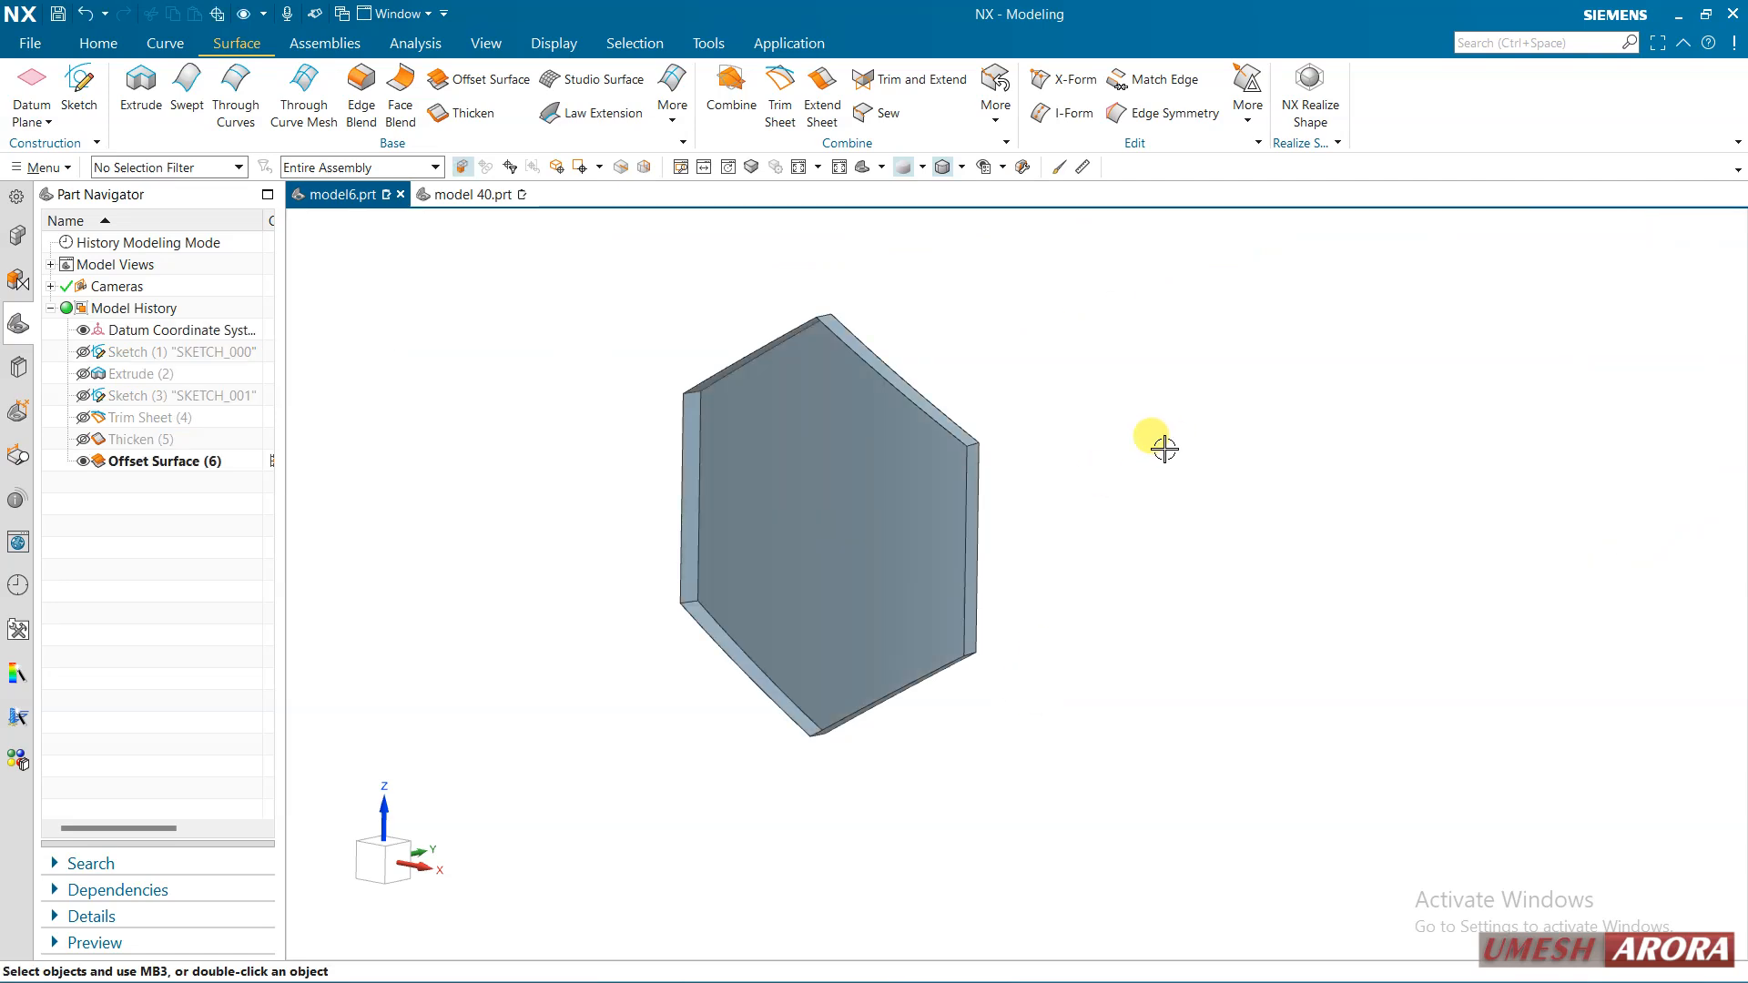
{"action": "mouse_move", "coordinate": [1142, 479]}
{"action": "middle_mouse_down"}
{"action": "mouse_move", "coordinate": [1116, 464]}
{"action": "mouse_move", "coordinate": [1112, 489]}
{"action": "middle_mouse_up"}
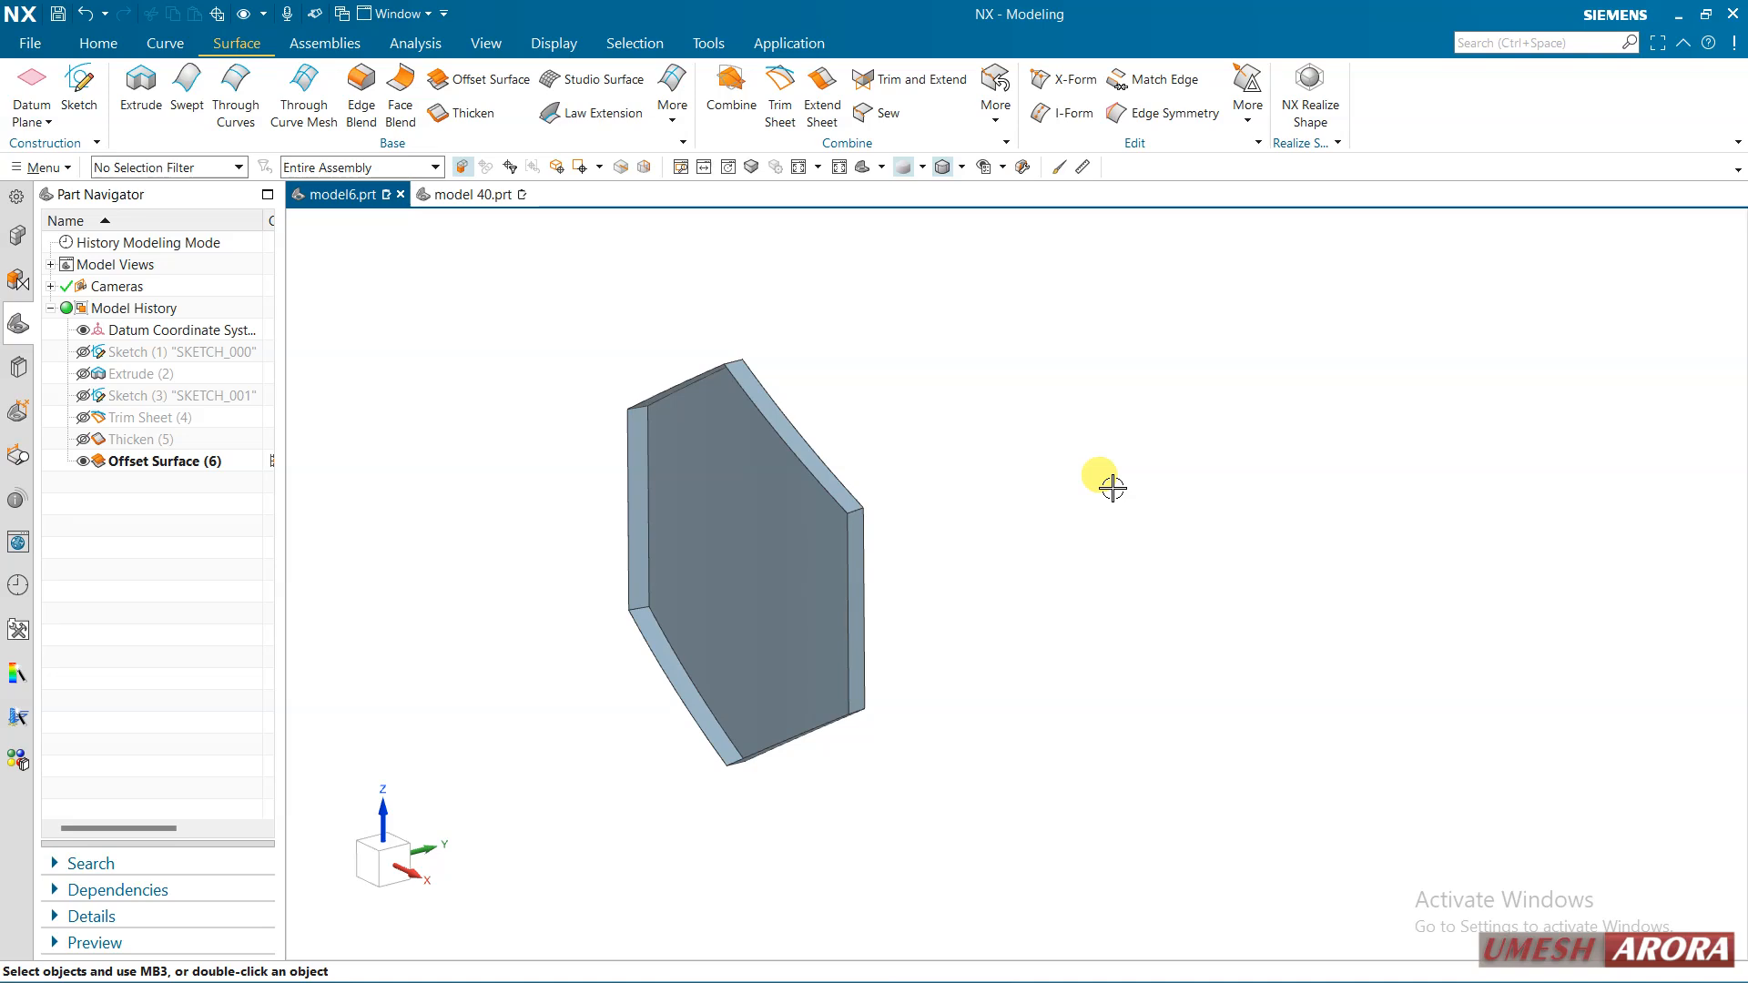
Make Thicken (5) the current feature and offset the solid's large front face outward by 3 mm as a new surface
{"action": "left_click", "coordinate": [181, 441]}
{"action": "right_click", "coordinate": [181, 441]}
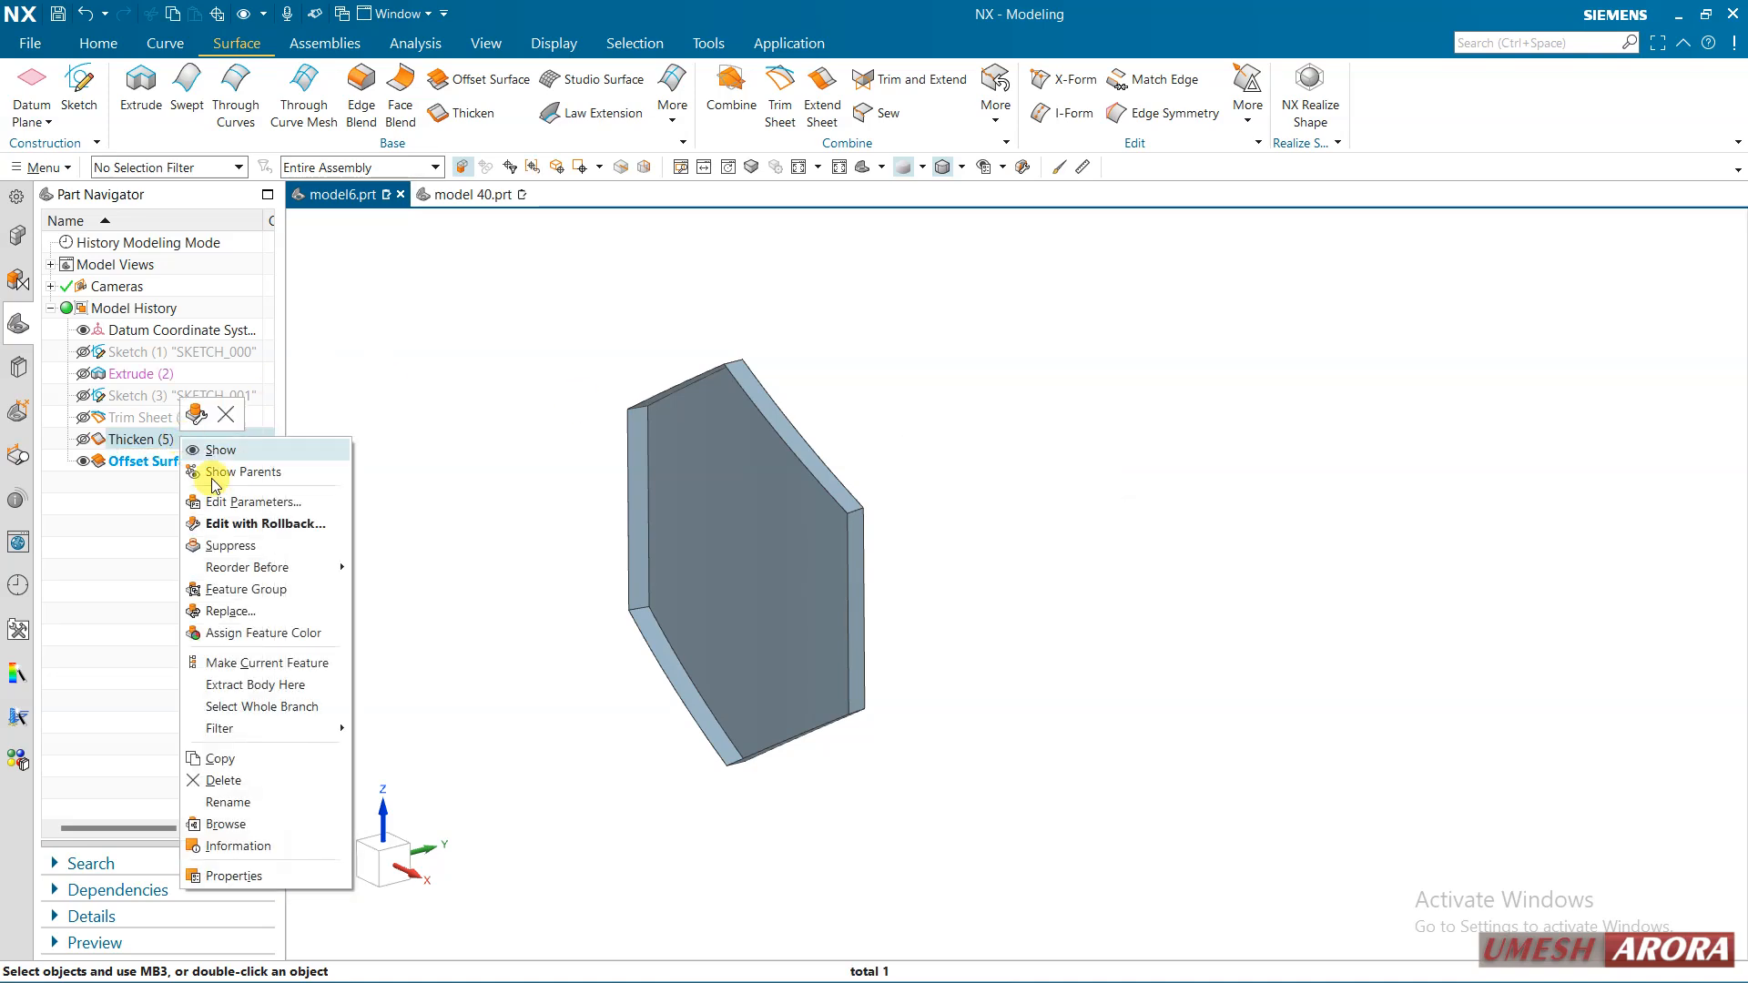
{"action": "left_click", "coordinate": [262, 666]}
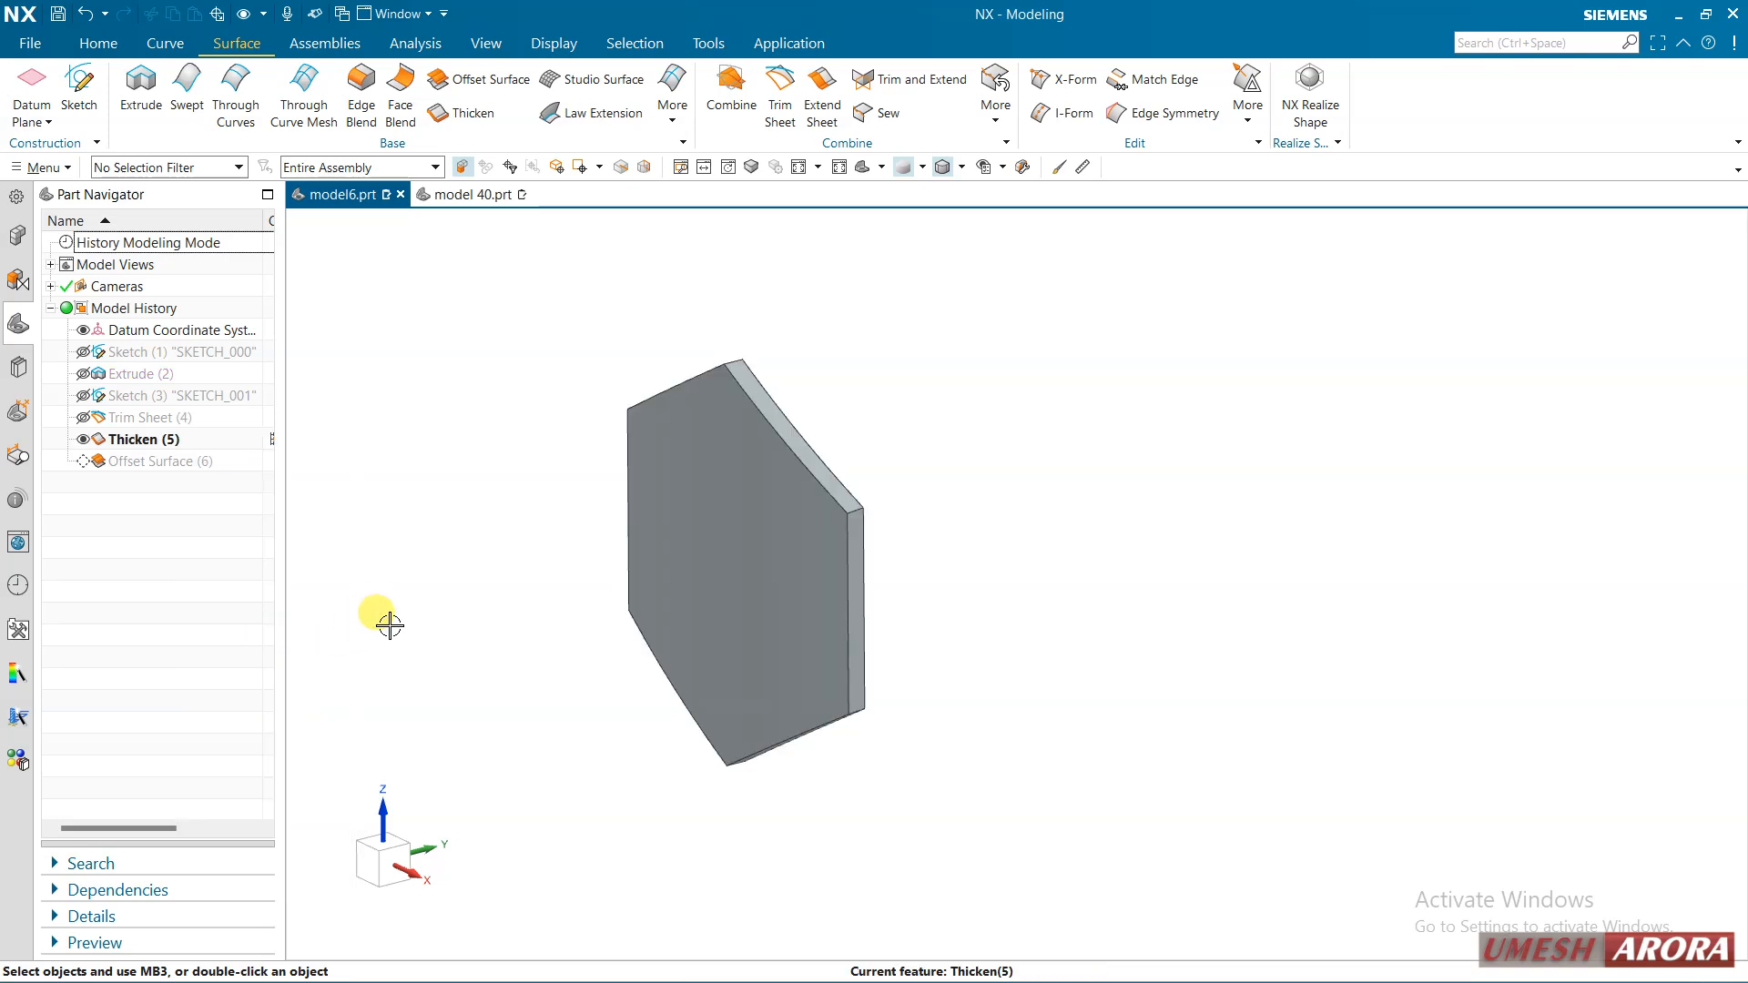
{"action": "left_click", "coordinate": [465, 79]}
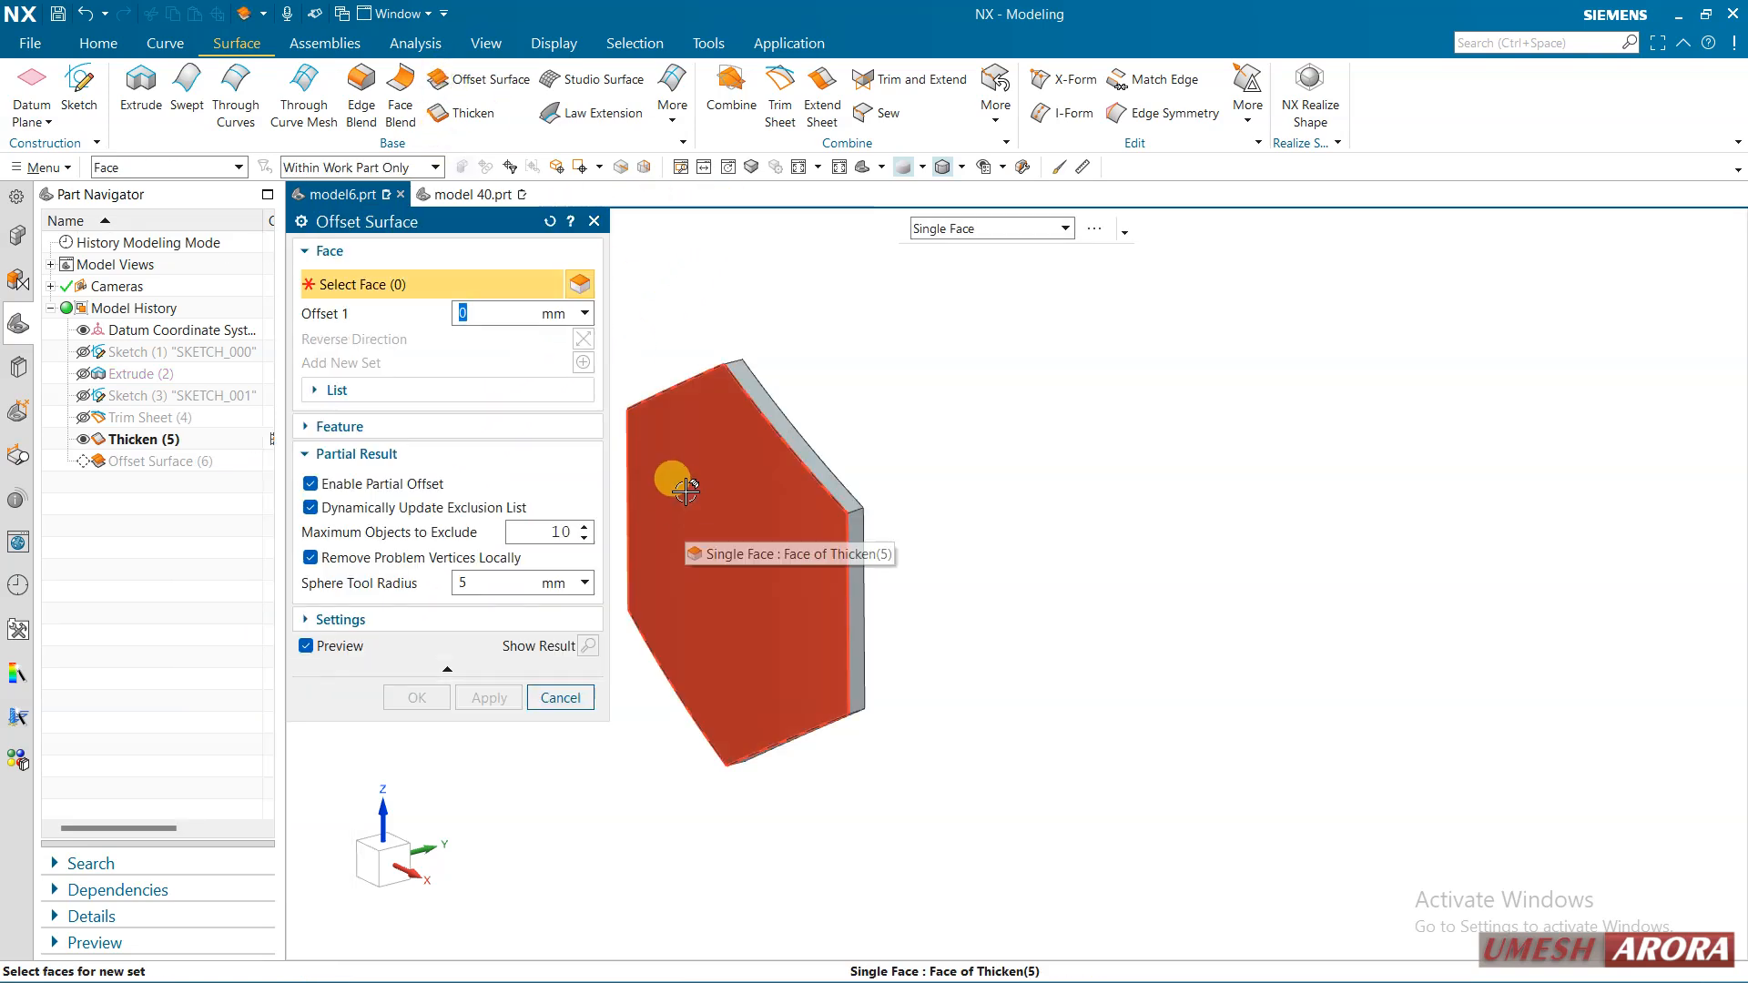
{"action": "left_click", "coordinate": [655, 500]}
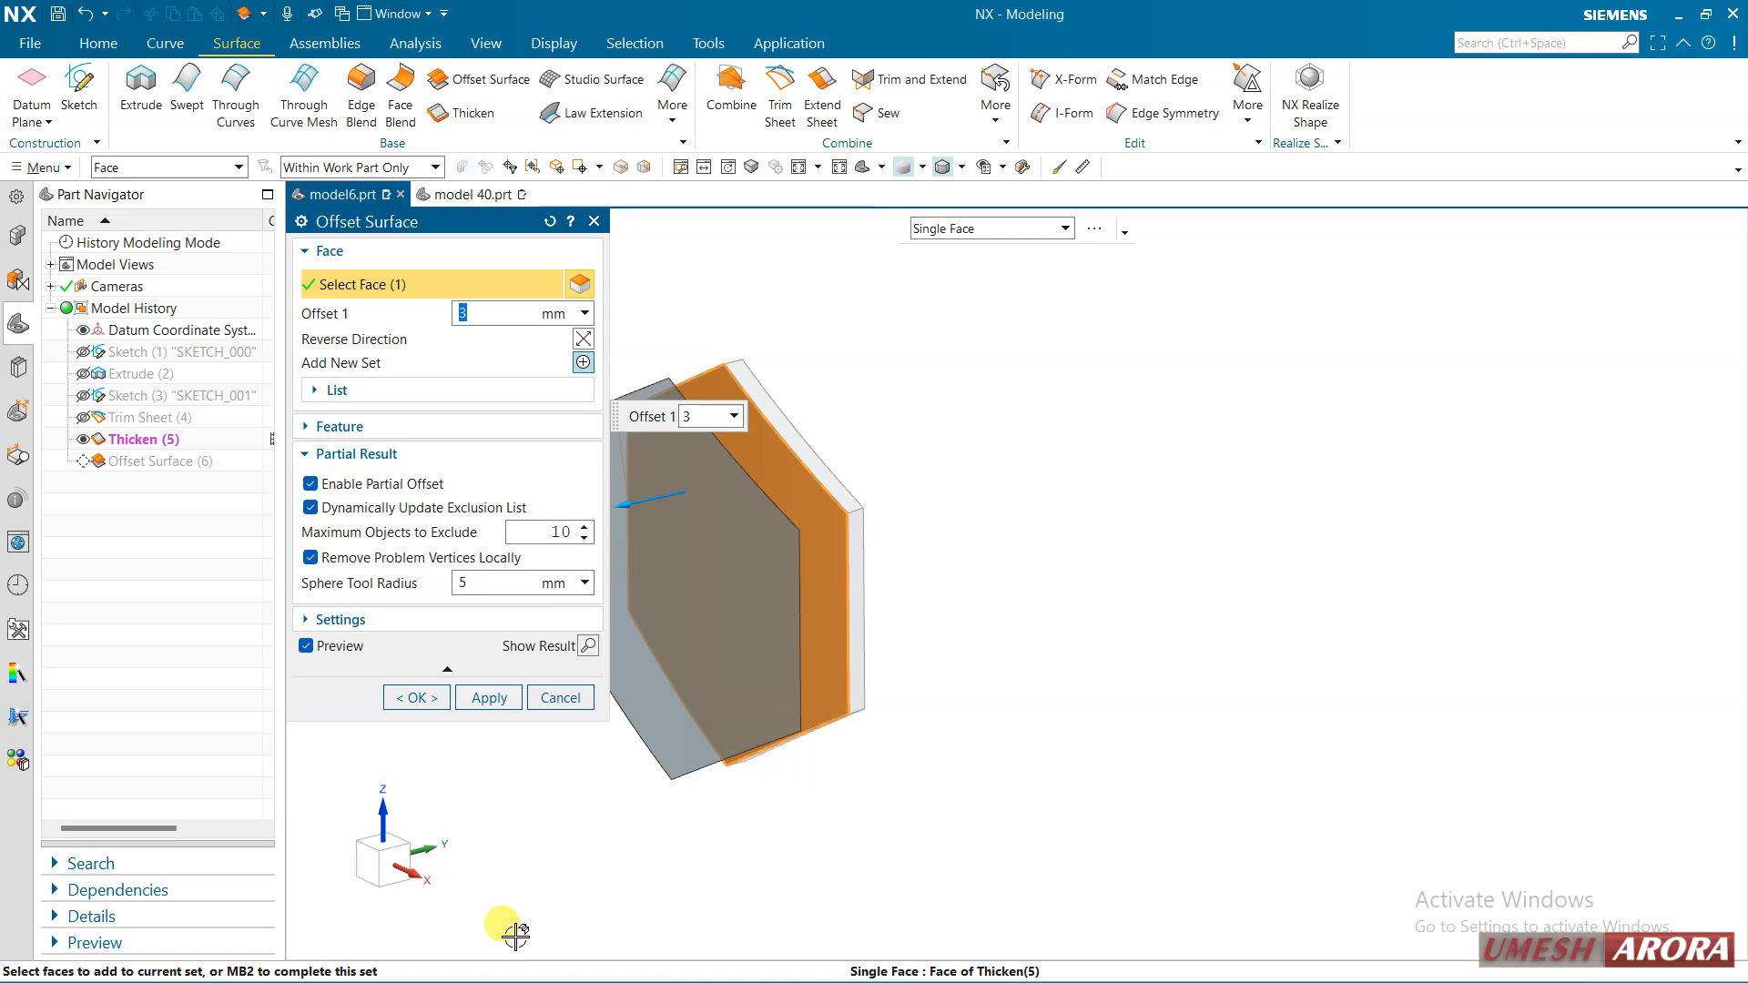
{"action": "left_click", "coordinate": [422, 702]}
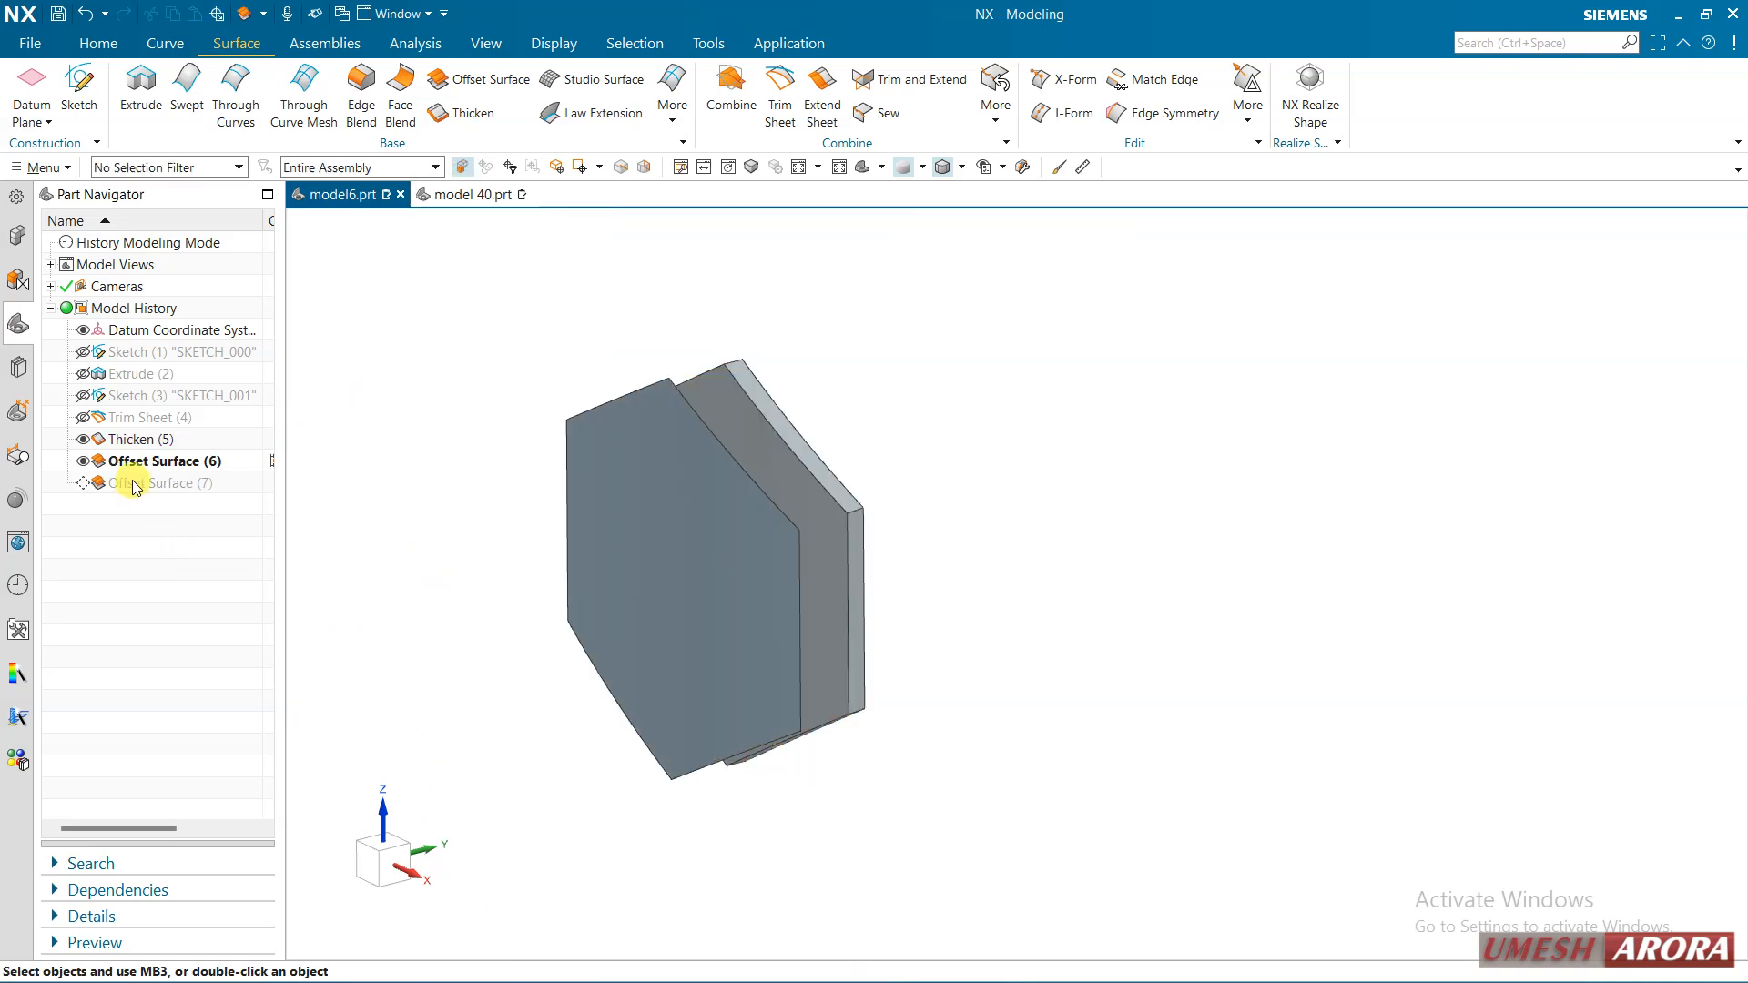
Make Offset Surface (7) the current feature and hide the Thicken (5) solid again
{"action": "right_click", "coordinate": [133, 487]}
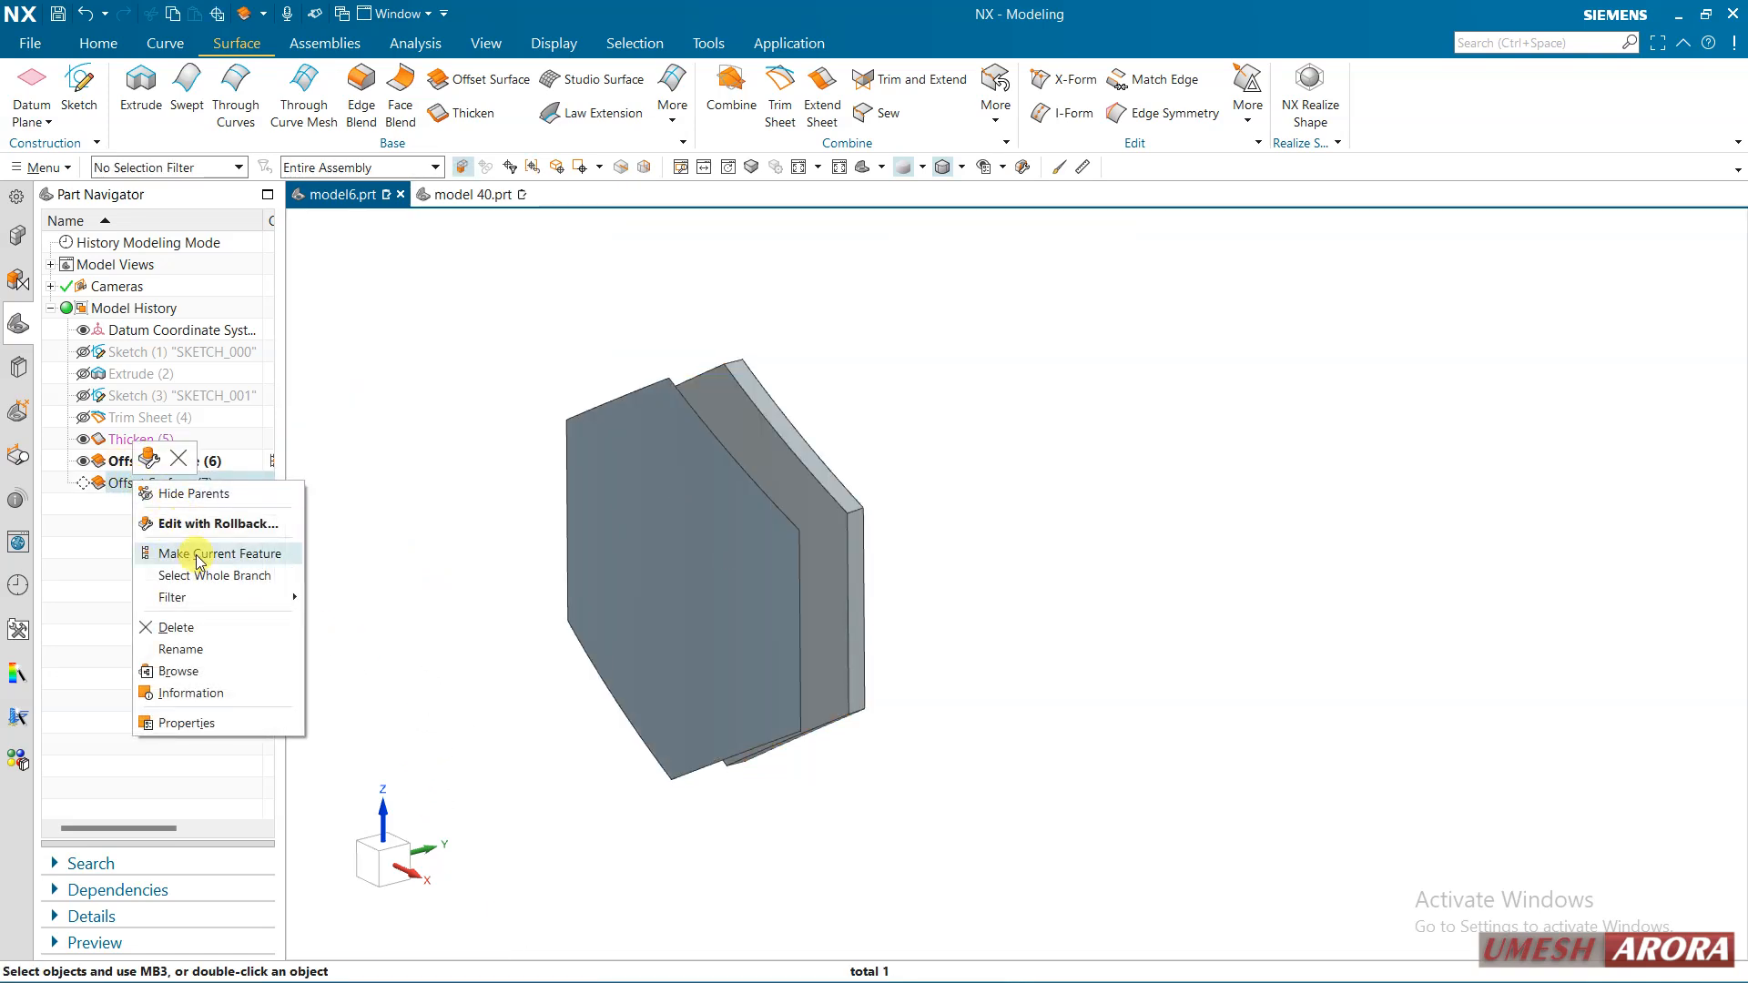
{"action": "left_click", "coordinate": [198, 553]}
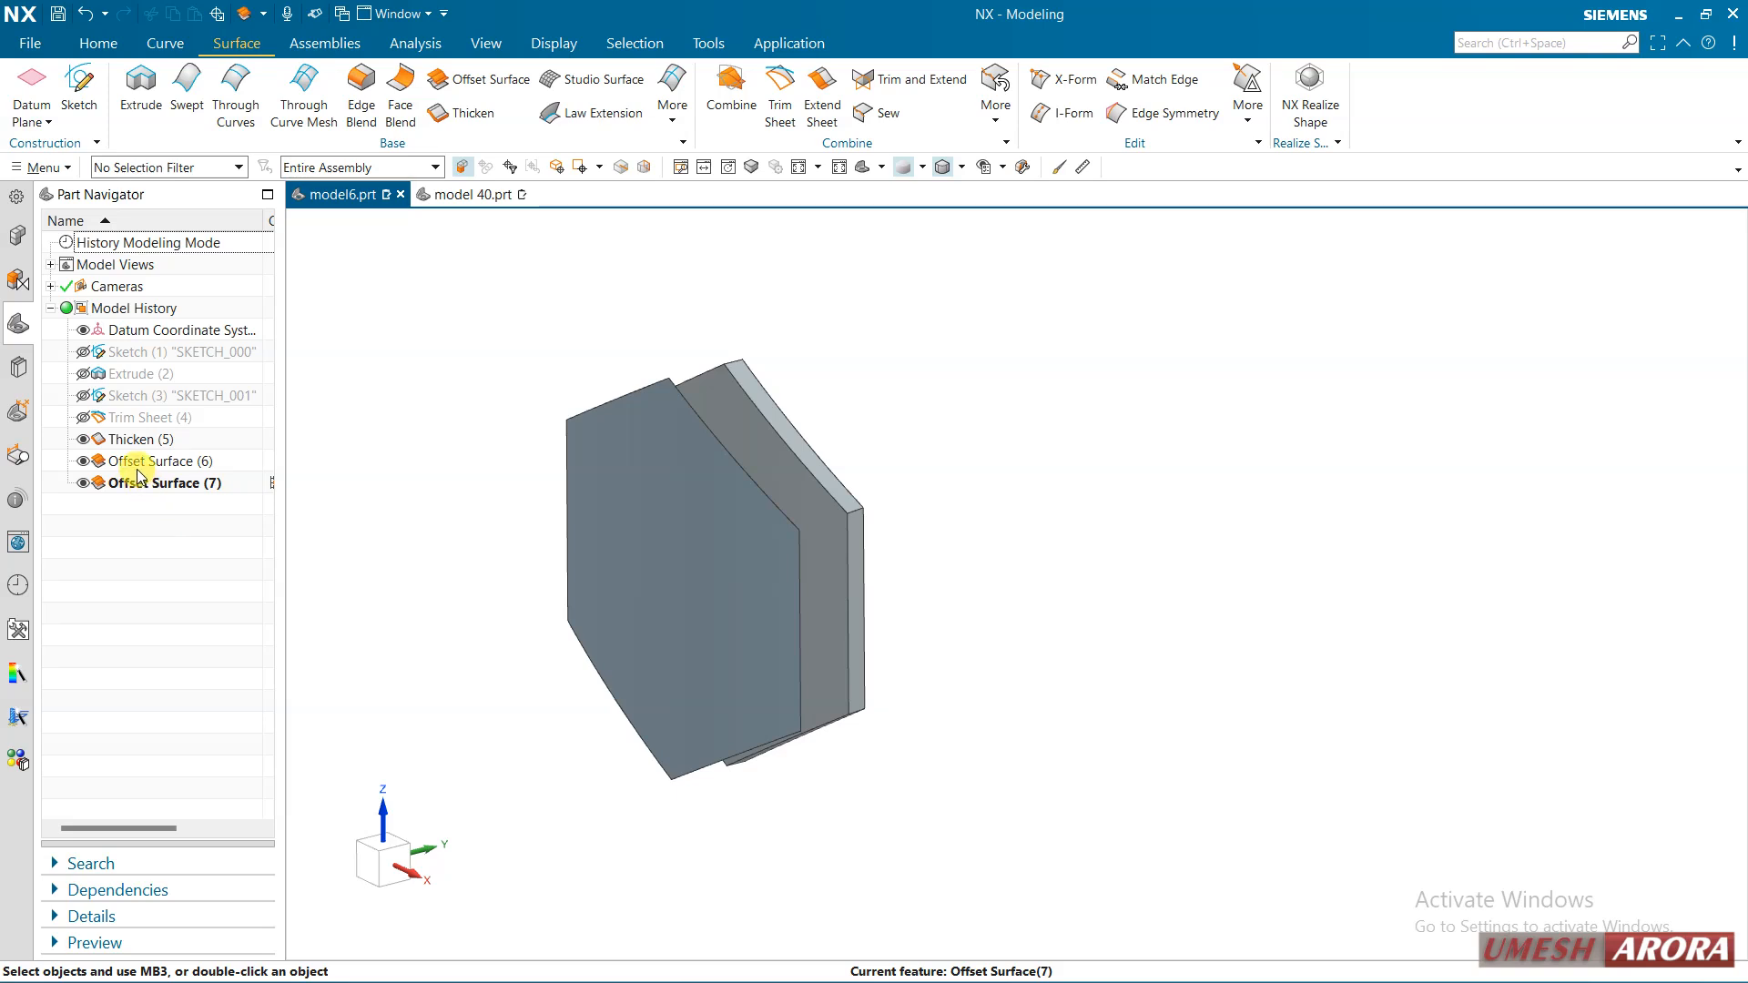
{"action": "left_click", "coordinate": [132, 439]}
{"action": "right_click", "coordinate": [132, 440]}
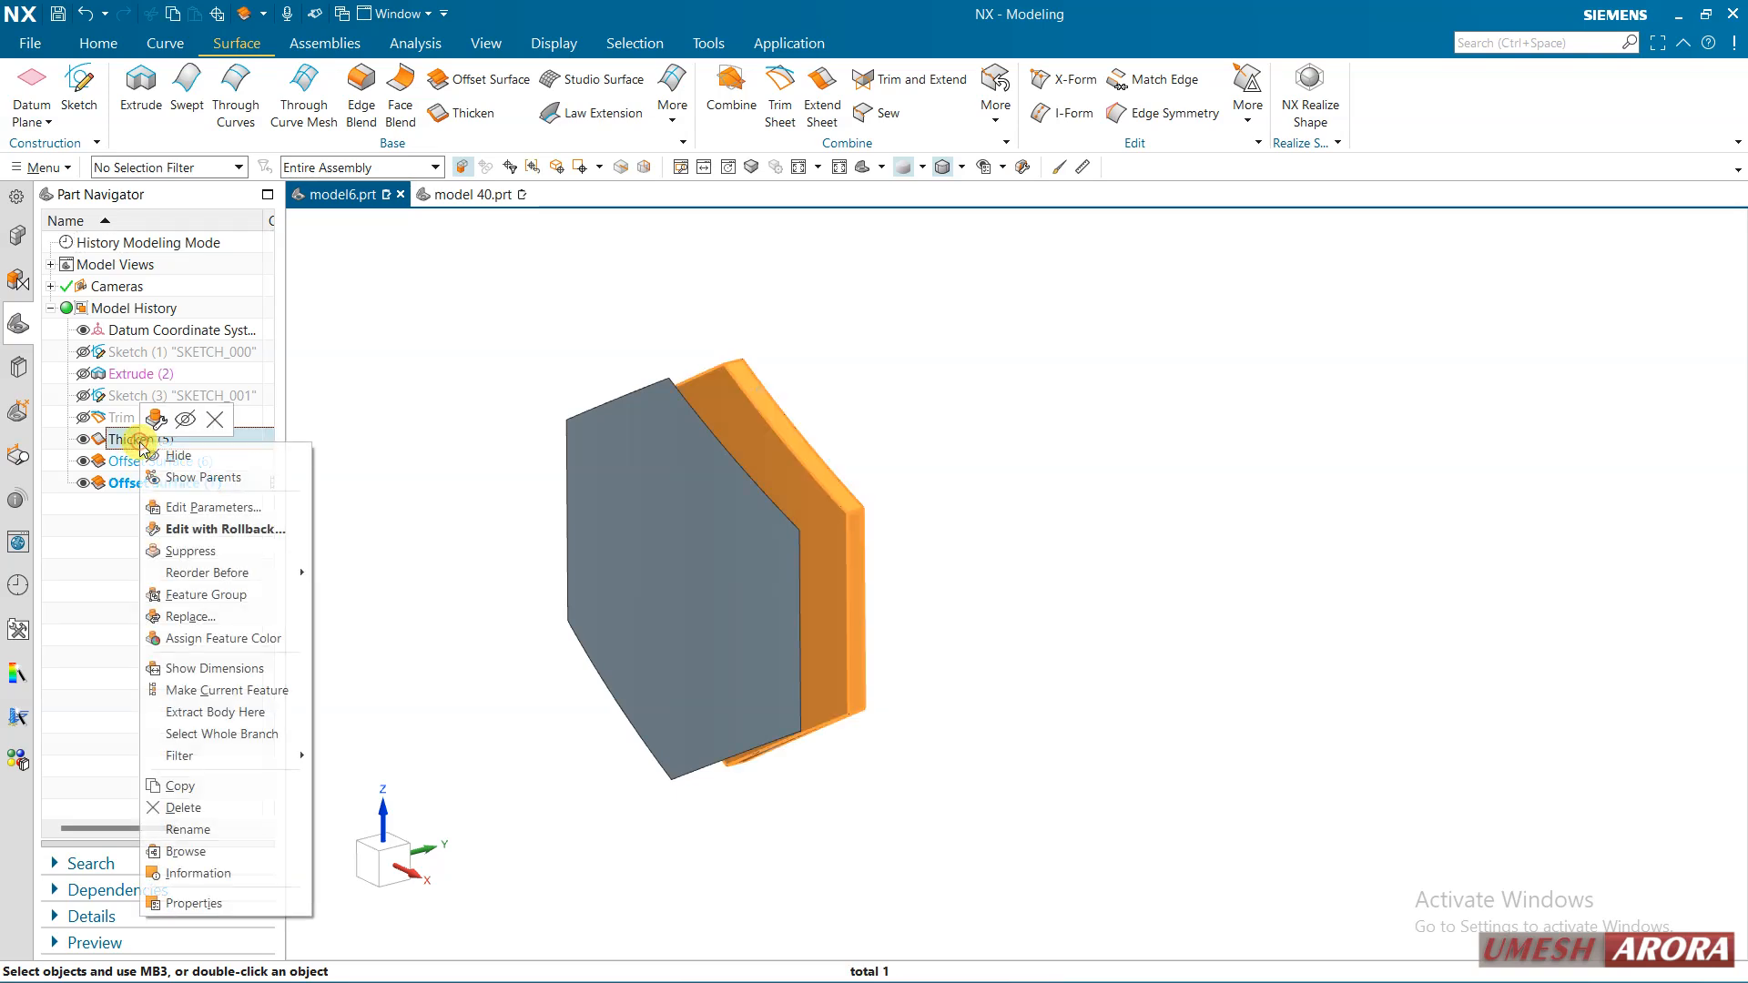
{"action": "left_click", "coordinate": [173, 460]}
{"action": "mouse_move", "coordinate": [954, 597]}
{"action": "middle_mouse_down"}
{"action": "mouse_move", "coordinate": [1037, 553]}
{"action": "mouse_move", "coordinate": [916, 604]}
{"action": "mouse_move", "coordinate": [883, 648]}
{"action": "mouse_move", "coordinate": [983, 605]}
{"action": "mouse_move", "coordinate": [965, 629]}
{"action": "middle_mouse_up"}
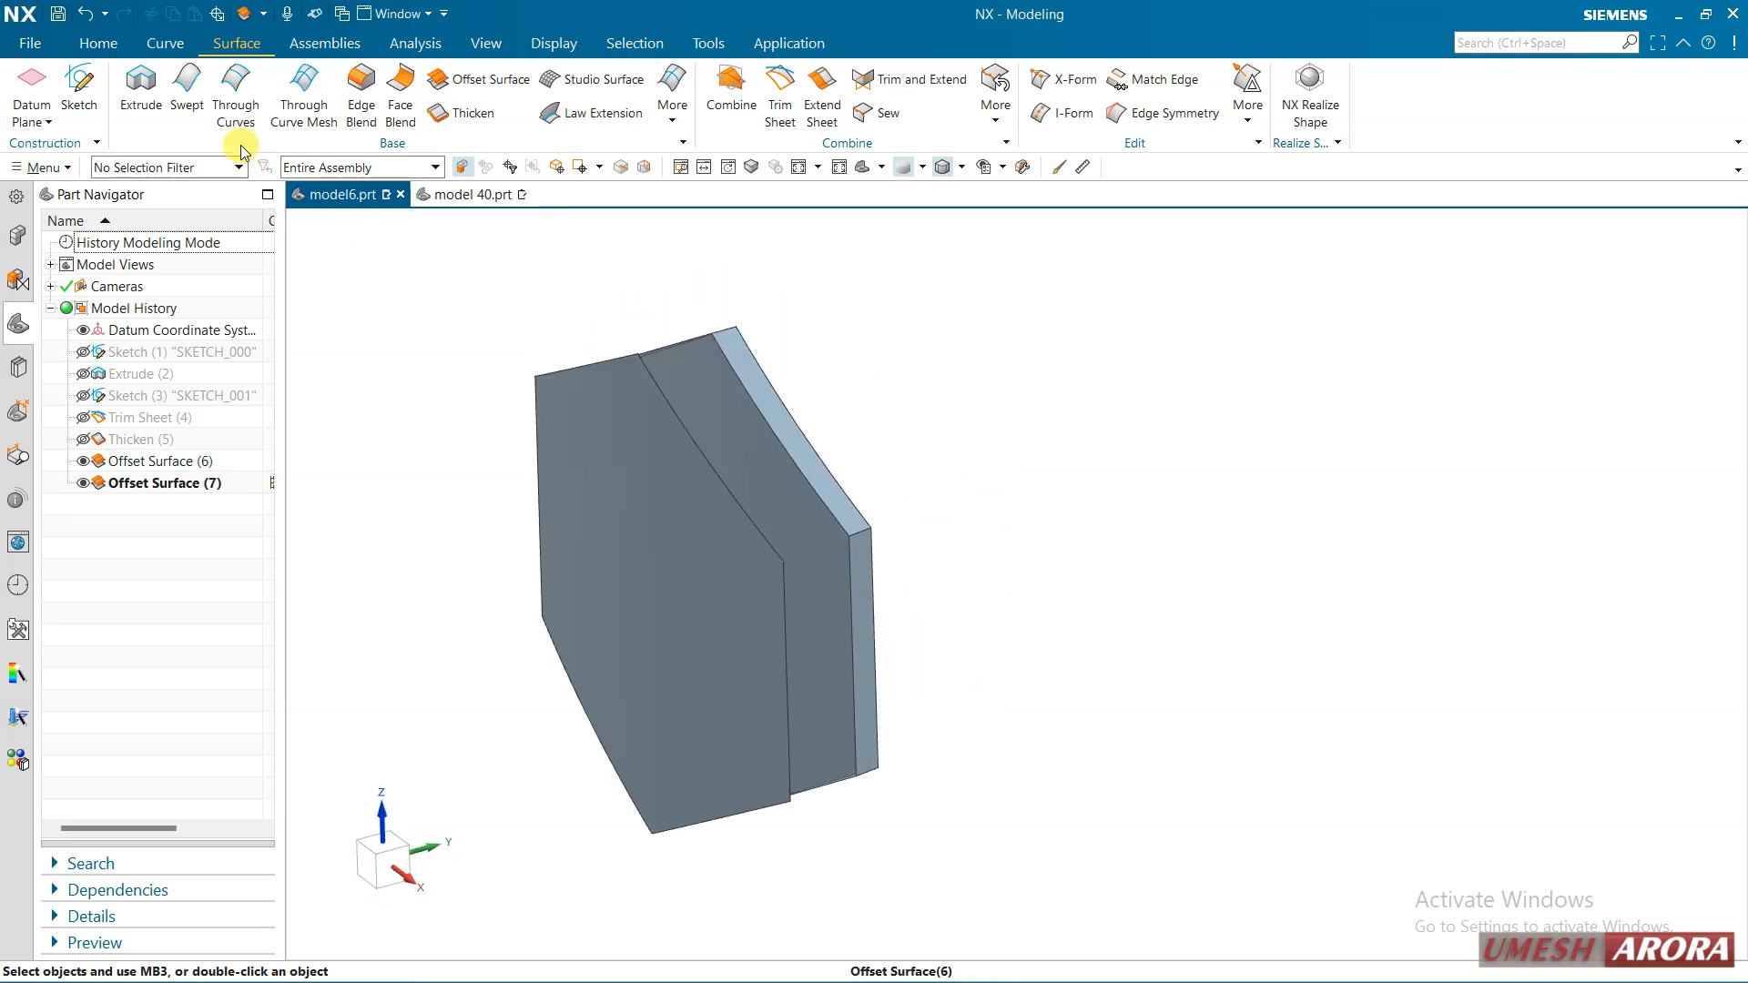
{"action": "left_click", "coordinate": [165, 43]}
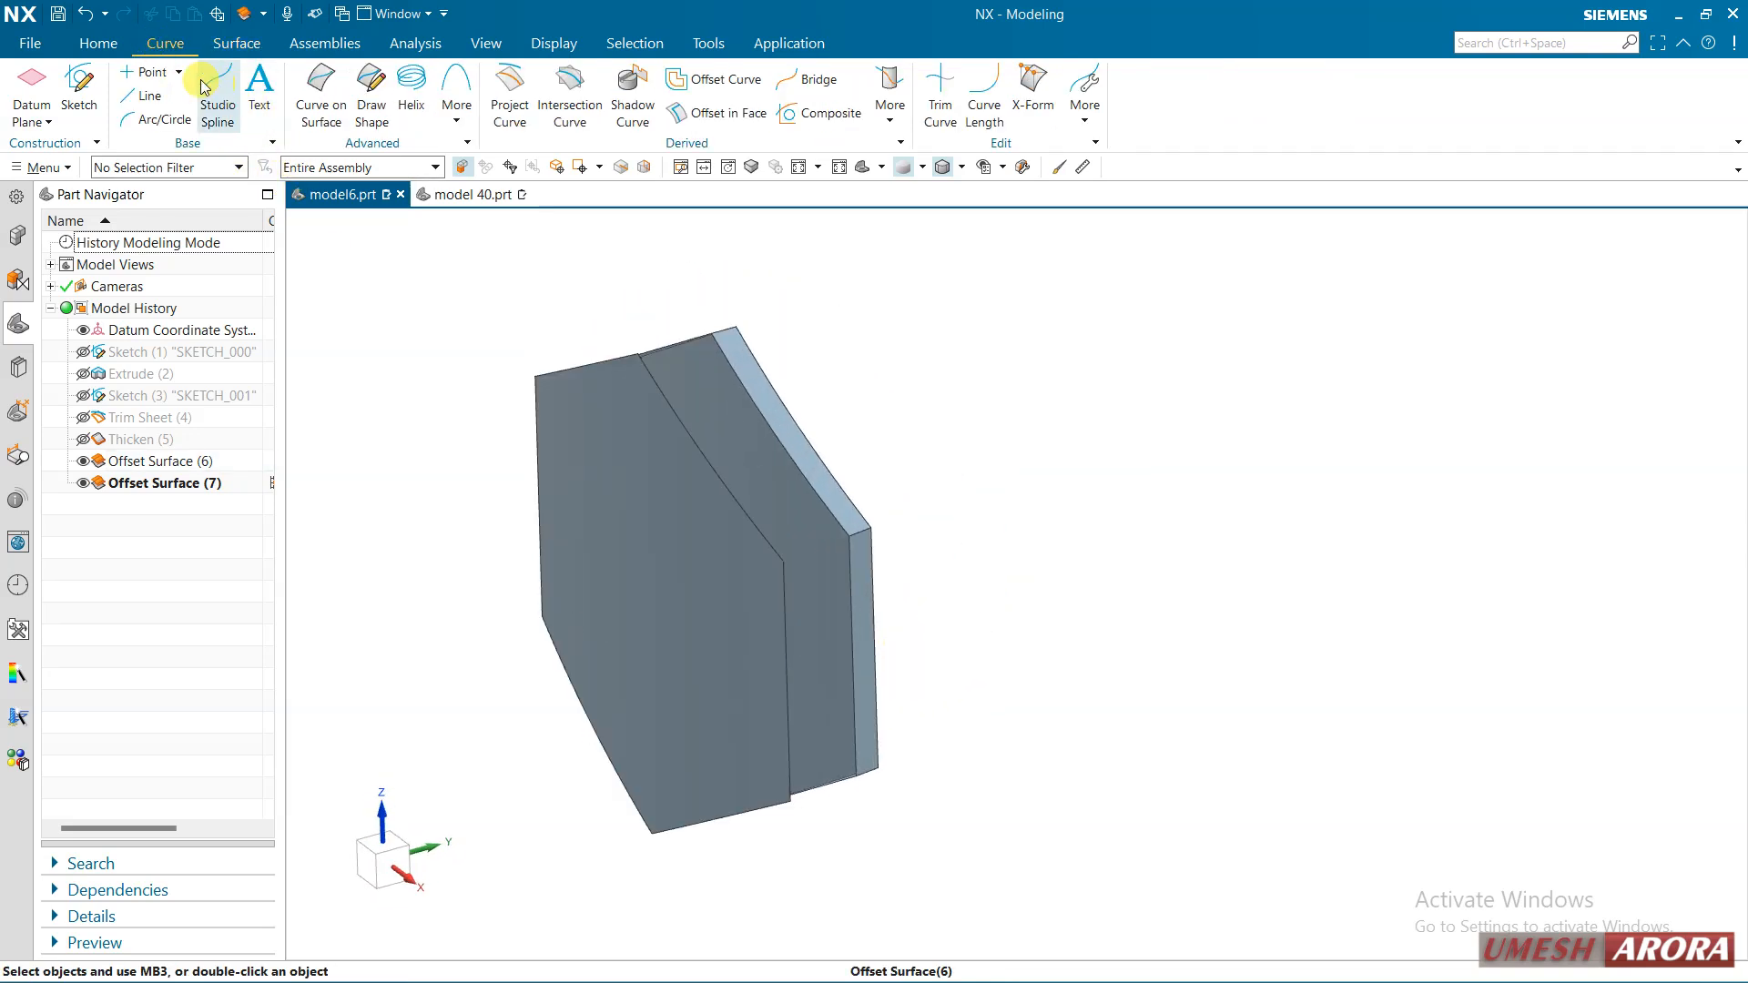
{"action": "left_click", "coordinate": [145, 71]}
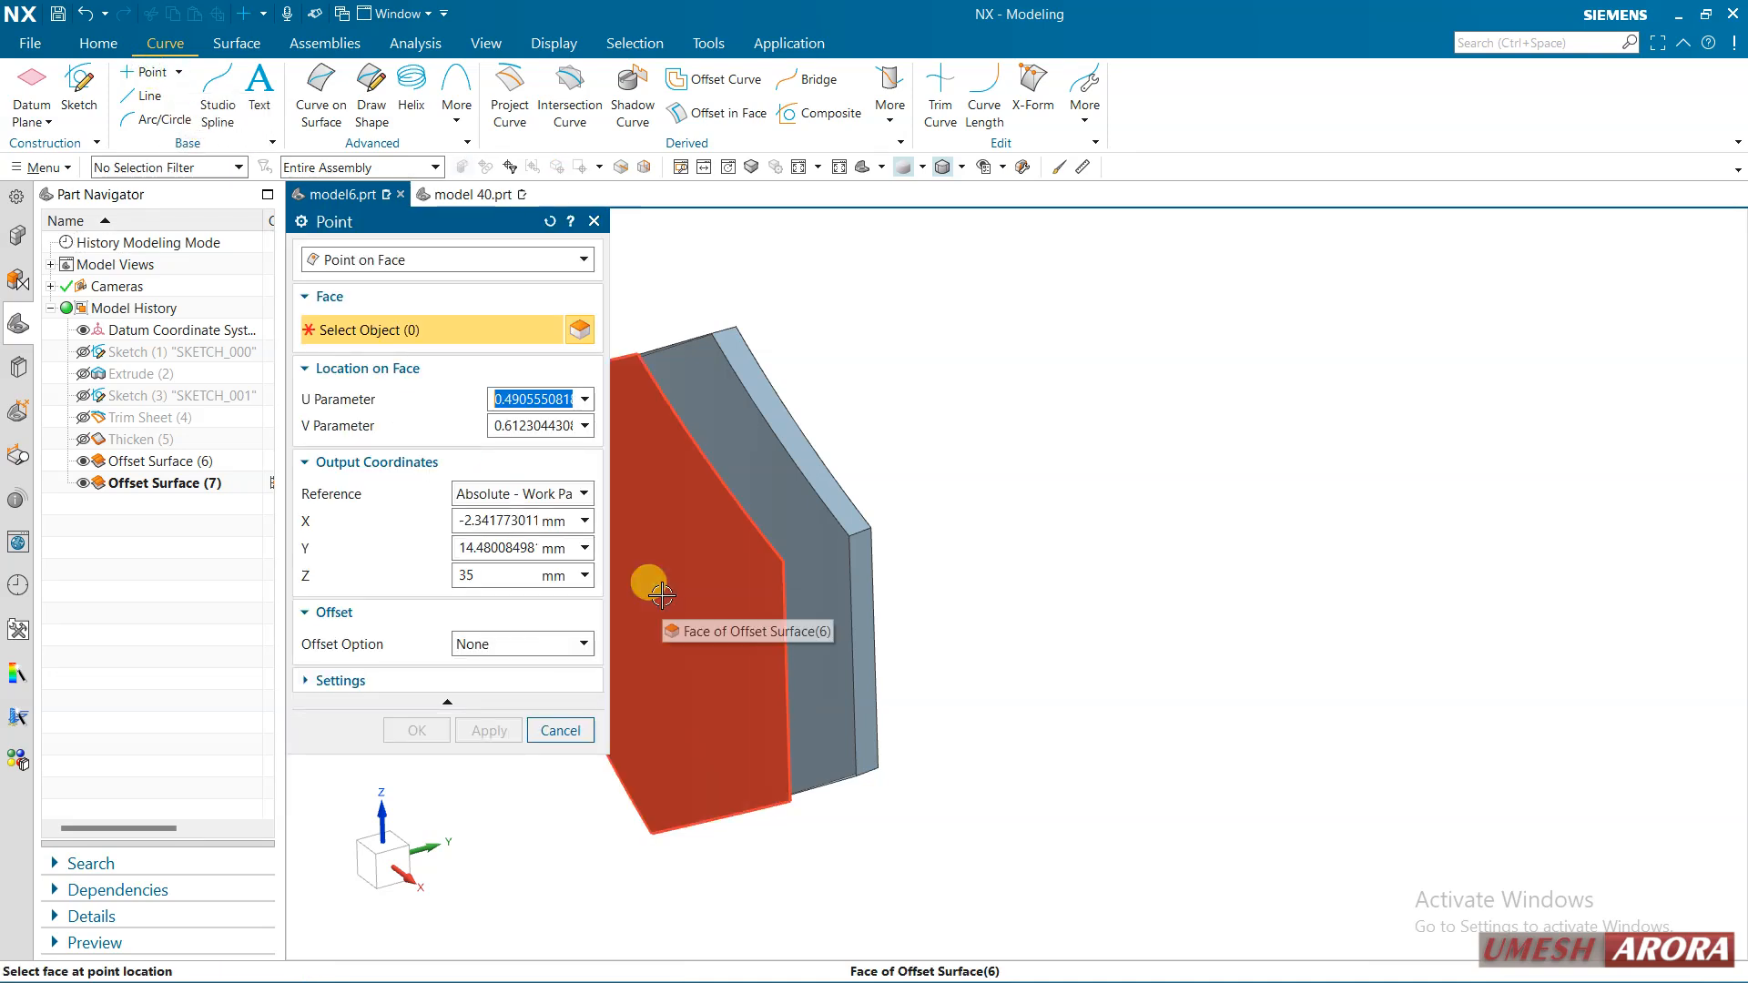
{"action": "middle_click_drag", "start_coordinate": [652, 577], "coordinate": [936, 495]}
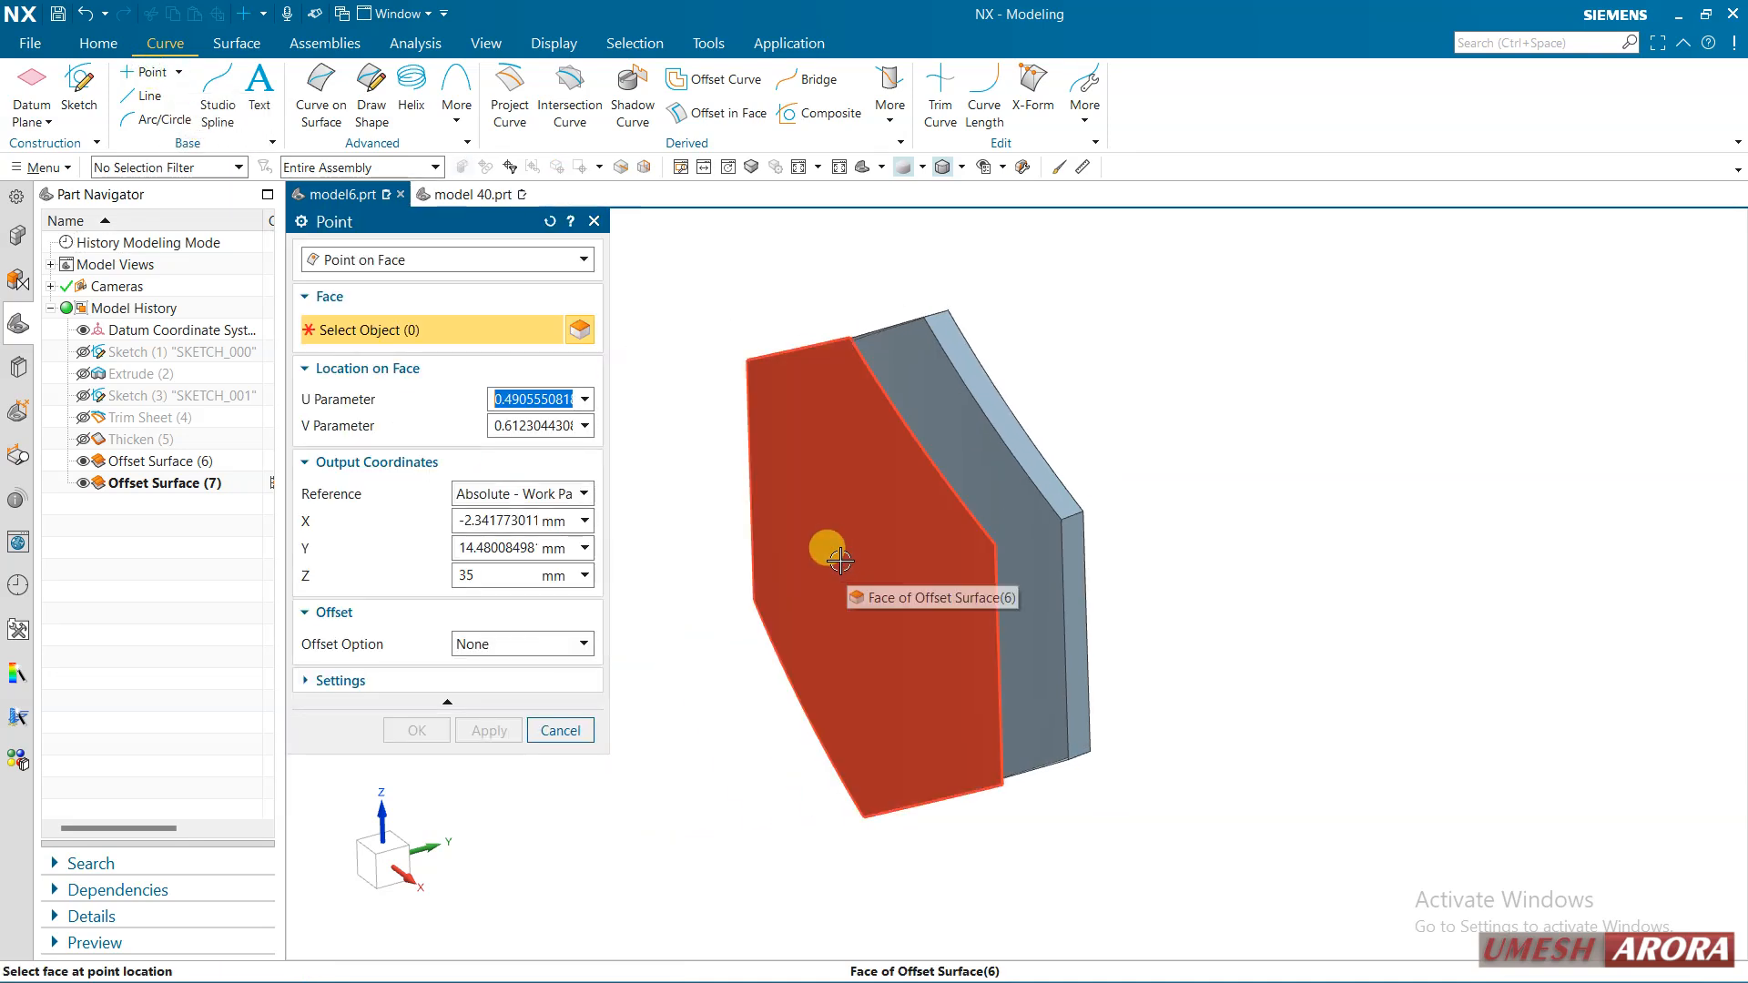
{"action": "left_click", "coordinate": [868, 583]}
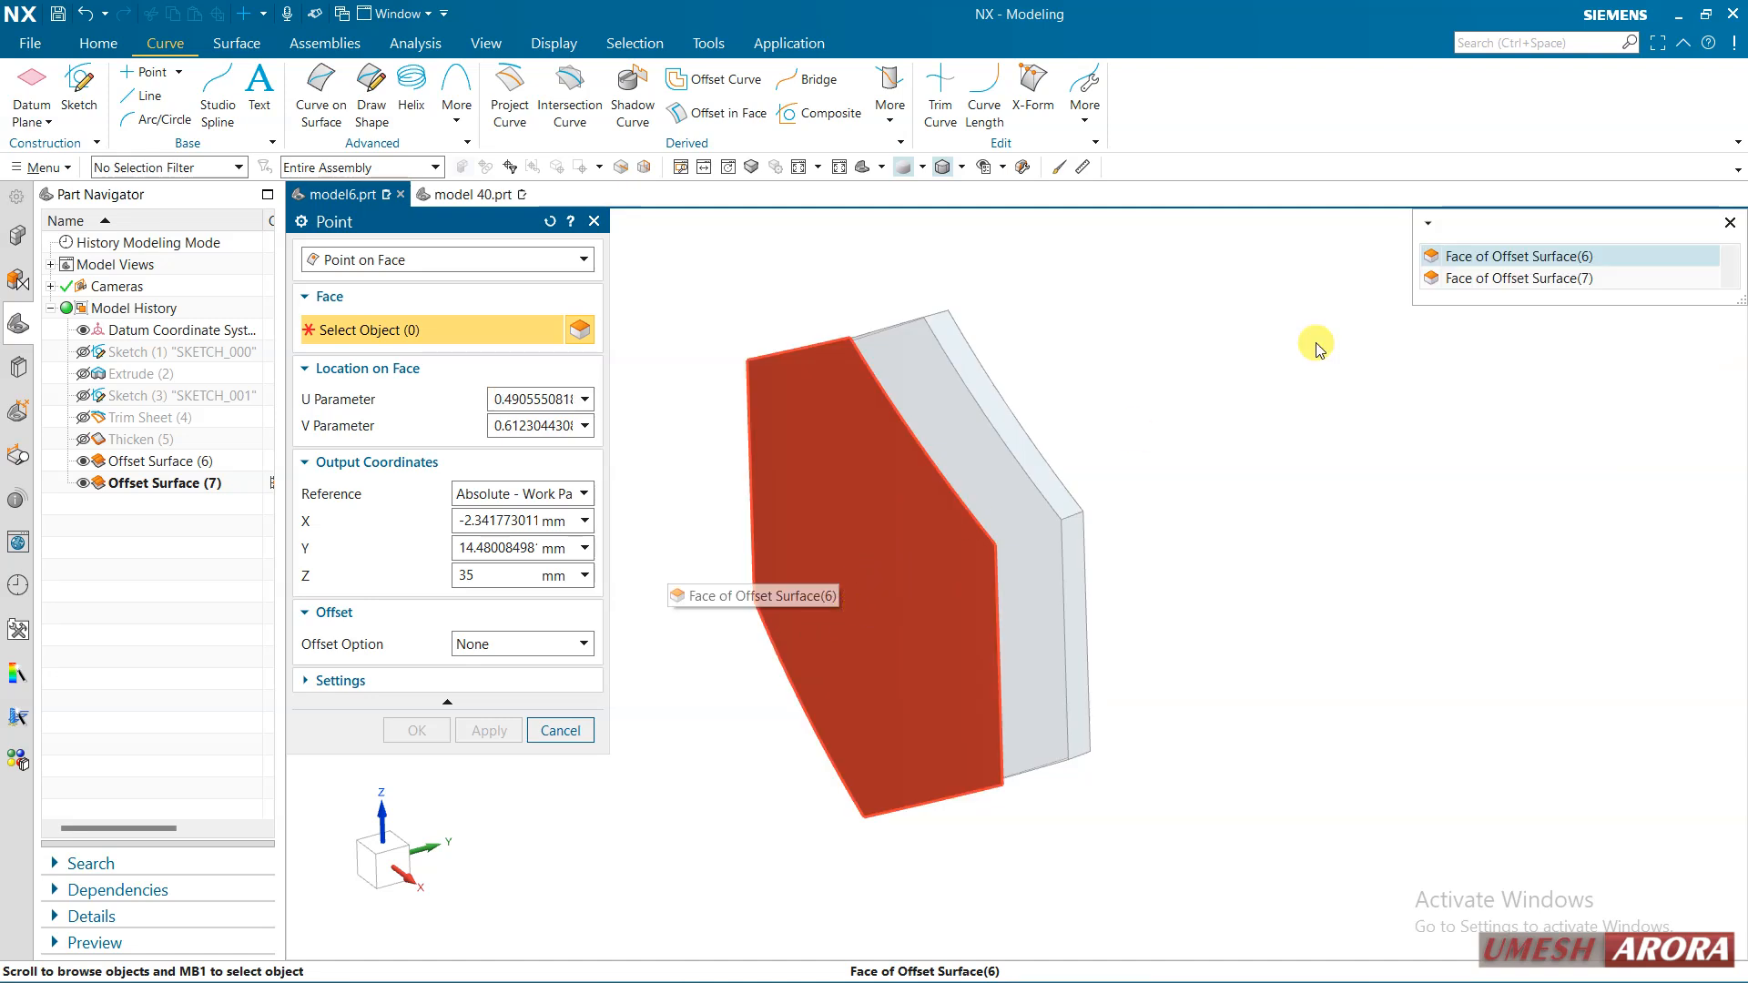
{"action": "left_click", "coordinate": [1456, 255]}
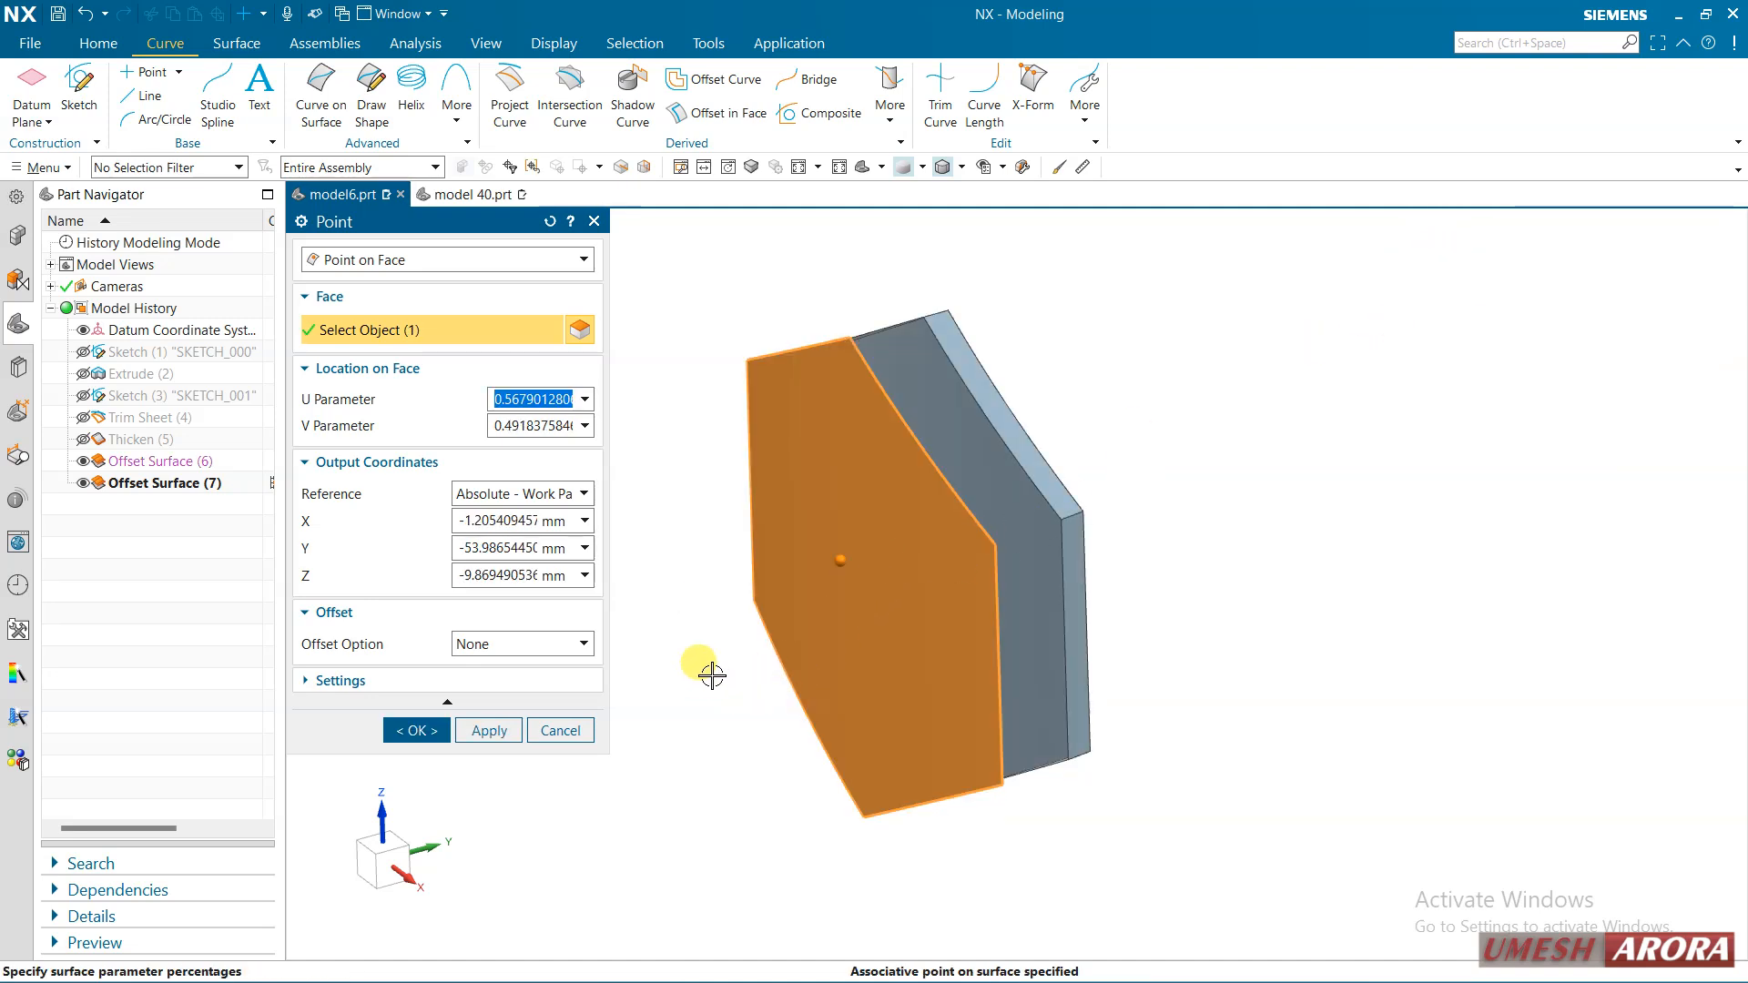
{"action": "middle_click_drag", "start_coordinate": [712, 676], "coordinate": [752, 742]}
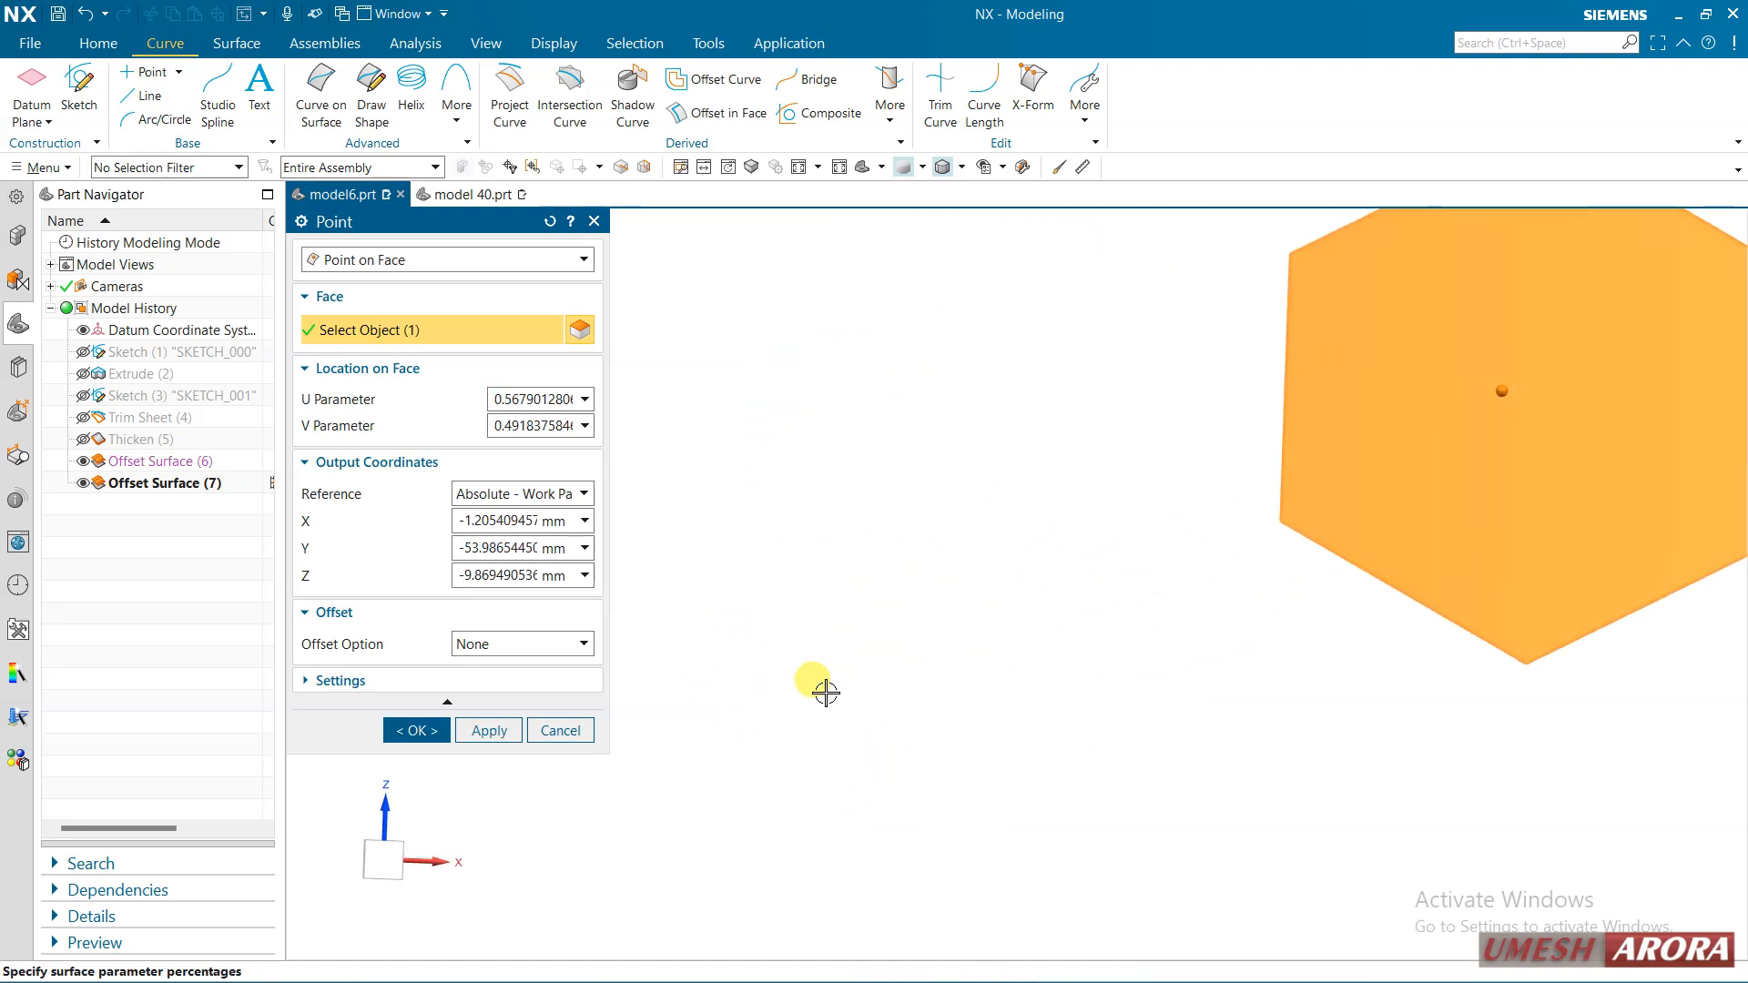
{"action": "key", "text": "ctrl+f"}
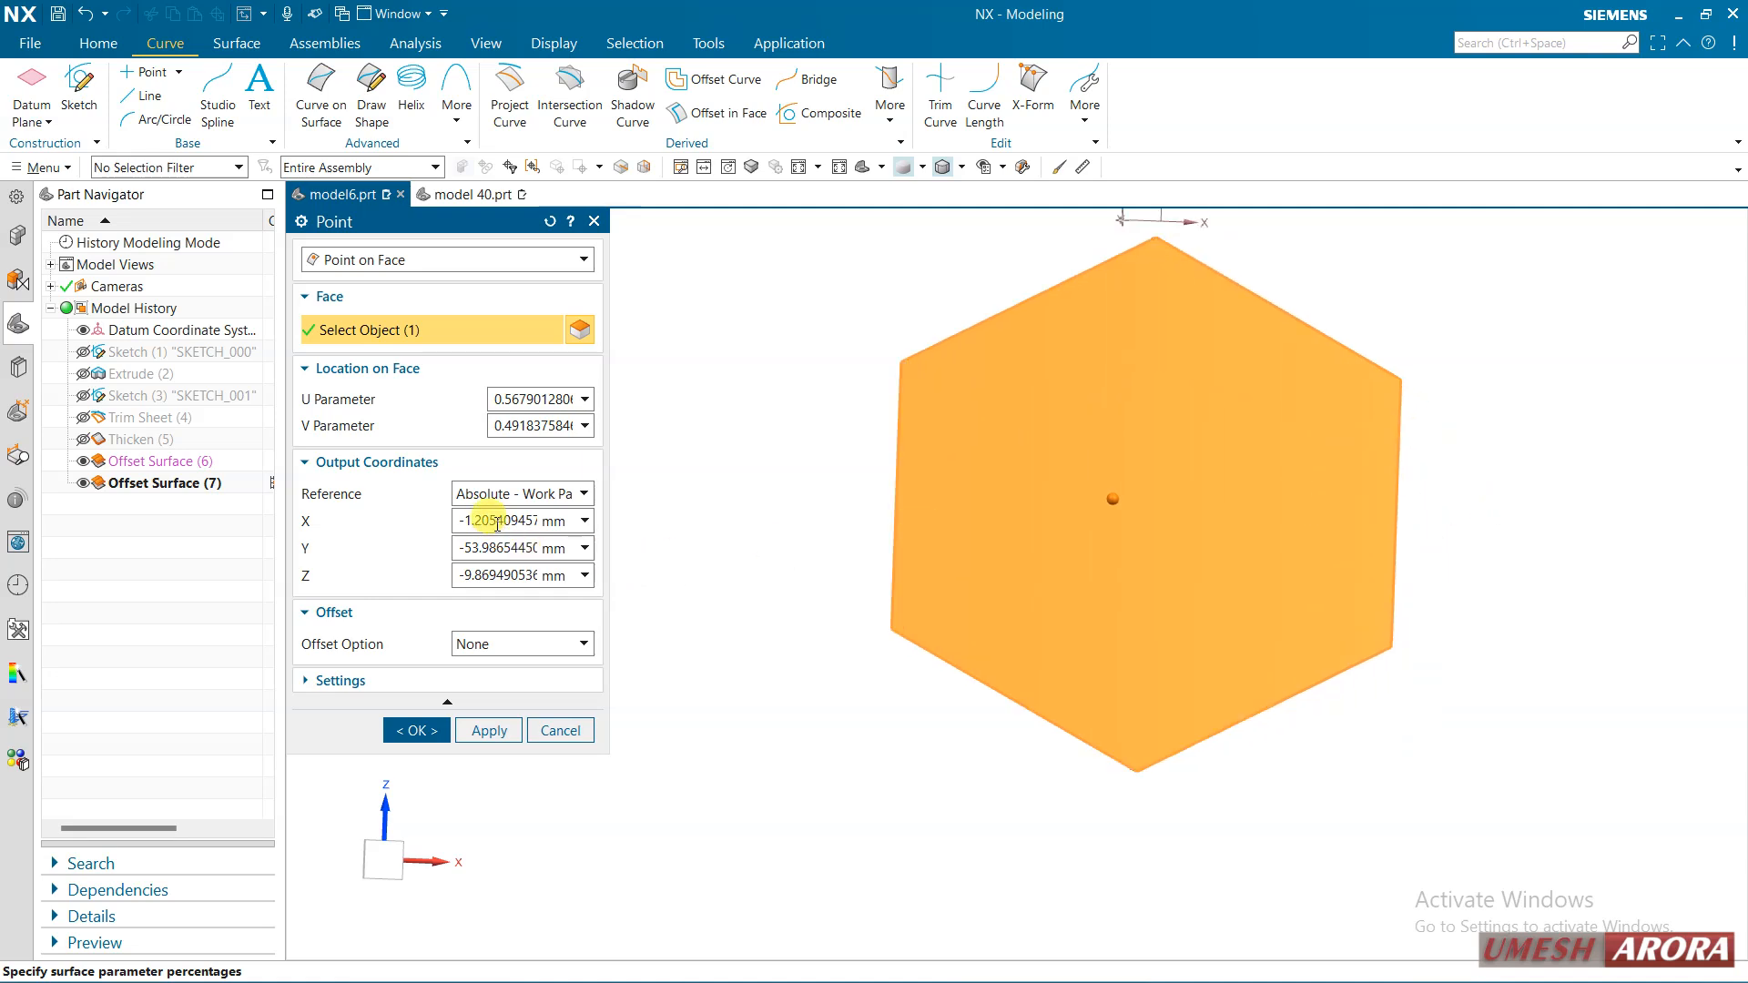
{"action": "left_click", "coordinate": [496, 547]}
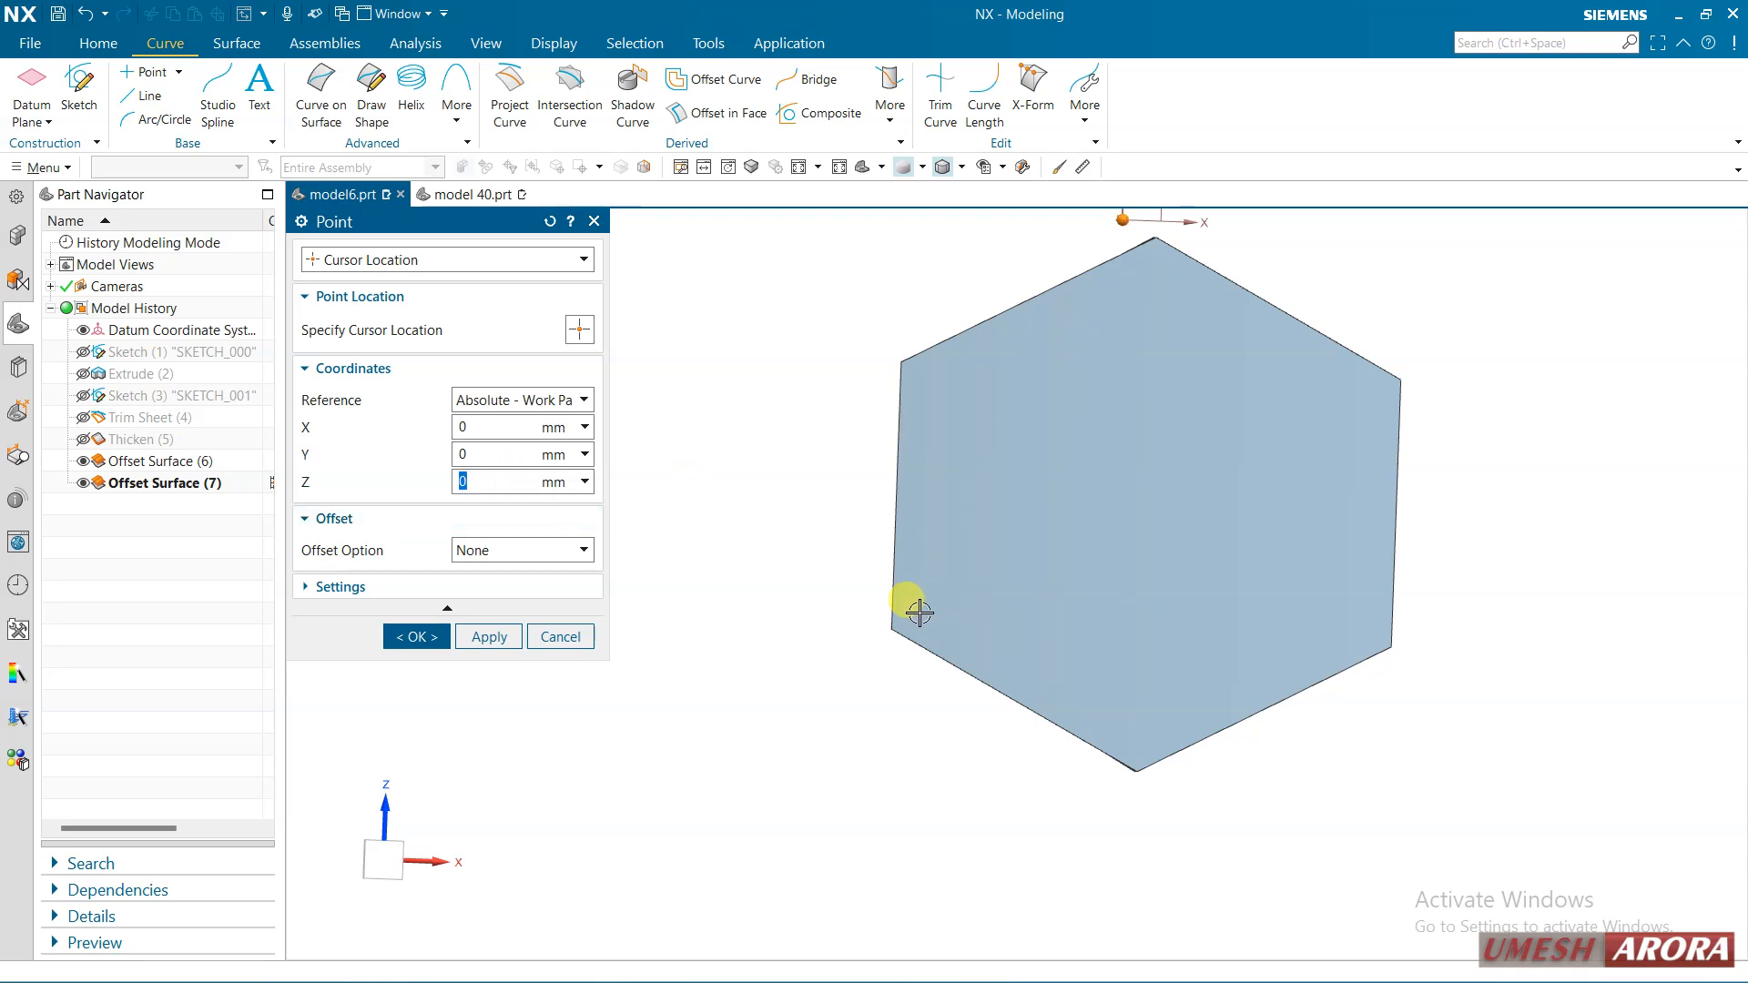
{"action": "middle_click_drag", "start_coordinate": [920, 613], "coordinate": [707, 648]}
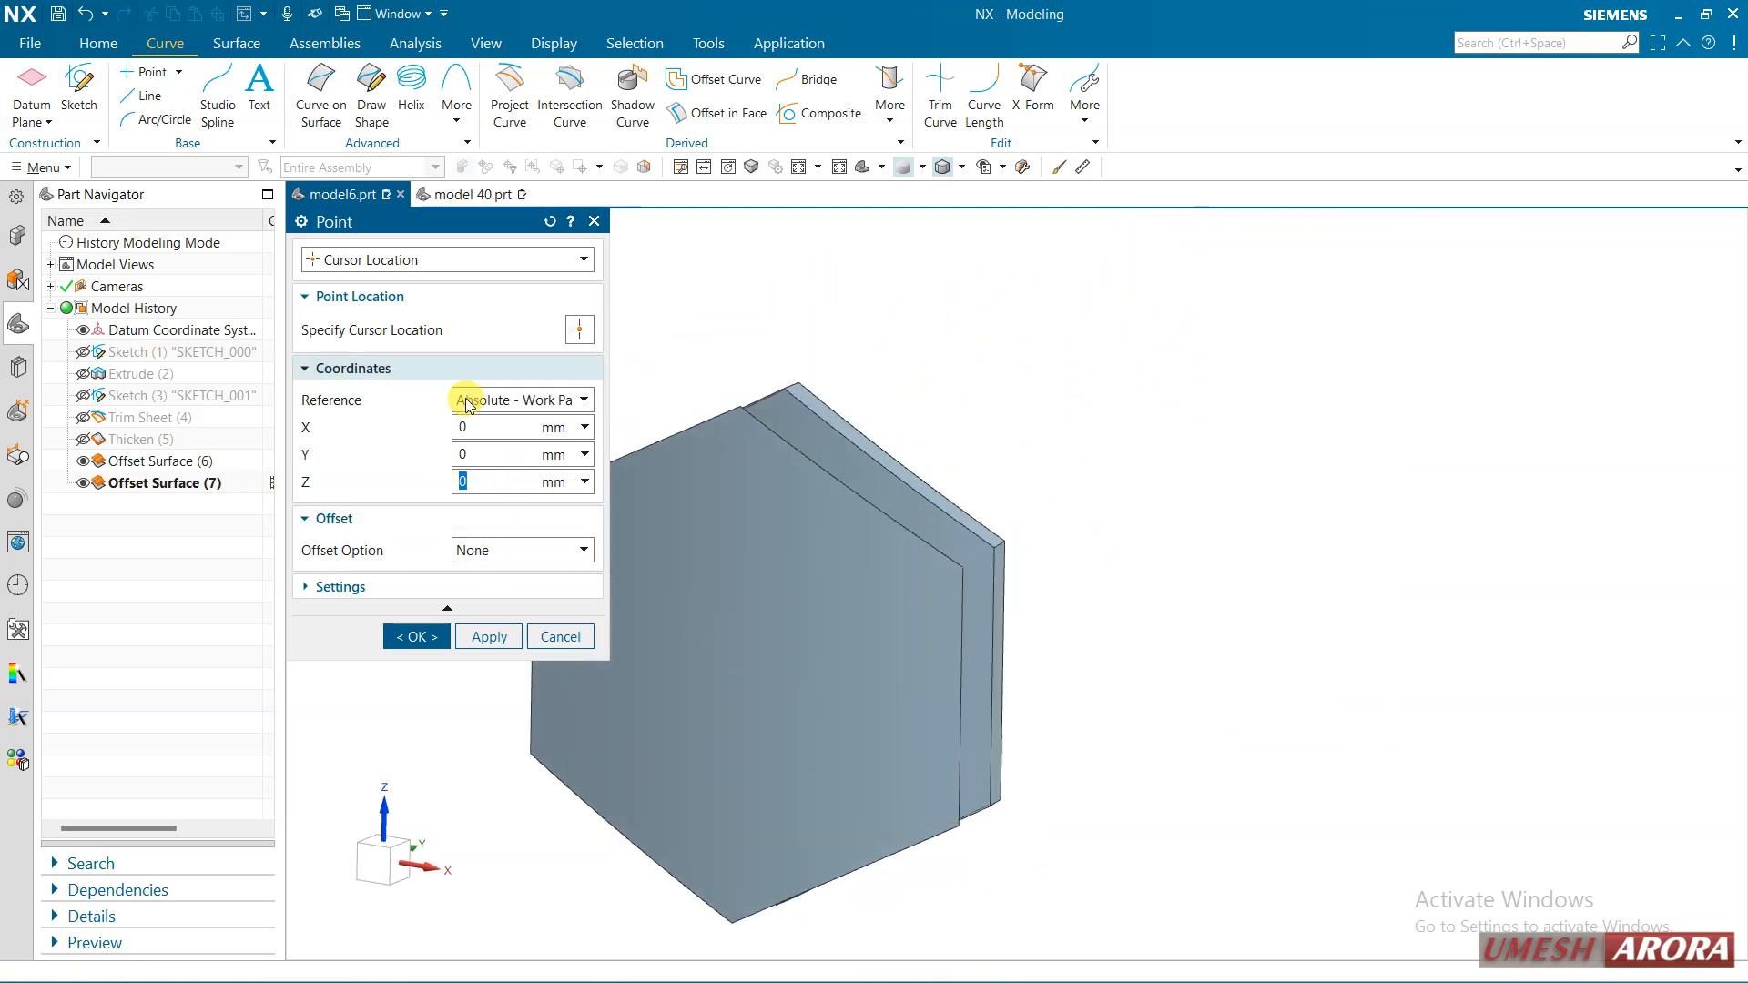
{"action": "left_click", "coordinate": [560, 637]}
Create an open two-point spline with Curve on Surface across the front offset hexagon face, joining its uppermost and lowermost corners
{"action": "middle_click_drag", "start_coordinate": [1053, 419], "coordinate": [1100, 418]}
{"action": "middle_click_drag", "start_coordinate": [655, 601], "coordinate": [741, 507], "text": "shift"}
{"action": "scroll", "coordinate": [735, 513], "scroll_direction": "up", "scroll_amount": 2}
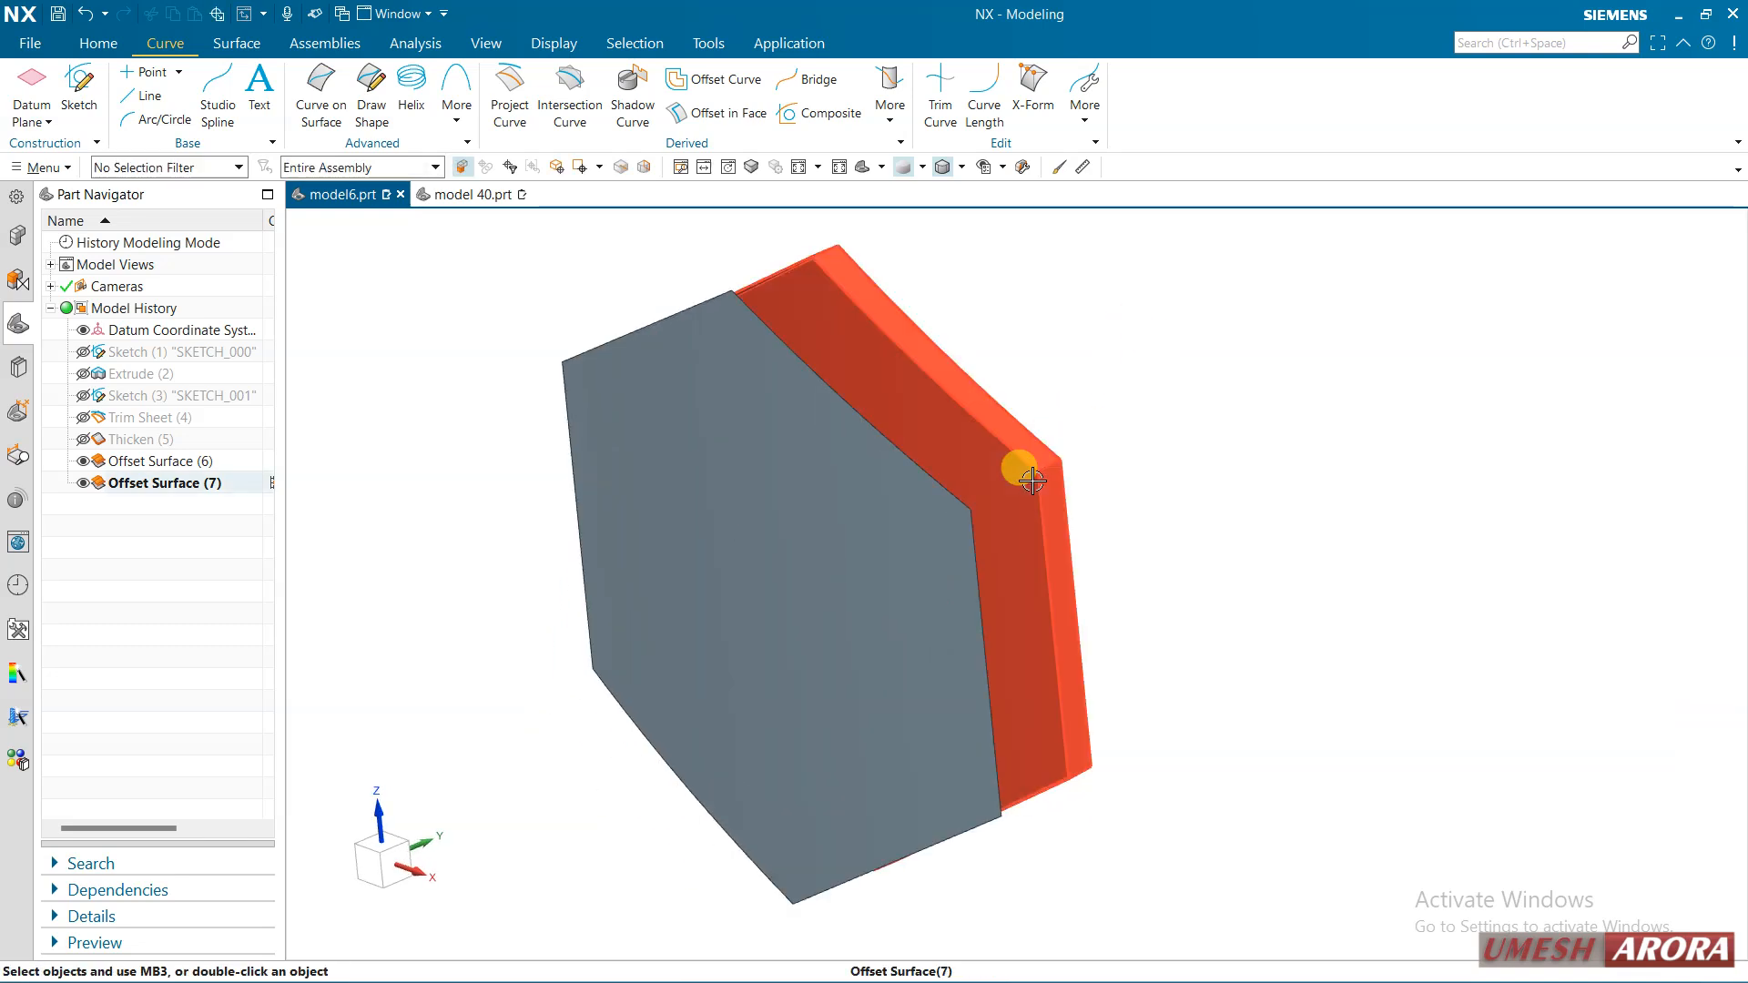
{"action": "middle_click_drag", "start_coordinate": [1031, 481], "coordinate": [1155, 516]}
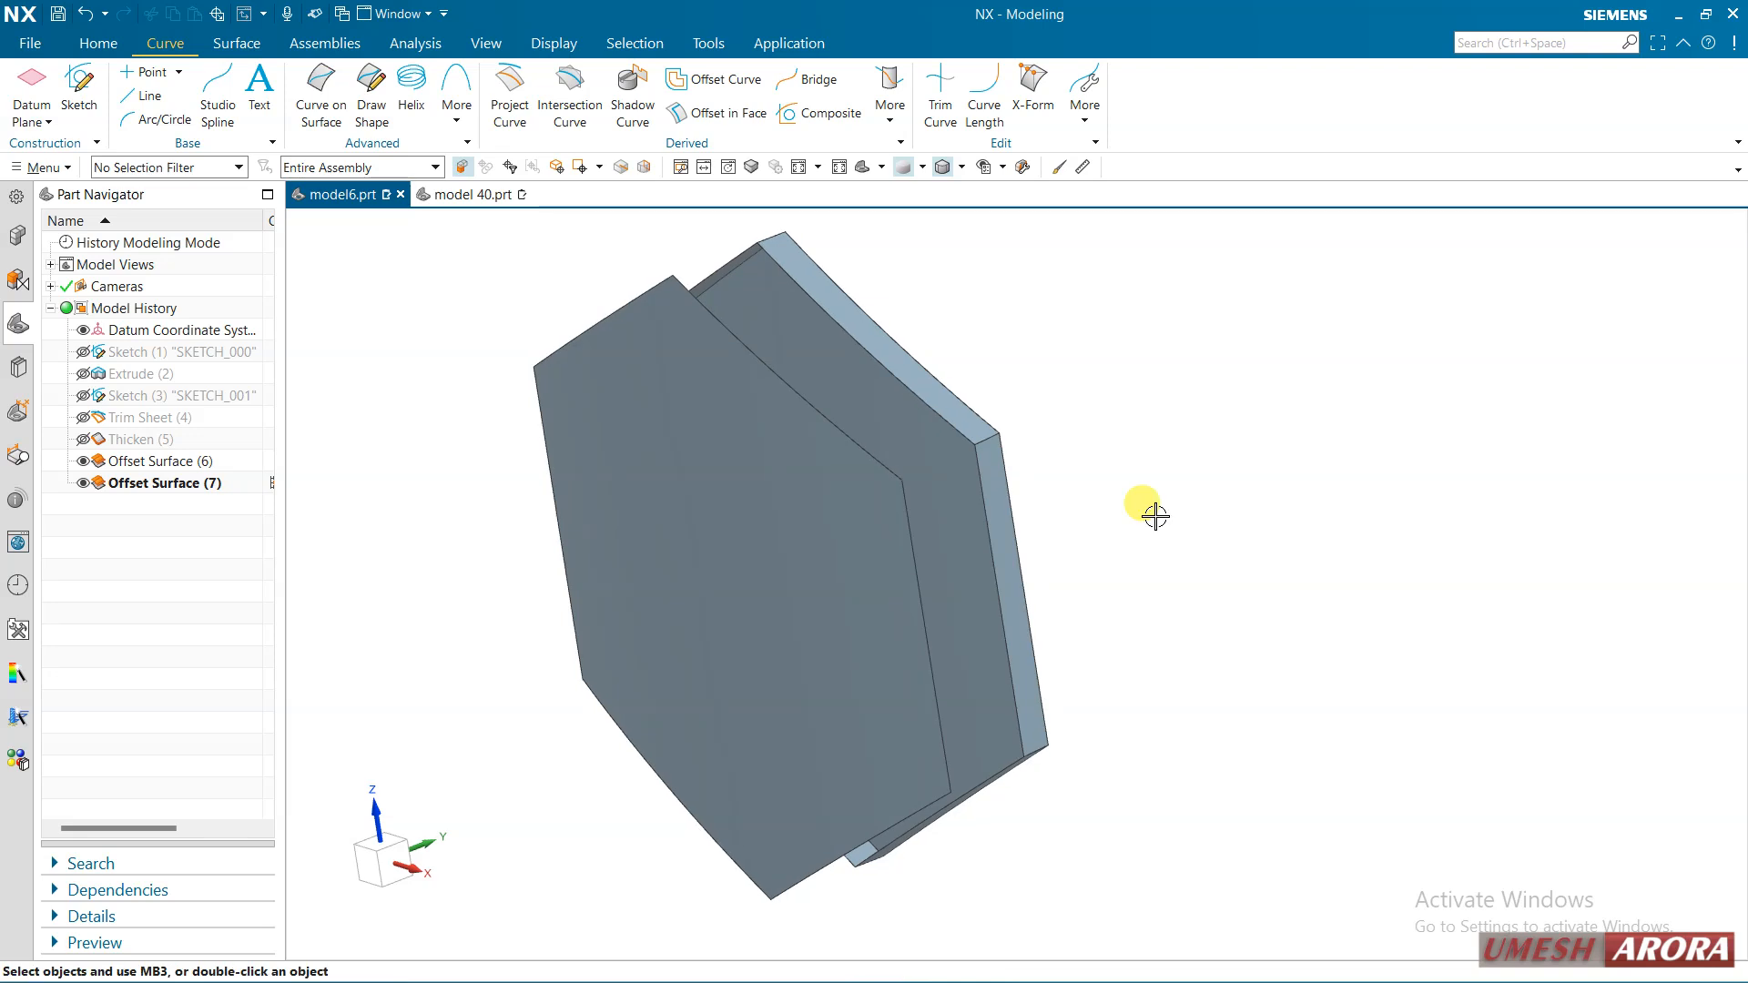
{"action": "left_click", "coordinate": [322, 120]}
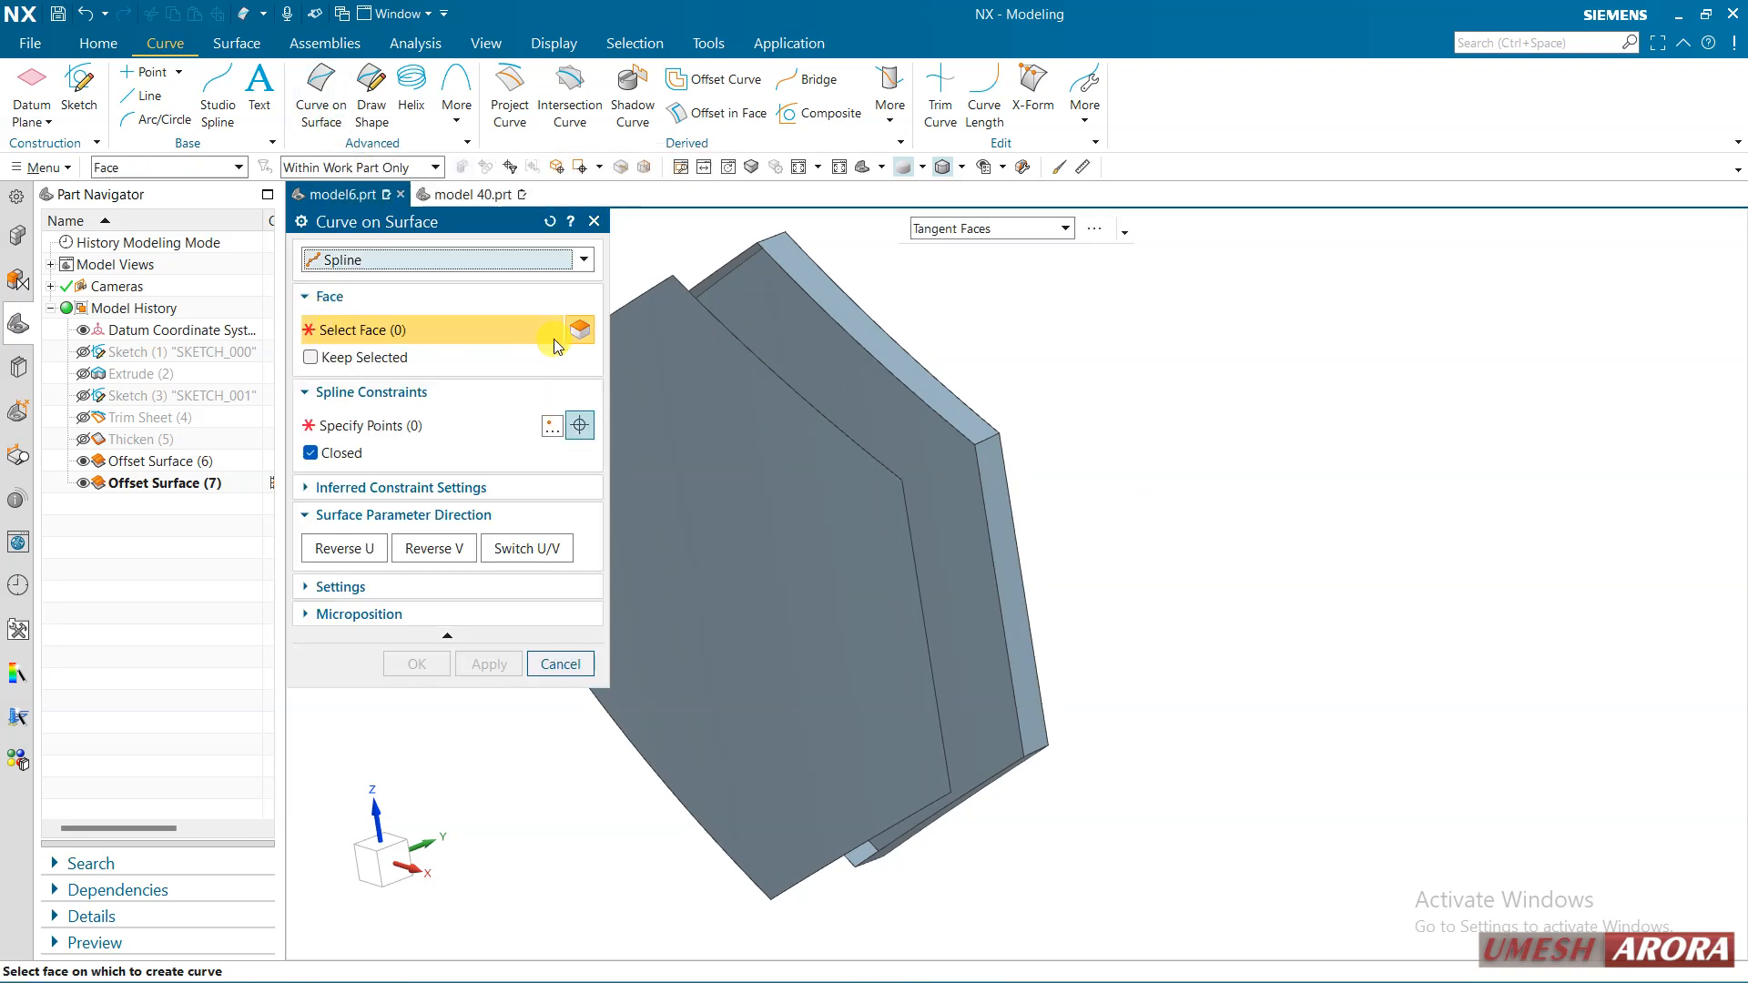
{"action": "key", "text": "F7"}
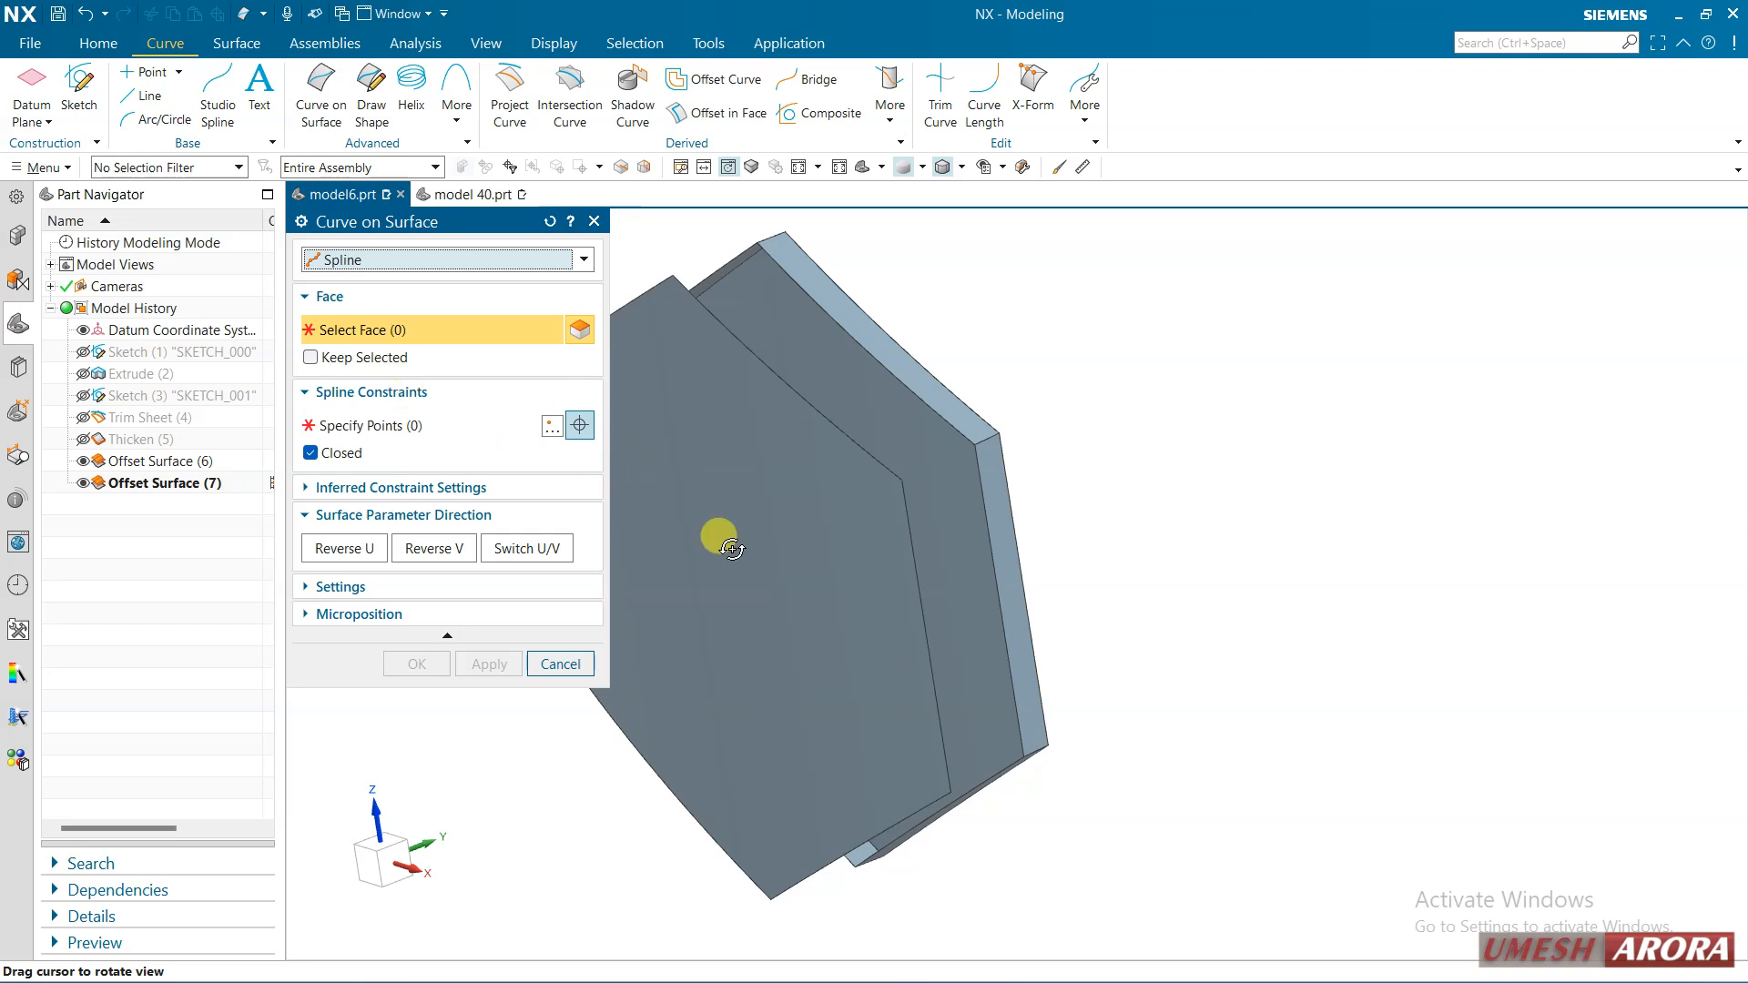
{"action": "left_click_drag", "start_coordinate": [1002, 458], "coordinate": [823, 456]}
{"action": "left_click", "coordinate": [929, 456]}
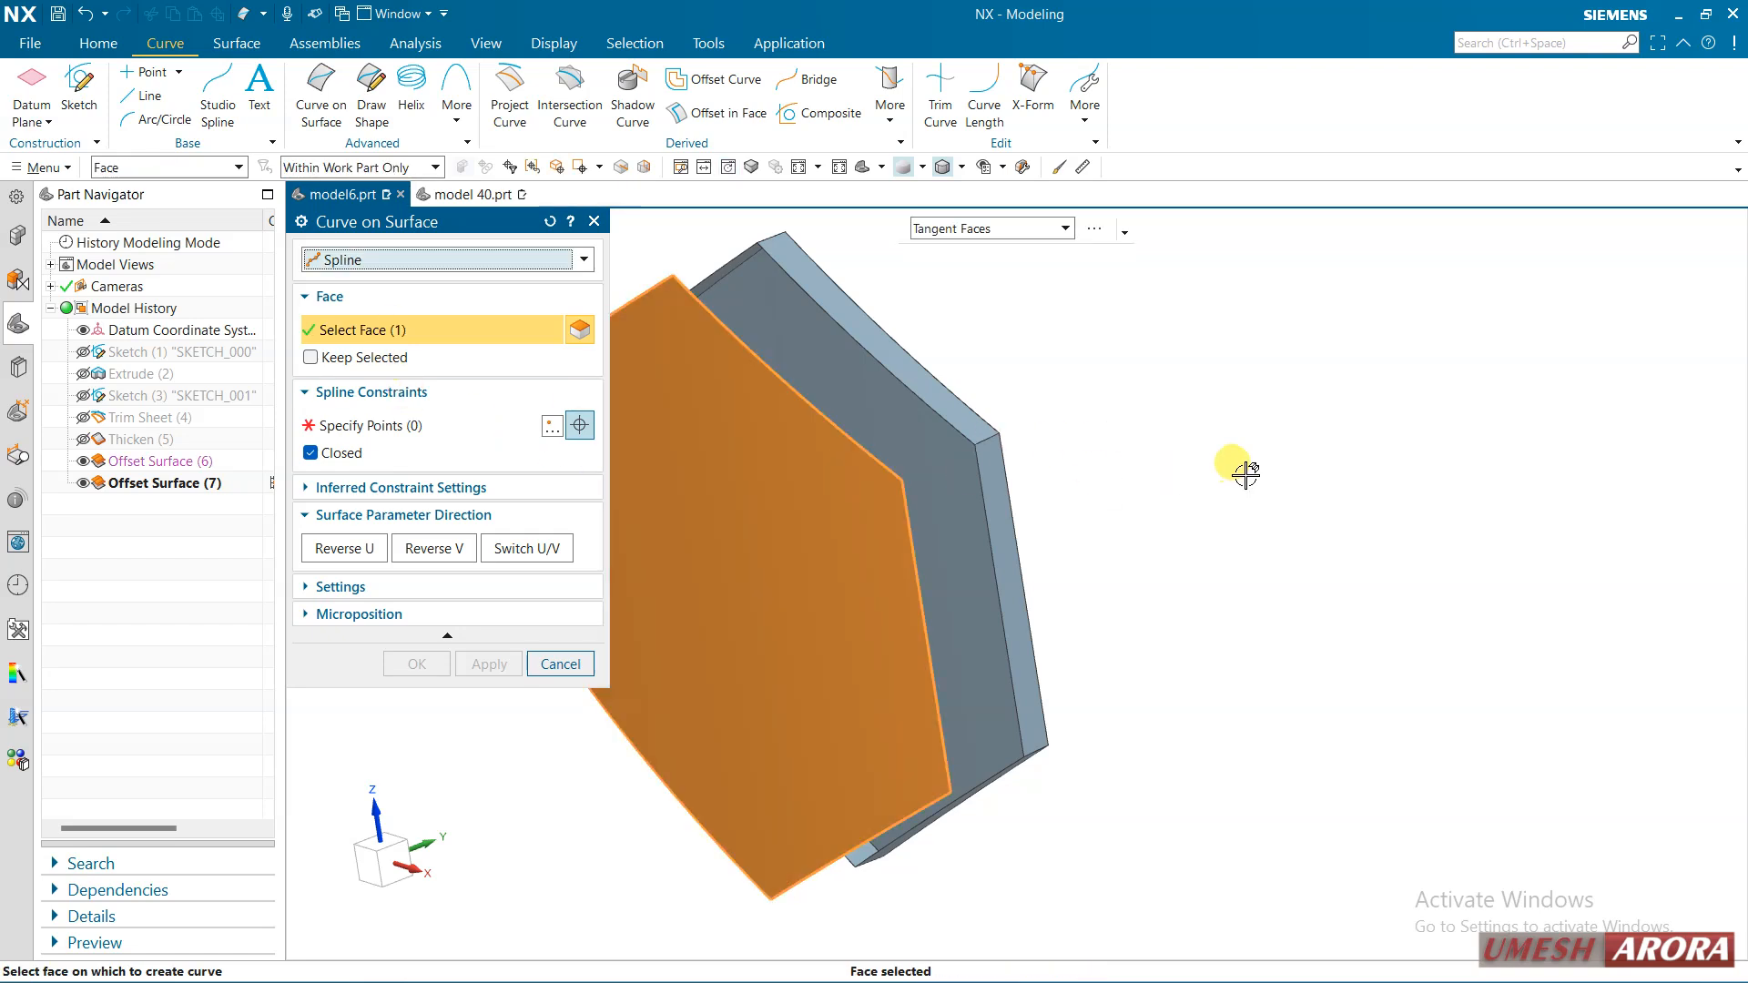
{"action": "left_click", "coordinate": [535, 425]}
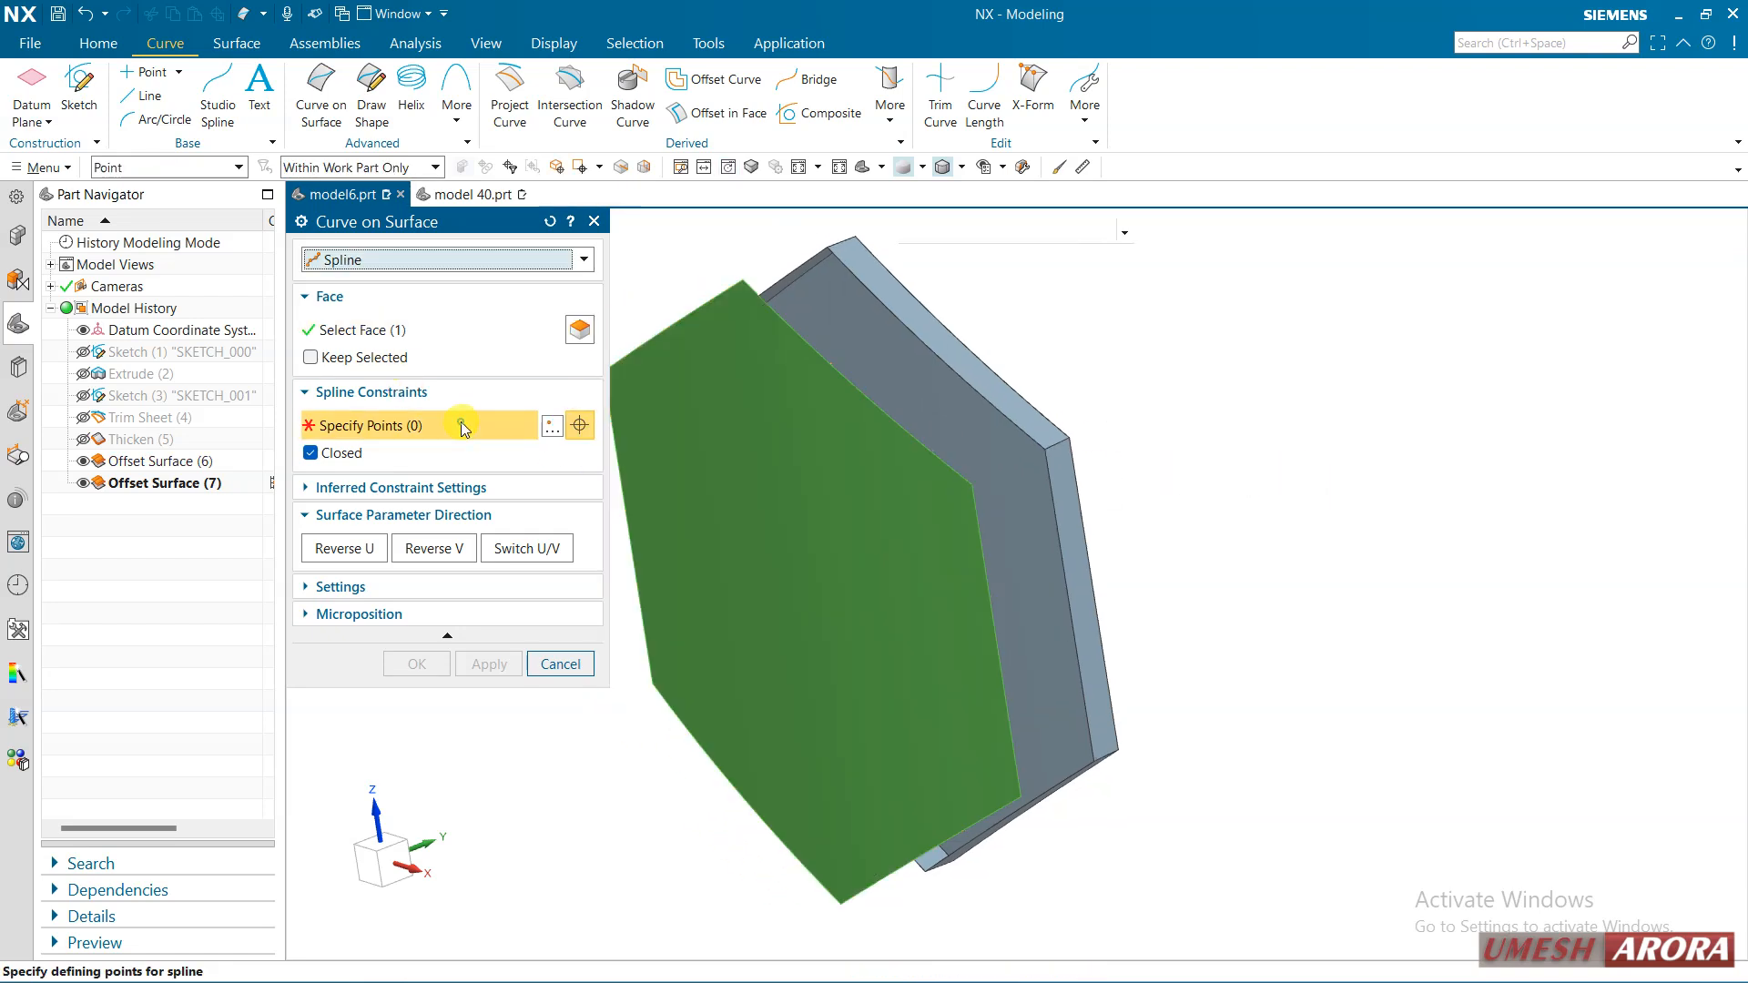
{"action": "left_click", "coordinate": [739, 282]}
{"action": "left_click", "coordinate": [339, 453]}
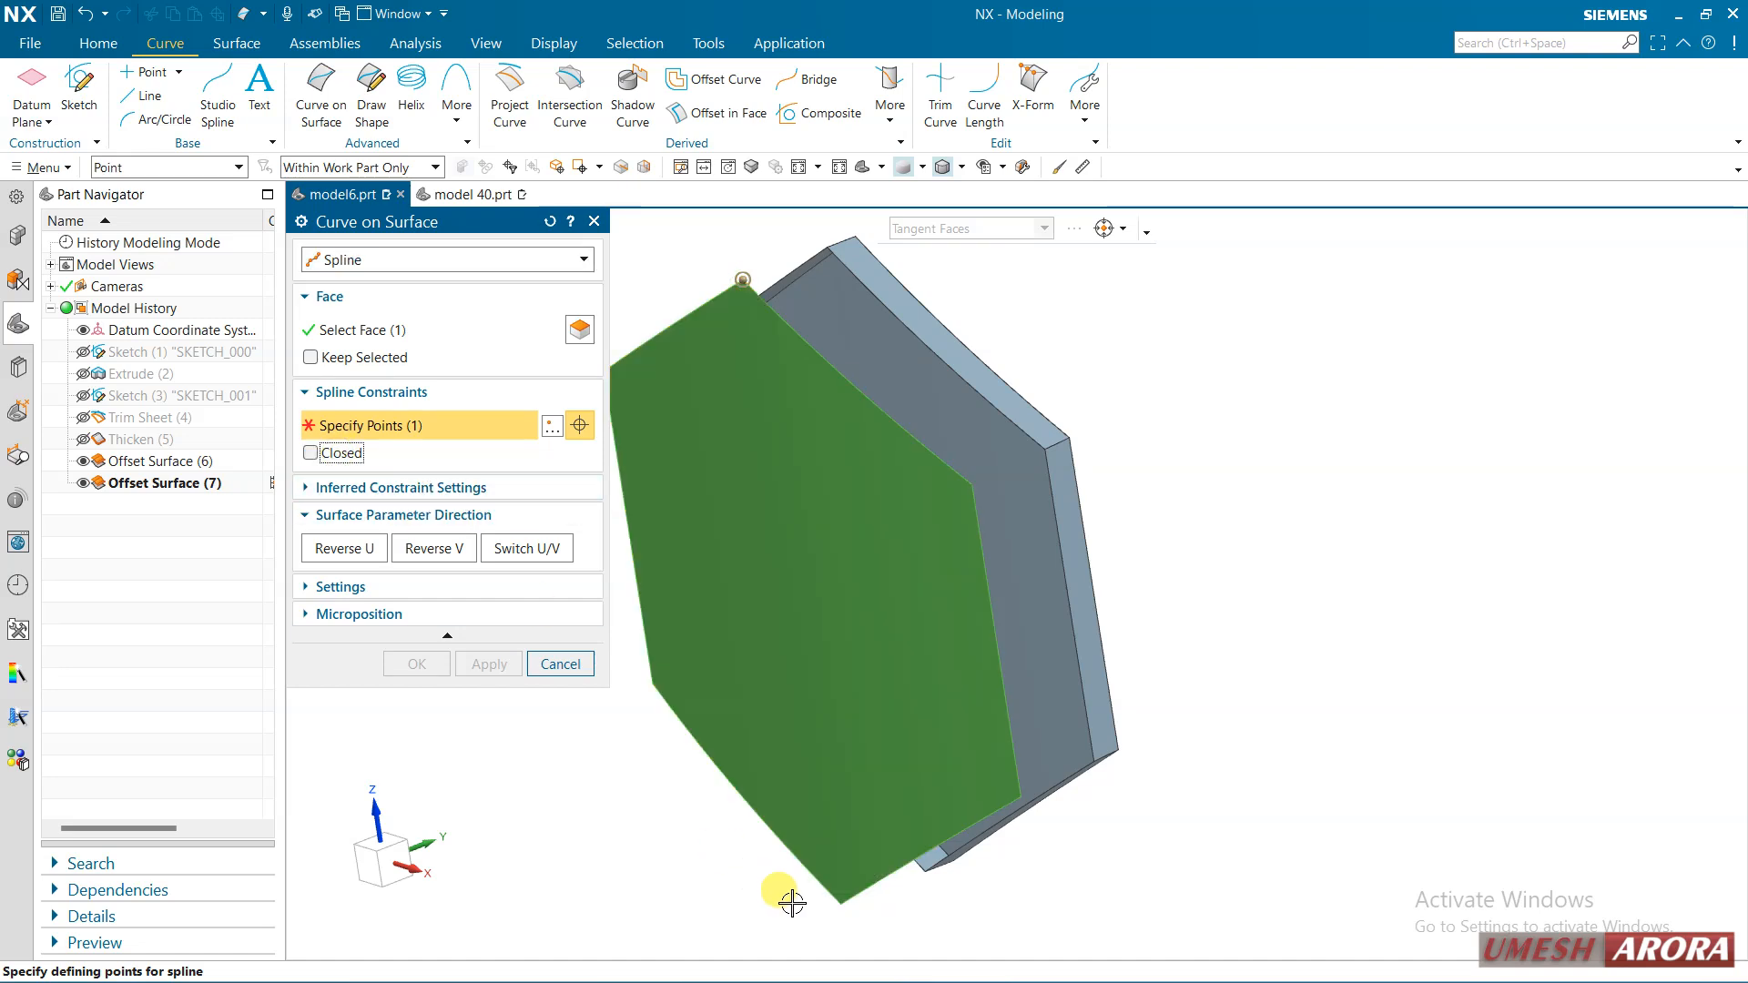
{"action": "left_click", "coordinate": [840, 904]}
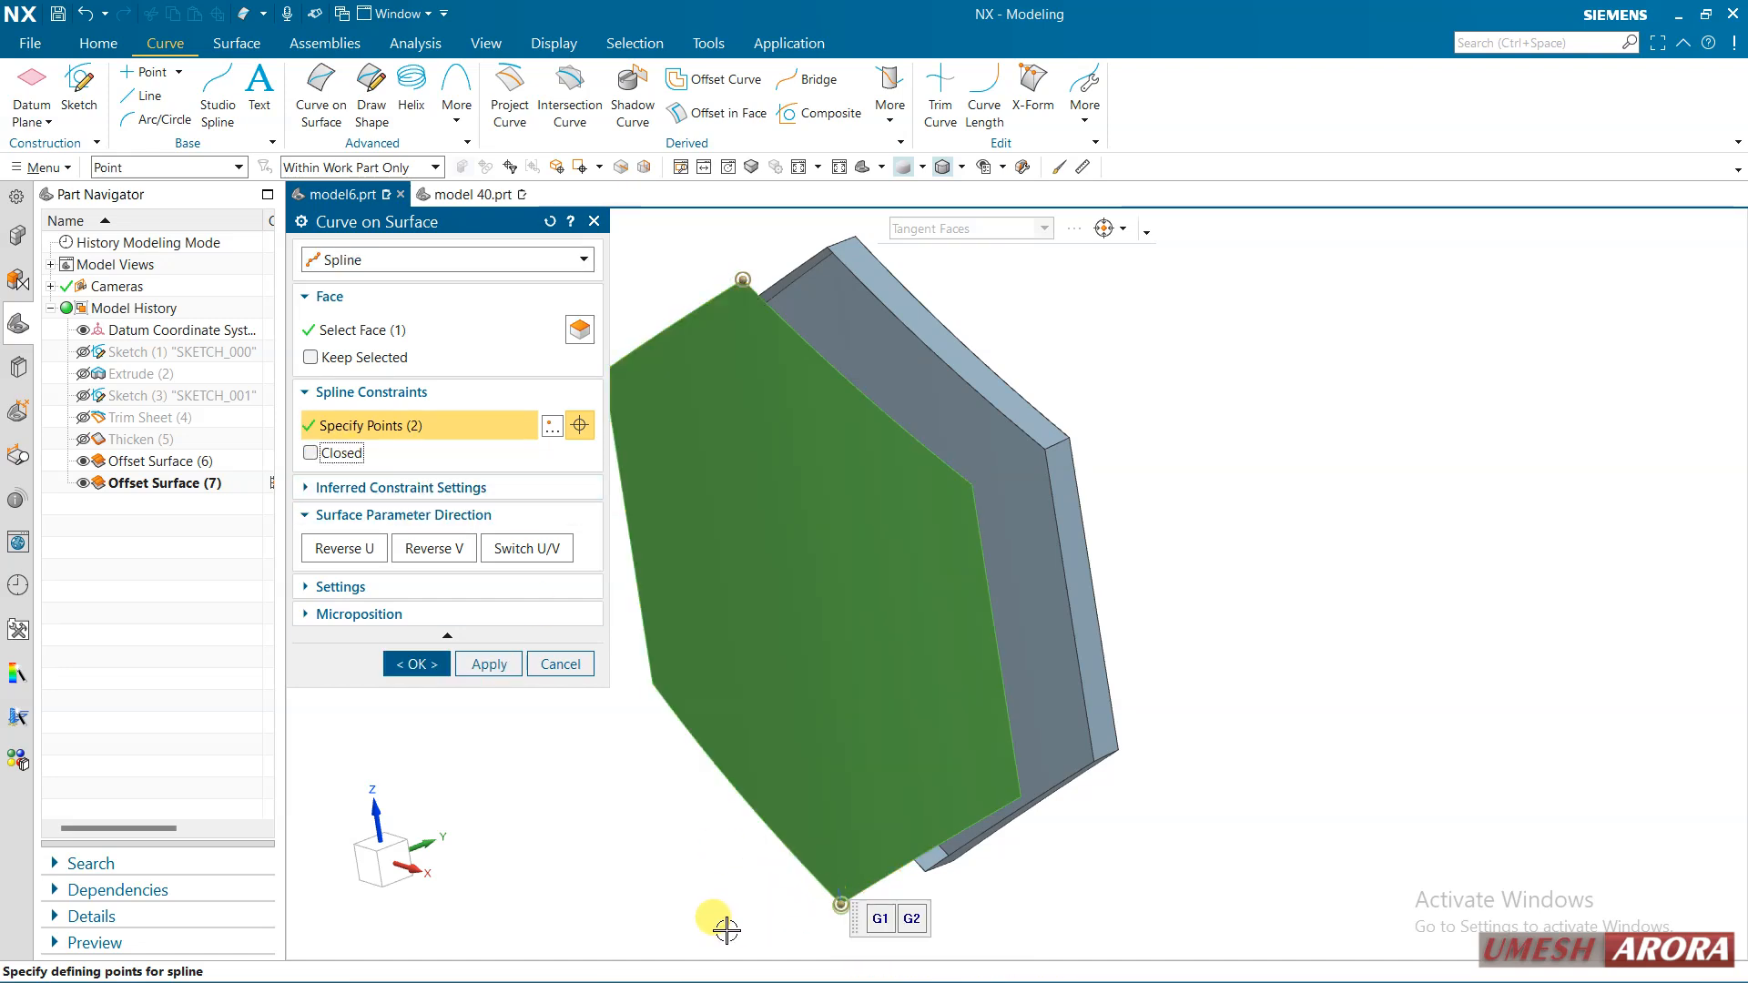
{"action": "left_click", "coordinate": [486, 664]}
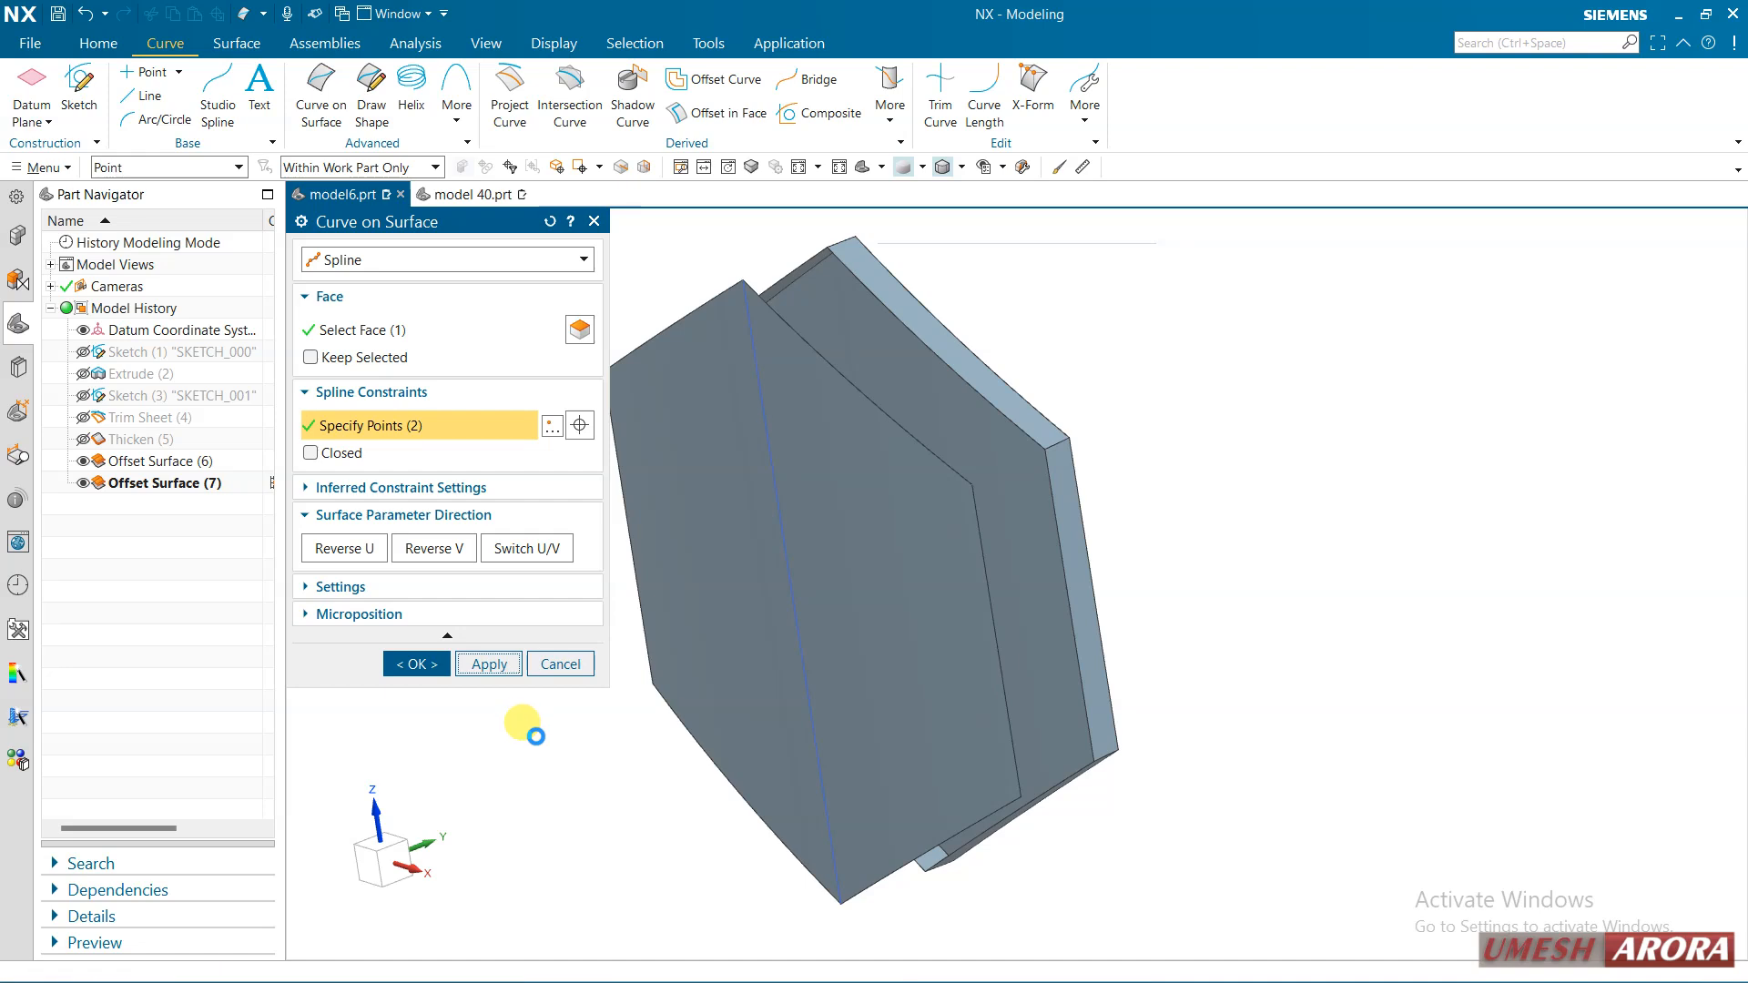
Add a second two-point Curve on Surface spline across the same hexagon face, joining another pair of opposite corners so it crosses the first diagonal
{"action": "left_click", "coordinate": [851, 478]}
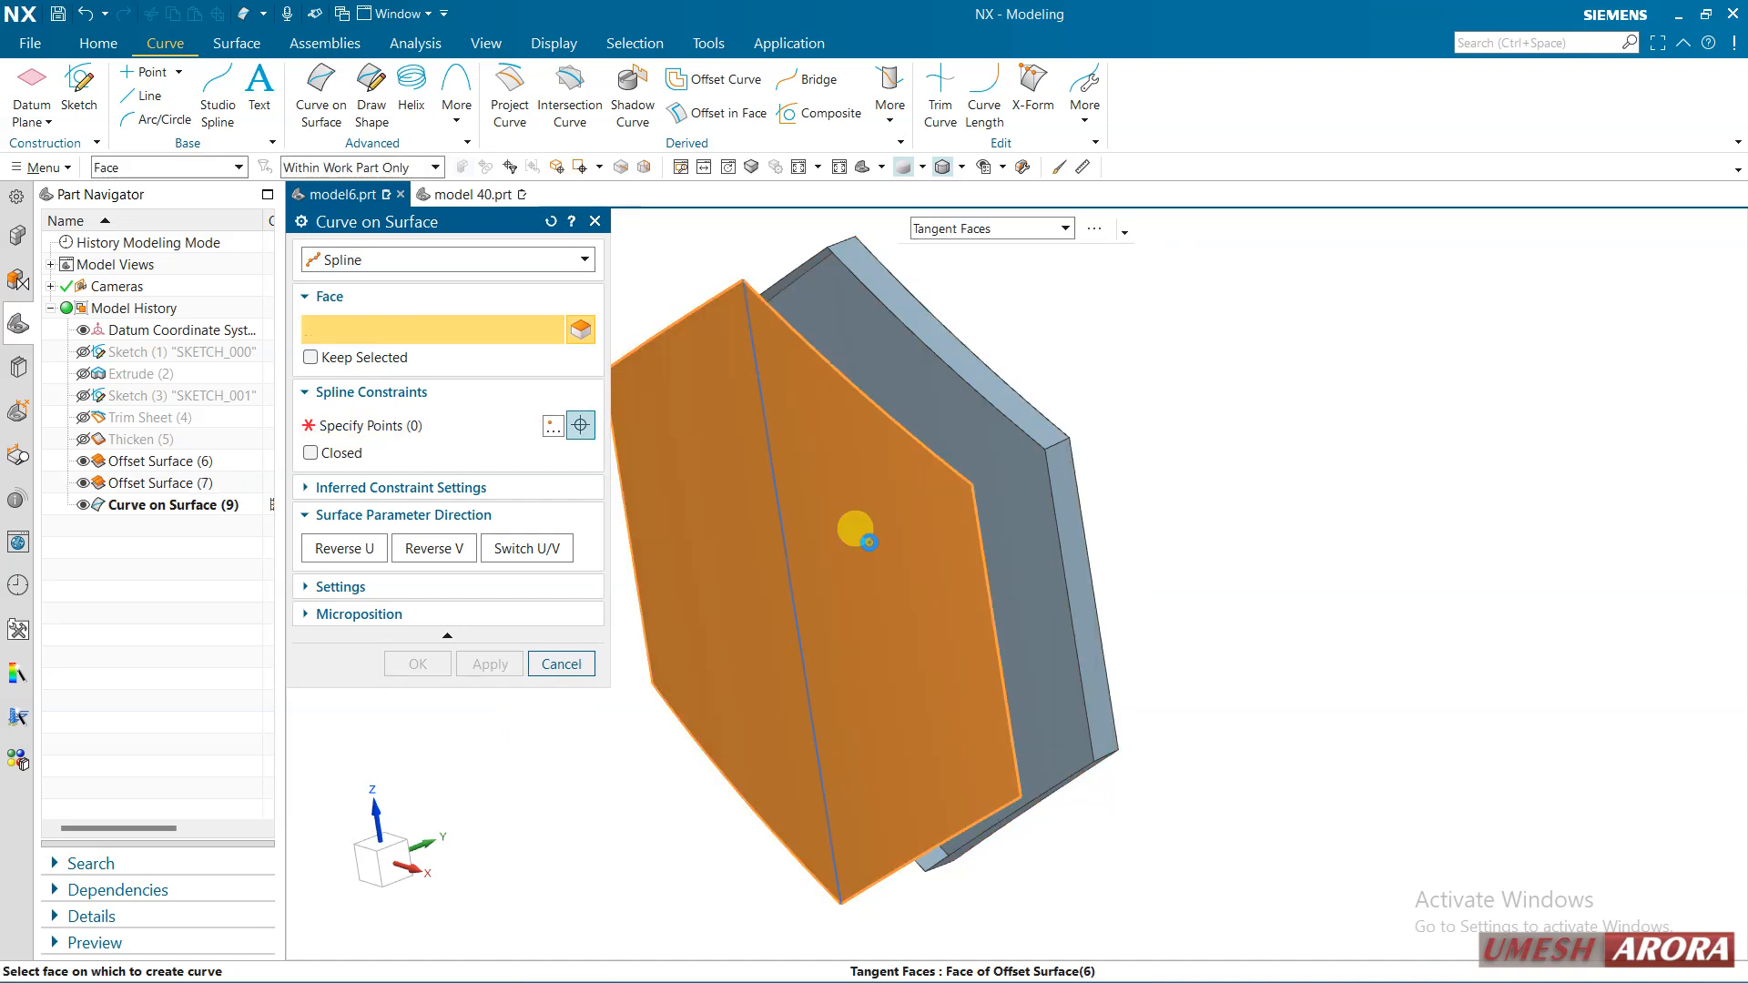
{"action": "left_click", "coordinate": [969, 483]}
{"action": "mouse_move", "coordinate": [838, 605]}
{"action": "middle_mouse_down"}
{"action": "mouse_move", "coordinate": [901, 605]}
{"action": "mouse_move", "coordinate": [997, 566]}
{"action": "mouse_move", "coordinate": [831, 577]}
{"action": "middle_mouse_up"}
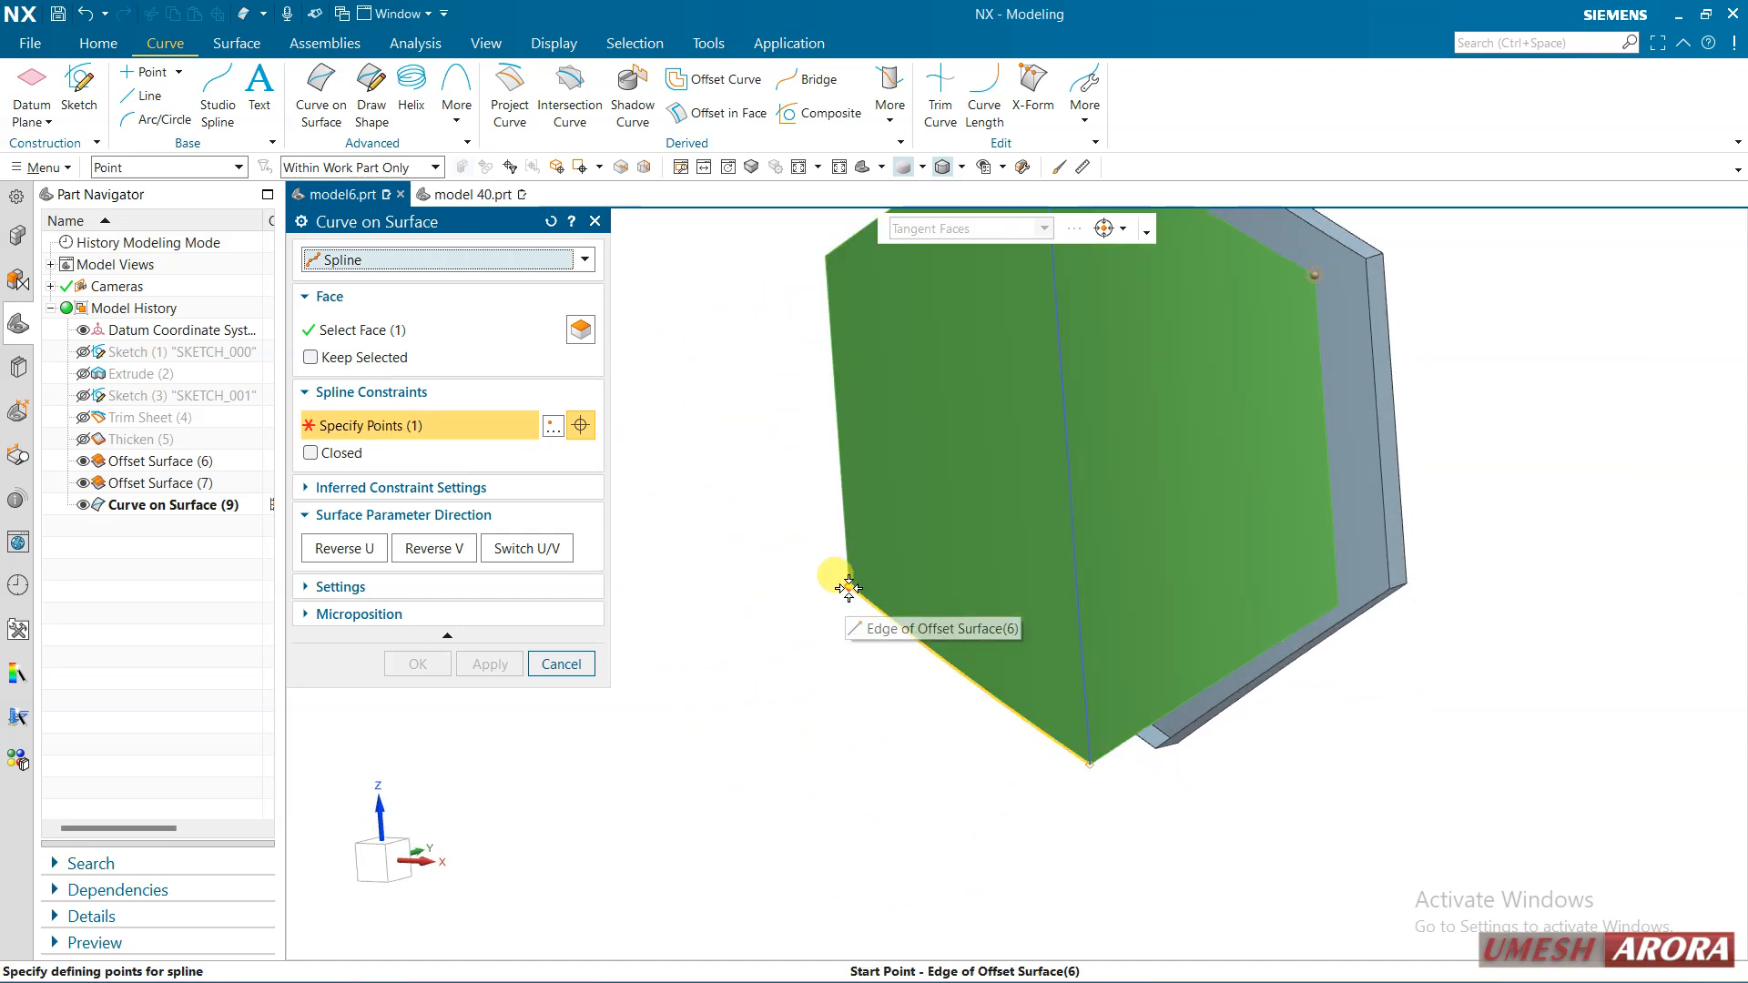
{"action": "left_click", "coordinate": [848, 584]}
{"action": "left_click", "coordinate": [381, 666]}
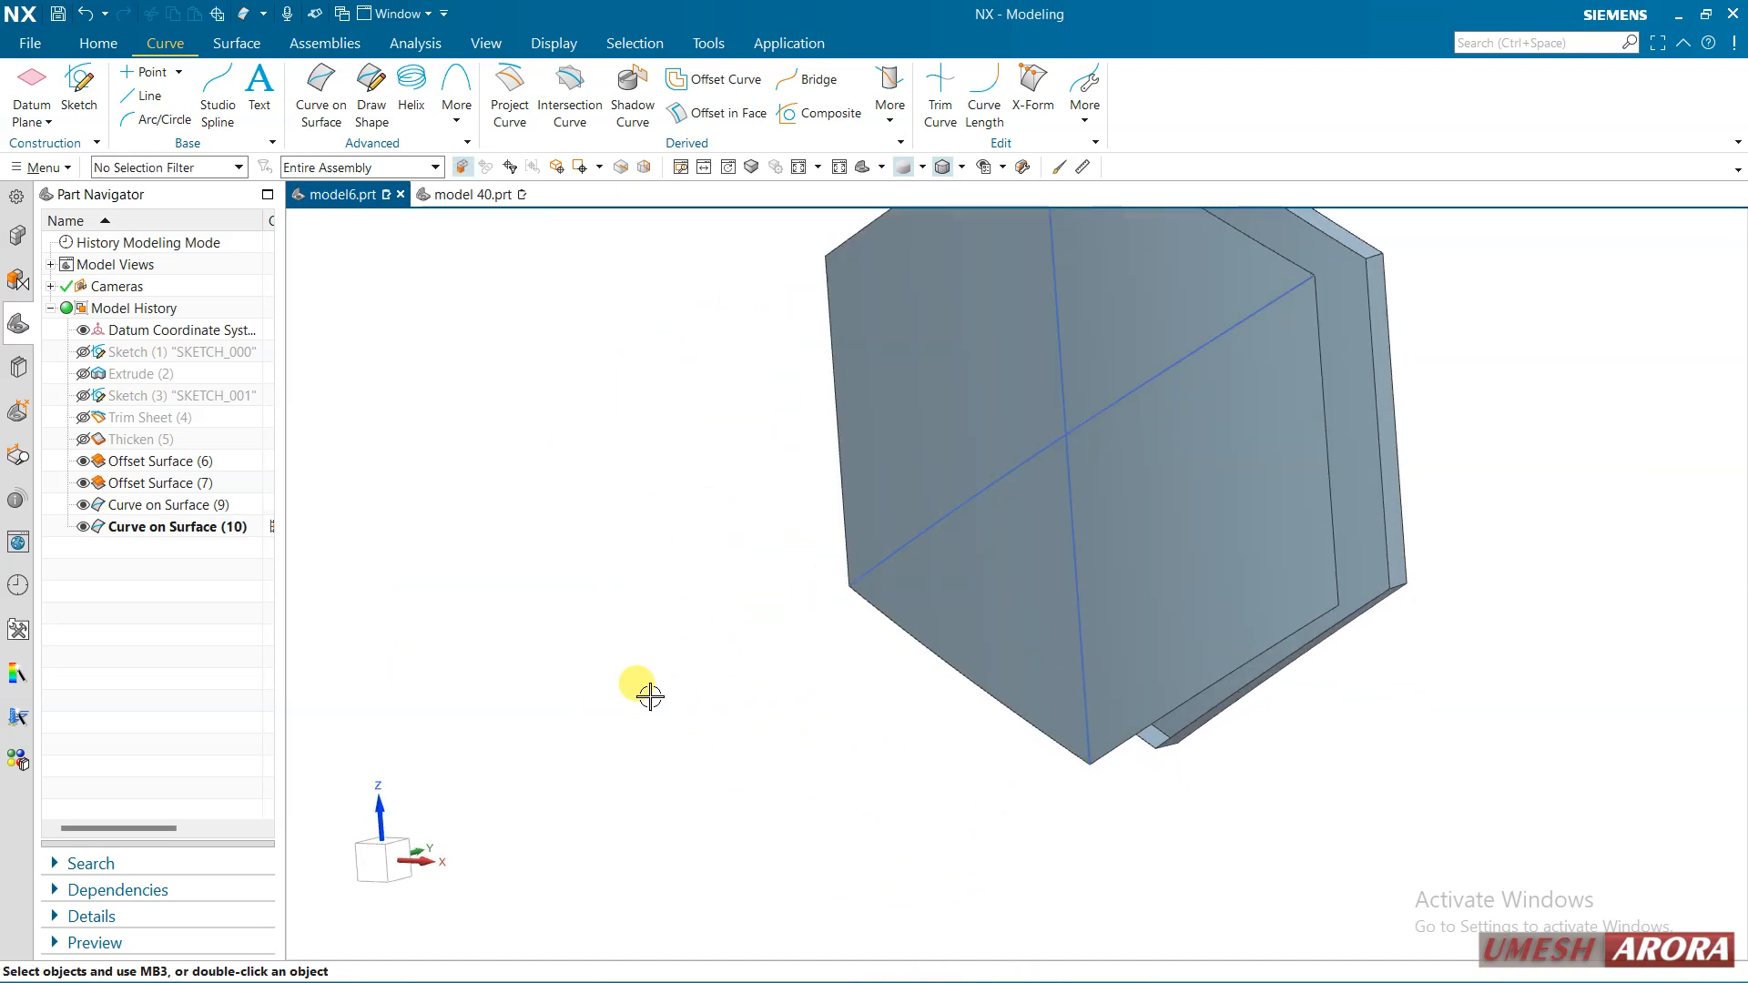
Create an Intersection Point where the two diagonal surface curves cross, using one as the object and the other as the curve to intersect with
{"action": "mouse_move", "coordinate": [647, 694]}
{"action": "middle_mouse_down"}
{"action": "mouse_move", "coordinate": [659, 682]}
{"action": "mouse_move", "coordinate": [646, 703]}
{"action": "middle_mouse_up"}
{"action": "scroll", "coordinate": [937, 632], "scroll_direction": "up", "scroll_amount": 2}
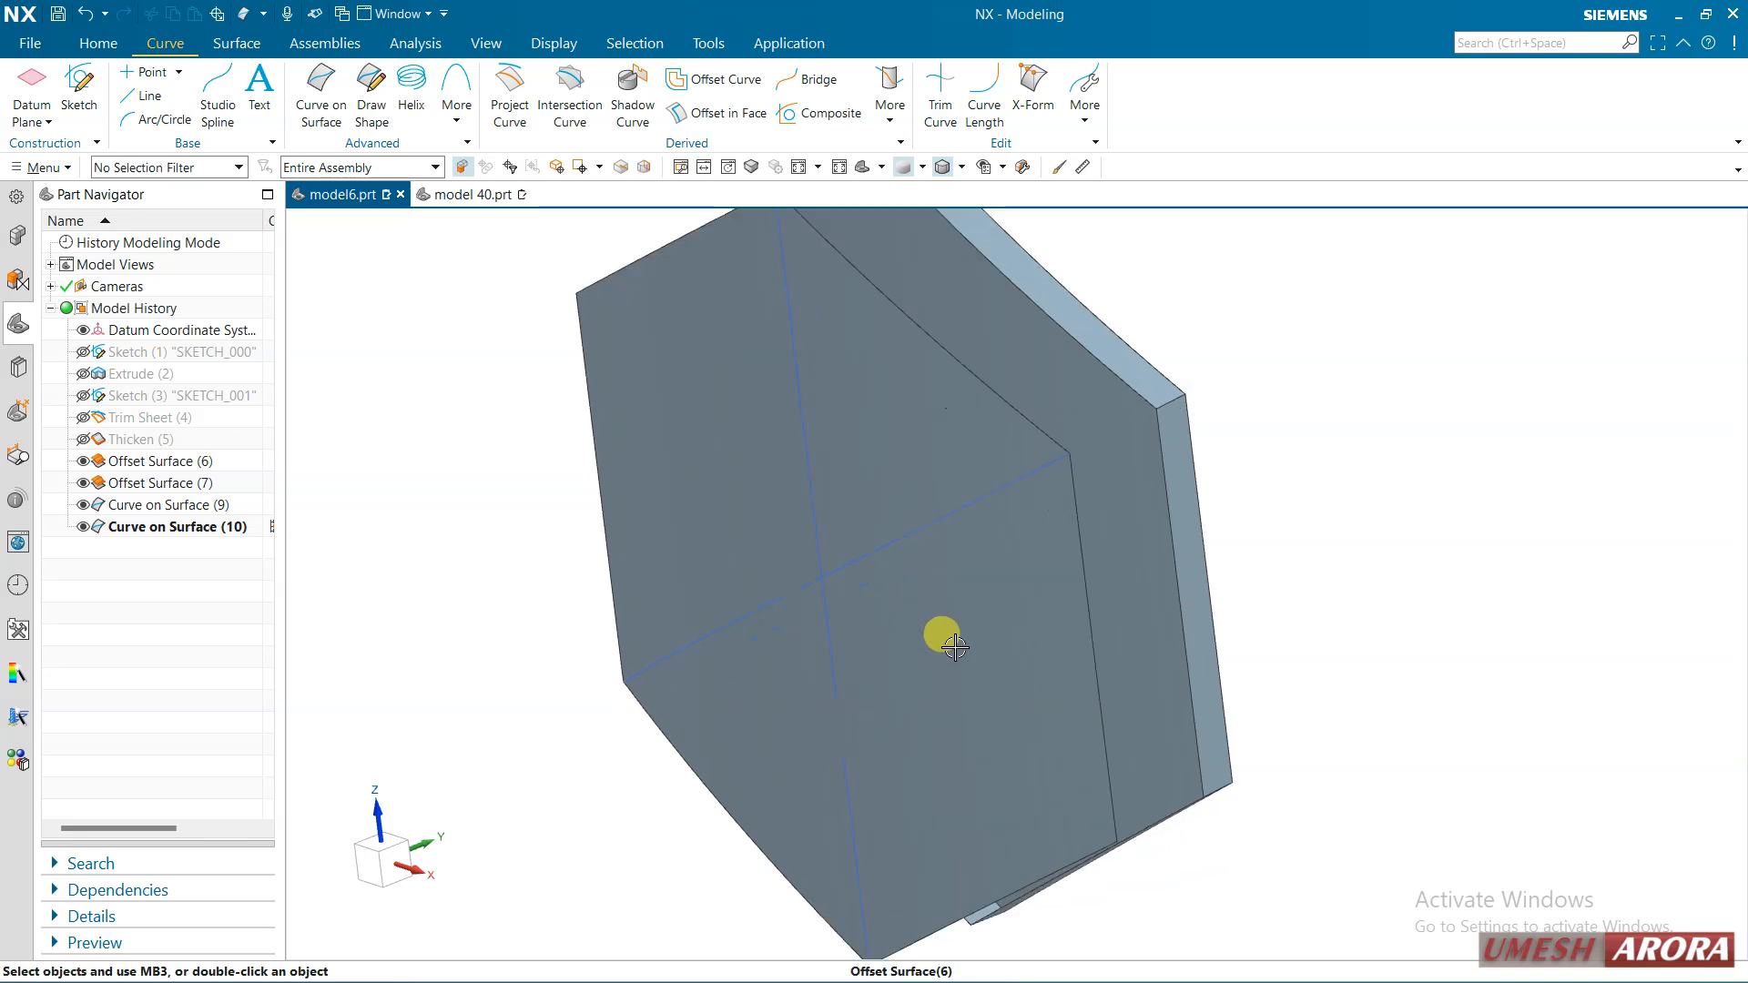
{"action": "left_click", "coordinate": [159, 80]}
{"action": "left_click", "coordinate": [406, 264]}
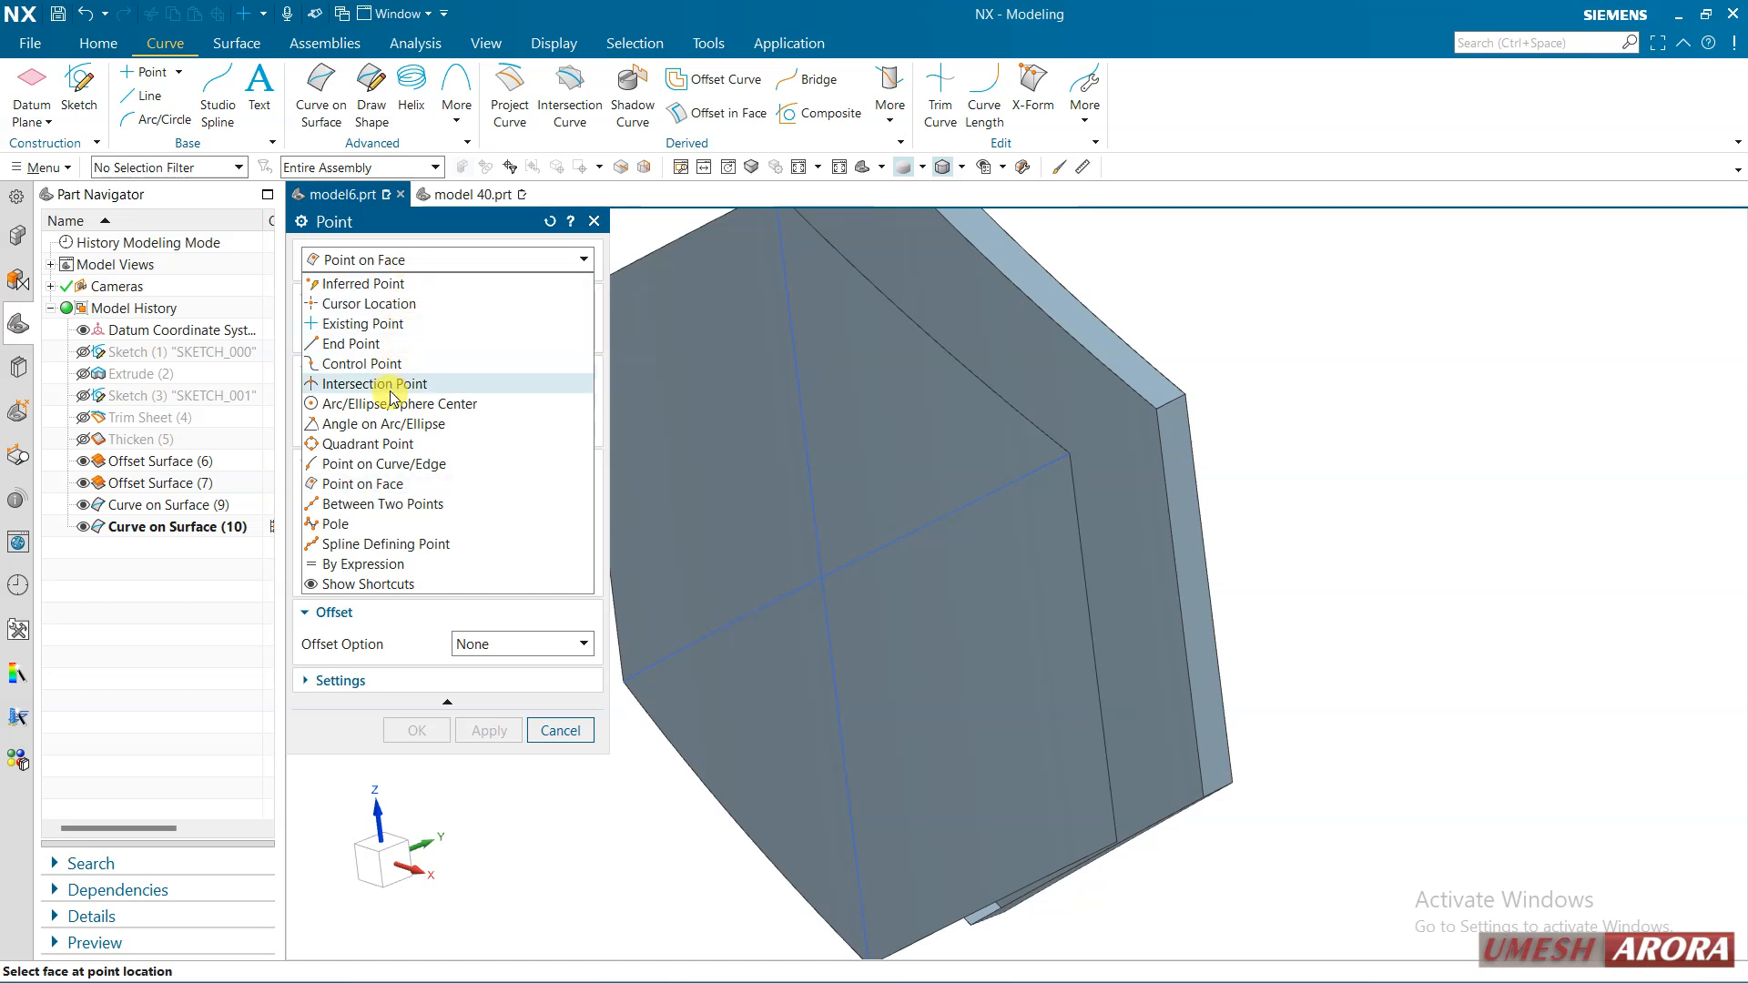
{"action": "left_click", "coordinate": [391, 384]}
{"action": "left_click", "coordinate": [815, 520]}
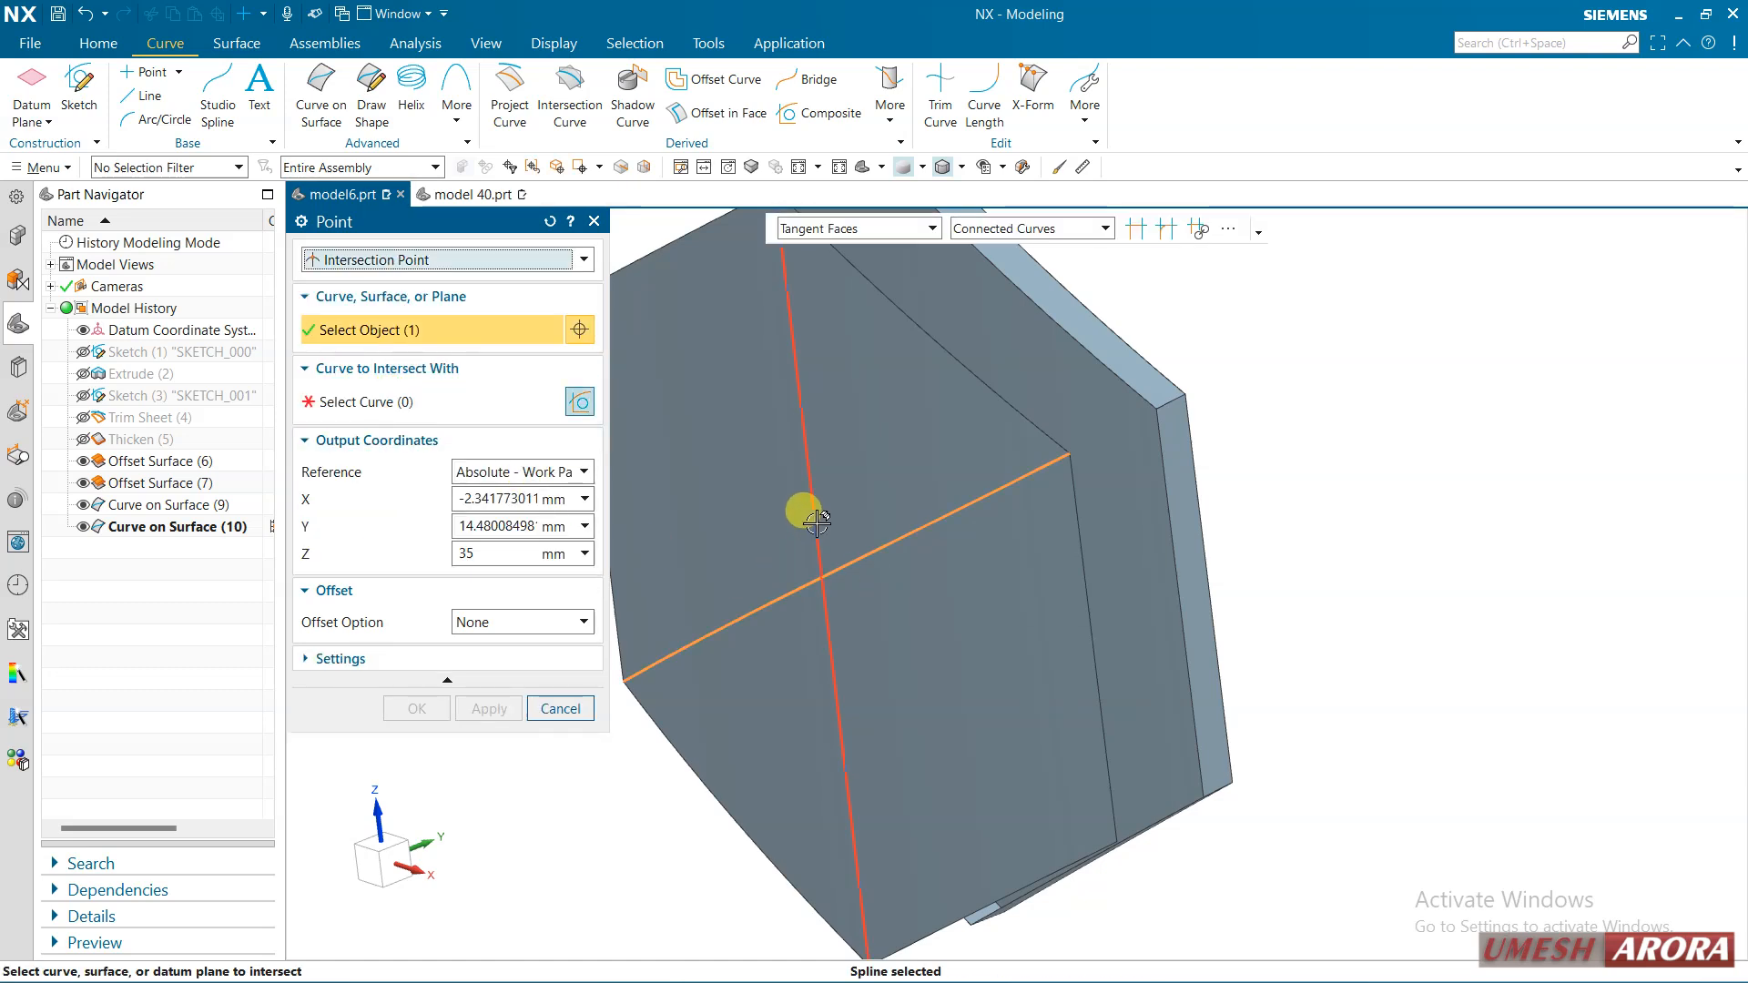
{"action": "left_click", "coordinate": [816, 522]}
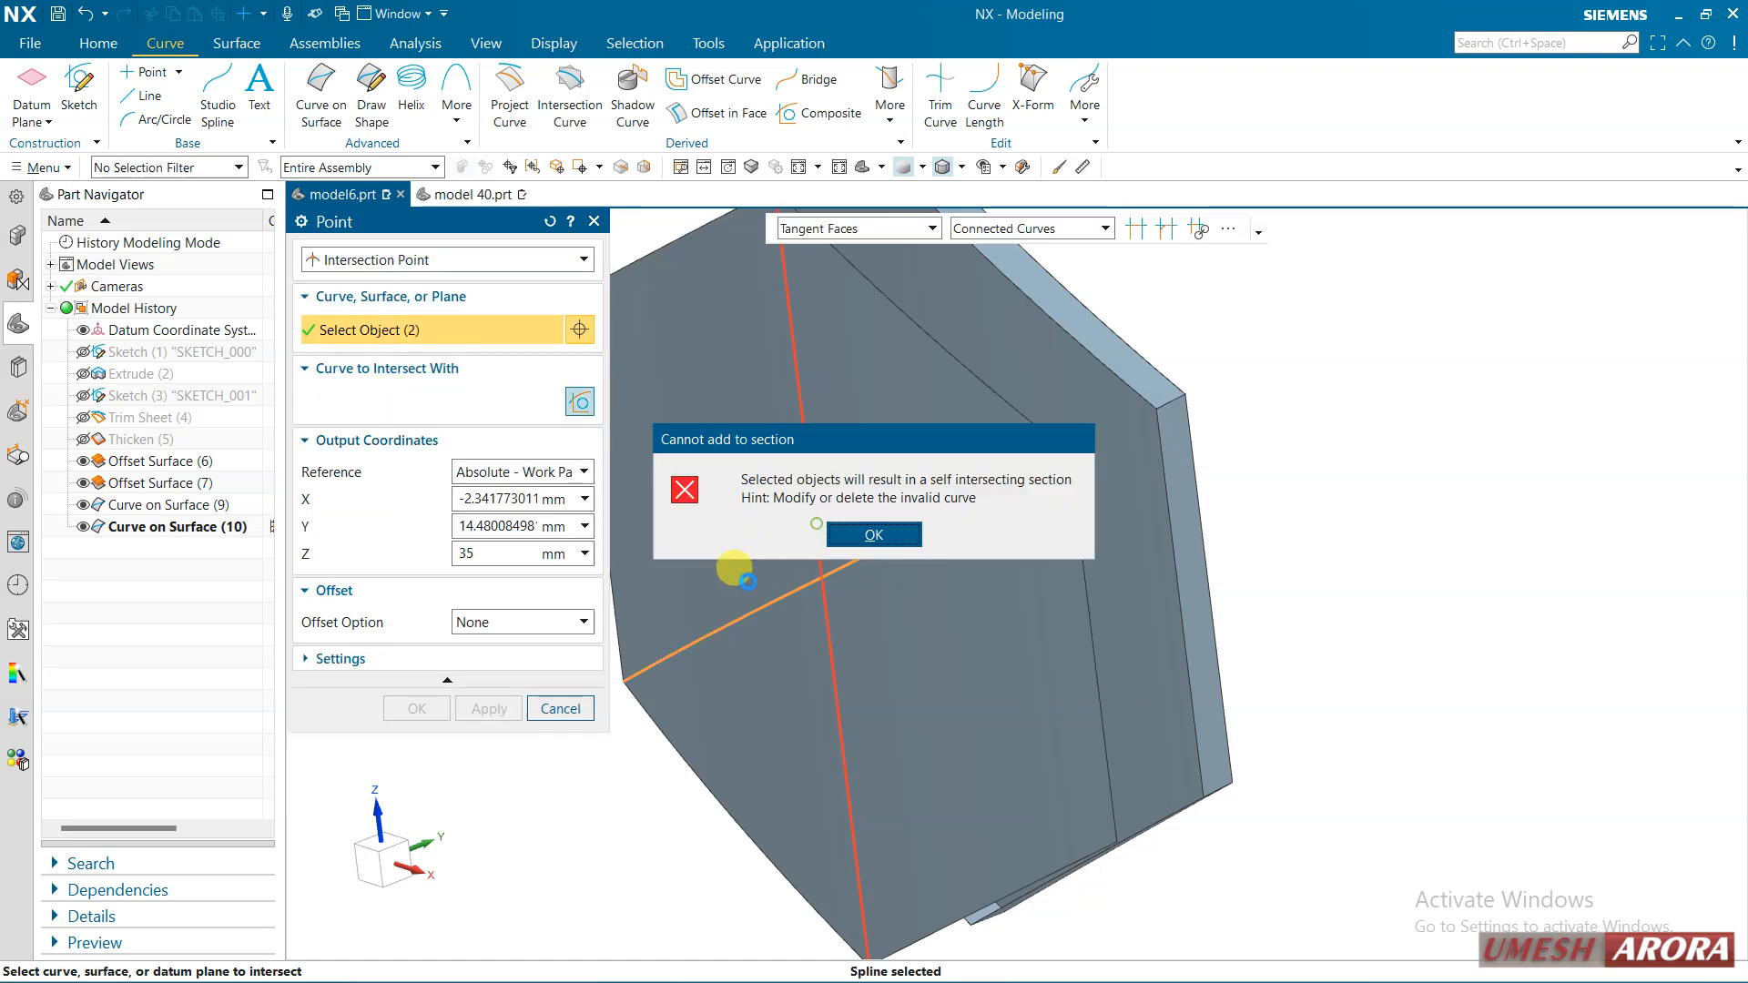
{"action": "left_click", "coordinate": [867, 536]}
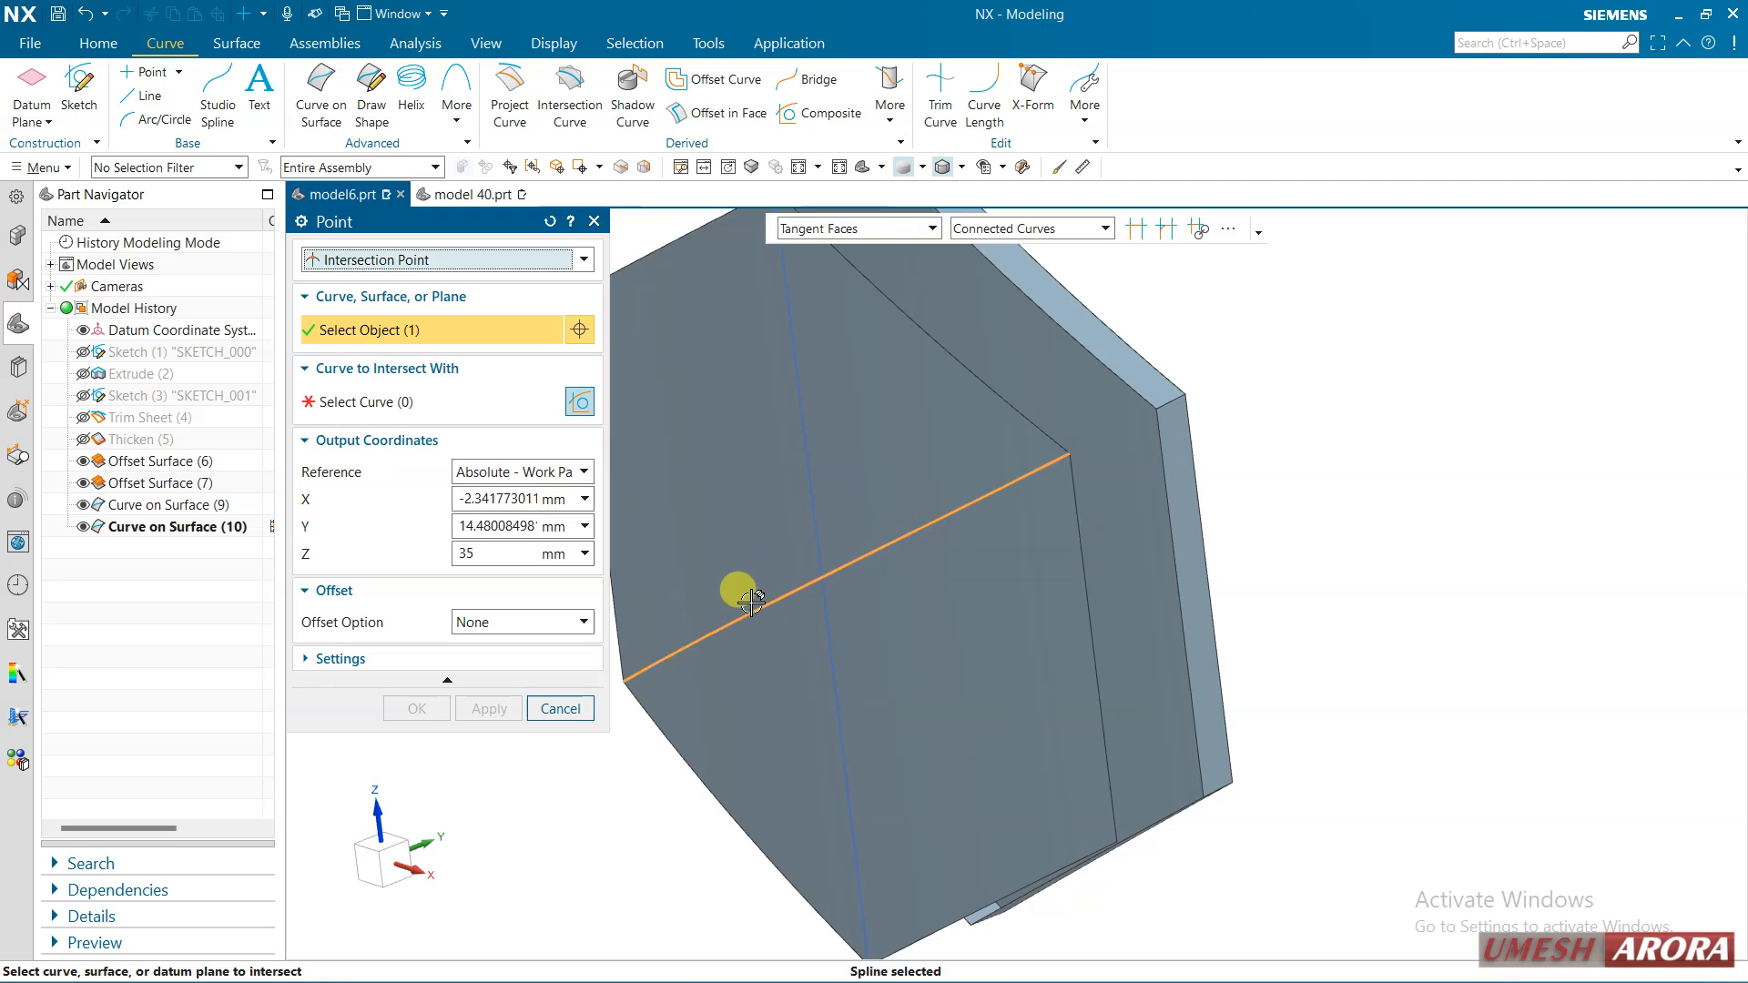
{"action": "middle_click_drag", "start_coordinate": [909, 613], "coordinate": [624, 483]}
{"action": "left_click", "coordinate": [468, 398]}
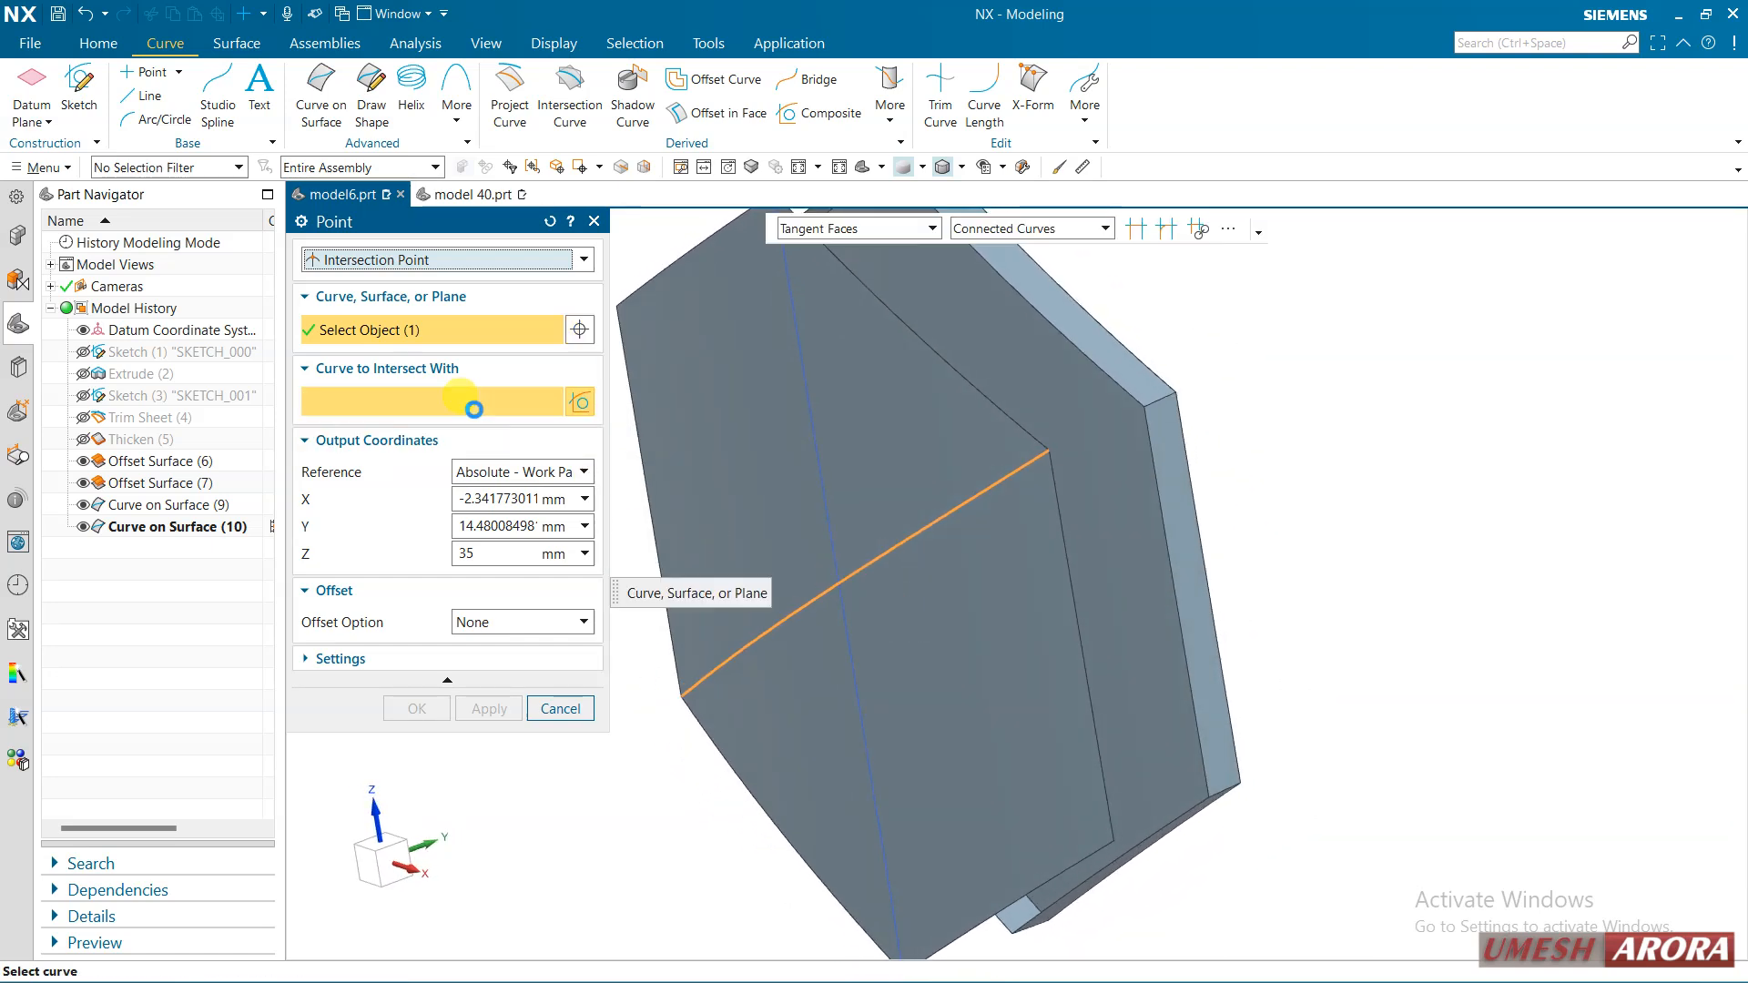
{"action": "left_click", "coordinate": [812, 491]}
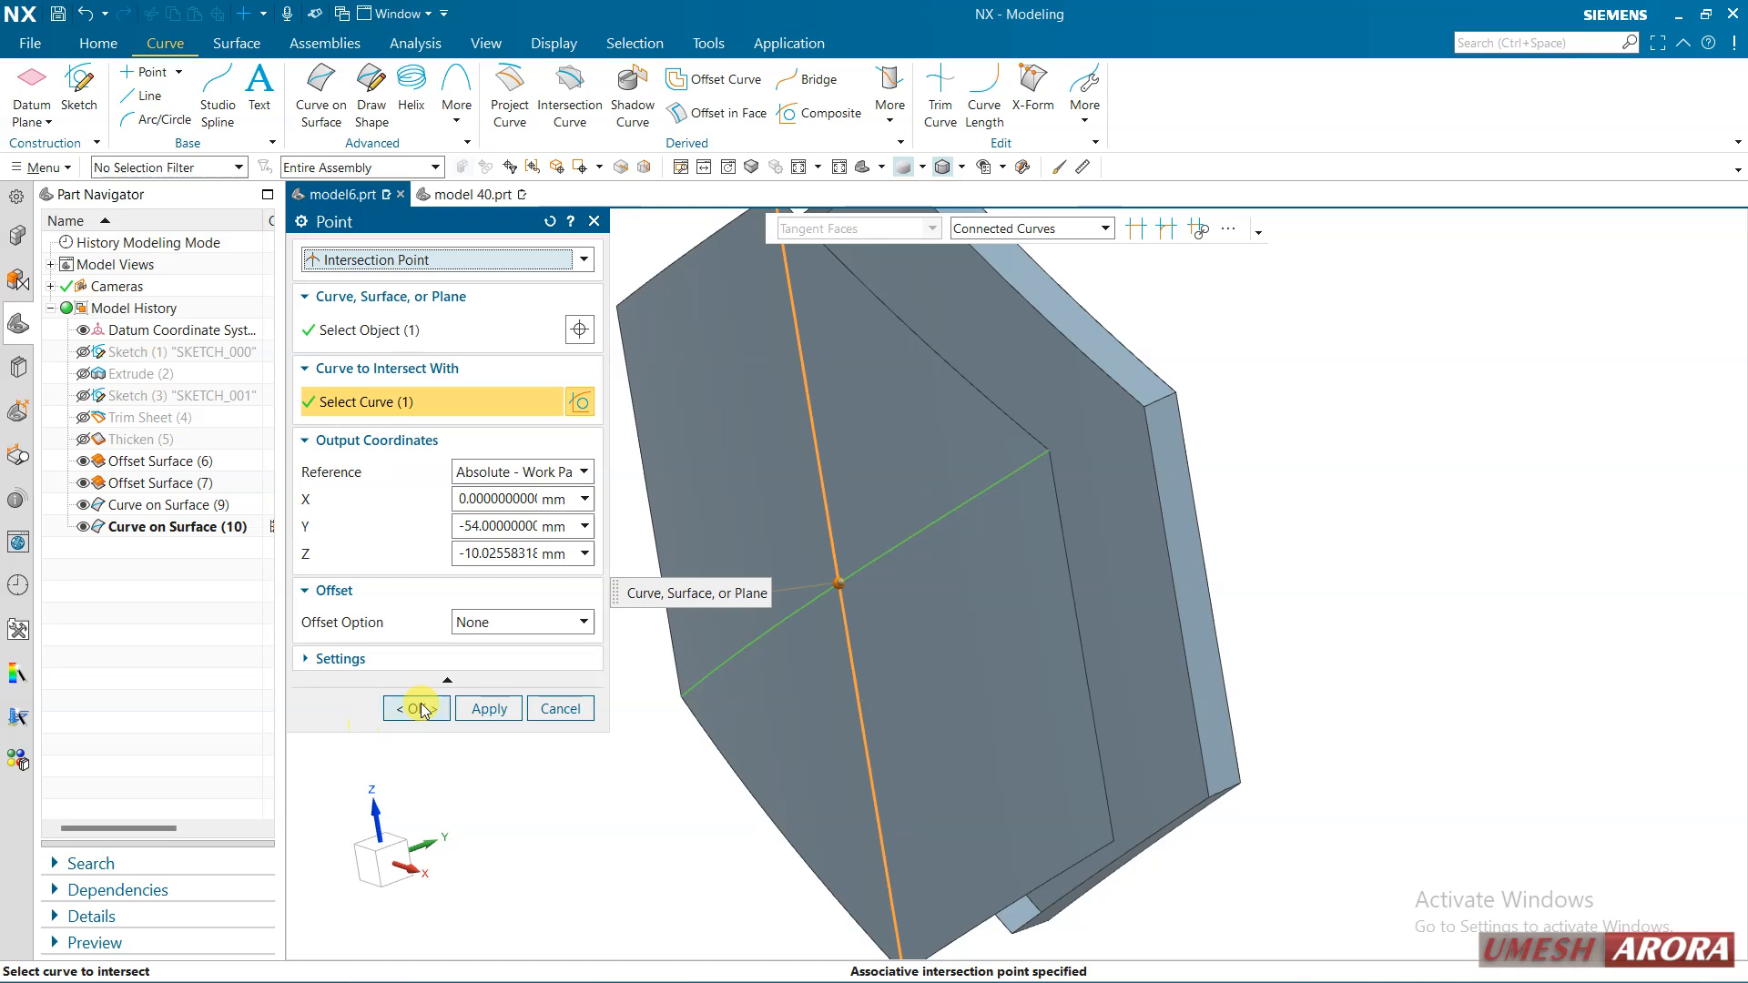
{"action": "left_click", "coordinate": [417, 707]}
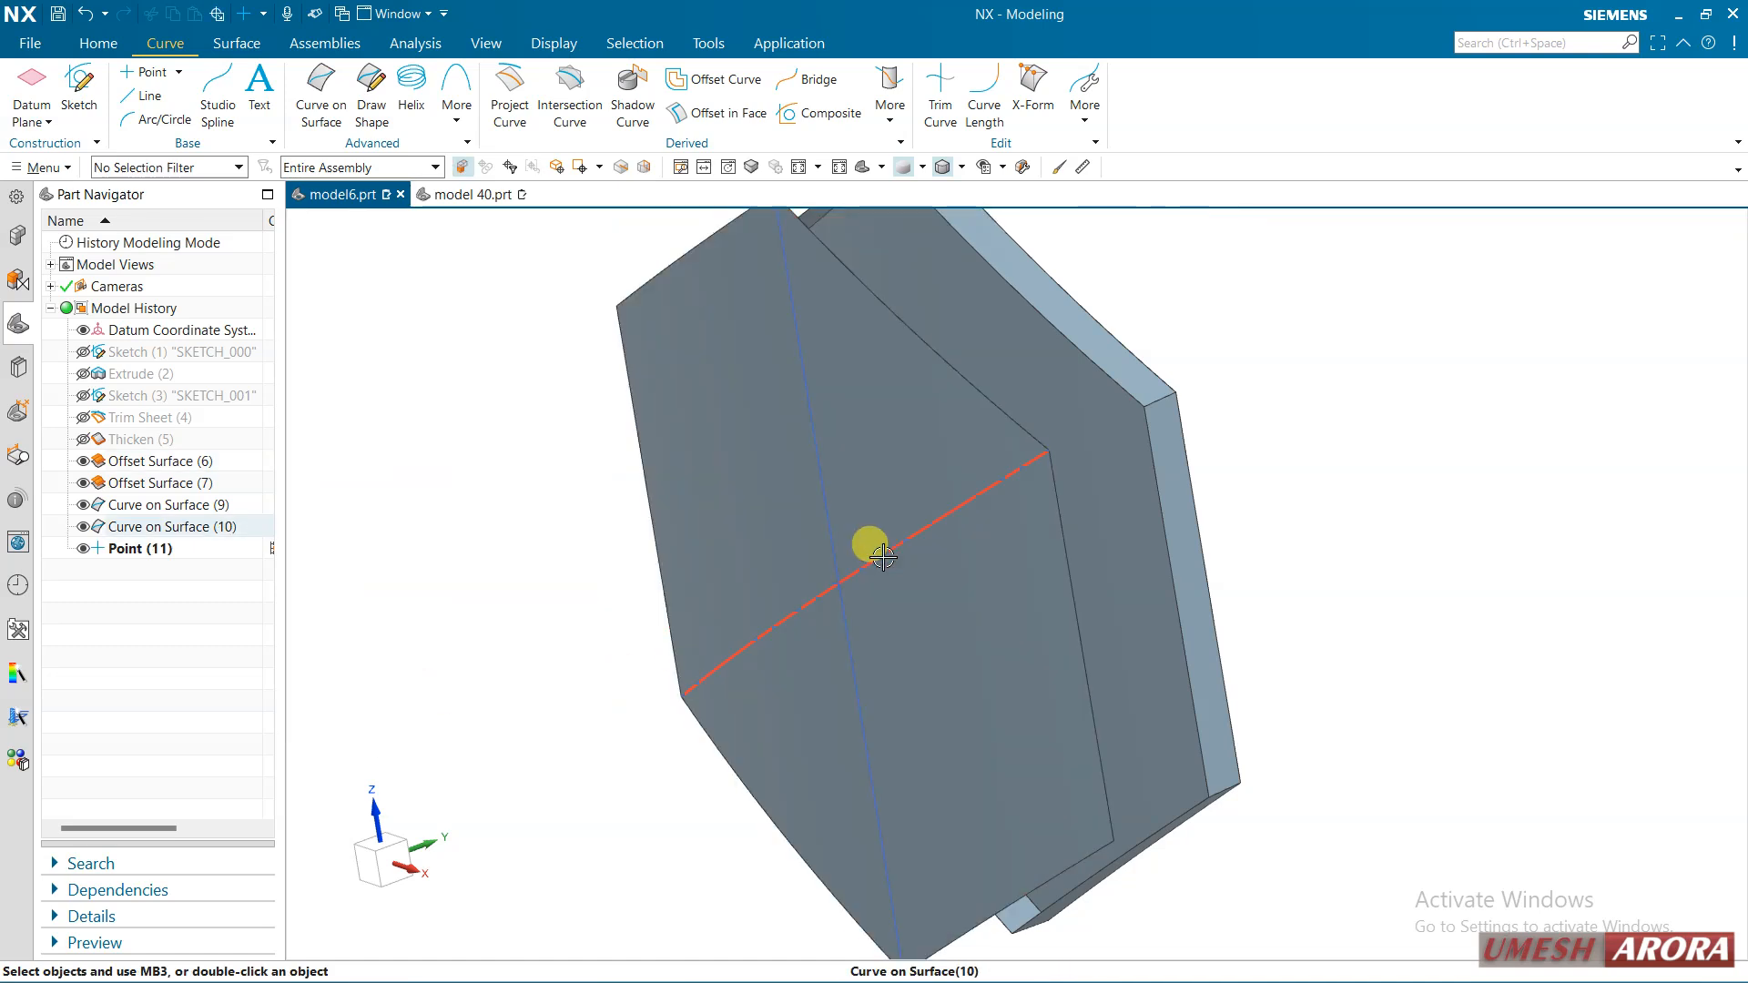
Hide both diagonal surface curves and the front offset hexagon surface, leaving the center point and the open tray-shaped surface
{"action": "left_click", "coordinate": [874, 612]}
{"action": "key", "text": "ctrl+b"}
{"action": "left_click", "coordinate": [852, 684]}
{"action": "key", "text": "ctrl+b"}
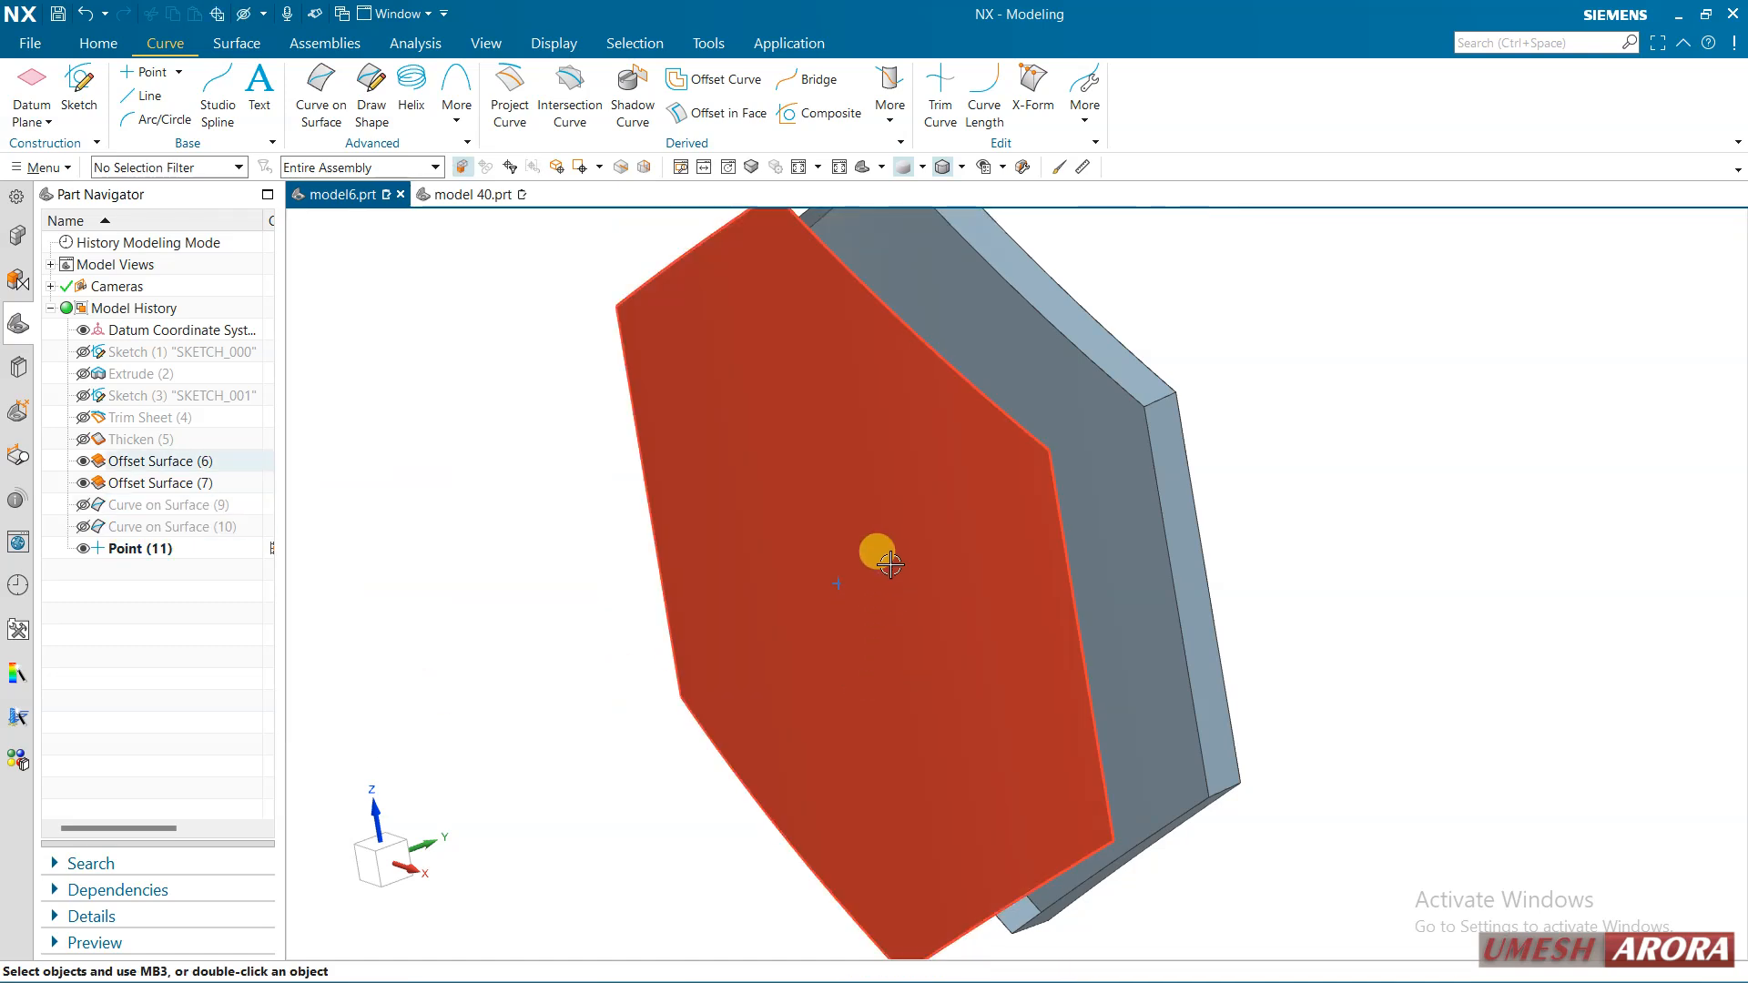
{"action": "left_click", "coordinate": [895, 589]}
{"action": "key", "text": "ctrl+b"}
Create a Line from one rim corner of the open hexagonal offset surface to the center intersection point
{"action": "middle_click_drag", "start_coordinate": [706, 690], "coordinate": [756, 567]}
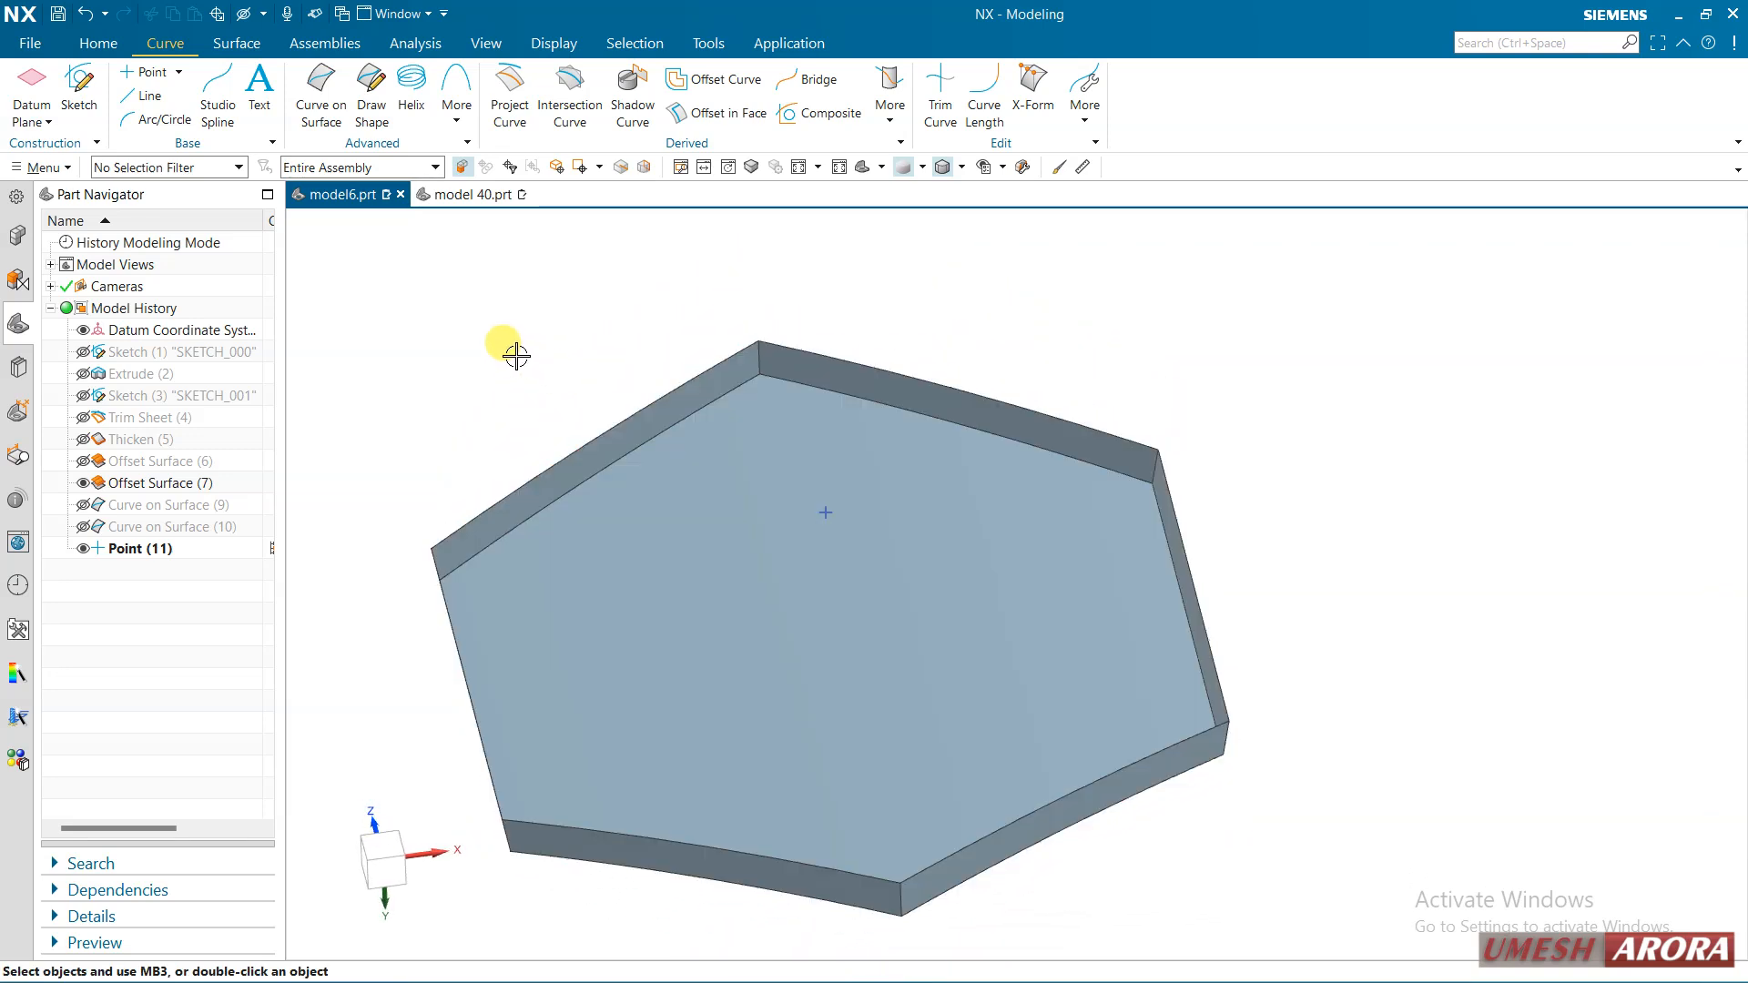
{"action": "left_click", "coordinate": [140, 96]}
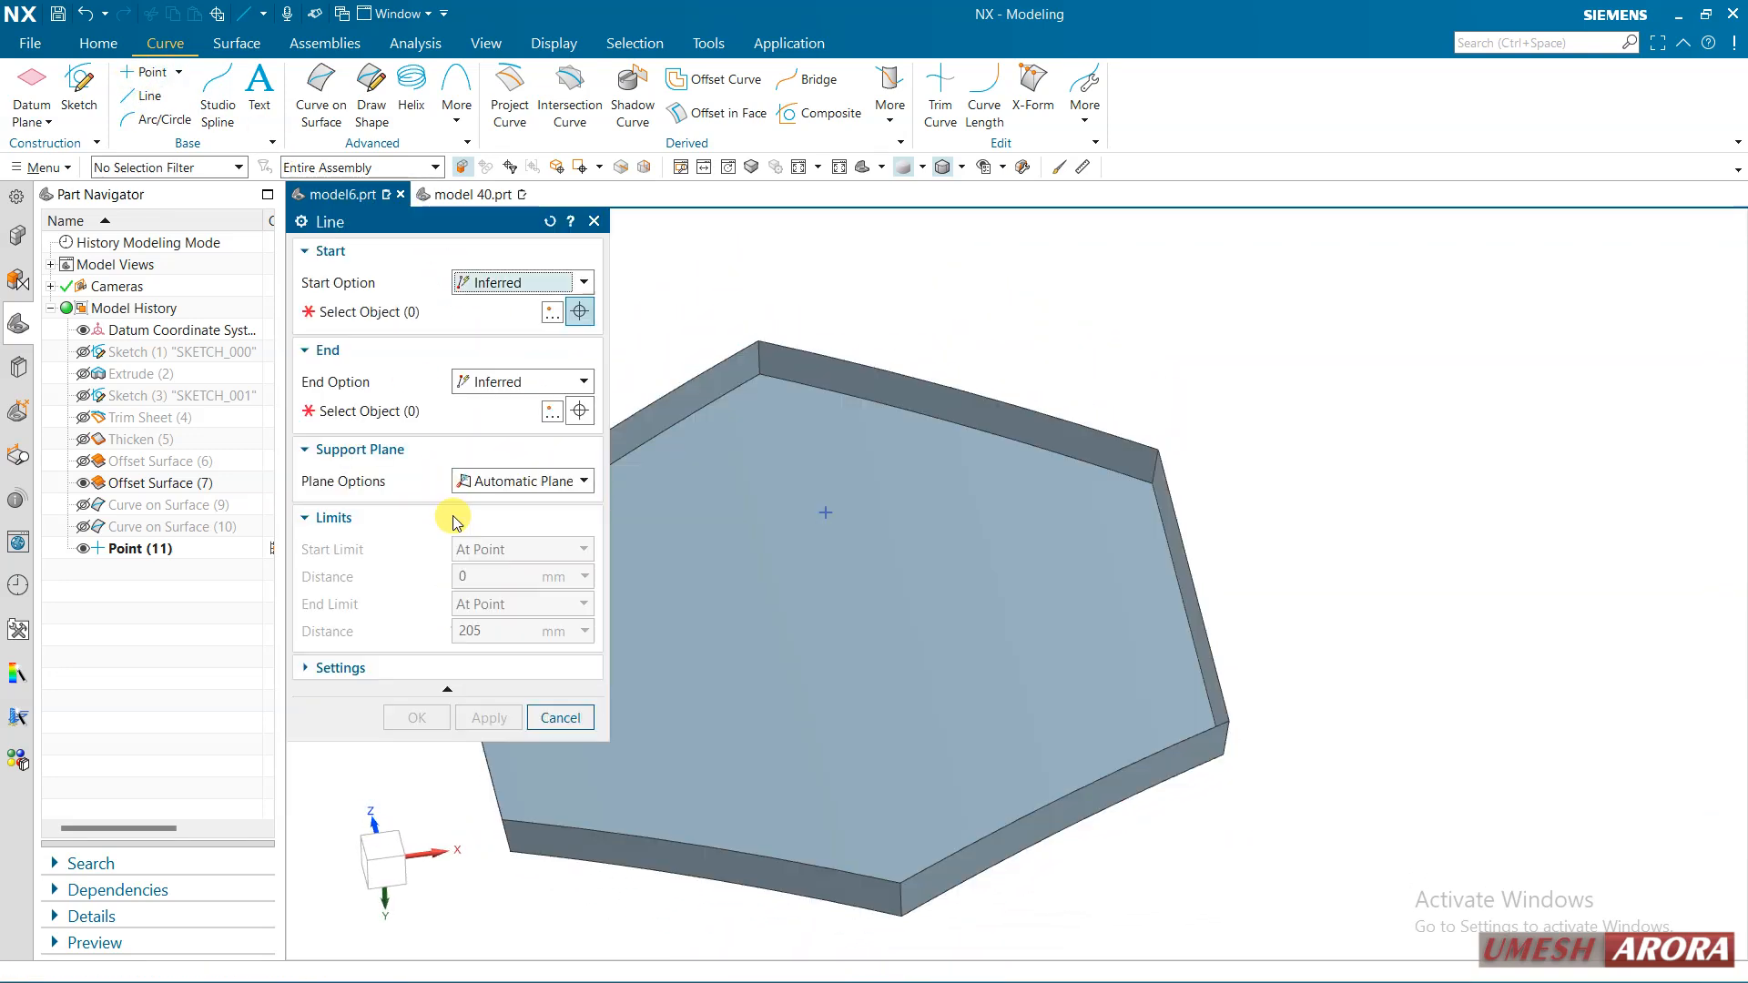
{"action": "middle_click_drag", "start_coordinate": [895, 431], "coordinate": [1043, 432], "text": "shift"}
{"action": "middle_click_drag", "start_coordinate": [860, 515], "coordinate": [732, 510]}
{"action": "left_click", "coordinate": [693, 545]}
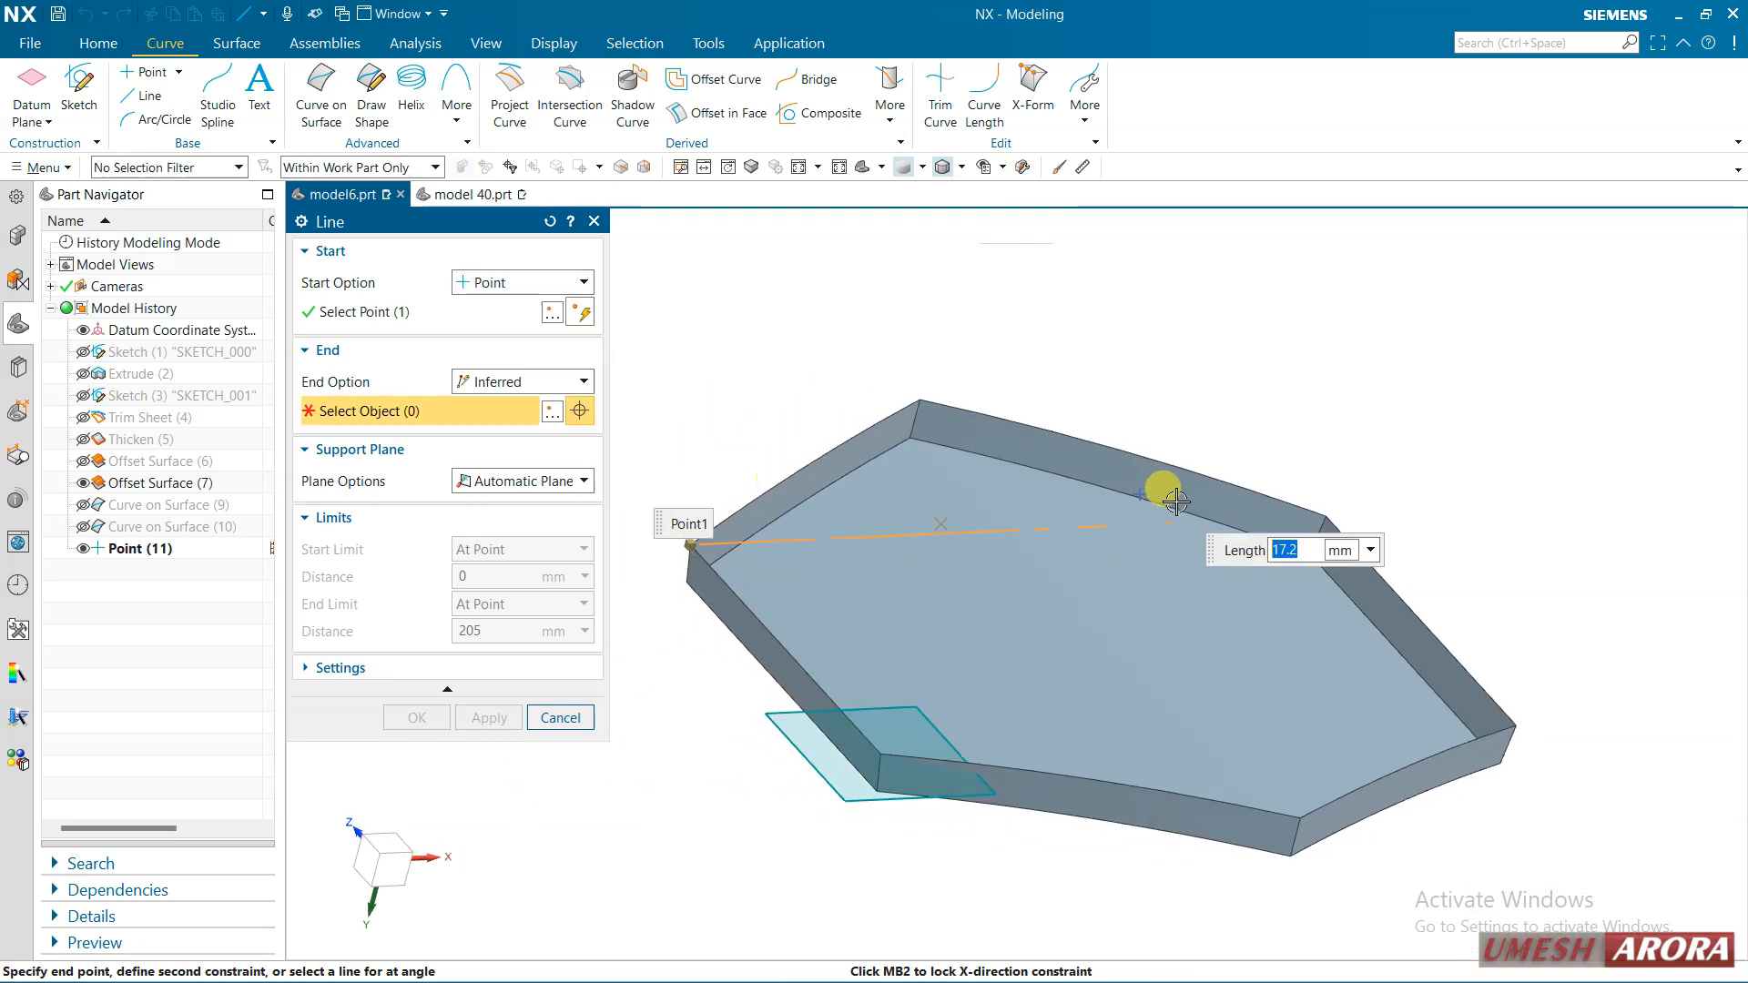
{"action": "left_click", "coordinate": [1125, 480]}
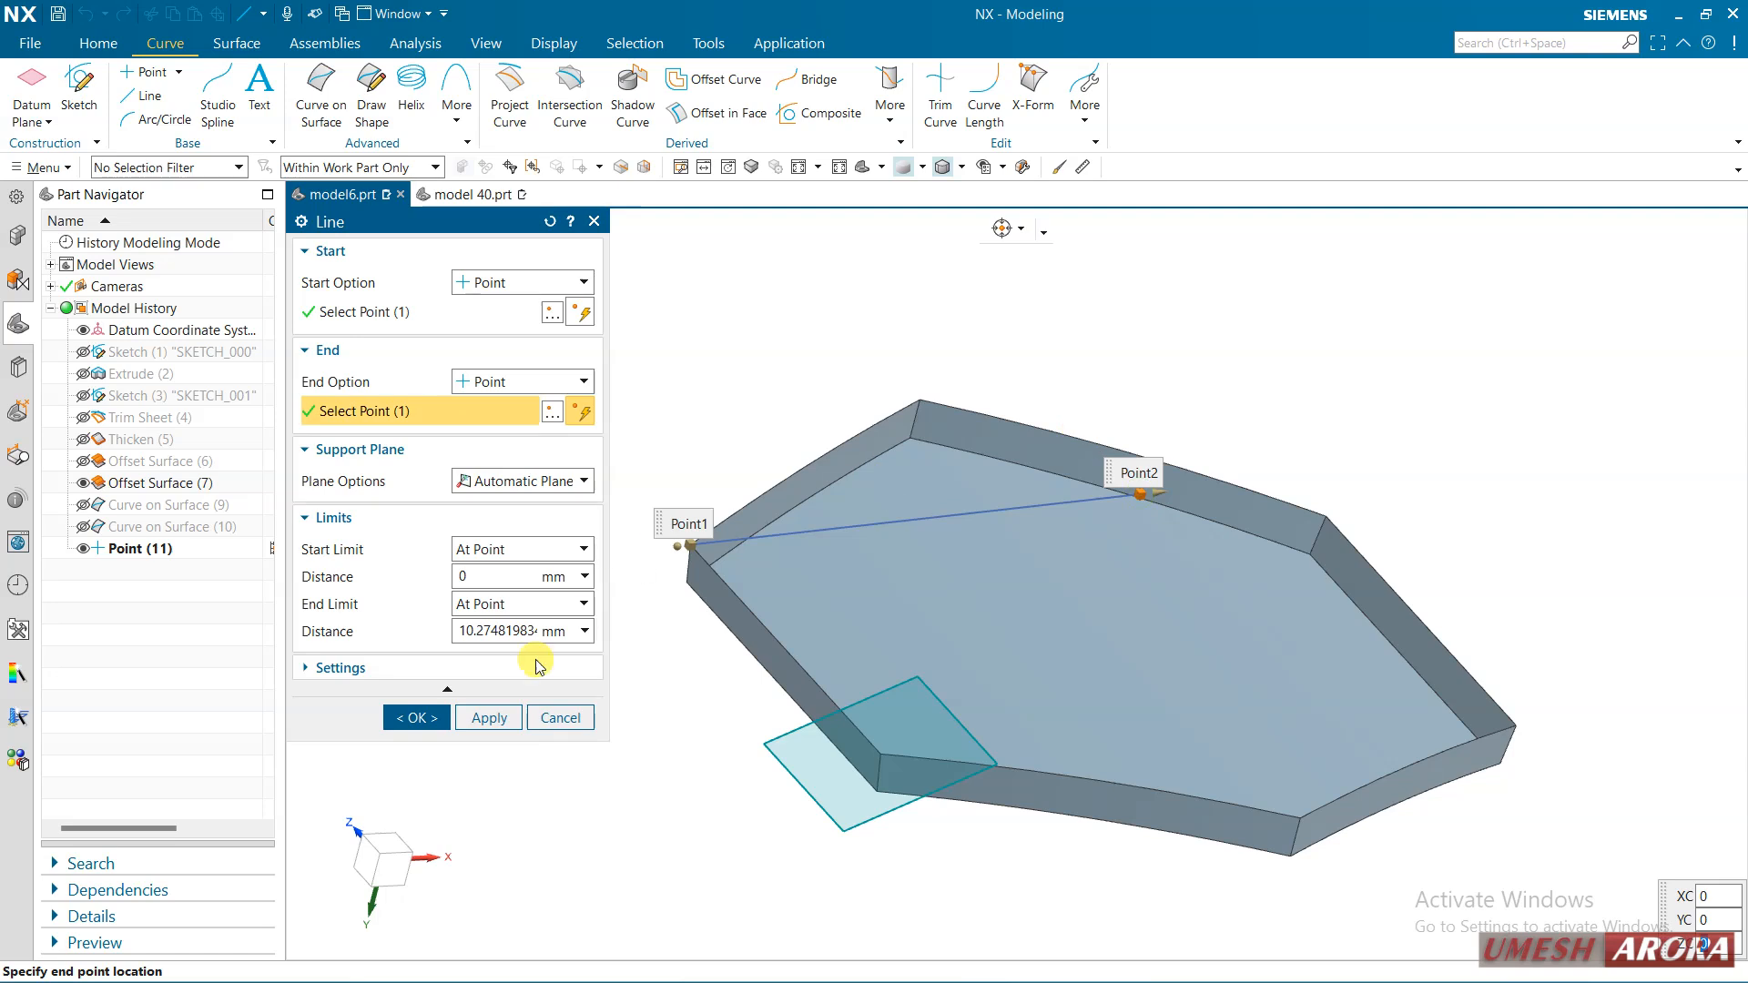
{"action": "left_click", "coordinate": [417, 718]}
{"action": "mouse_move", "coordinate": [1139, 413]}
{"action": "middle_mouse_down"}
{"action": "mouse_move", "coordinate": [1112, 449]}
{"action": "mouse_move", "coordinate": [1133, 452]}
{"action": "mouse_move", "coordinate": [1110, 418]}
{"action": "middle_mouse_up"}
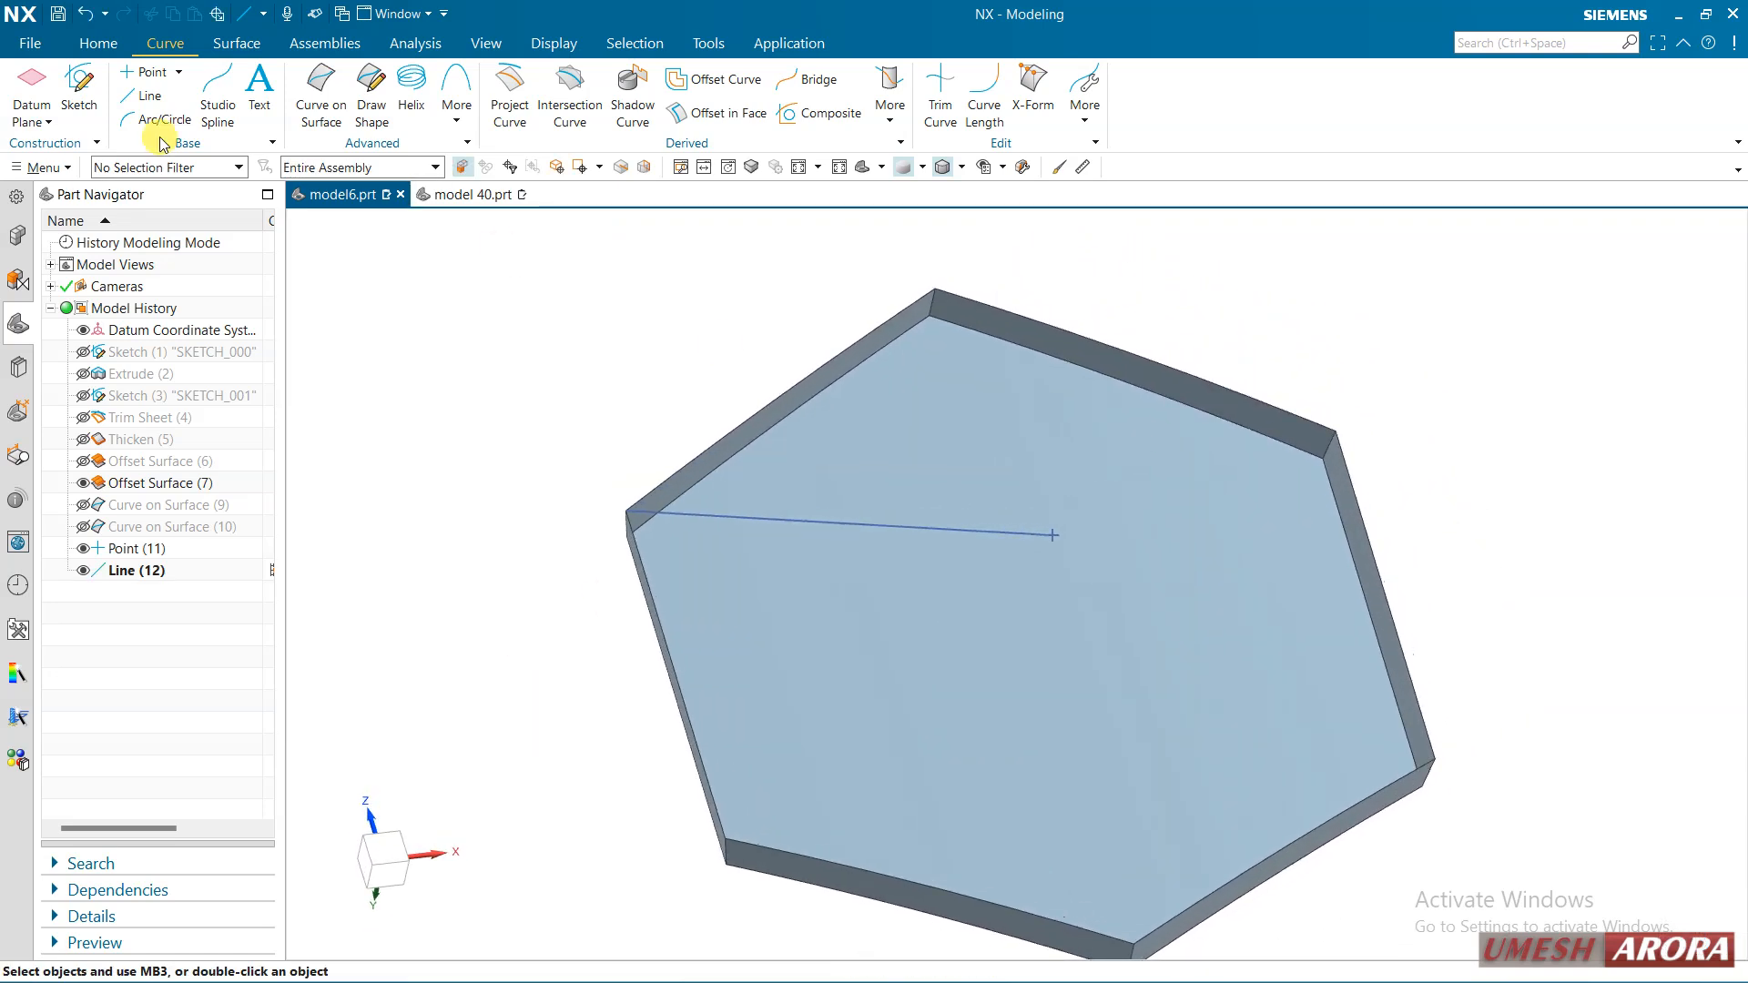
Create a Studio Surface with the center line and the opposite upper rim edge as sections, guided by the rim edge joining them
{"action": "left_click", "coordinate": [232, 46]}
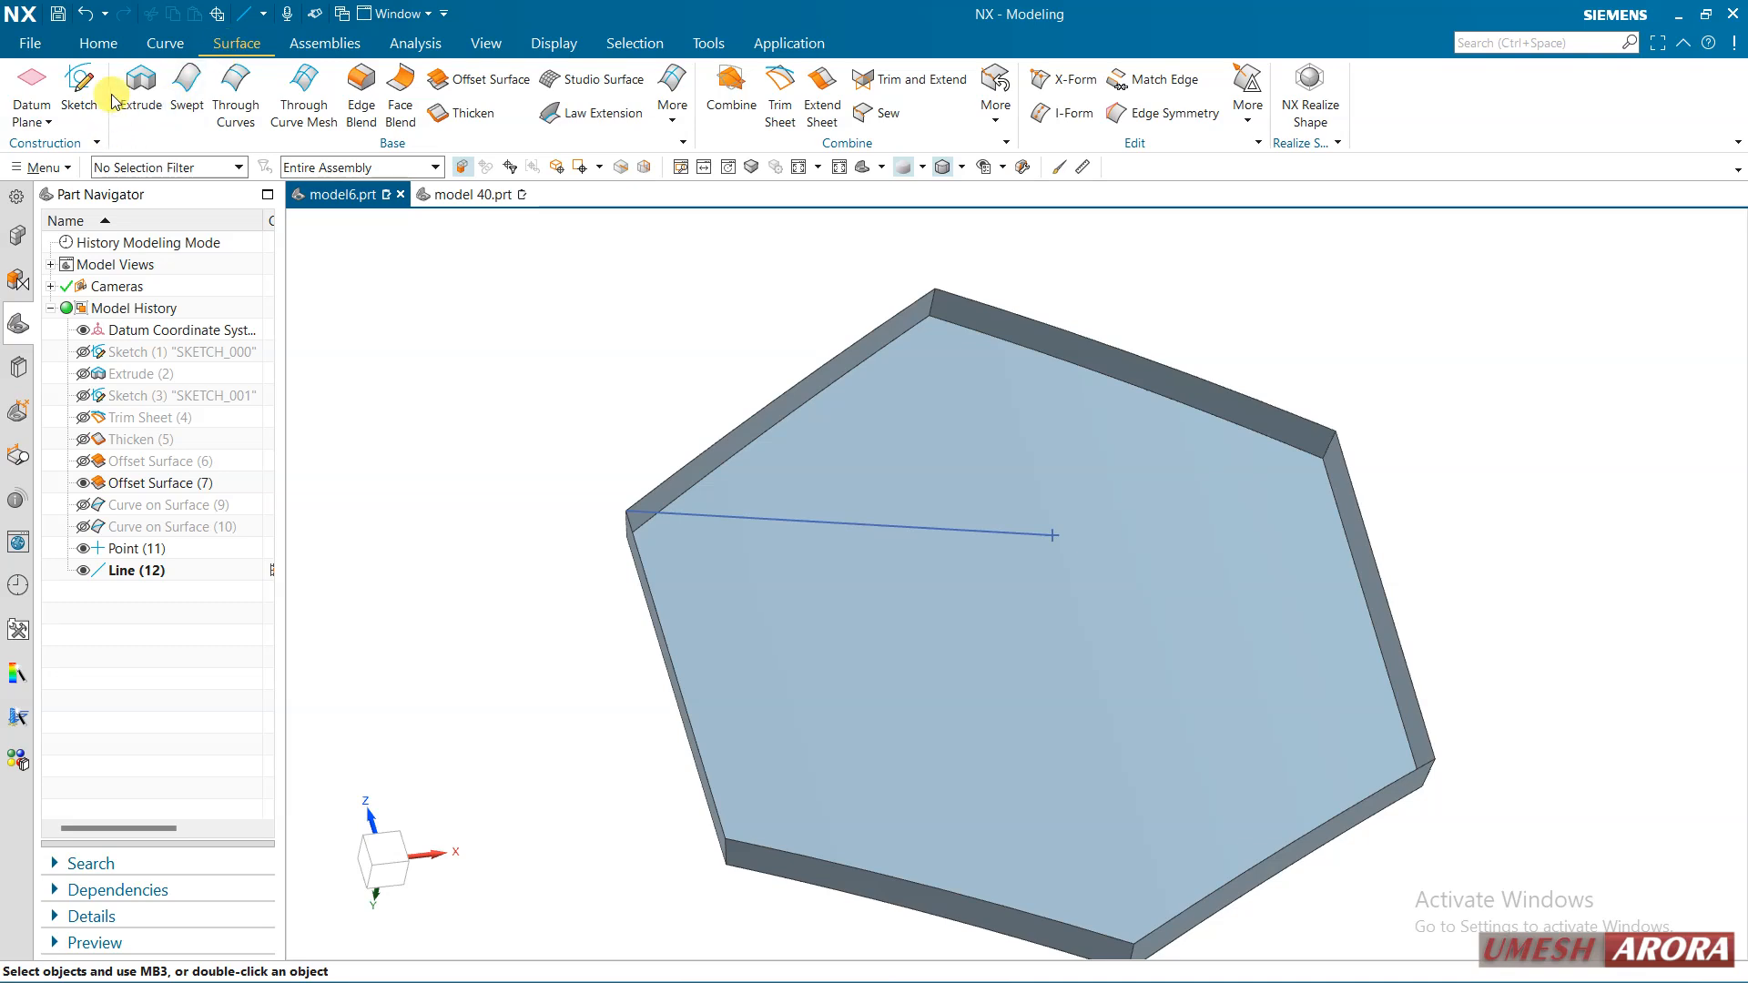
{"action": "left_click", "coordinate": [557, 73]}
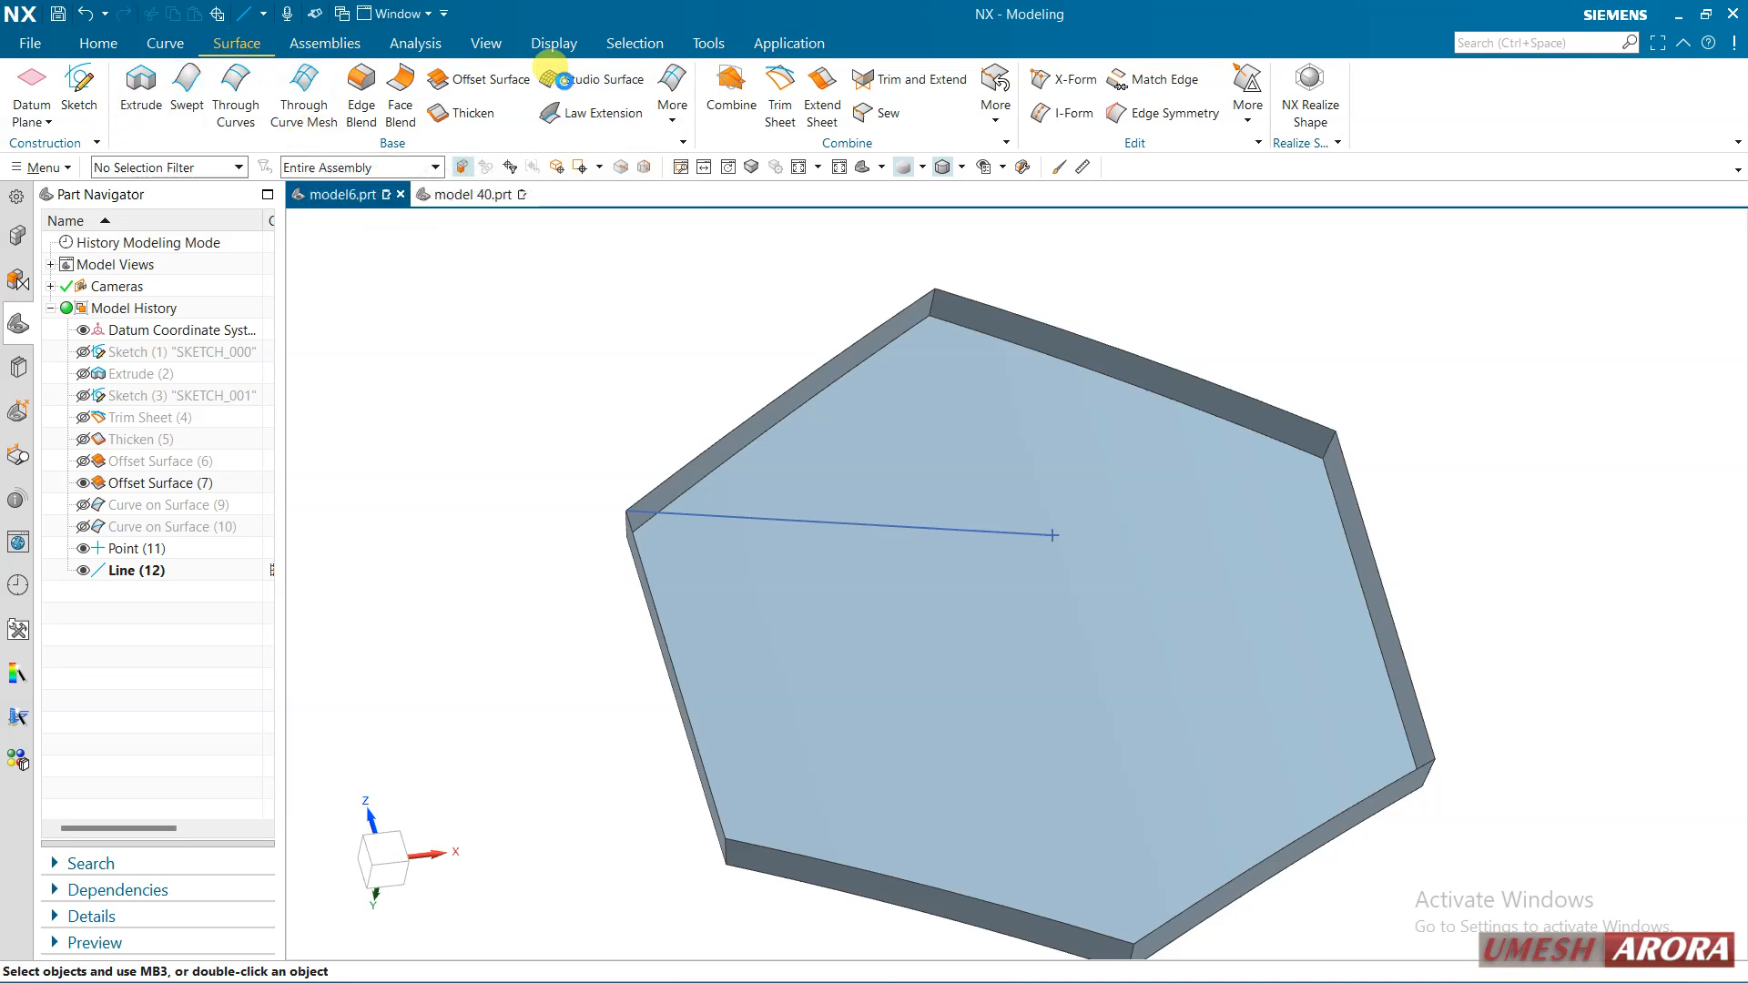
{"action": "left_click", "coordinate": [694, 514]}
{"action": "left_click", "coordinate": [582, 341]}
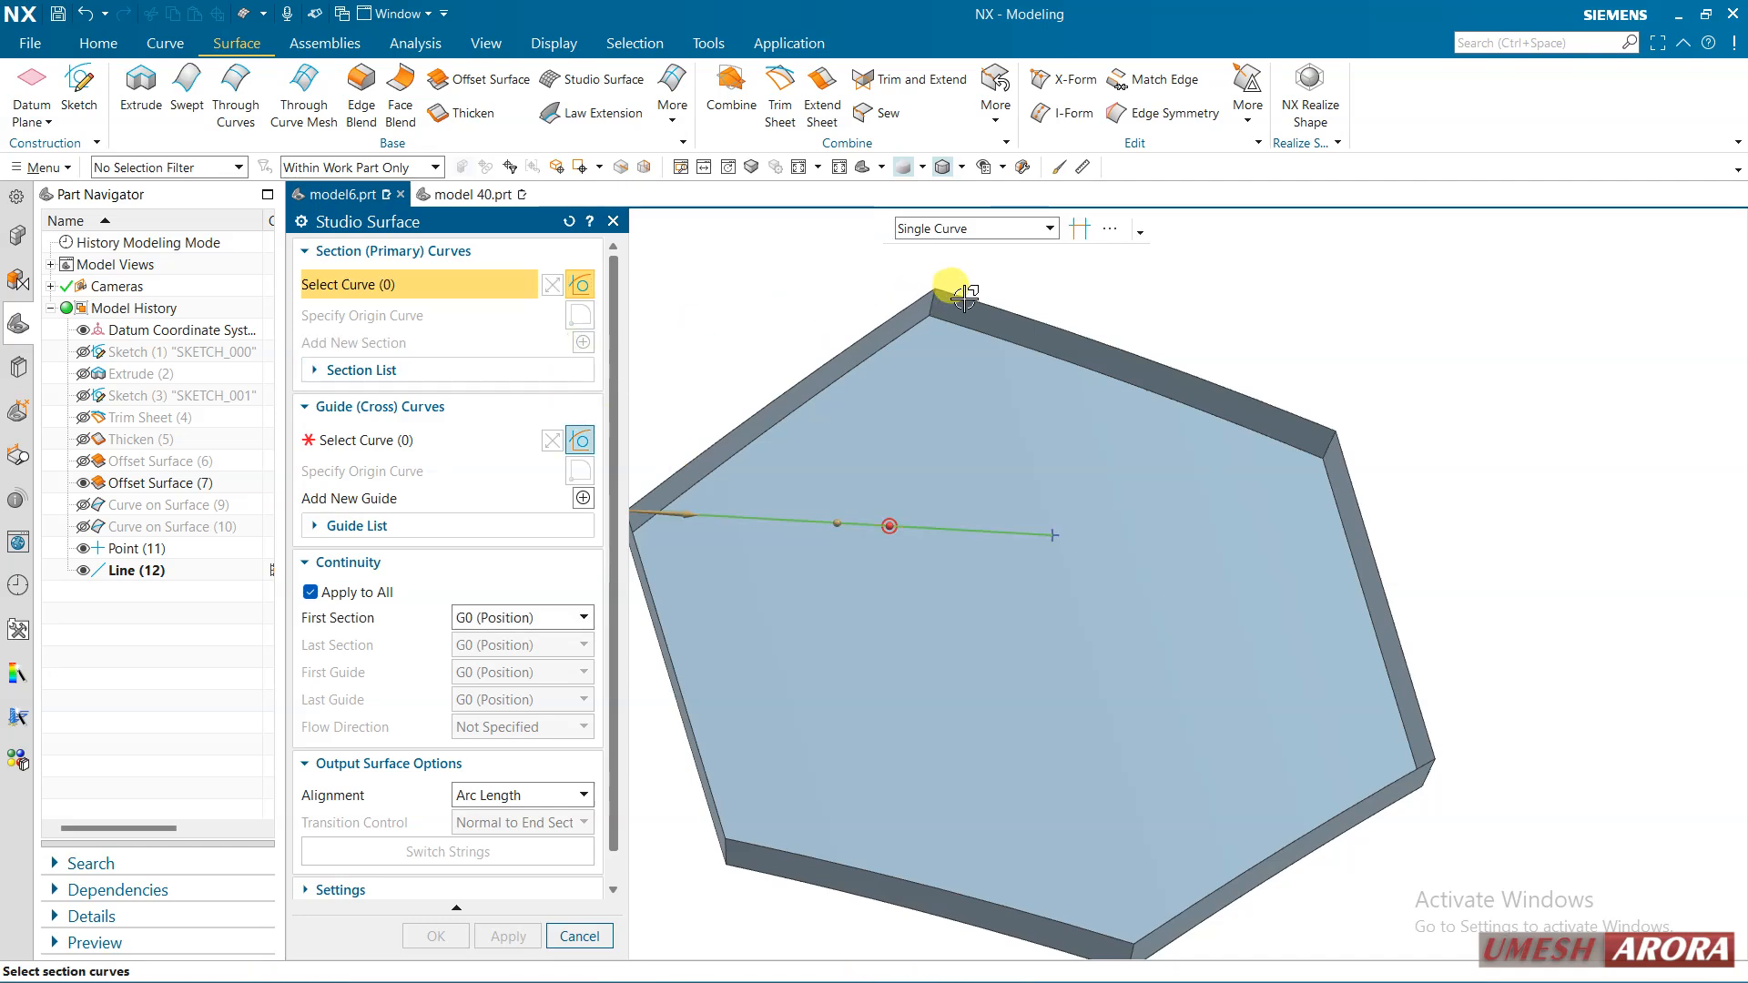
{"action": "left_click", "coordinate": [948, 285]}
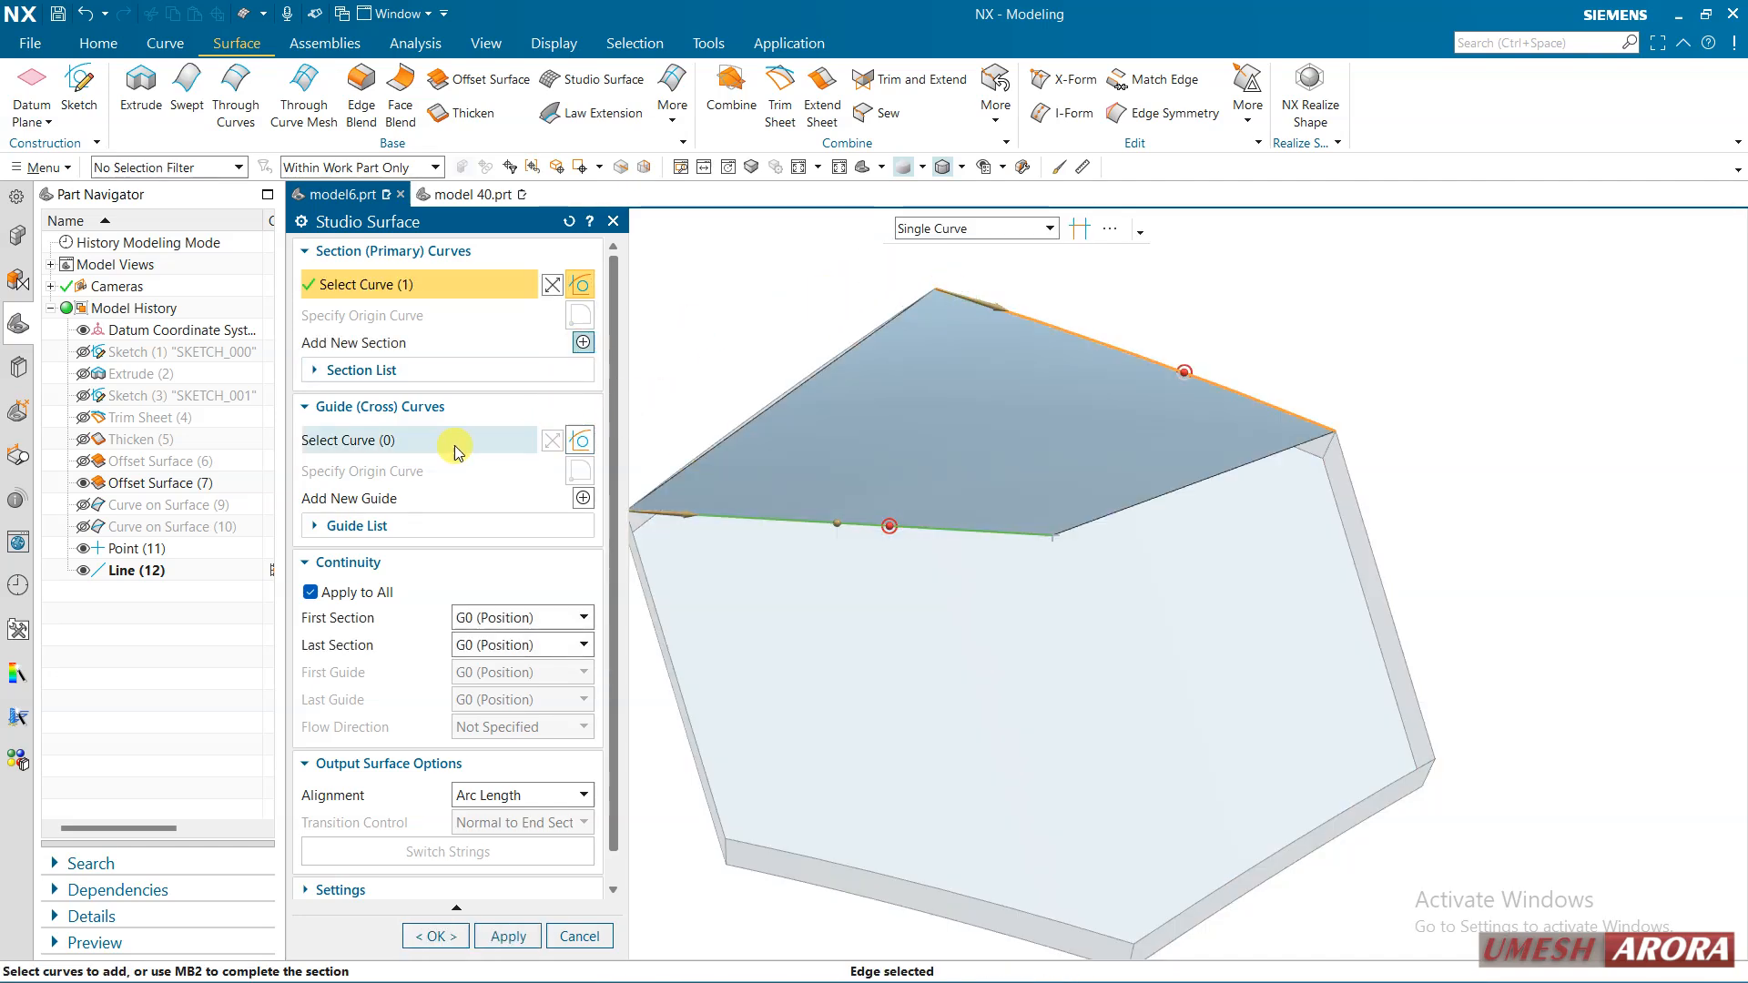
{"action": "left_click", "coordinate": [468, 441]}
{"action": "left_click", "coordinate": [756, 412]}
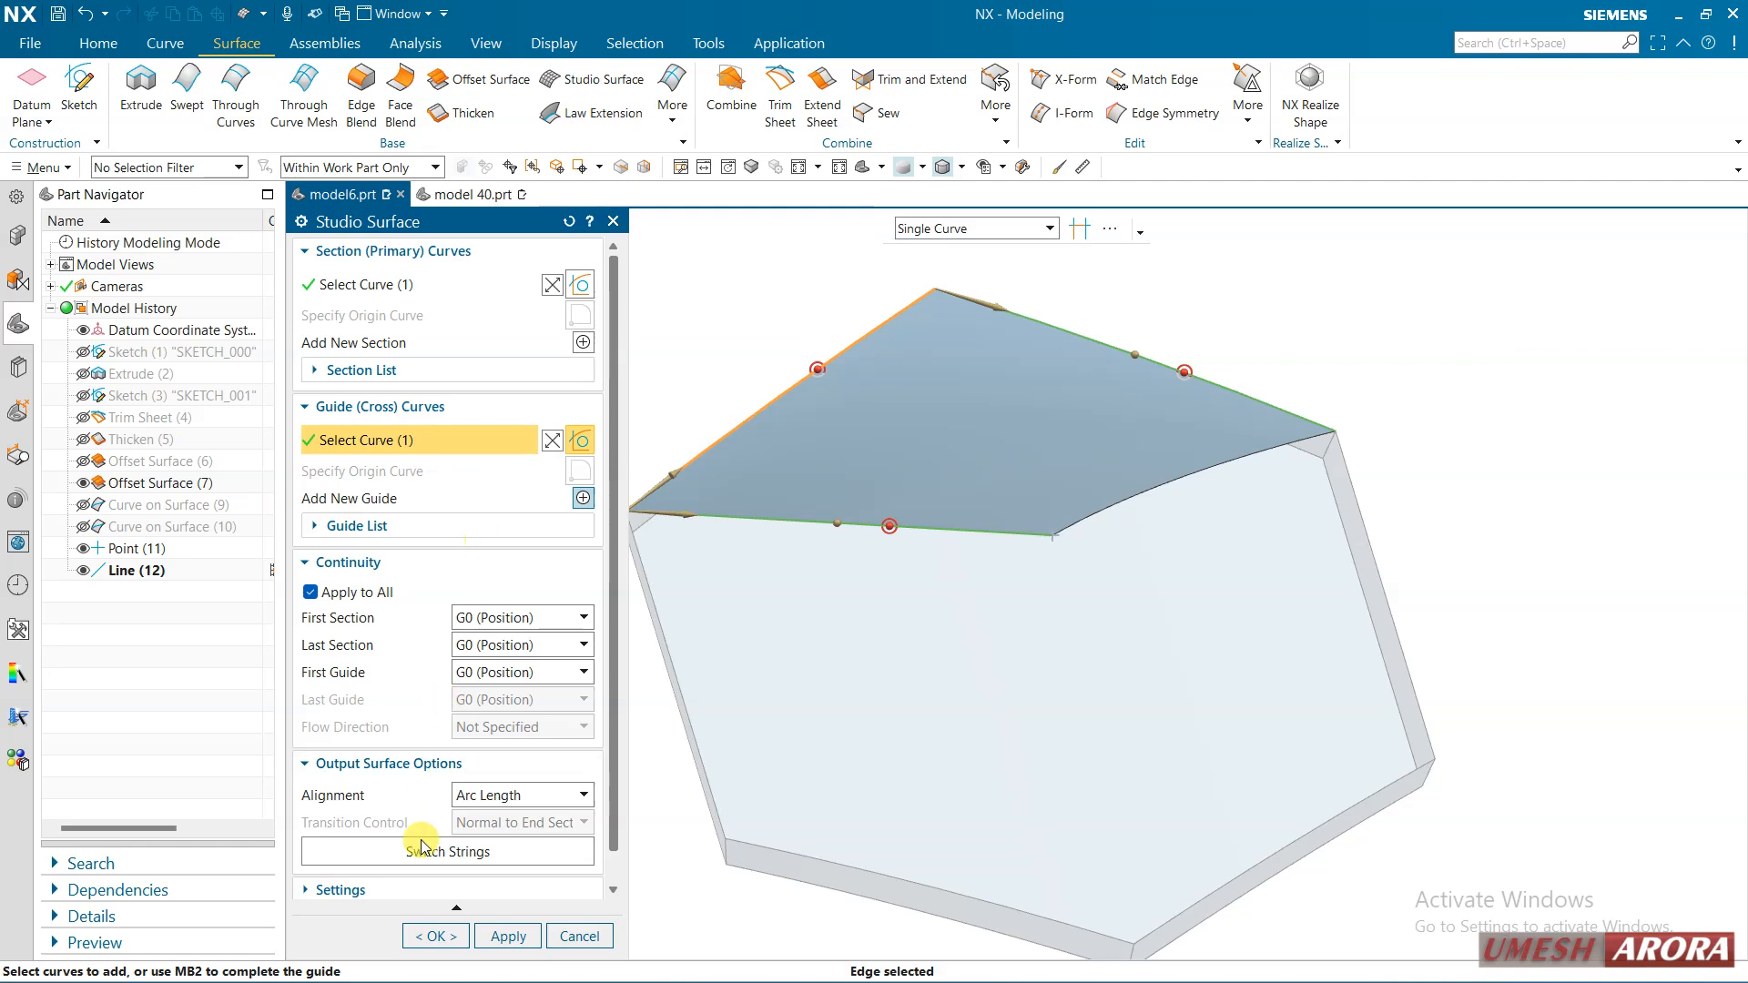
{"action": "left_click", "coordinate": [501, 938]}
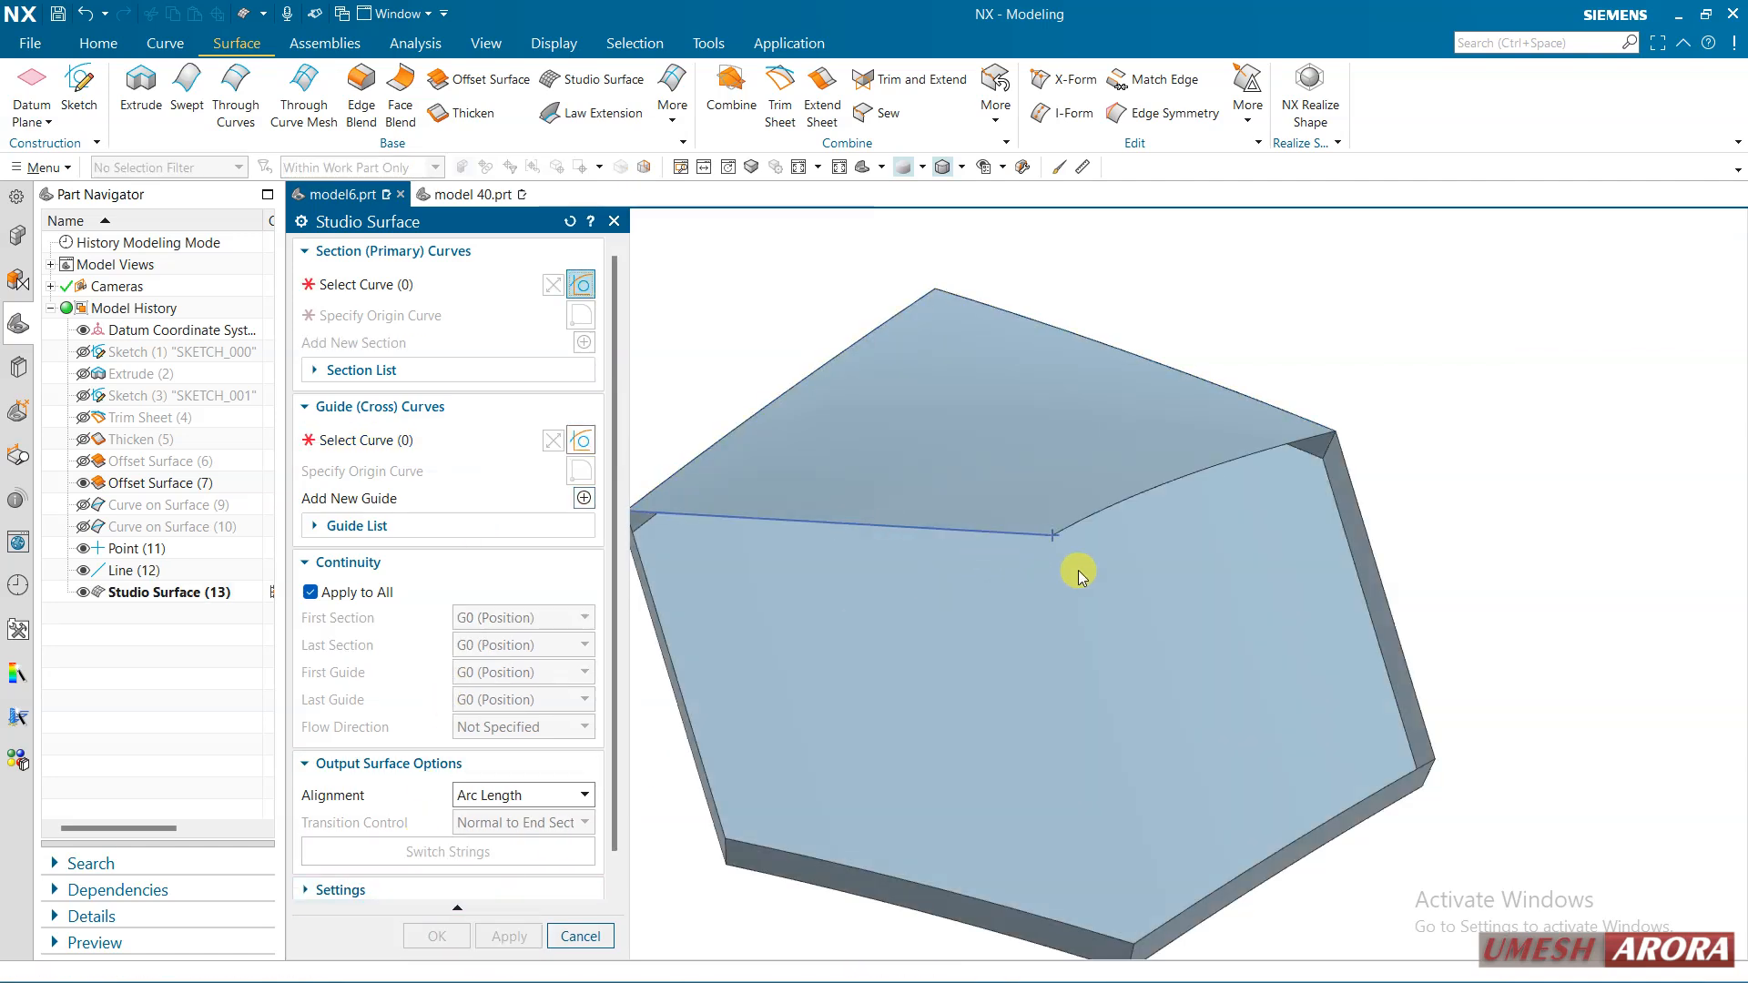
Create a second Studio Surface from the lower rim edge and the center line as sections, with the connecting side rim edge as guide
{"action": "middle_click_drag", "start_coordinate": [1078, 570], "coordinate": [1138, 460]}
{"action": "left_click", "coordinate": [1119, 777]}
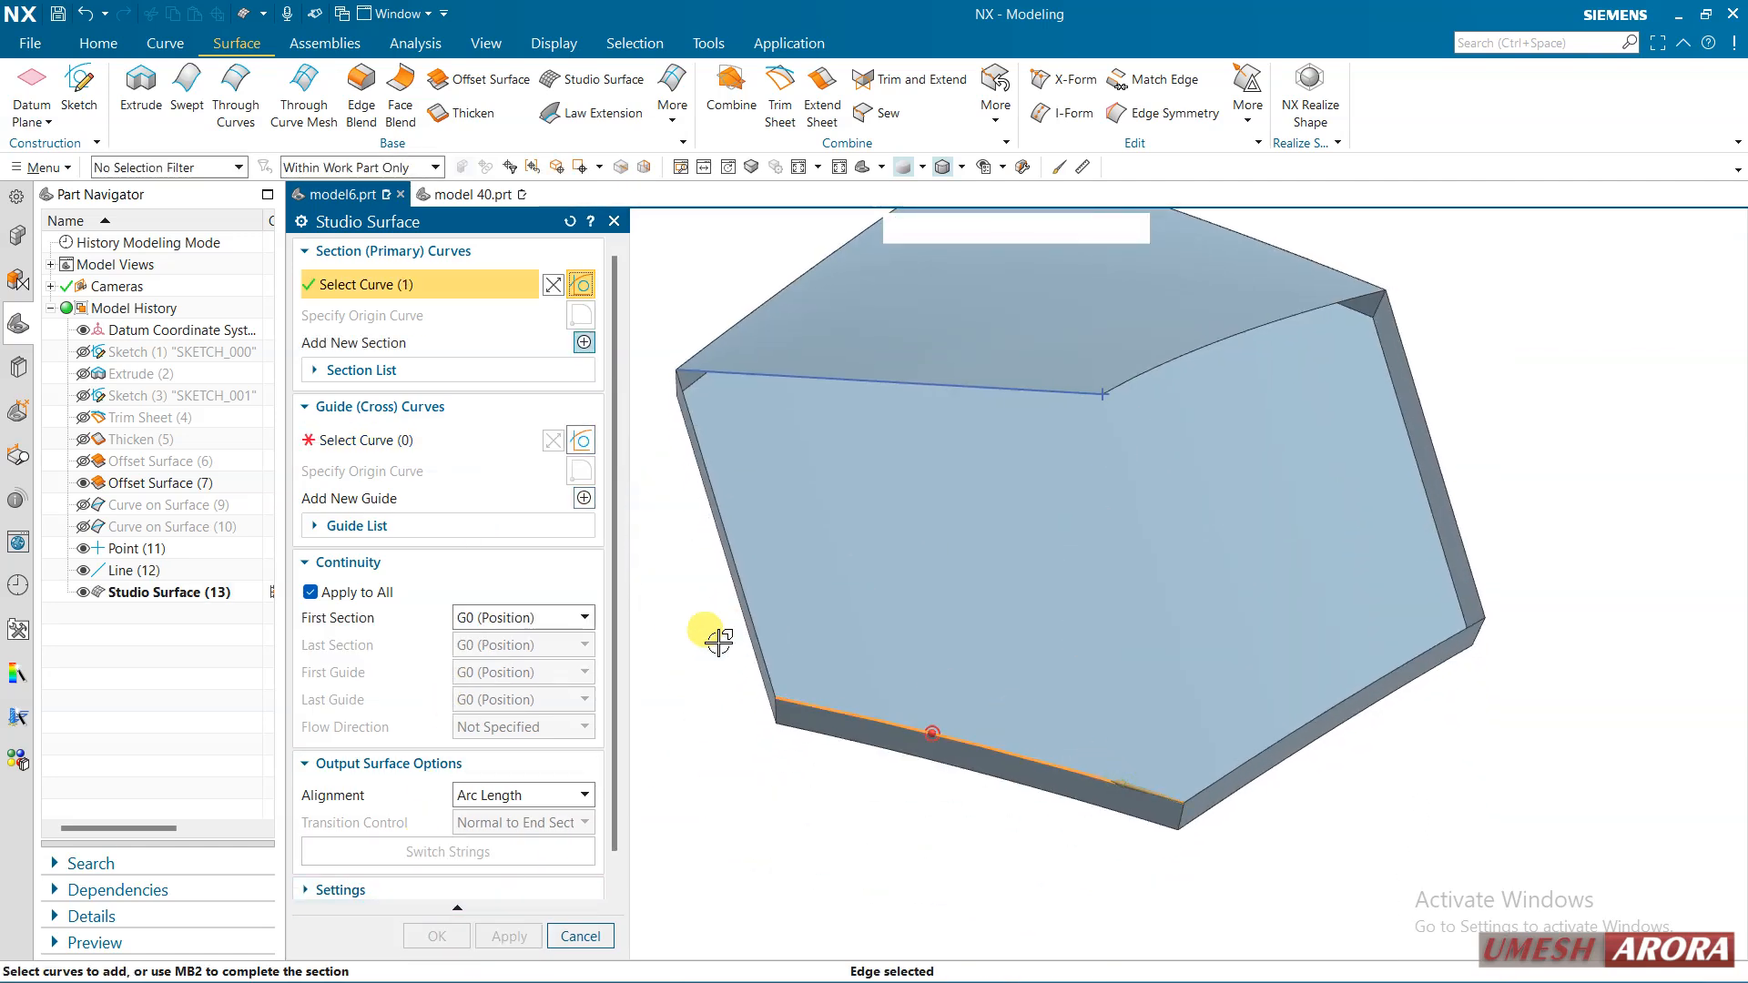
{"action": "middle_click", "coordinate": [646, 579]}
{"action": "left_click", "coordinate": [1033, 390]}
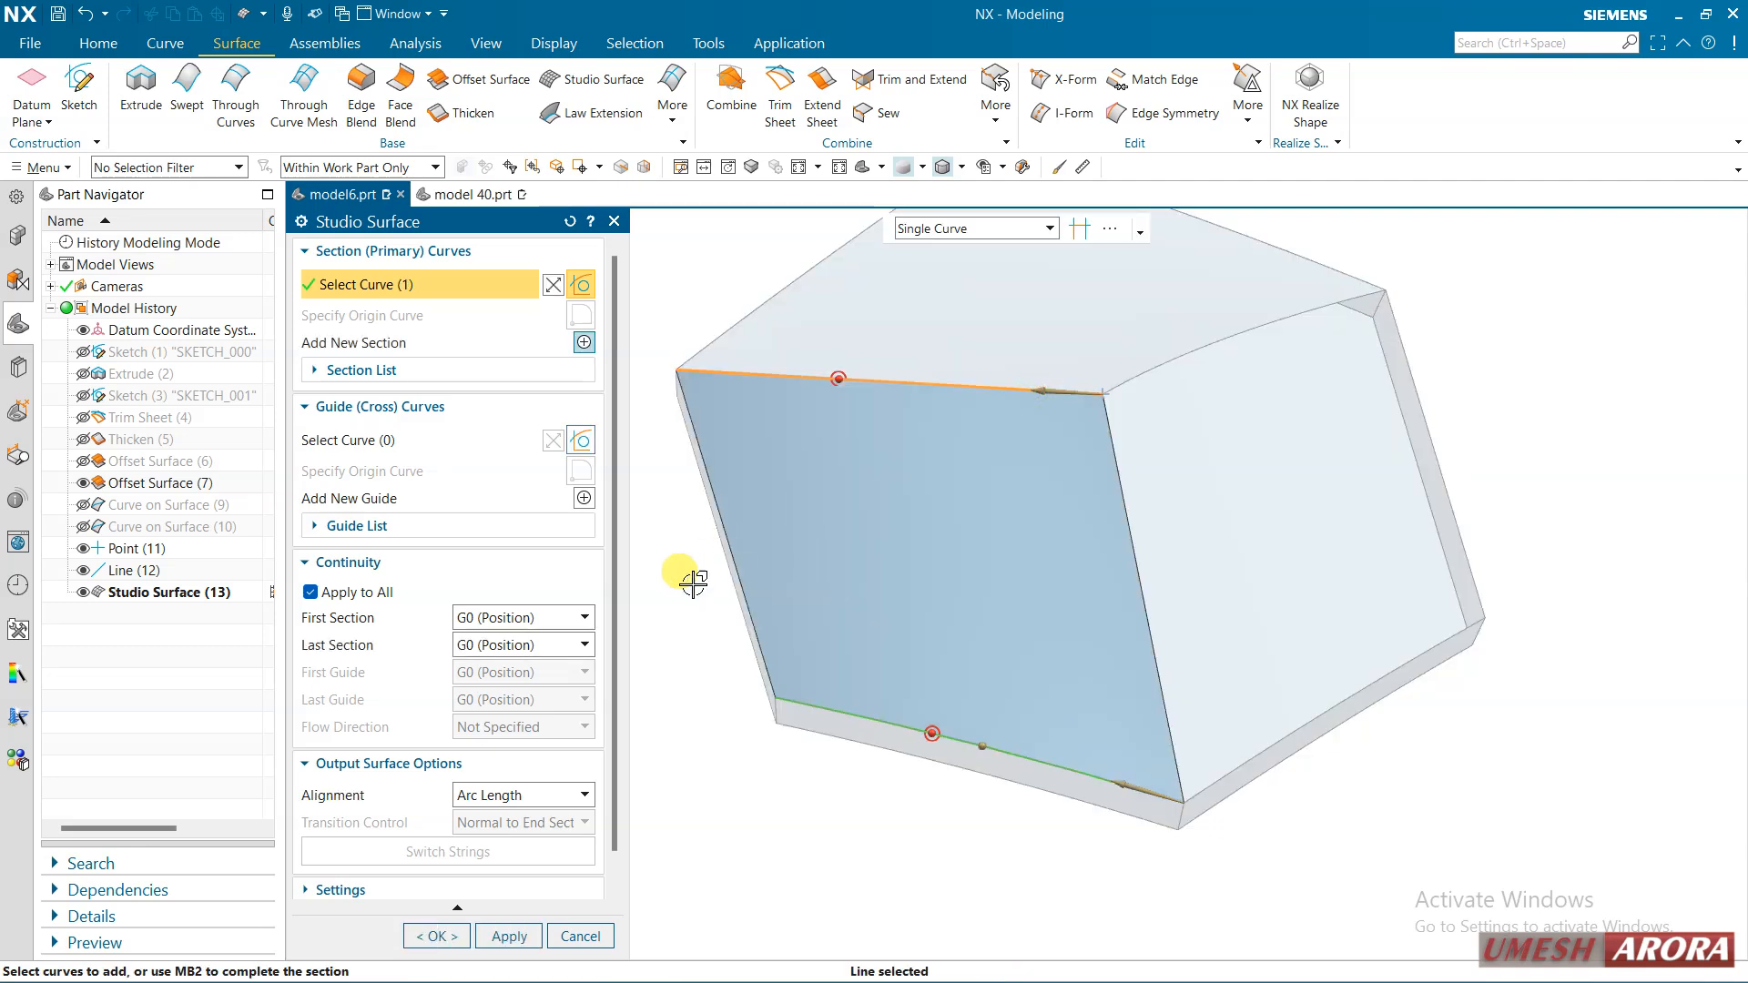
{"action": "middle_click", "coordinate": [692, 578]}
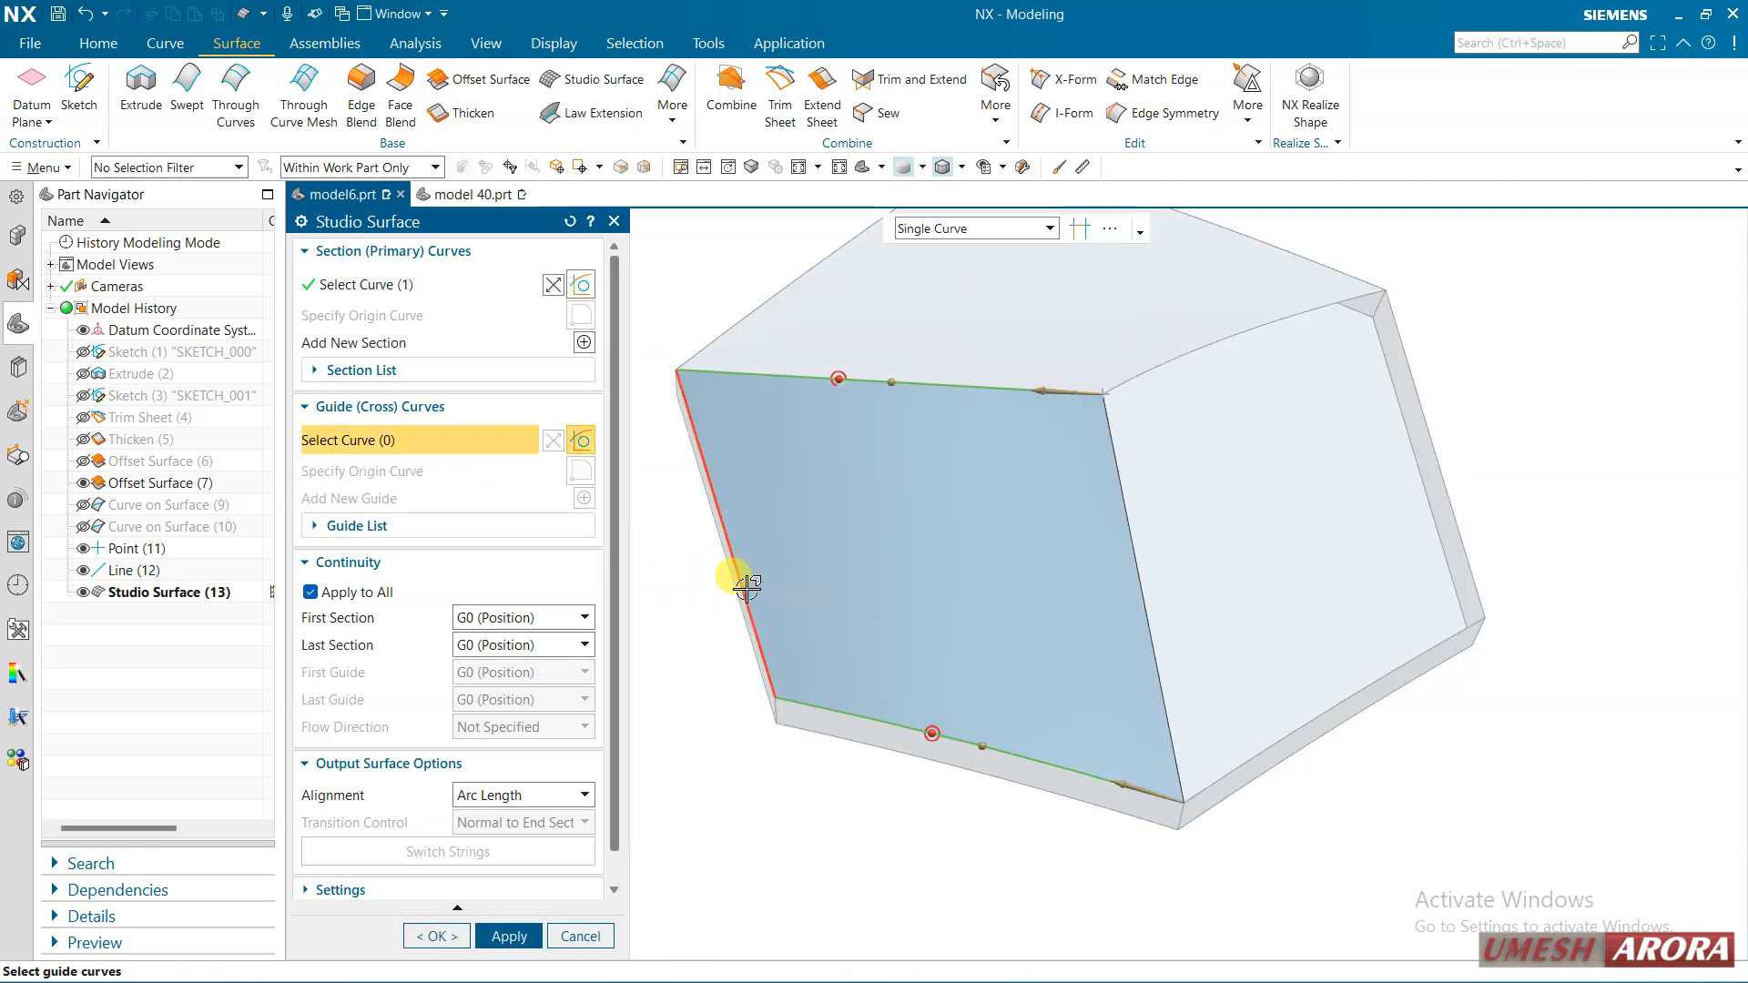
{"action": "left_click", "coordinate": [747, 587]}
{"action": "left_click", "coordinate": [506, 936]}
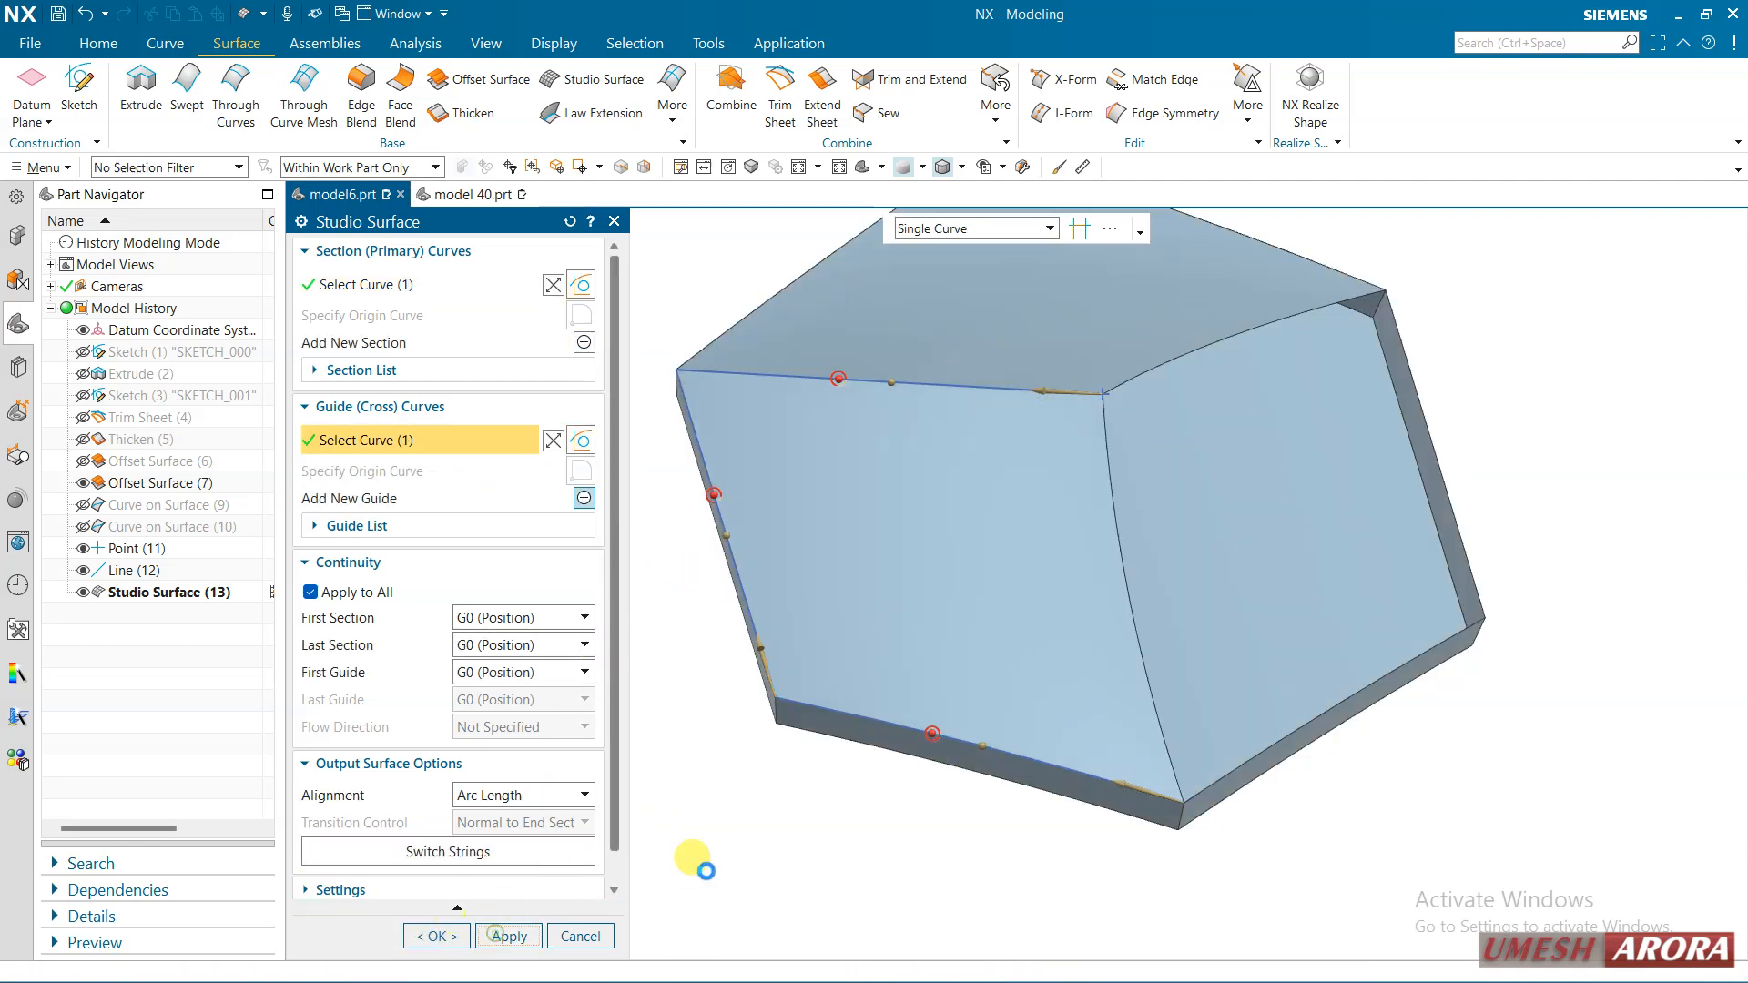
Close the remaining opening with a Studio Surface, using the rim edge and first surface's free edge as sections and the other two edges as guides
{"action": "left_click", "coordinate": [1210, 781]}
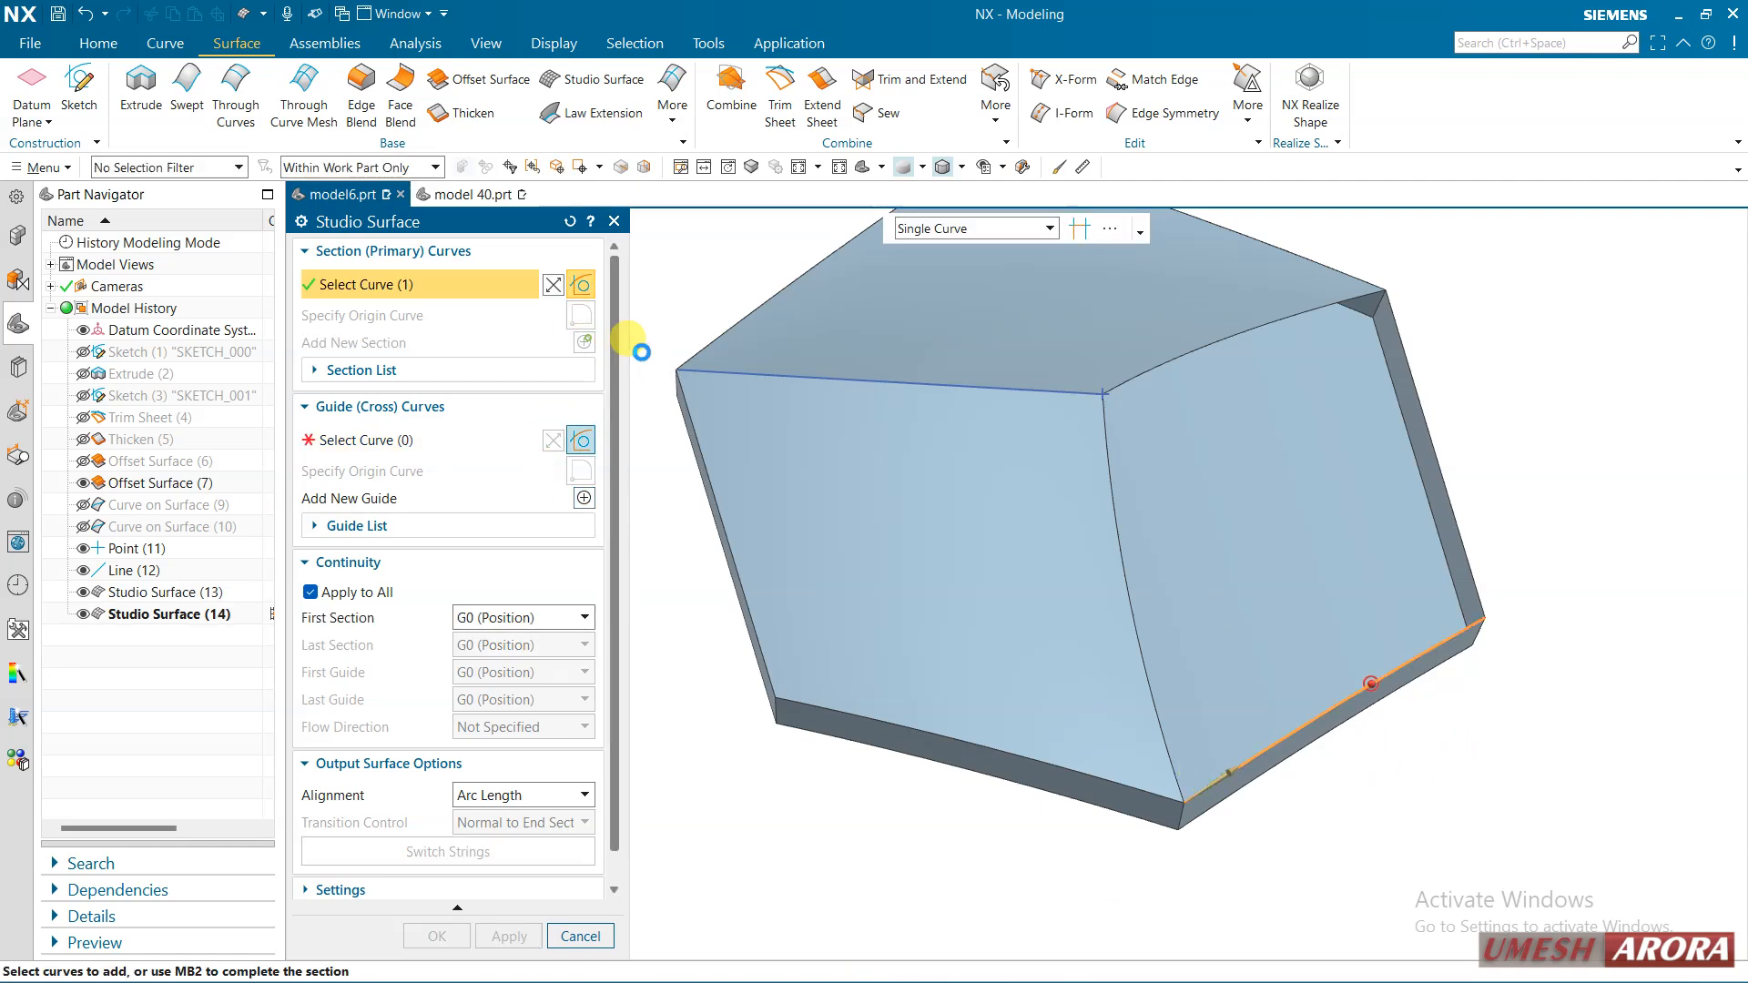
{"action": "left_click", "coordinate": [1130, 373]}
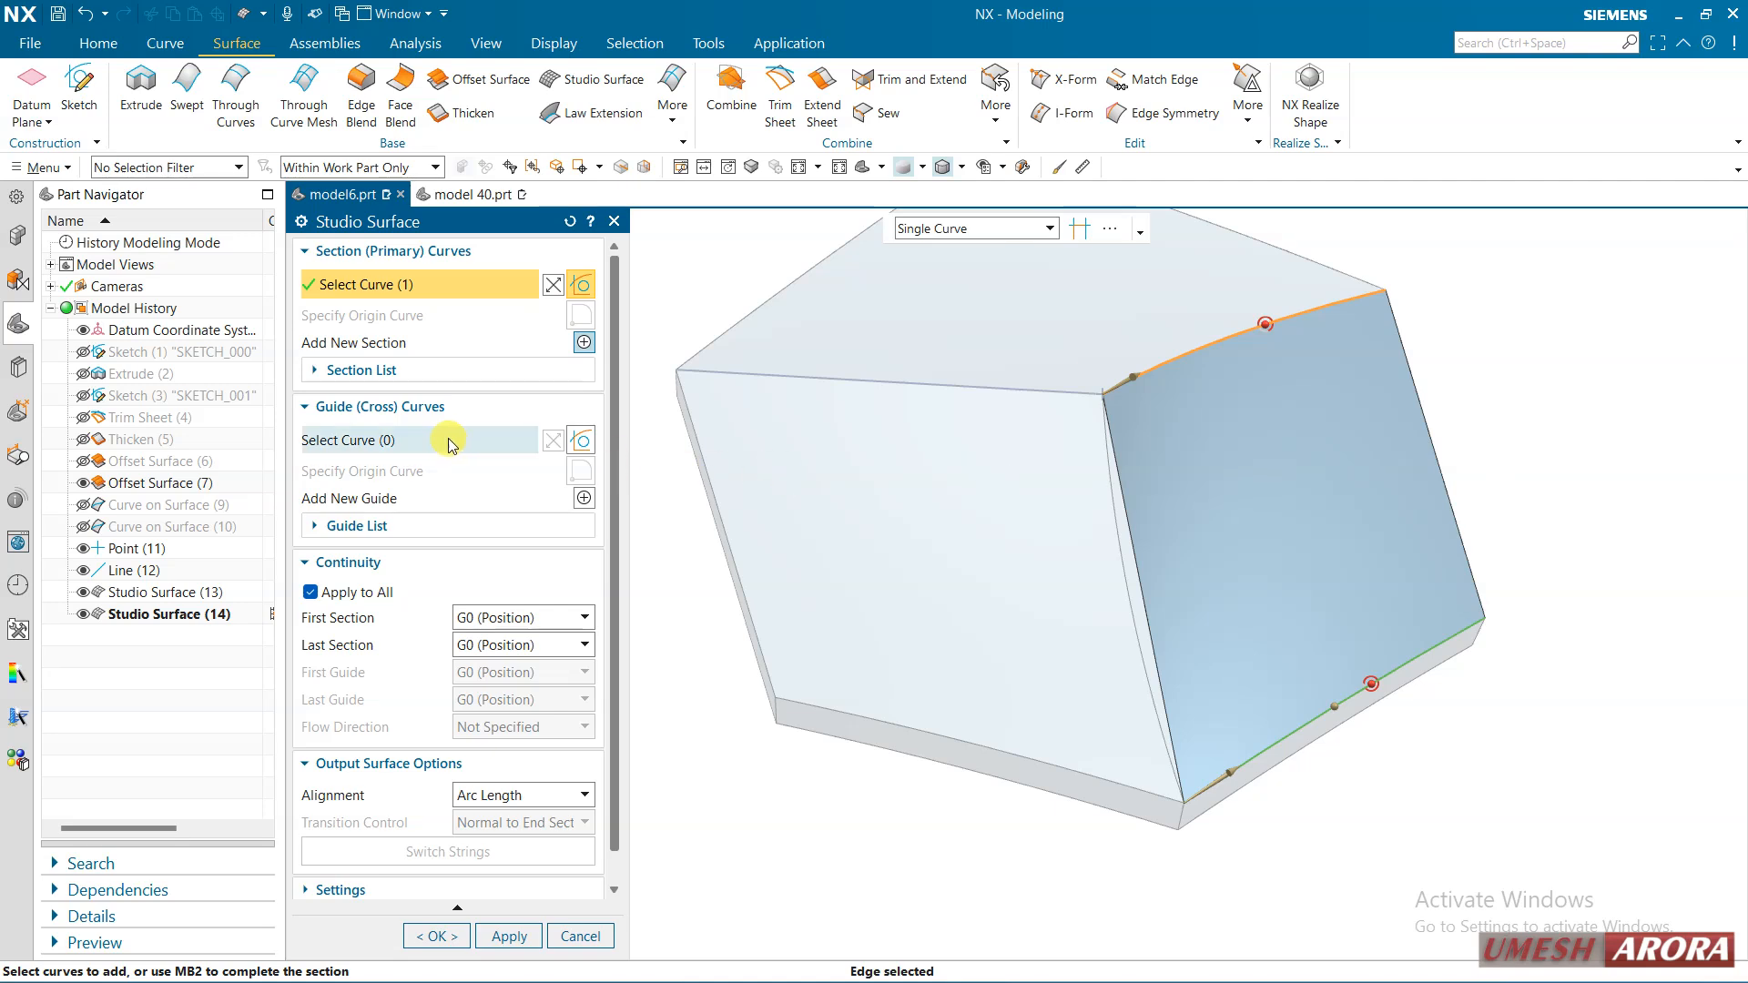
{"action": "left_click", "coordinate": [451, 441]}
{"action": "left_click", "coordinate": [1133, 626]}
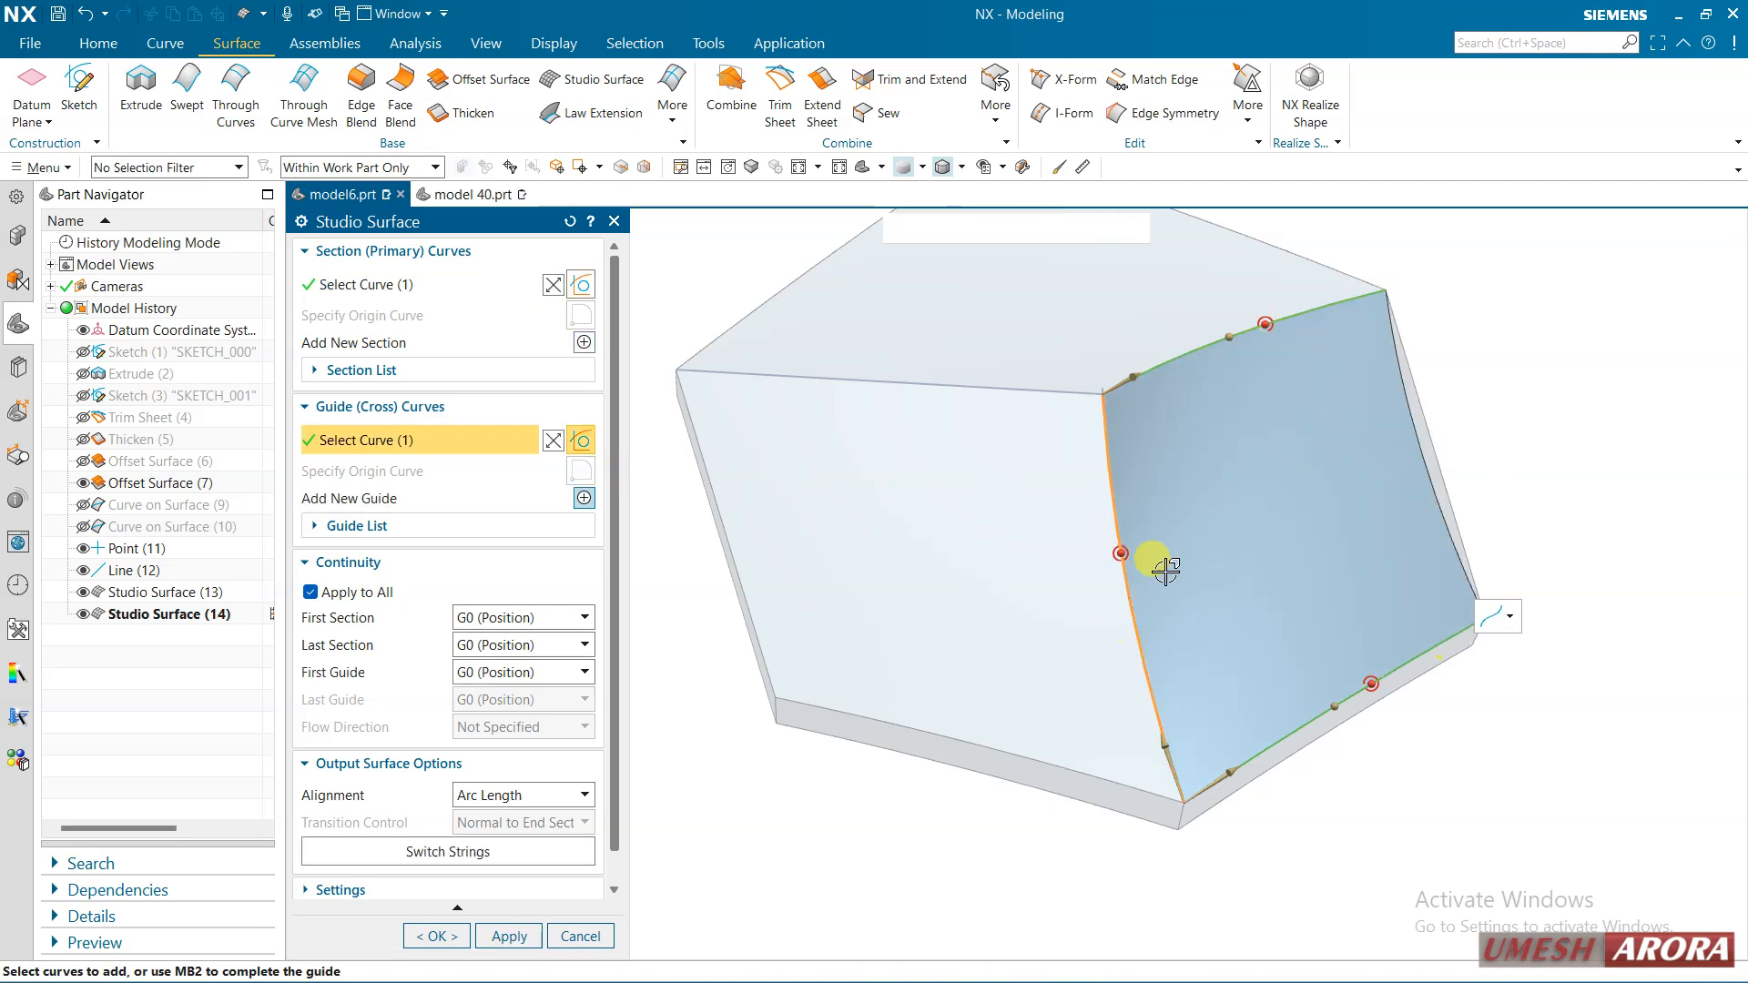
{"action": "left_click", "coordinate": [584, 498]}
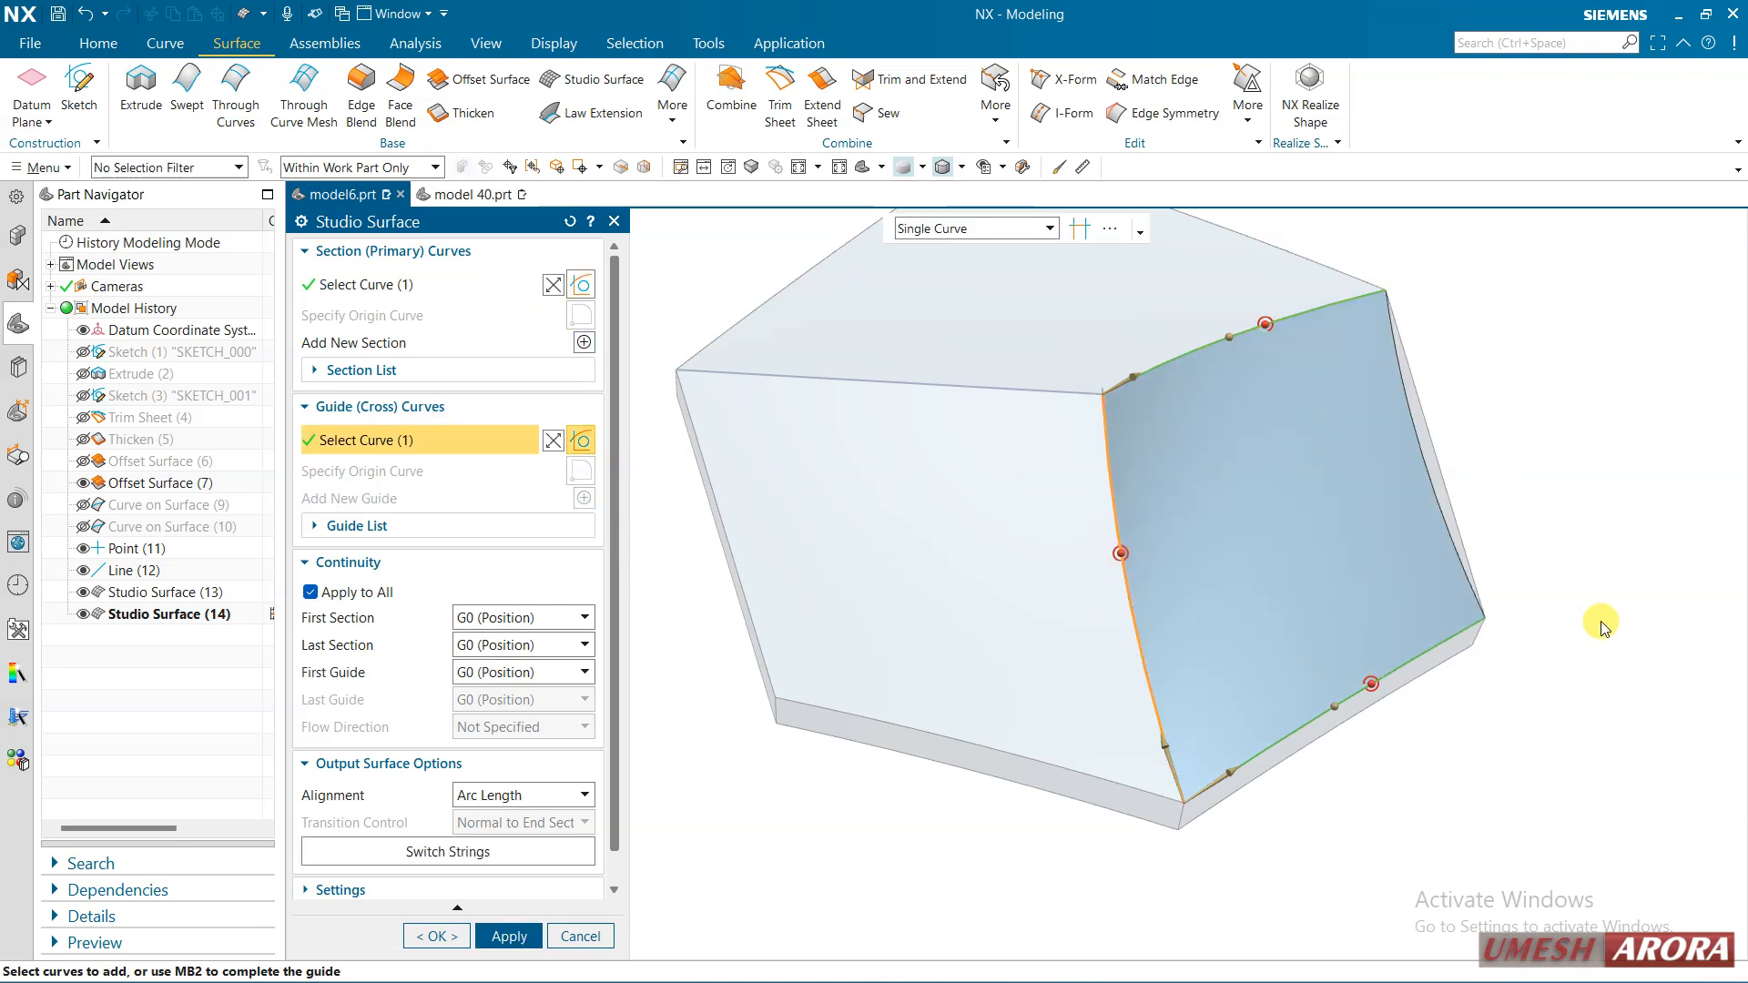
{"action": "left_click", "coordinate": [1452, 526]}
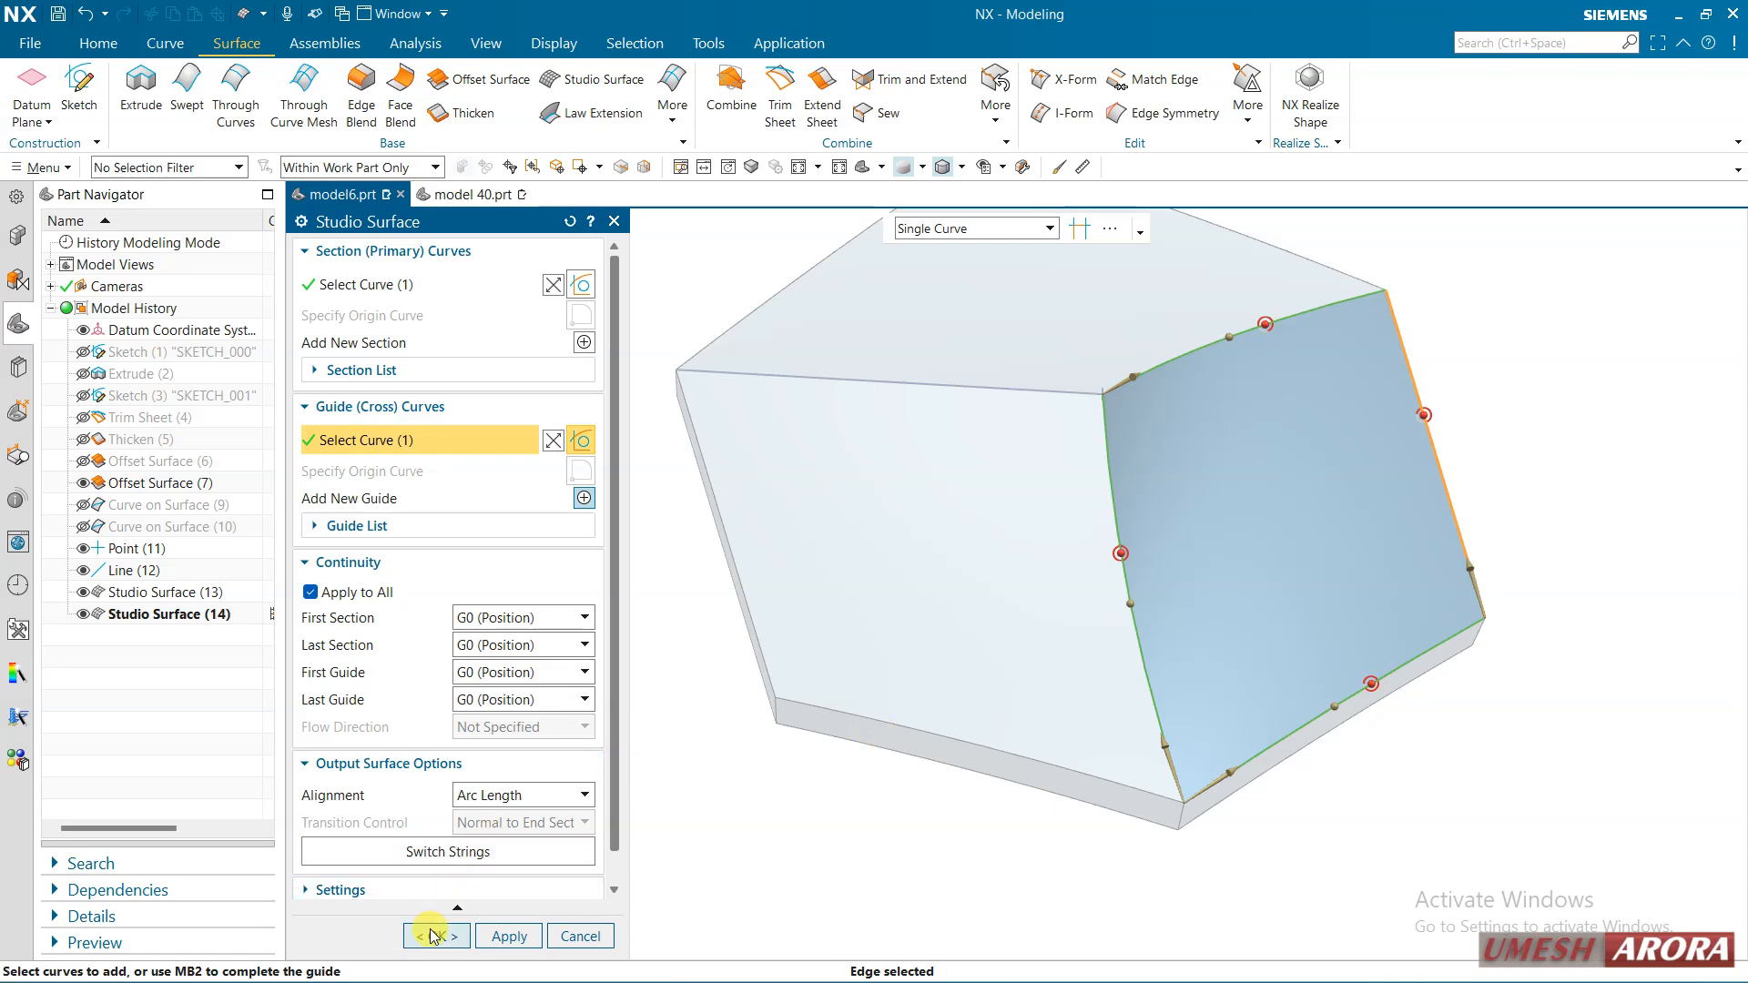
{"action": "left_click", "coordinate": [433, 935]}
Hide the construction line and the center intersection point, leaving only the surfaces of the cube-like cell
{"action": "middle_click_drag", "start_coordinate": [1268, 496], "coordinate": [1128, 538]}
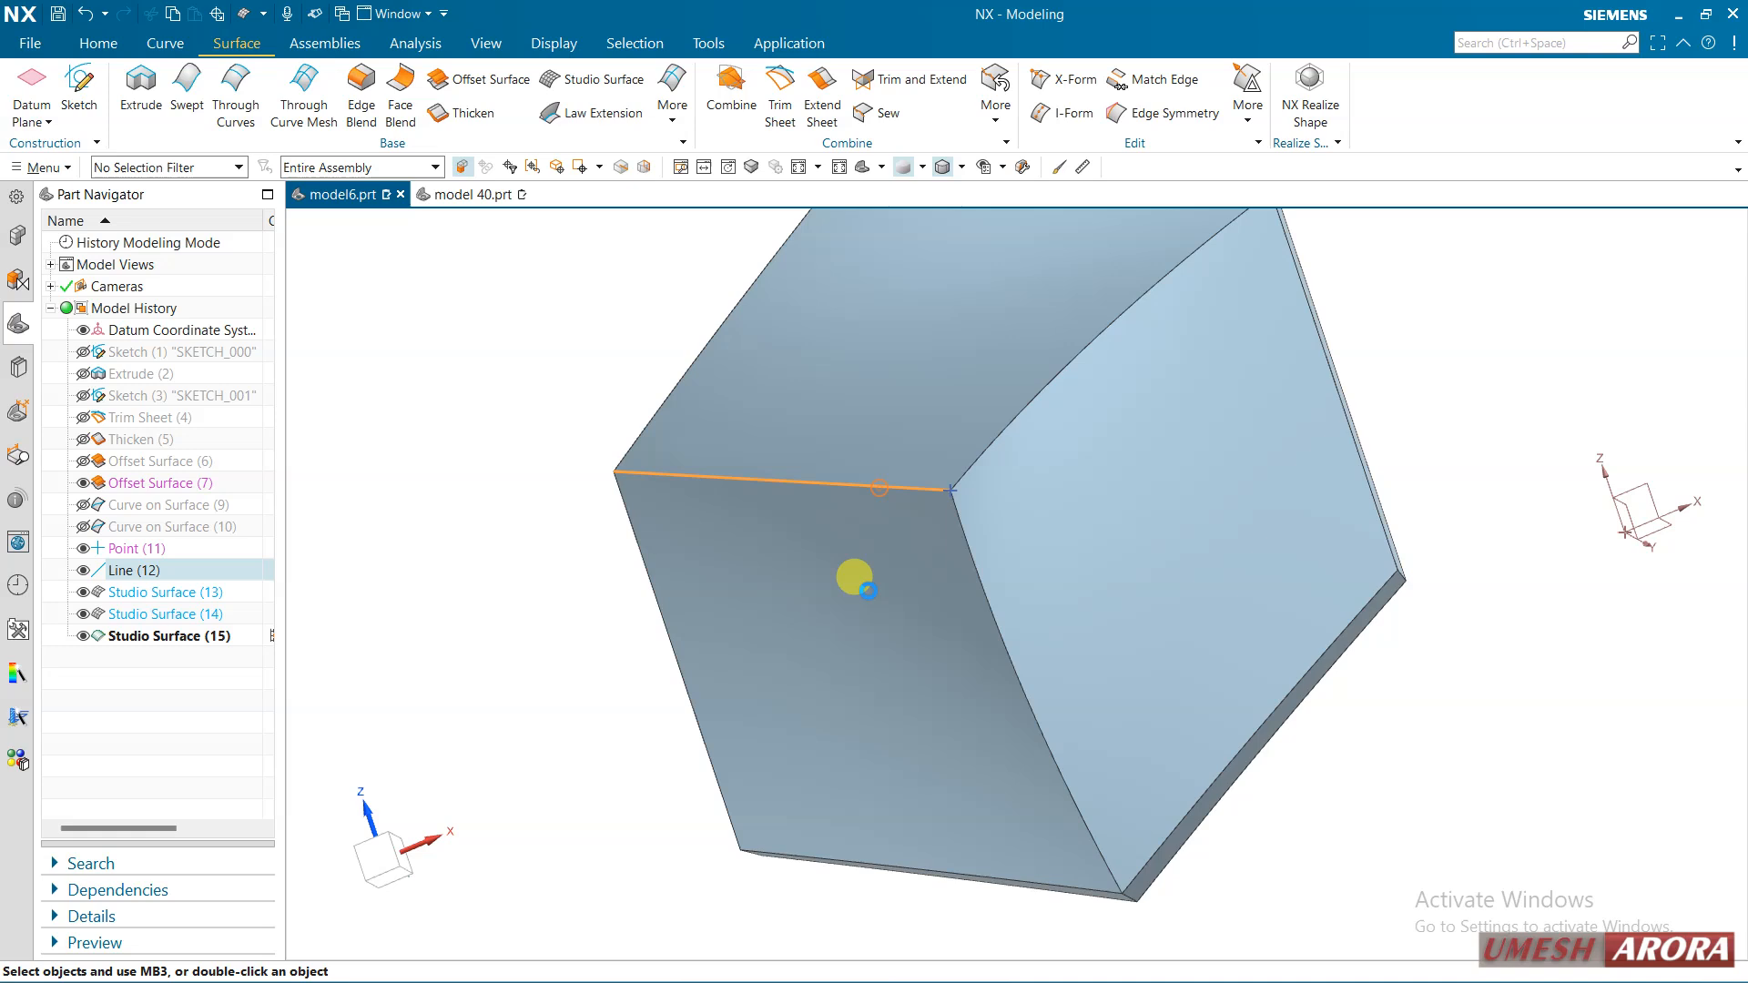
{"action": "key", "text": "ctrl+b"}
{"action": "scroll", "coordinate": [885, 612], "scroll_direction": "down", "scroll_amount": 2}
{"action": "left_click", "coordinate": [927, 532]}
{"action": "key", "text": "ctrl+b"}
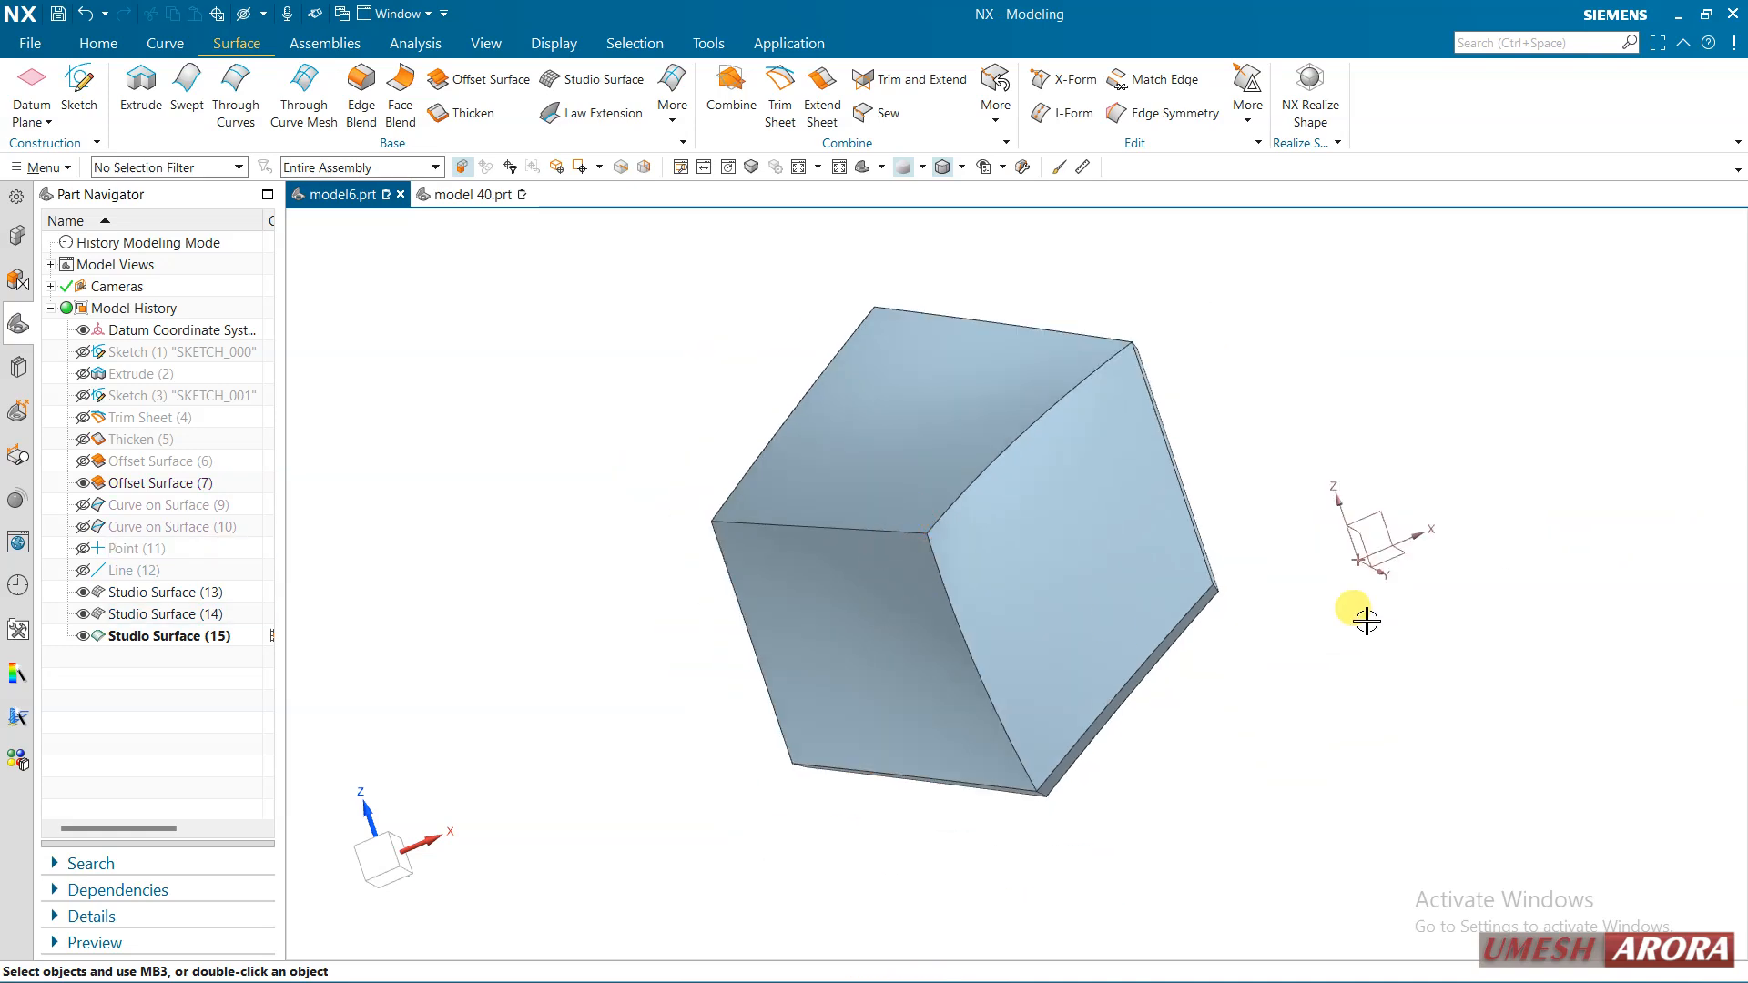
Sew the upper Studio Surface to the other two Studio Surfaces and the open offset surface as a solid body
{"action": "middle_click_drag", "start_coordinate": [1366, 620], "coordinate": [1471, 530]}
{"action": "key", "text": "ctrl+alt+f"}
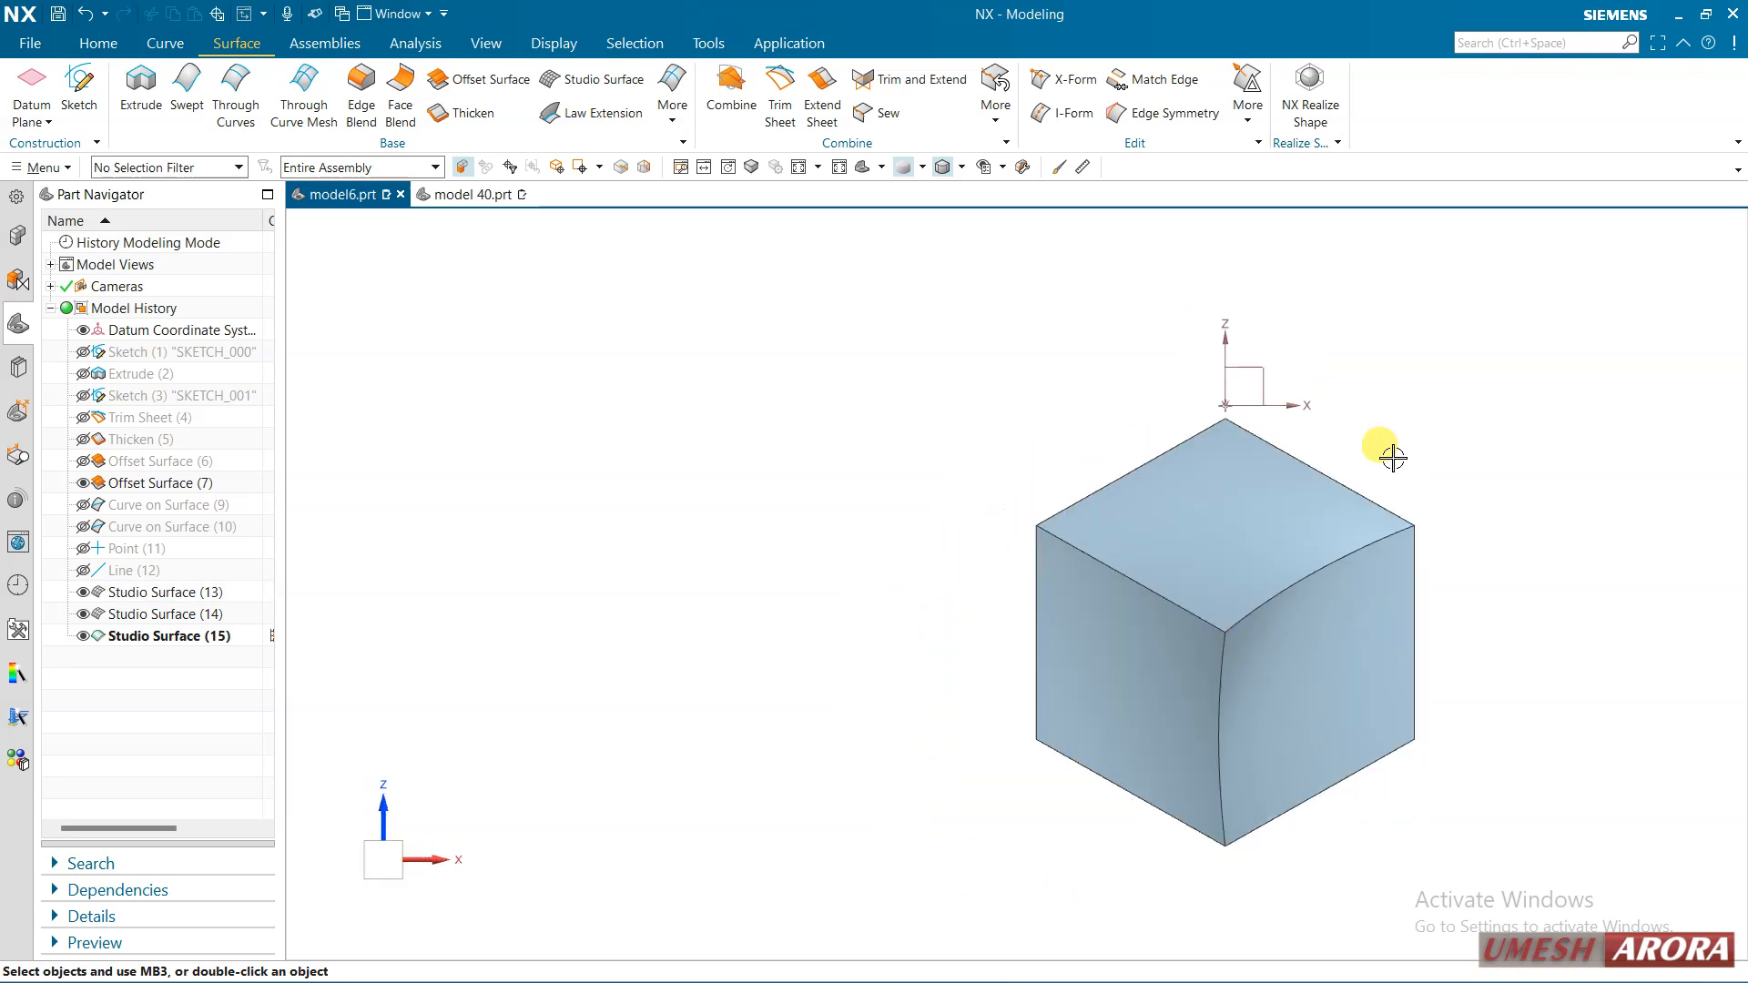
{"action": "middle_click_drag", "start_coordinate": [1392, 457], "coordinate": [1196, 416], "text": "shift"}
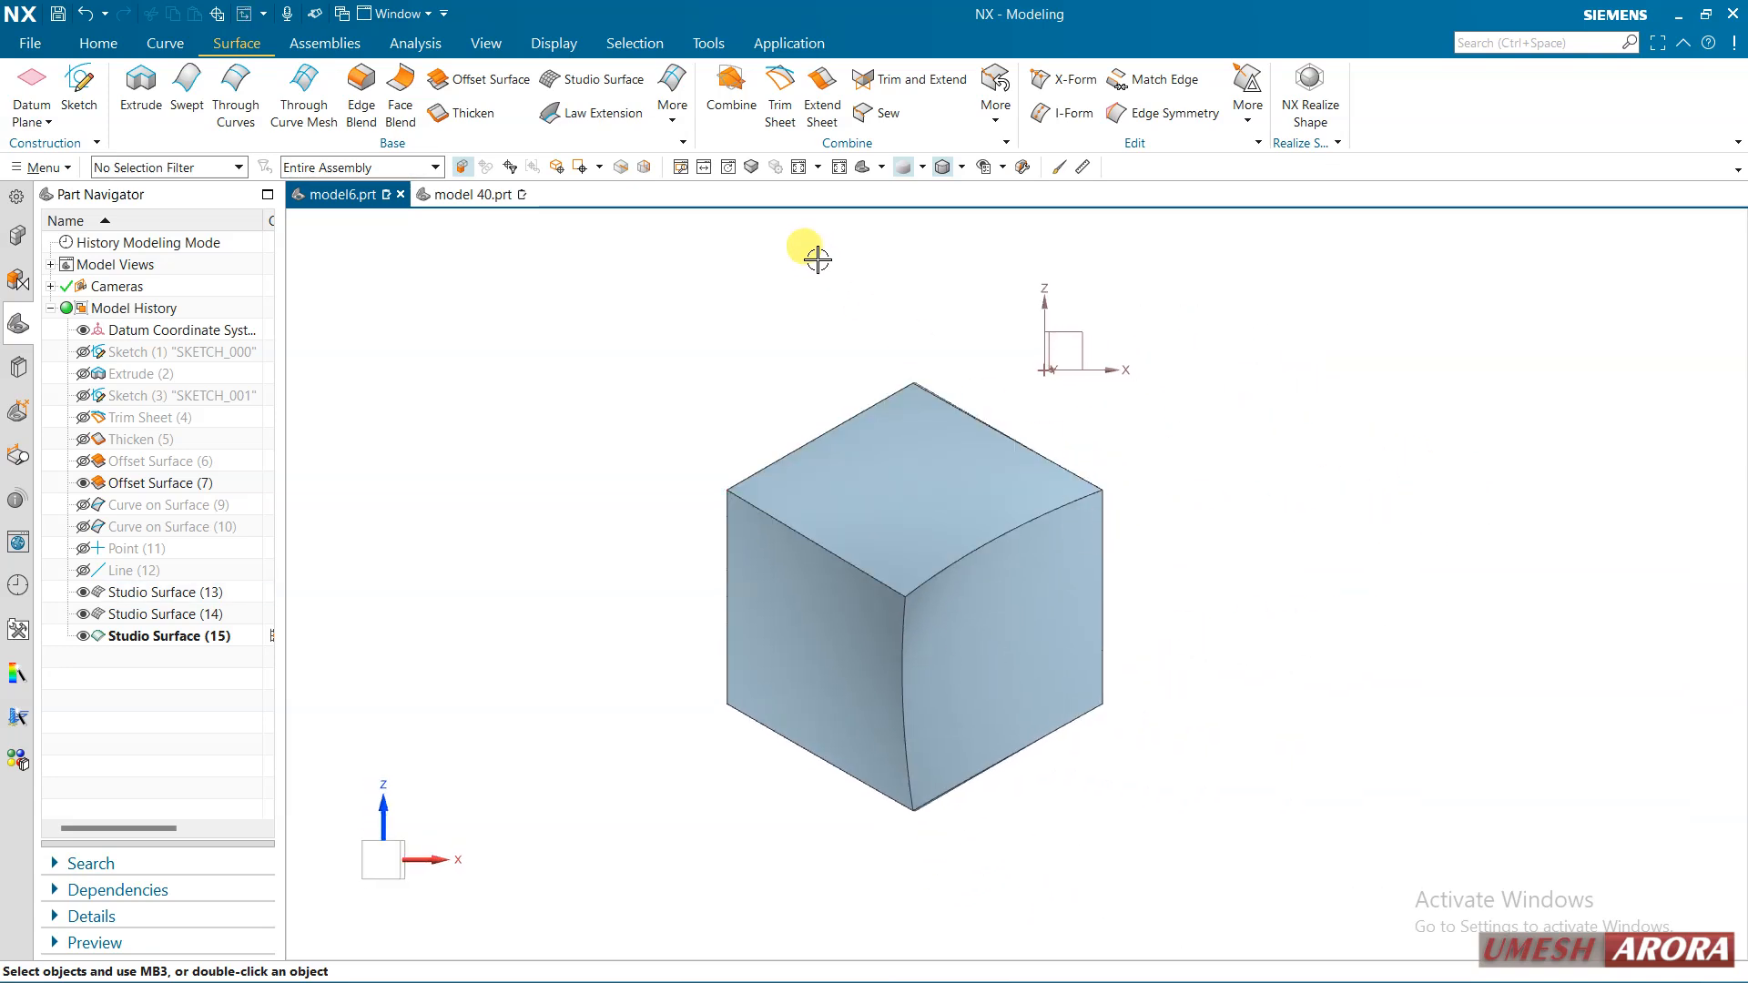
{"action": "left_click", "coordinate": [877, 110]}
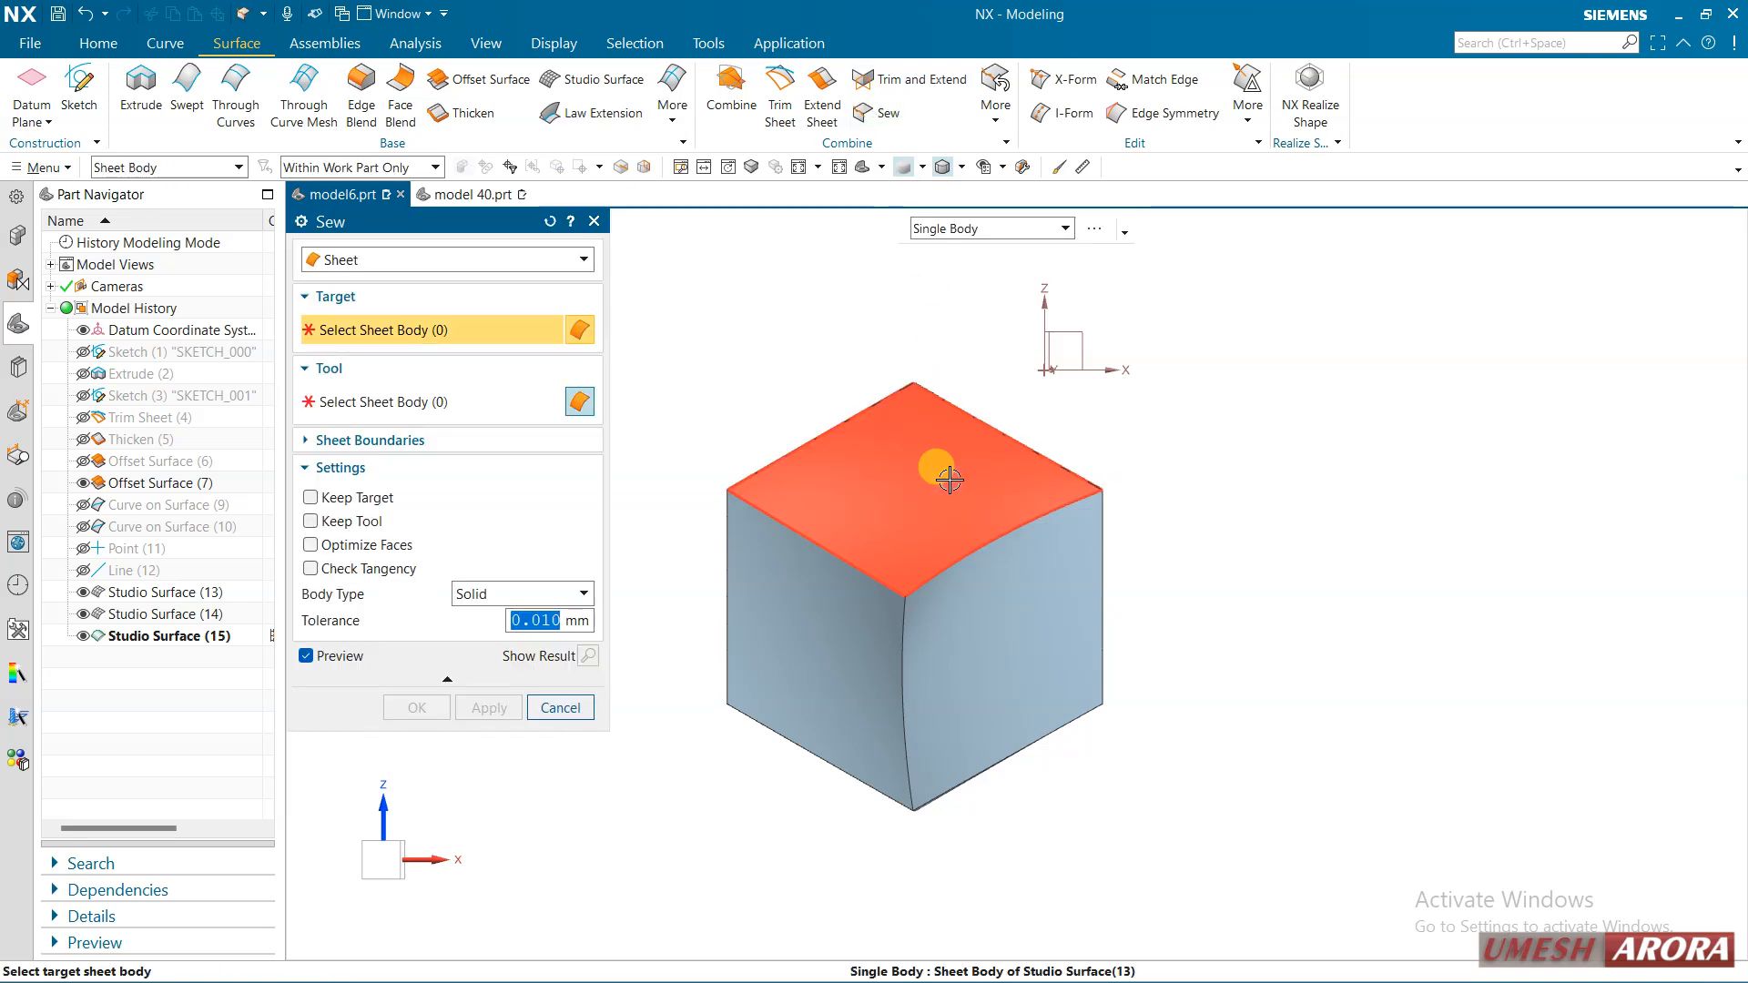
{"action": "left_click", "coordinate": [949, 479]}
{"action": "left_click_drag", "start_coordinate": [661, 346], "coordinate": [1156, 856]}
{"action": "left_click", "coordinate": [499, 622]}
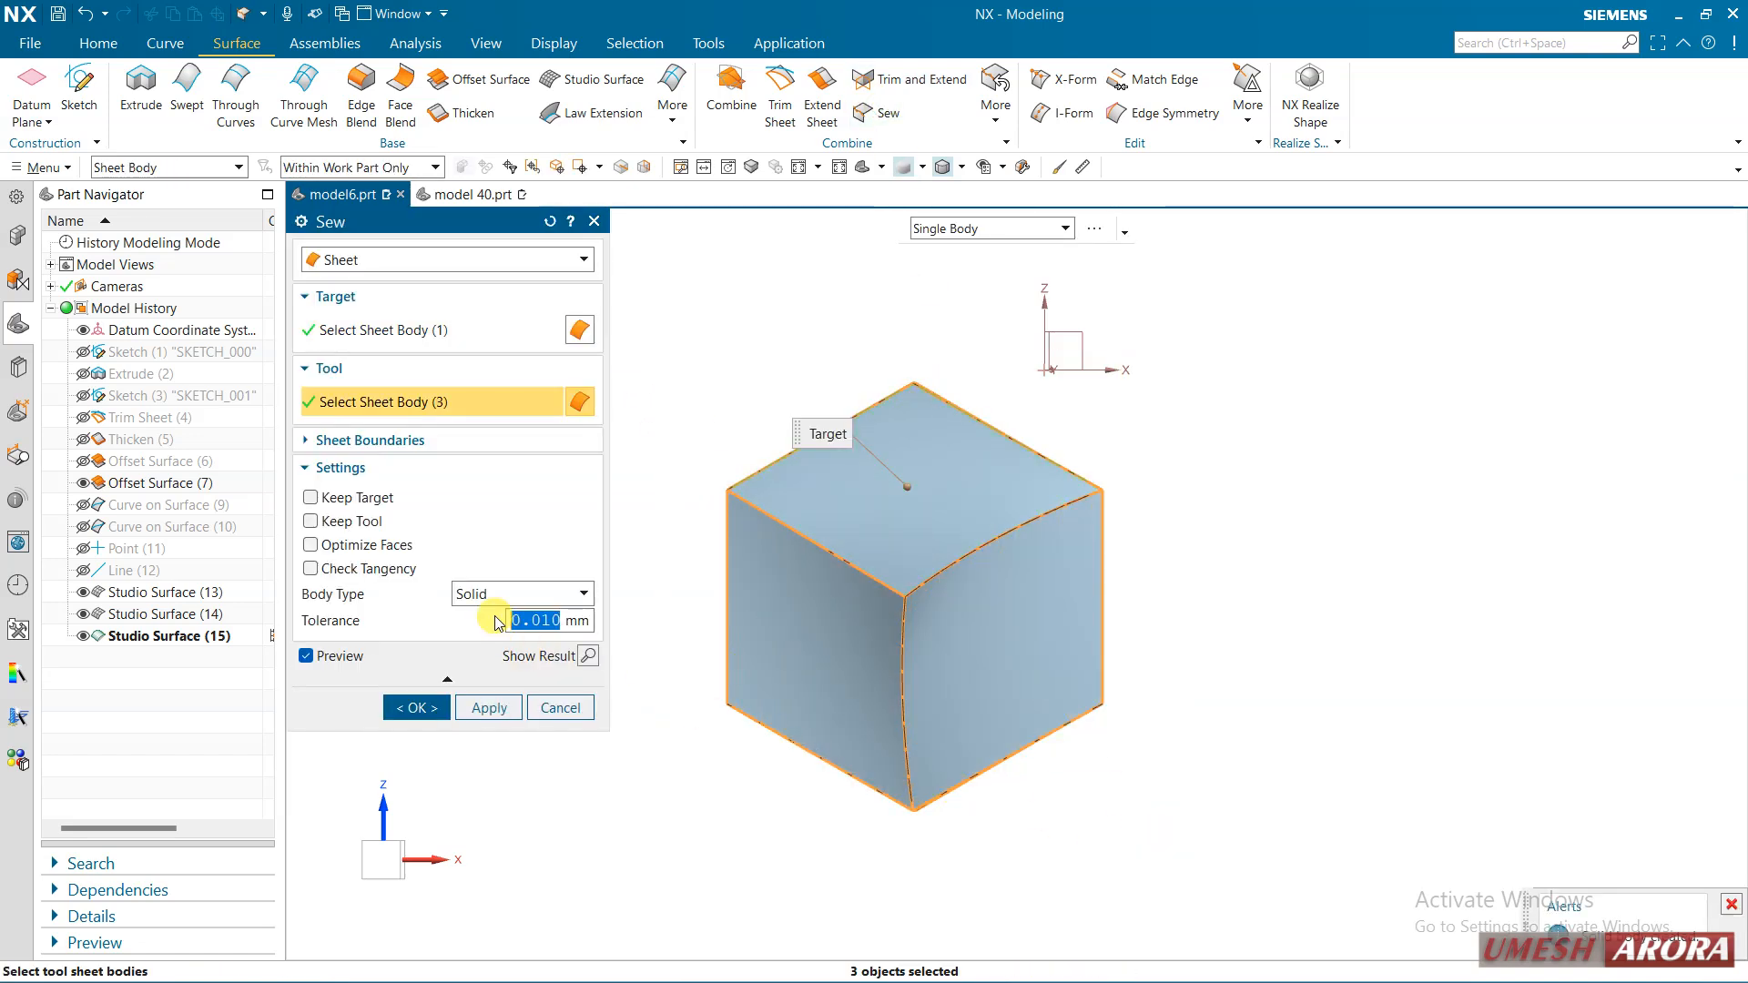
{"action": "left_click", "coordinate": [428, 707]}
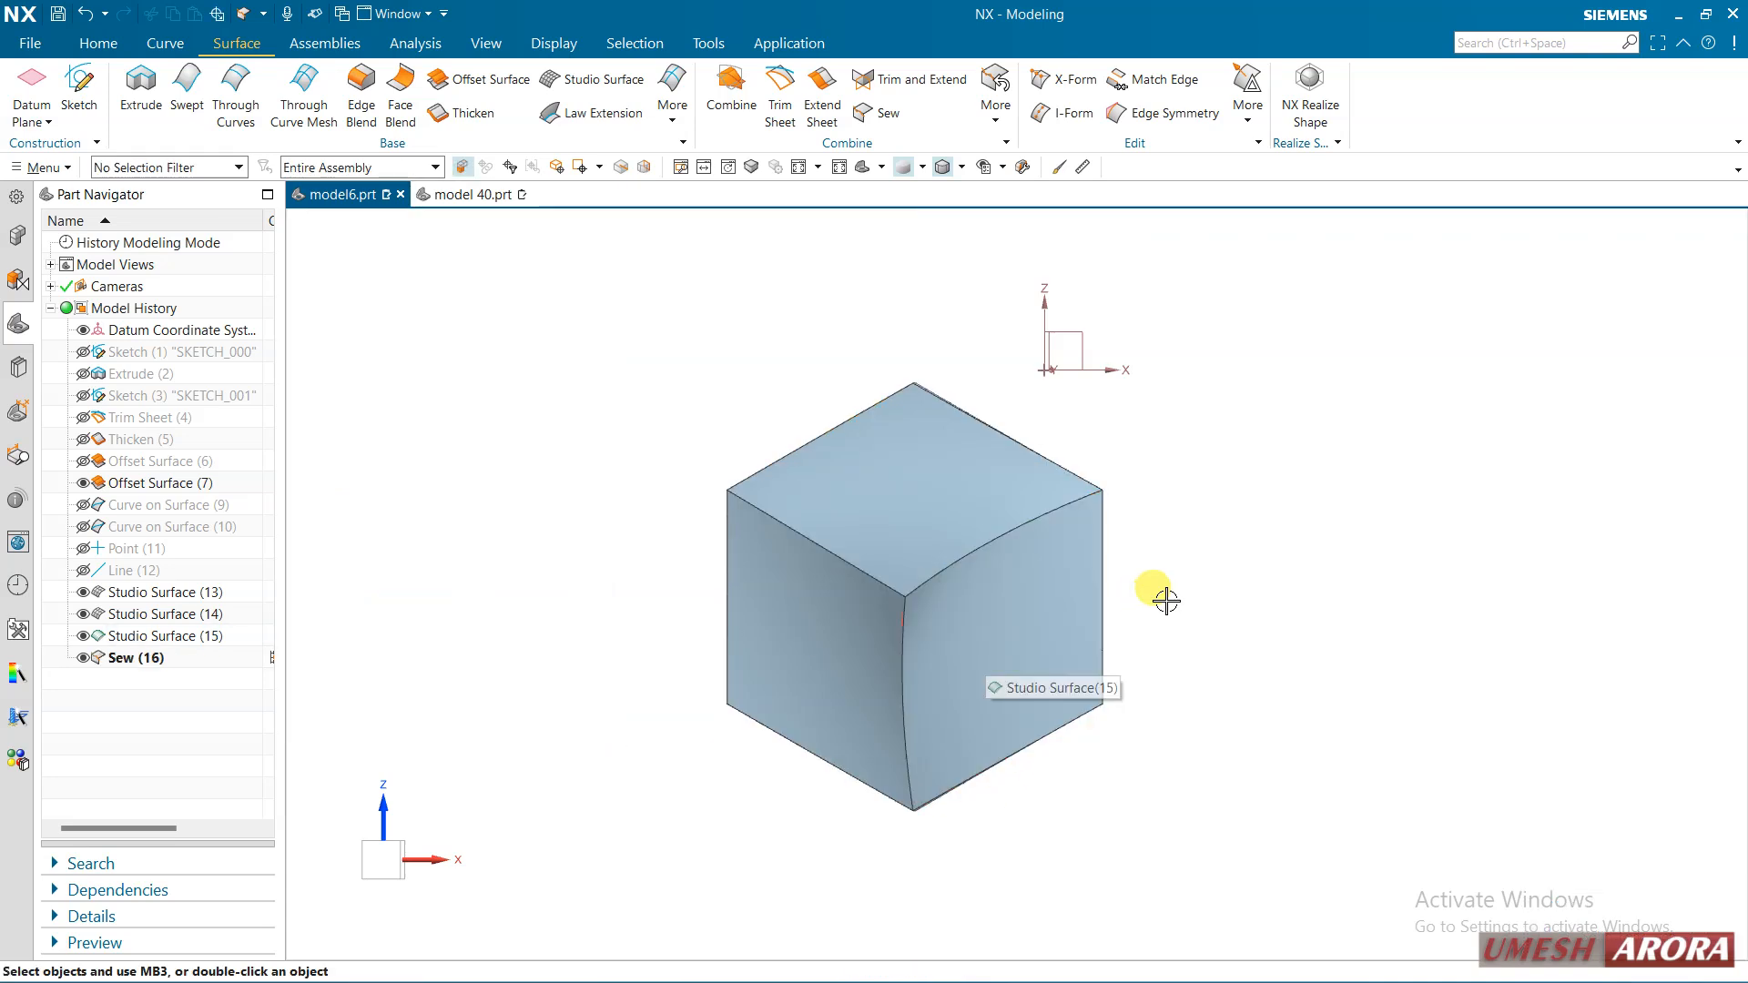
{"action": "middle_click_drag", "start_coordinate": [1166, 601], "coordinate": [1128, 623]}
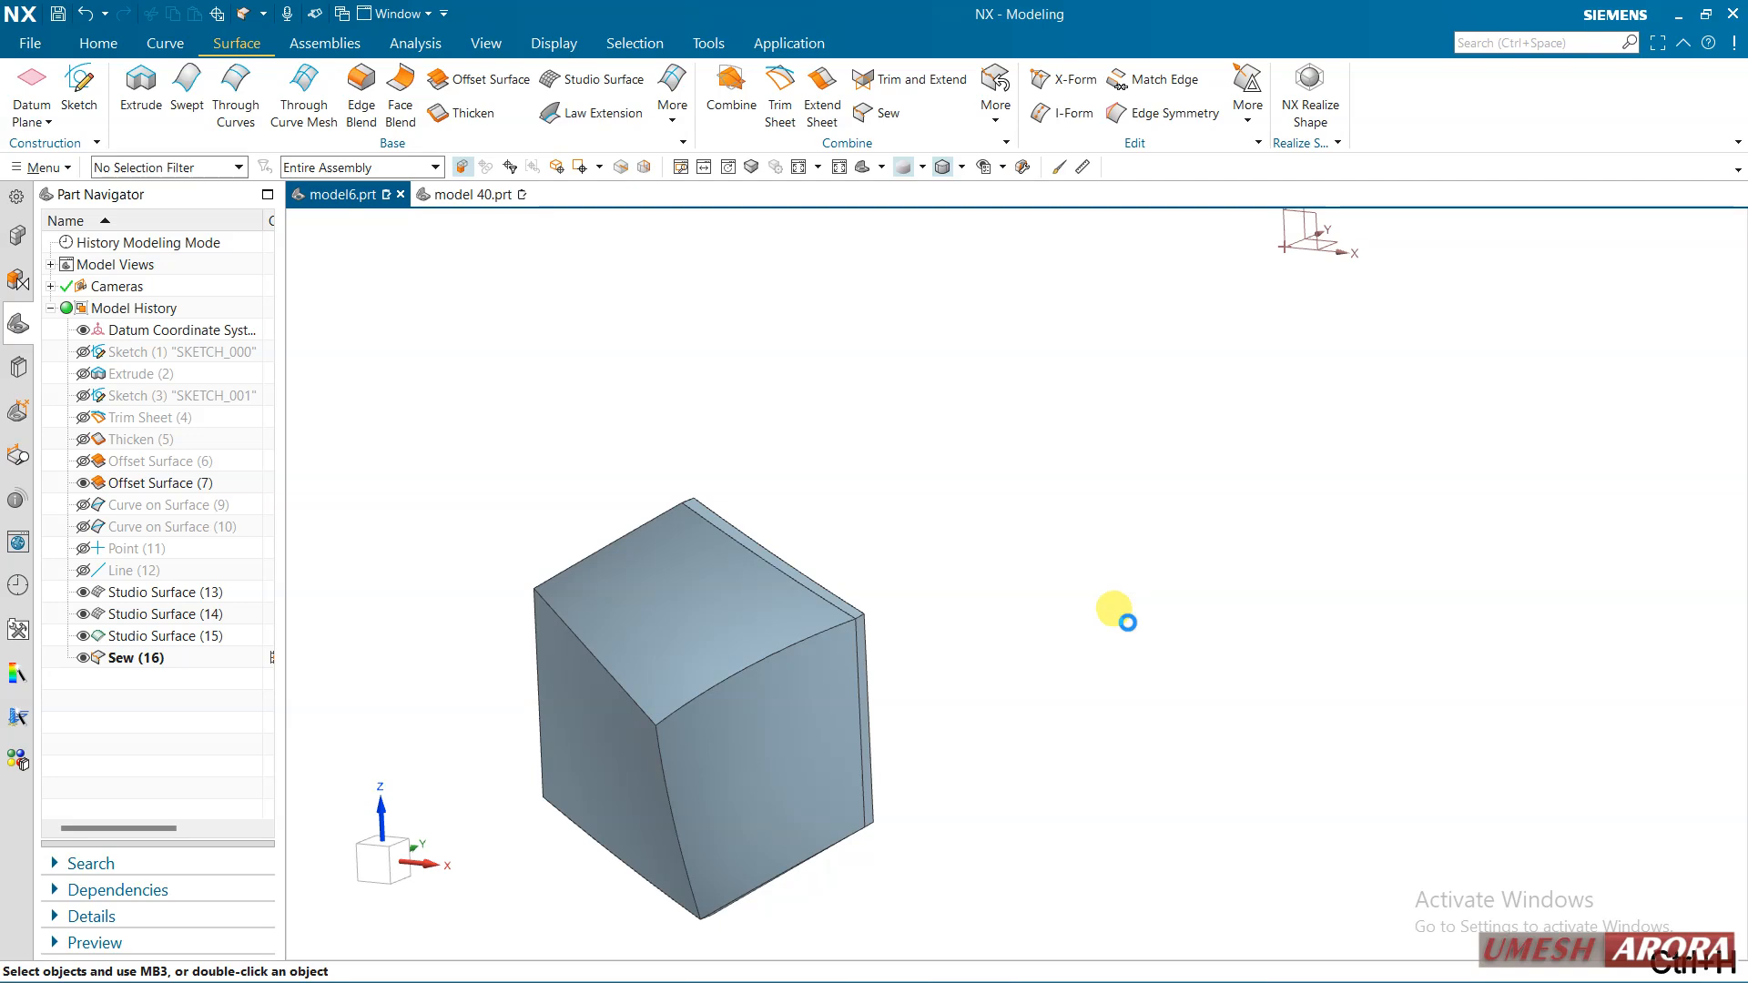
{"action": "key", "text": "ctrl+h"}
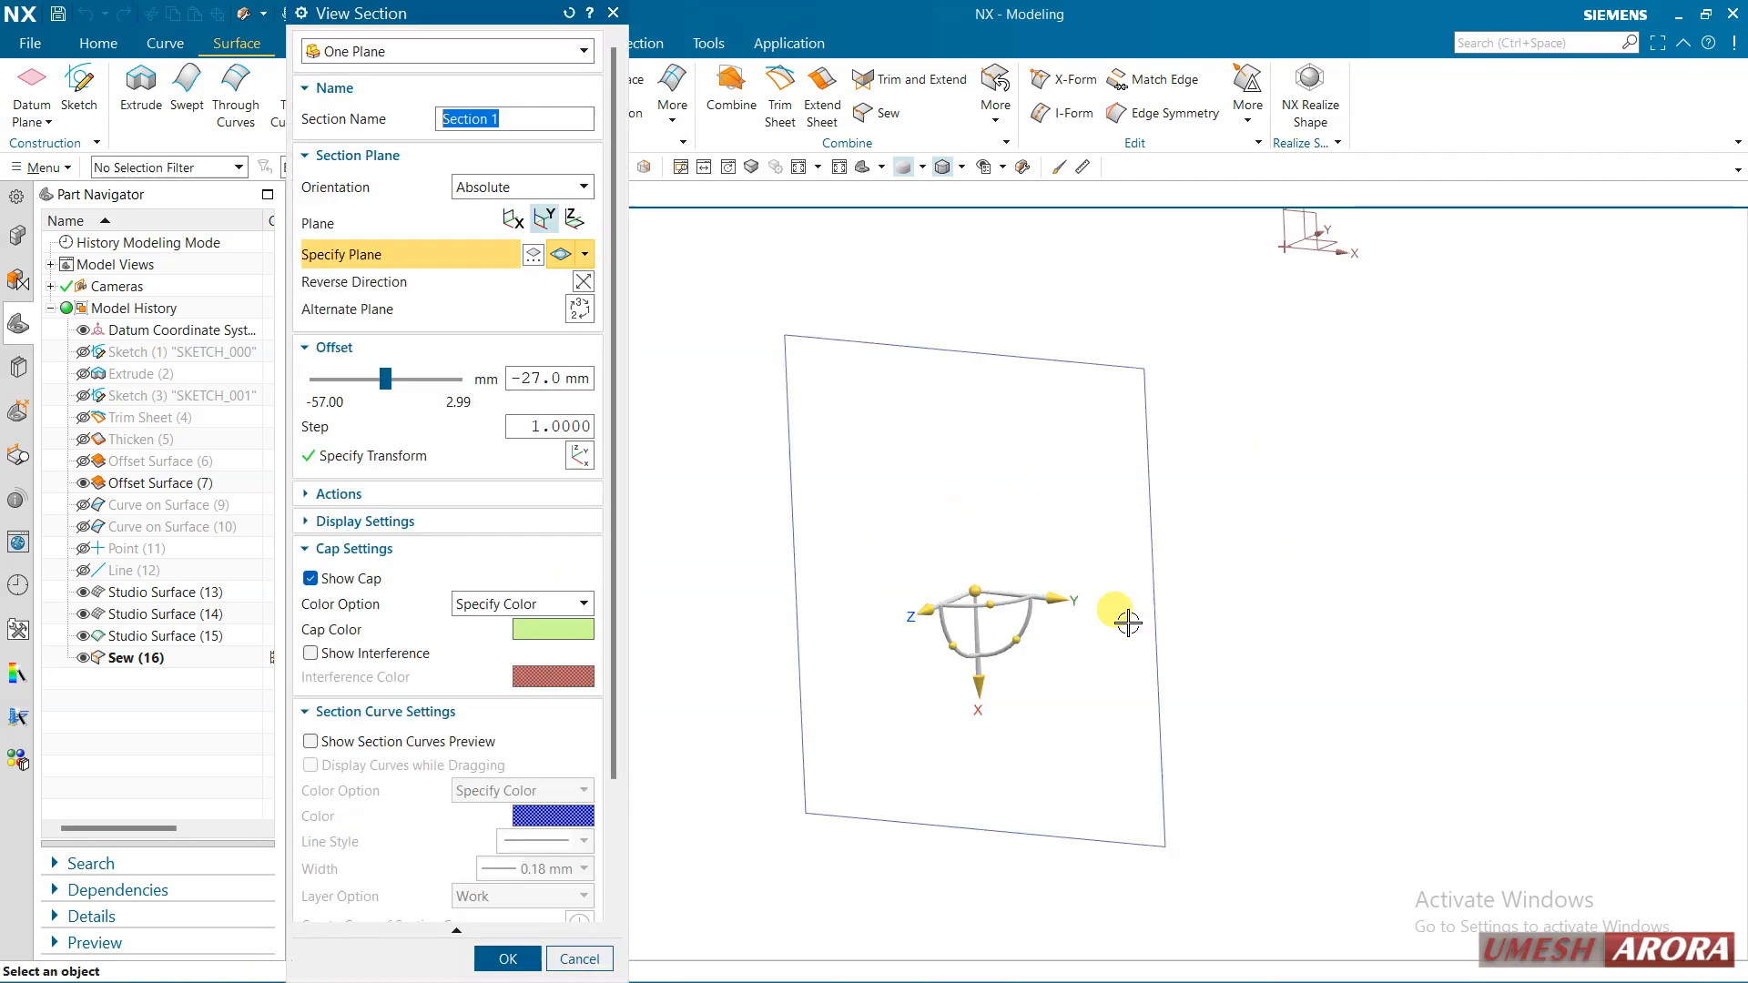
{"action": "middle_click_drag", "start_coordinate": [893, 644], "coordinate": [1089, 642]}
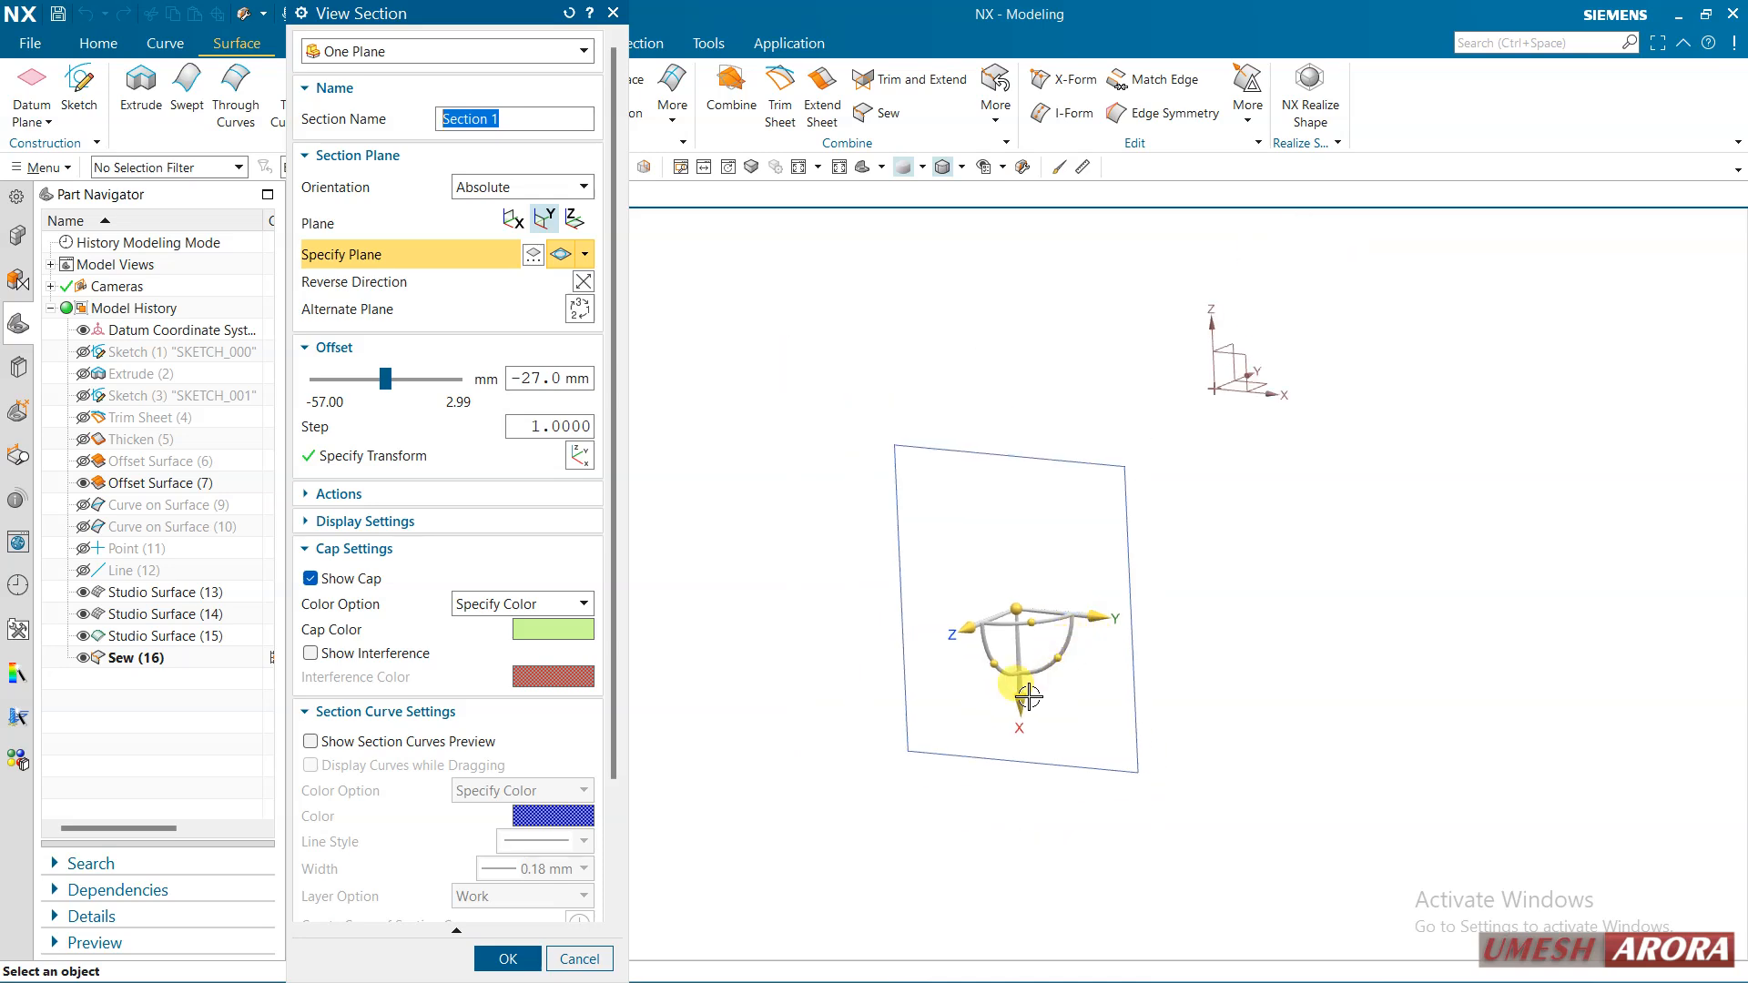
{"action": "left_click_drag", "start_coordinate": [1029, 696], "coordinate": [1040, 823]}
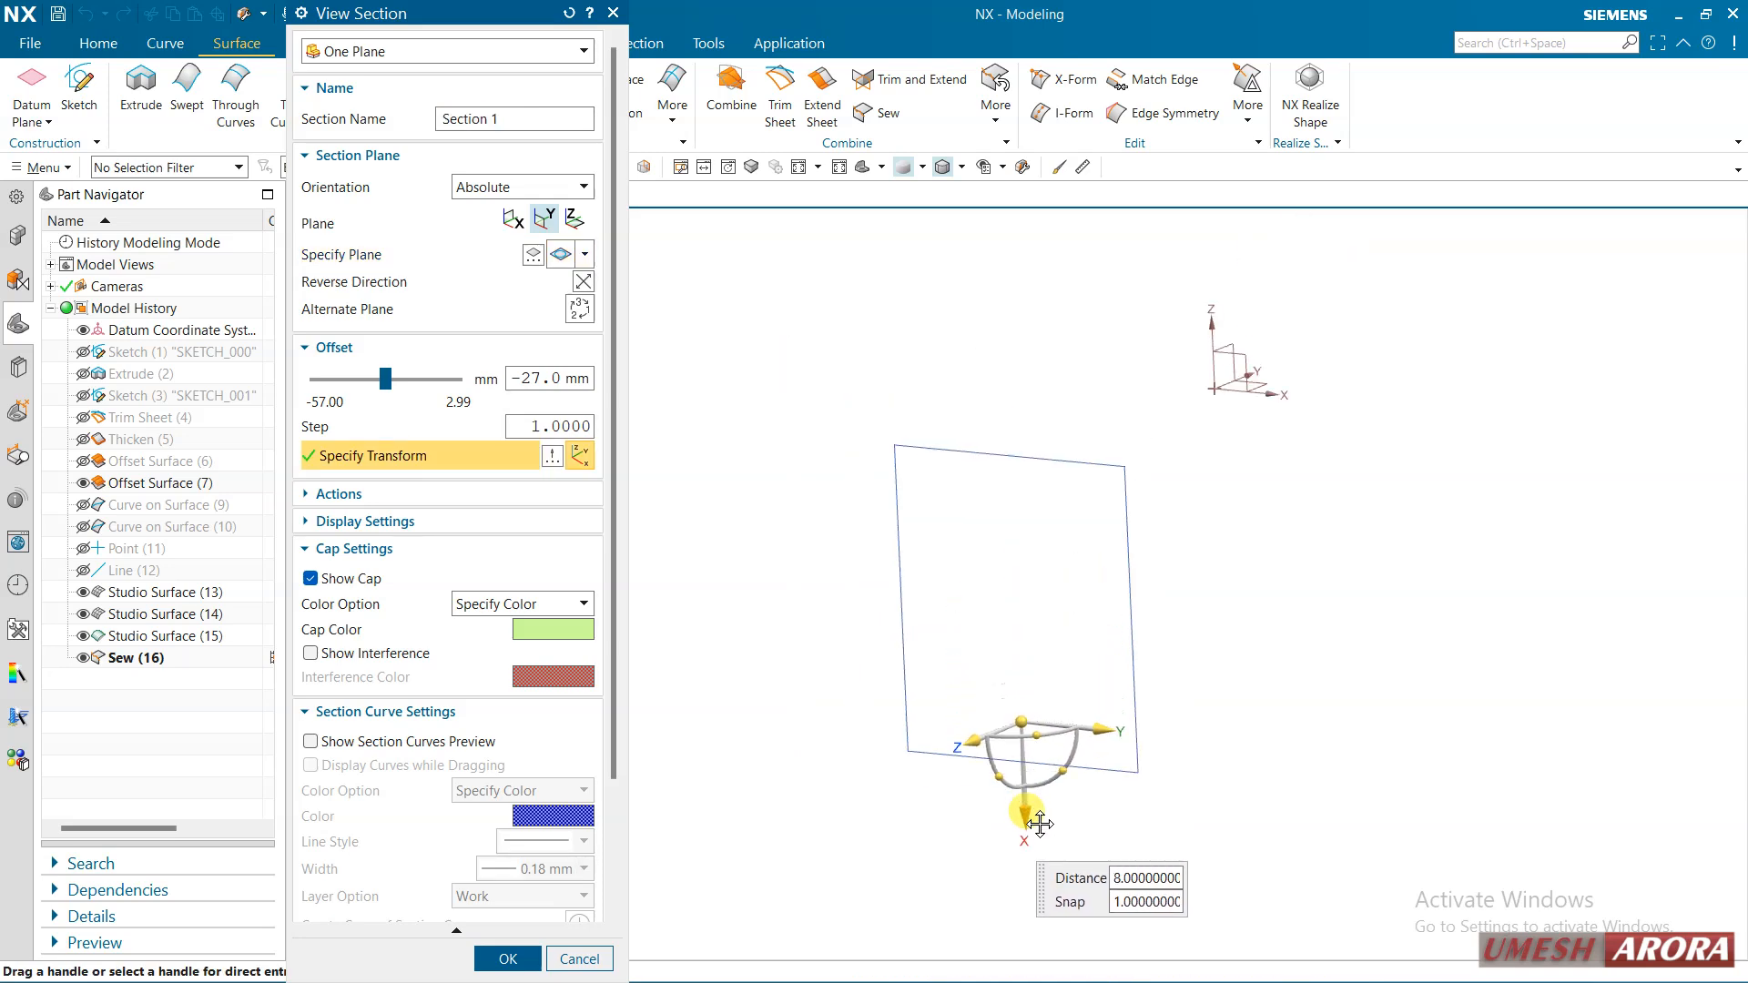
{"action": "left_click", "coordinate": [1022, 735]}
{"action": "scroll", "coordinate": [578, 856], "scroll_direction": "down", "scroll_amount": 3}
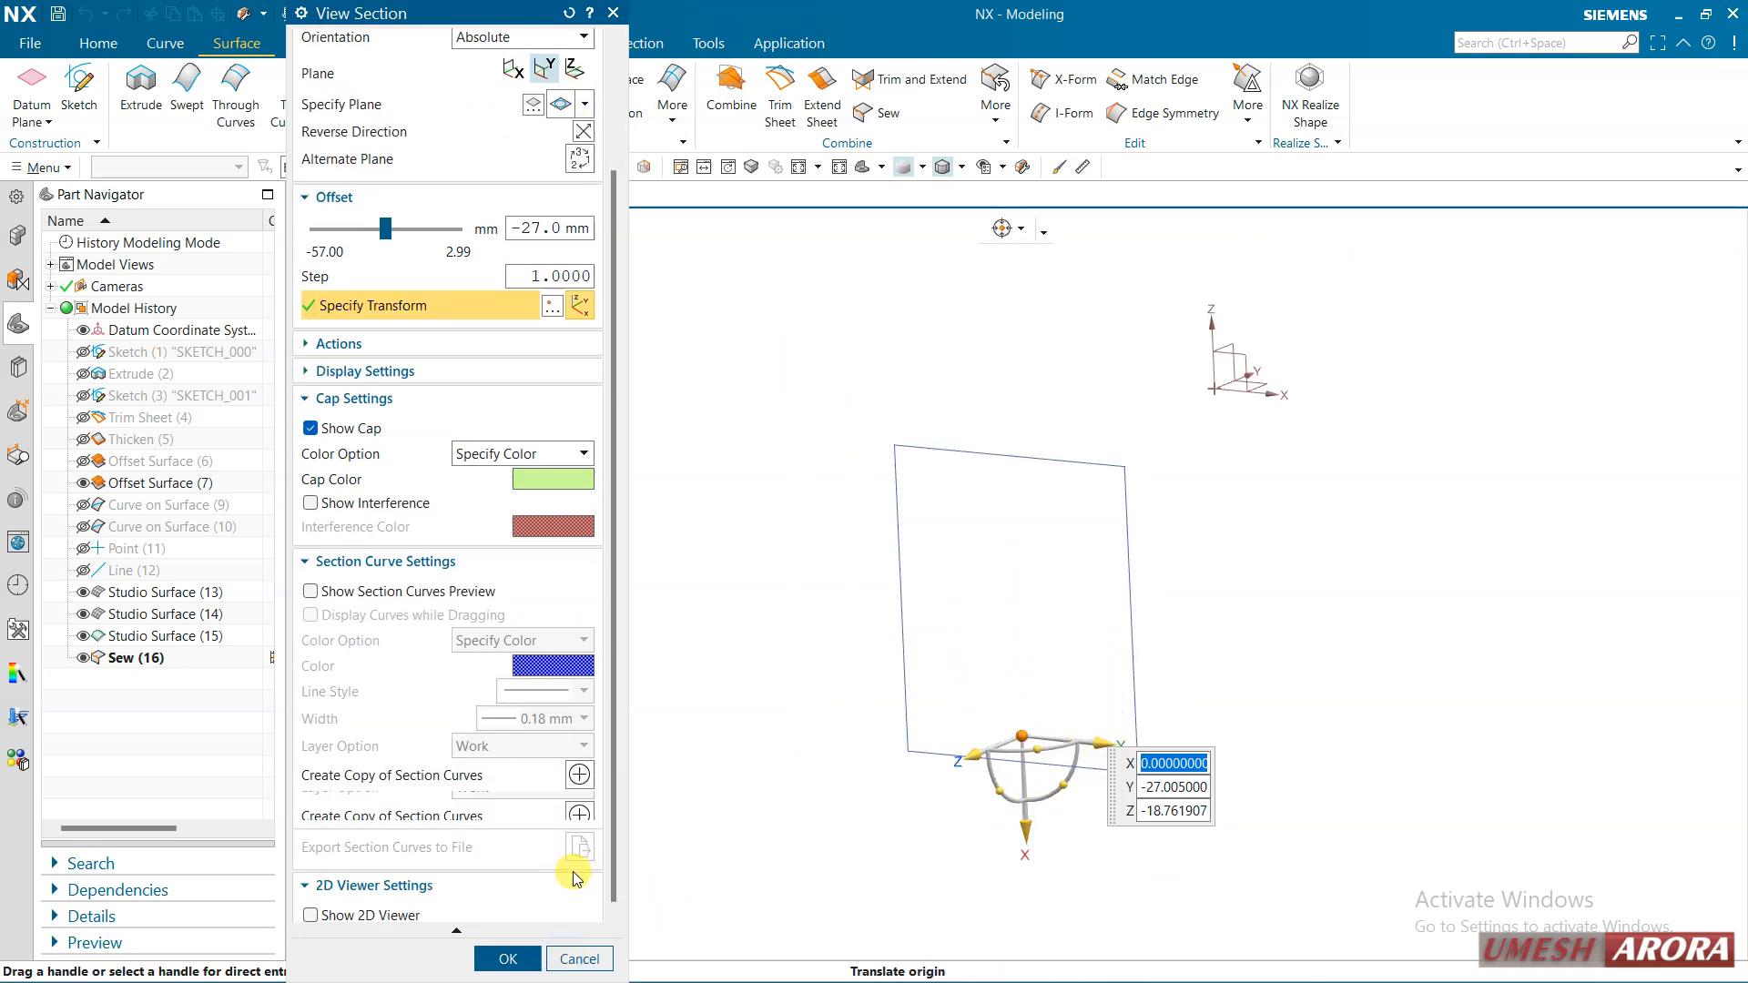
{"action": "left_click", "coordinate": [566, 955]}
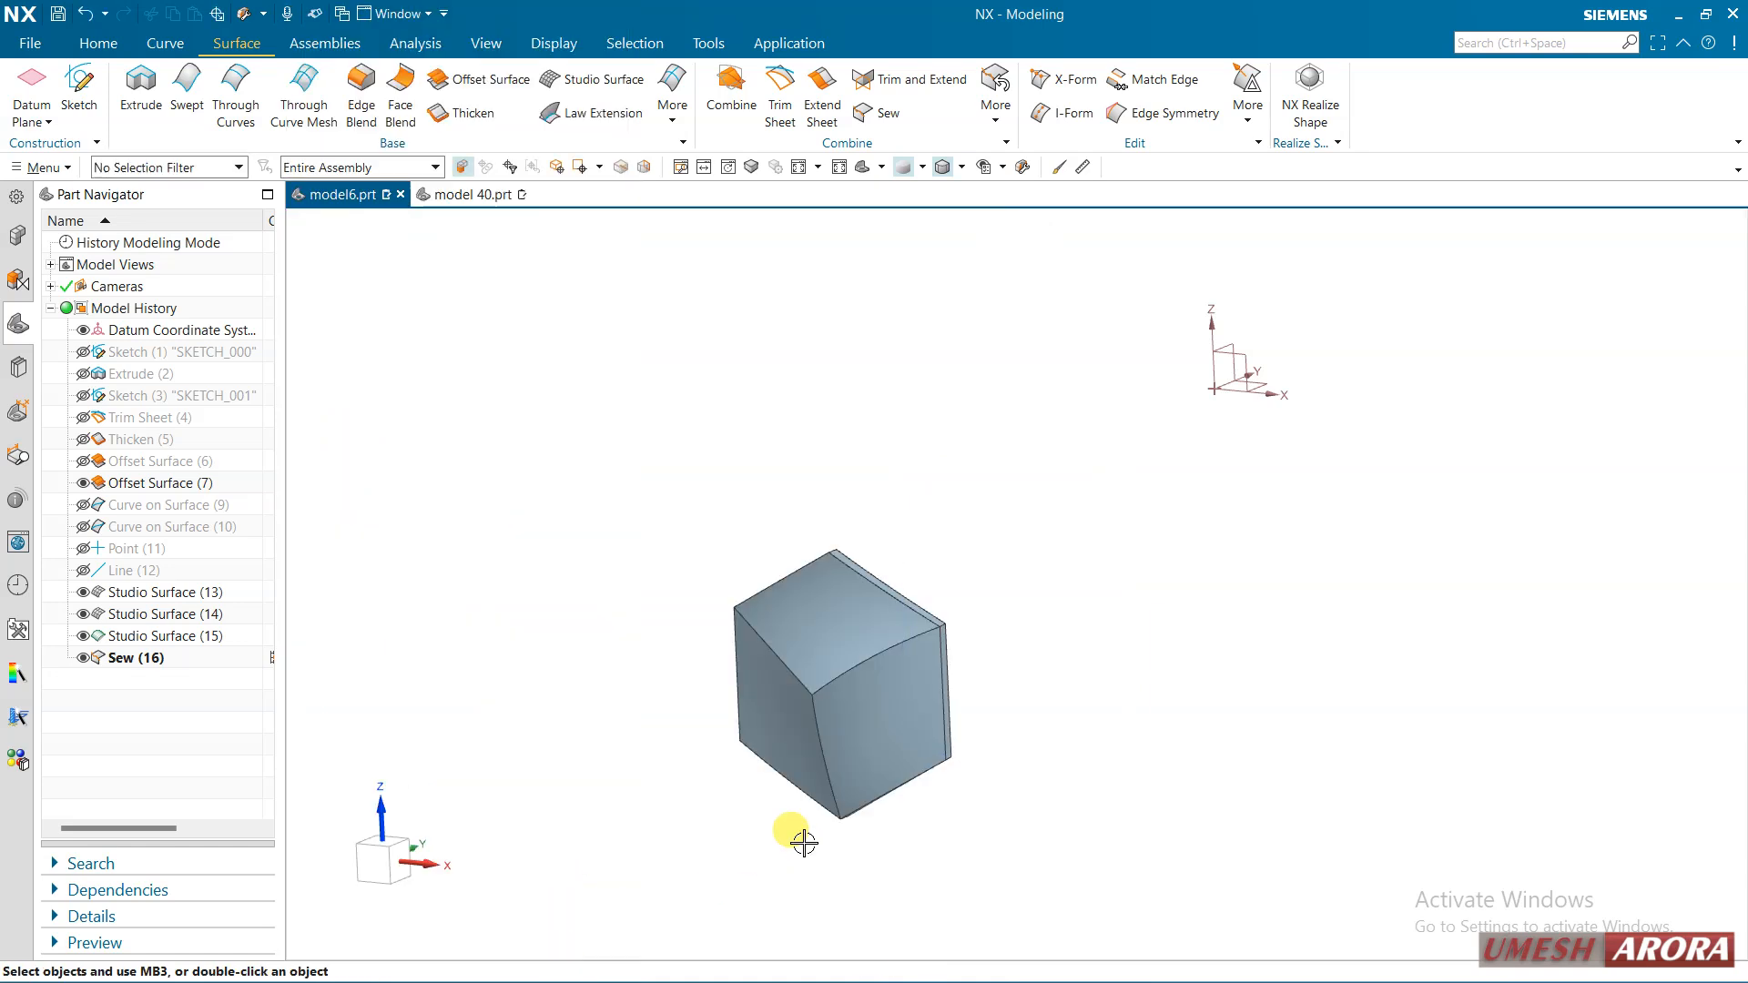
Reopen the Sew feature to review its target, tool bodies and settings, and accept it as it is
{"action": "mouse_move", "coordinate": [1053, 636]}
{"action": "middle_mouse_down"}
{"action": "mouse_move", "coordinate": [1046, 710]}
{"action": "mouse_move", "coordinate": [1052, 669]}
{"action": "middle_mouse_up"}
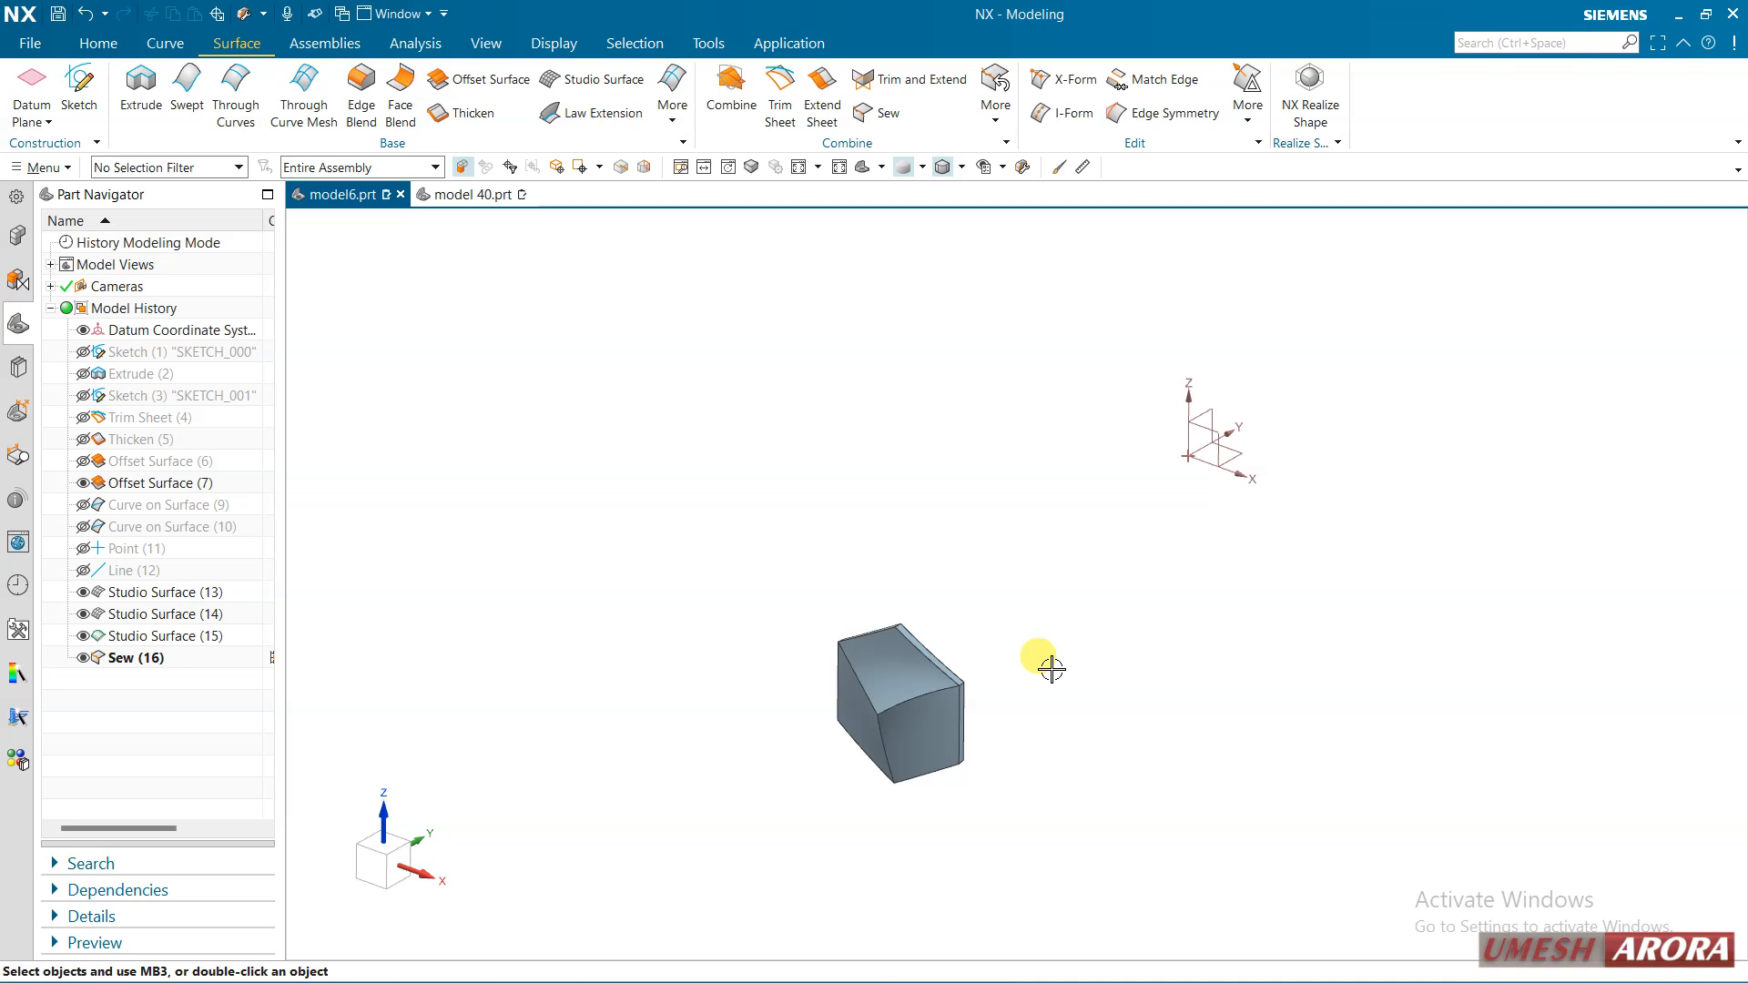
{"action": "double_click", "coordinate": [200, 660]}
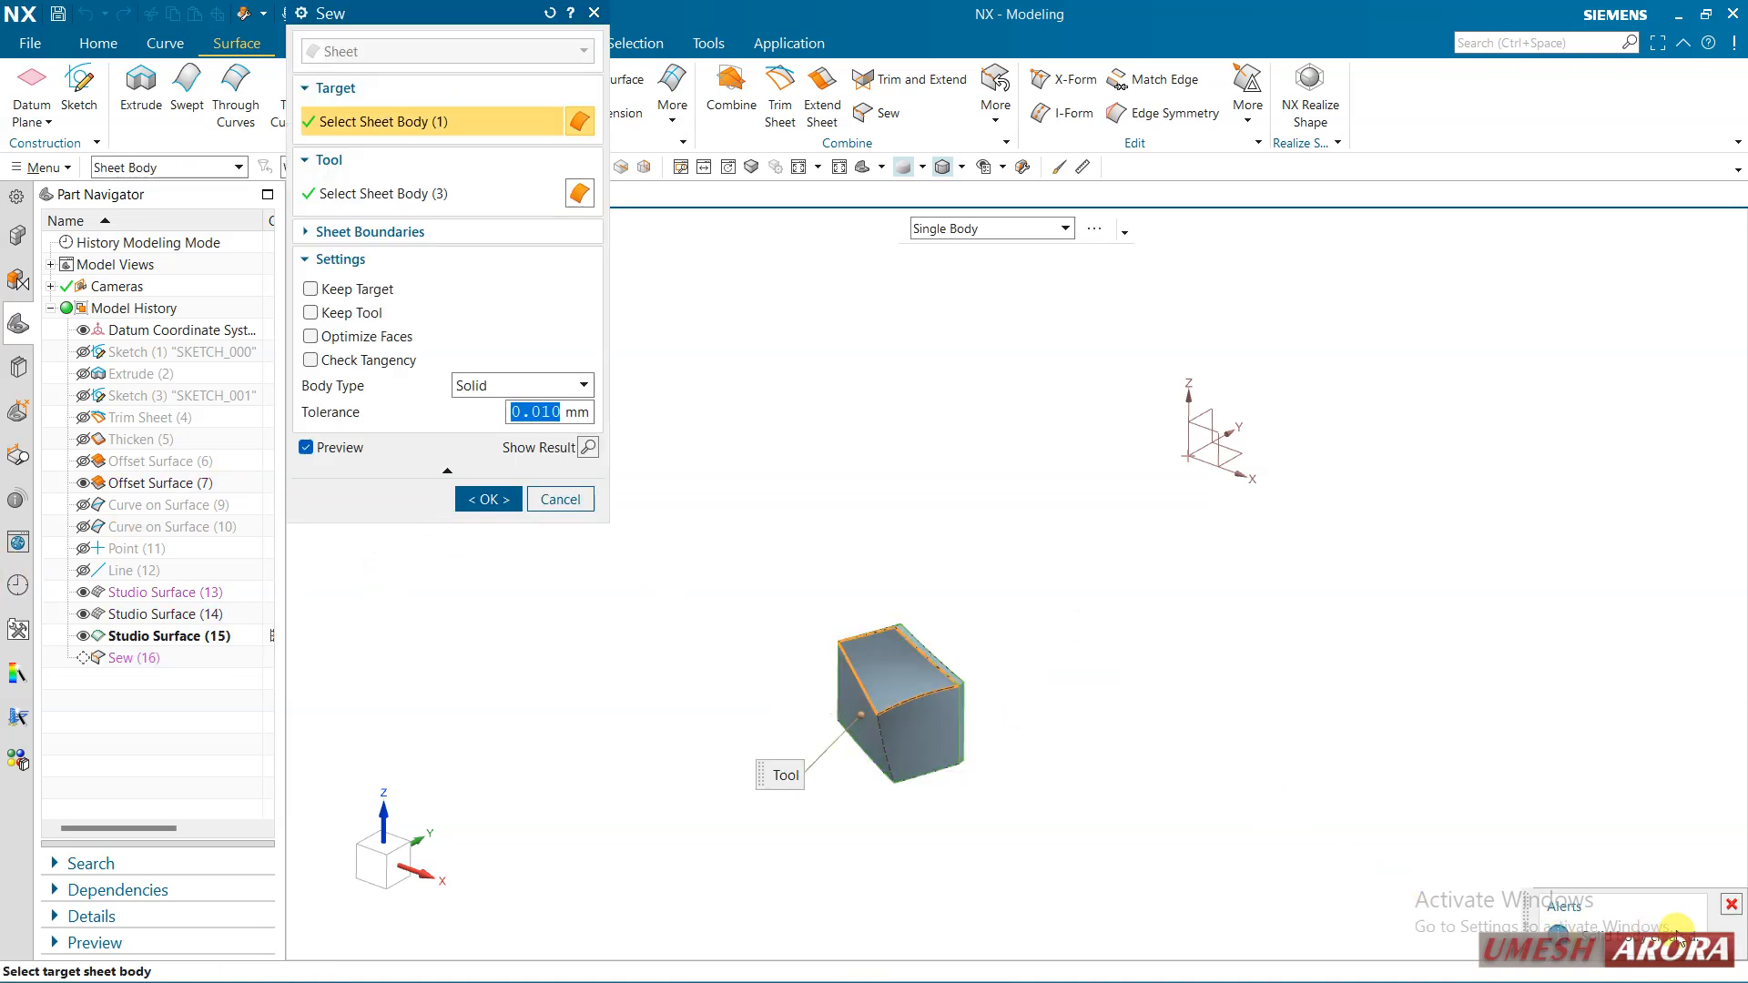
{"action": "left_click", "coordinate": [488, 499]}
{"action": "scroll", "coordinate": [792, 737], "scroll_direction": "up", "scroll_amount": 5}
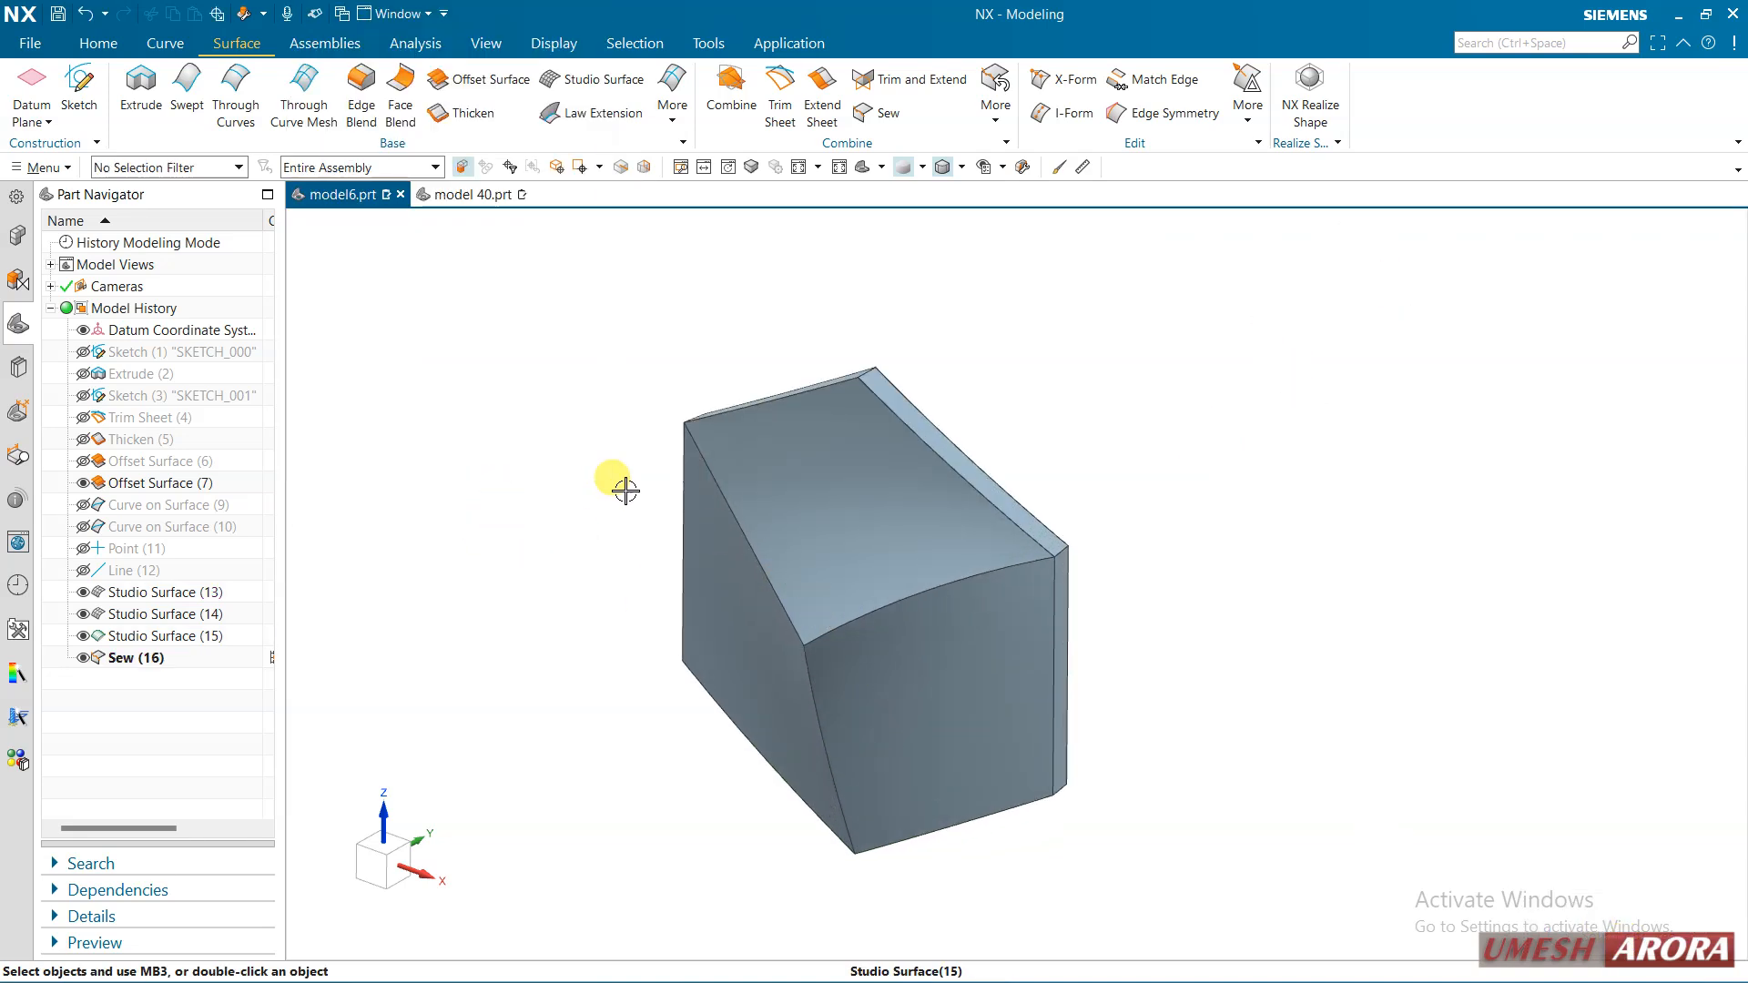
{"action": "middle_click_drag", "start_coordinate": [626, 491], "coordinate": [608, 451]}
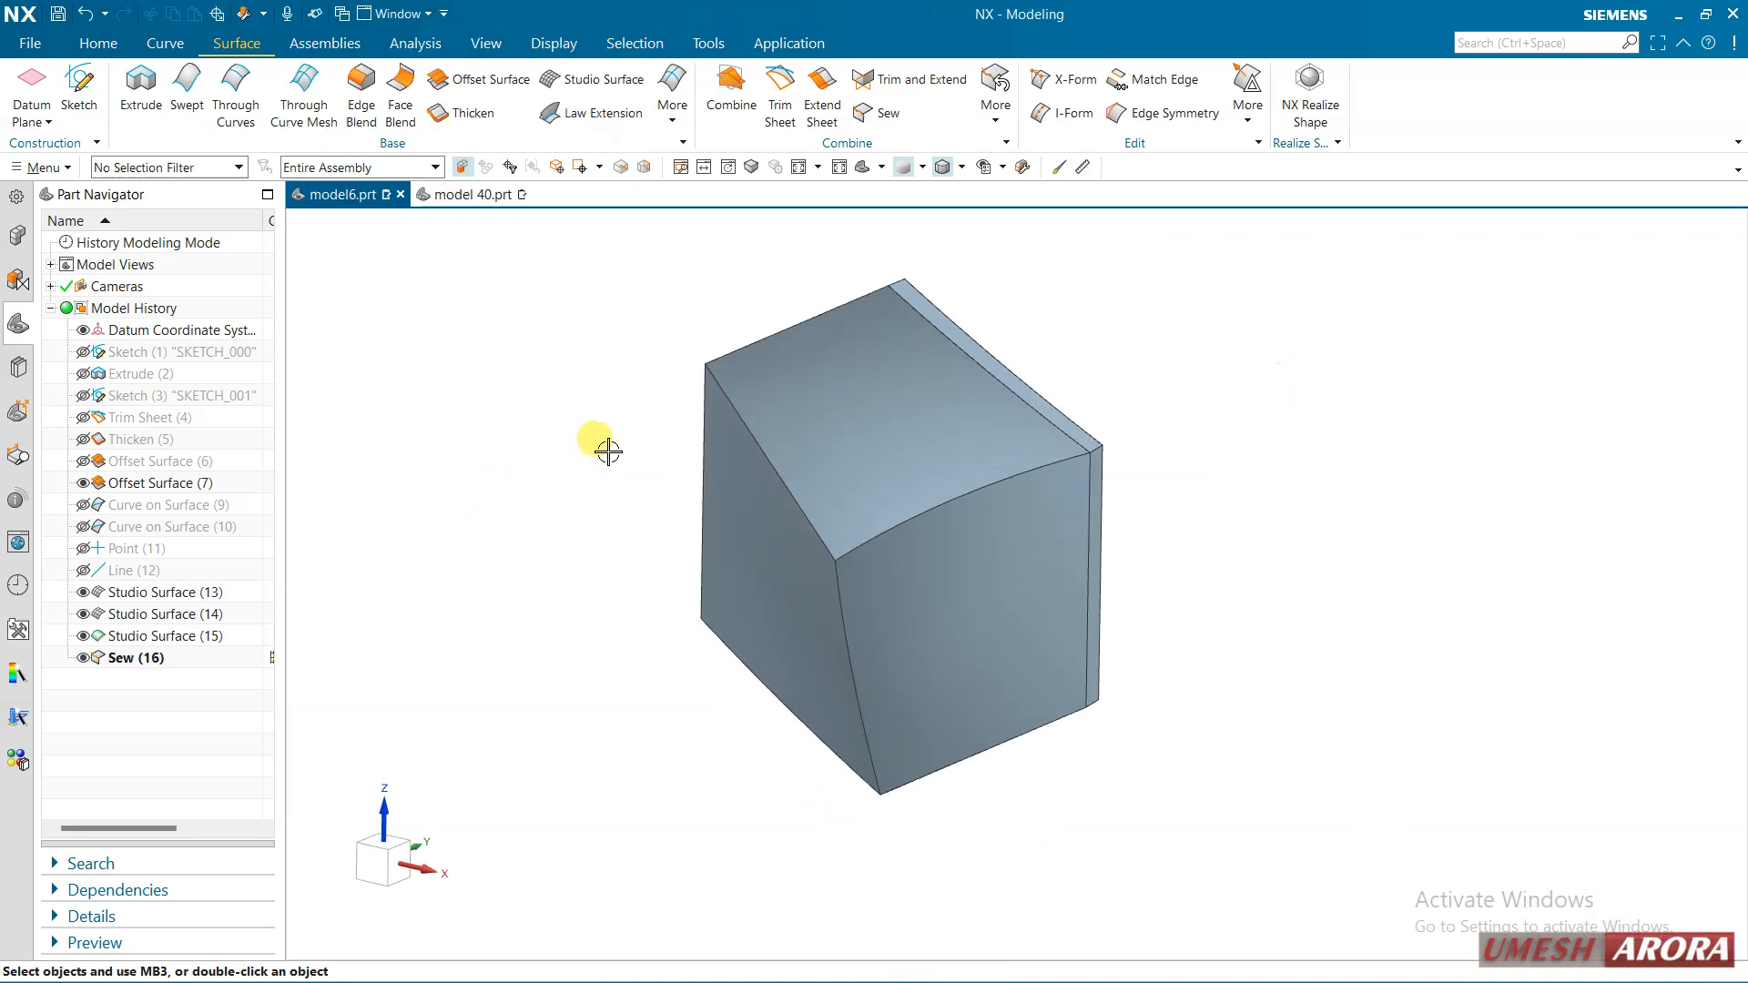
Edge-blend the three front edges meeting at the cell's central corner with G2 (Curvature) continuity, radius 2 mm and rho 0.6
{"action": "left_click", "coordinate": [362, 87]}
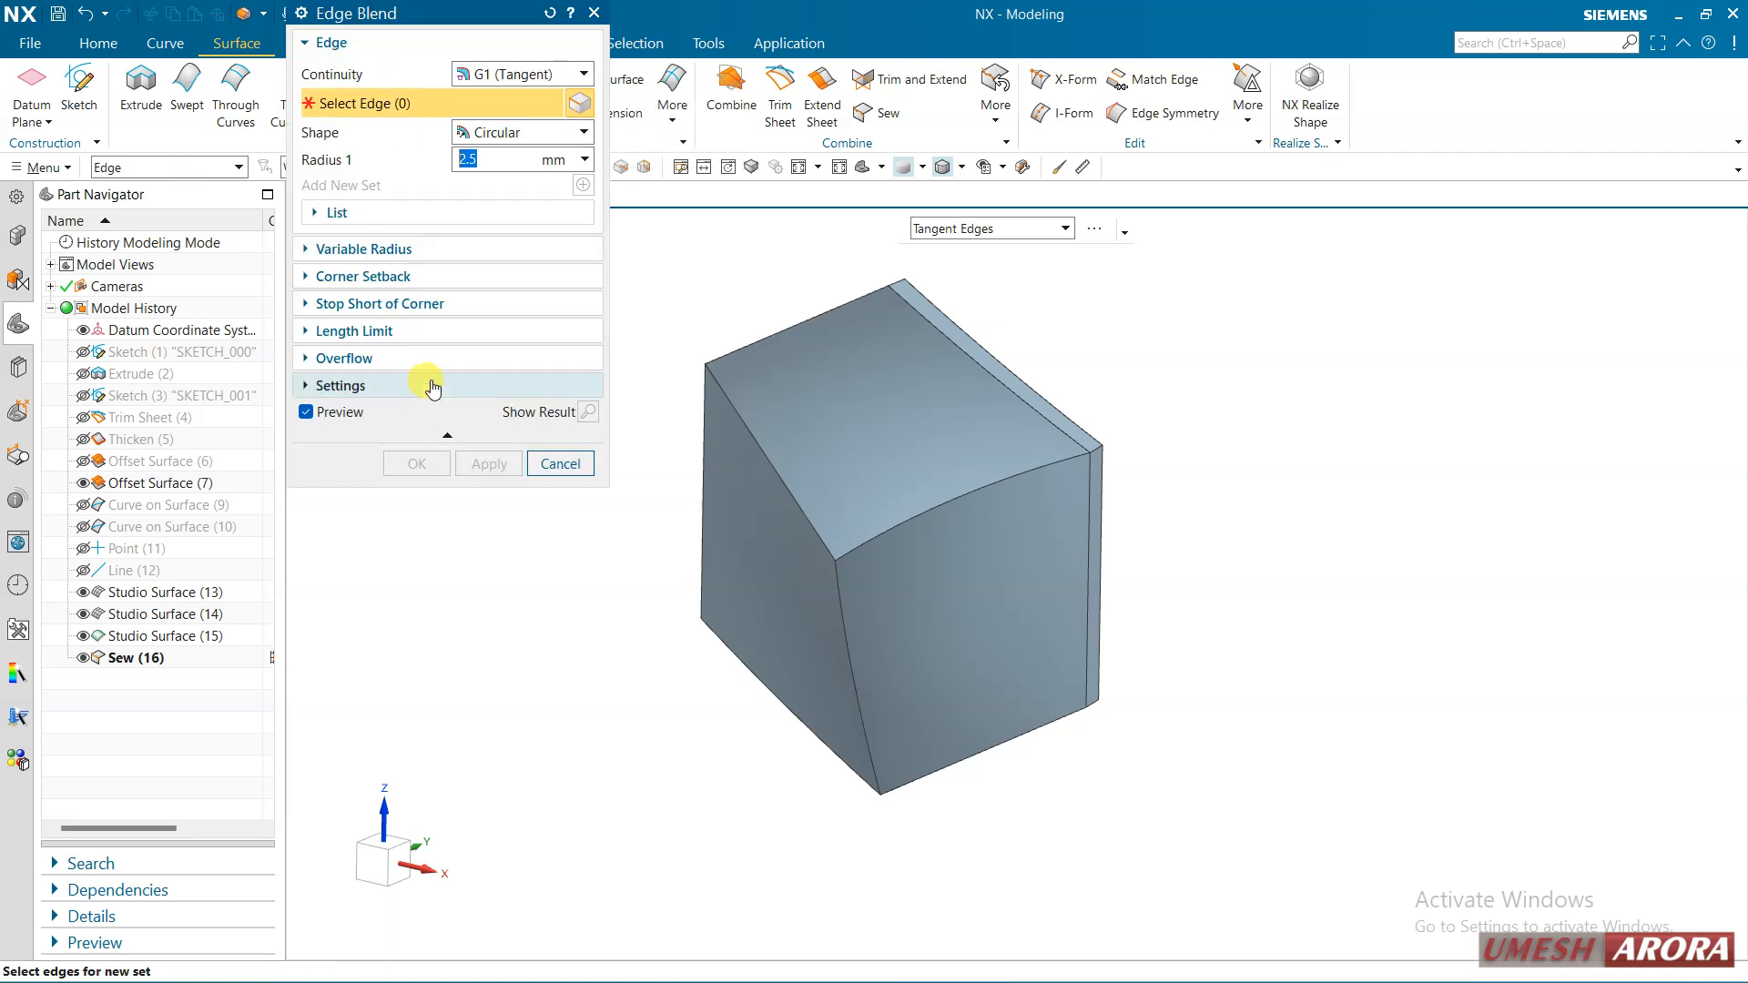
{"action": "left_click", "coordinate": [528, 77]}
{"action": "left_click", "coordinate": [502, 128]}
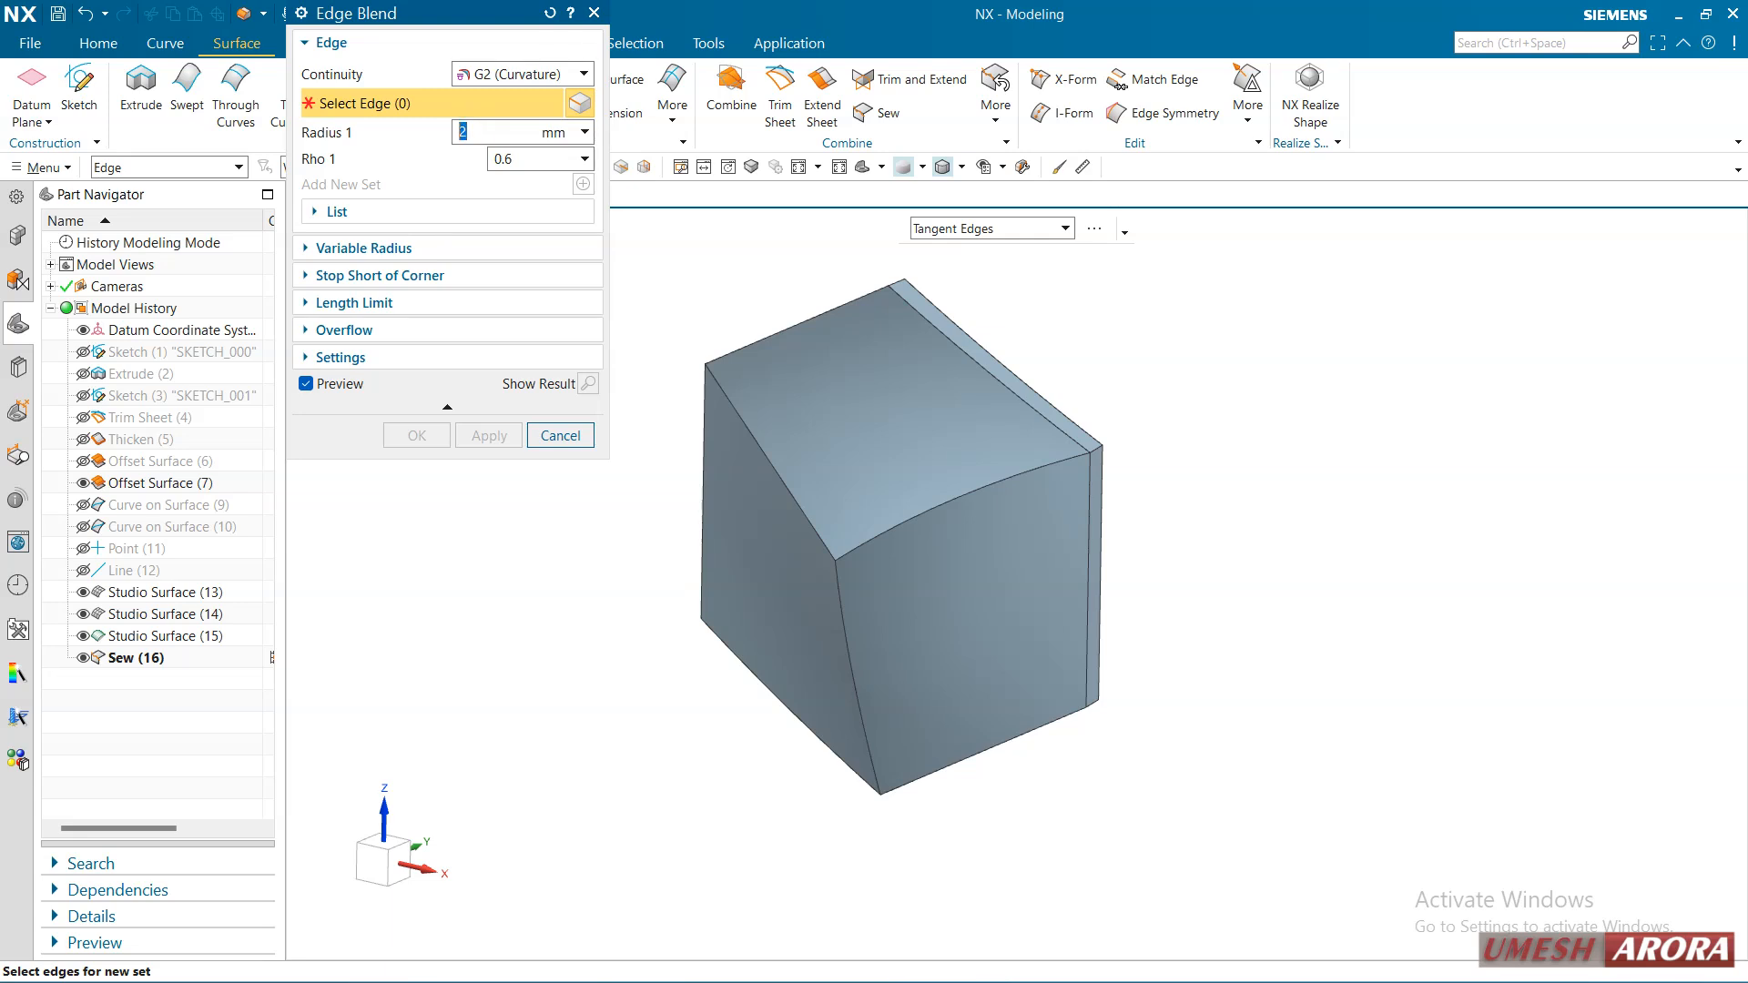
{"action": "left_click", "coordinate": [760, 448]}
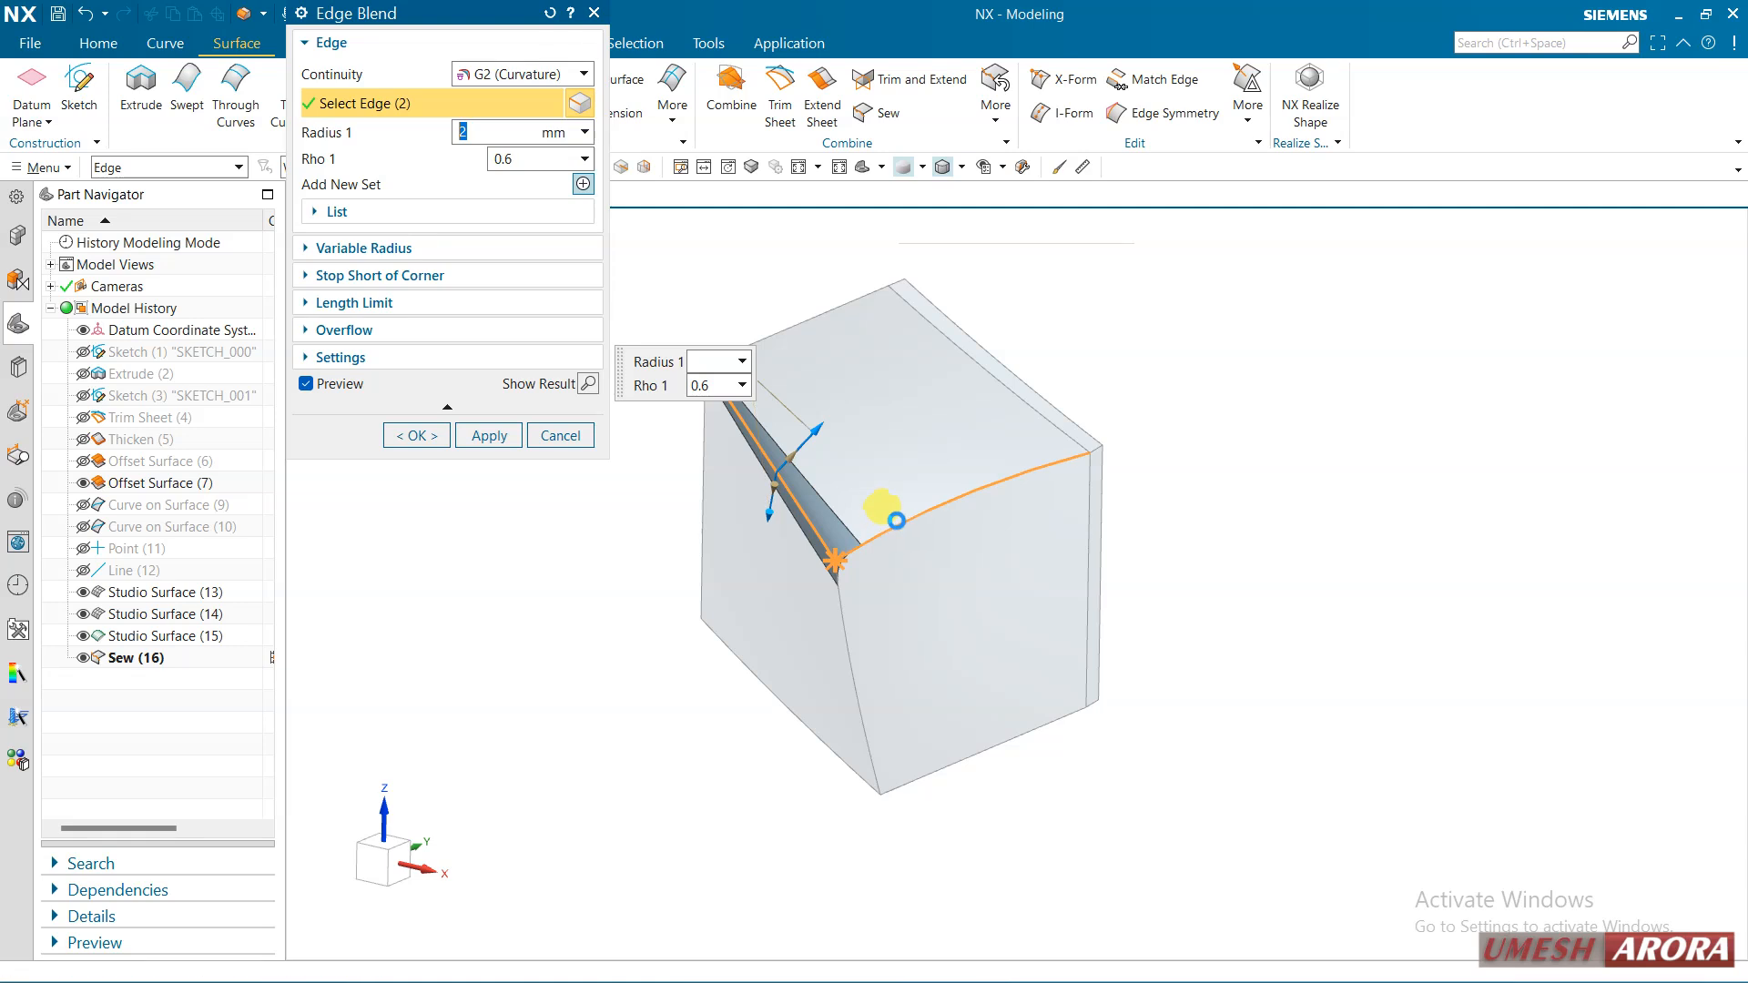
{"action": "left_click", "coordinate": [835, 624]}
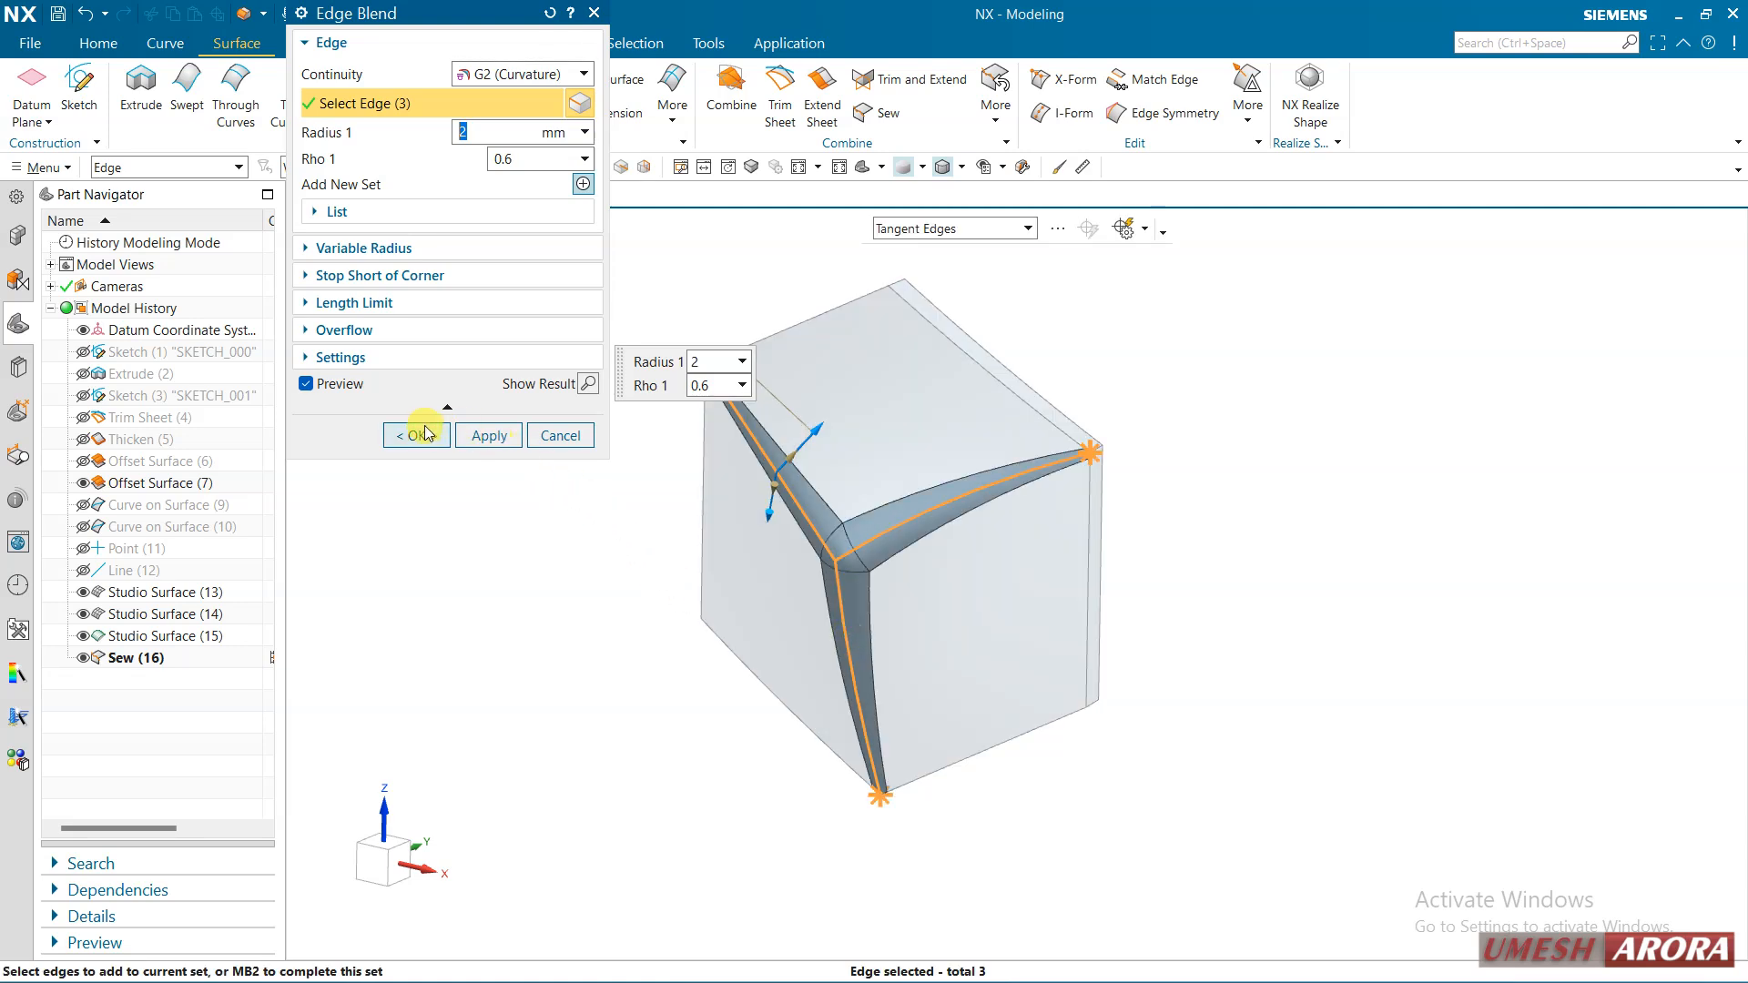
{"action": "left_click", "coordinate": [424, 429]}
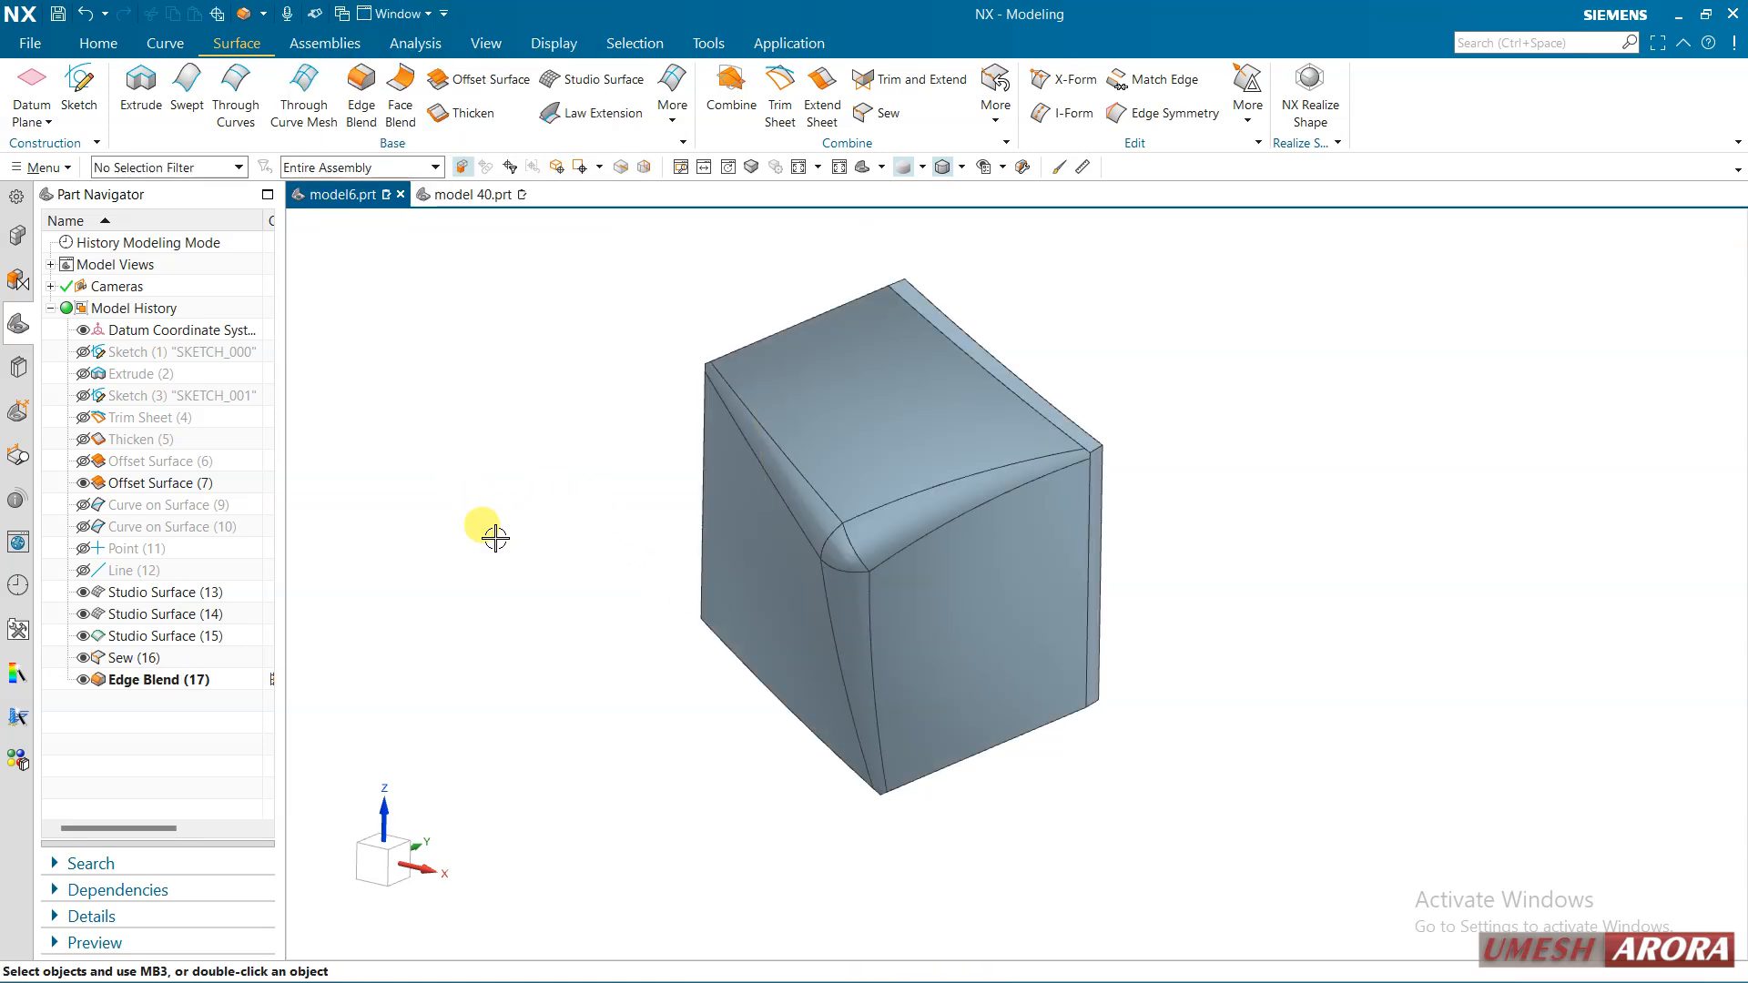
Edge-blend the six short corner edges around the cell's side wall, including the predicted ones, with G2 curvature, radius 2 mm and rho 0.6
{"action": "left_click", "coordinate": [361, 86]}
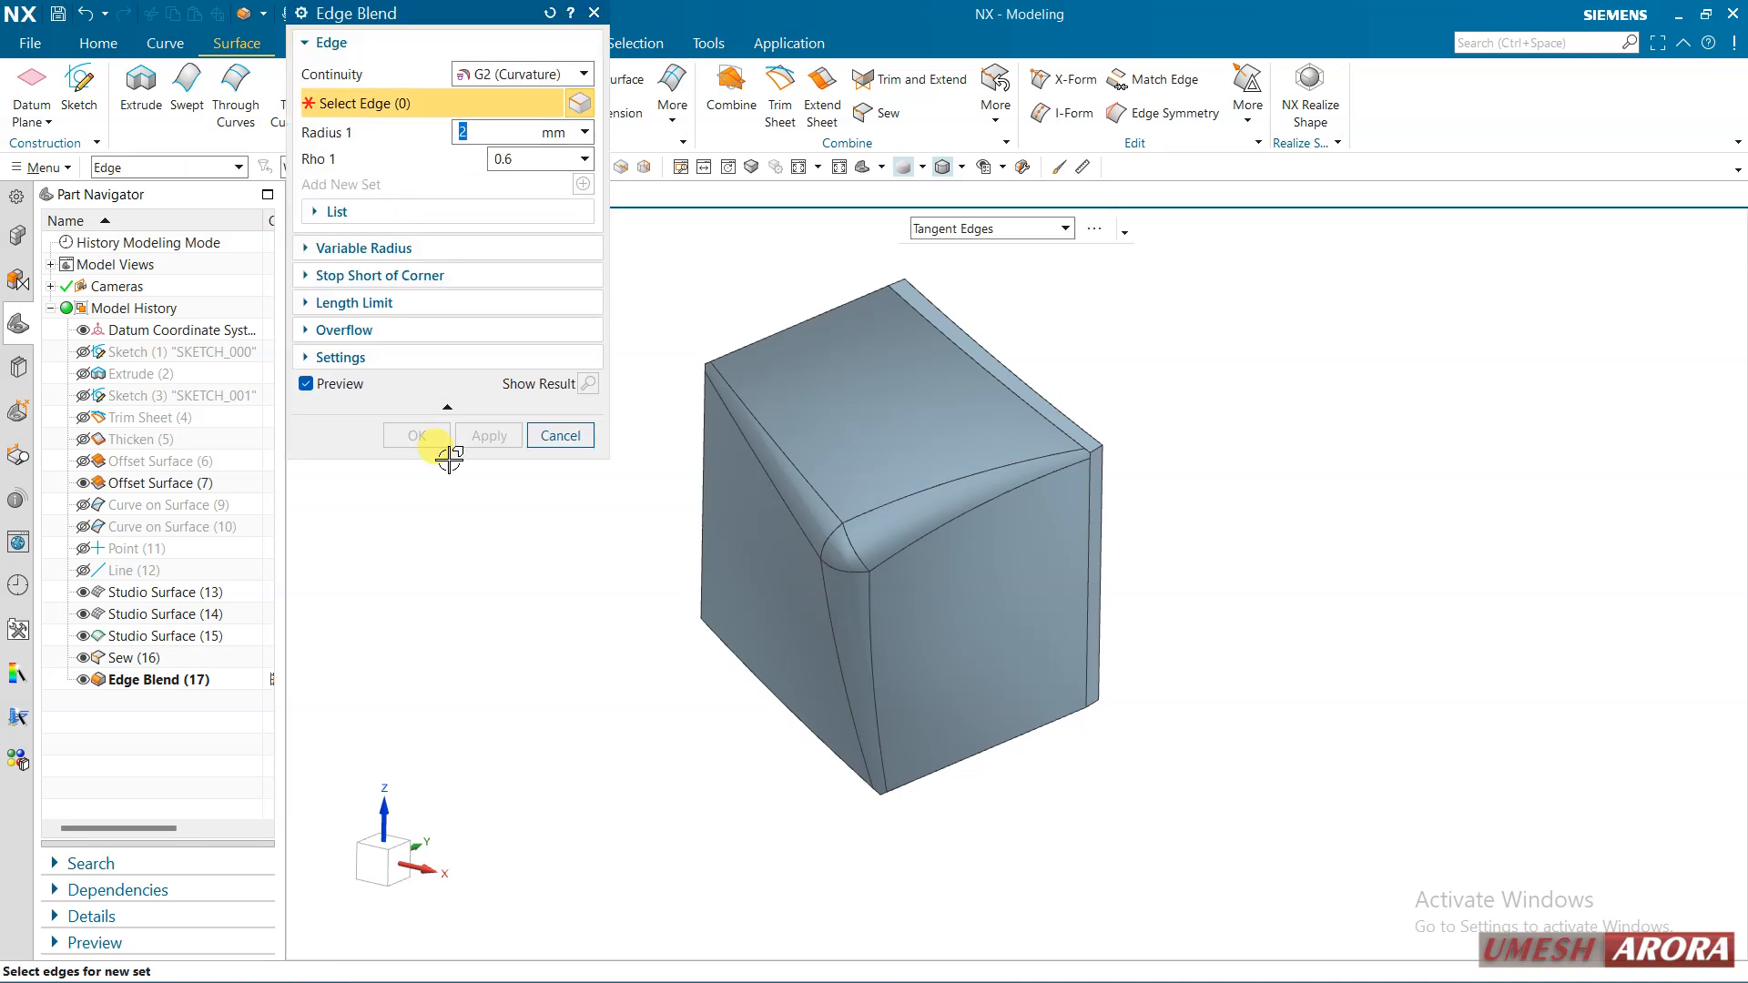
{"action": "left_click", "coordinate": [1096, 458]}
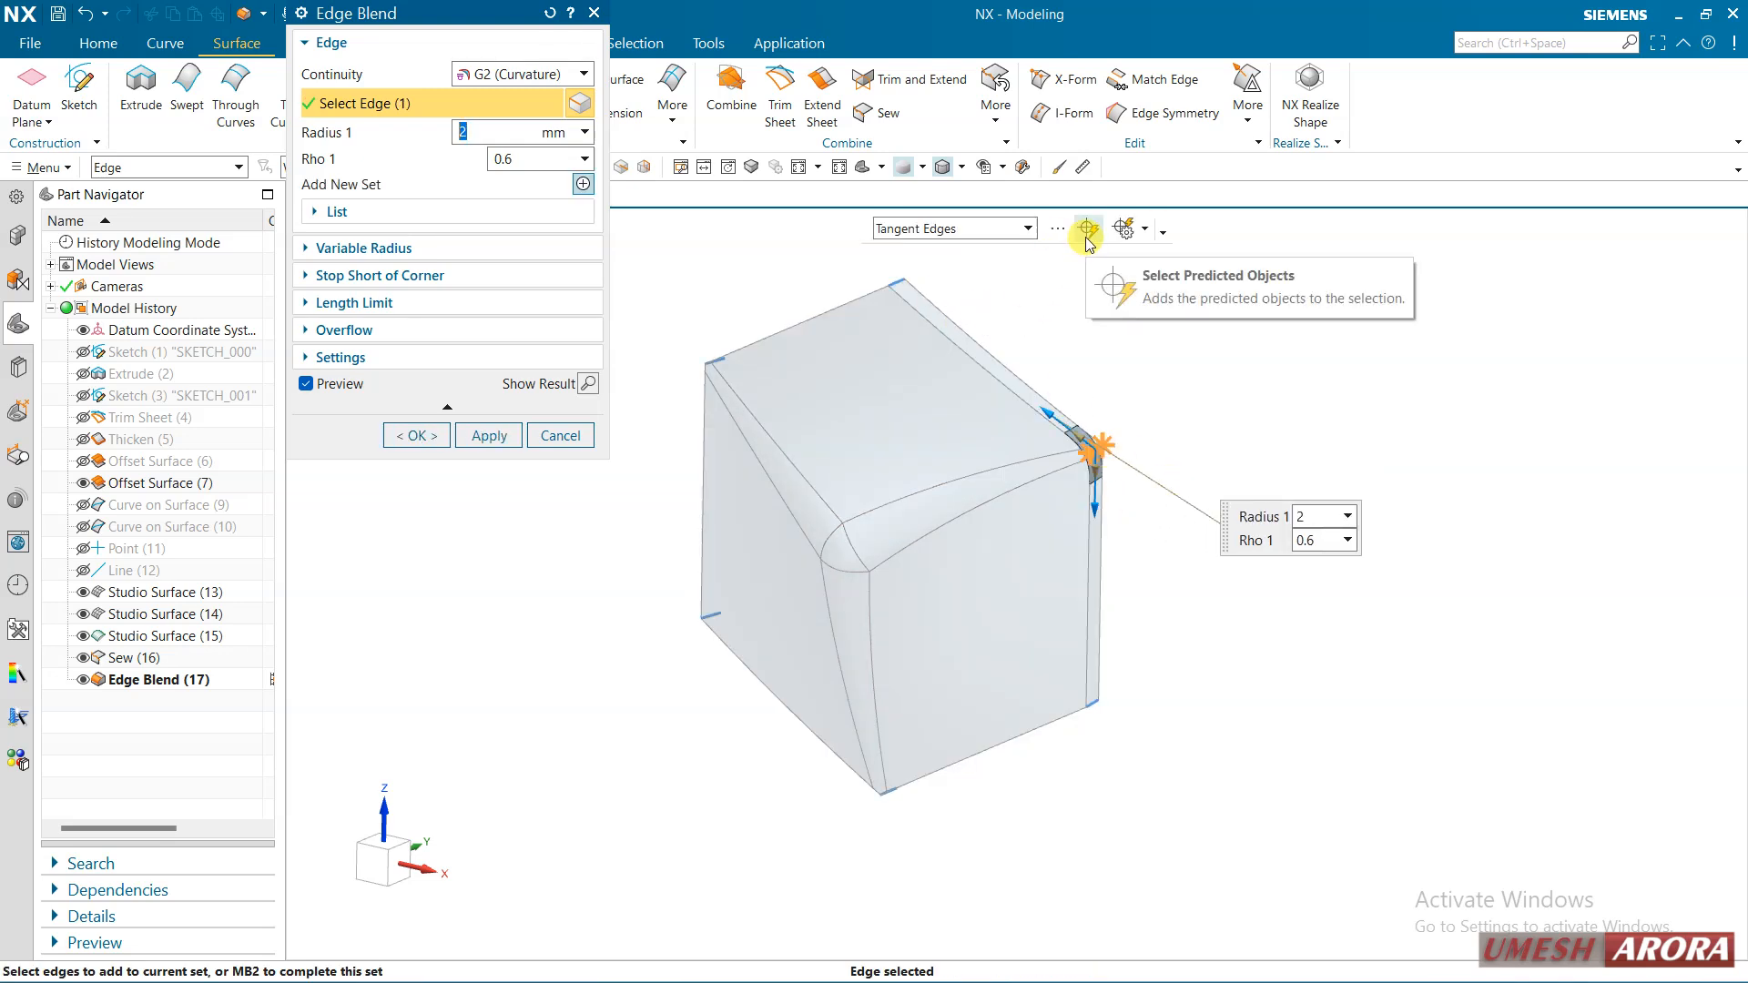
{"action": "left_click", "coordinate": [1087, 232]}
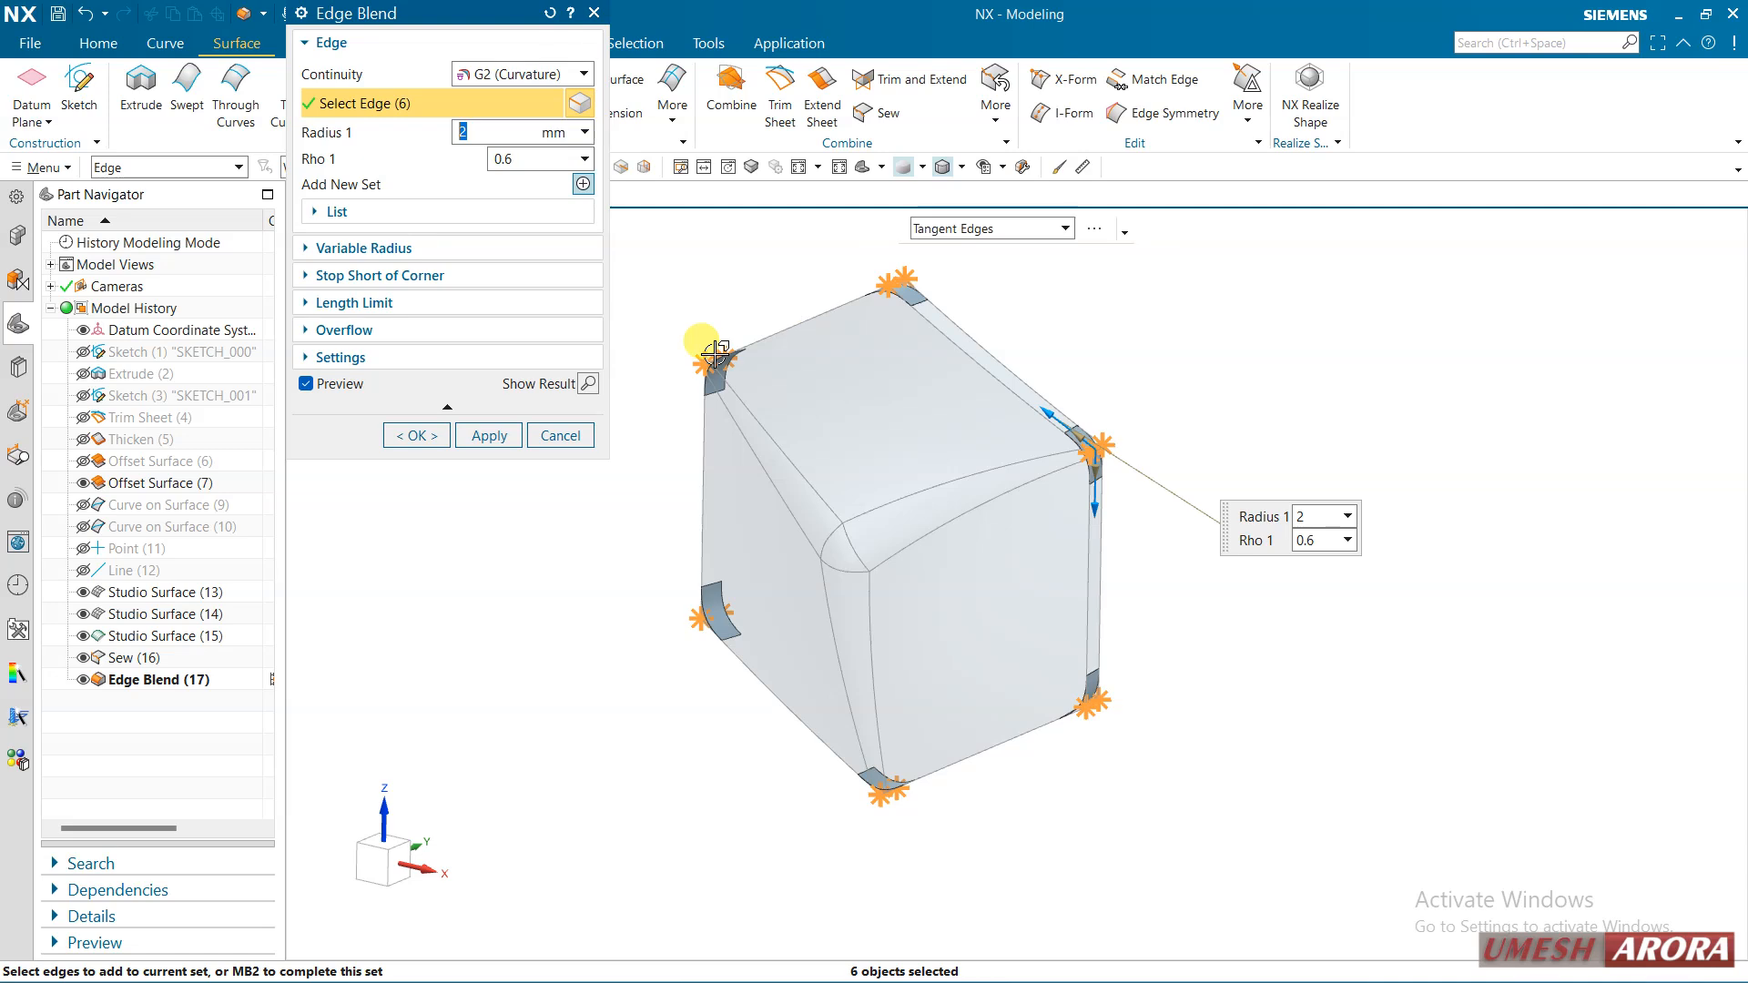
{"action": "left_click", "coordinate": [414, 436]}
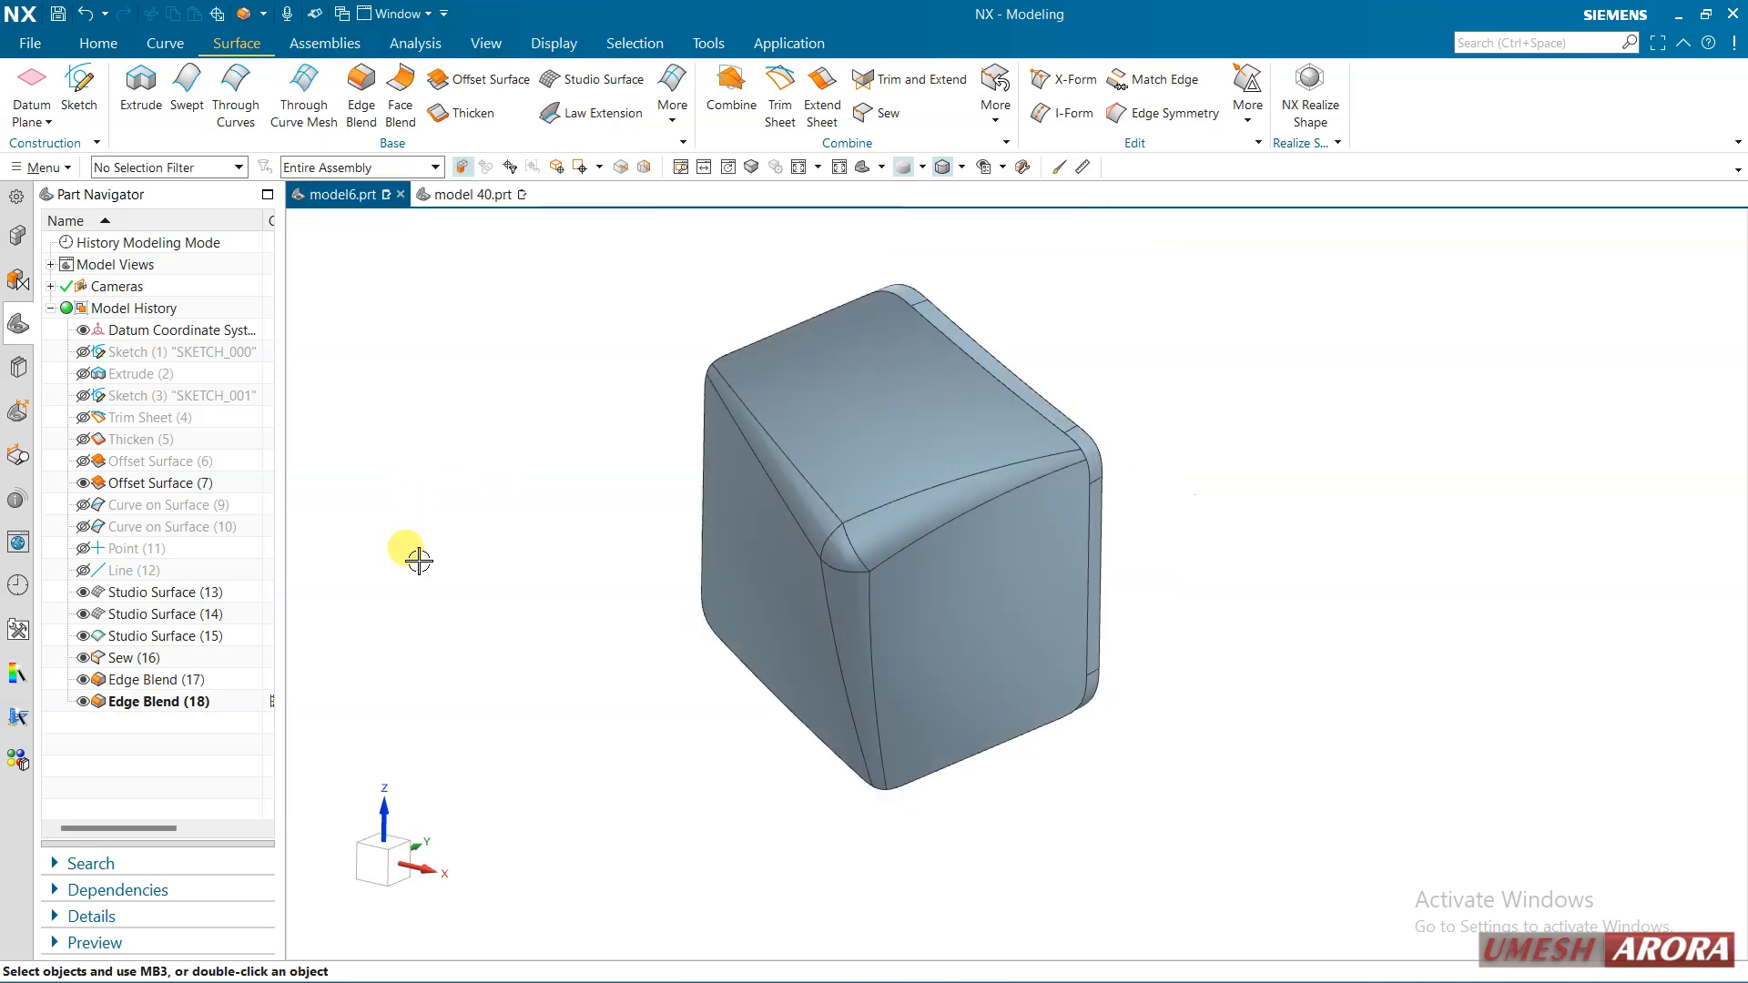
Edge-blend the tangent front rim around the cell with G1 (Tangent) continuity, circular shape and radius 0.5 mm
{"action": "left_click", "coordinate": [361, 89]}
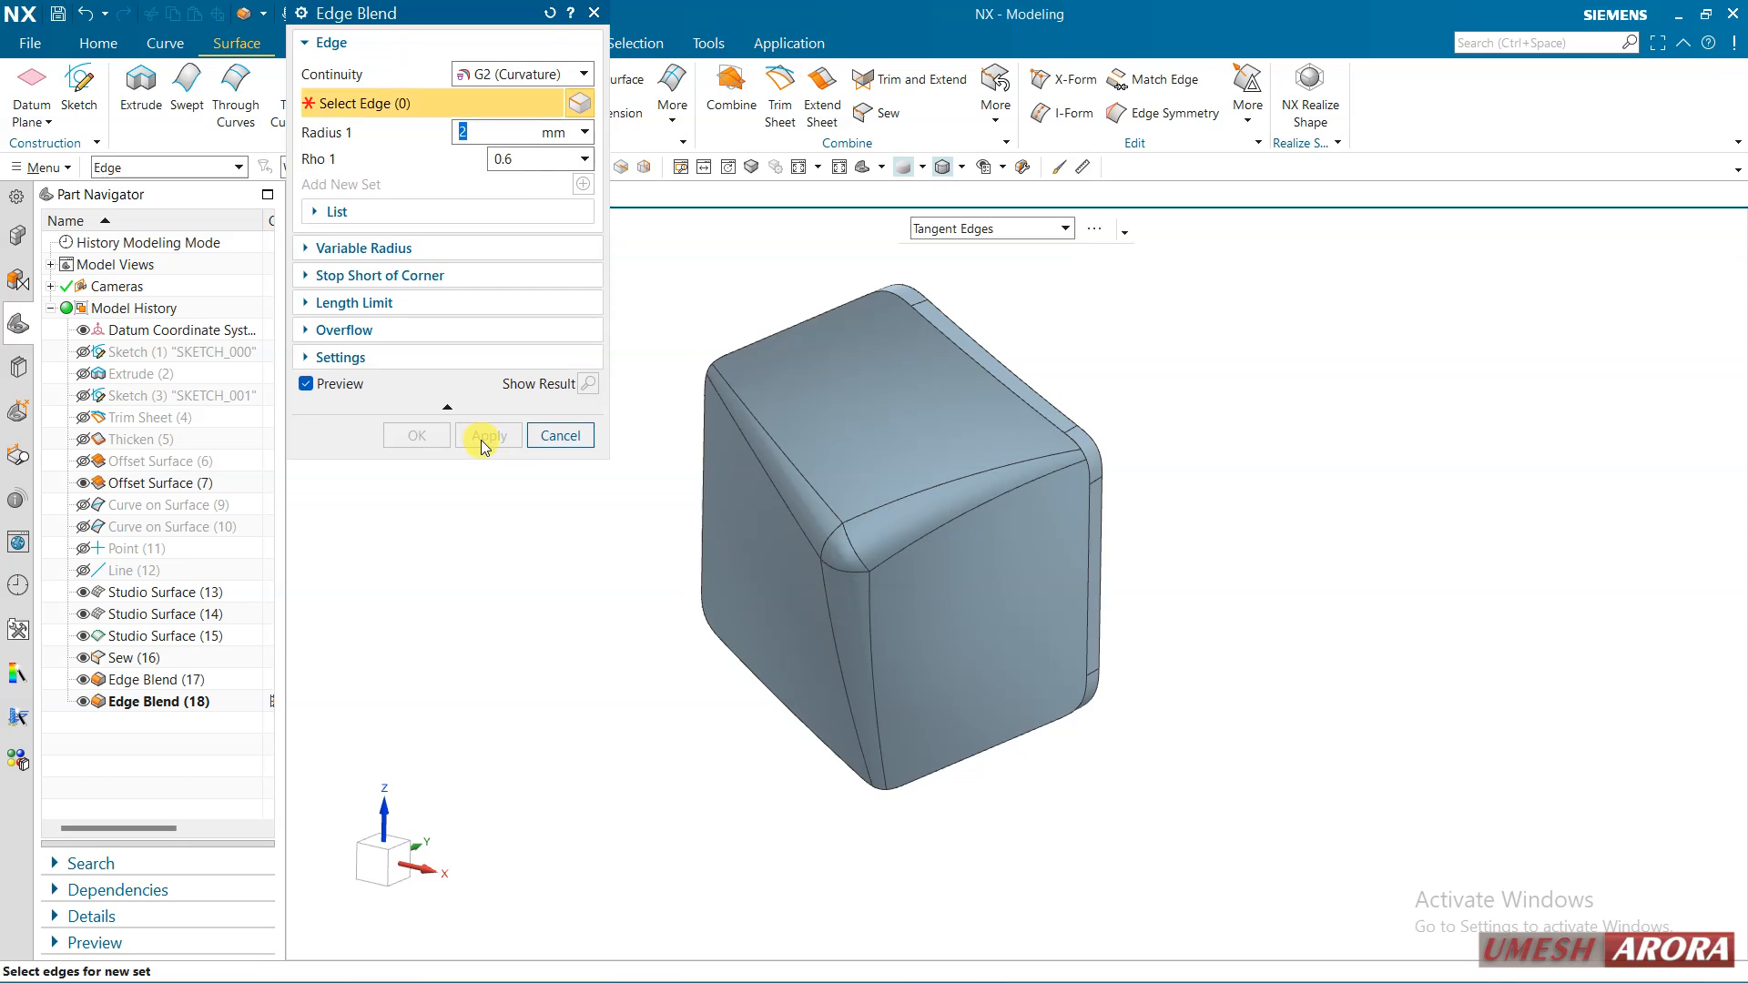
{"action": "left_click", "coordinate": [515, 74]}
{"action": "left_click", "coordinate": [510, 100]}
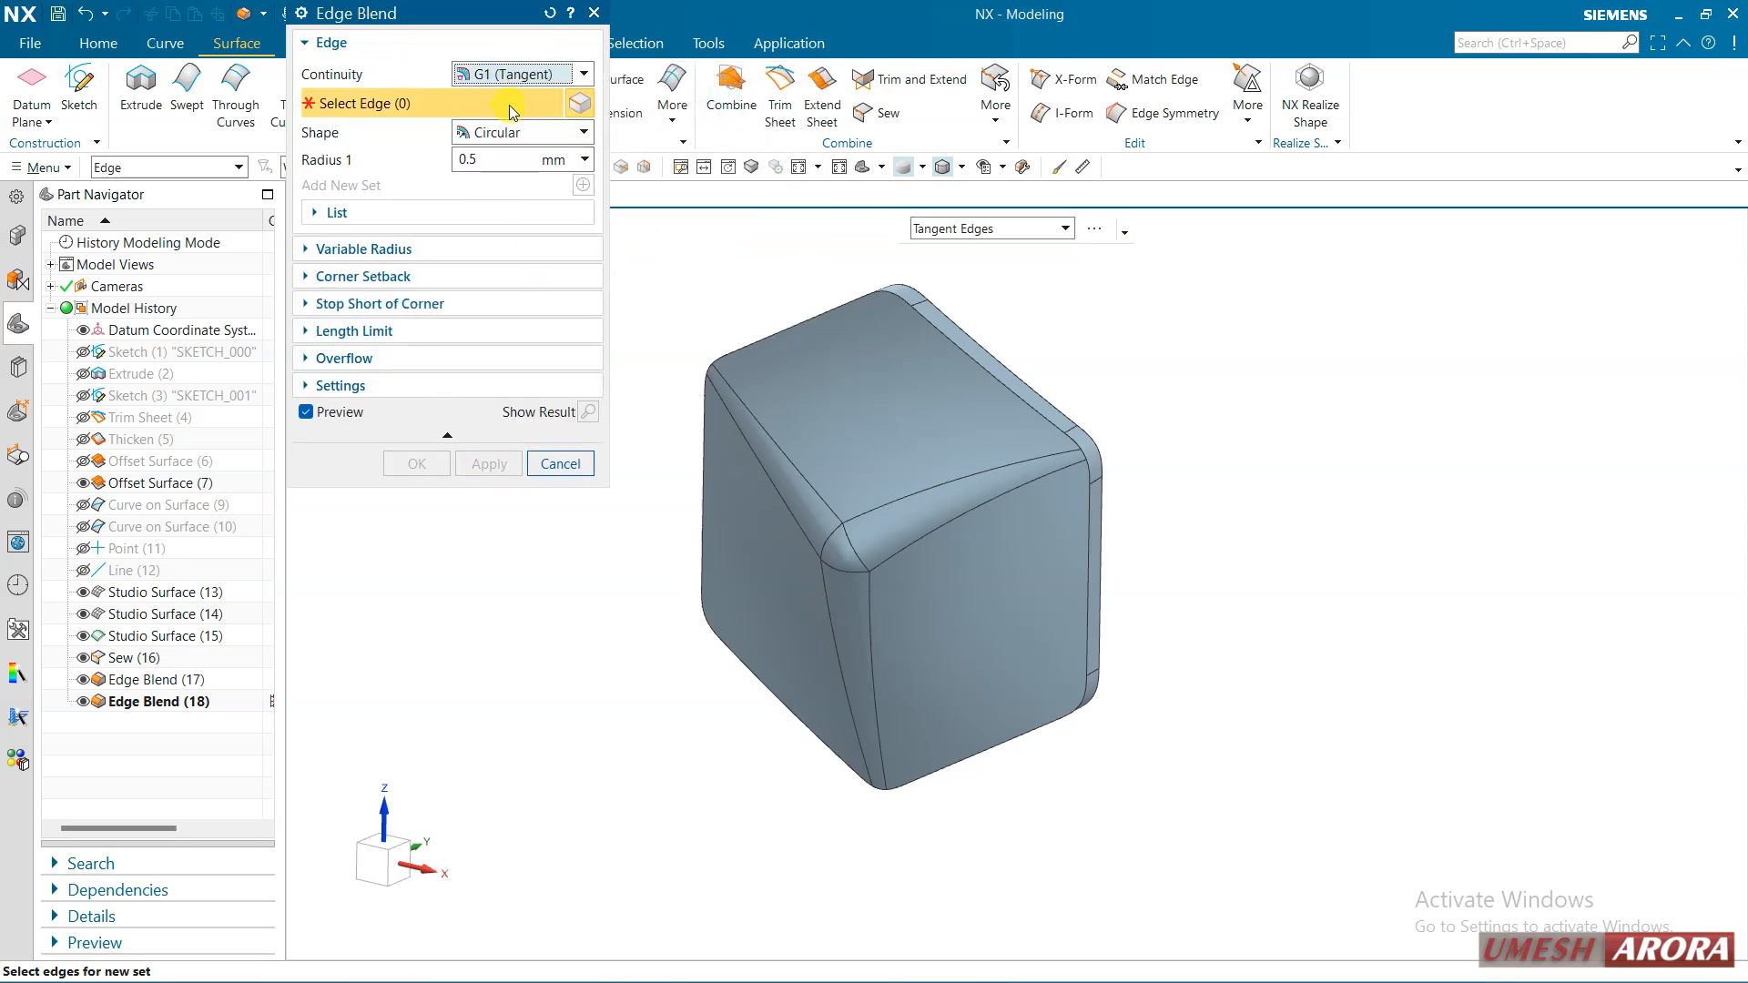
{"action": "left_click", "coordinate": [1011, 387]}
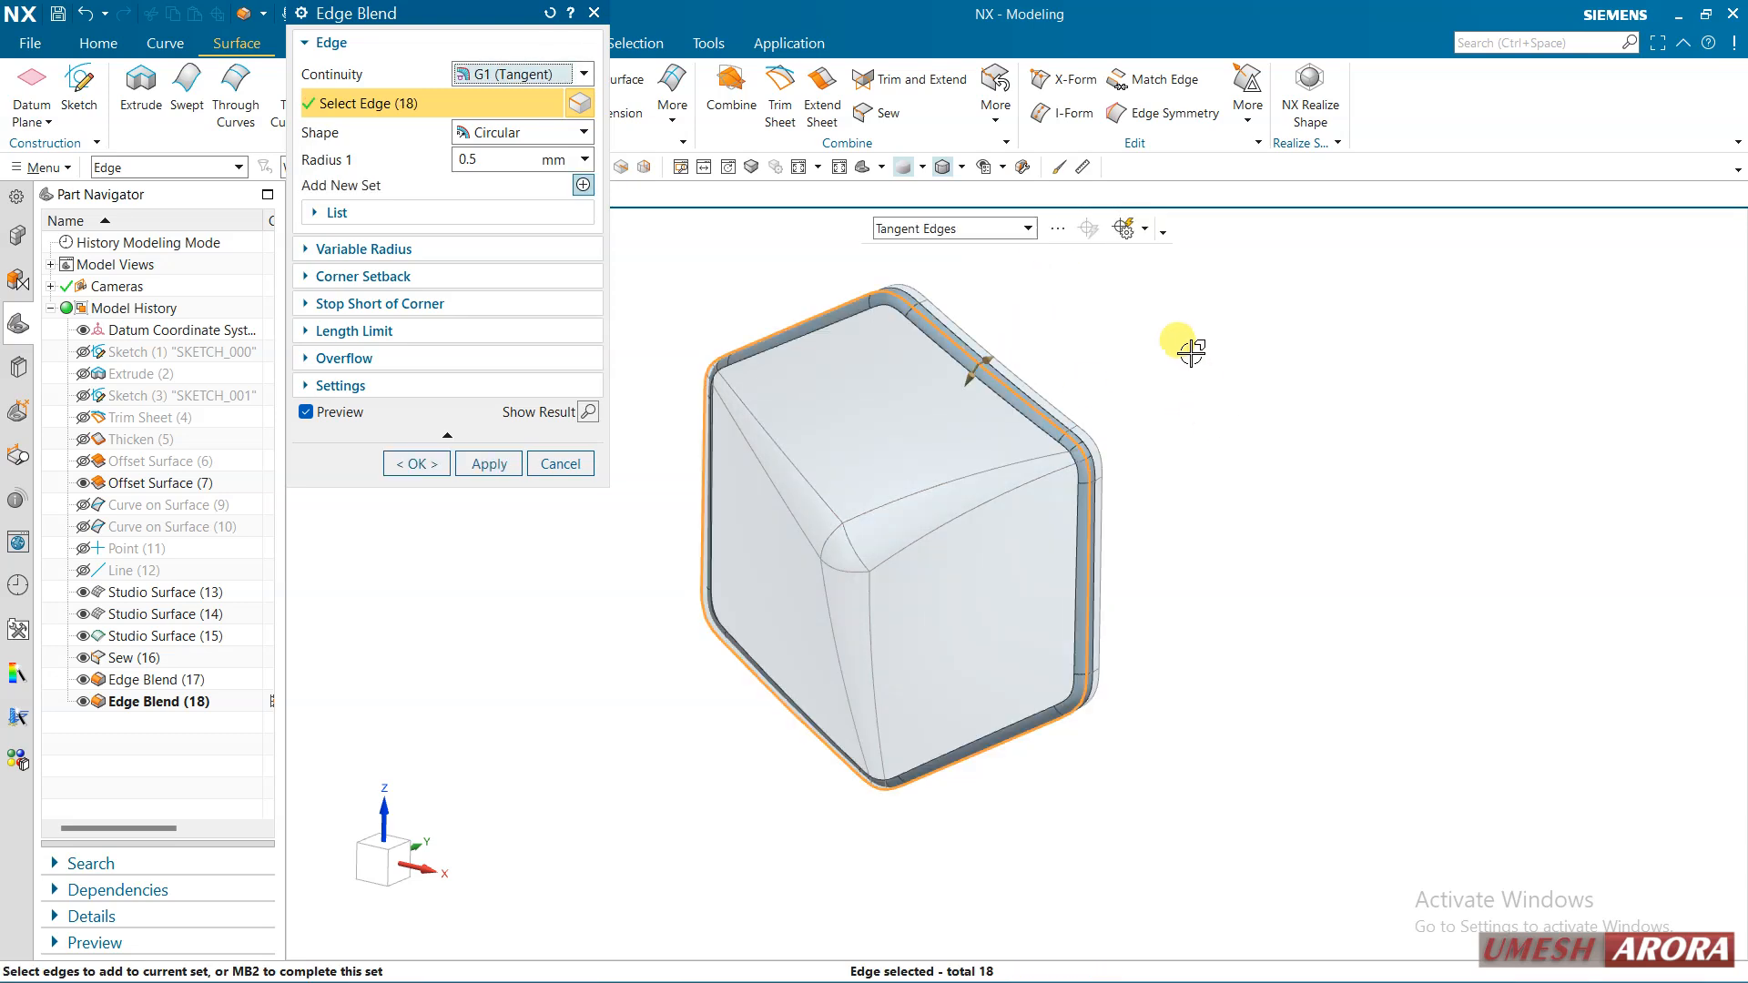
{"action": "left_click", "coordinate": [434, 470]}
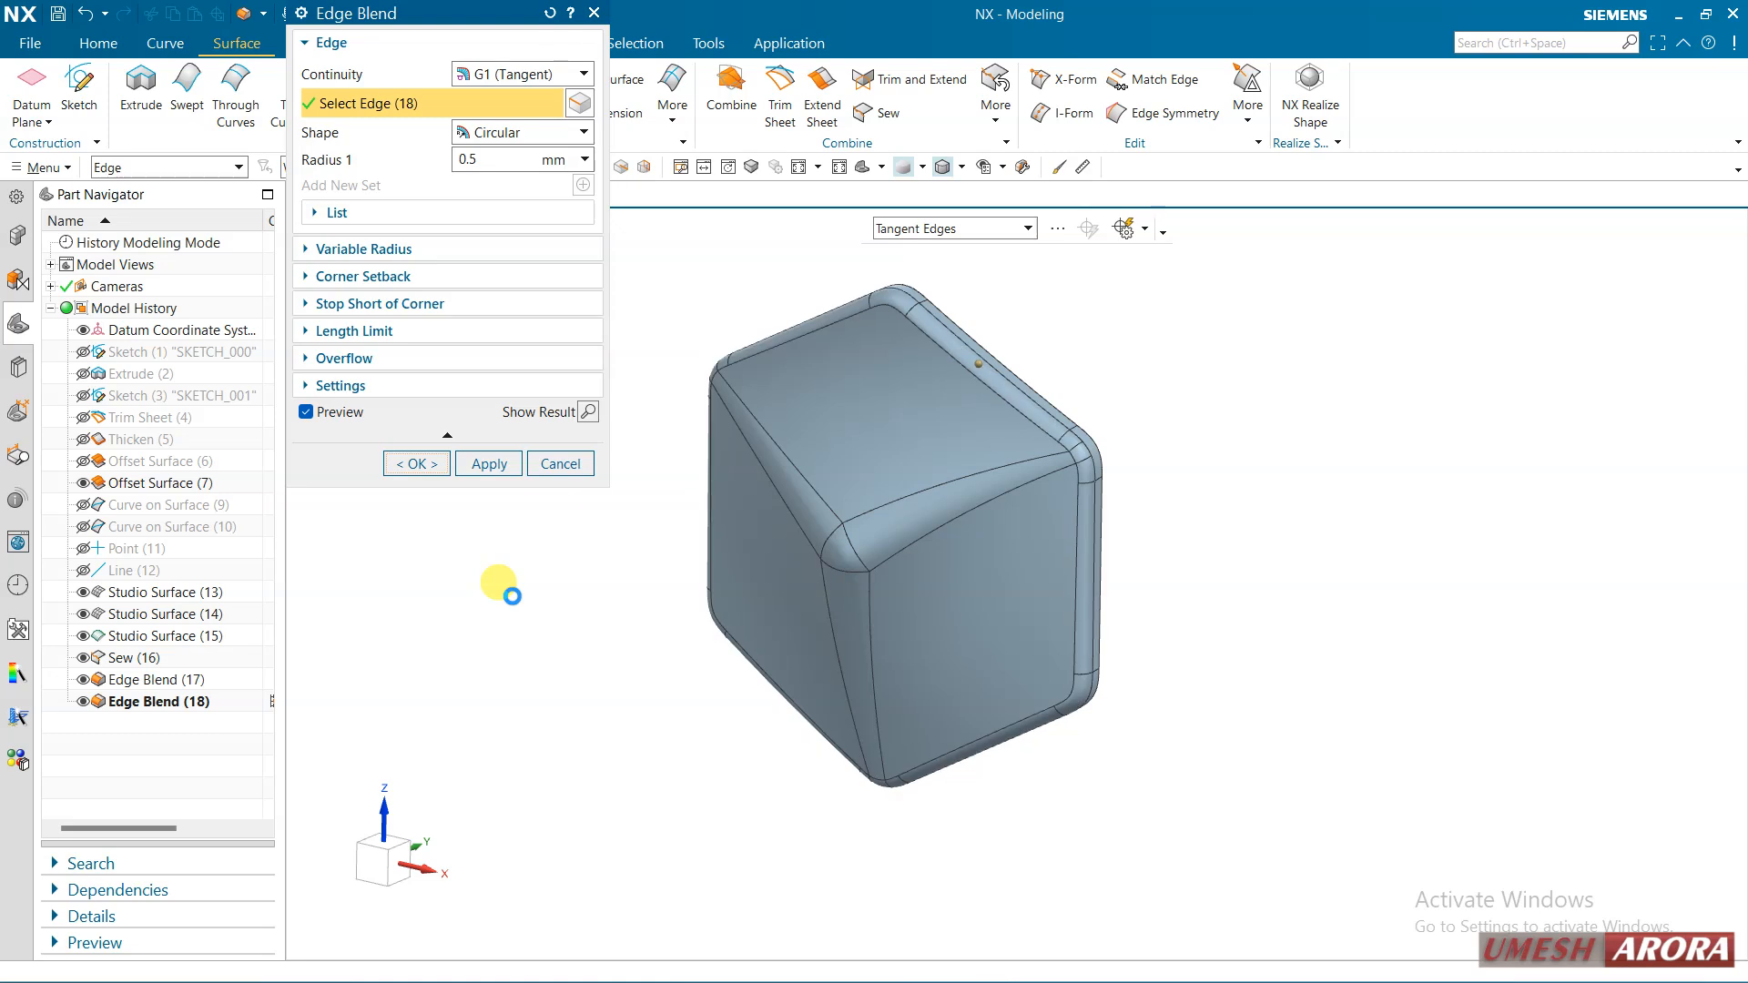
Swap the shown and hidden objects to bring up the leftover construction bodies and curves
{"action": "scroll", "coordinate": [584, 675], "scroll_direction": "up", "scroll_amount": 3}
{"action": "mouse_move", "coordinate": [584, 674]}
{"action": "middle_mouse_down"}
{"action": "mouse_move", "coordinate": [634, 614]}
{"action": "mouse_move", "coordinate": [614, 617]}
{"action": "mouse_move", "coordinate": [633, 676]}
{"action": "mouse_move", "coordinate": [609, 659]}
{"action": "middle_mouse_up"}
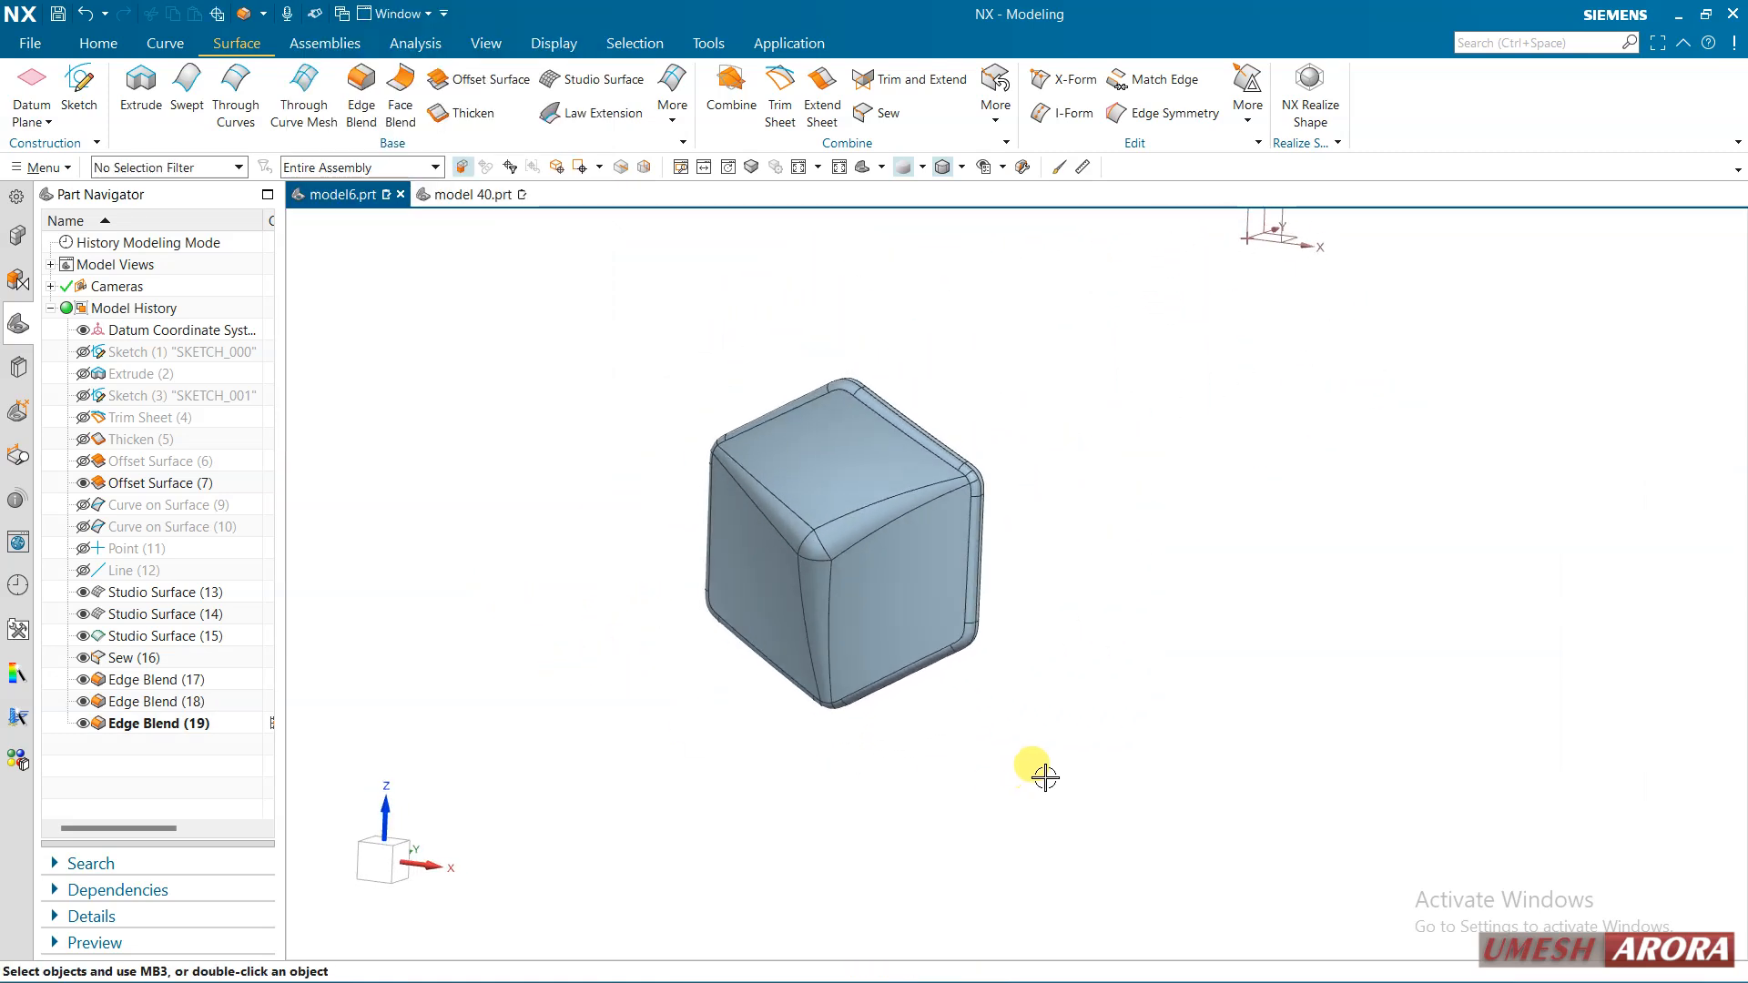
{"action": "key", "text": "ctrl+alt+f"}
{"action": "middle_click_drag", "start_coordinate": [883, 685], "coordinate": [920, 507], "text": "shift"}
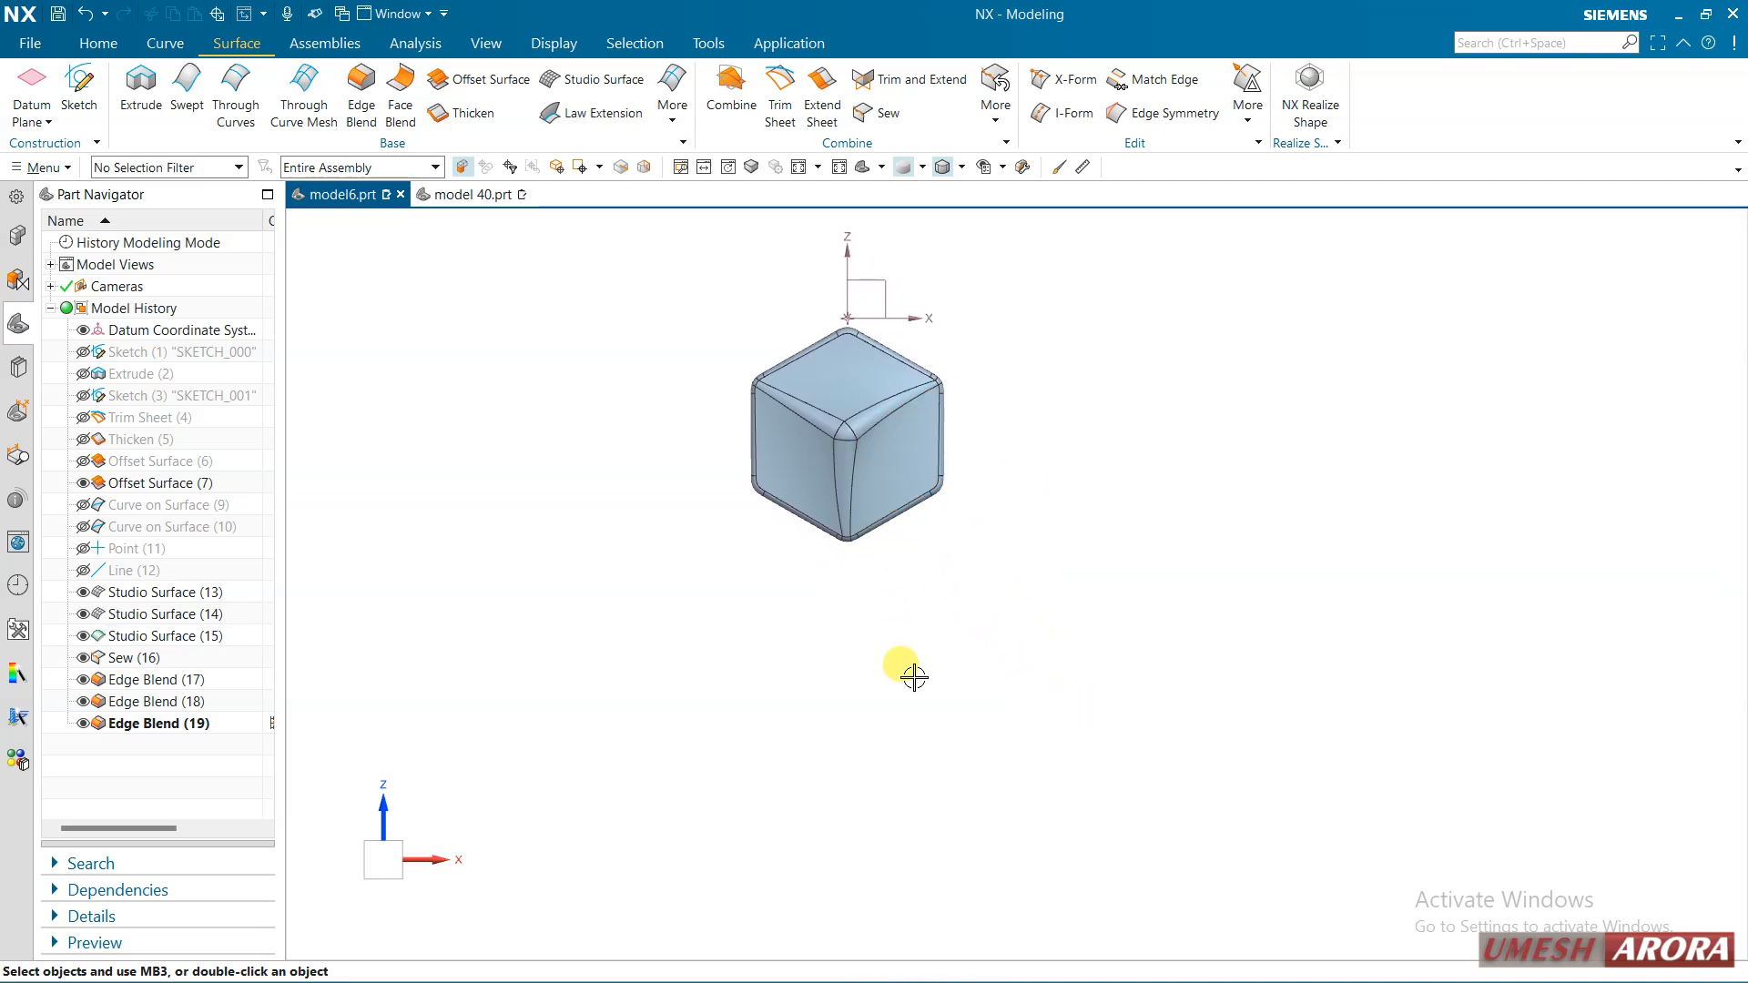
{"action": "key", "text": "ctrl+shift+b"}
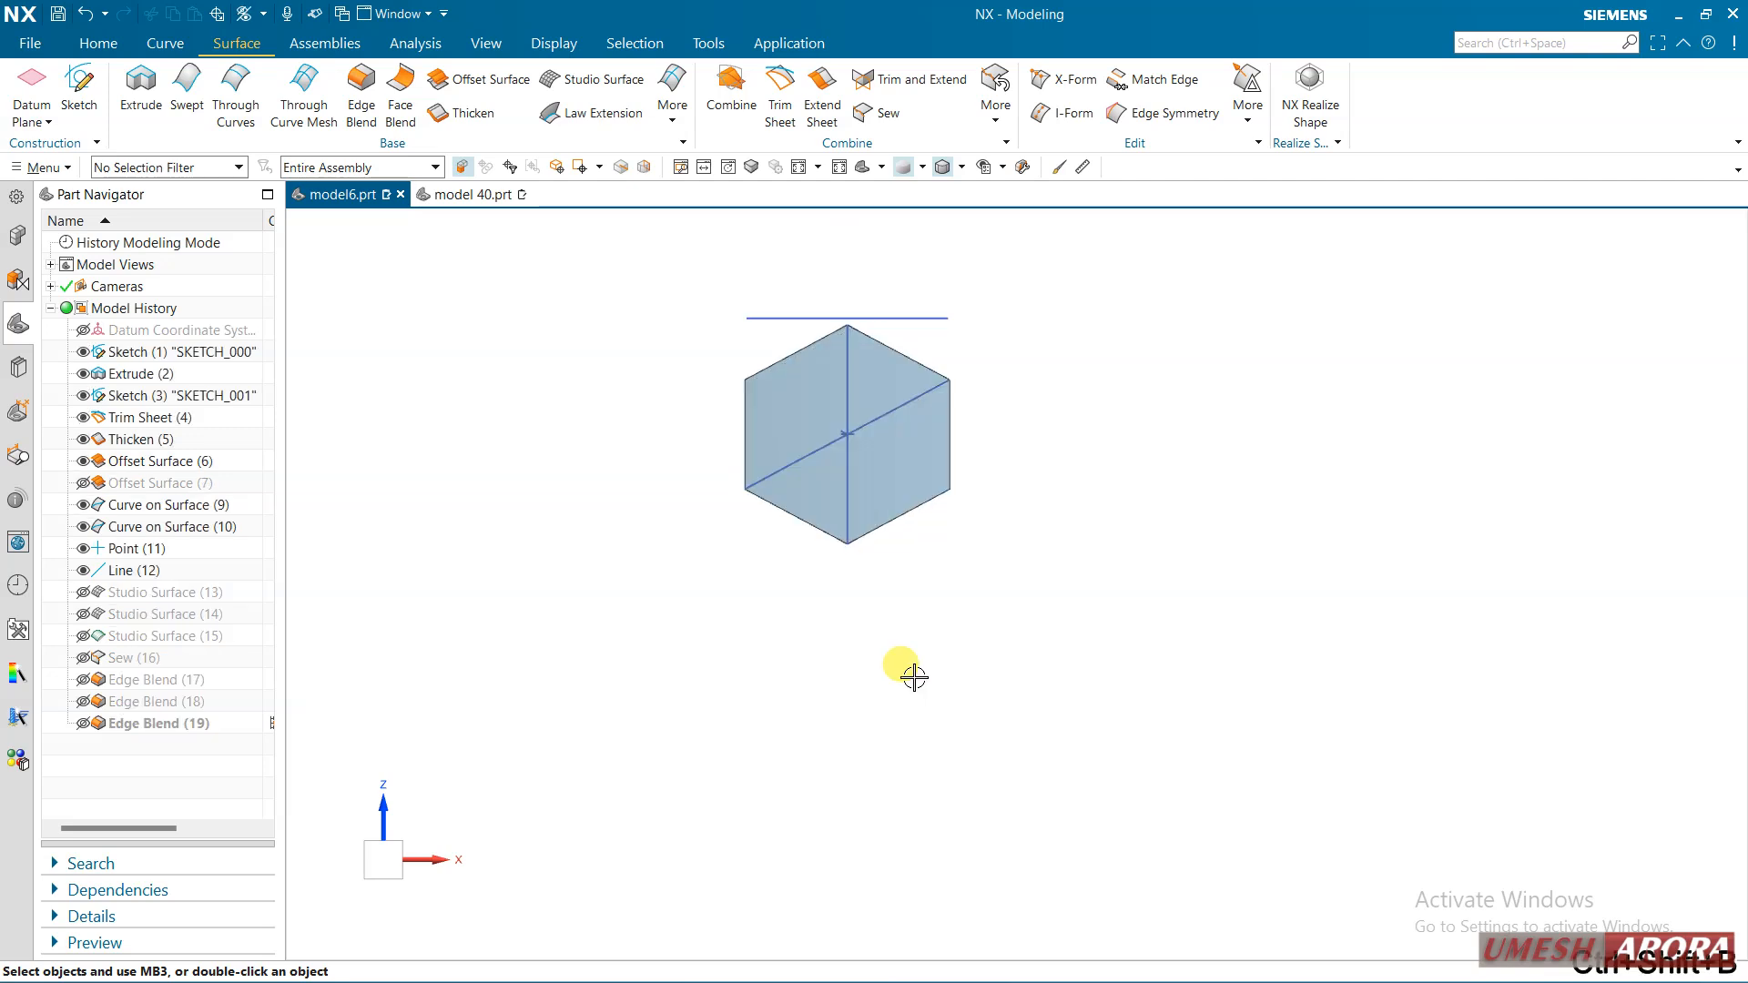
{"action": "middle_click_drag", "start_coordinate": [1075, 523], "coordinate": [670, 484]}
{"action": "scroll", "coordinate": [587, 504], "scroll_direction": "up", "scroll_amount": 3}
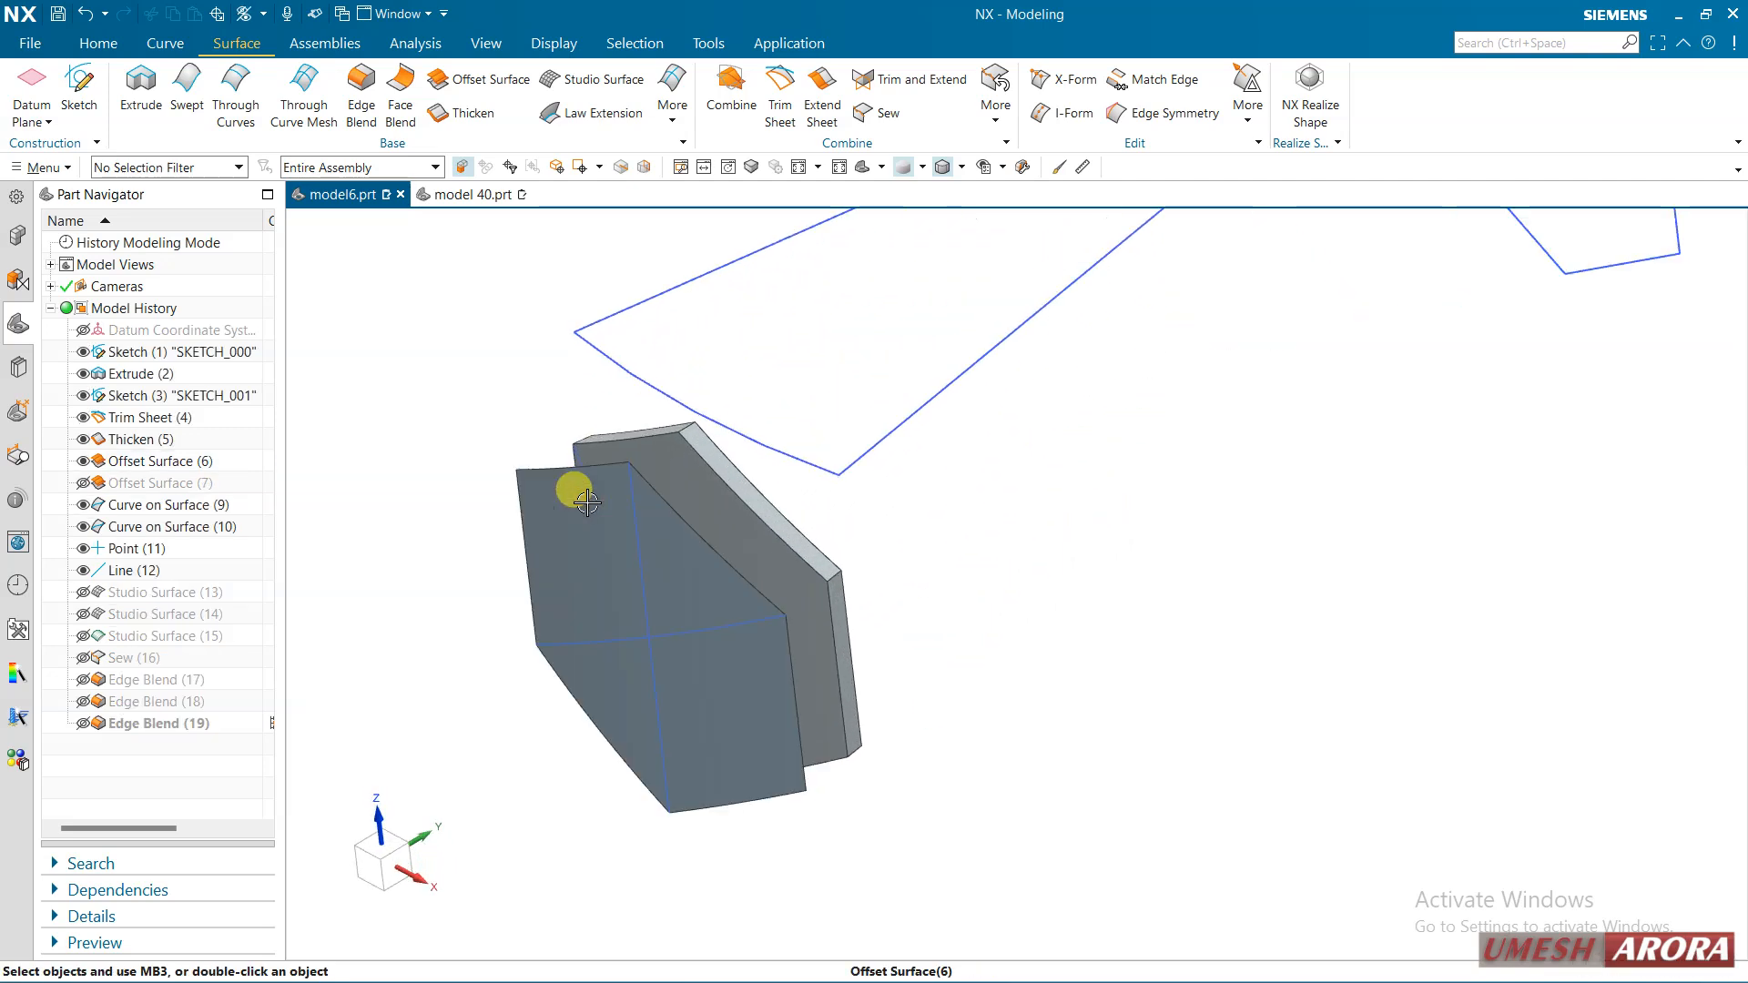
Delete the front offset surface and the thickened hexagonal body with Delete Body
{"action": "left_click", "coordinate": [42, 167]}
{"action": "left_click", "coordinate": [50, 258]}
{"action": "mouse_move", "coordinate": [259, 515]}
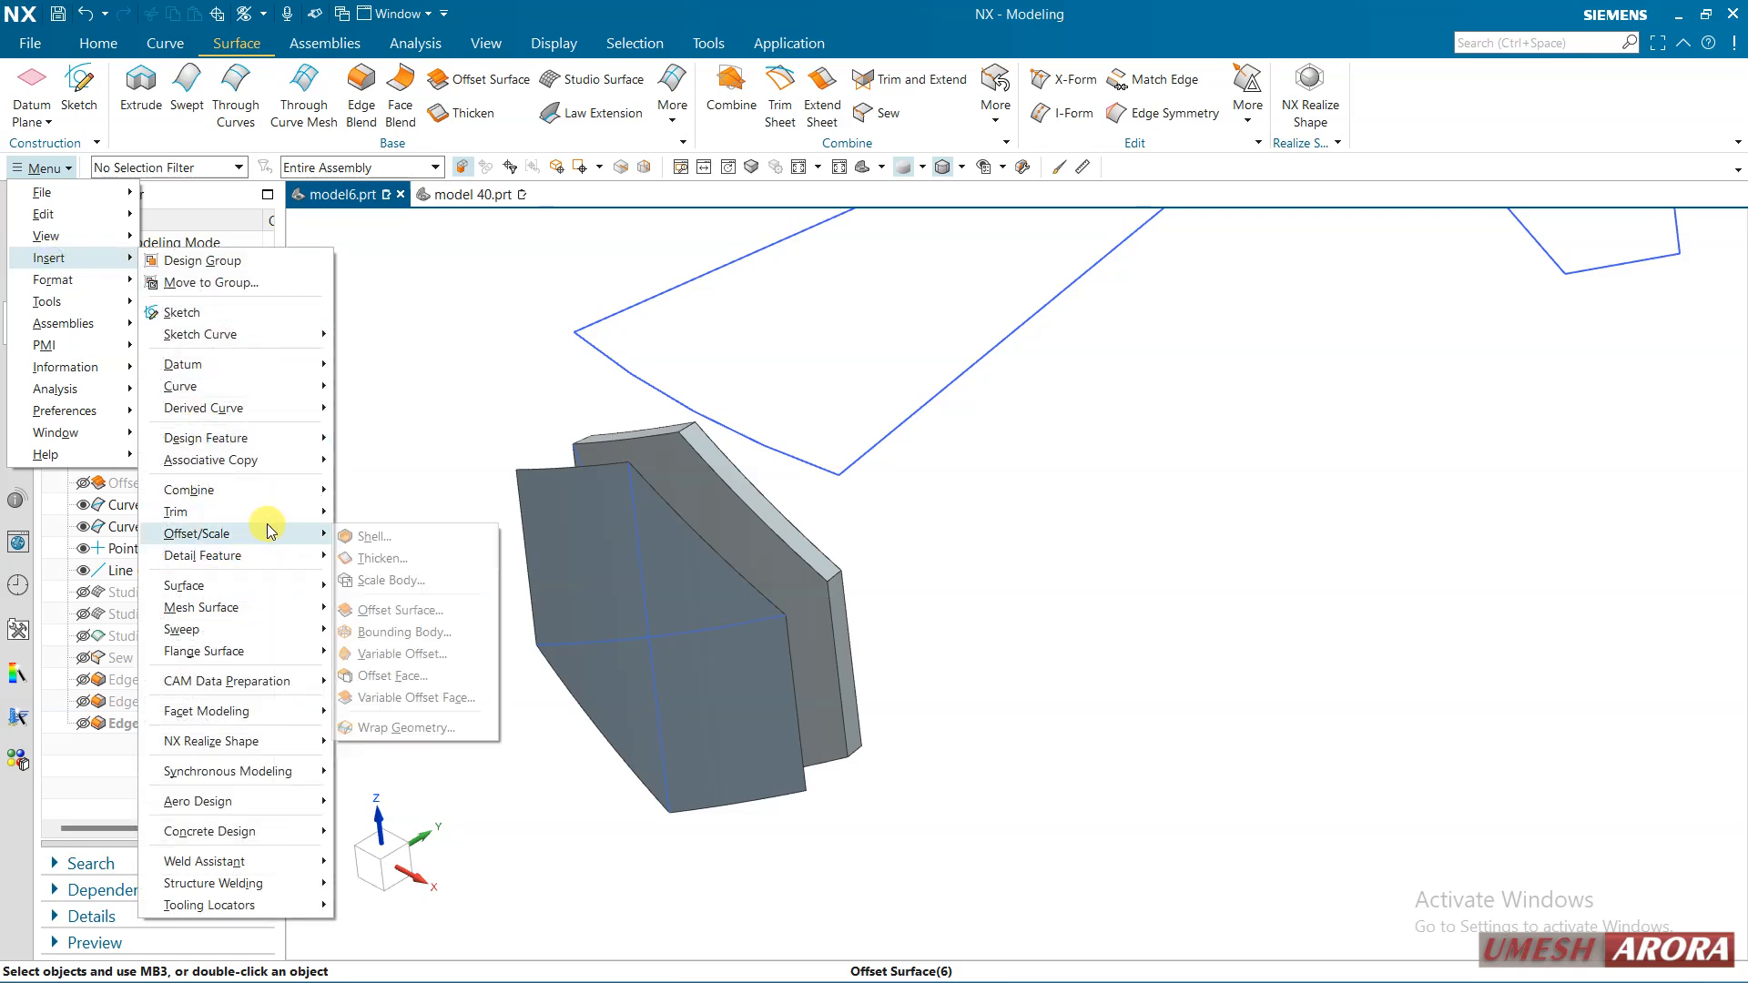
{"action": "left_click", "coordinate": [395, 689]}
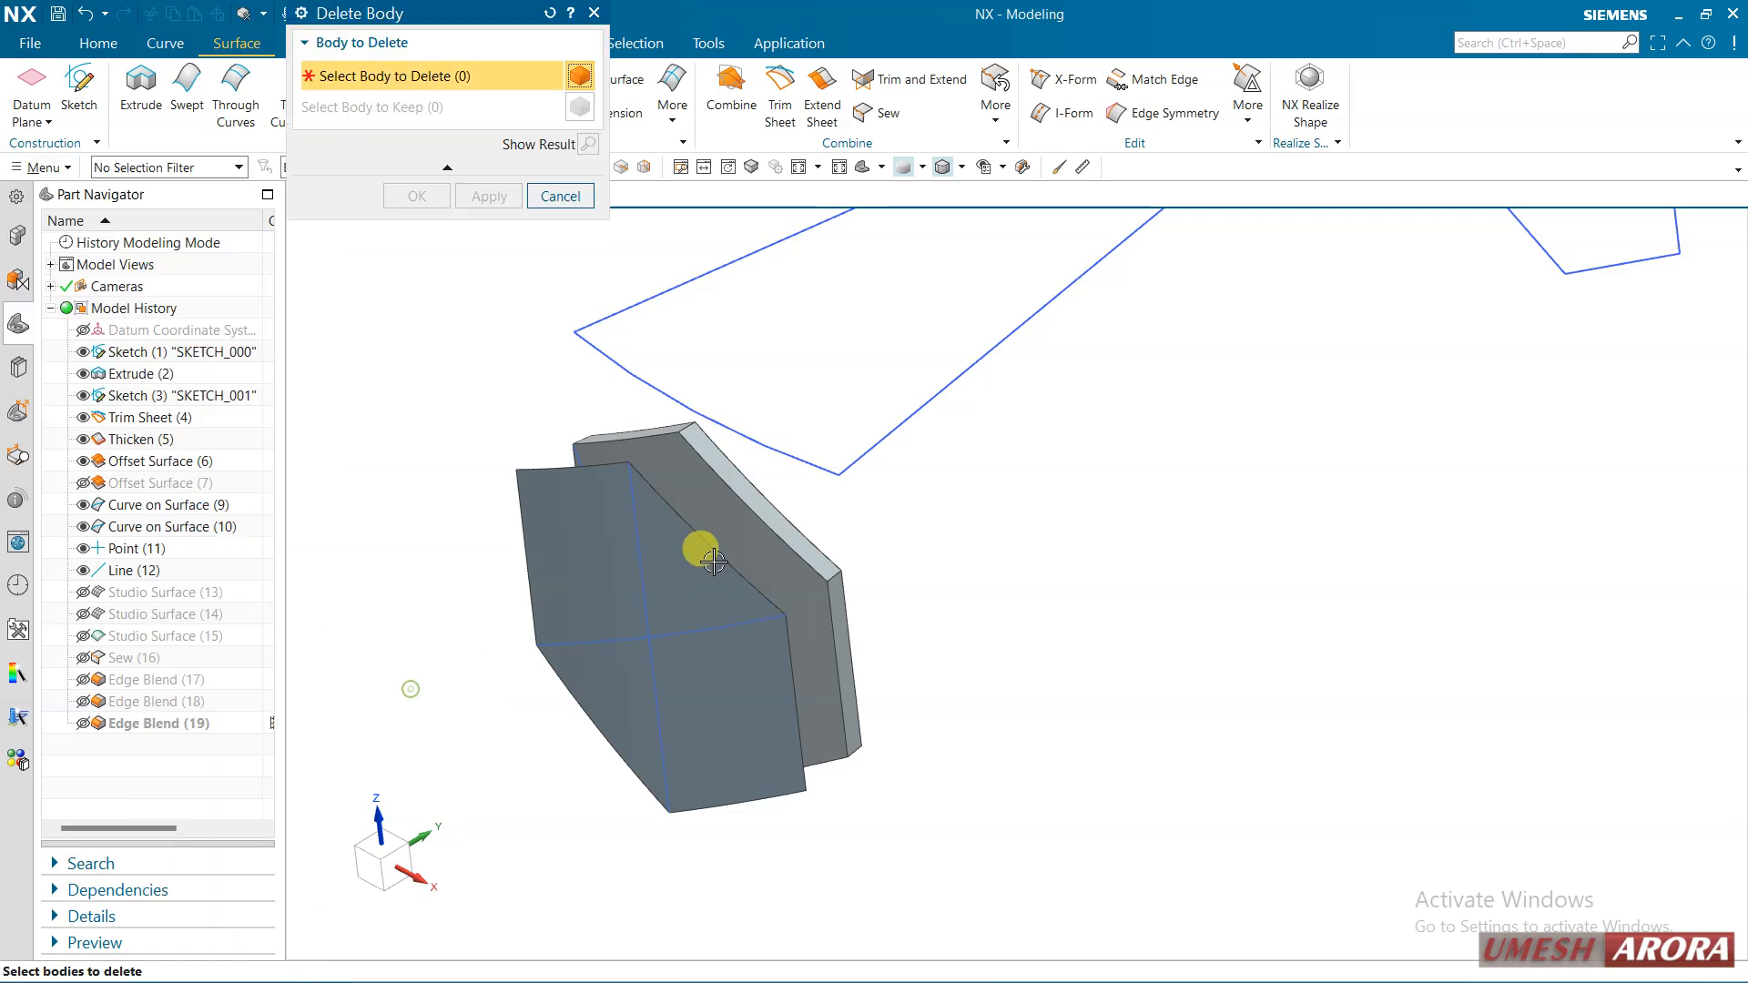
{"action": "left_click", "coordinate": [674, 596]}
{"action": "left_click", "coordinate": [674, 596]}
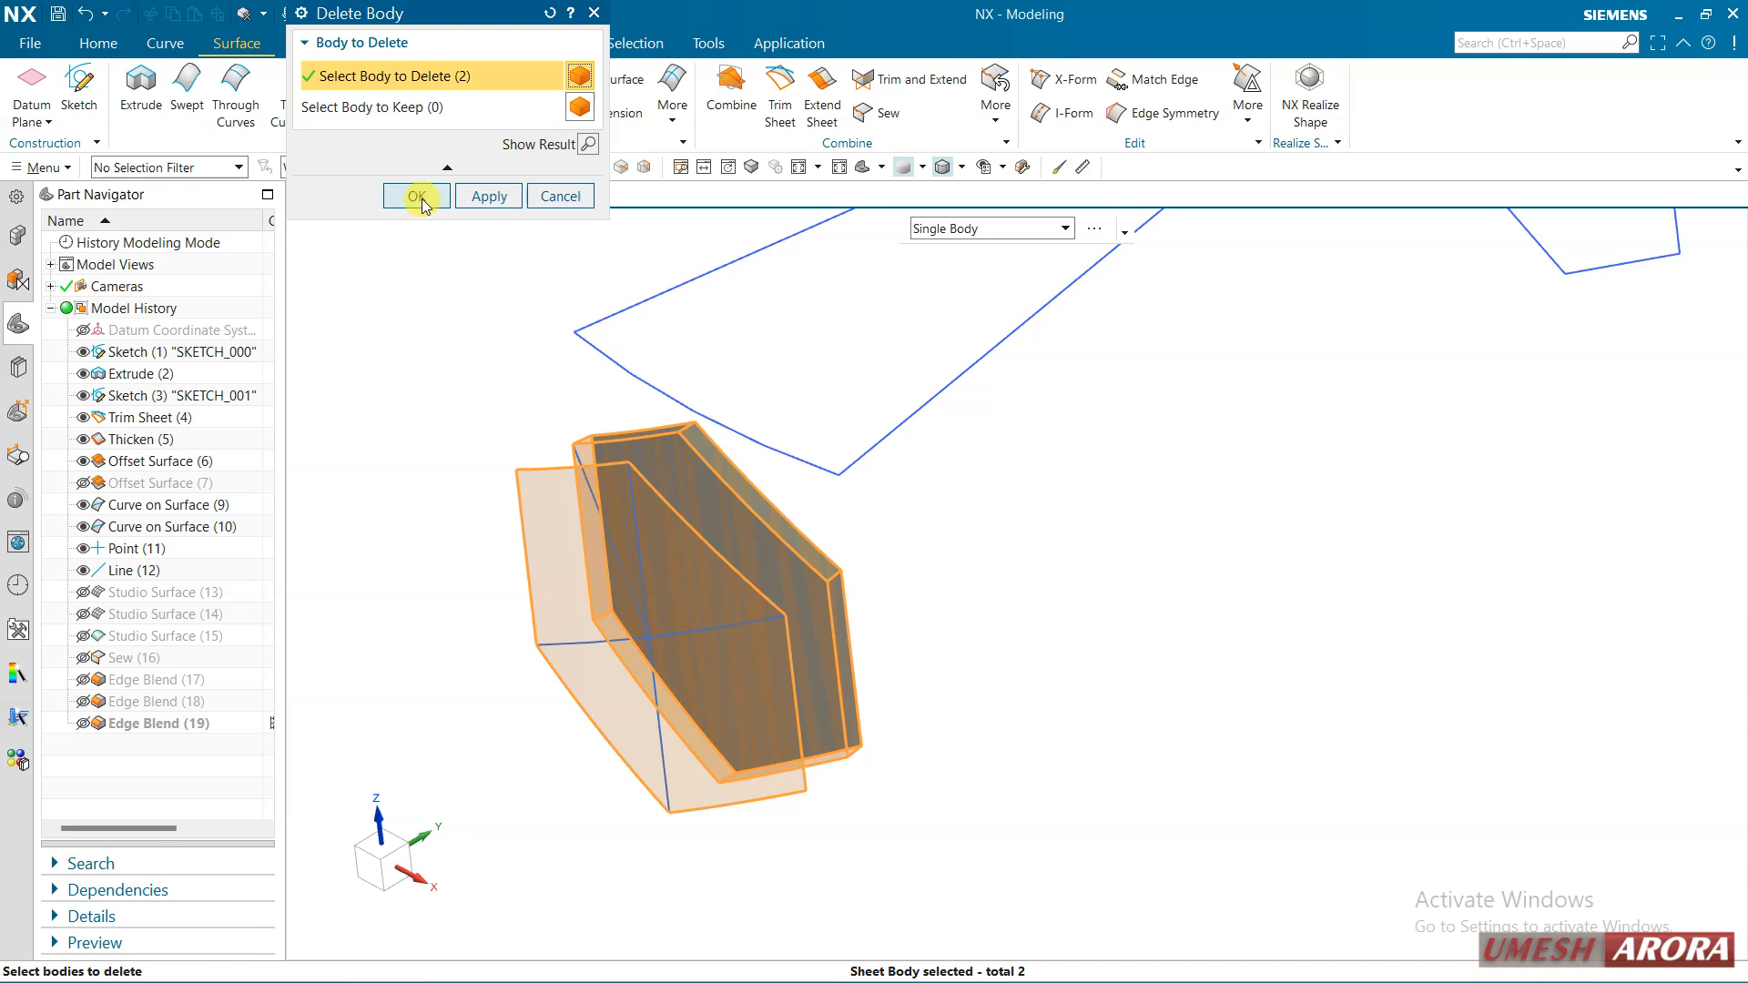
{"action": "left_click", "coordinate": [419, 197]}
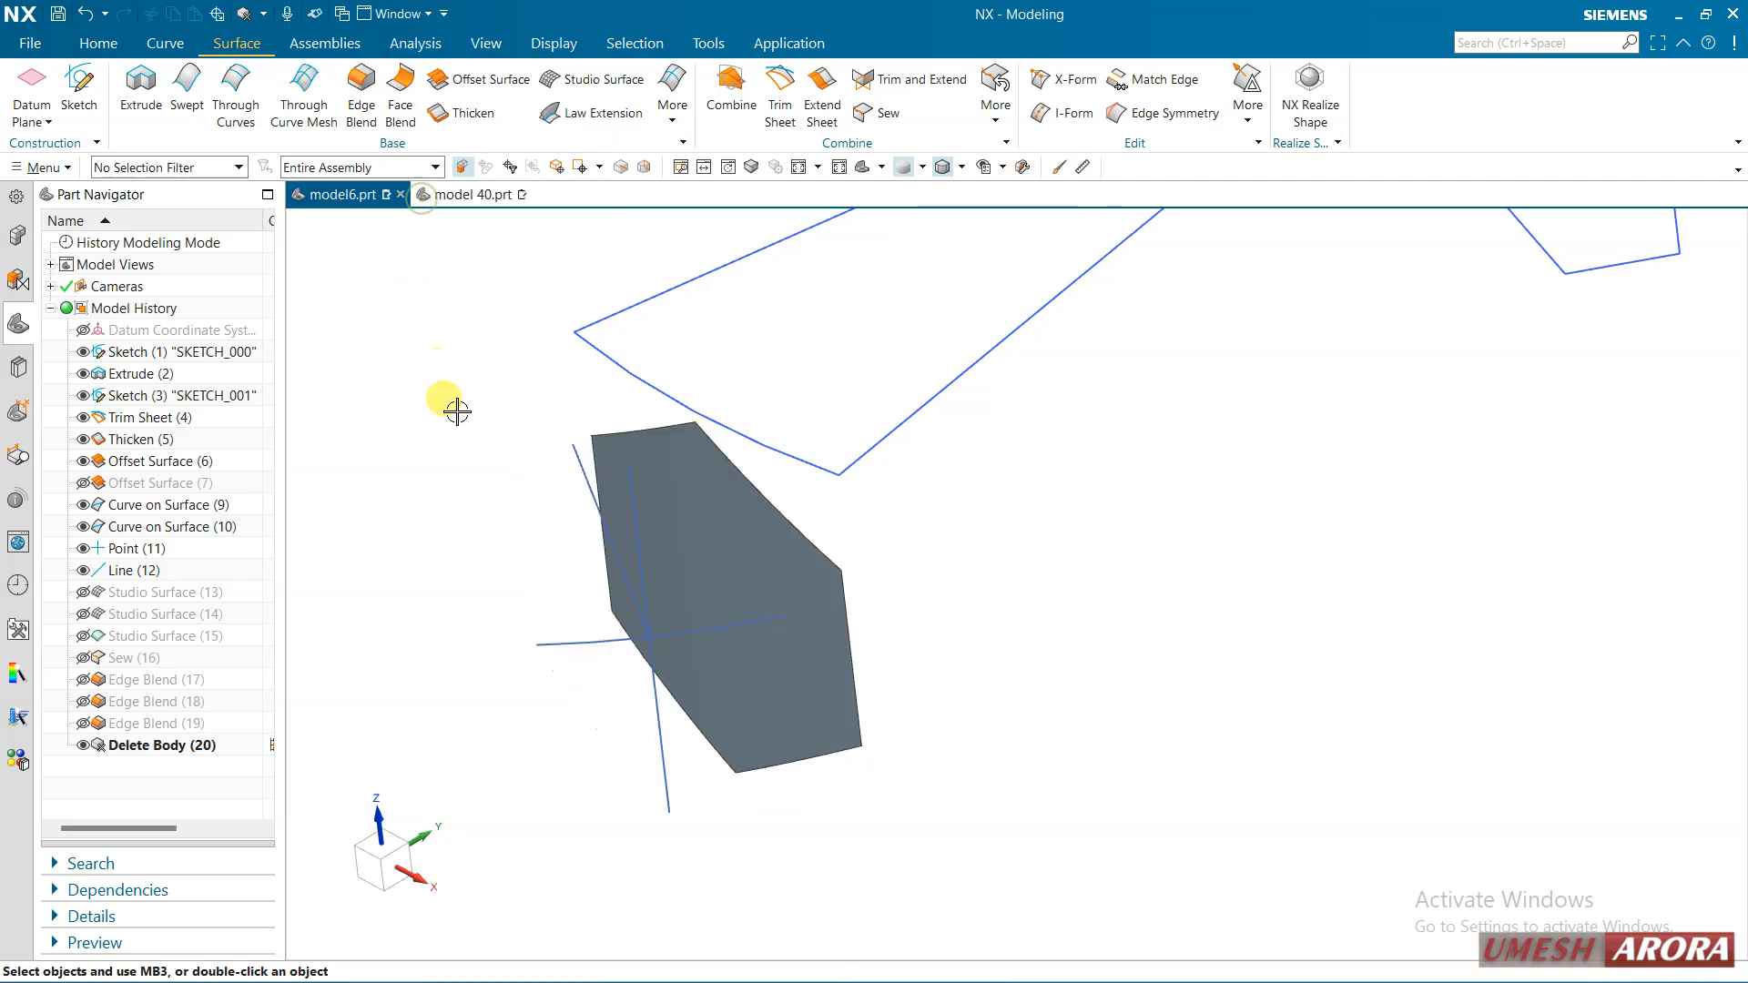
Delete the remaining hexagonal trimmed sheet with another Delete Body operation
{"action": "left_click", "coordinate": [246, 16]}
{"action": "left_click", "coordinate": [670, 507]}
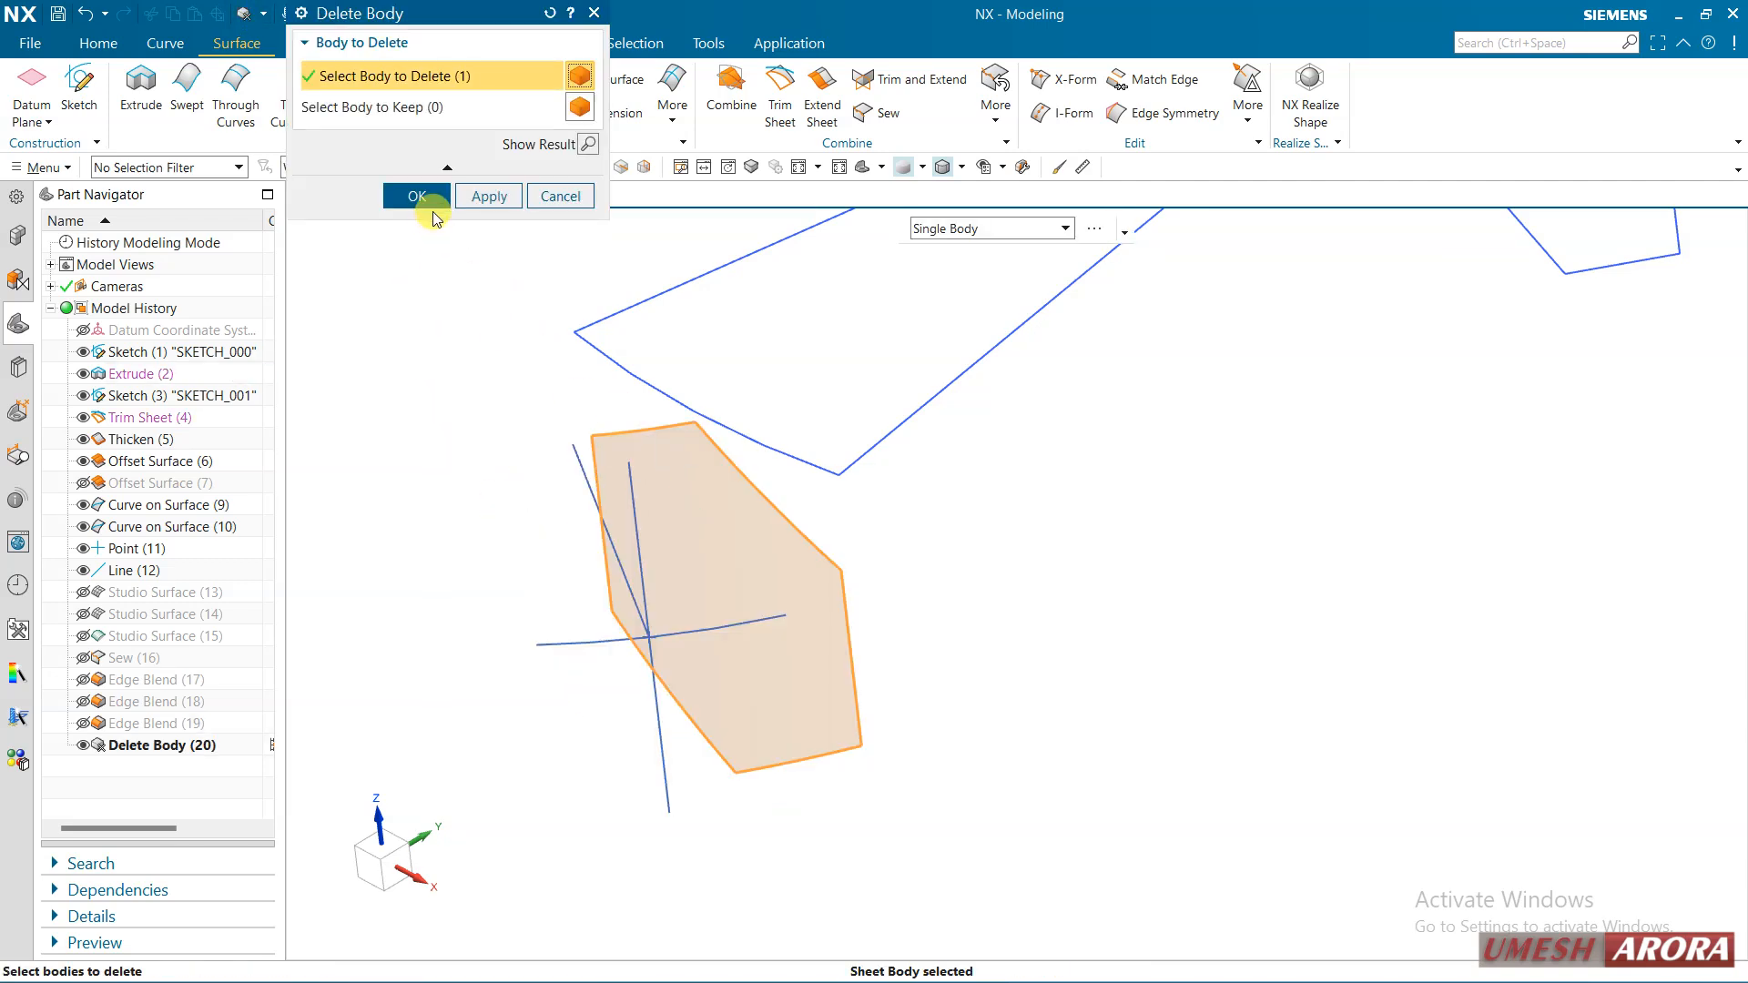
{"action": "left_click", "coordinate": [429, 198]}
{"action": "scroll", "coordinate": [695, 598], "scroll_direction": "down", "scroll_amount": 2}
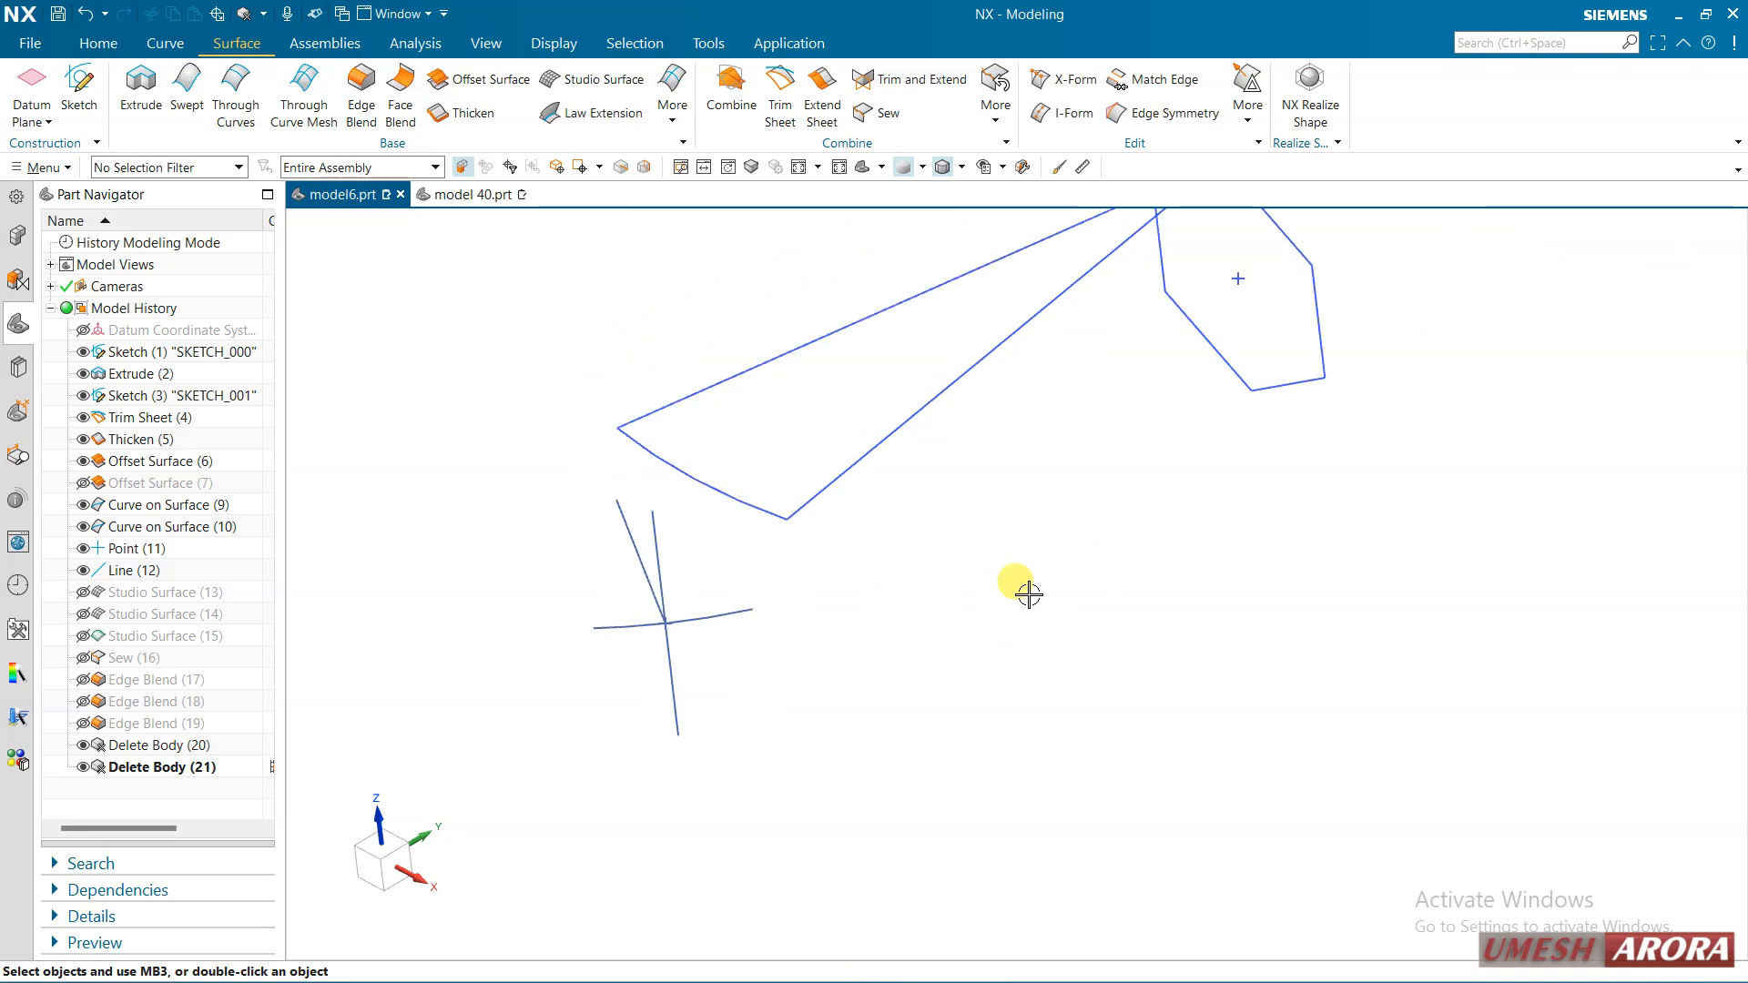
Swap the shown and hidden objects back to the blended cell and orient the view to the front
{"action": "key", "text": "ctrl+shift+b"}
{"action": "middle_click_drag", "start_coordinate": [1029, 593], "coordinate": [1116, 586]}
{"action": "key", "text": "F8"}
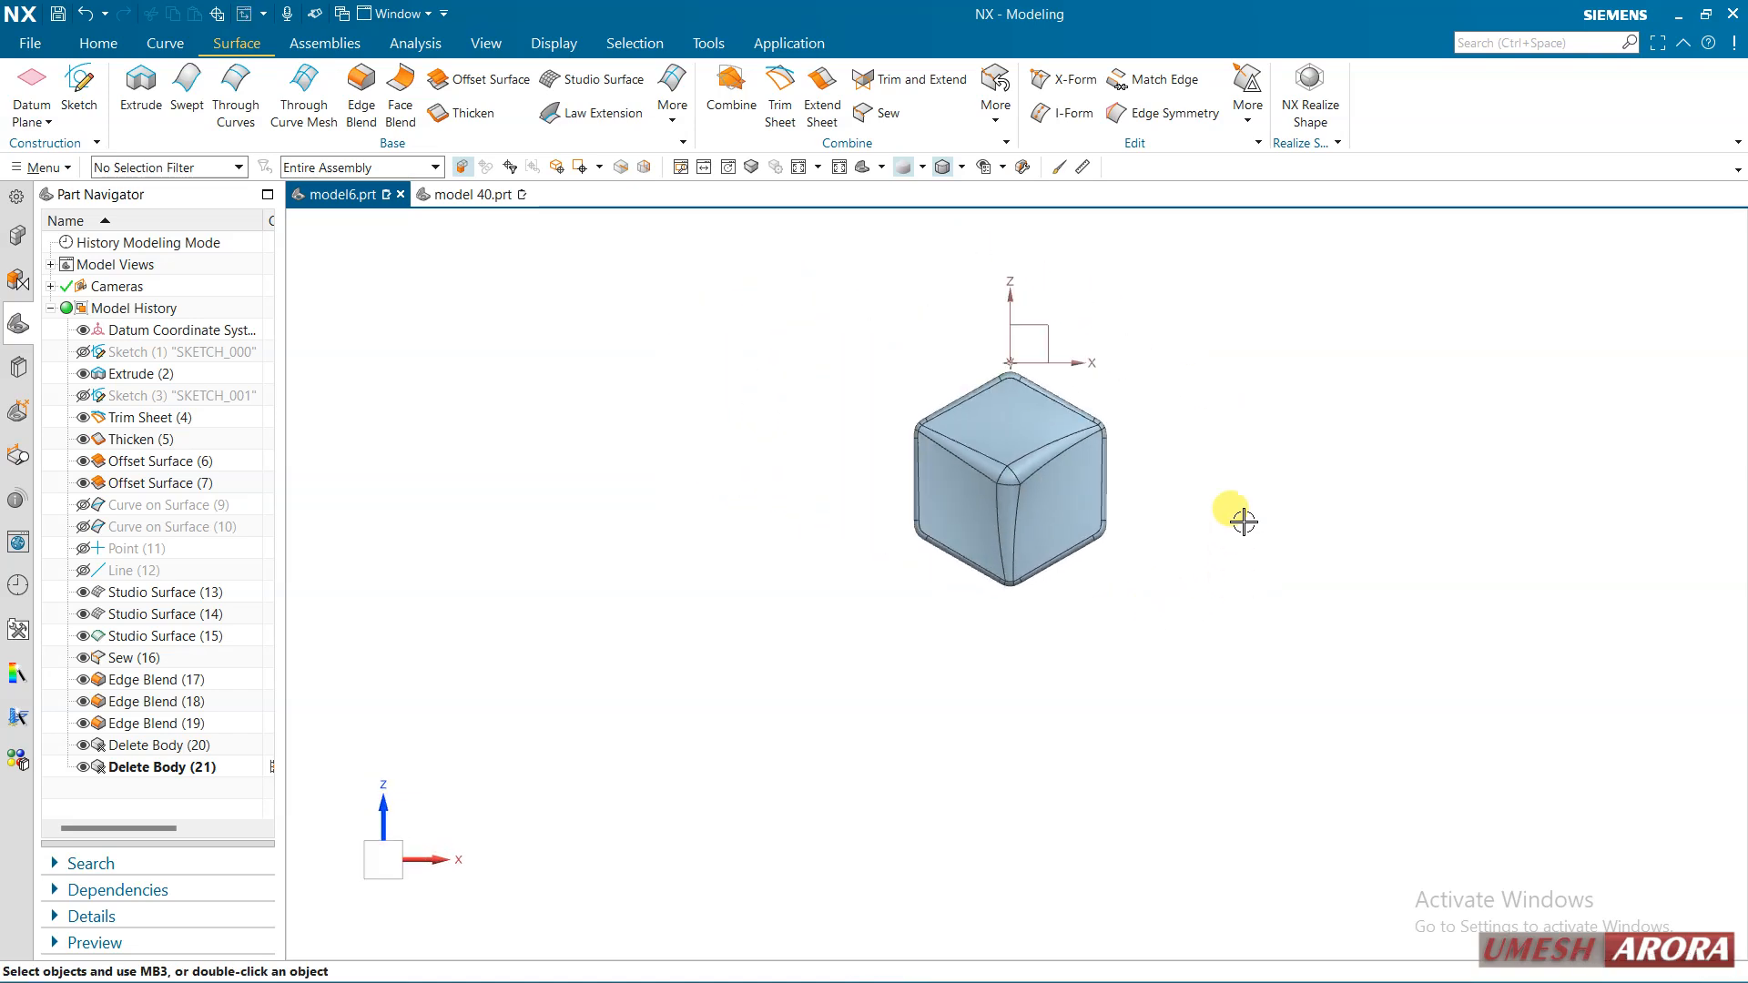
{"action": "middle_click_drag", "start_coordinate": [1244, 522], "coordinate": [1135, 598], "text": "shift"}
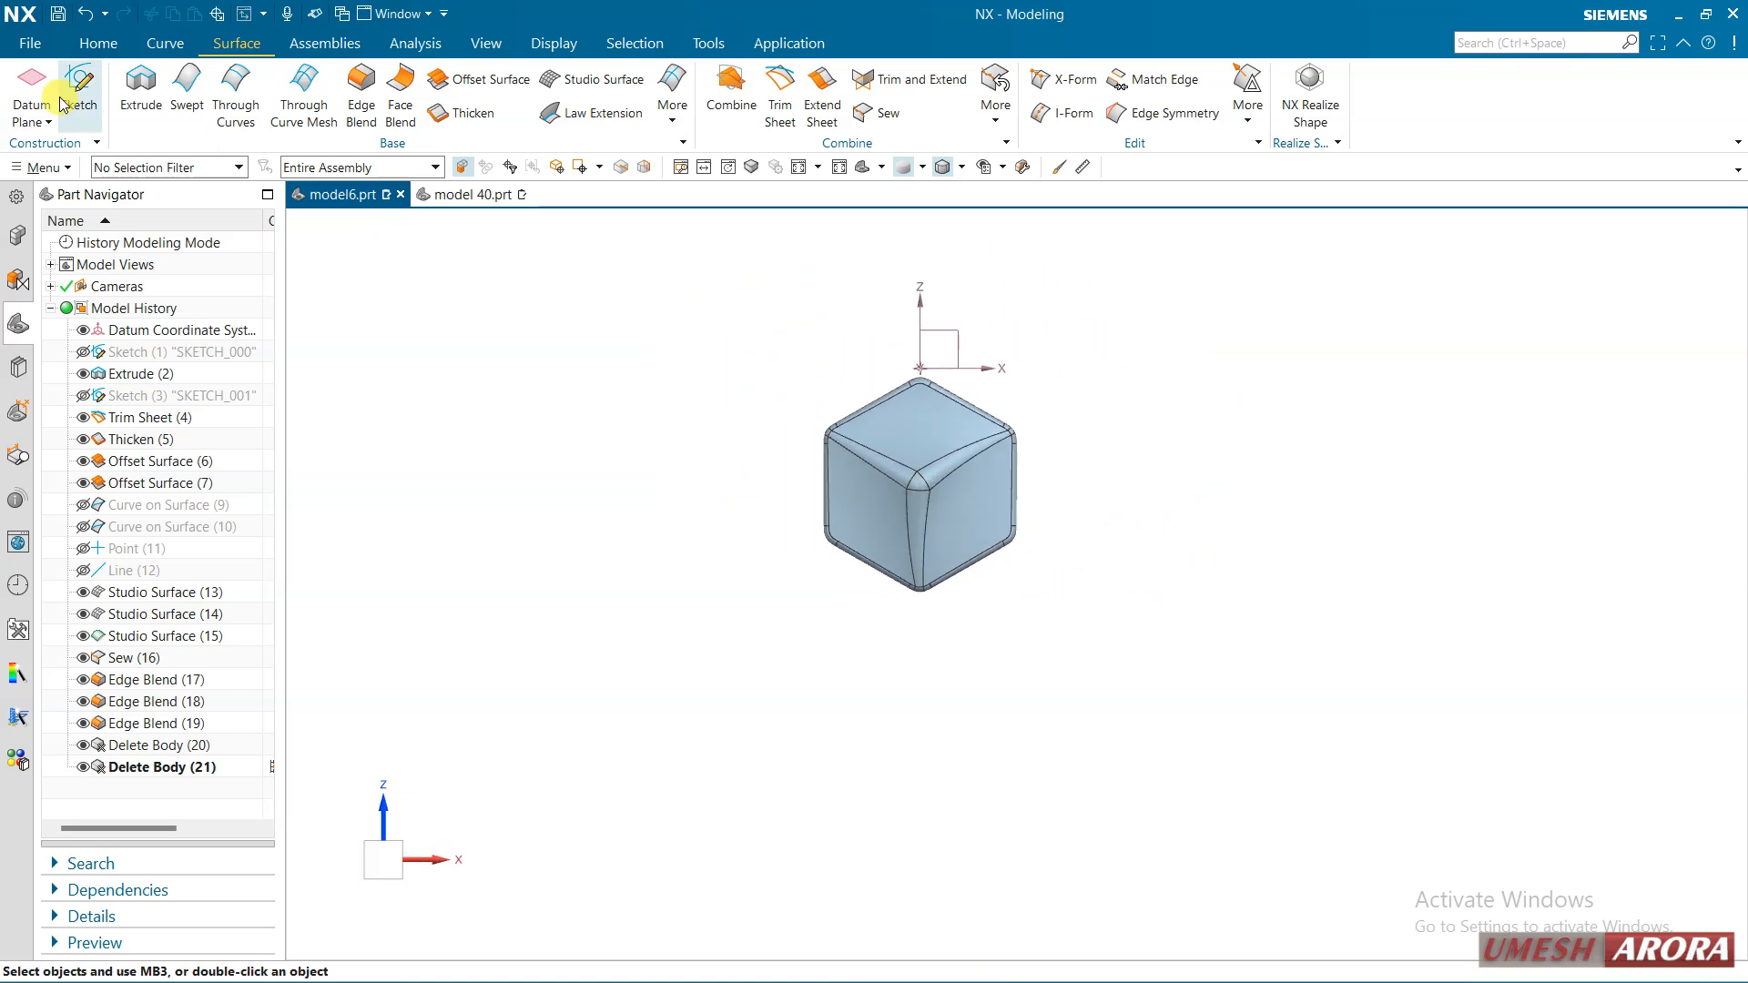
Create a new sketch on the front (XZ) plane over the blended cell
{"action": "left_click", "coordinate": [98, 43]}
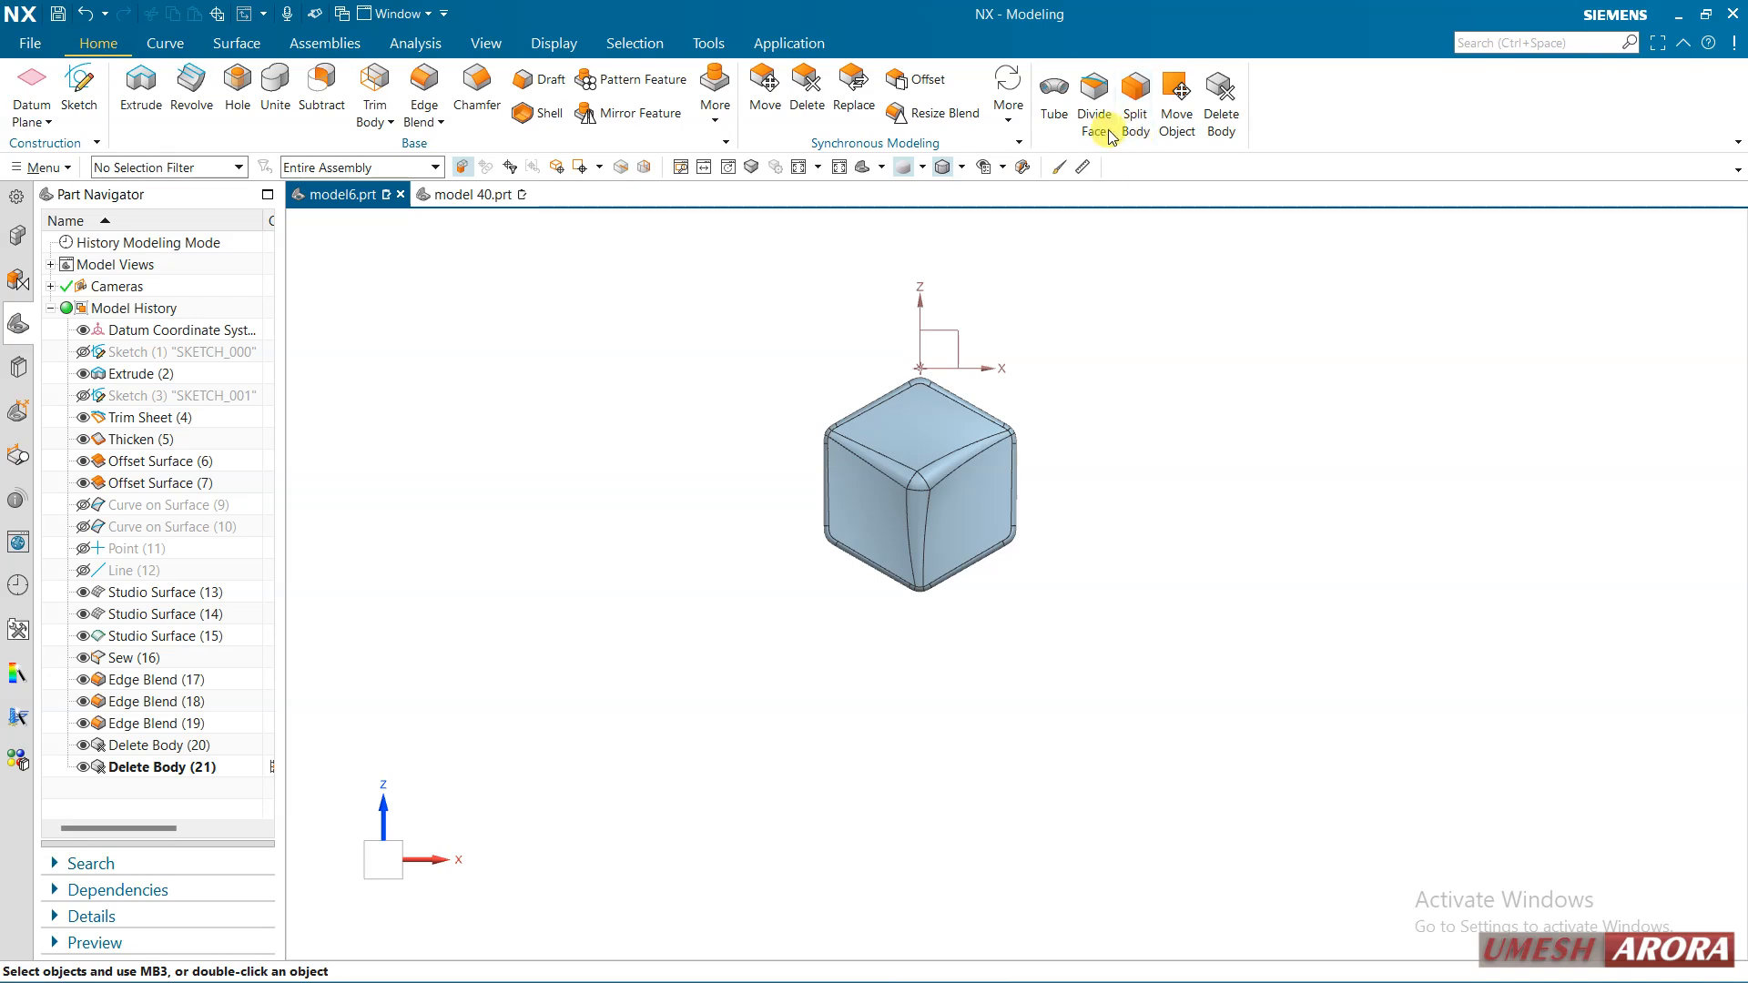
{"action": "scroll", "coordinate": [1063, 481], "scroll_direction": "up", "scroll_amount": 2}
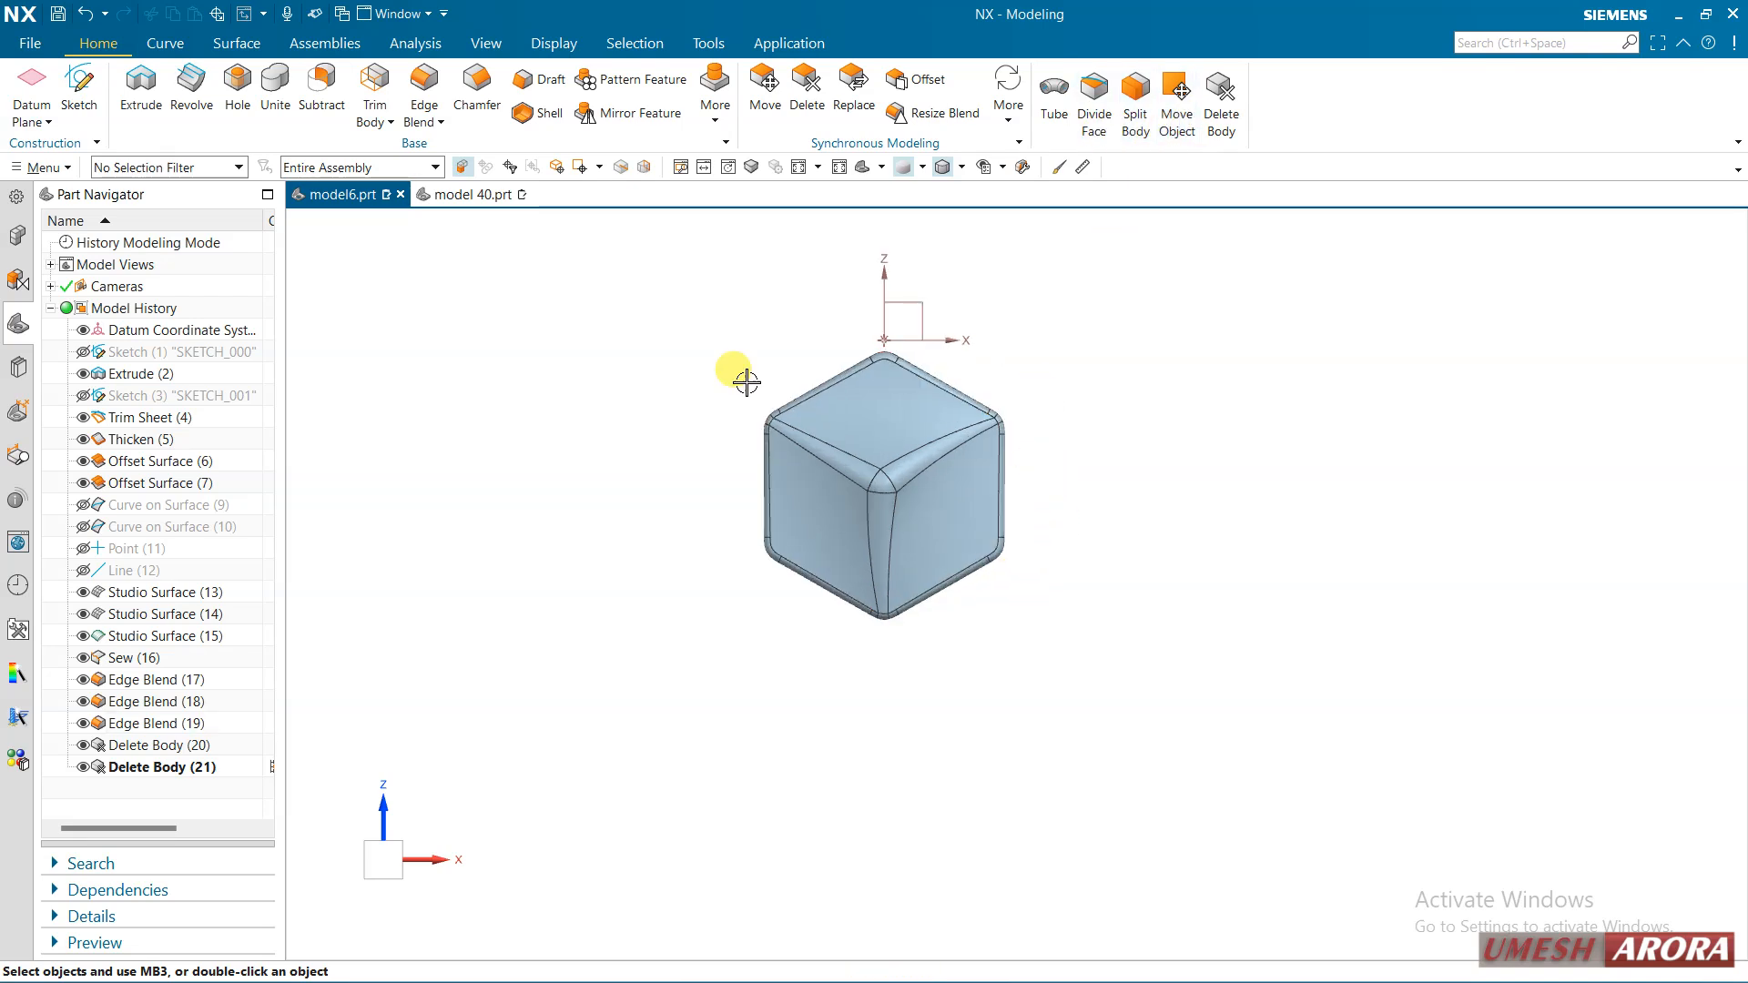
{"action": "left_click", "coordinate": [80, 91]}
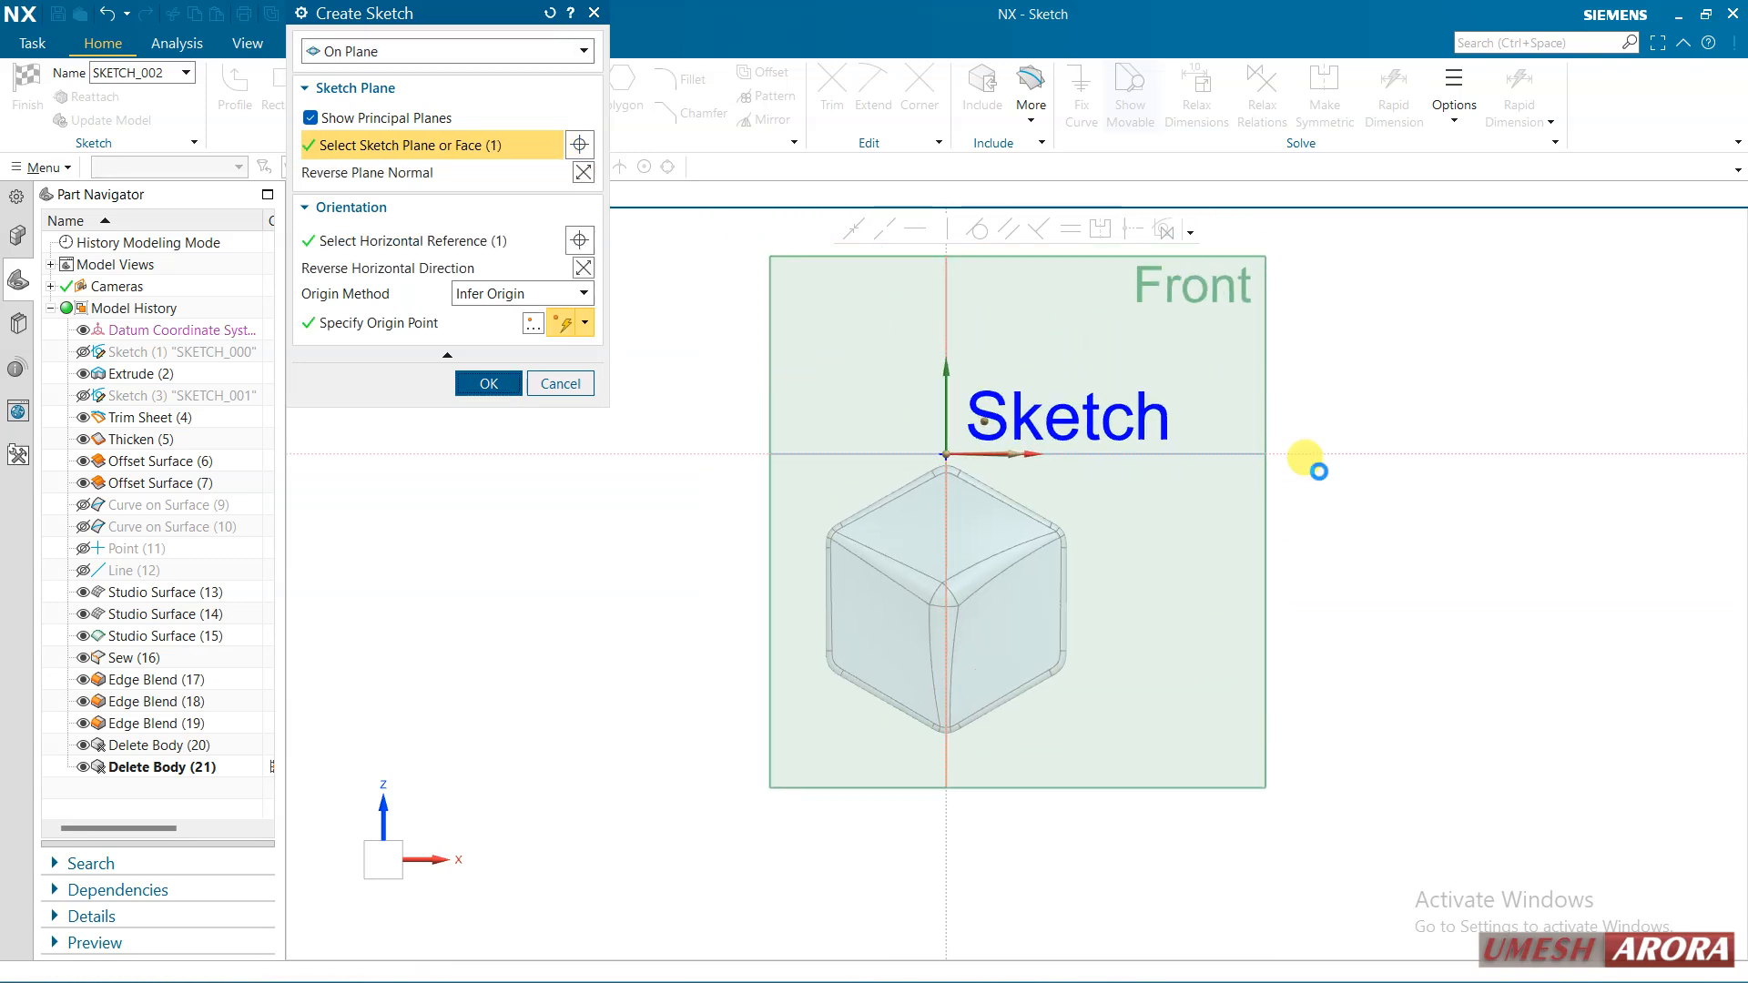
{"action": "middle_click", "coordinate": [1240, 679]}
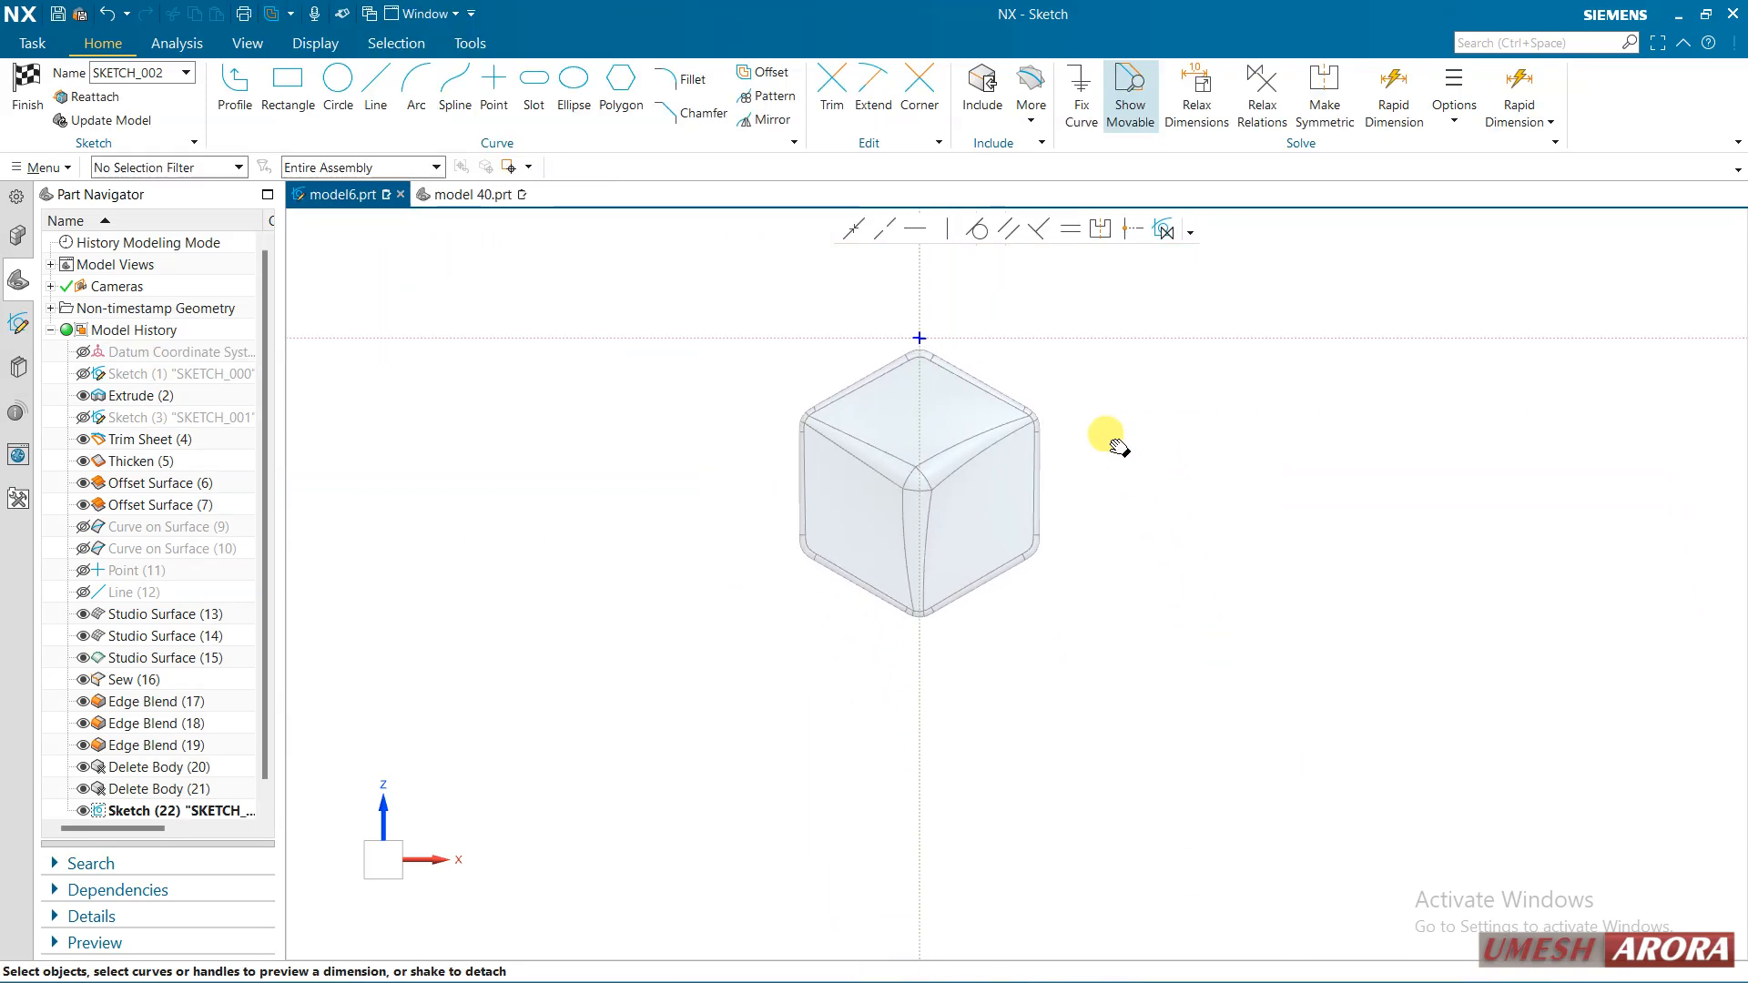
{"action": "scroll", "coordinate": [854, 369], "scroll_direction": "up", "scroll_amount": 3}
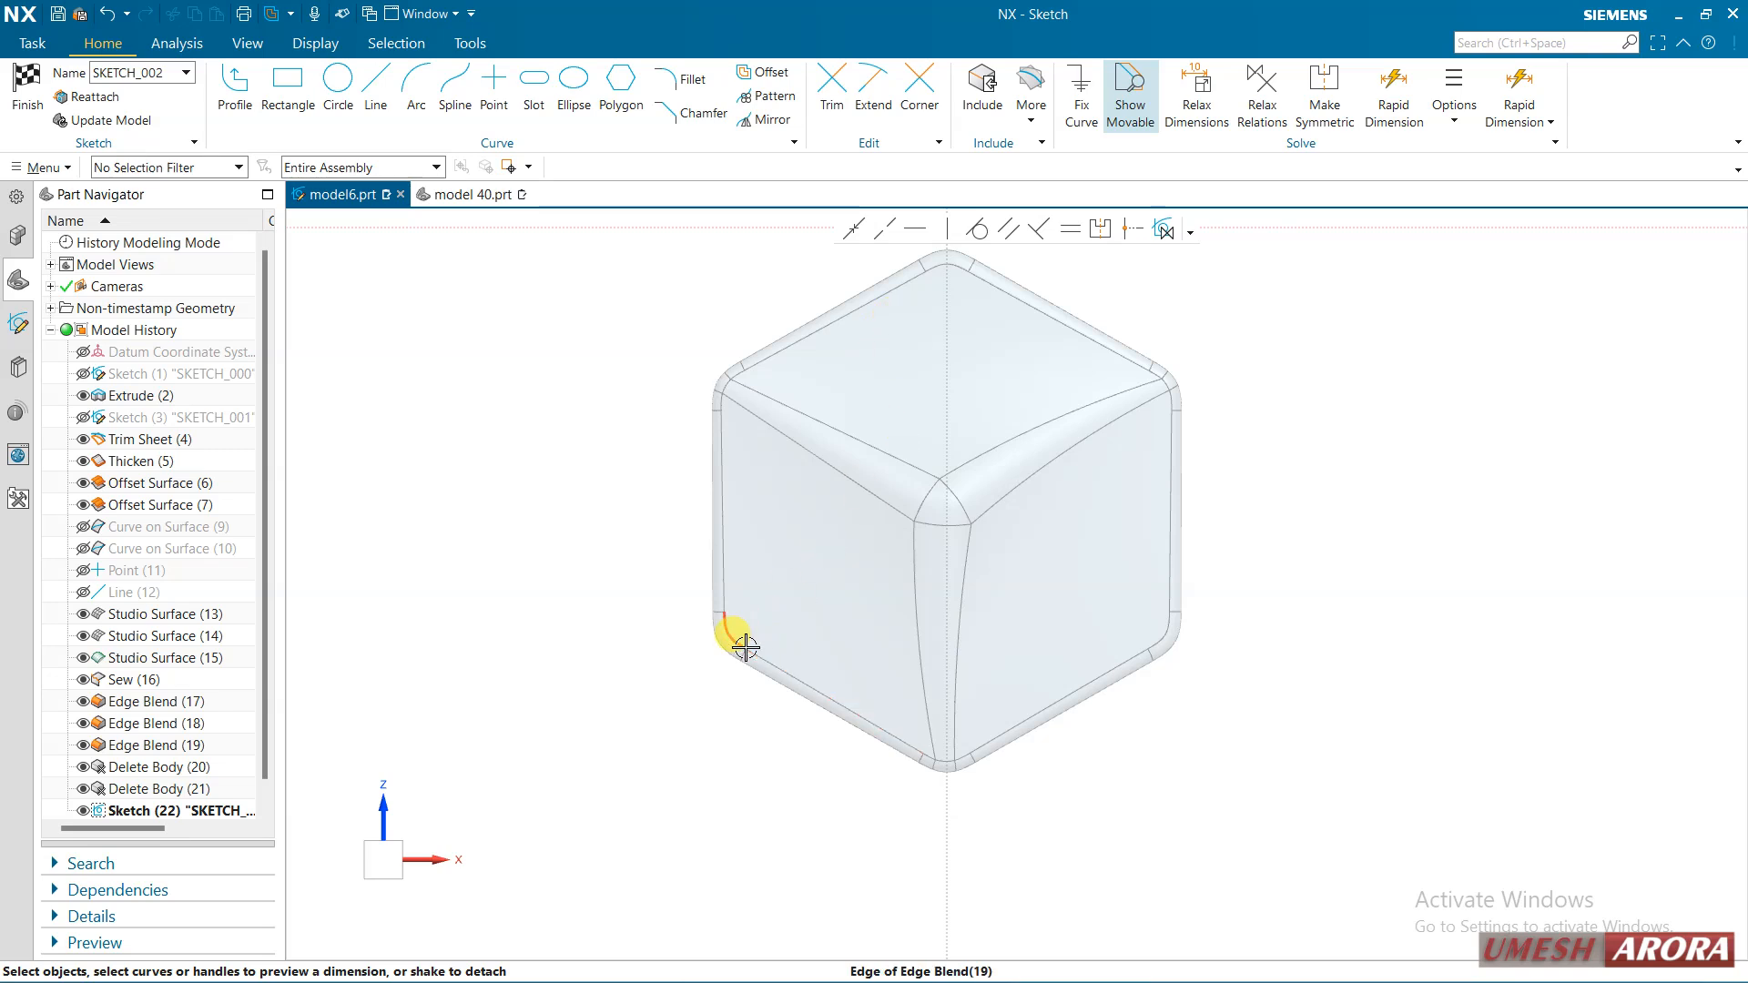
Draw a horizontal line between the cell's two lower corner-blend edge endpoints, with the selection scope set to Entire Assembly
{"action": "left_click", "coordinate": [375, 84]}
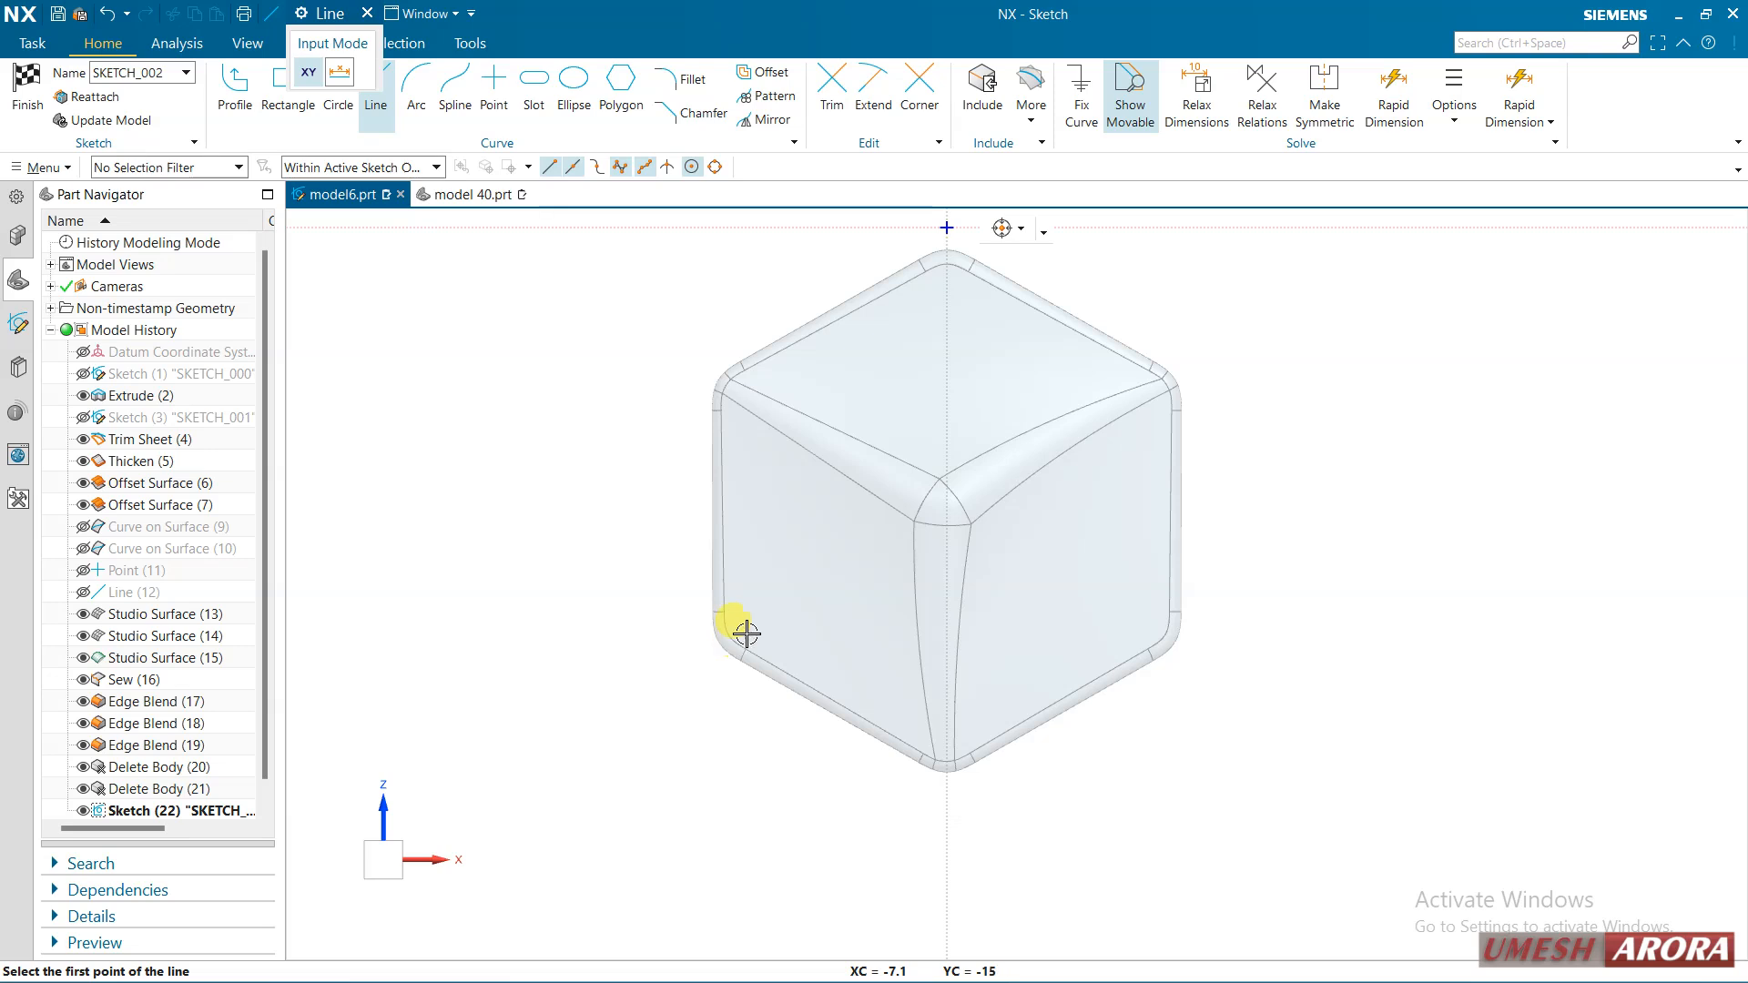
{"action": "left_click", "coordinate": [364, 167]}
{"action": "left_click", "coordinate": [371, 194]}
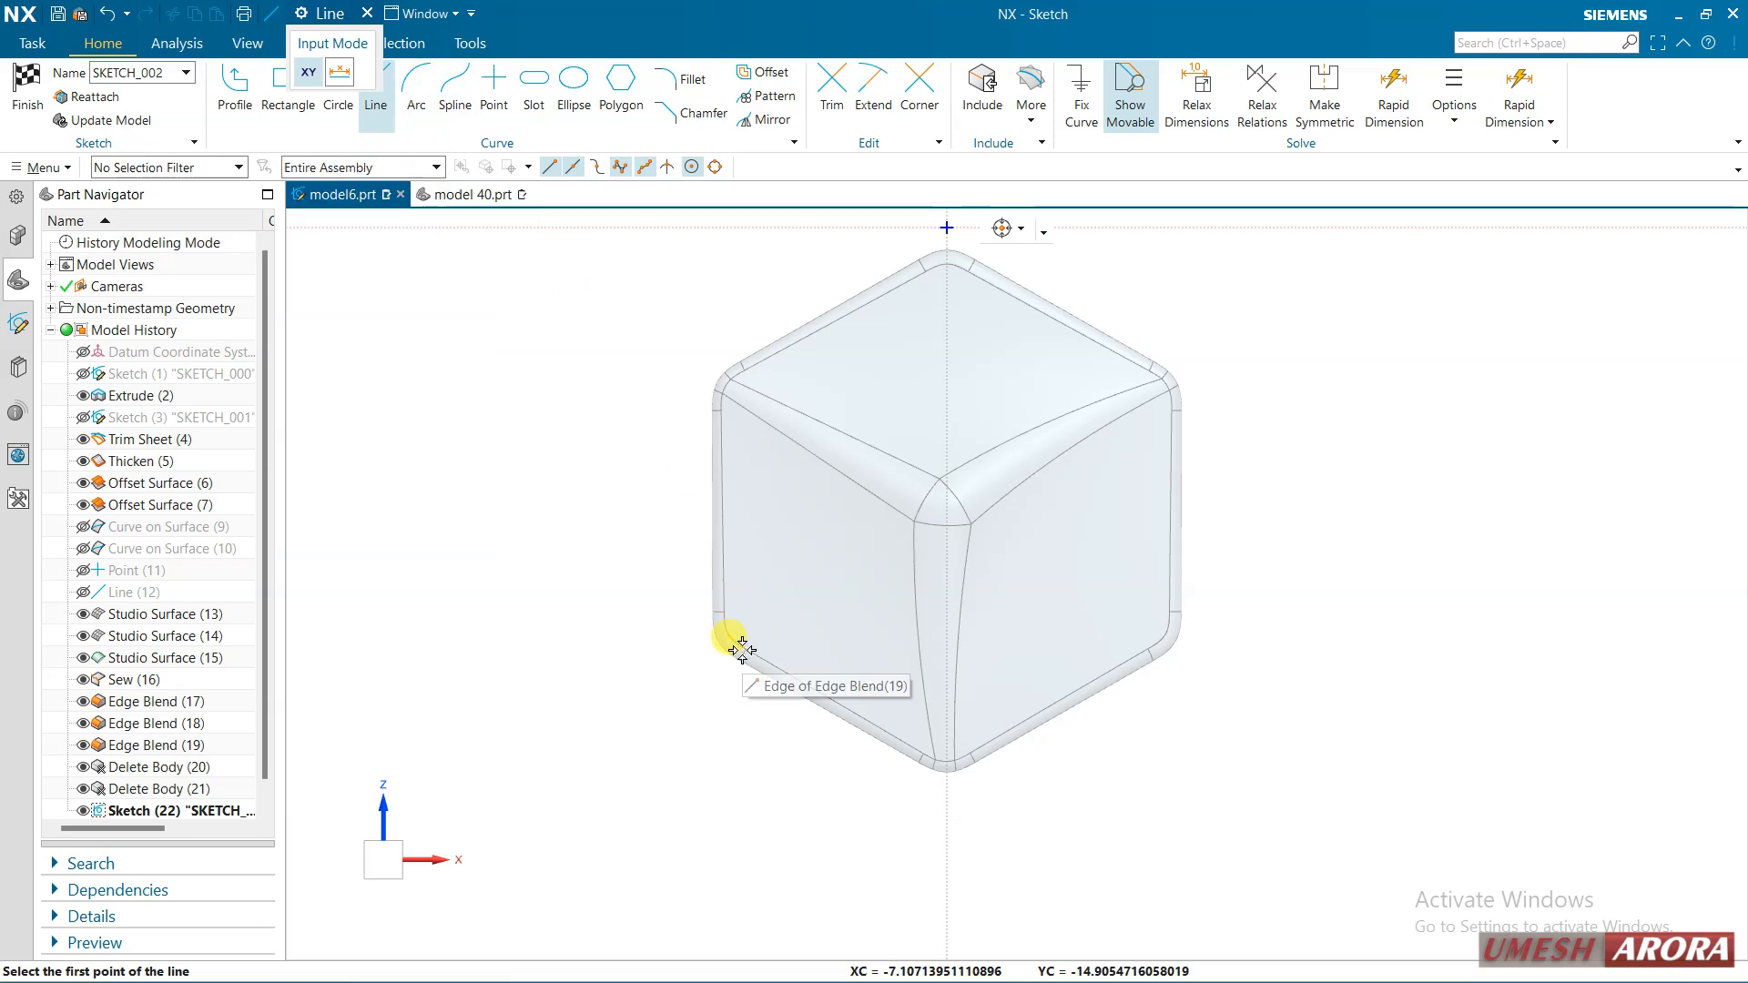
{"action": "left_click", "coordinate": [743, 649]}
{"action": "left_click", "coordinate": [1247, 602]}
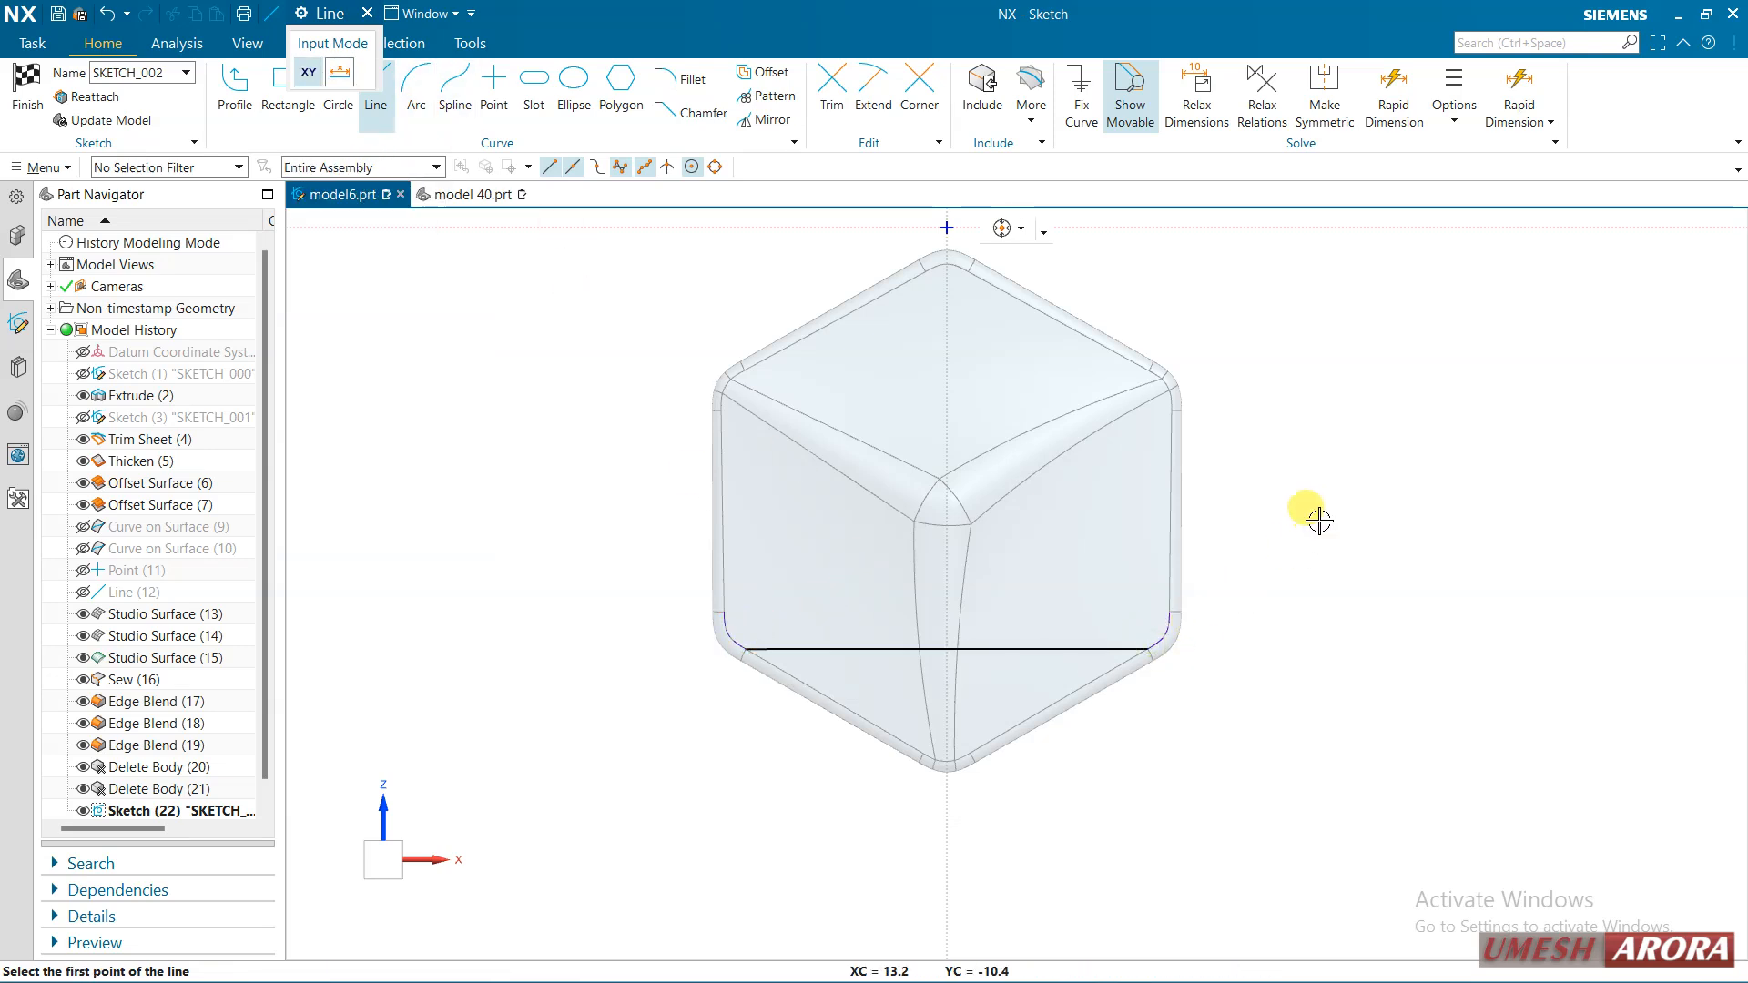
{"action": "key", "text": "Escape"}
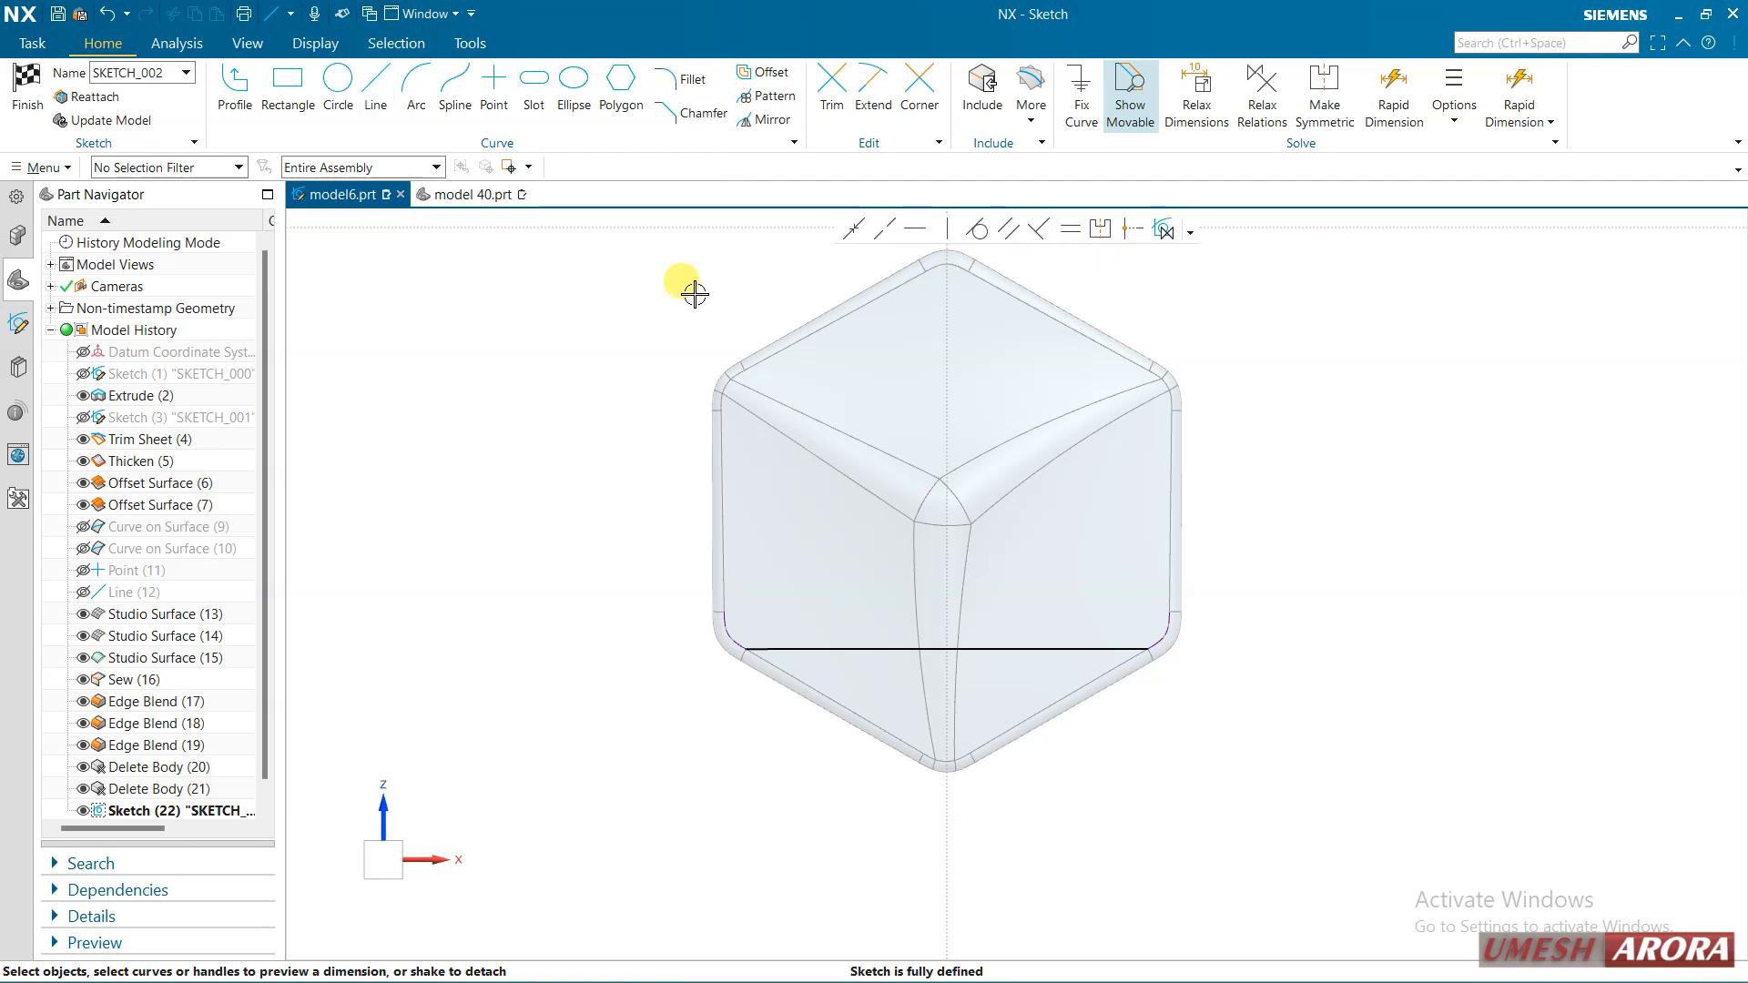
Draw a vertical line from the blended cell's top vertex down to the midpoint of the horizontal line
{"action": "middle_click_drag", "start_coordinate": [695, 293], "coordinate": [574, 332], "text": "shift"}
{"action": "left_click", "coordinate": [375, 91]}
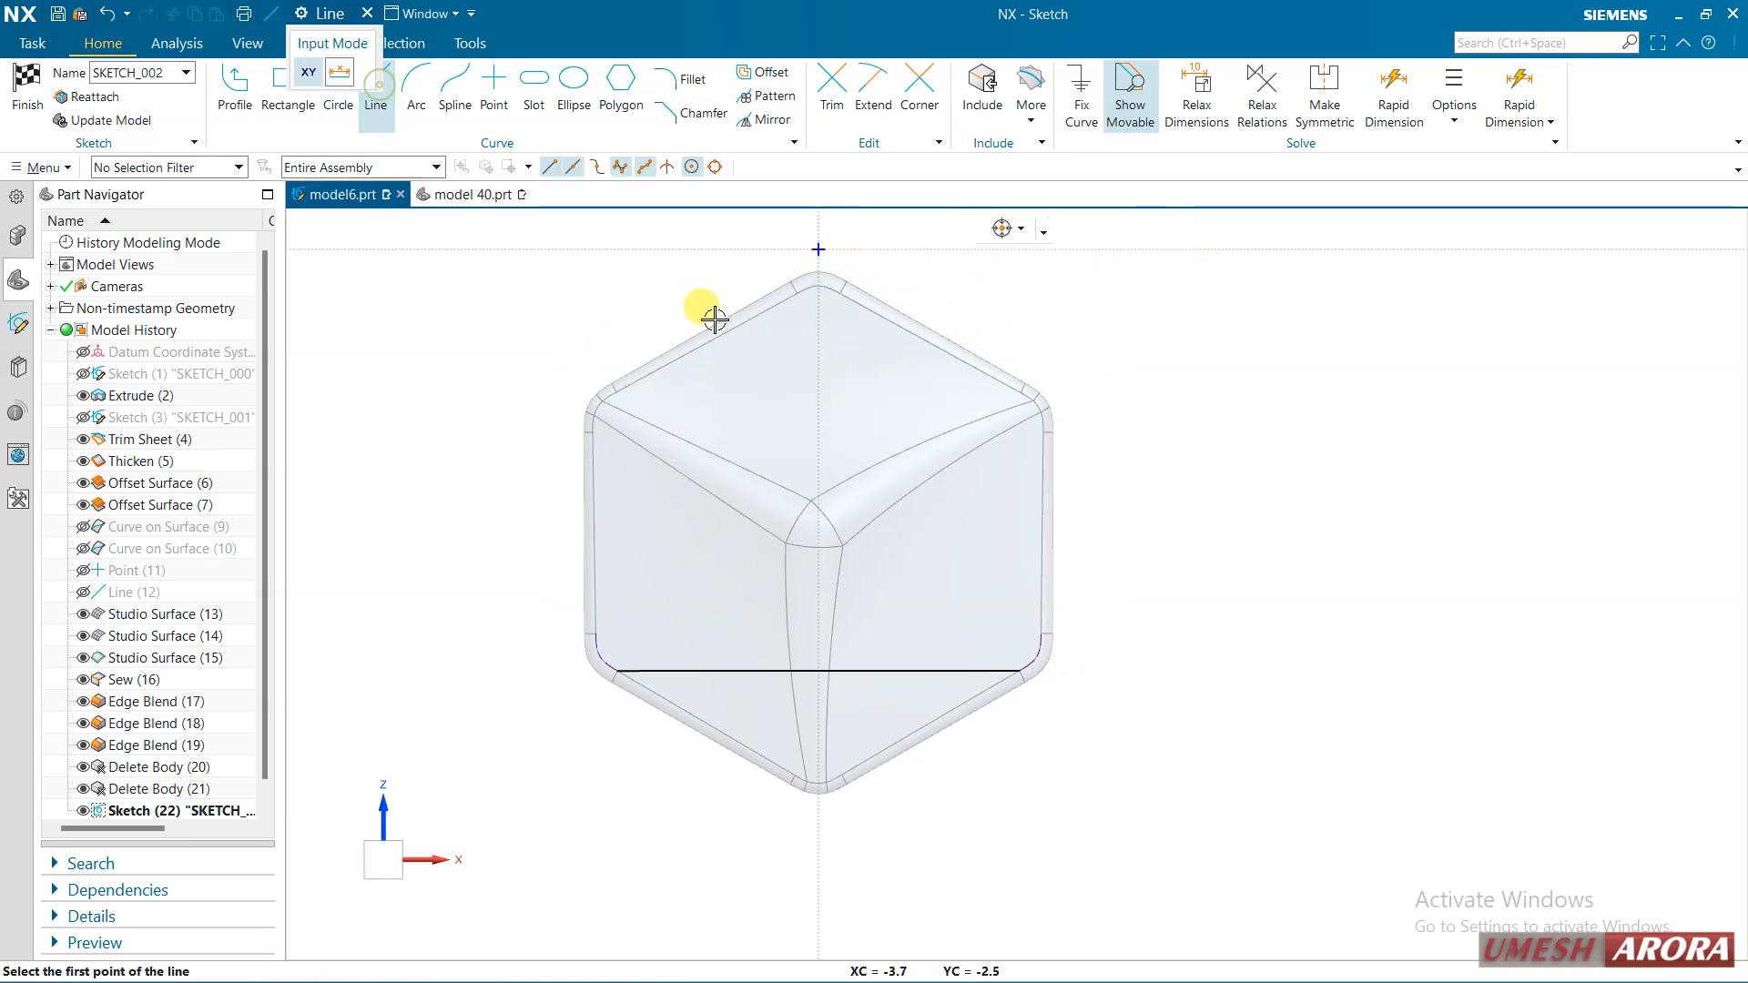
{"action": "left_click", "coordinate": [819, 271]}
{"action": "left_click", "coordinate": [818, 669]}
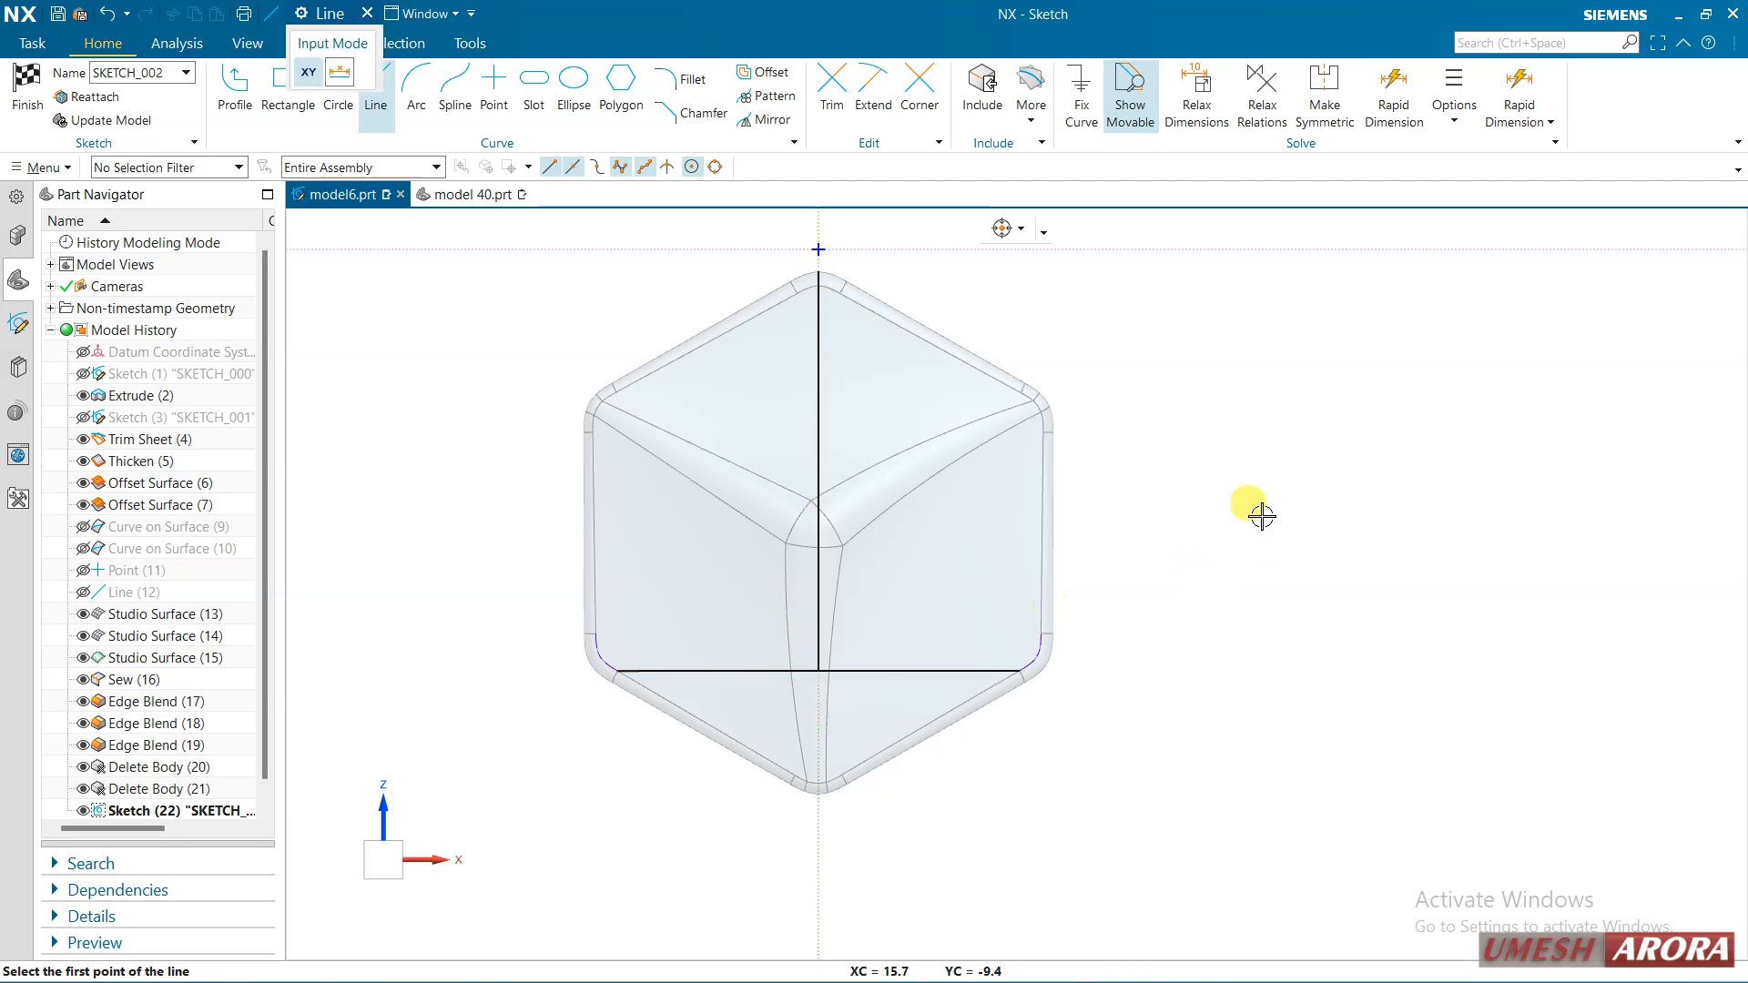
{"action": "key", "text": "Escape"}
Dimension the vertical line's length and copy its distance value
{"action": "left_click", "coordinate": [818, 321]}
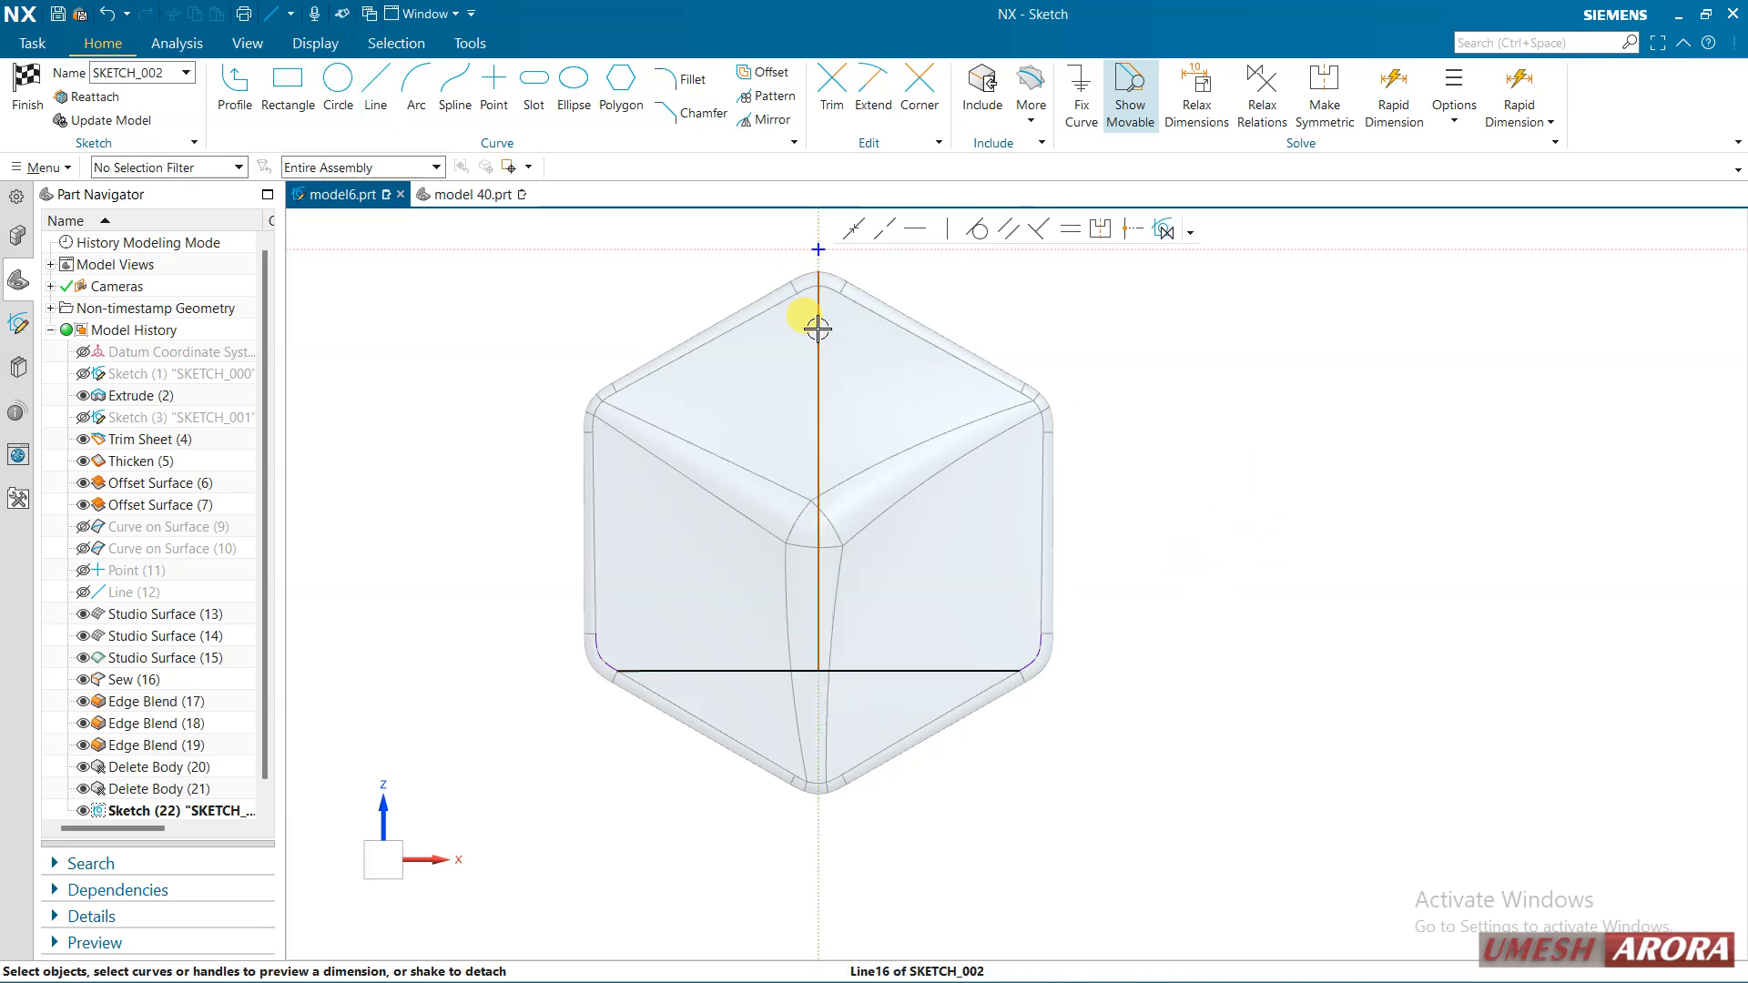
{"action": "left_click", "coordinate": [857, 463]}
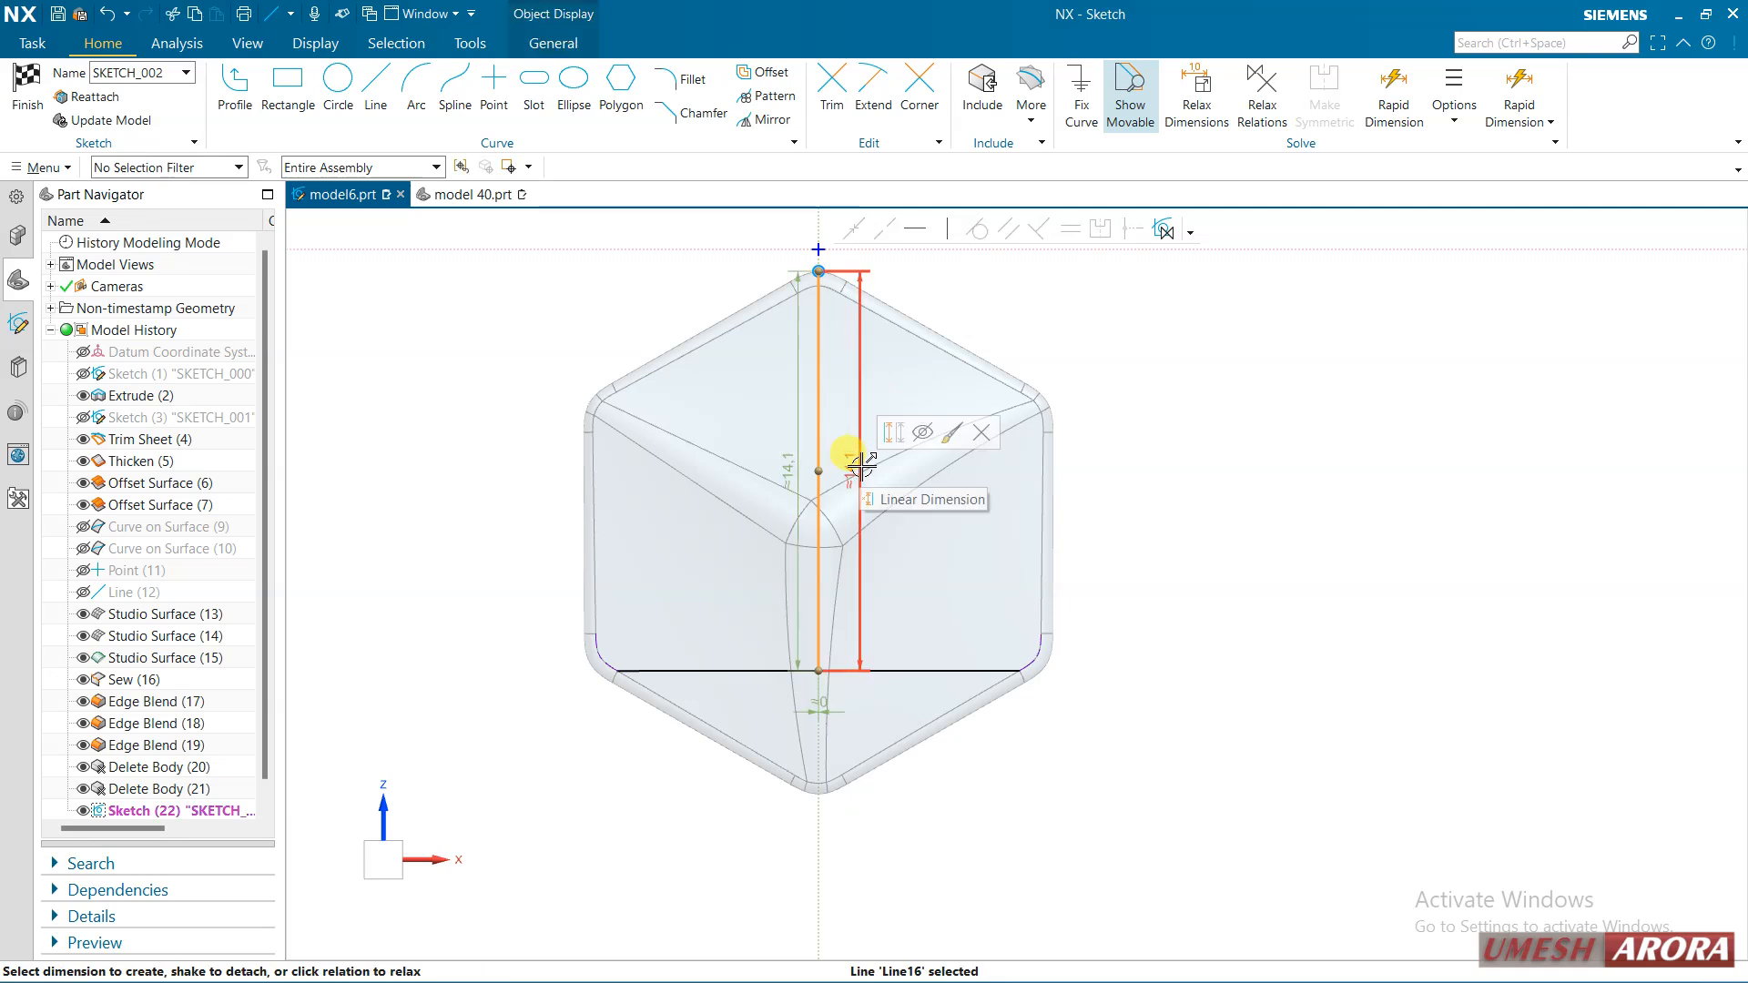
{"action": "left_click", "coordinate": [857, 463]}
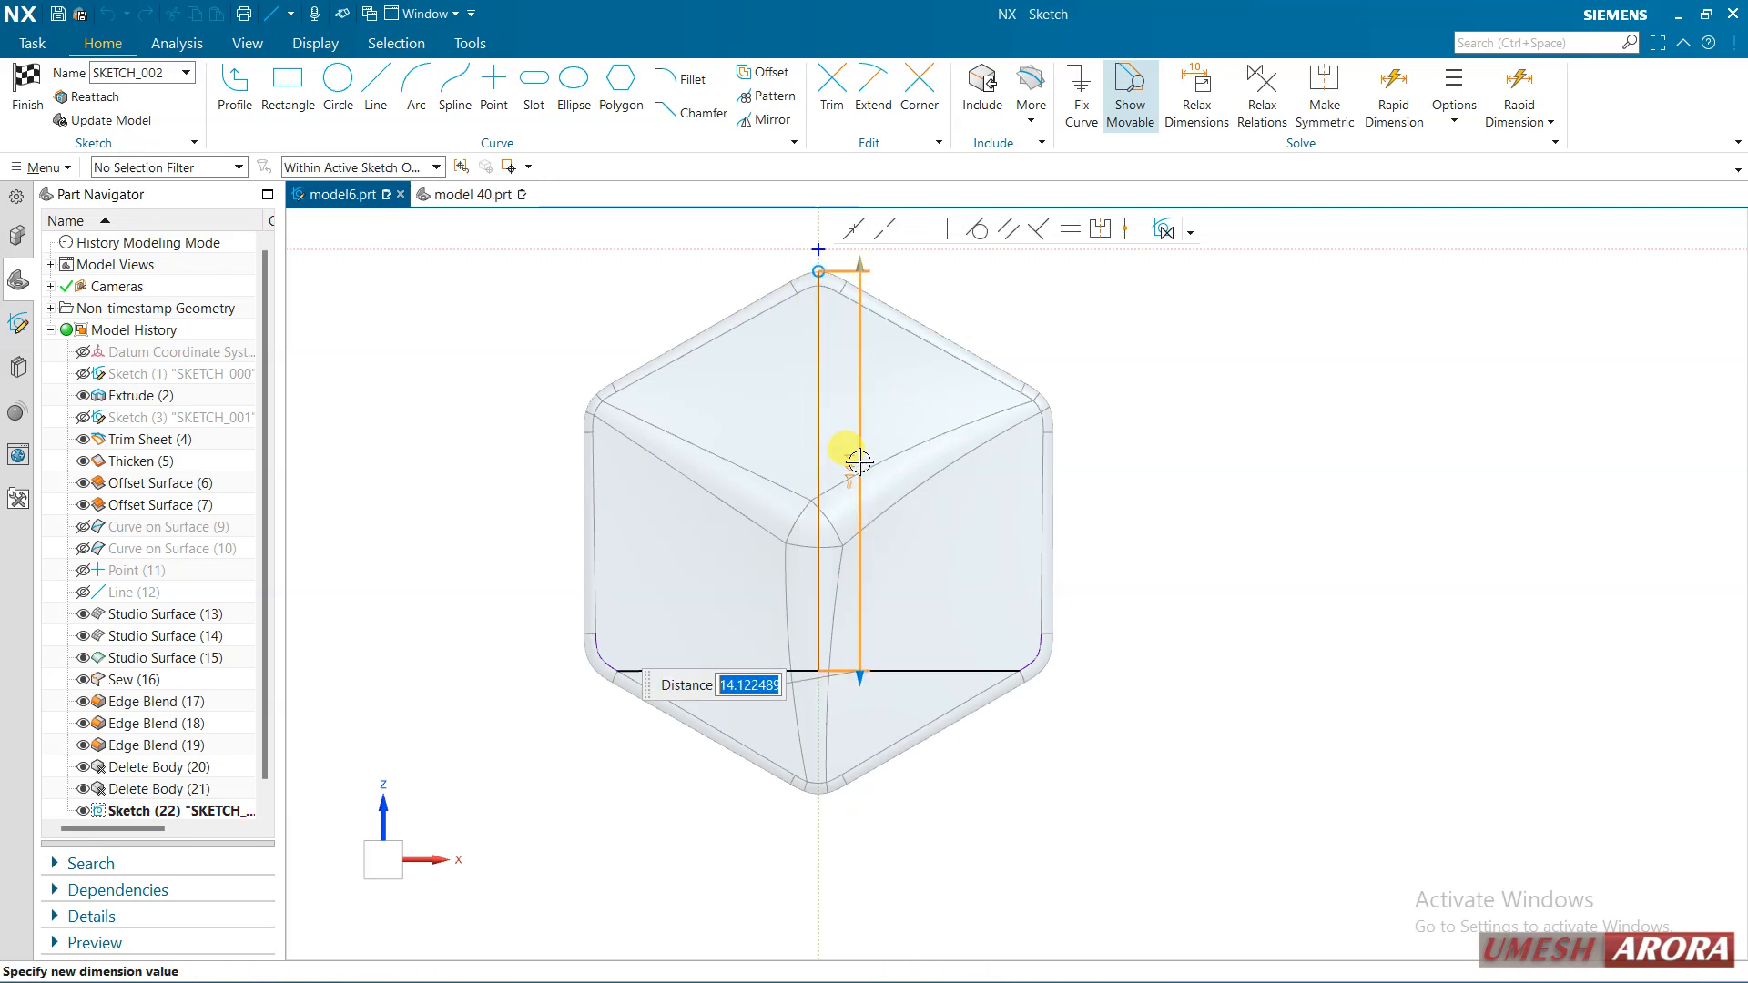
{"action": "right_click", "coordinate": [752, 694]}
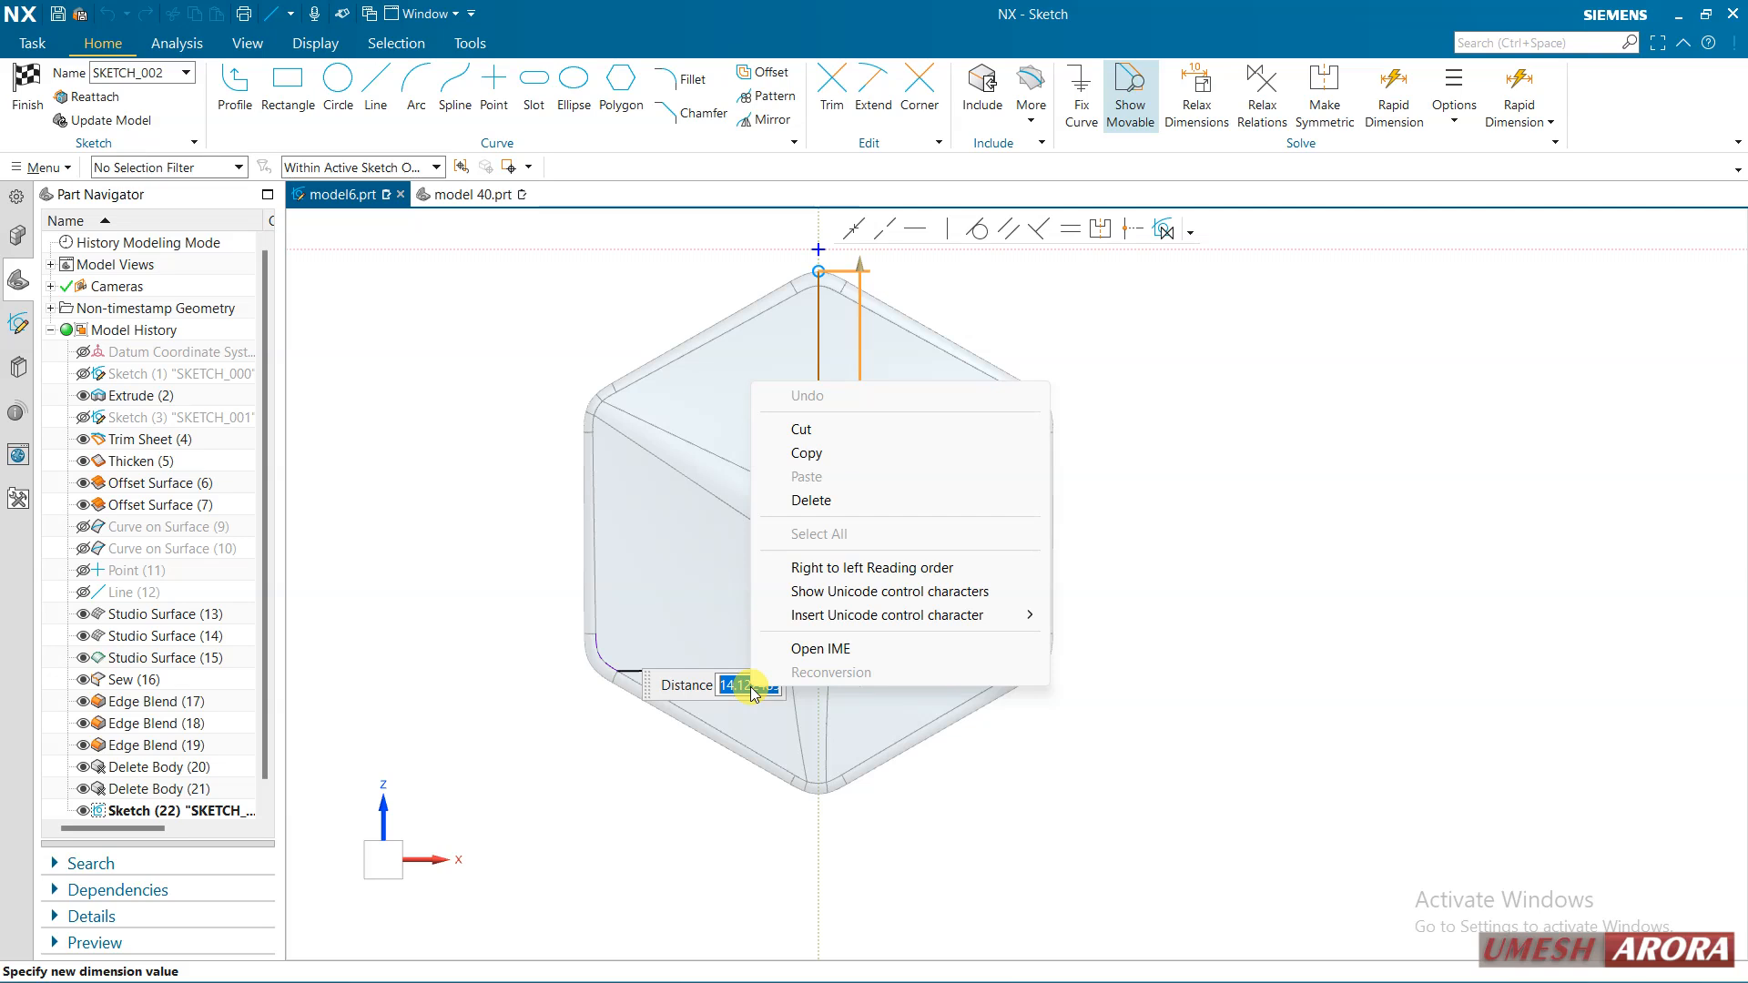
{"action": "left_click", "coordinate": [806, 452]}
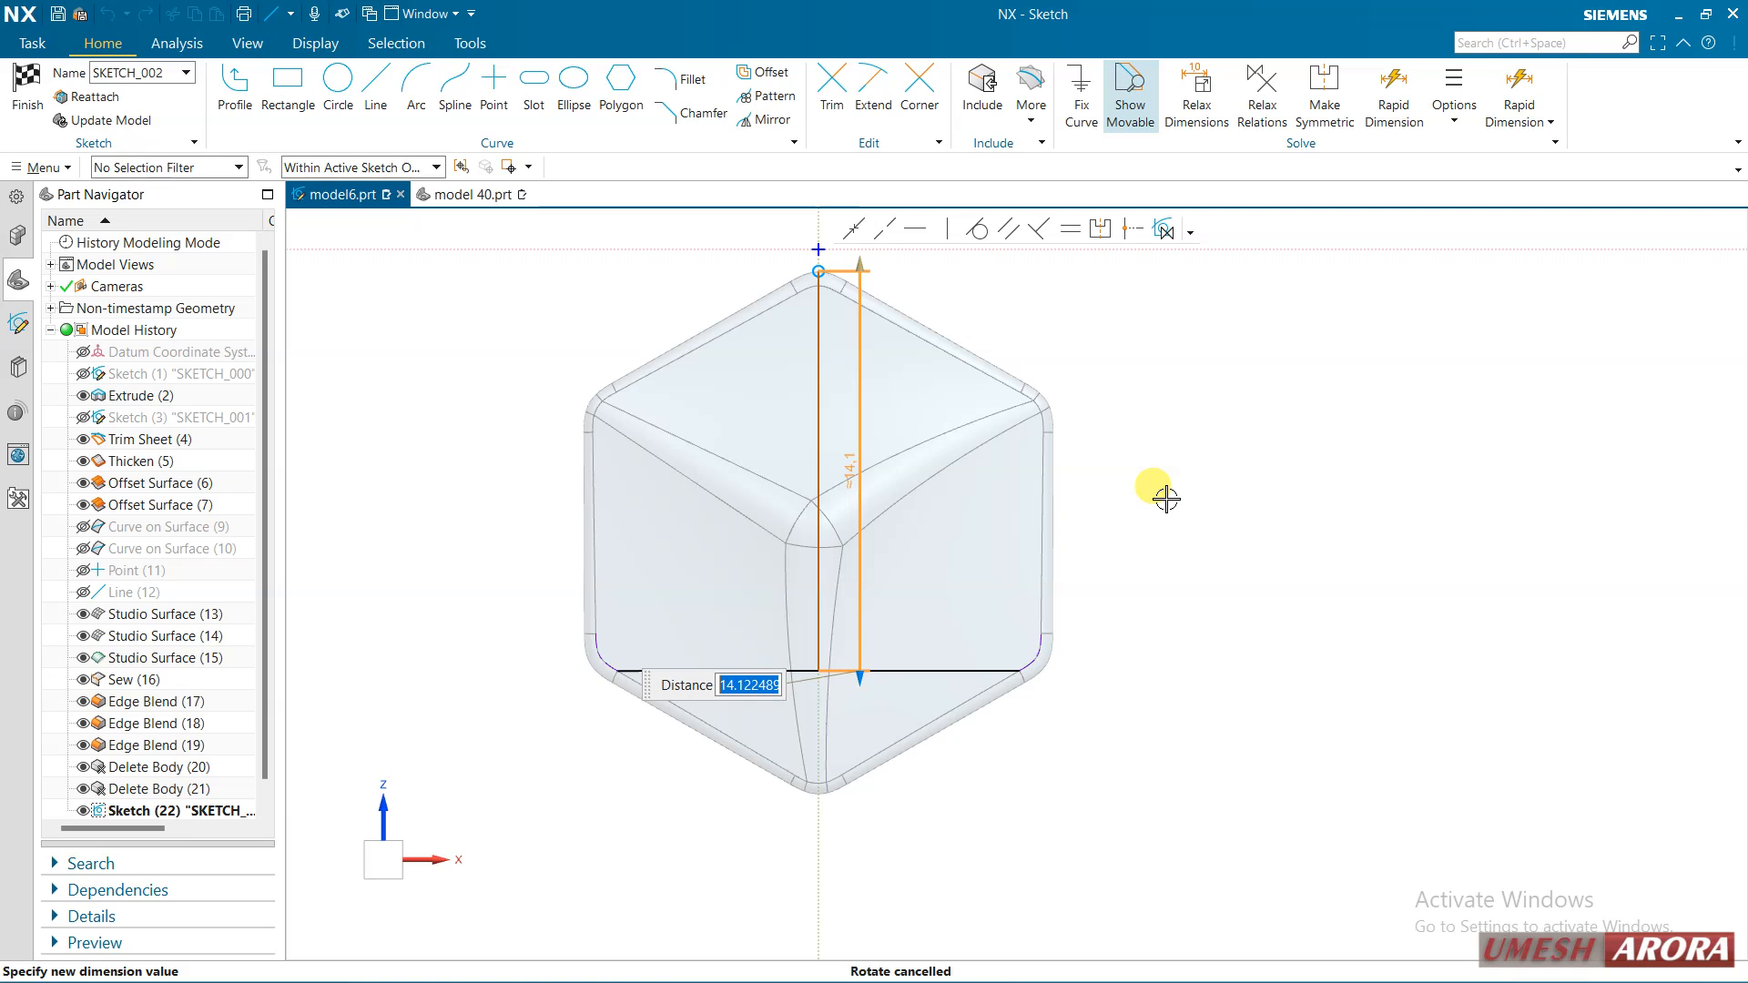
{"action": "key", "text": "Return"}
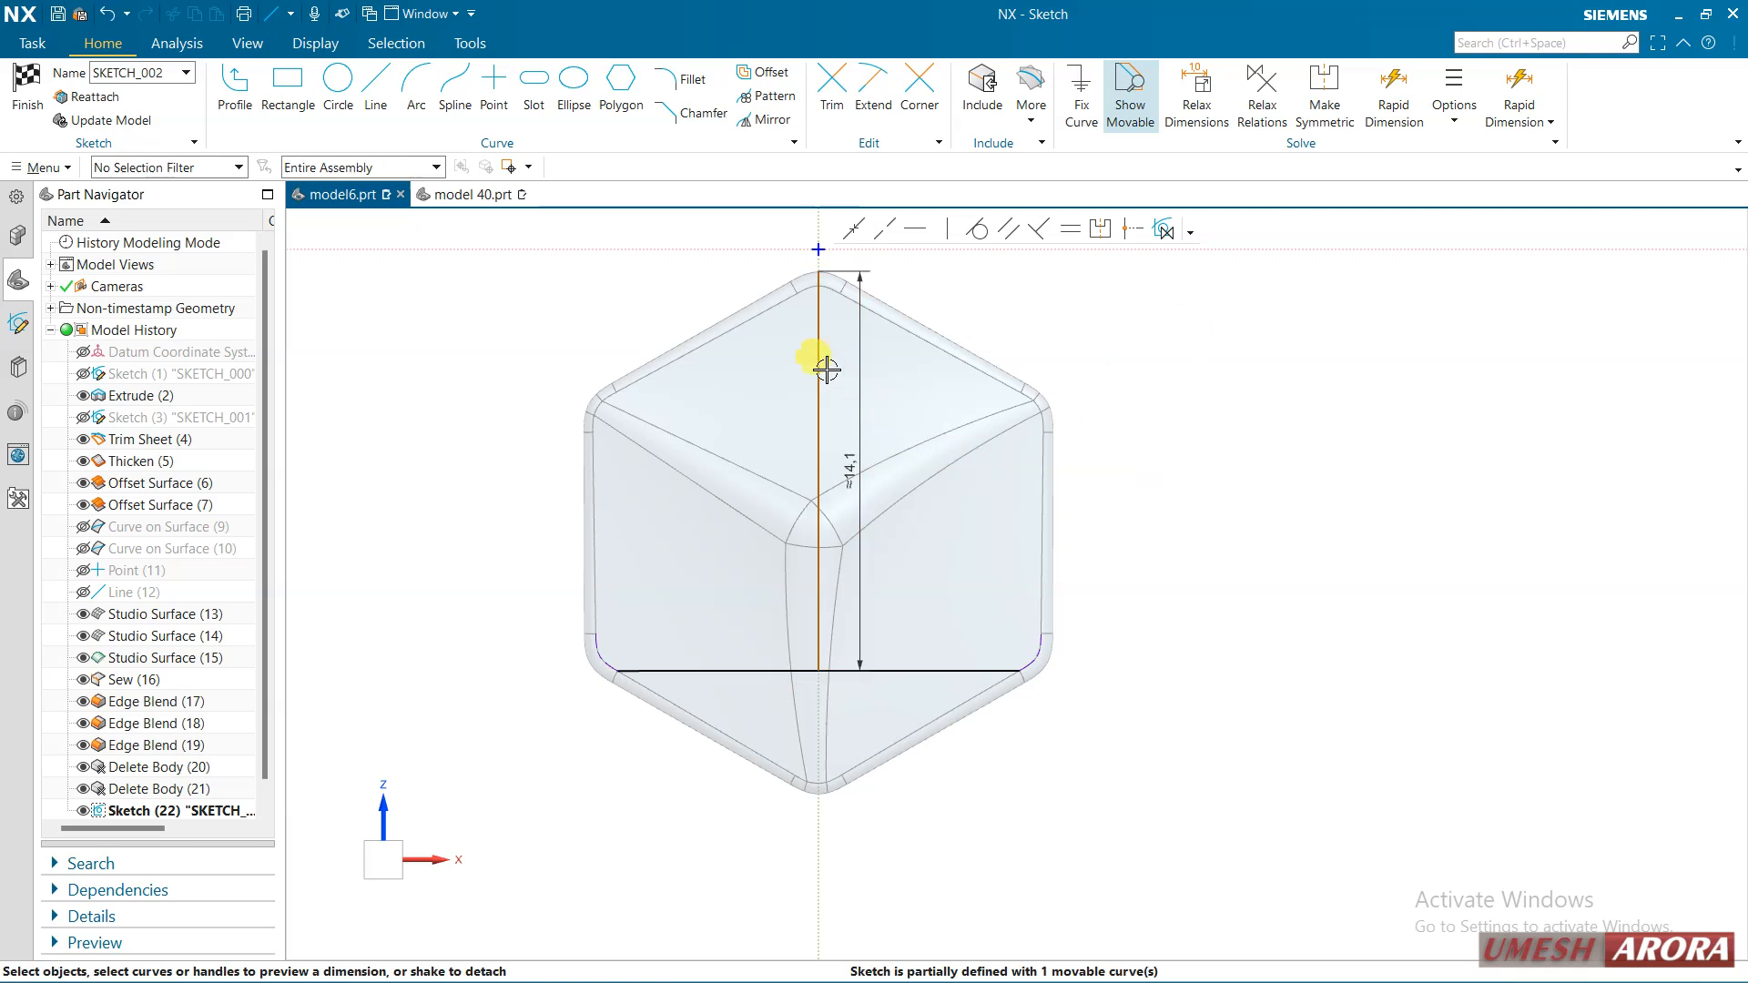
Delete both the horizontal line and the vertical line from SKETCH_002
{"action": "left_click", "coordinate": [955, 670]}
{"action": "key", "text": "Delete"}
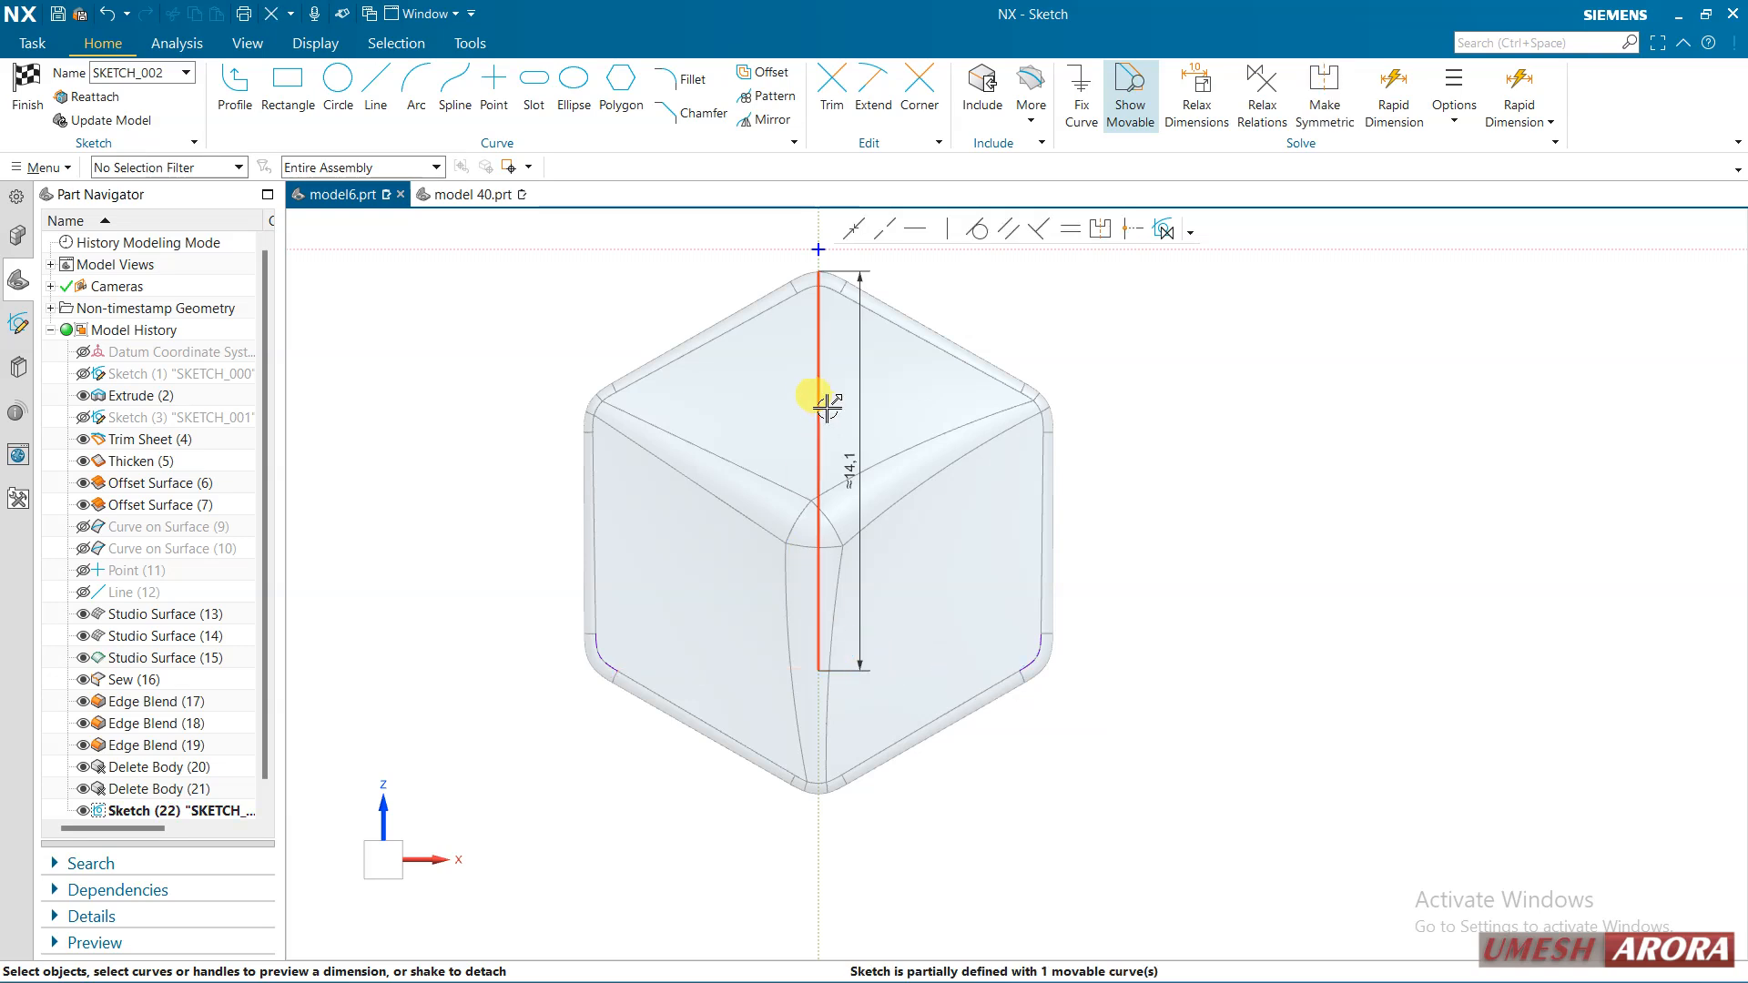
{"action": "left_click", "coordinate": [816, 332]}
{"action": "key", "text": "Delete"}
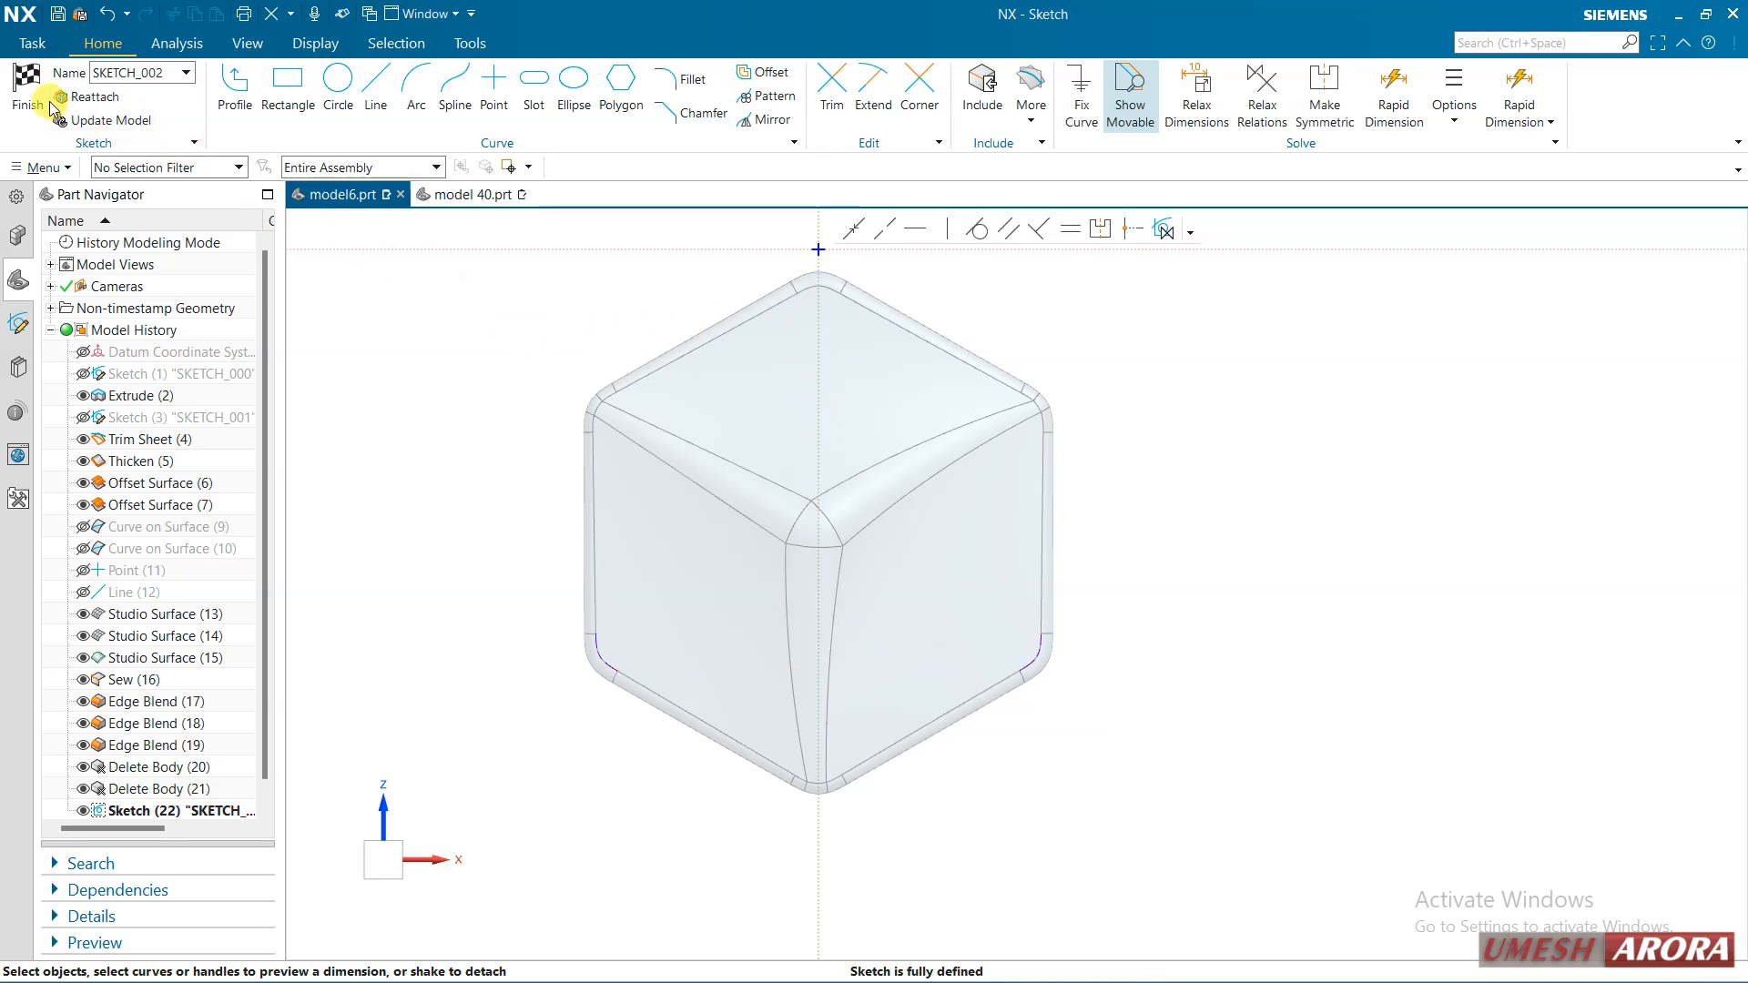
Finish SKETCH_002 and open the hexagon sketch SKETCH_001 for editing
{"action": "left_click", "coordinate": [50, 107]}
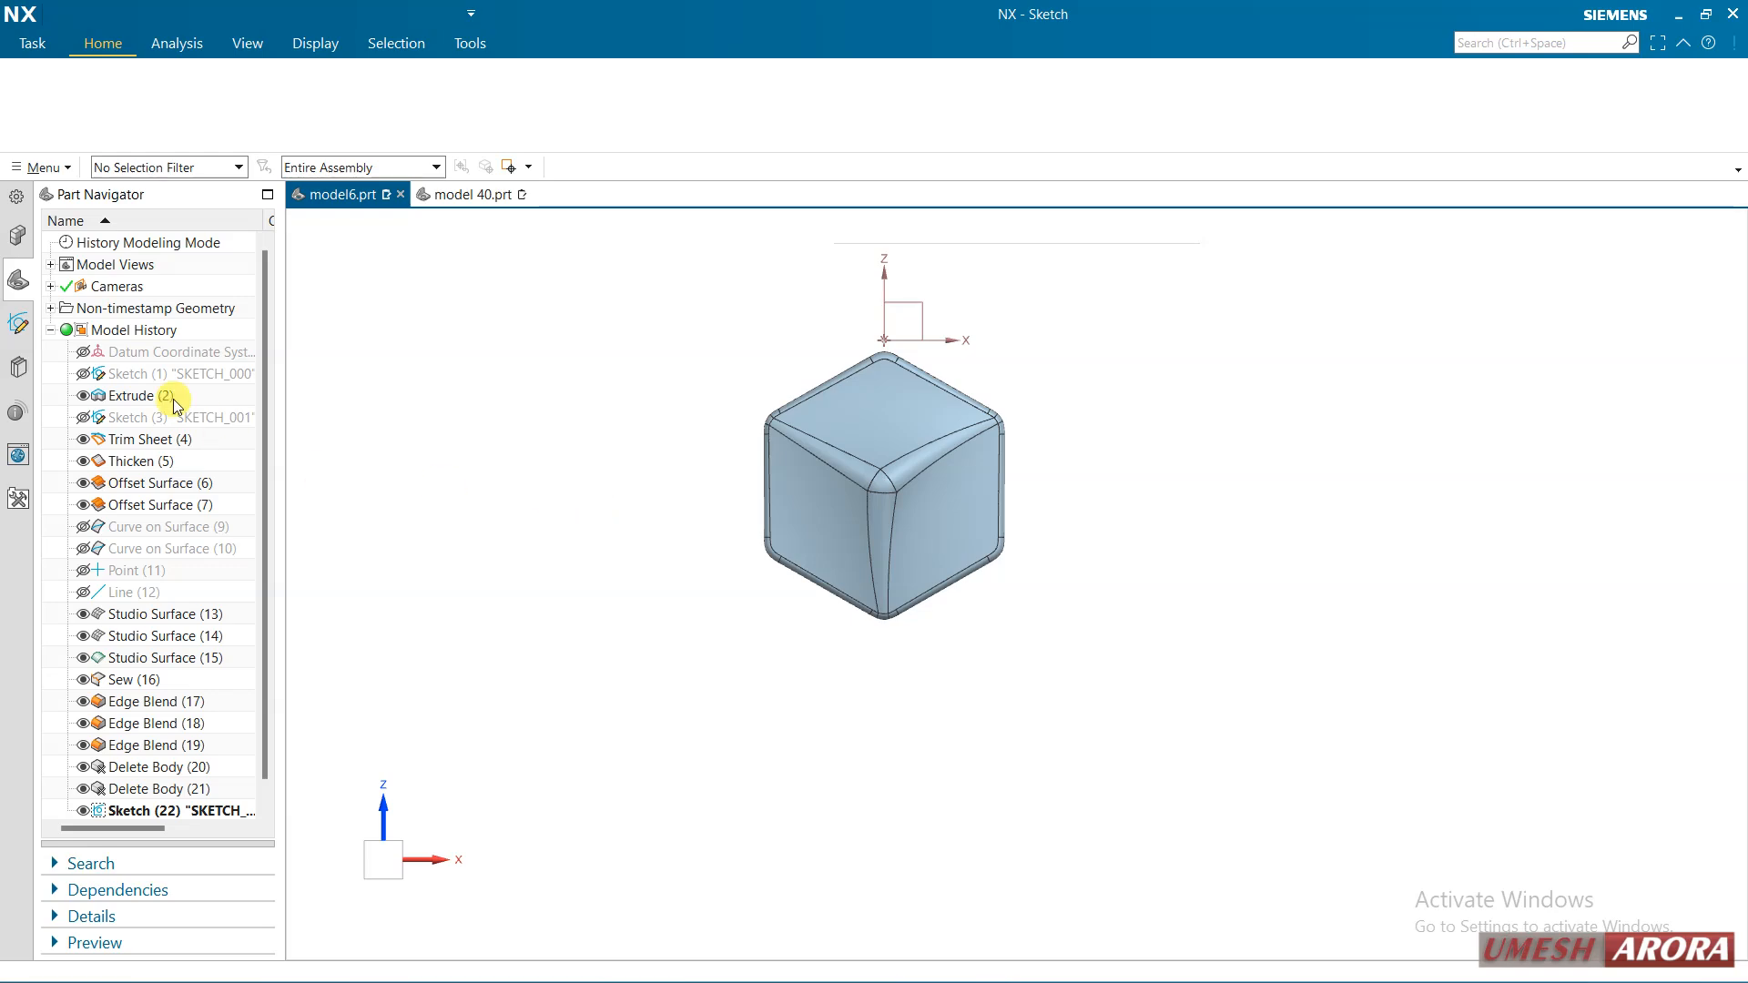
{"action": "double_click", "coordinate": [136, 395]}
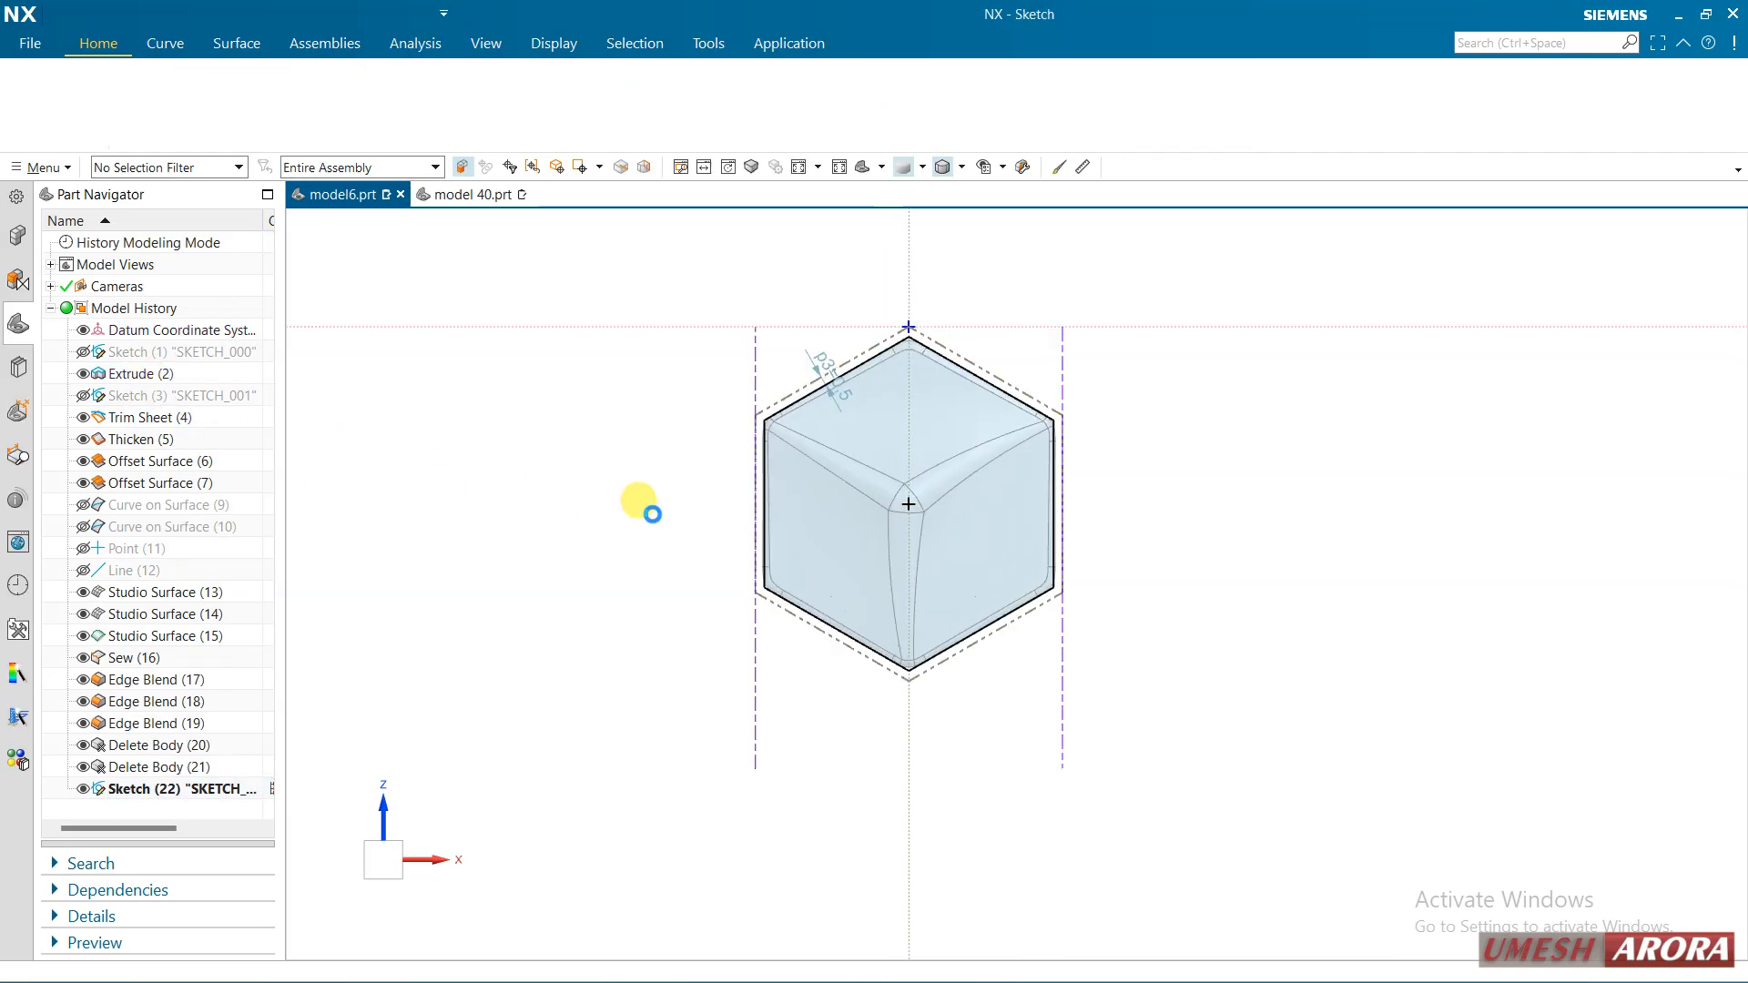
{"action": "middle_click_drag", "start_coordinate": [1417, 439], "coordinate": [1289, 428], "text": "shift"}
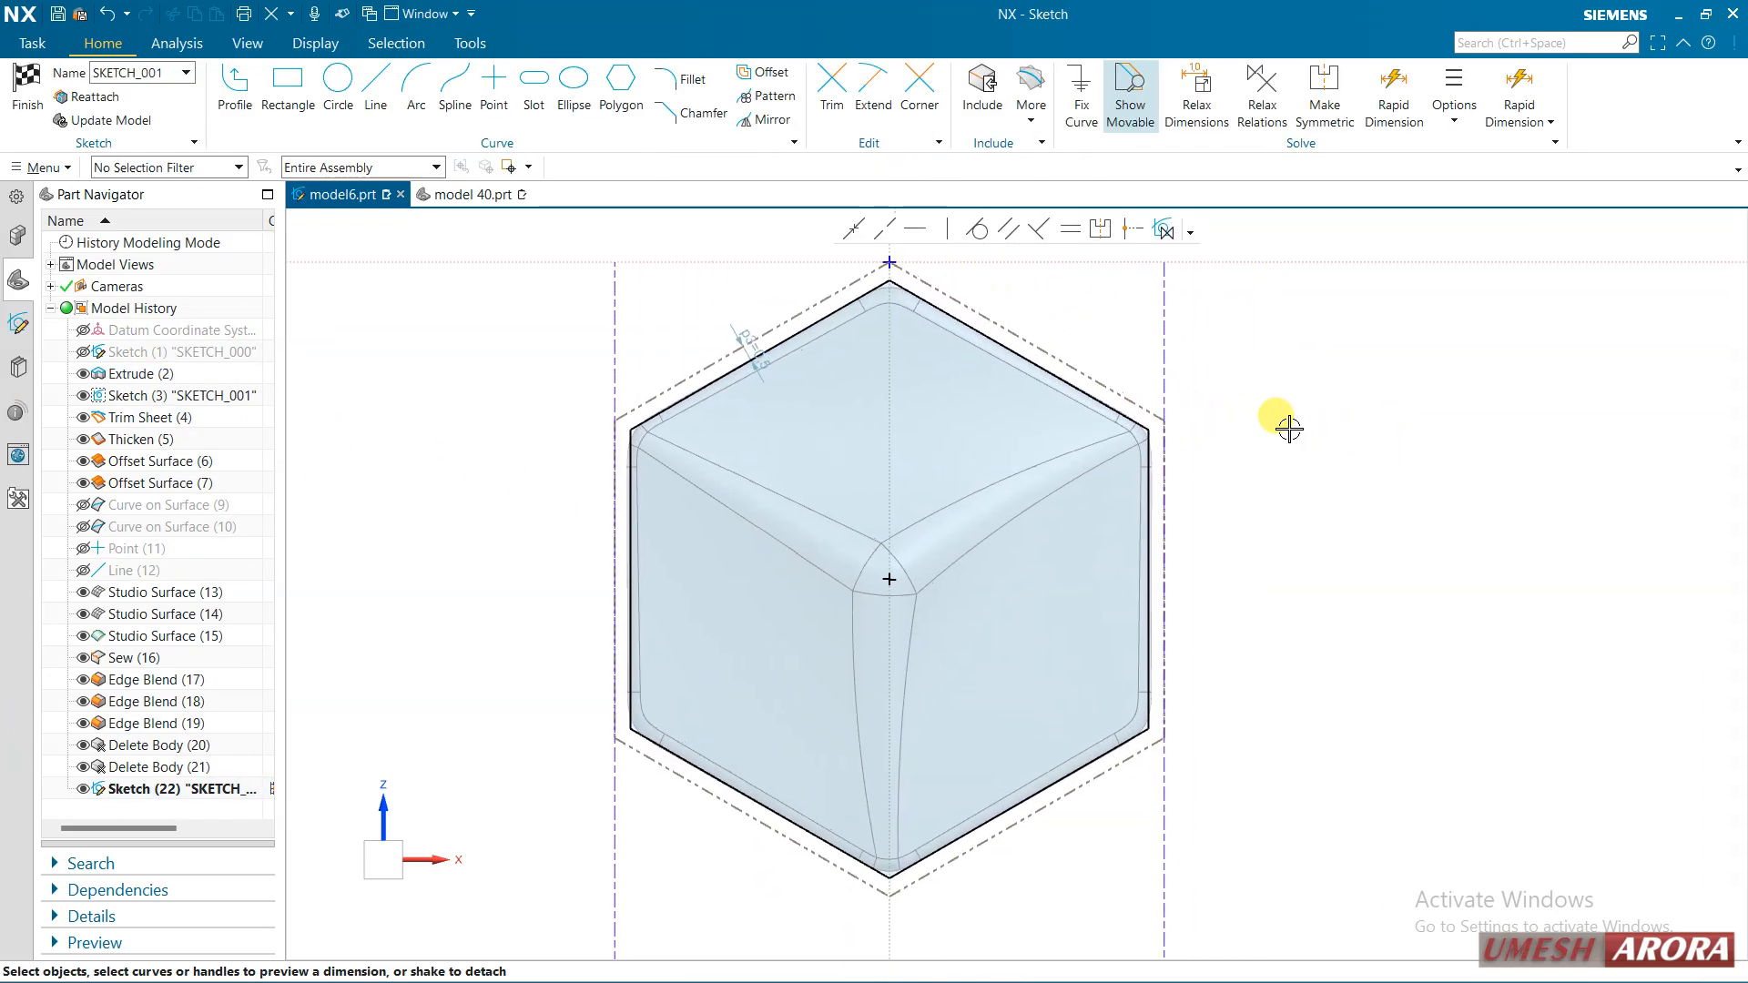
Draw a horizontal line between the inner hexagon's two lower side corners and a vertical line from its top corner to that line's midpoint
{"action": "left_click", "coordinate": [375, 84]}
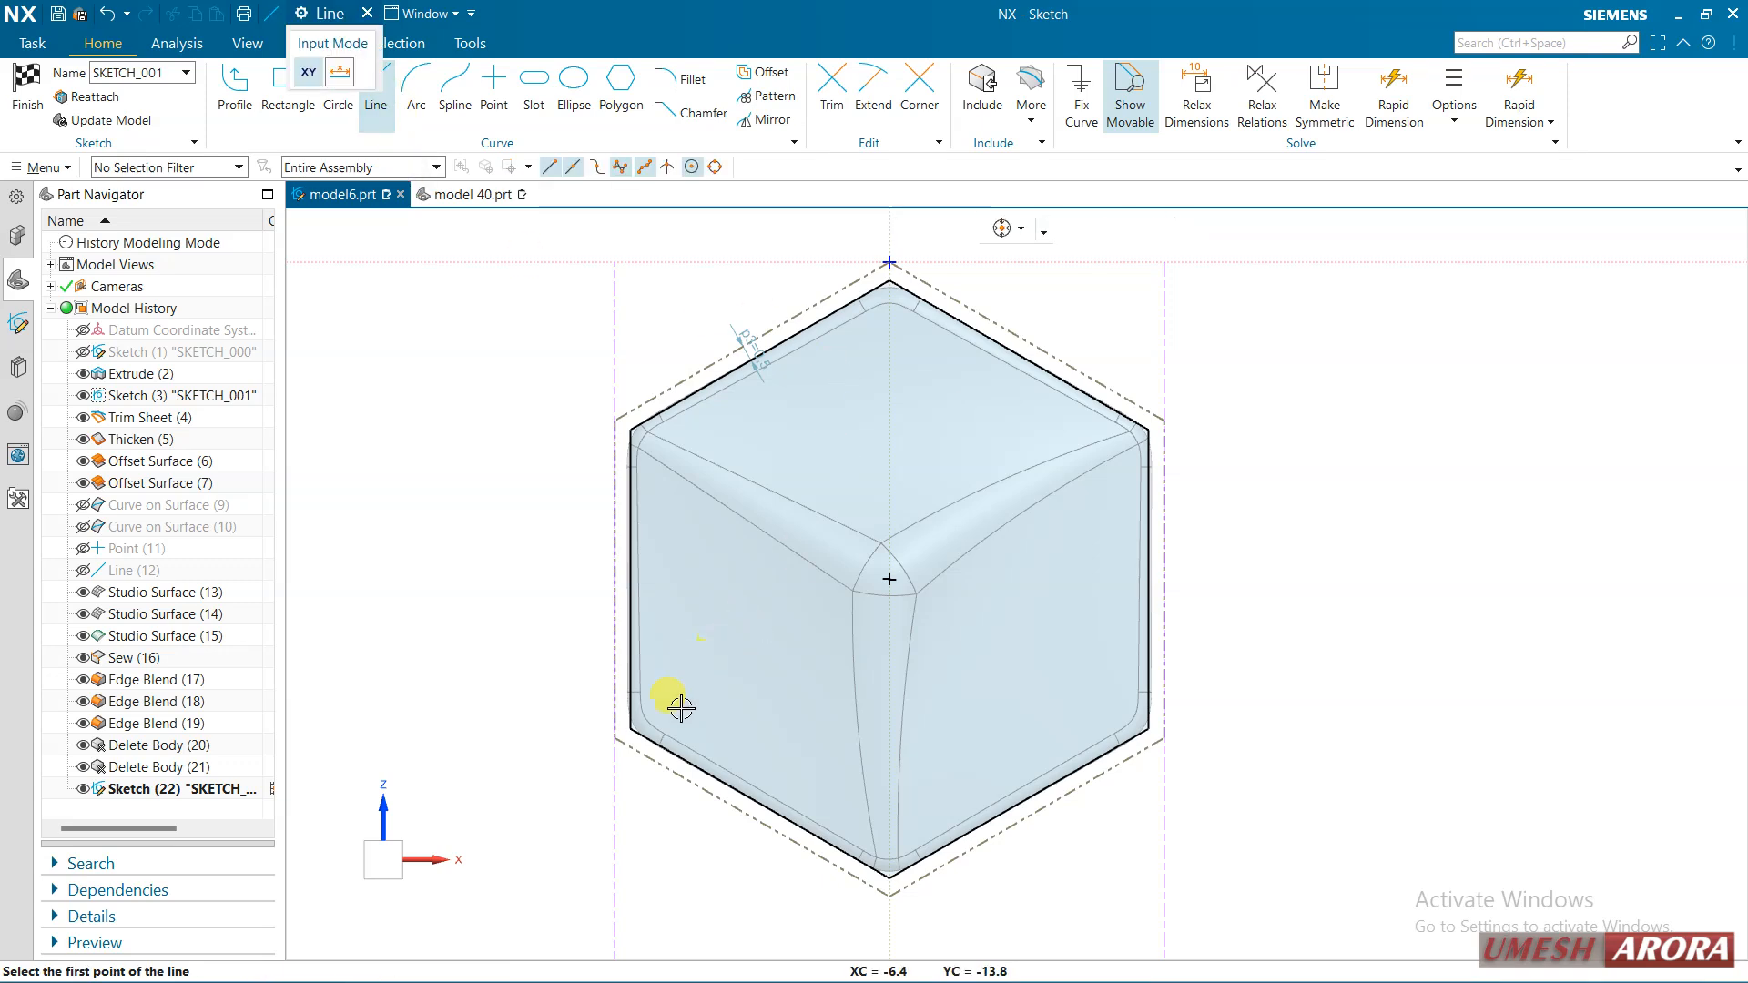
{"action": "left_click", "coordinate": [631, 728]}
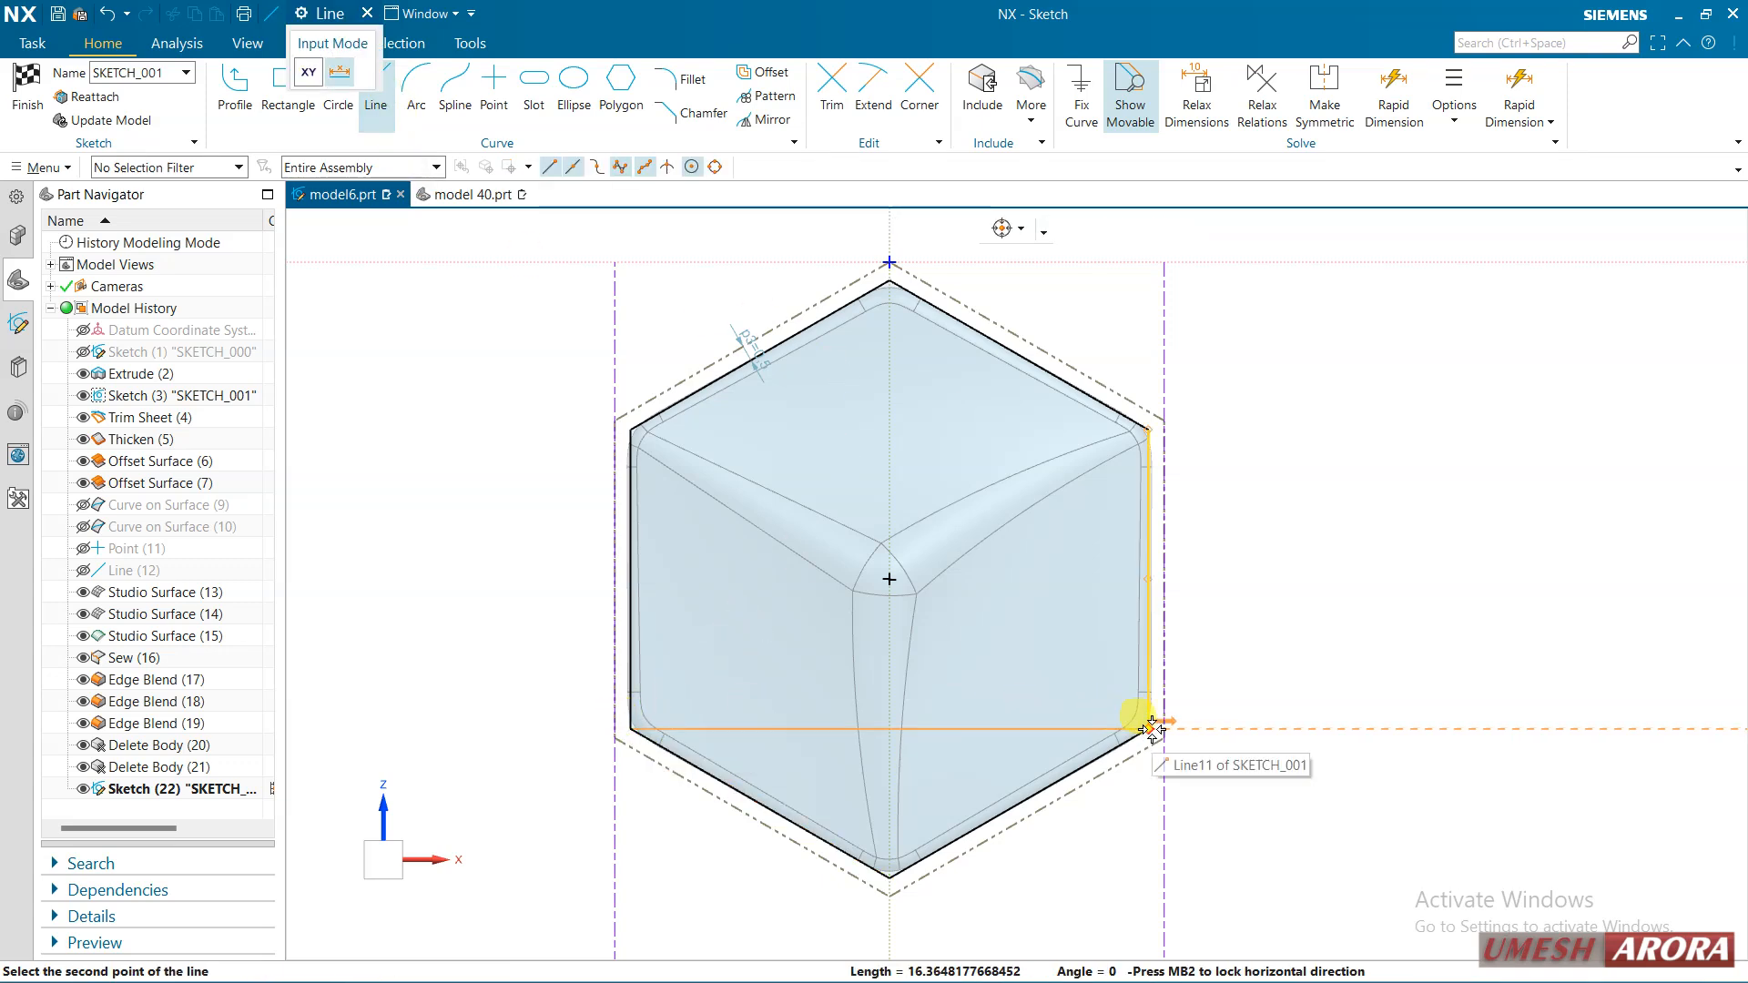
{"action": "left_click", "coordinate": [1149, 728]}
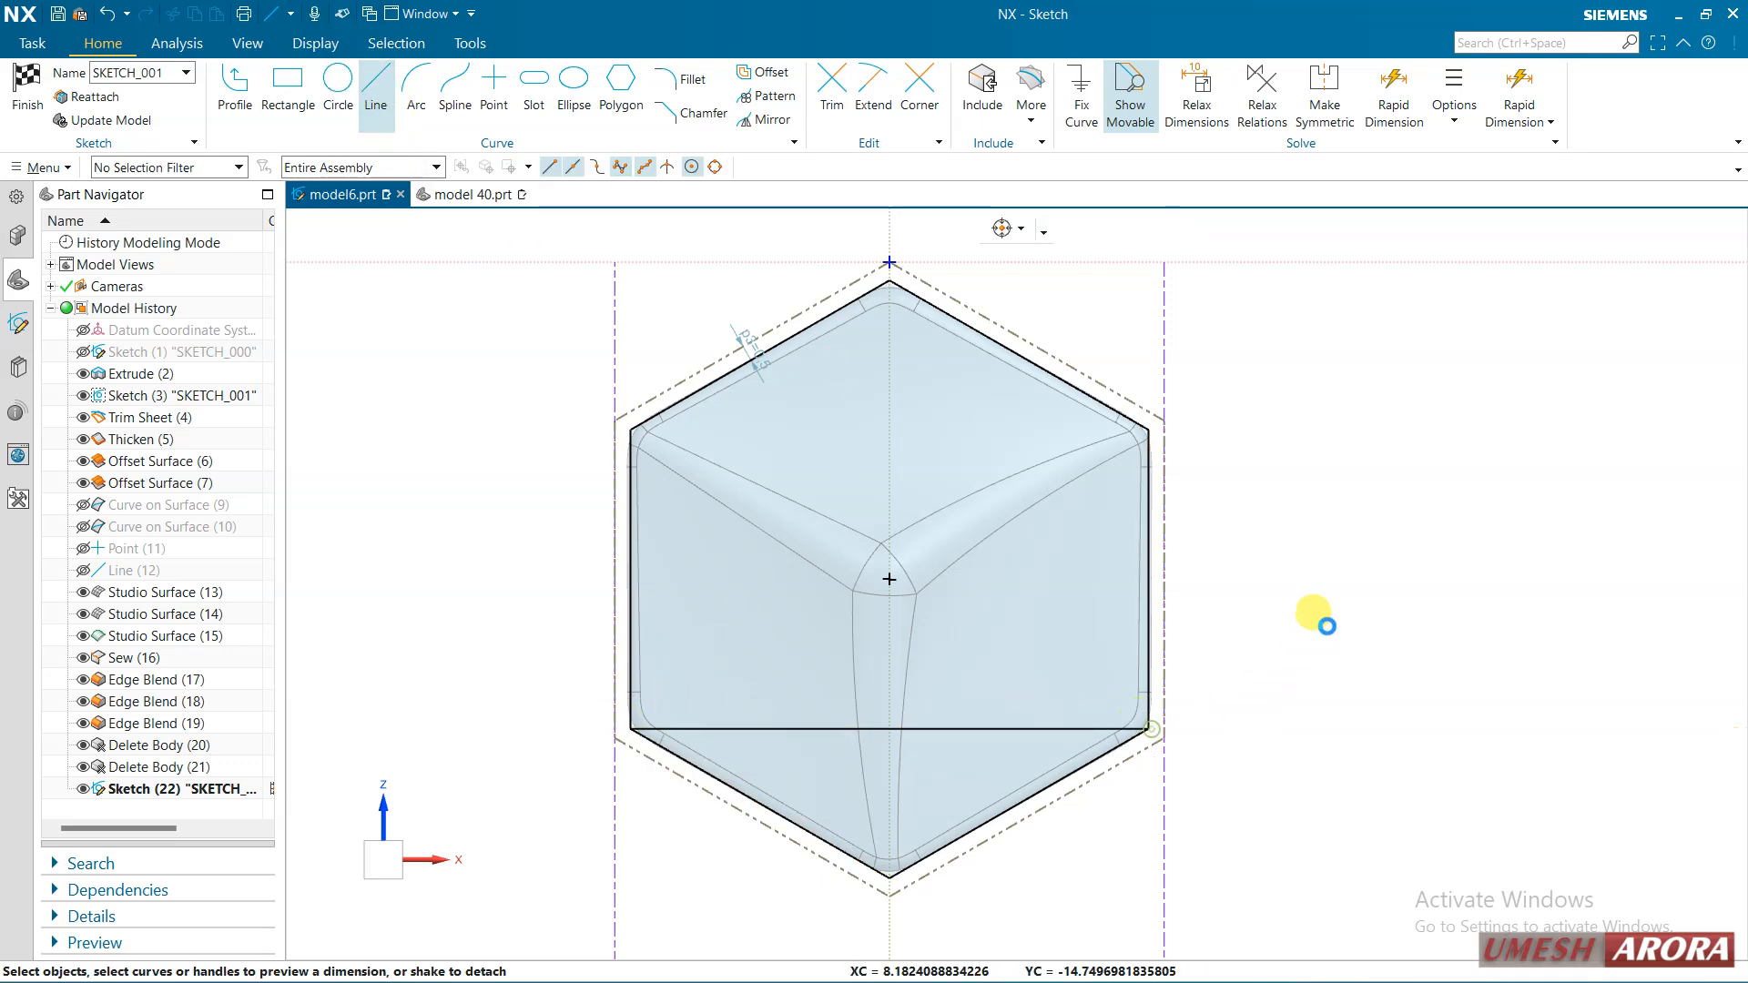
{"action": "left_click", "coordinate": [890, 282]}
{"action": "left_click", "coordinate": [889, 728]}
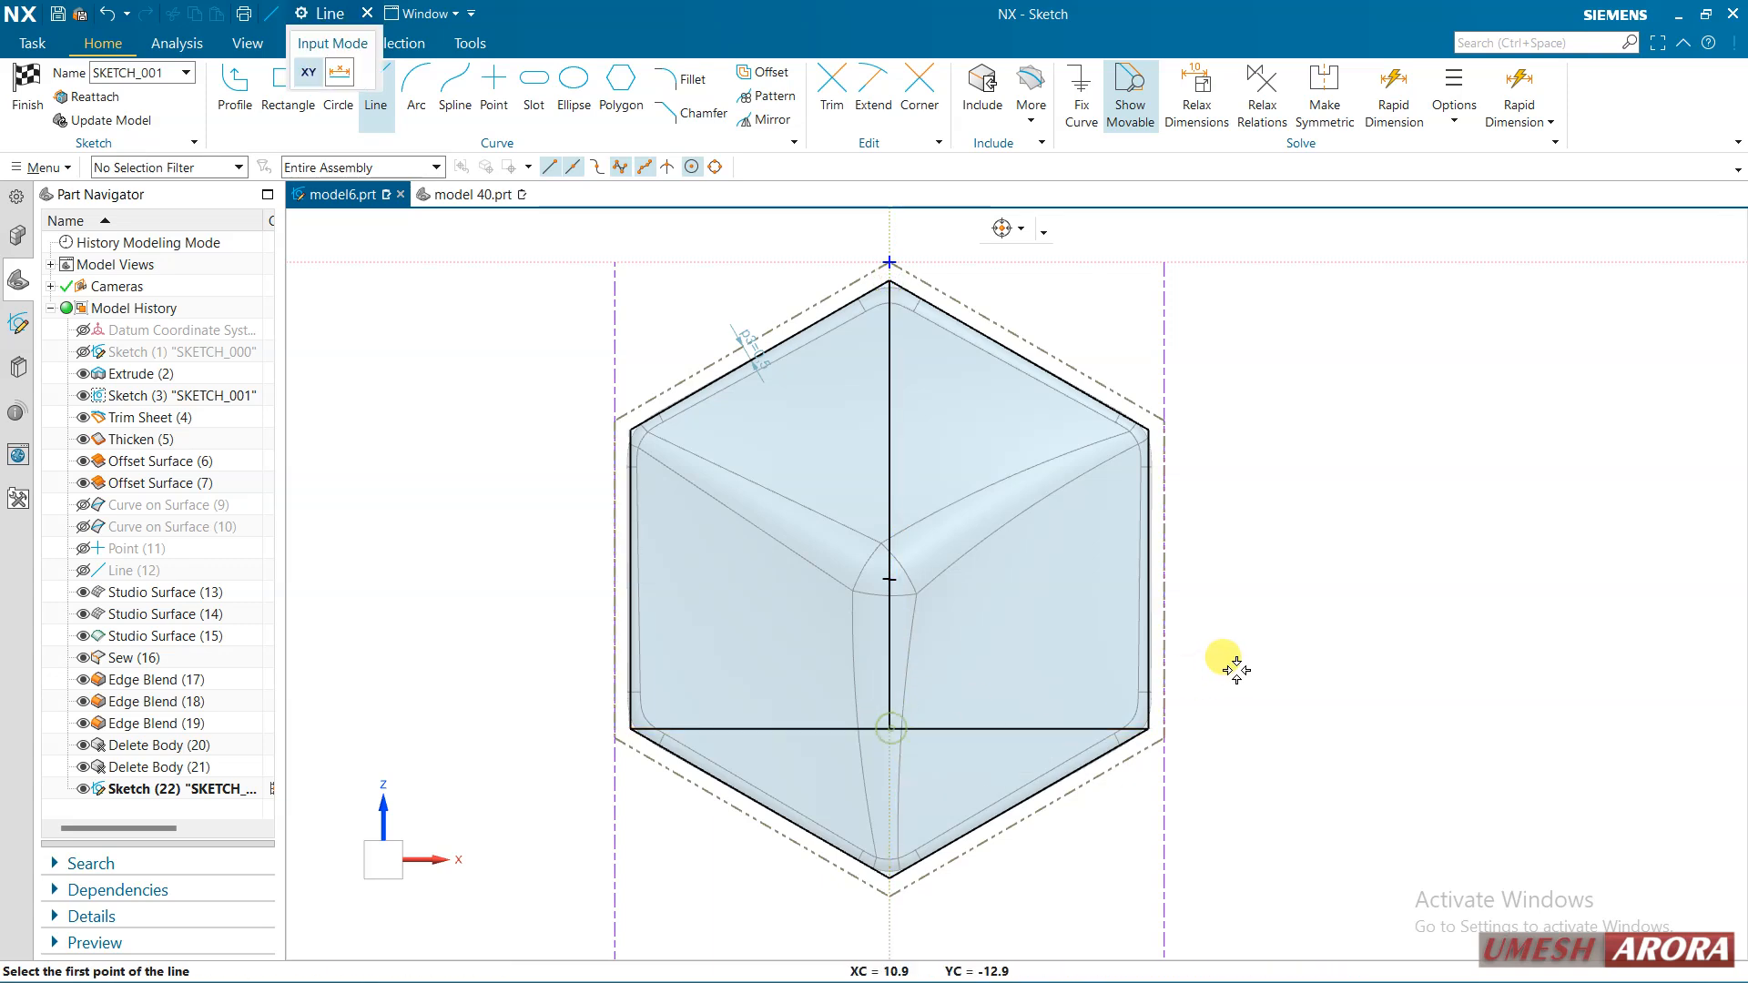
{"action": "middle_click", "coordinate": [1223, 656]}
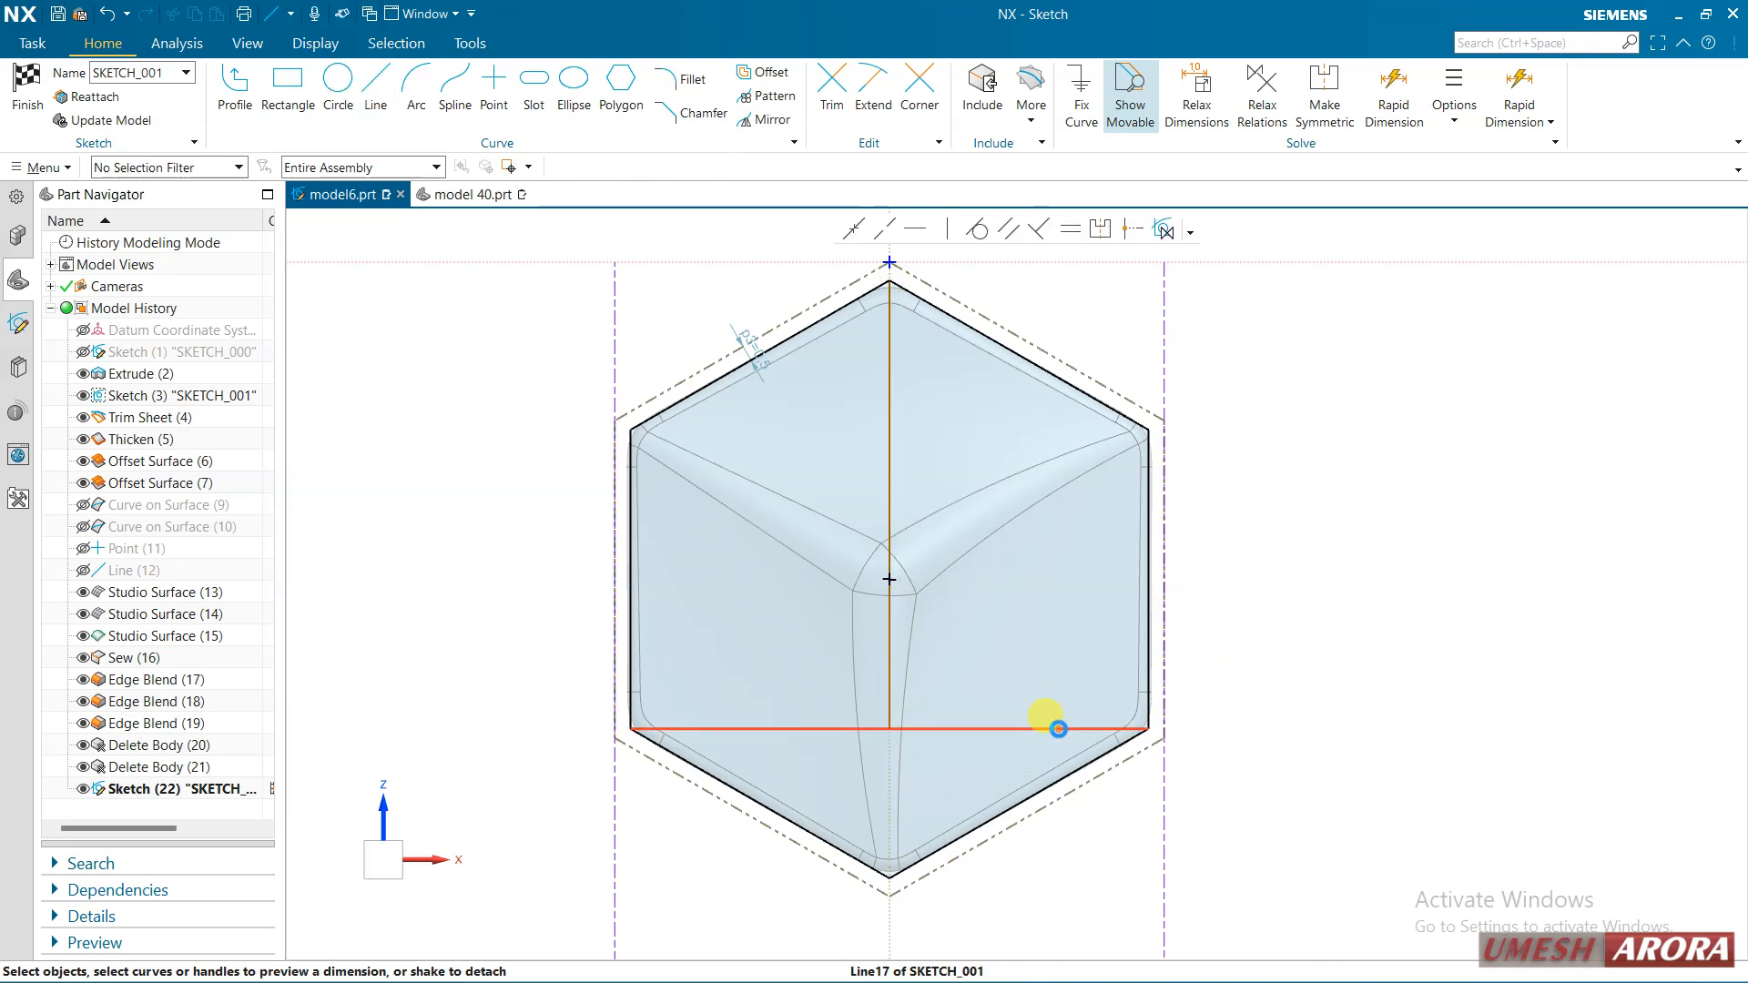
Convert the new horizontal and vertical lines inside the hexagon to reference lines
{"action": "left_click", "coordinate": [1054, 727]}
{"action": "left_click", "coordinate": [1077, 757]}
{"action": "left_click", "coordinate": [888, 406]}
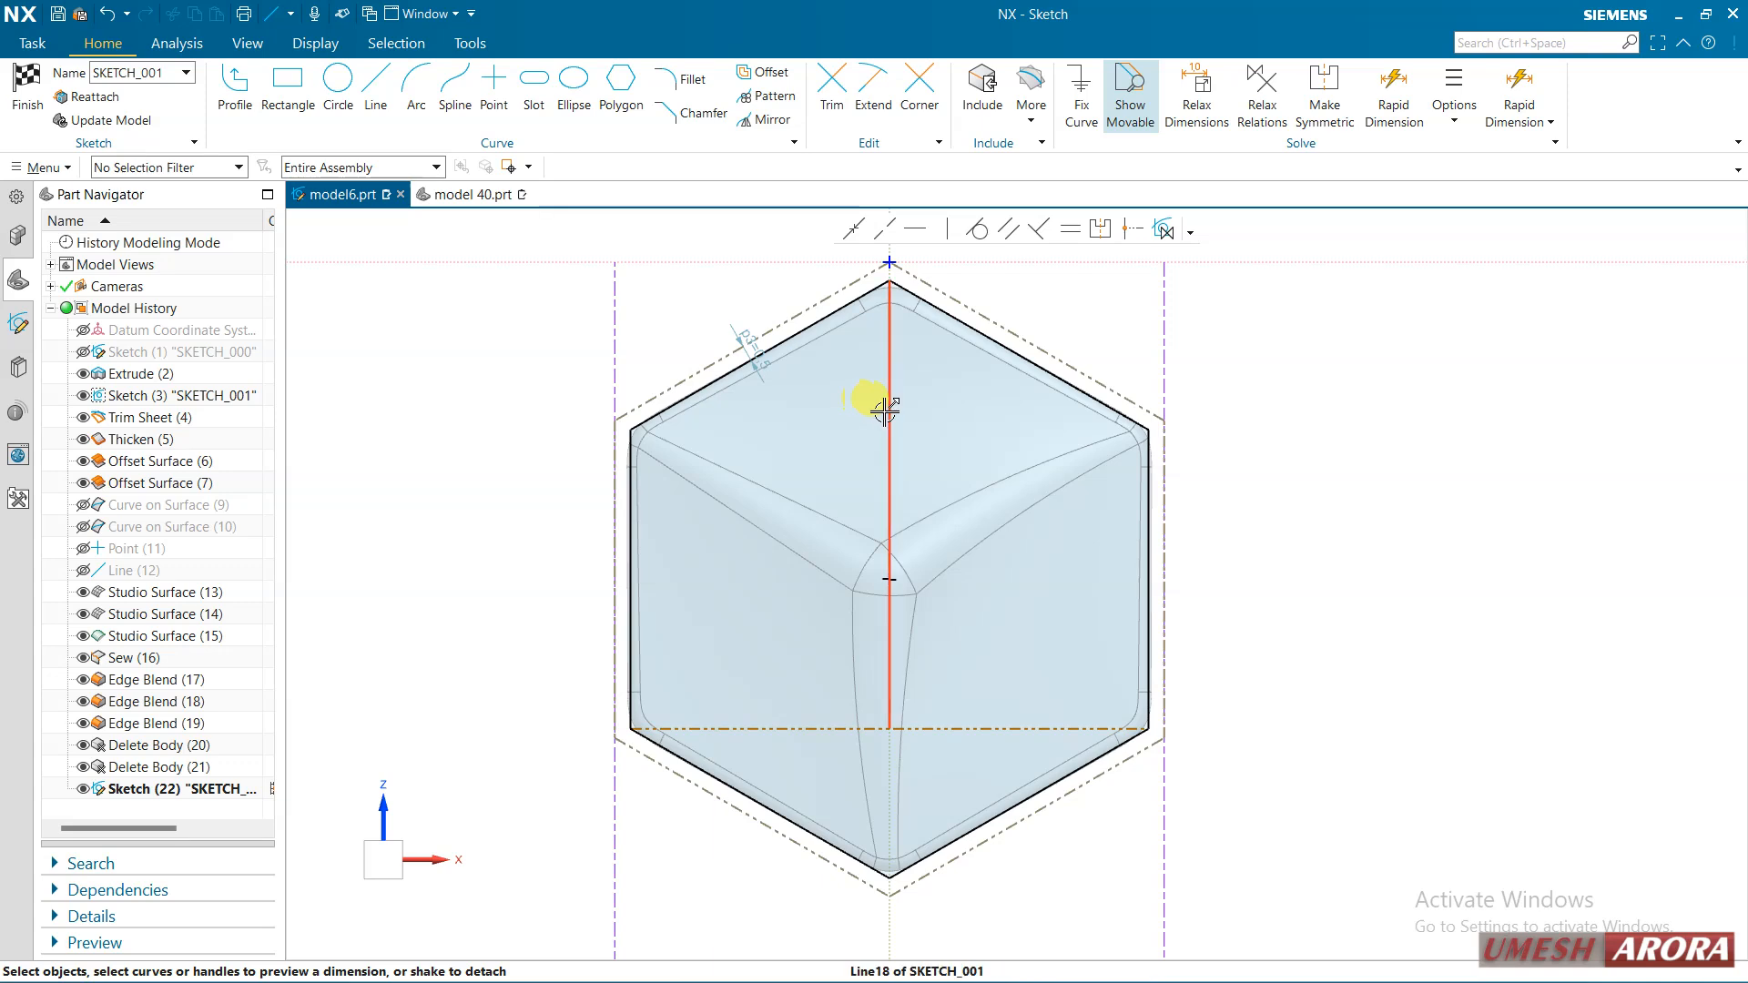
{"action": "left_click", "coordinate": [906, 437]}
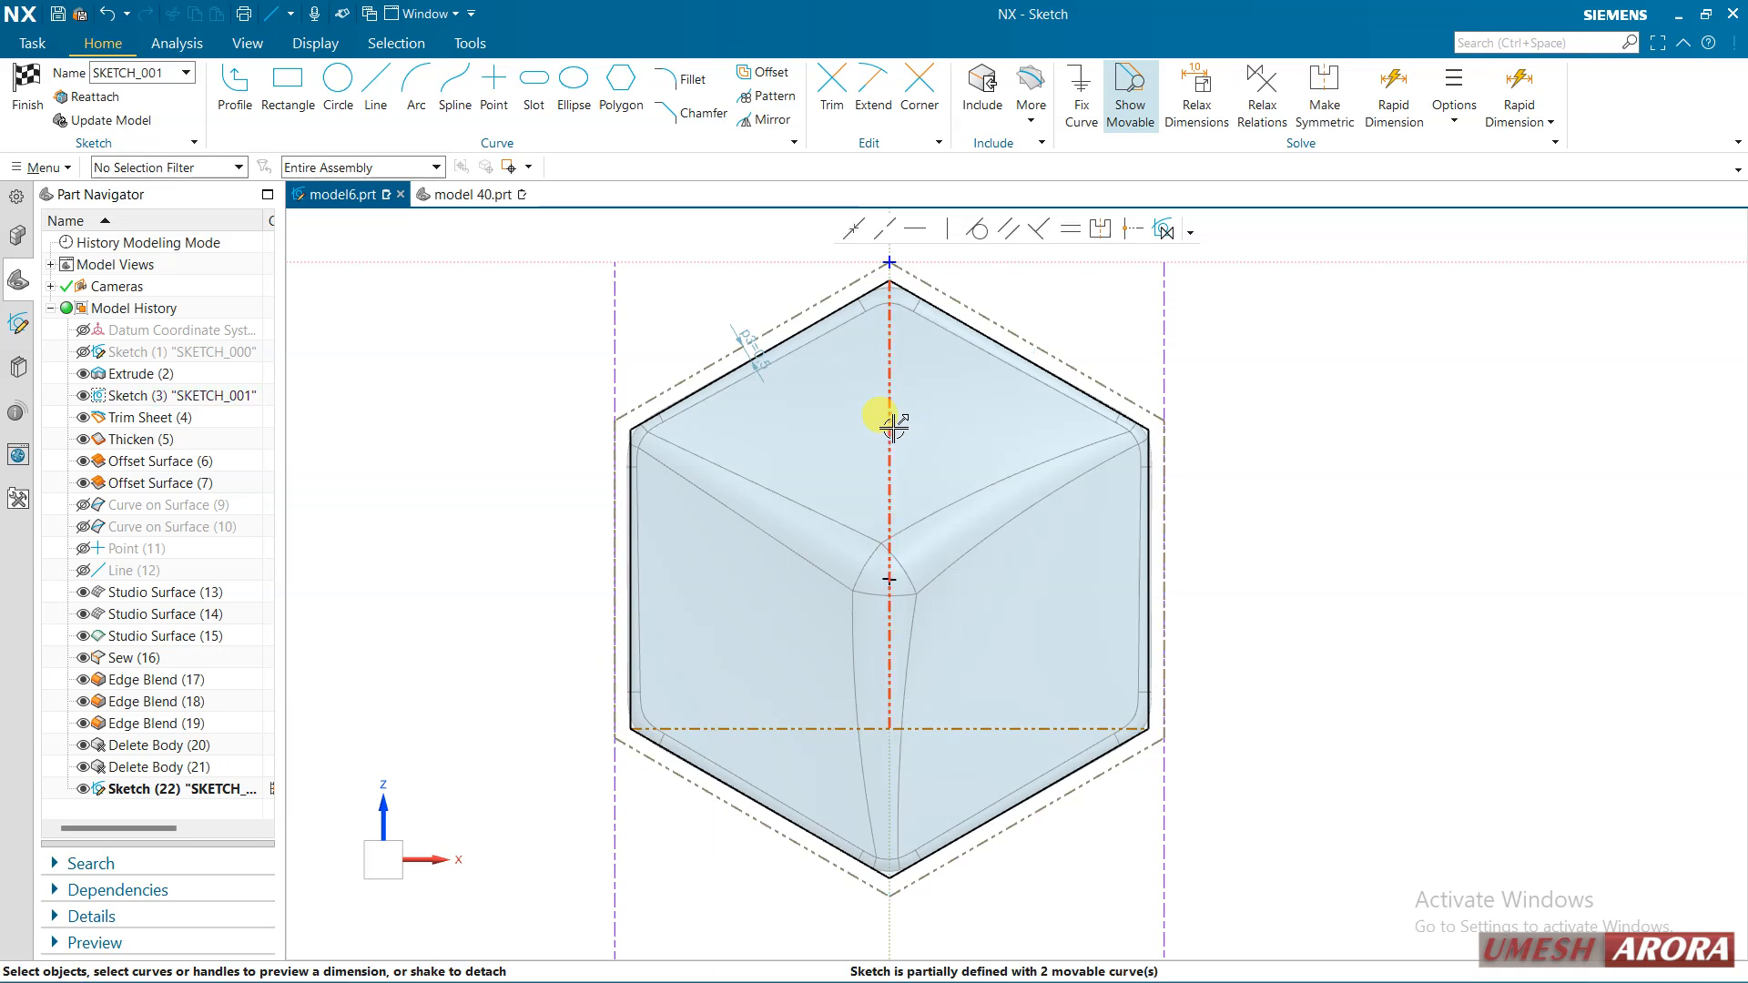
Dimension the vertical reference line's length, copy its distance value, and finish the sketch
{"action": "left_click", "coordinate": [893, 428]}
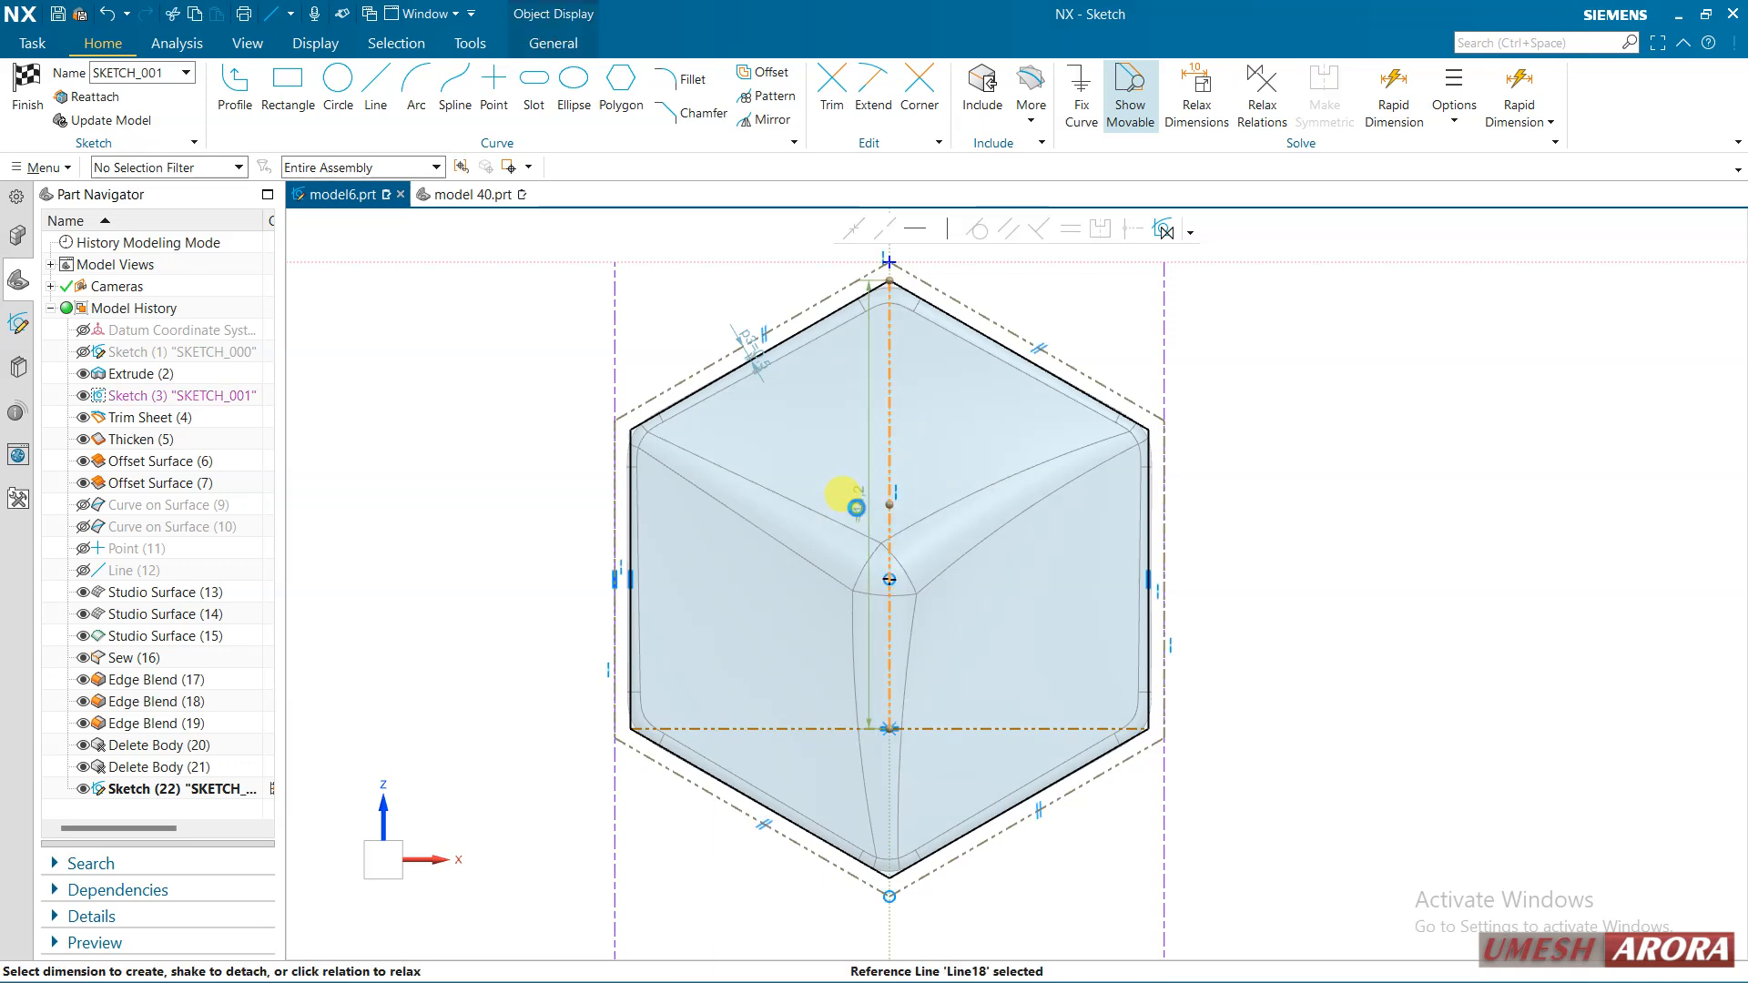
{"action": "left_click", "coordinate": [854, 512]}
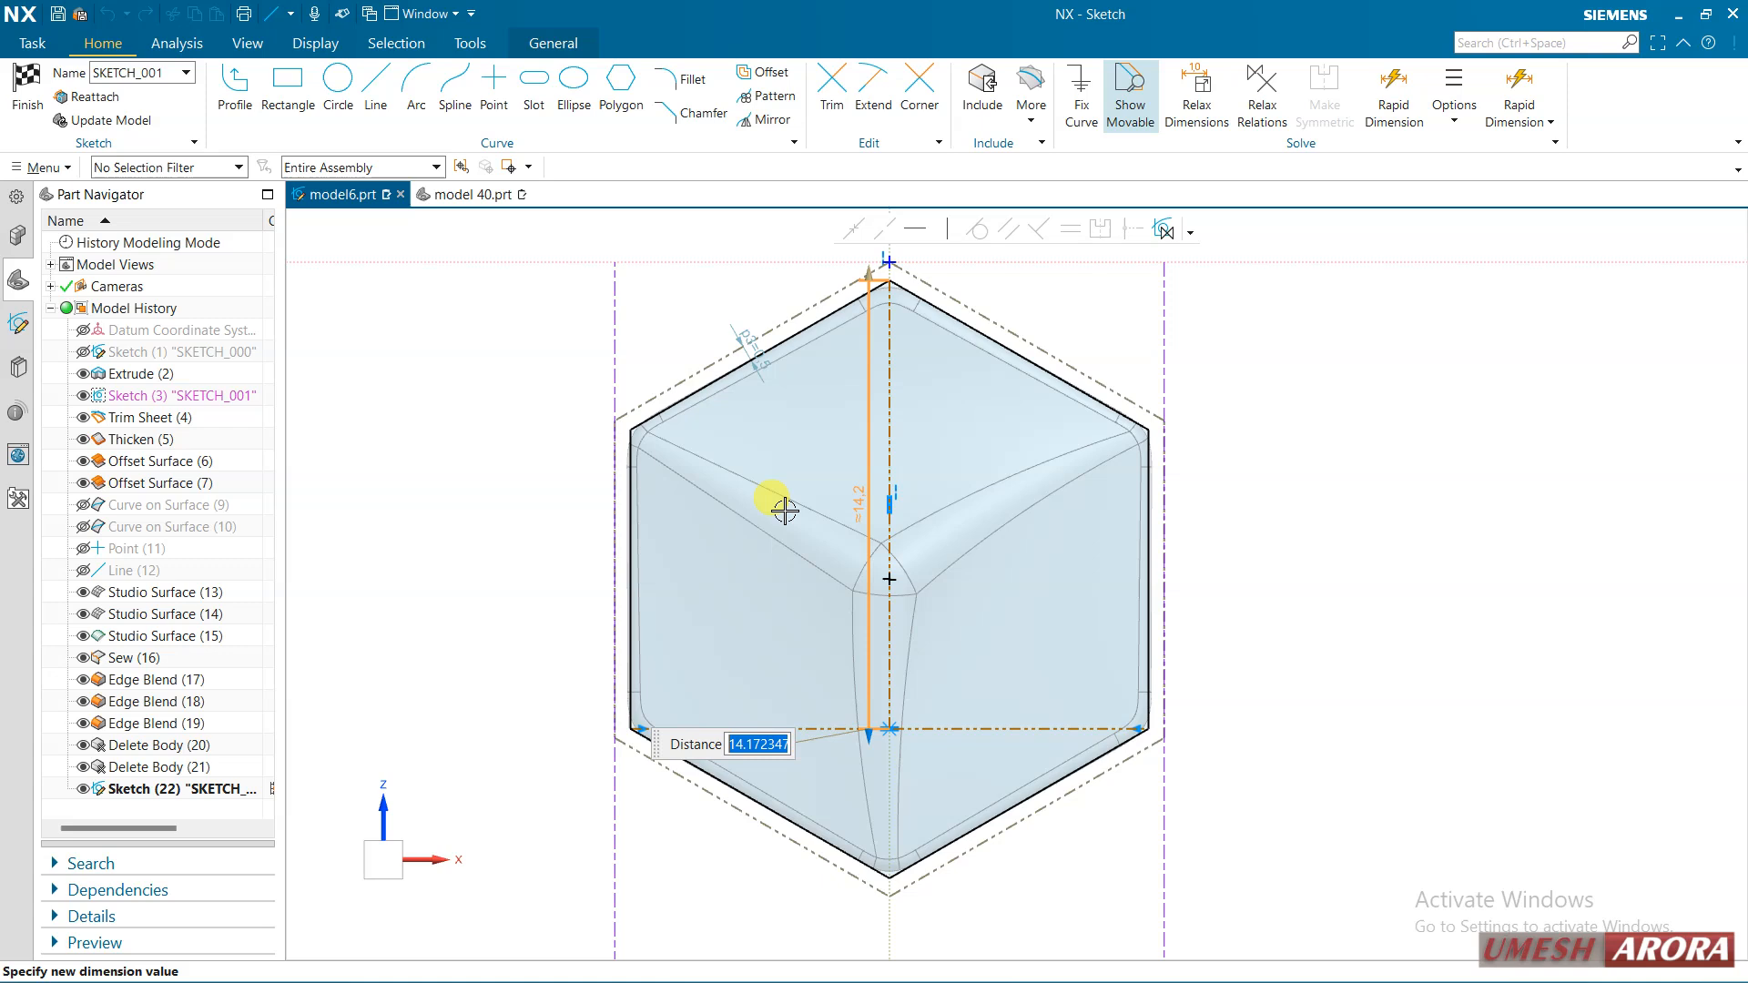
{"action": "right_click", "coordinate": [762, 745]}
{"action": "left_click", "coordinate": [810, 506]}
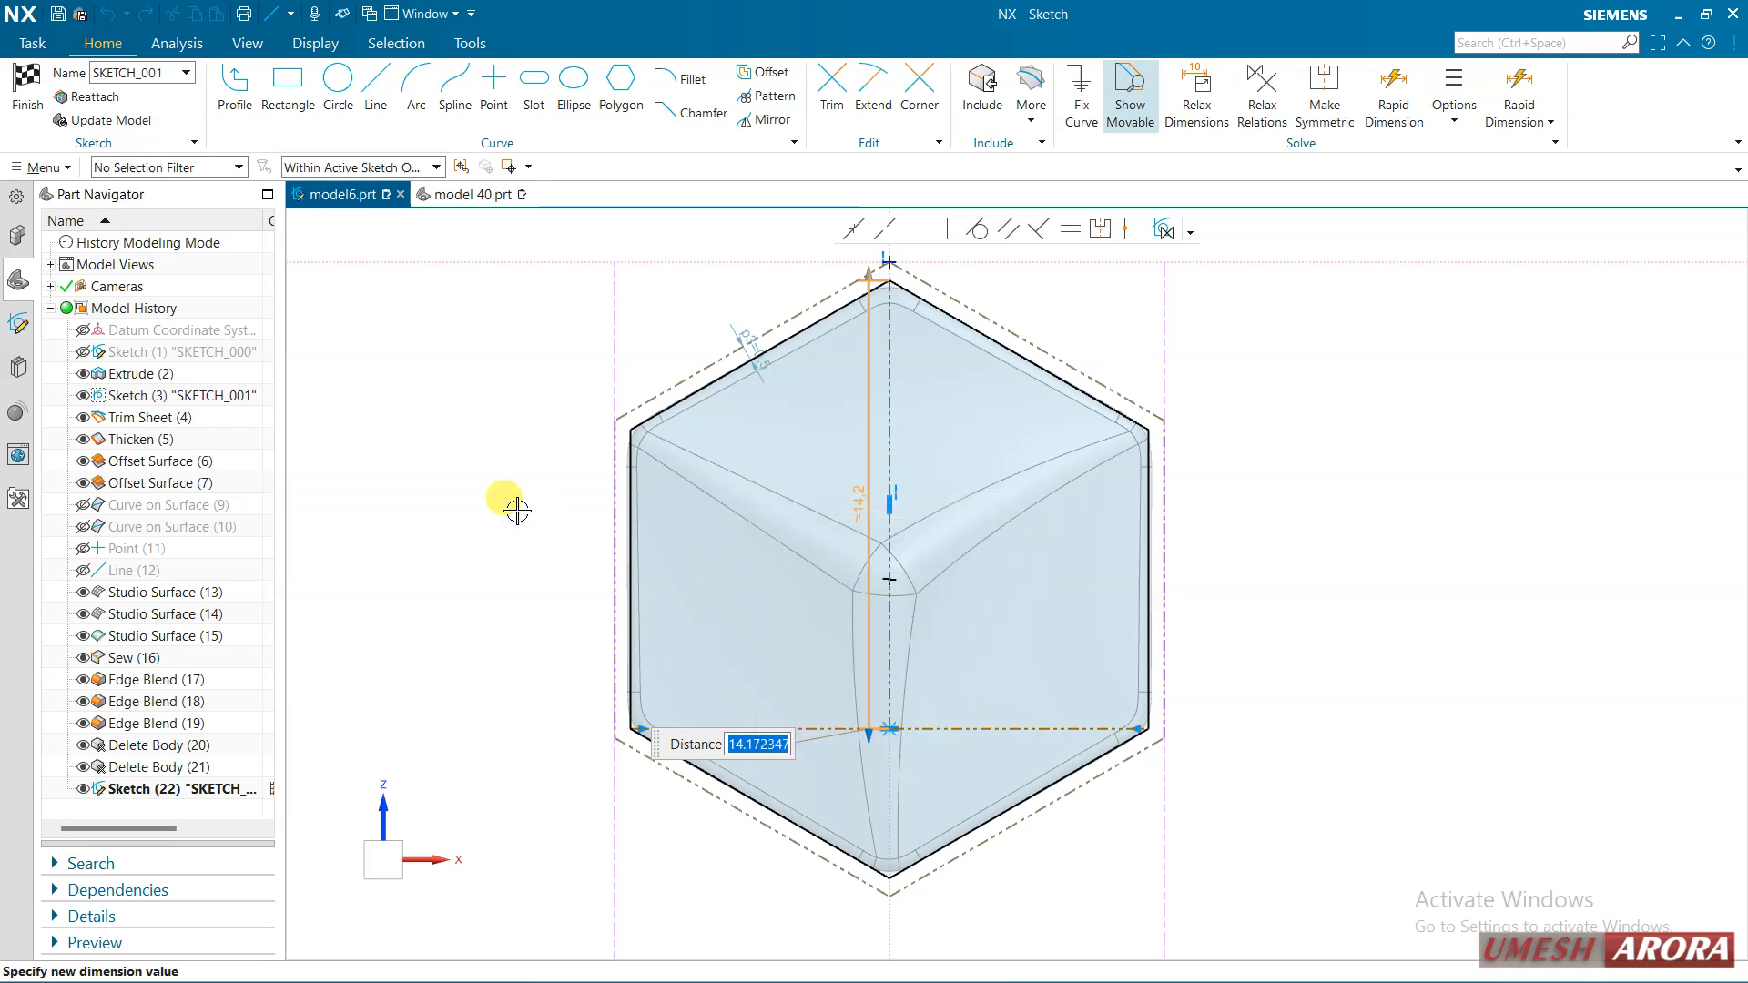
{"action": "left_click", "coordinate": [517, 511]}
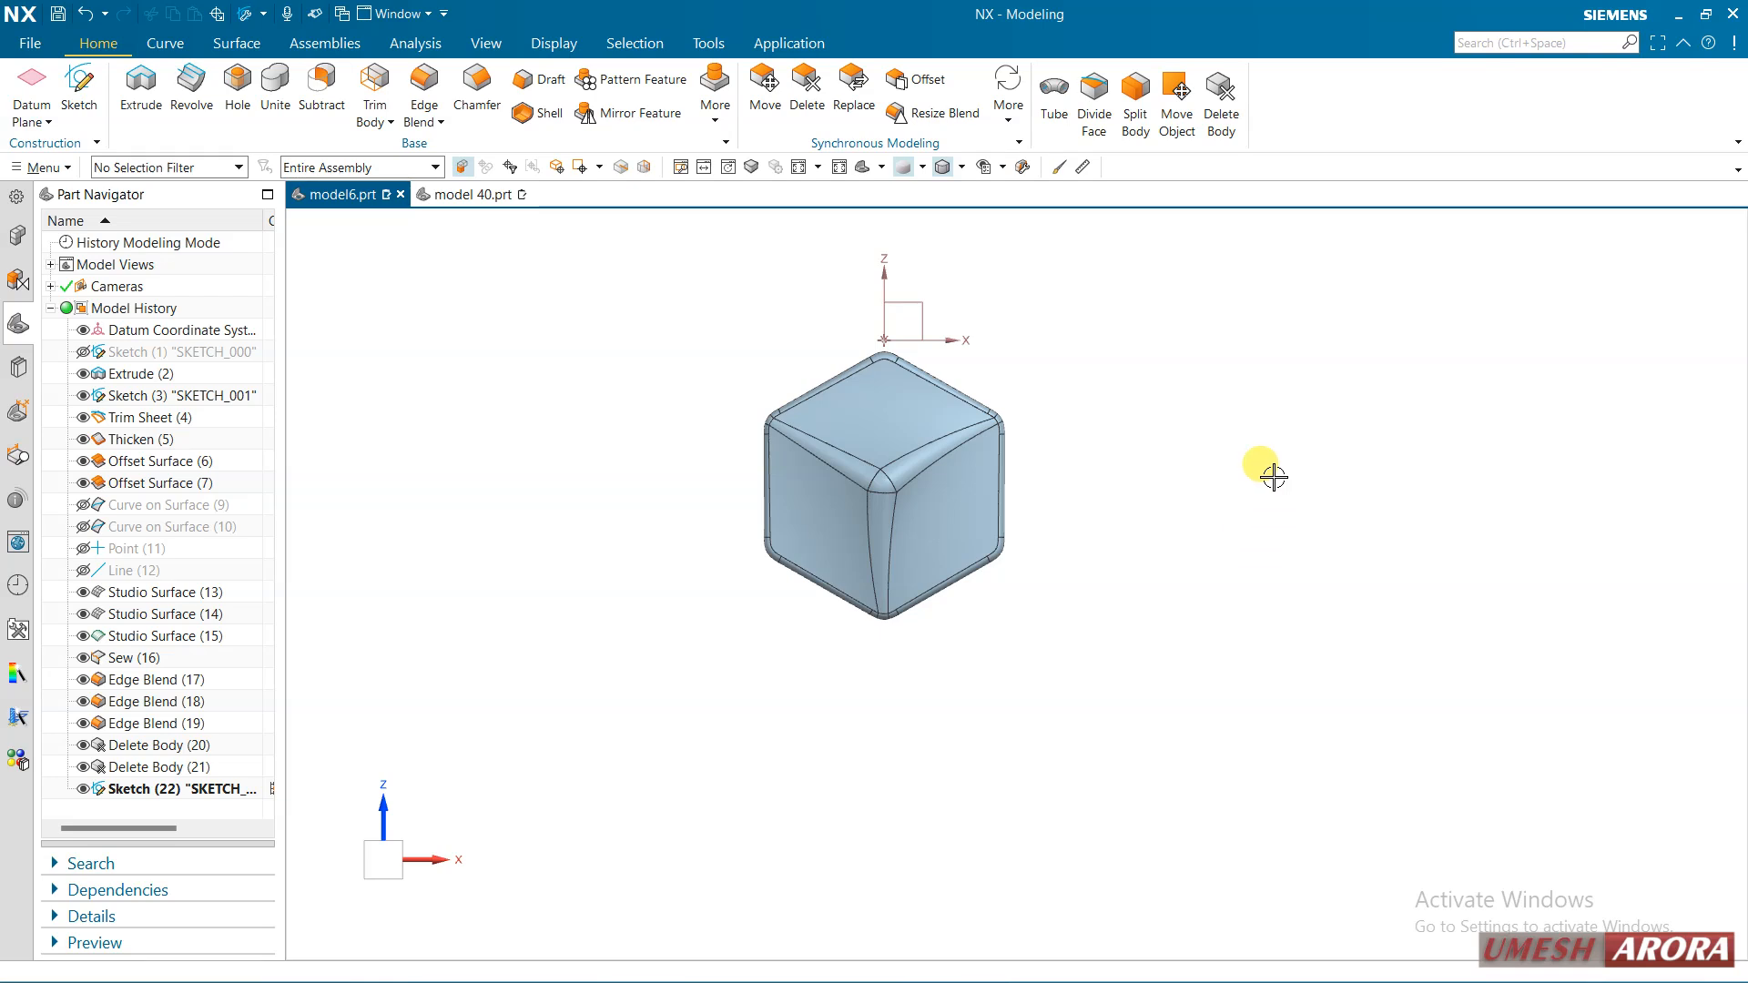
Start a Move Object operation set to Copy Original and select the blended cell with the Solid Body filter
{"action": "left_click", "coordinate": [1174, 127]}
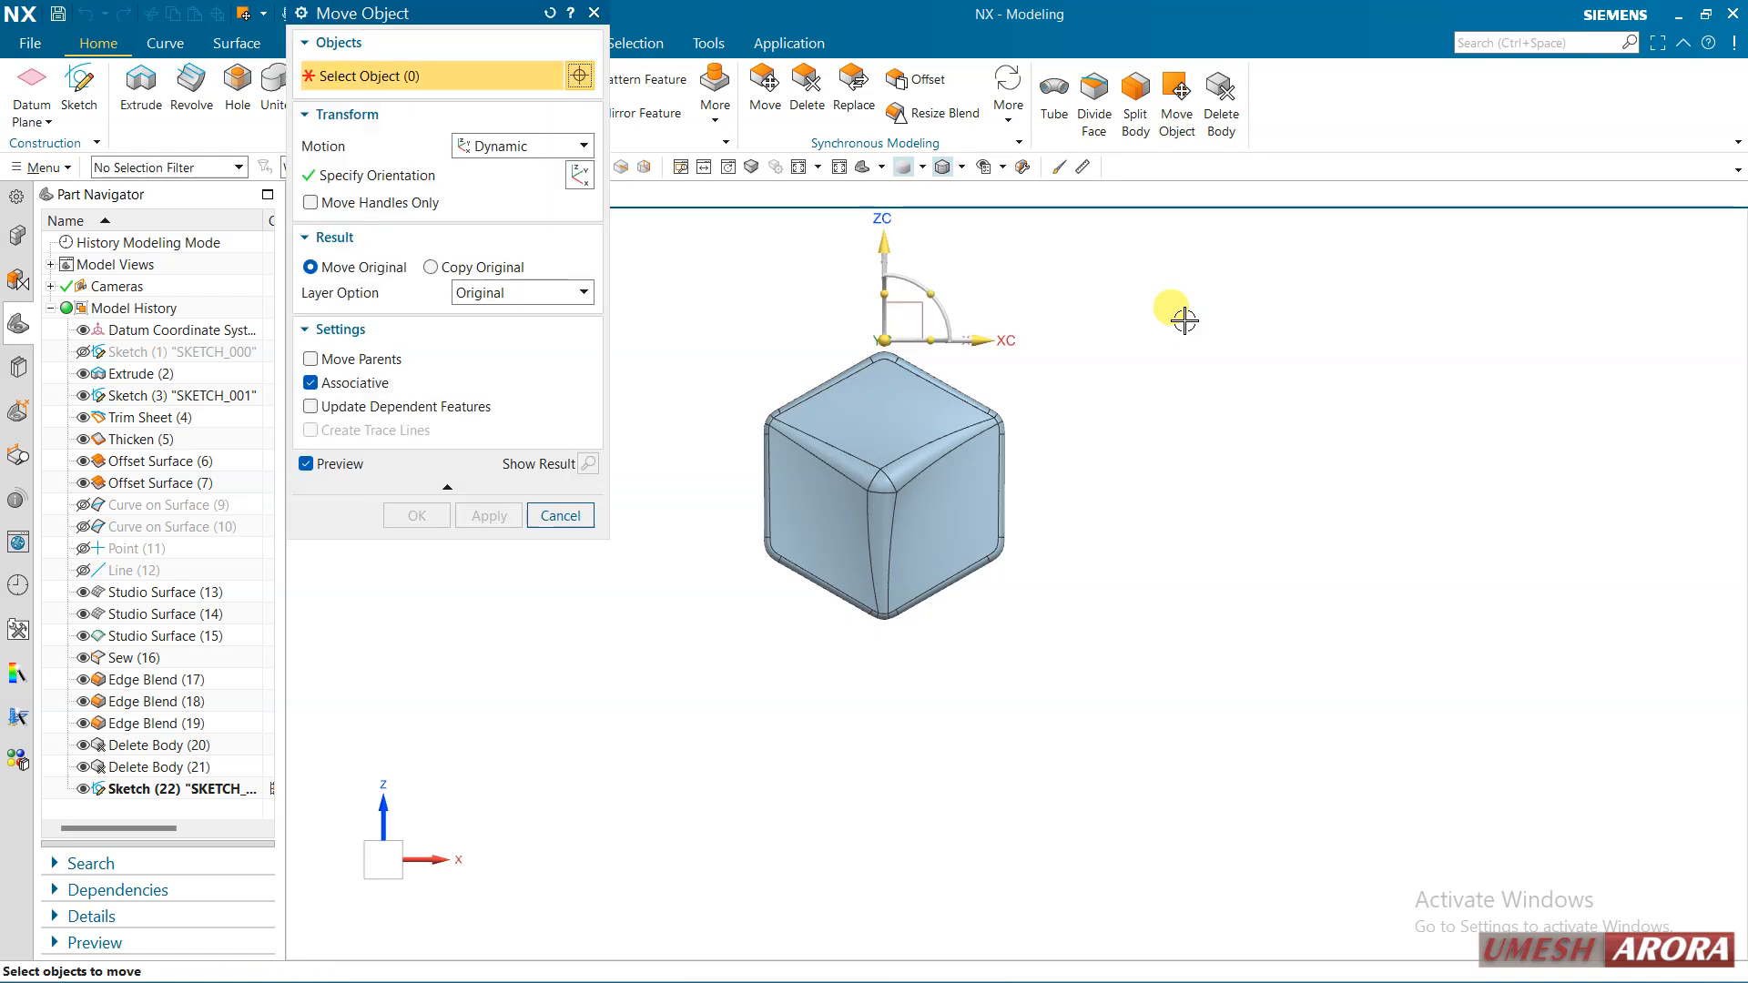
{"action": "left_click", "coordinate": [217, 171]}
{"action": "left_click", "coordinate": [127, 596]}
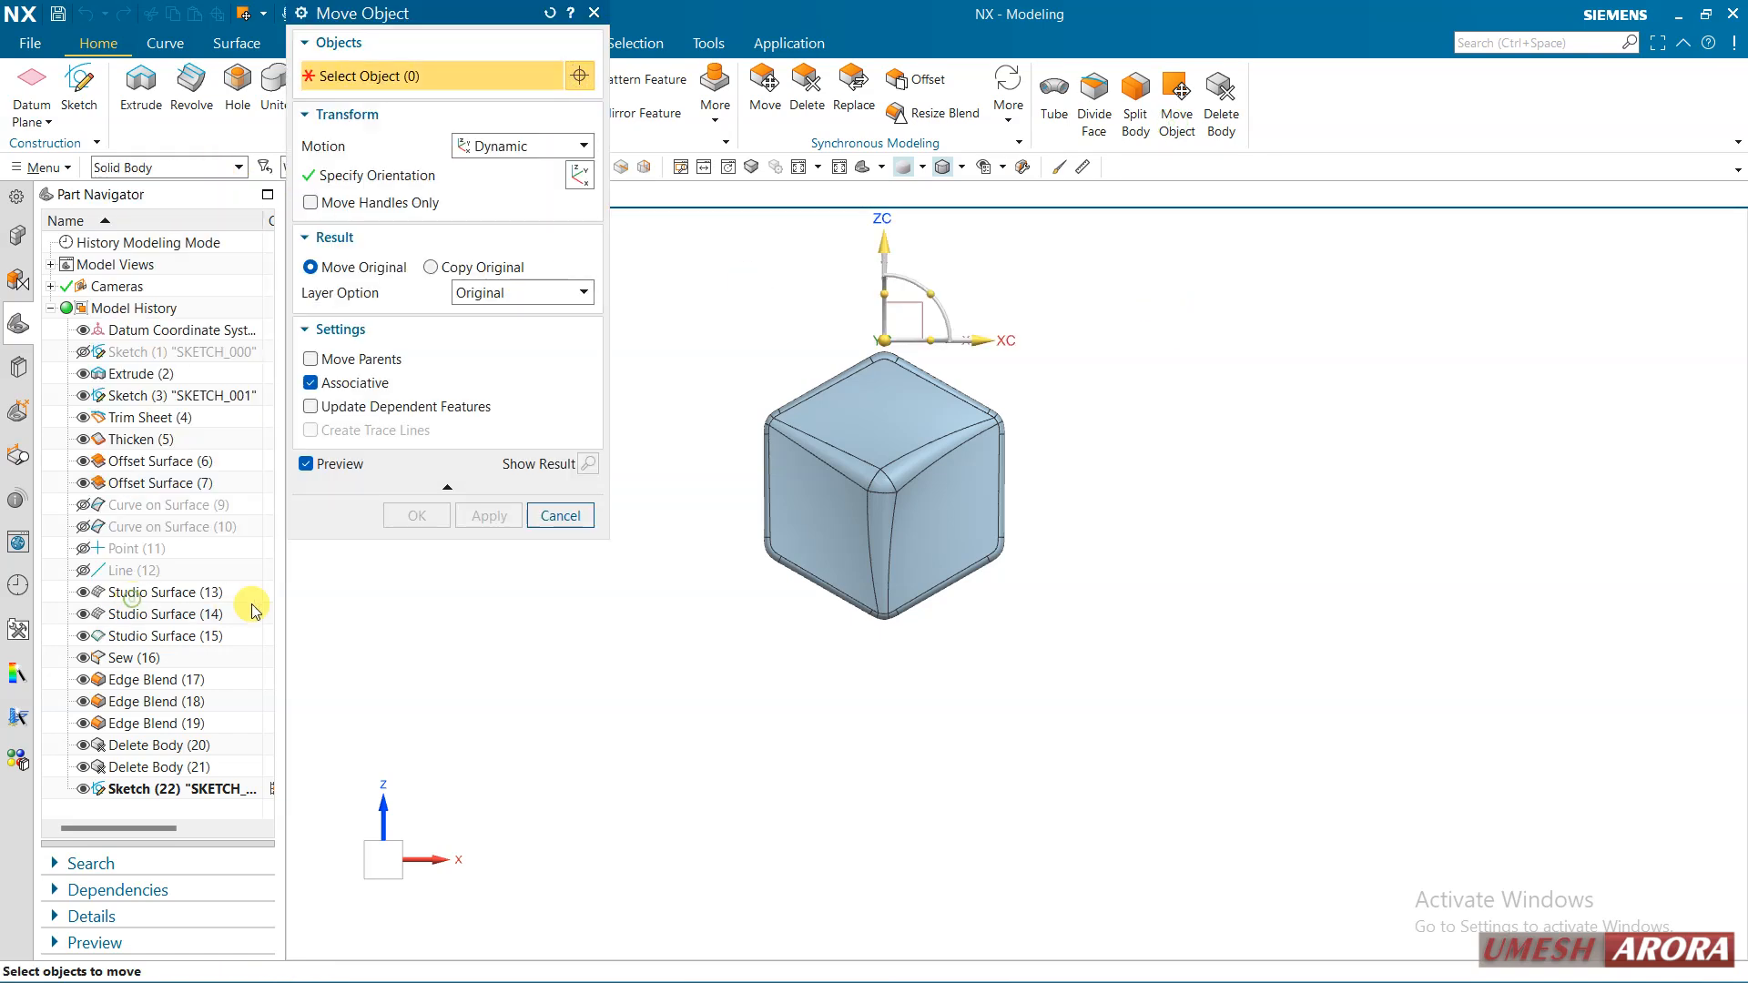
{"action": "left_click", "coordinate": [433, 266]}
{"action": "left_click", "coordinate": [807, 450]}
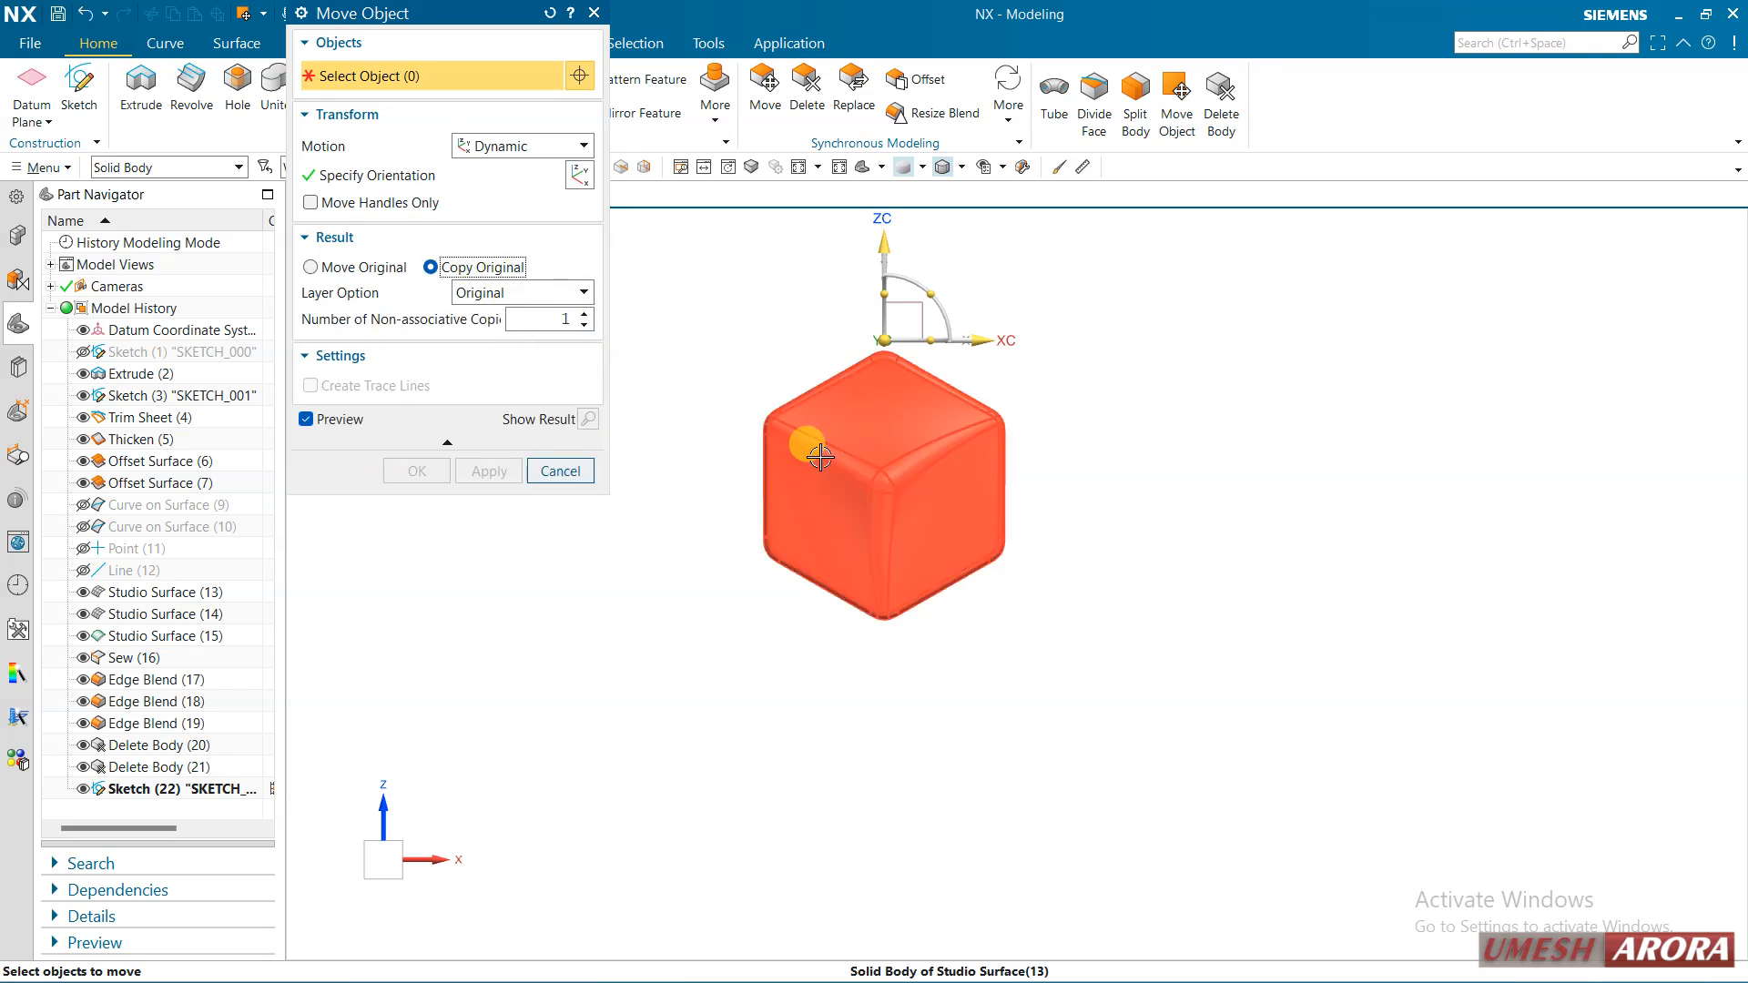
Set the copy's motion to Distance along the downward Z direction
{"action": "left_click", "coordinate": [510, 146]}
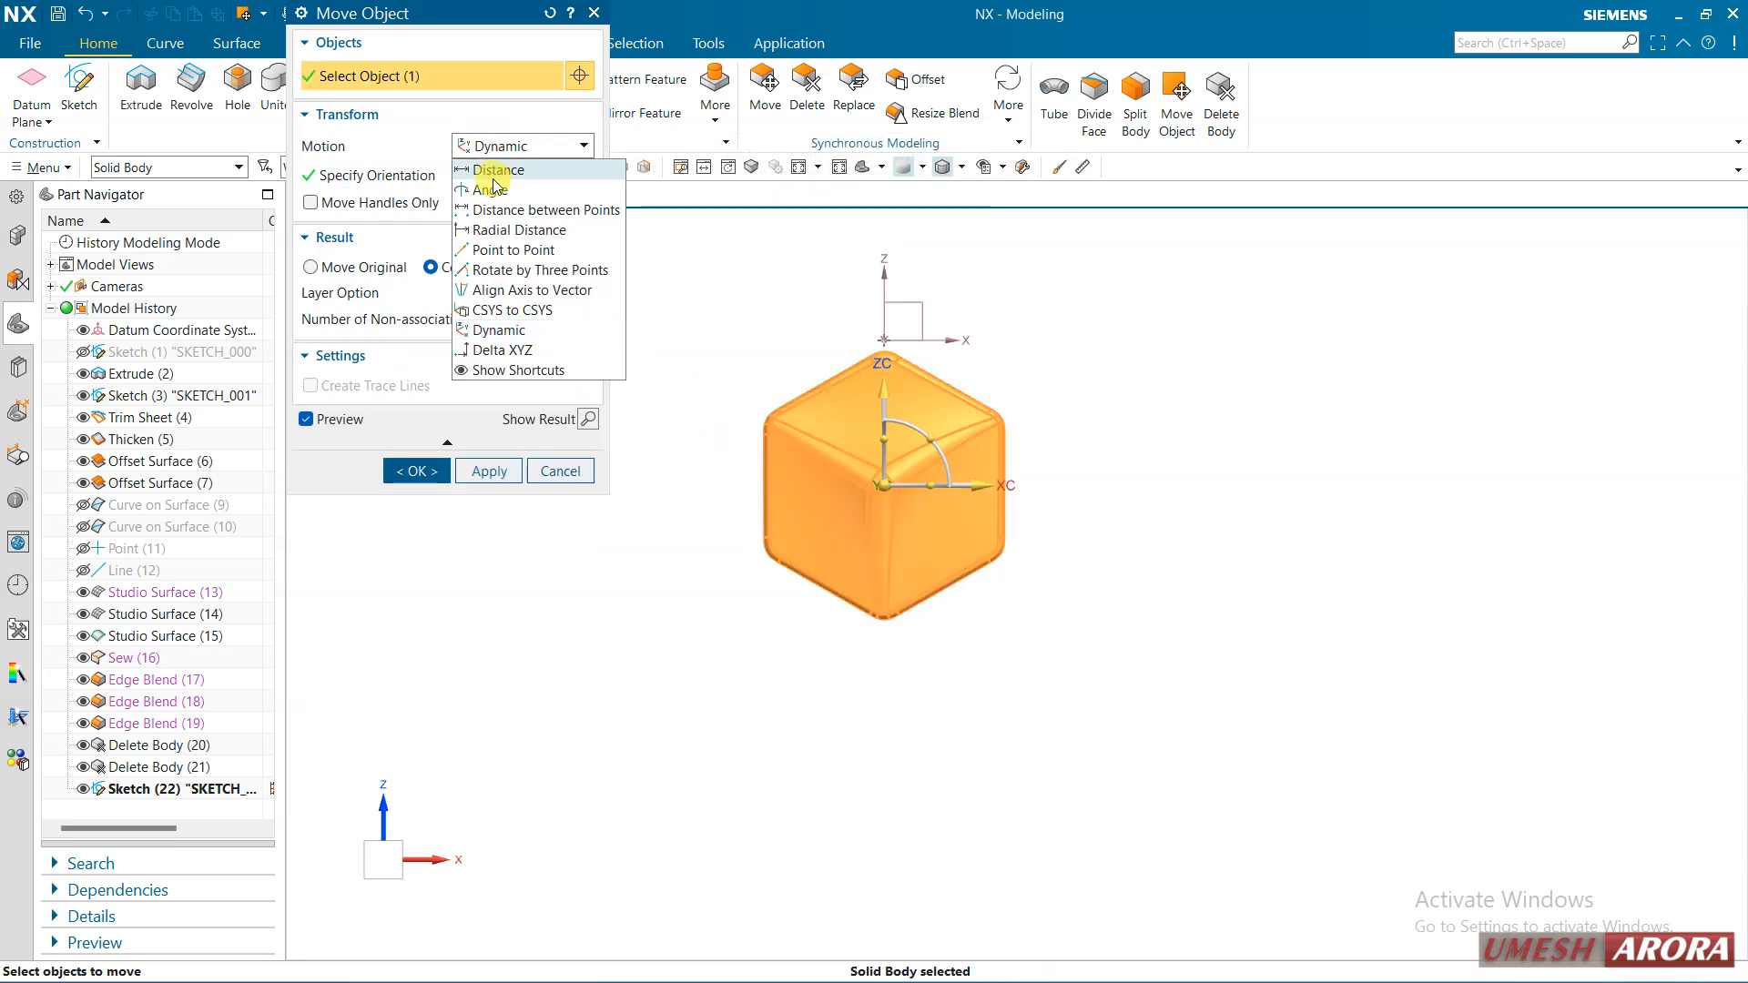
{"action": "left_click", "coordinate": [498, 170]}
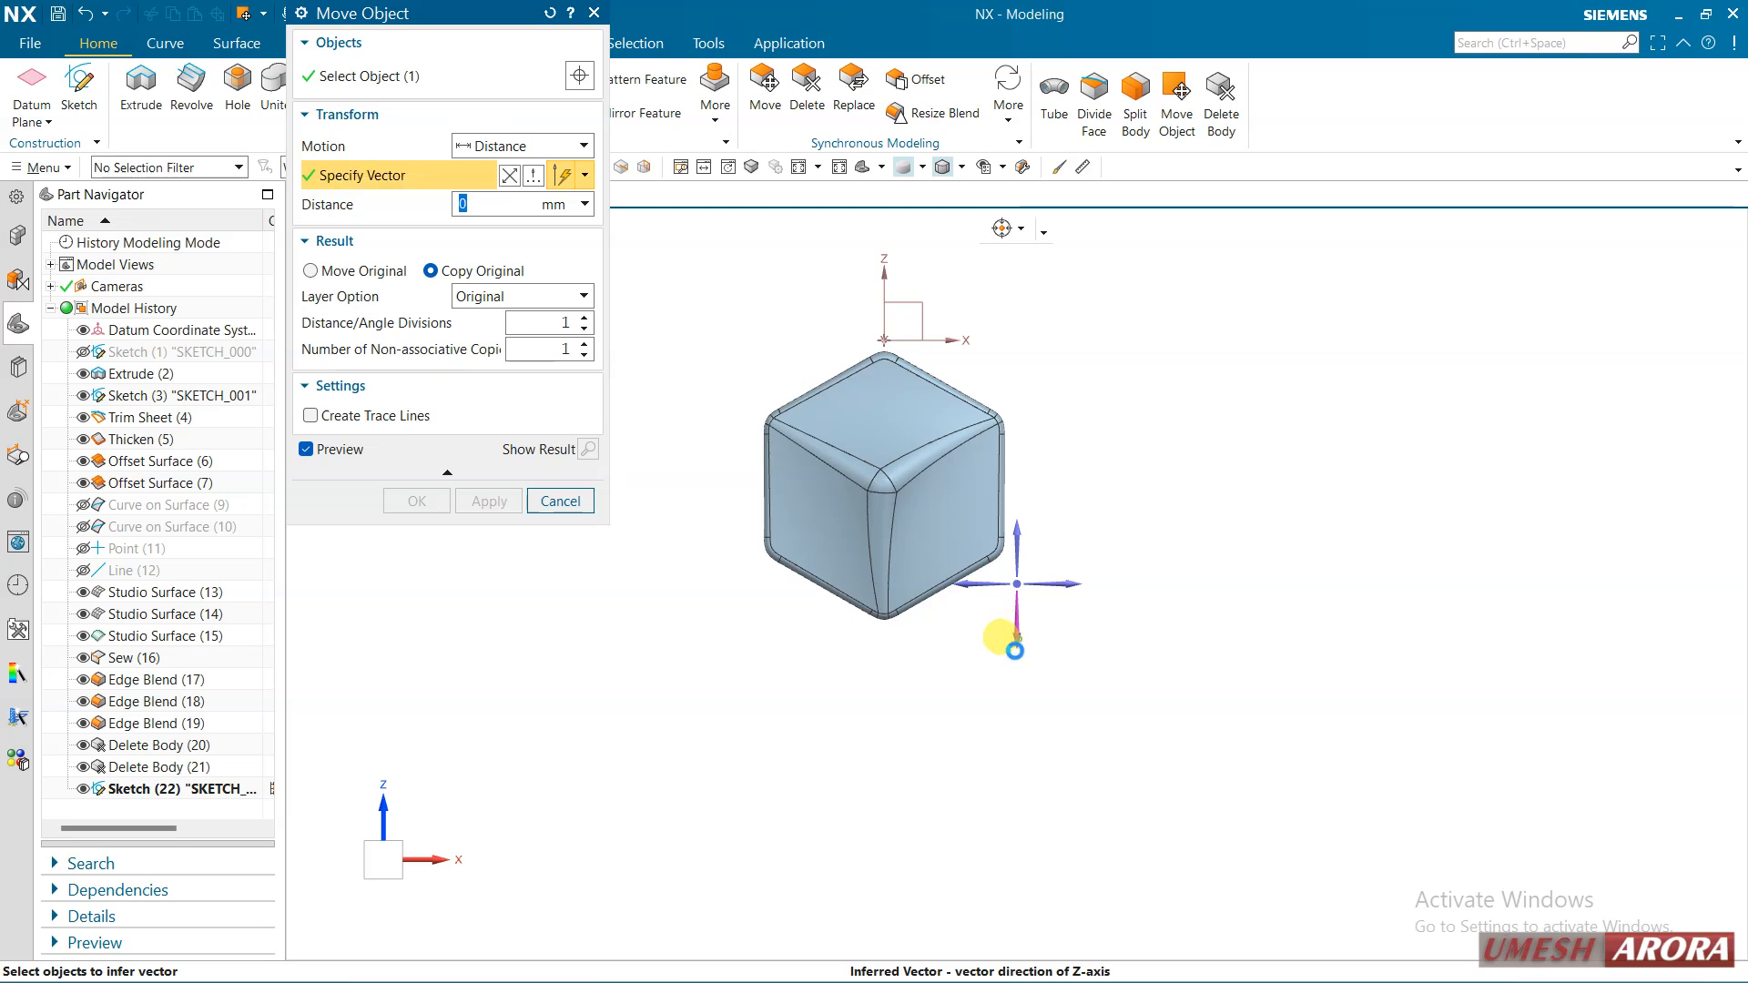
{"action": "left_click", "coordinate": [994, 634]}
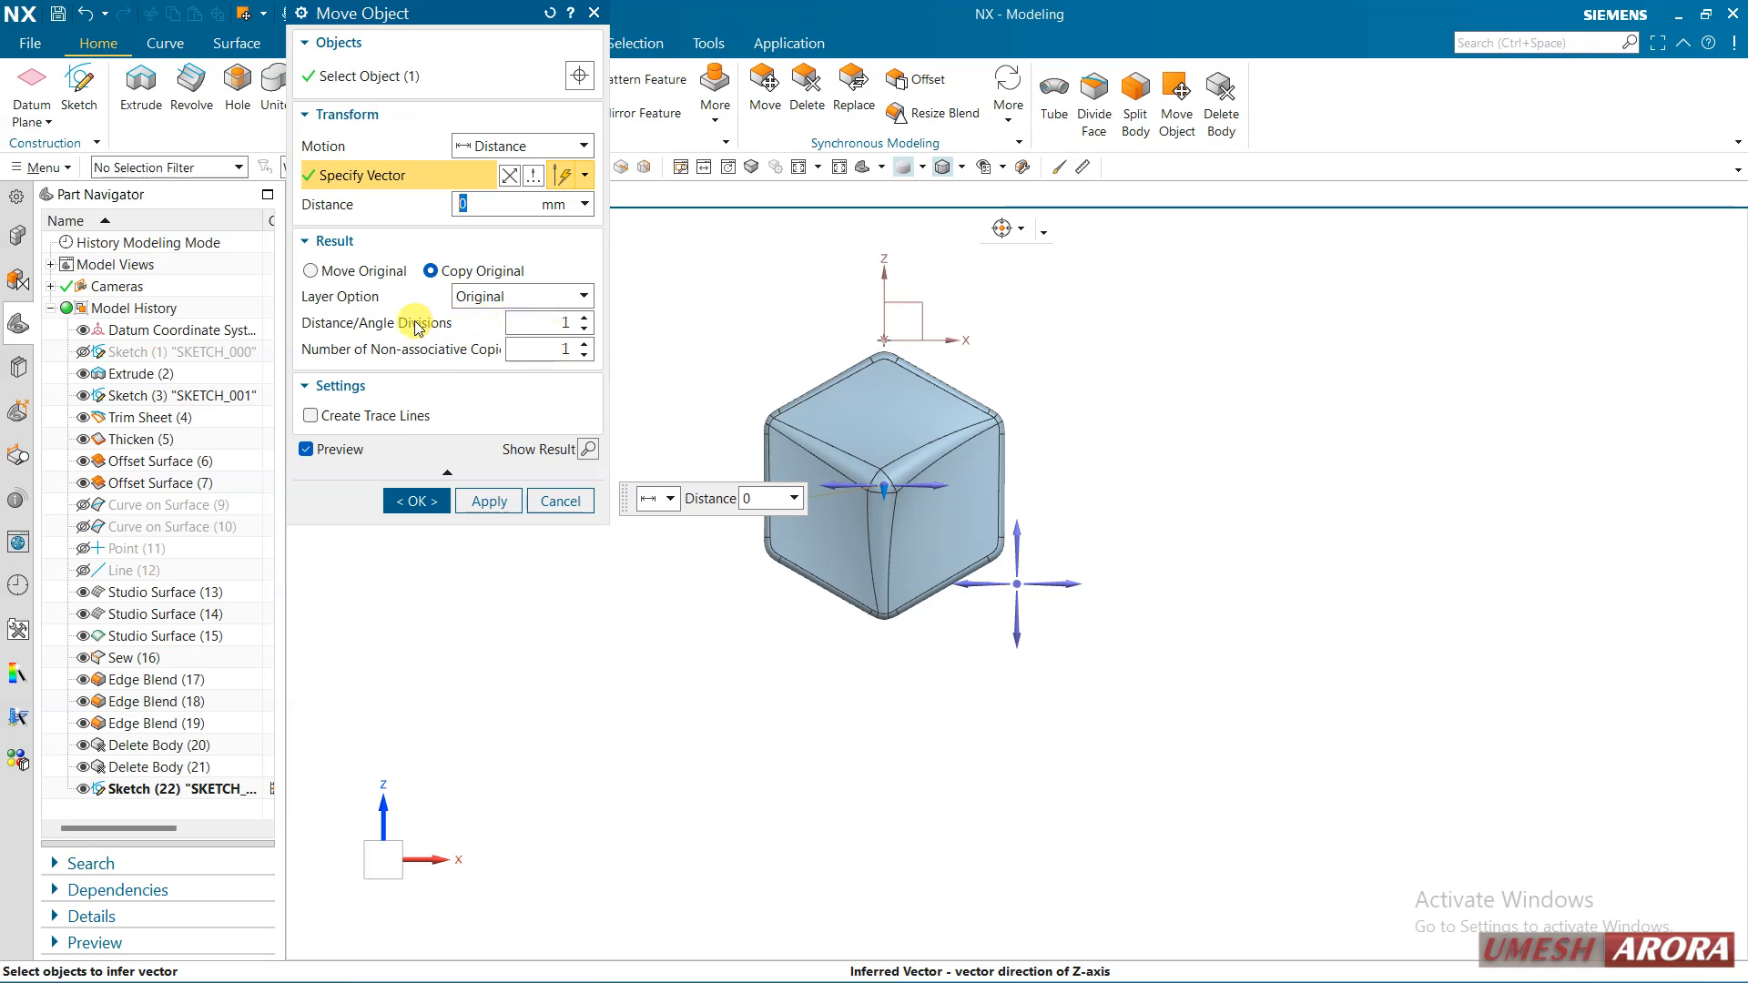
Set the distance/angle divisions to 6 and paste the copied length, 14.172 mm, as the move distance
{"action": "left_click", "coordinate": [585, 317]}
{"action": "left_click", "coordinate": [586, 317]}
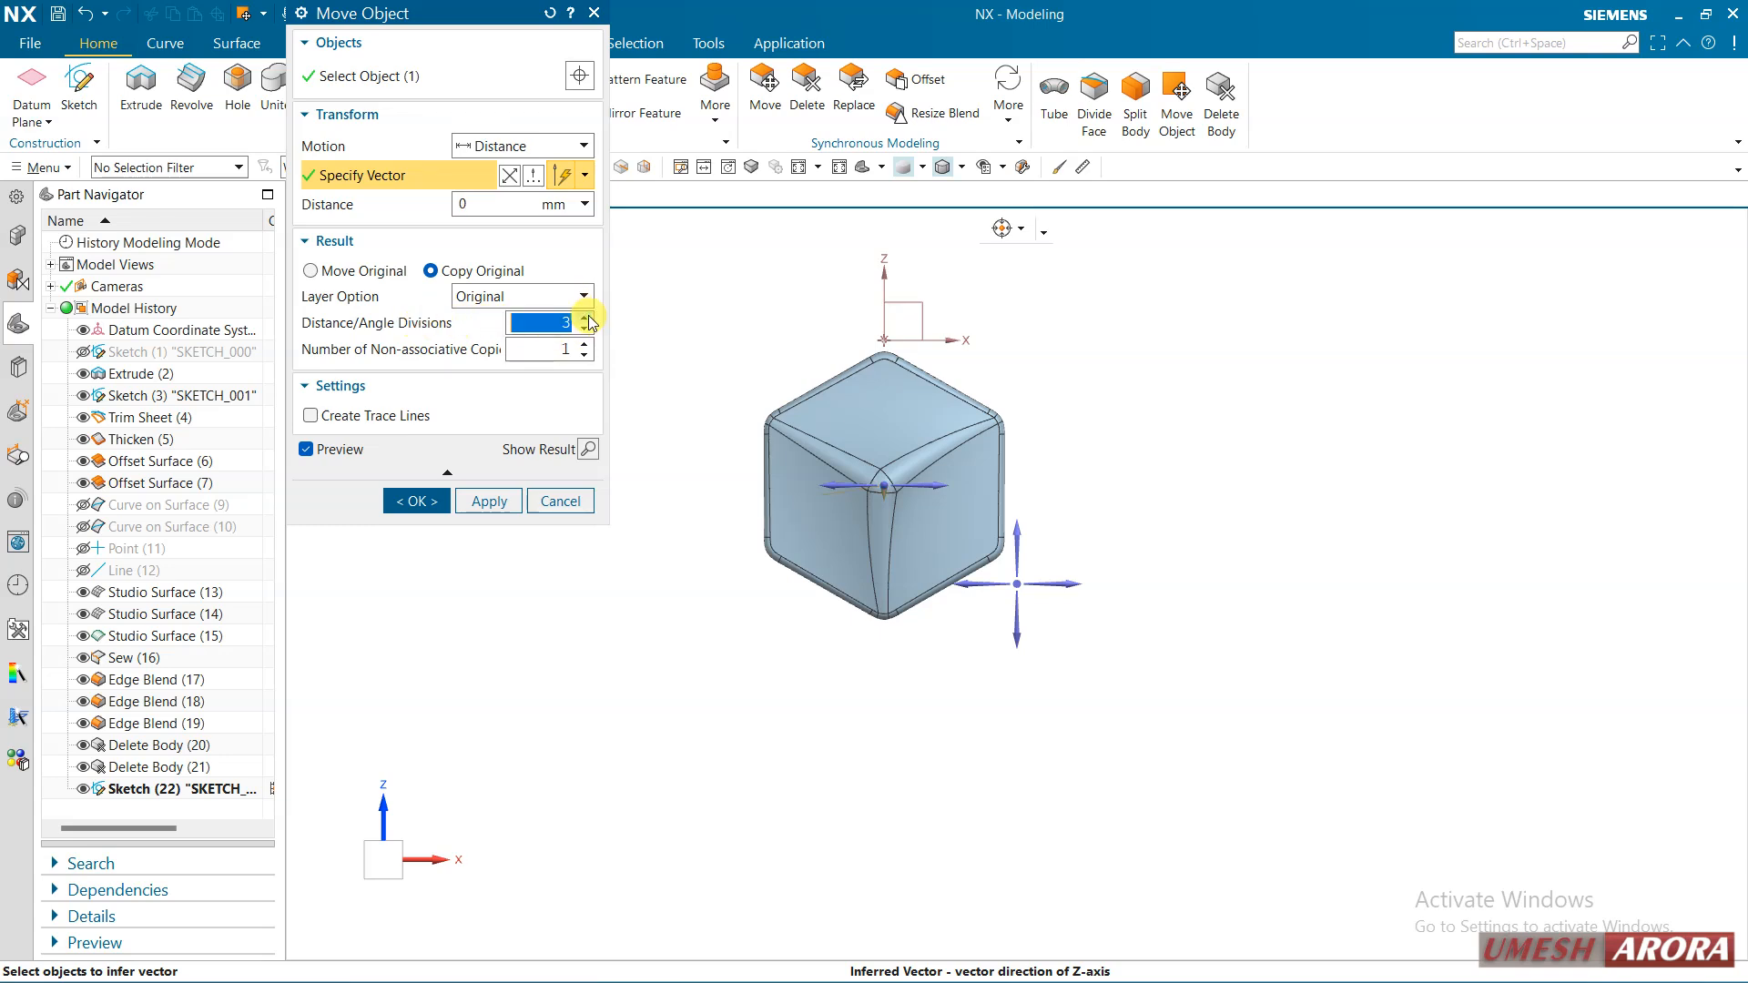
{"action": "right_click", "coordinate": [475, 200]}
{"action": "left_click", "coordinate": [527, 288]}
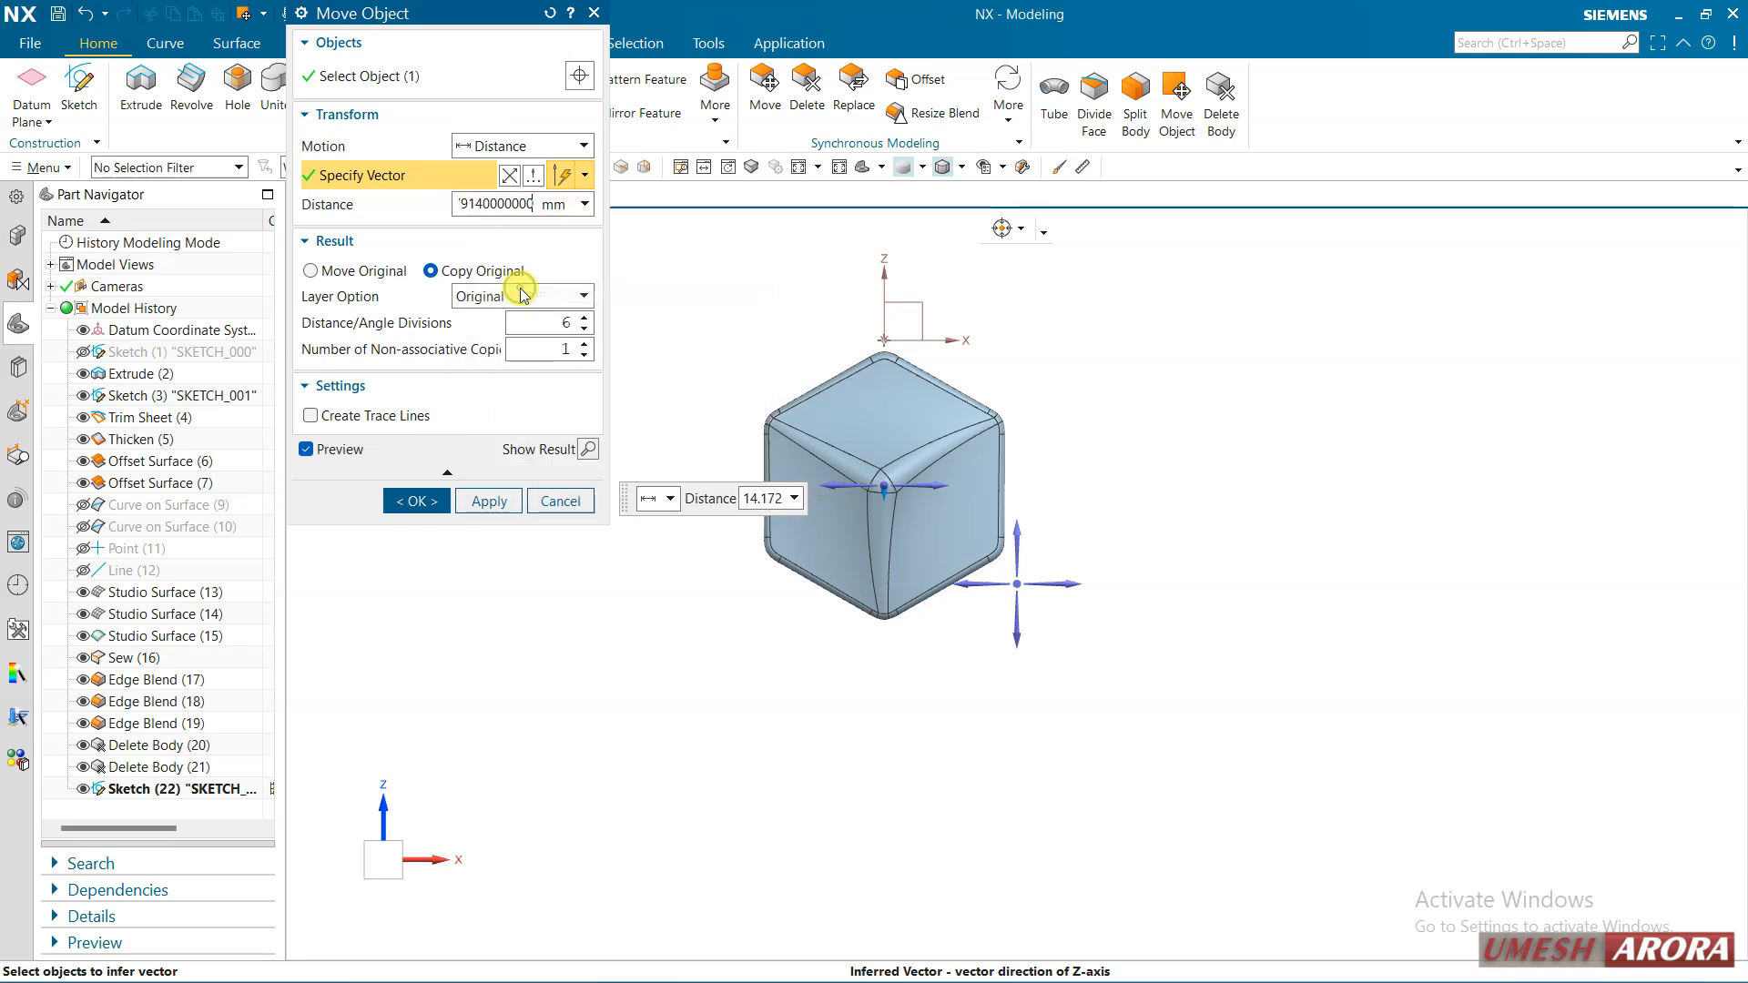
Show the result of the cell copy, revert it to the preview, and inspect the preview from an angle
{"action": "left_click", "coordinate": [587, 449]}
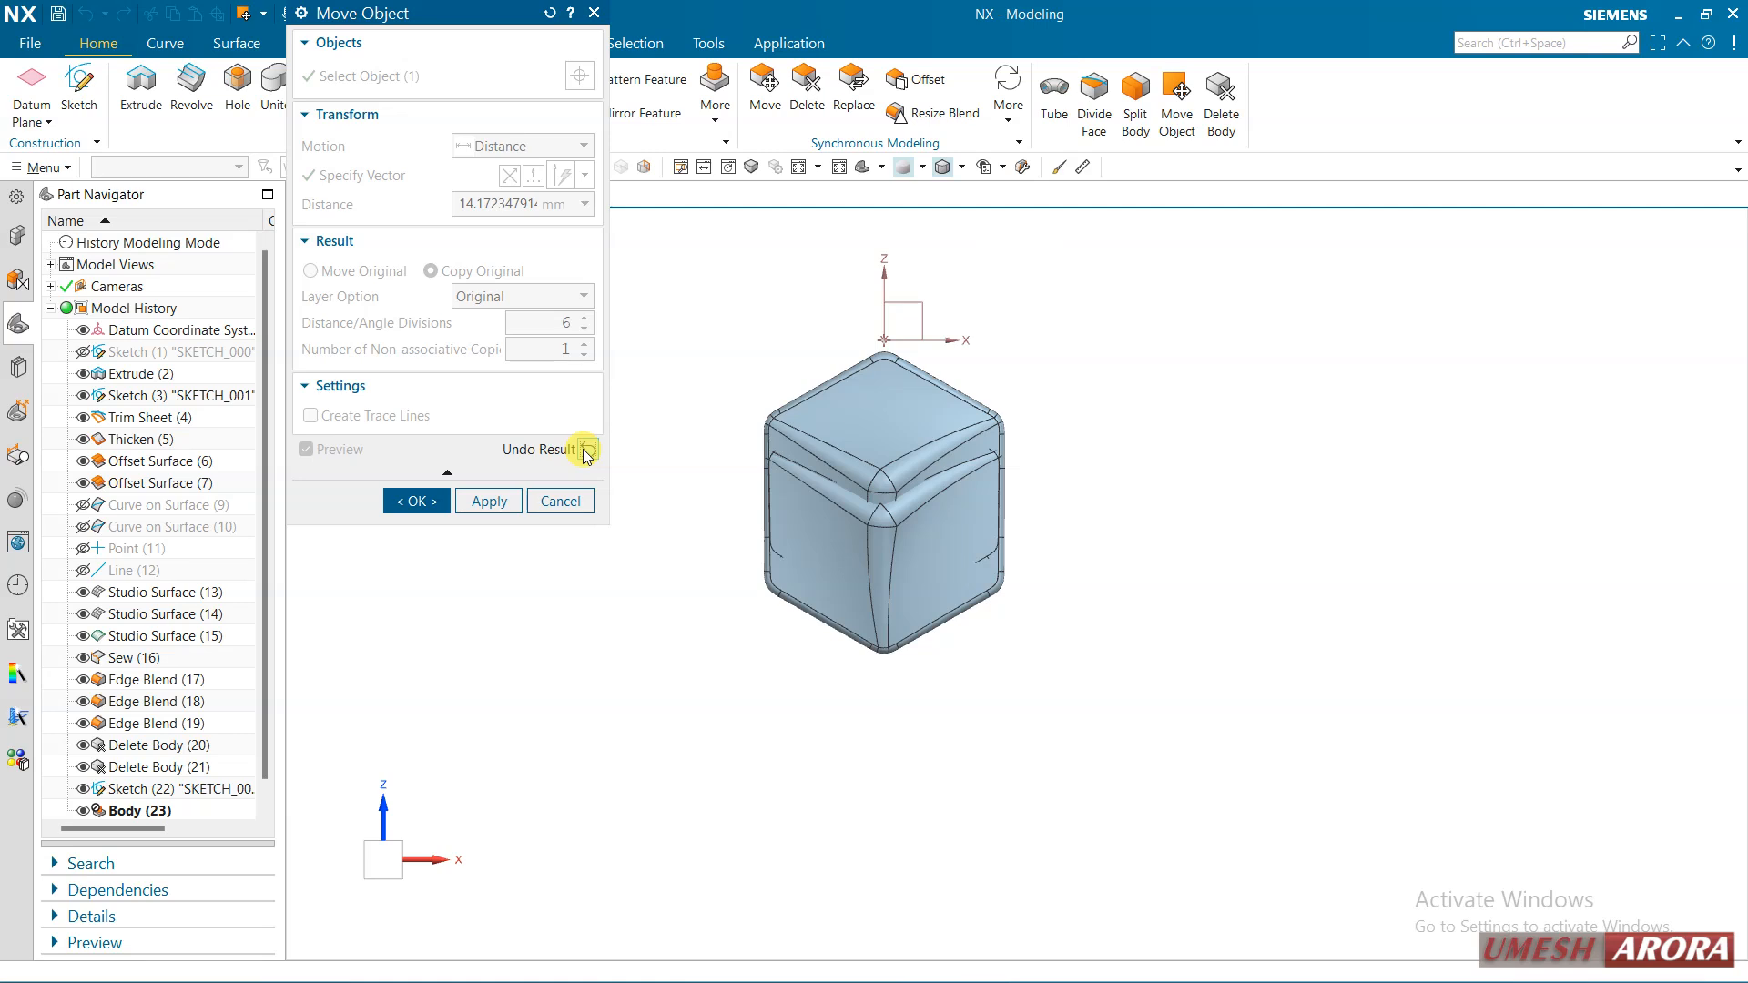
{"action": "left_click", "coordinate": [587, 450]}
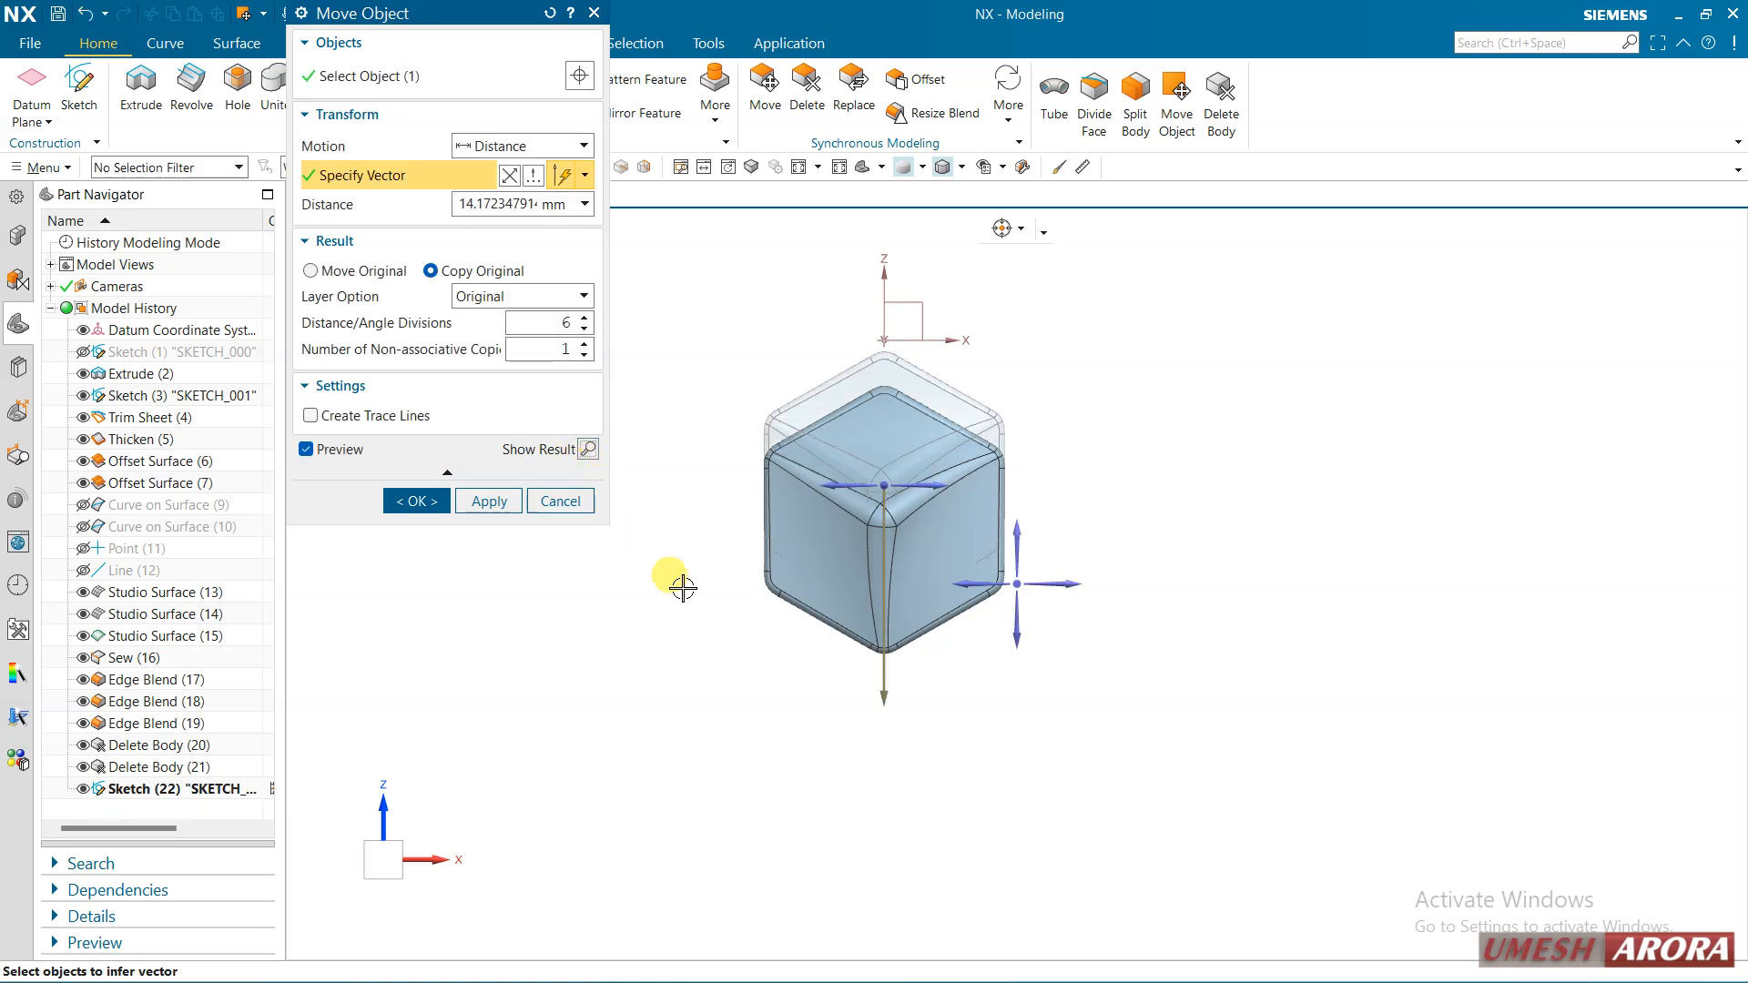
{"action": "middle_click_drag", "start_coordinate": [1143, 500], "coordinate": [984, 499]}
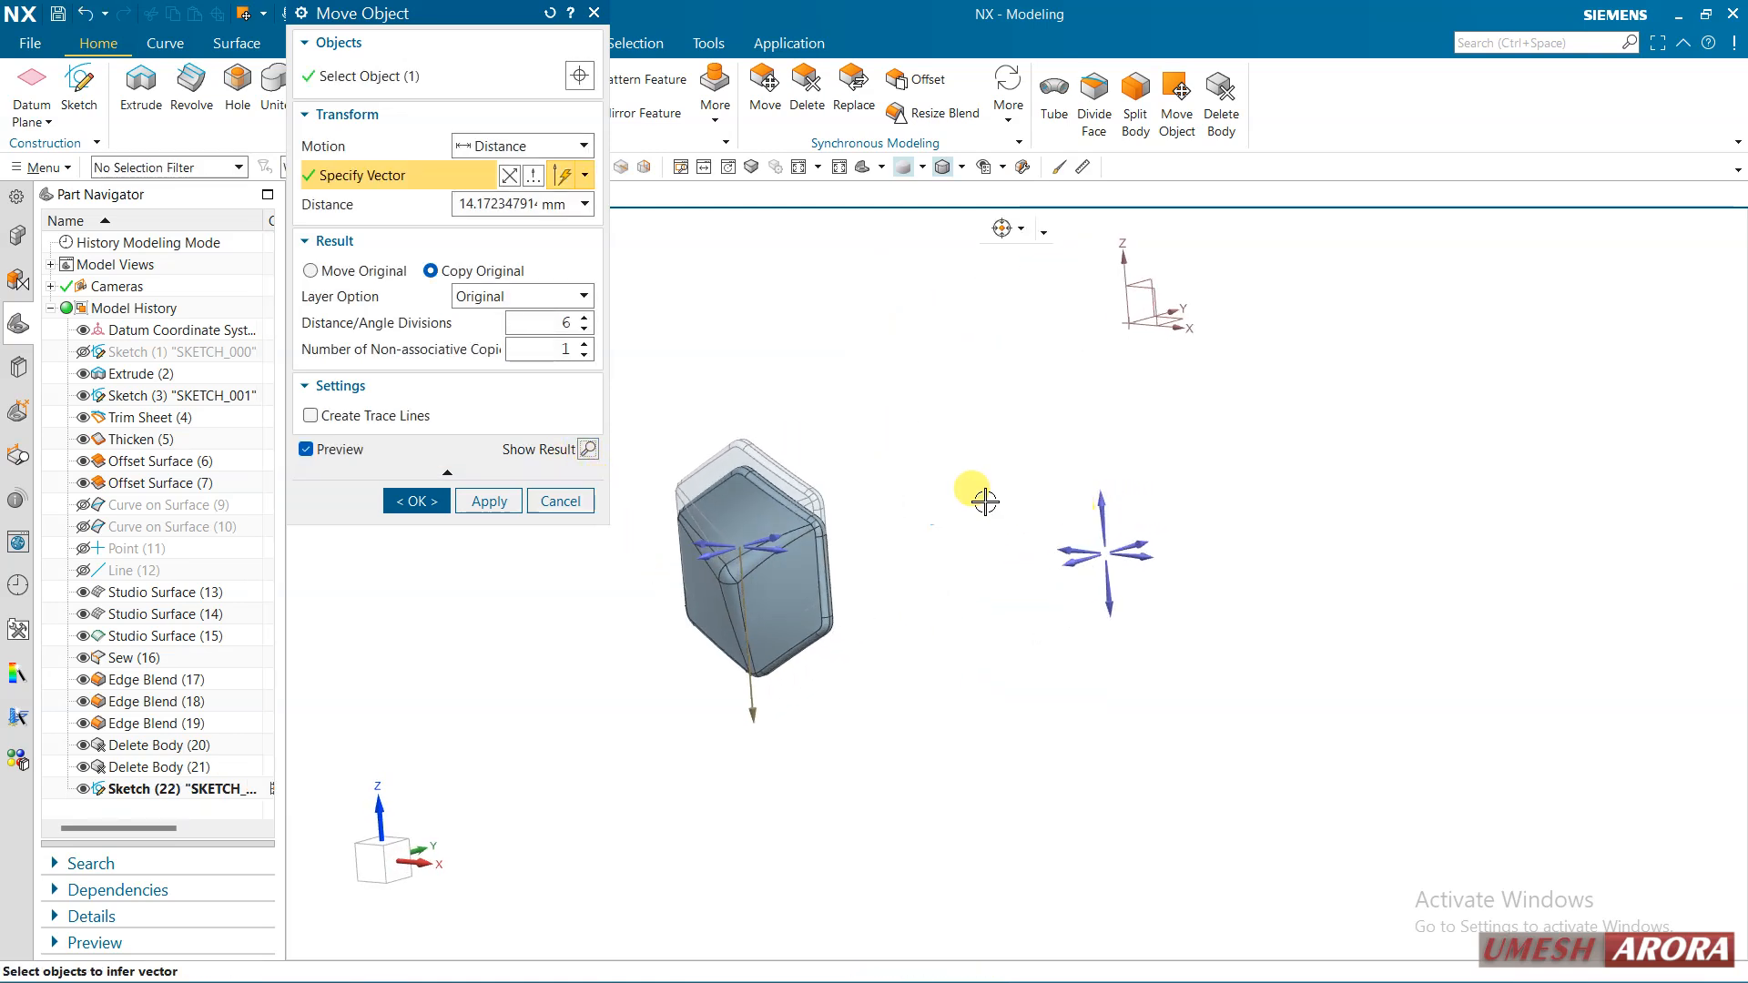
Set the distance divisions to 1 and the non-associative copies to 6, and apply the downward copy of the cell
{"action": "key", "text": "F8"}
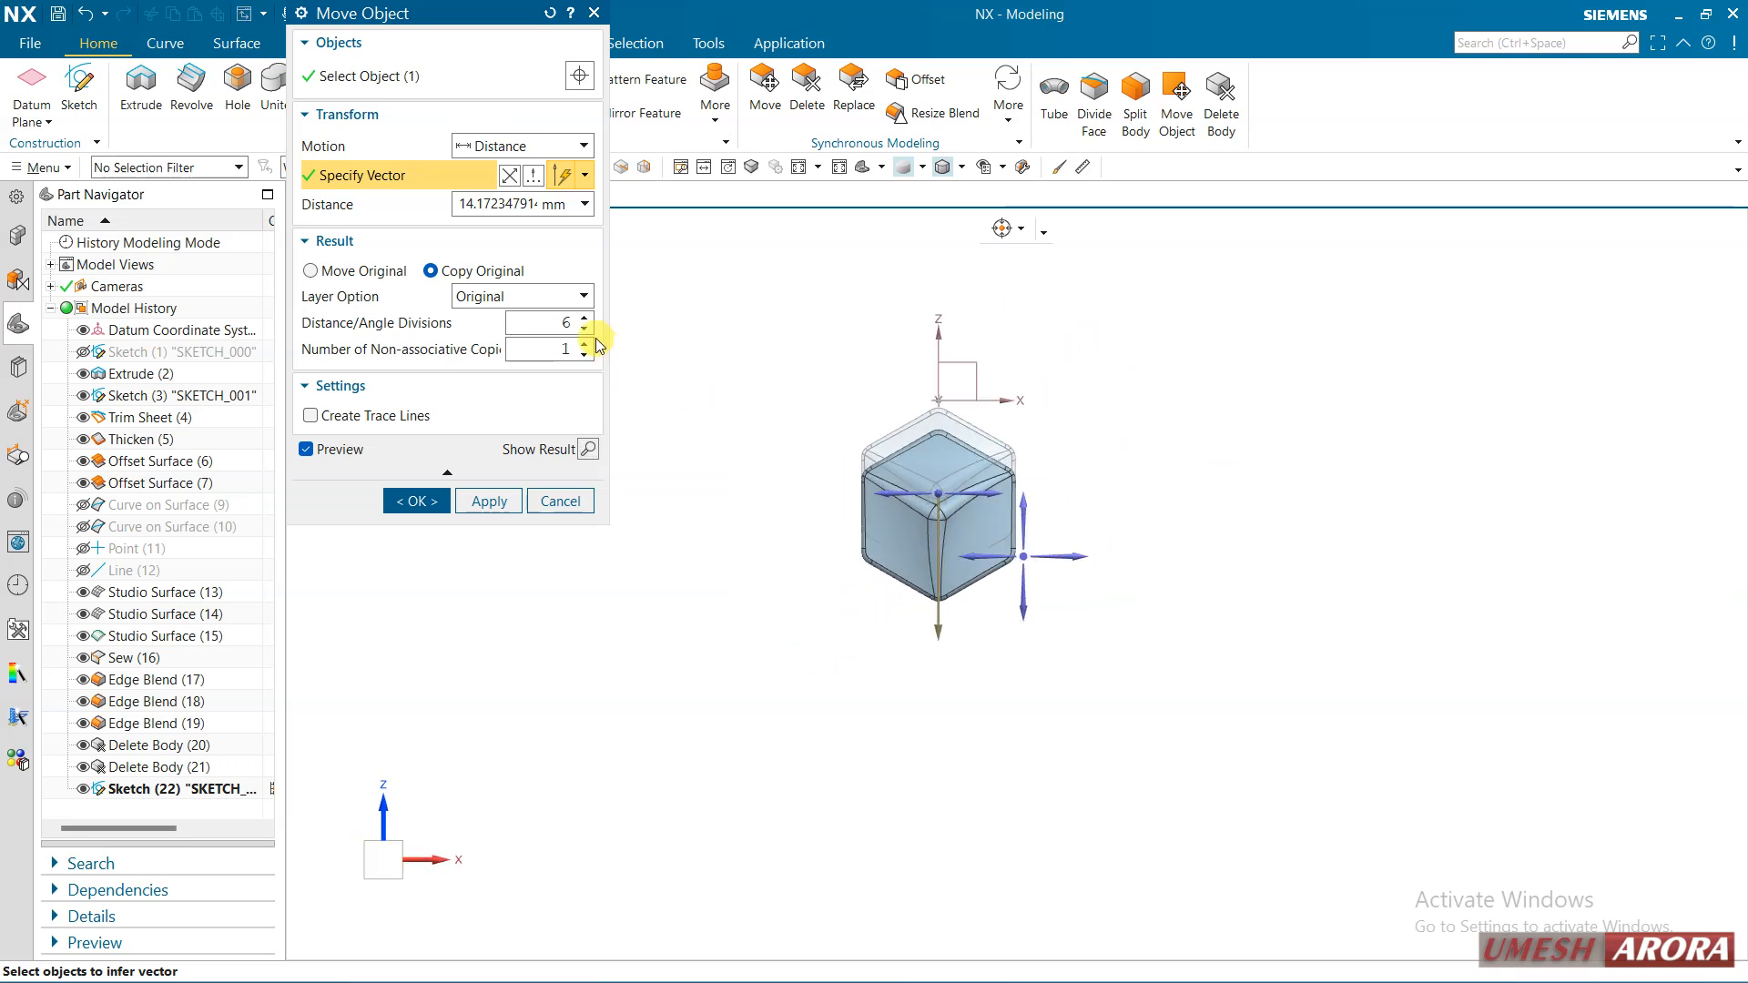
{"action": "left_click", "coordinate": [583, 329]}
{"action": "left_click", "coordinate": [583, 328]}
{"action": "left_click", "coordinate": [583, 328]}
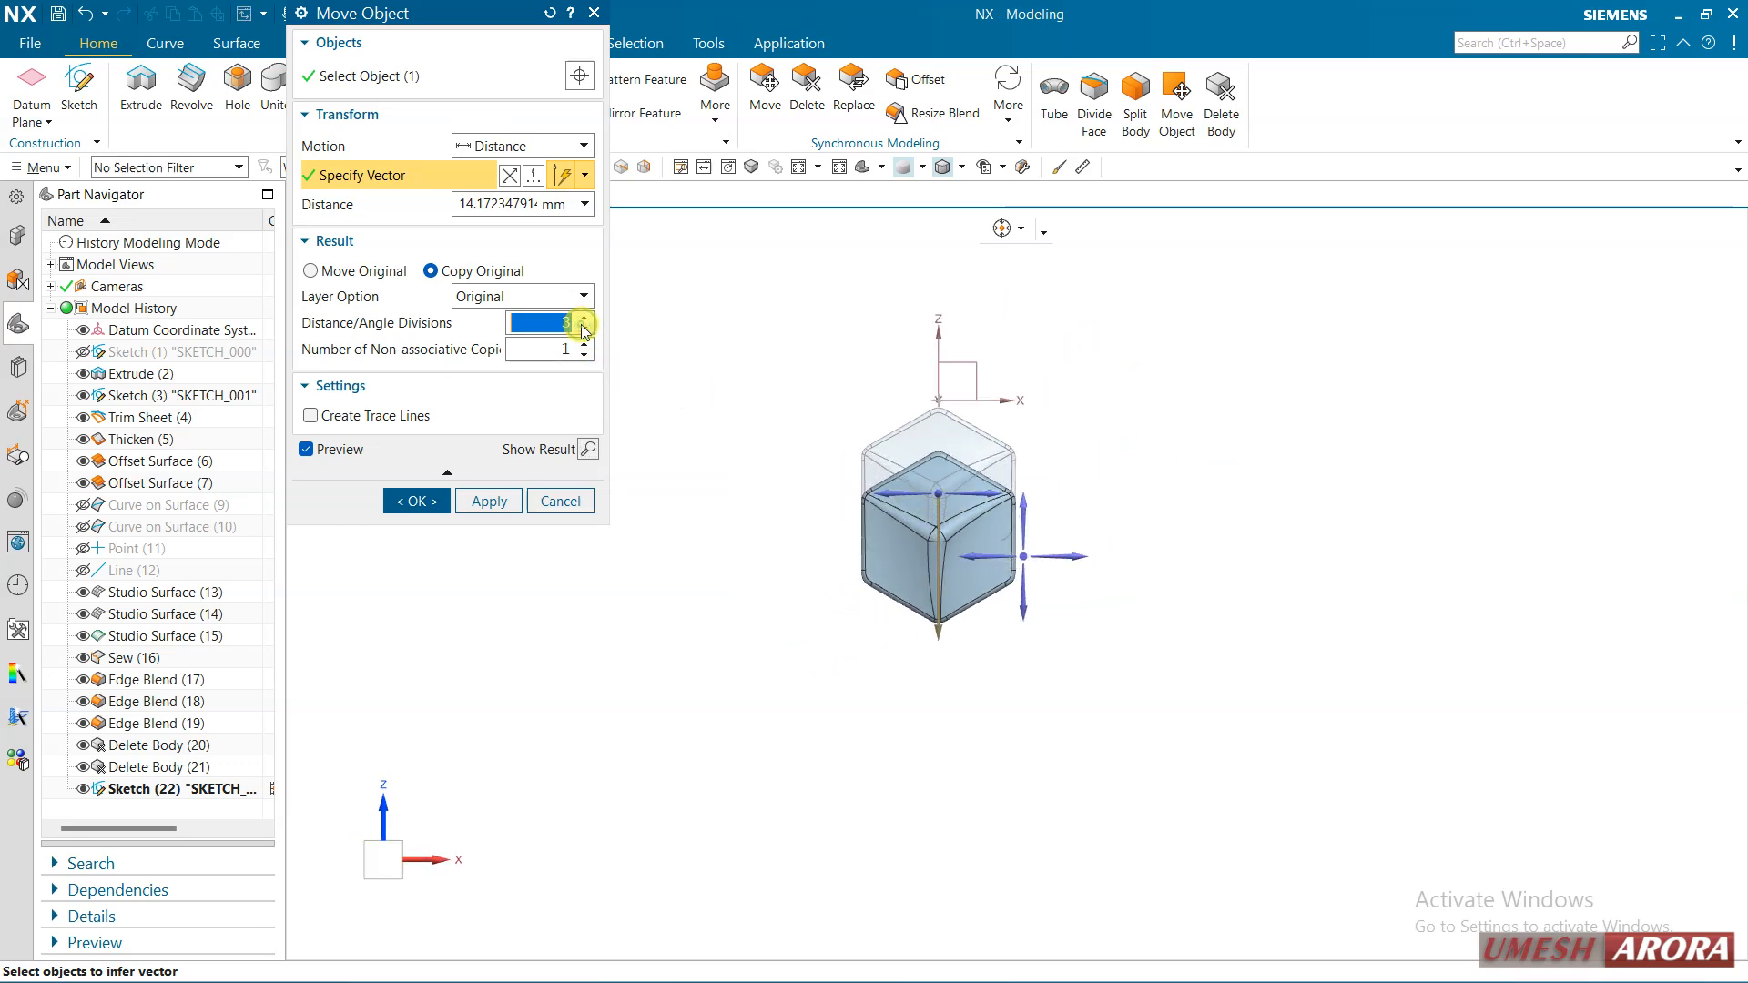
{"action": "left_click", "coordinate": [583, 328]}
{"action": "left_click", "coordinate": [583, 329]}
{"action": "left_click", "coordinate": [585, 345]}
{"action": "left_click", "coordinate": [585, 345]}
{"action": "left_click", "coordinate": [585, 345]}
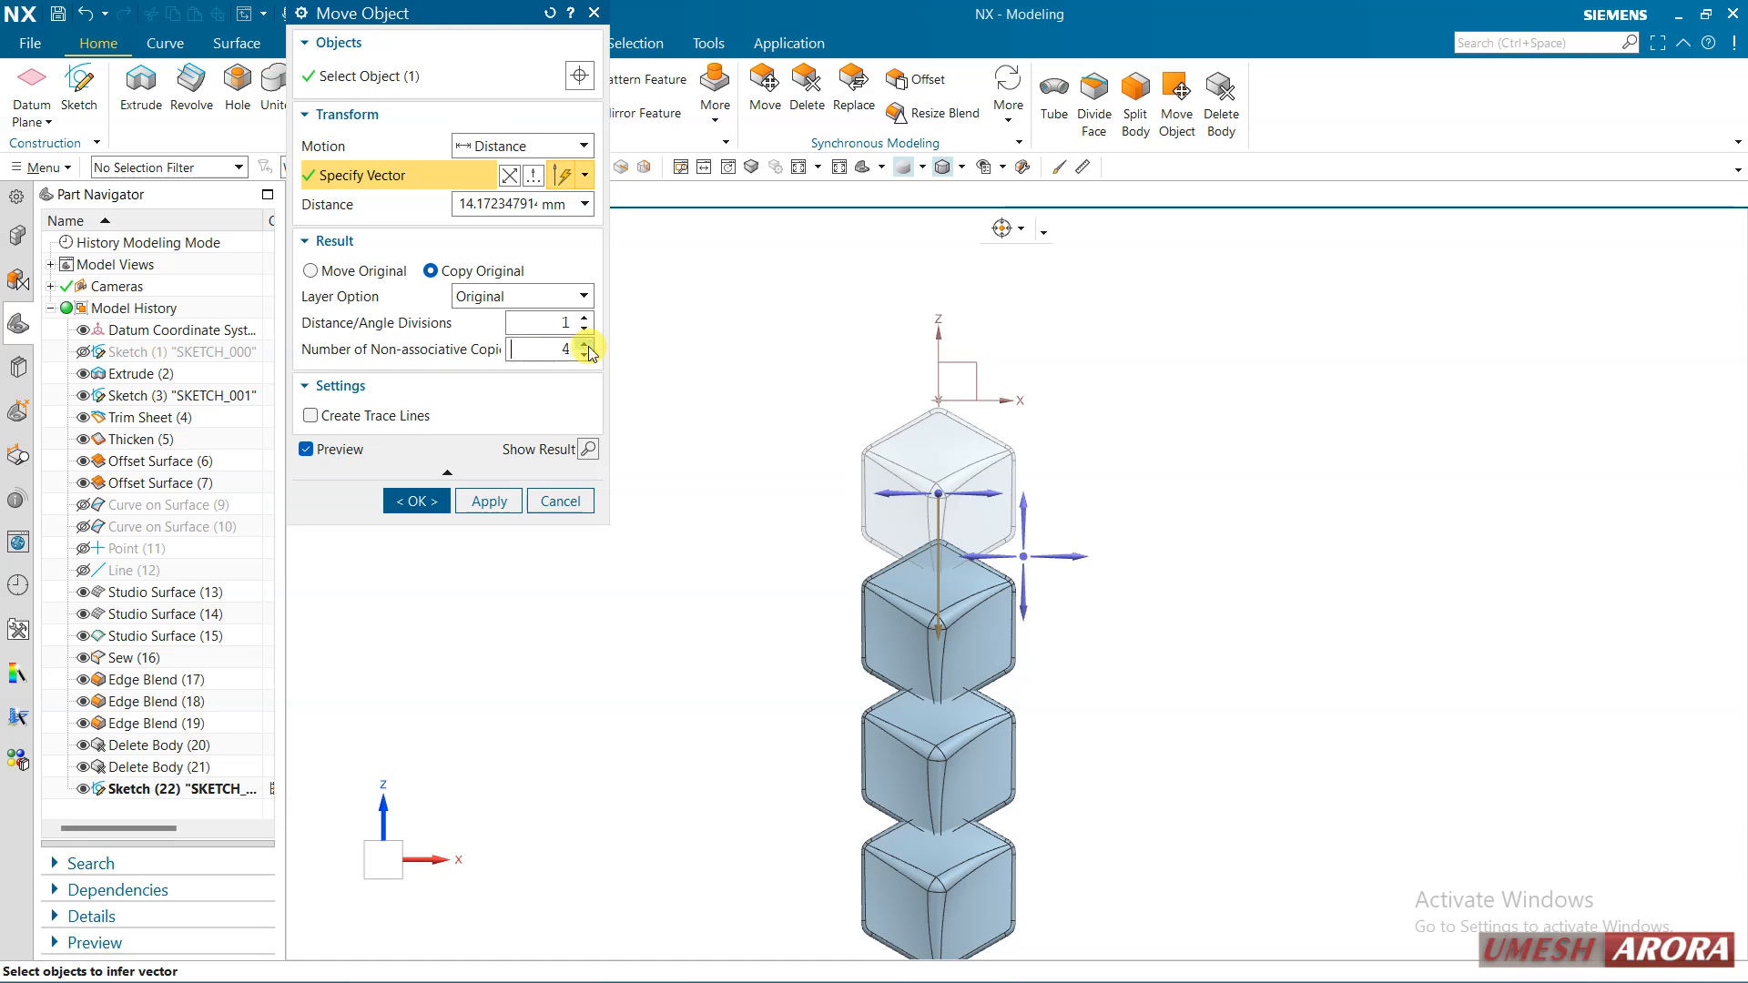
{"action": "scroll", "coordinate": [833, 414], "scroll_direction": "down", "scroll_amount": 3}
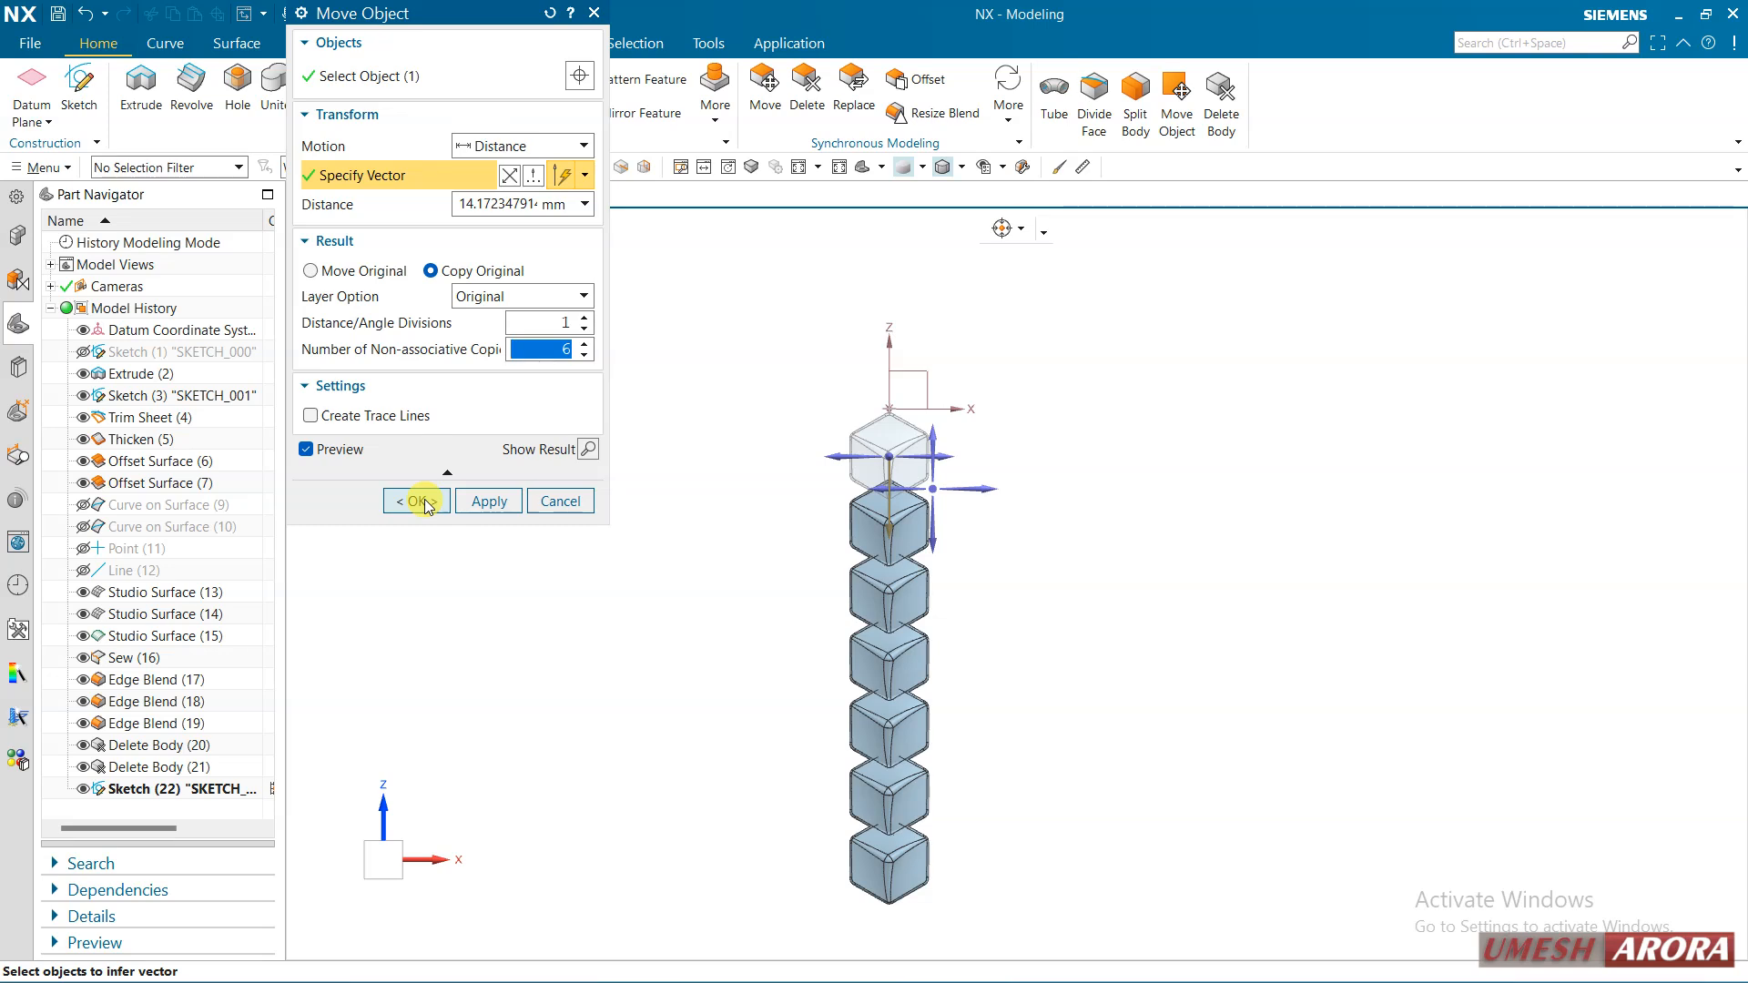
{"action": "left_click", "coordinate": [488, 503]}
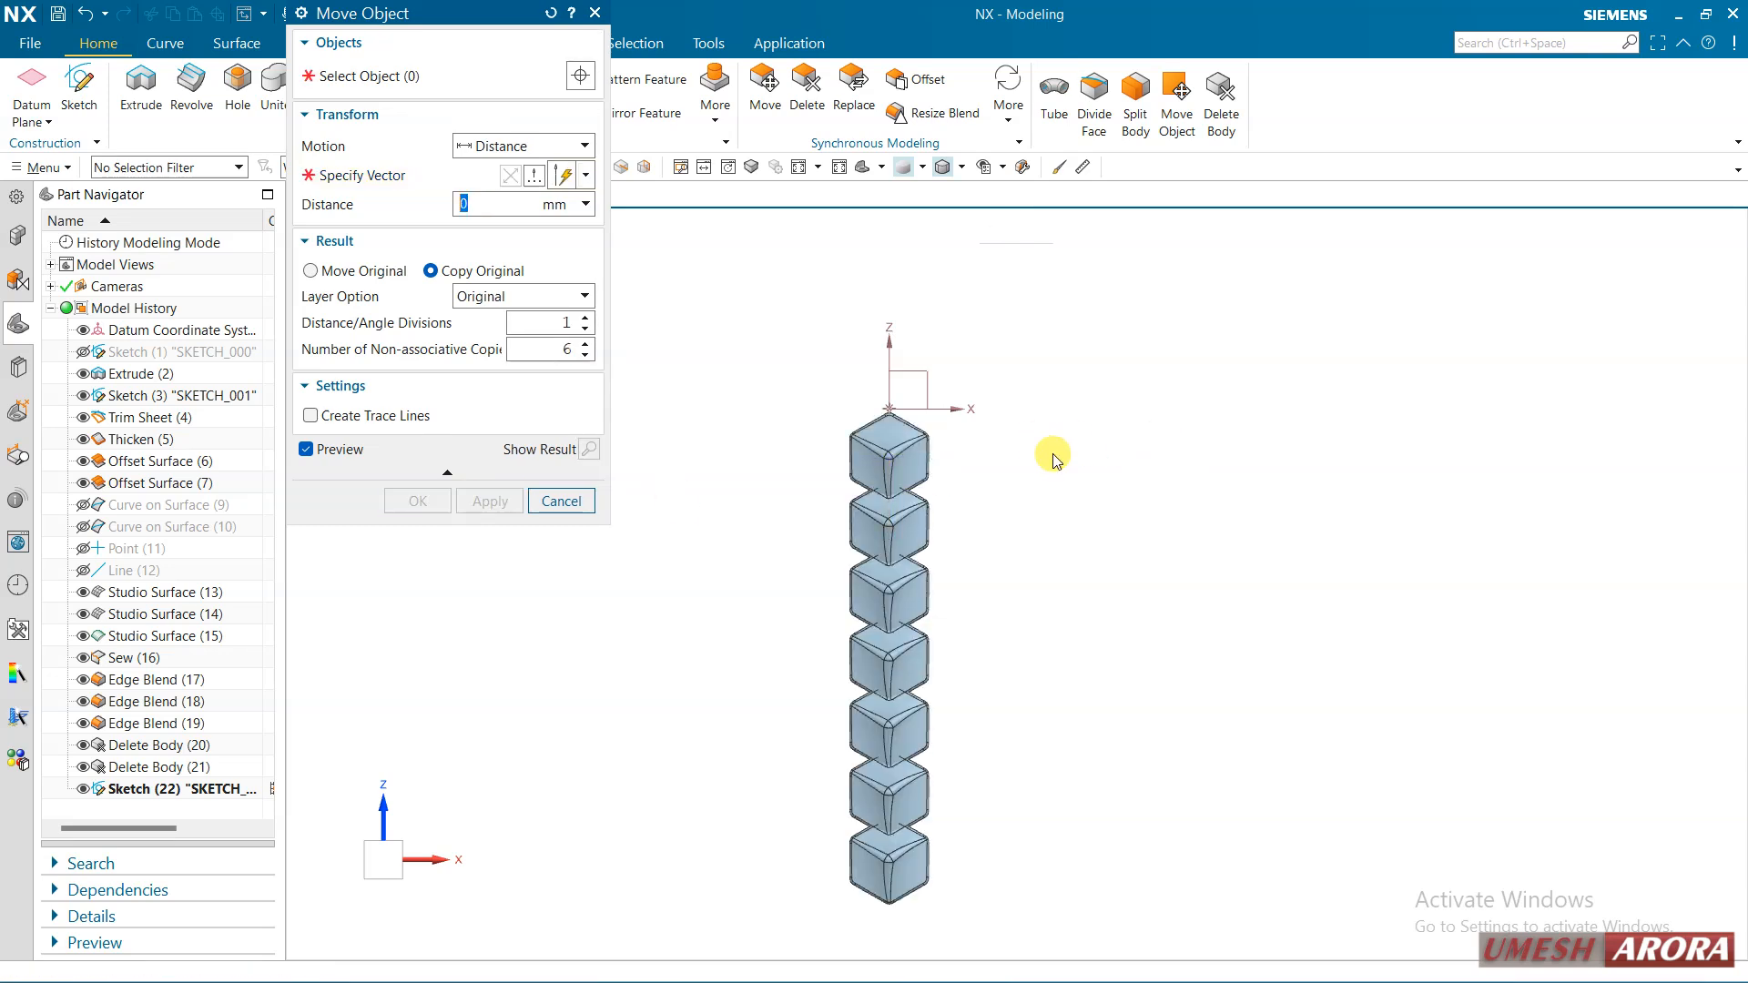
Select the second, fourth and sixth cells from the top of the column as the objects to move
{"action": "middle_click_drag", "start_coordinate": [1038, 461], "coordinate": [974, 390], "text": "shift"}
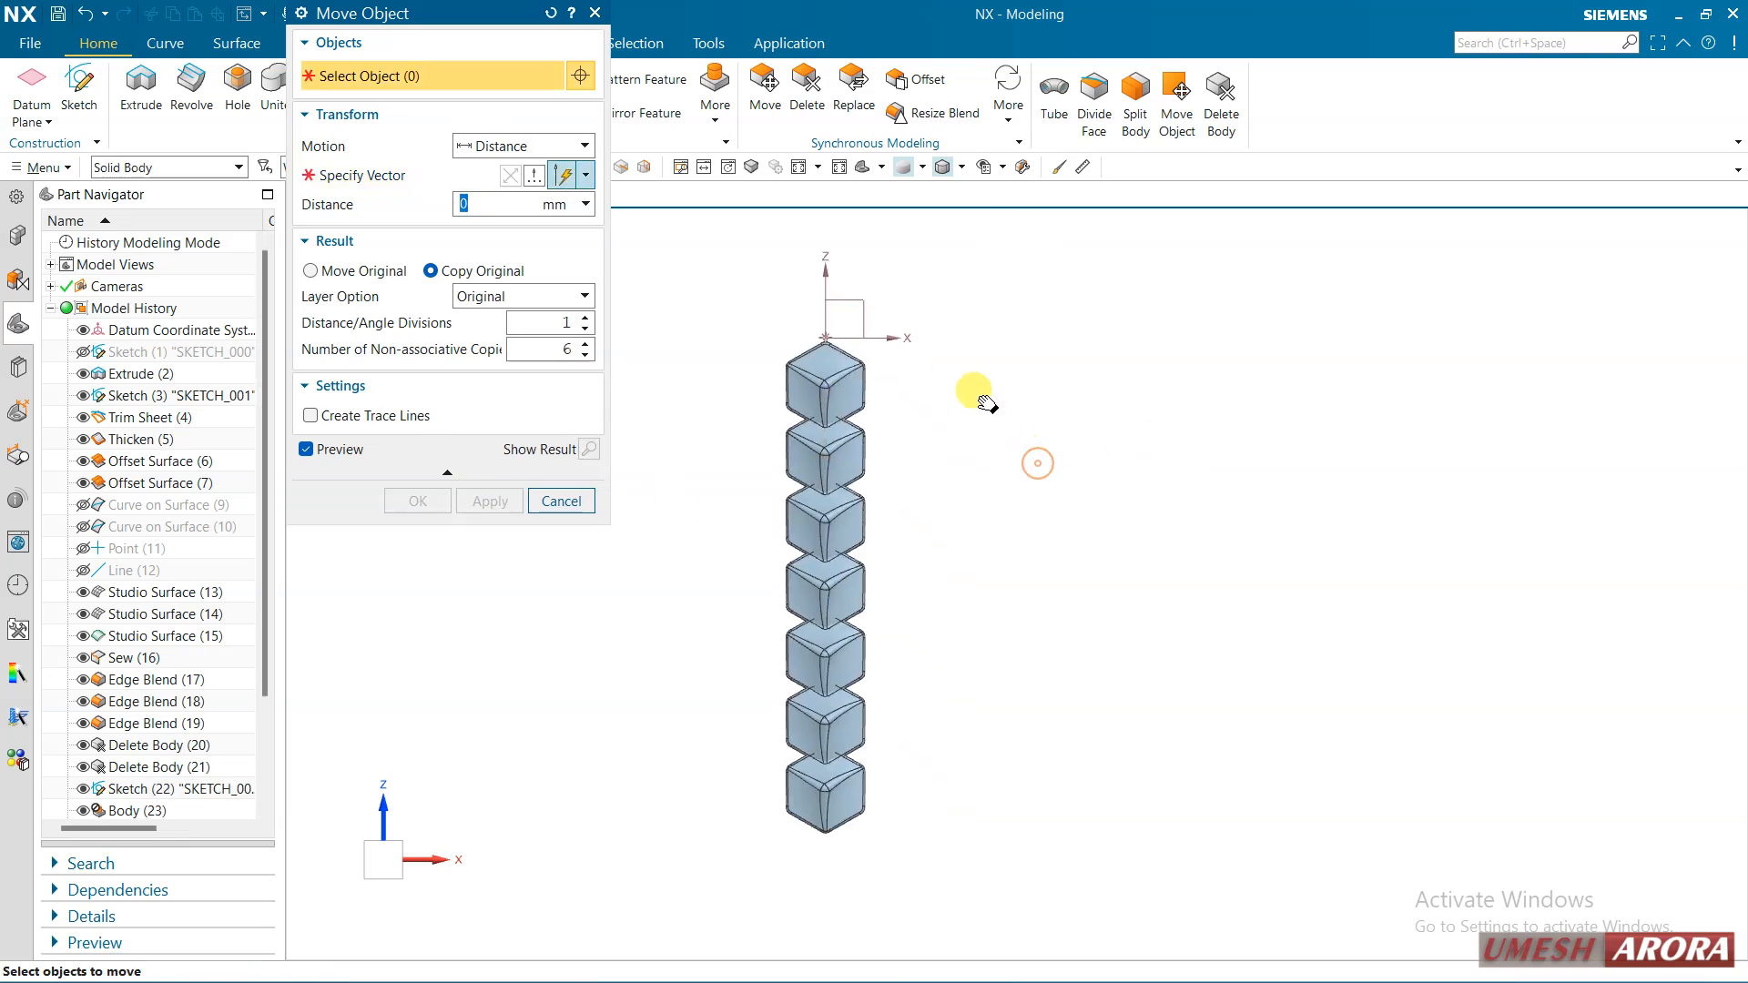
{"action": "left_click", "coordinate": [851, 452]}
{"action": "left_click", "coordinate": [850, 585]}
{"action": "left_click", "coordinate": [850, 719]}
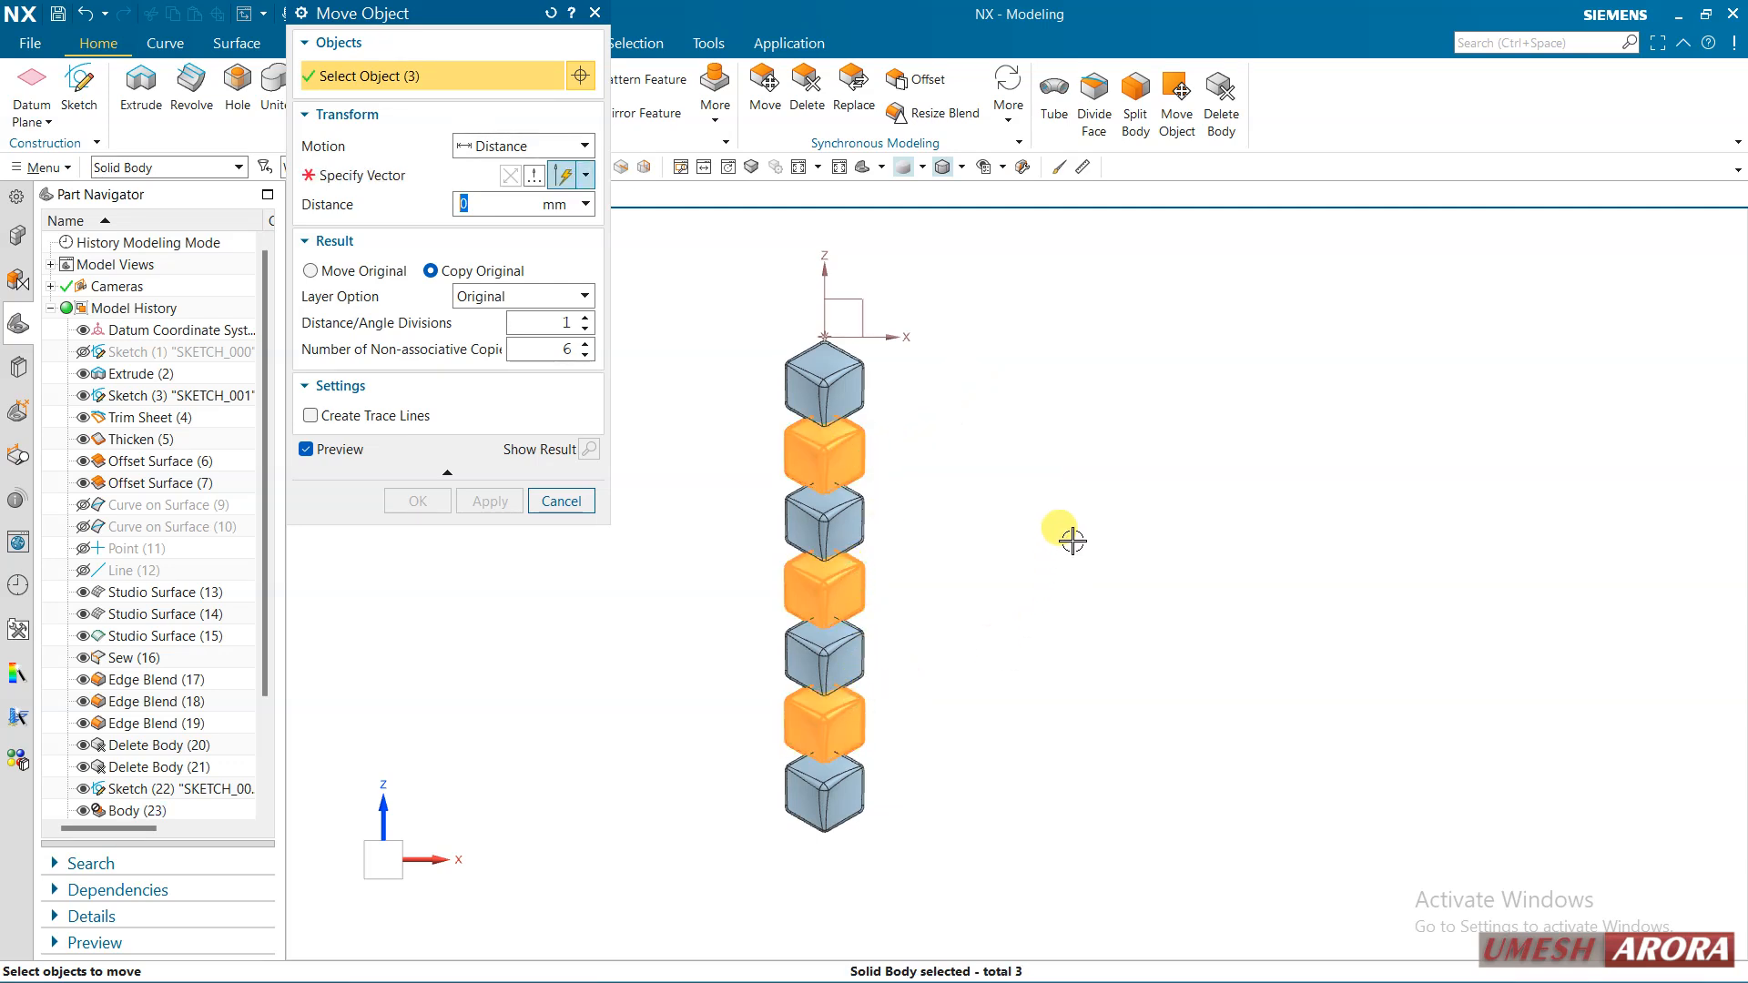
Change the motion to Angle and use the datum Z axis as the rotation vector
{"action": "left_click", "coordinate": [483, 146]}
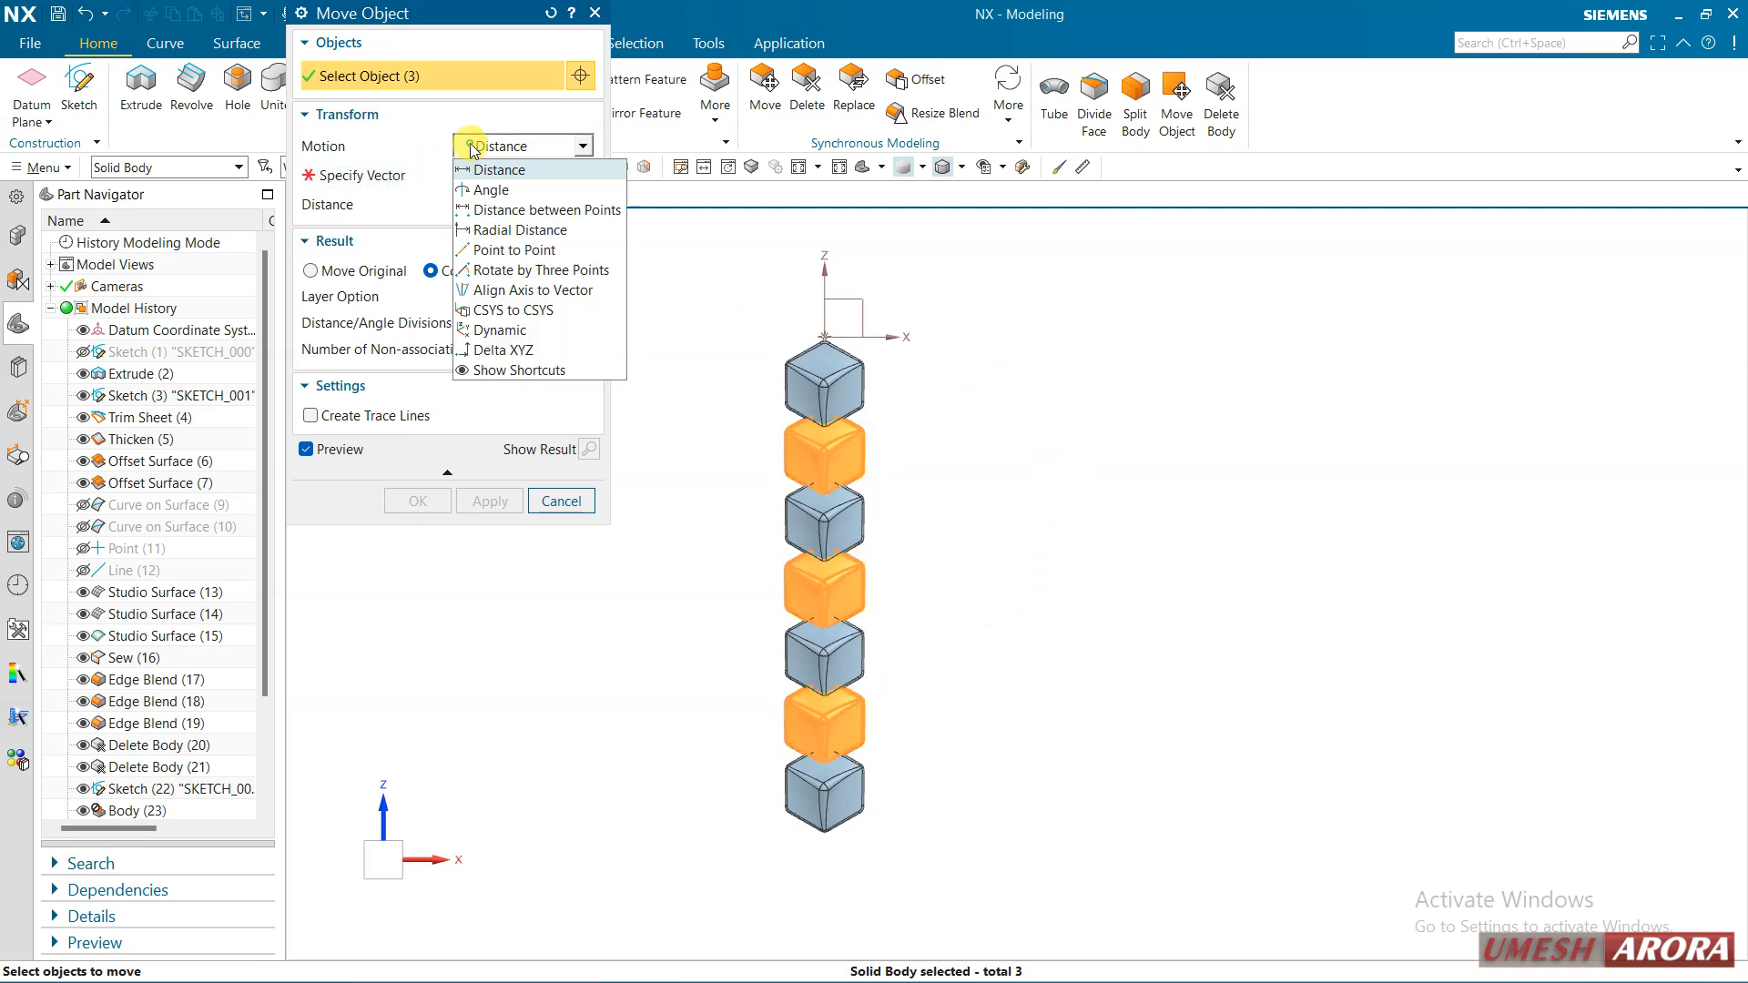
{"action": "left_click", "coordinate": [492, 184]}
{"action": "middle_click_drag", "start_coordinate": [1061, 328], "coordinate": [1025, 343]}
{"action": "left_click", "coordinate": [887, 255]}
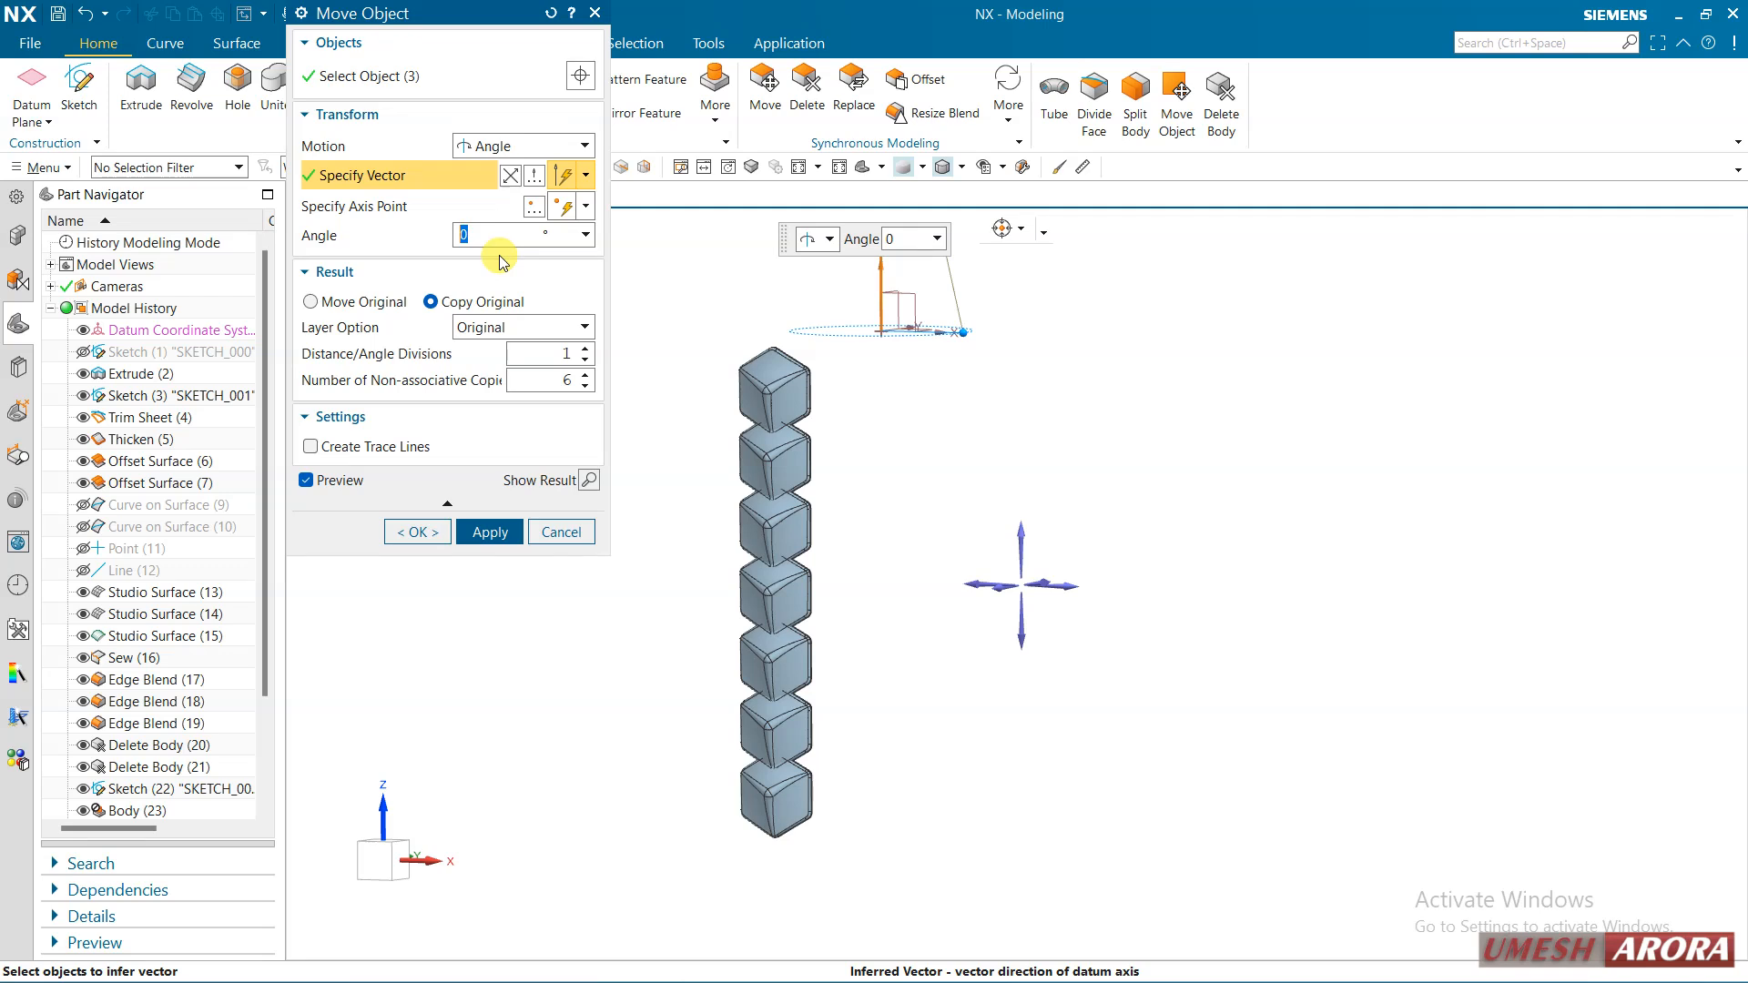
Rotate the three selected cells by 10° with Move Original as the result option
{"action": "left_click", "coordinate": [464, 288]}
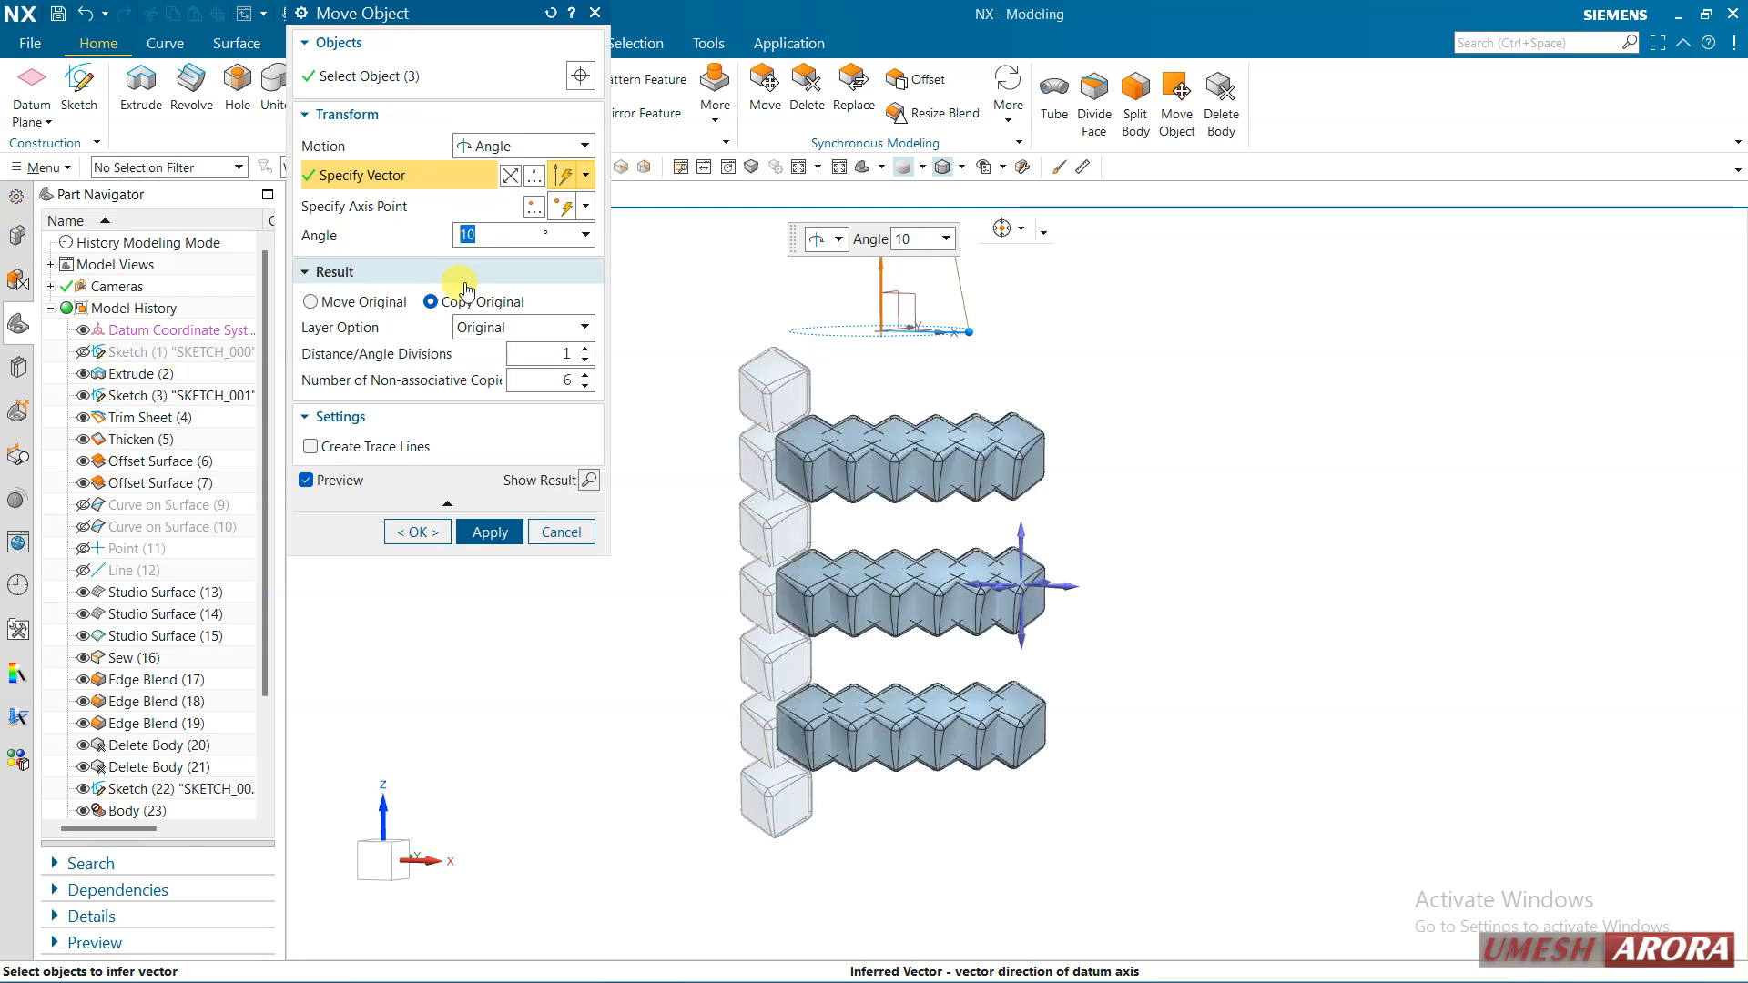
{"action": "left_click", "coordinate": [586, 388]}
{"action": "left_click", "coordinate": [353, 304]}
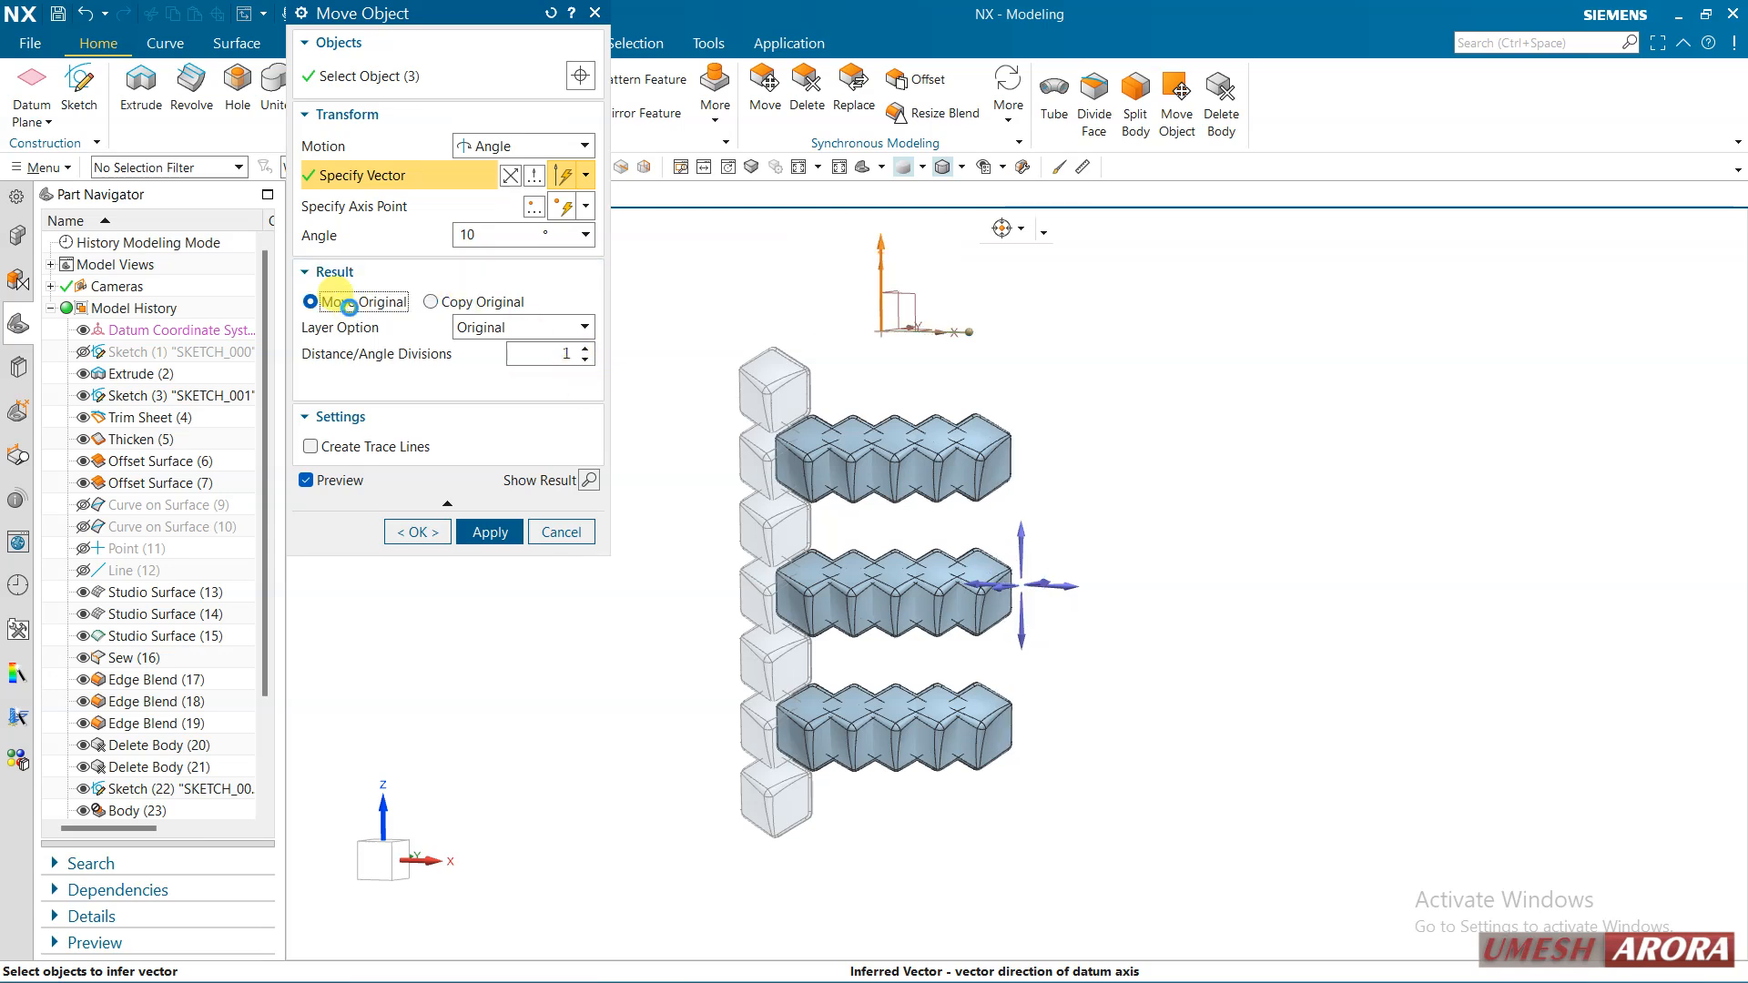
{"action": "middle_click_drag", "start_coordinate": [715, 465], "coordinate": [947, 471]}
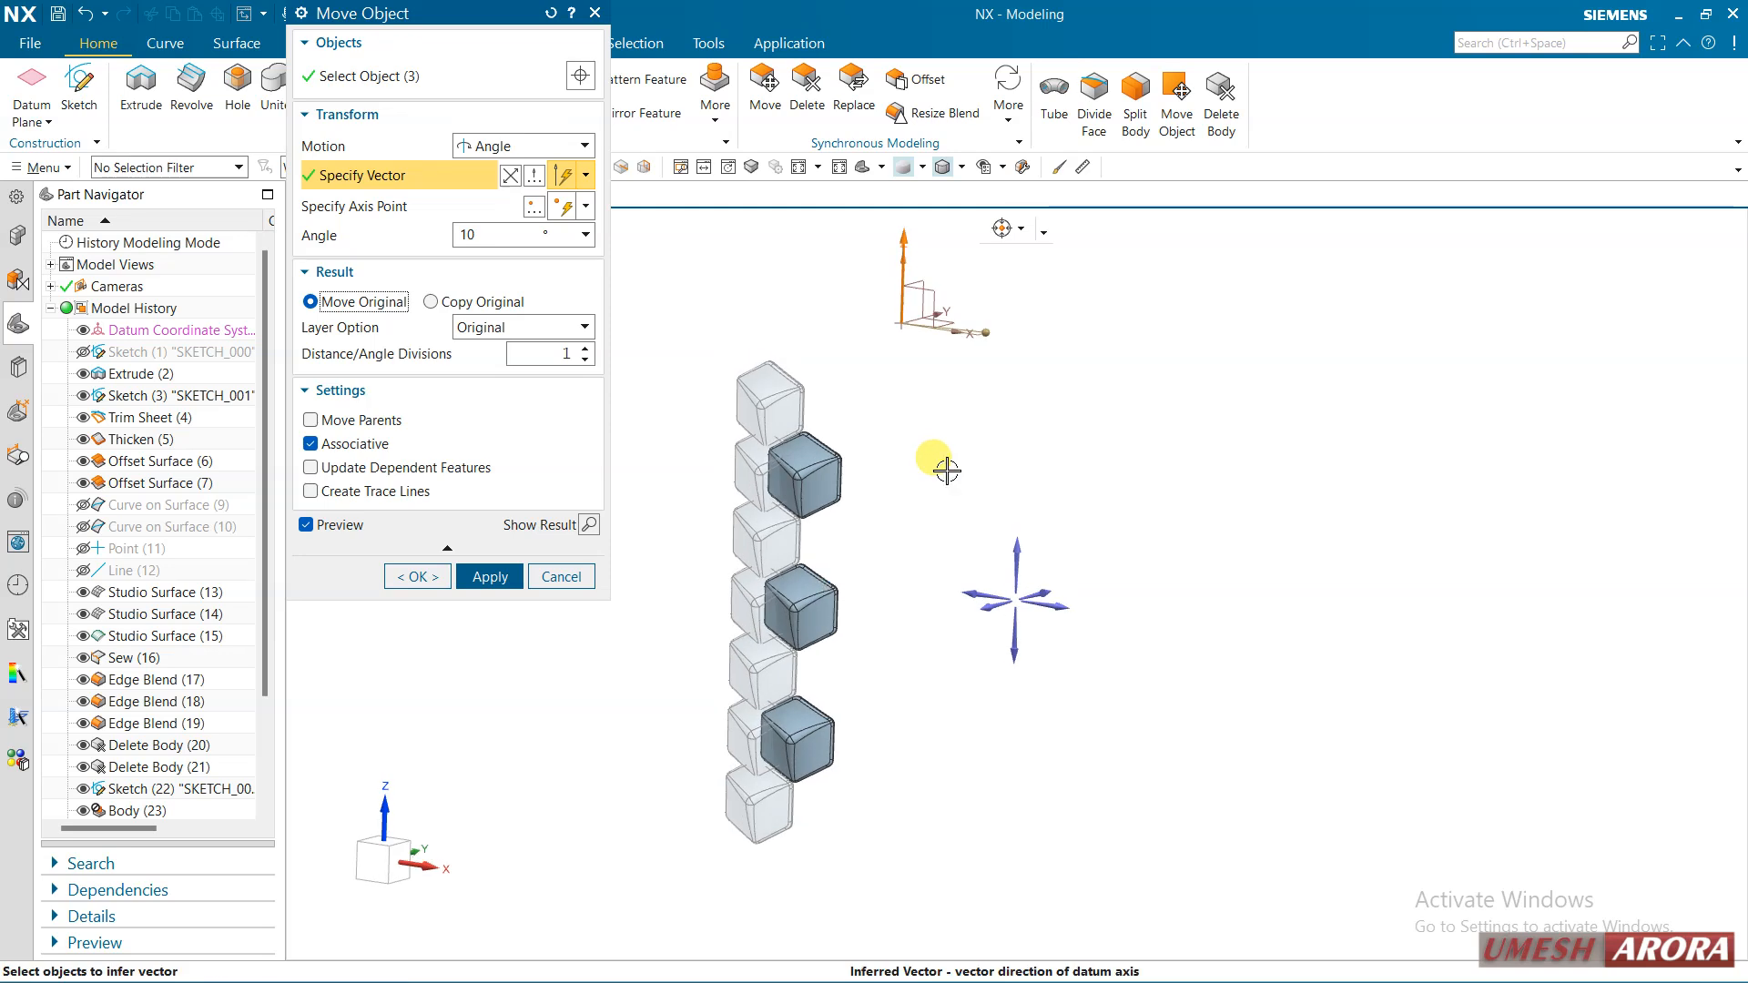
{"action": "left_click", "coordinate": [410, 577]}
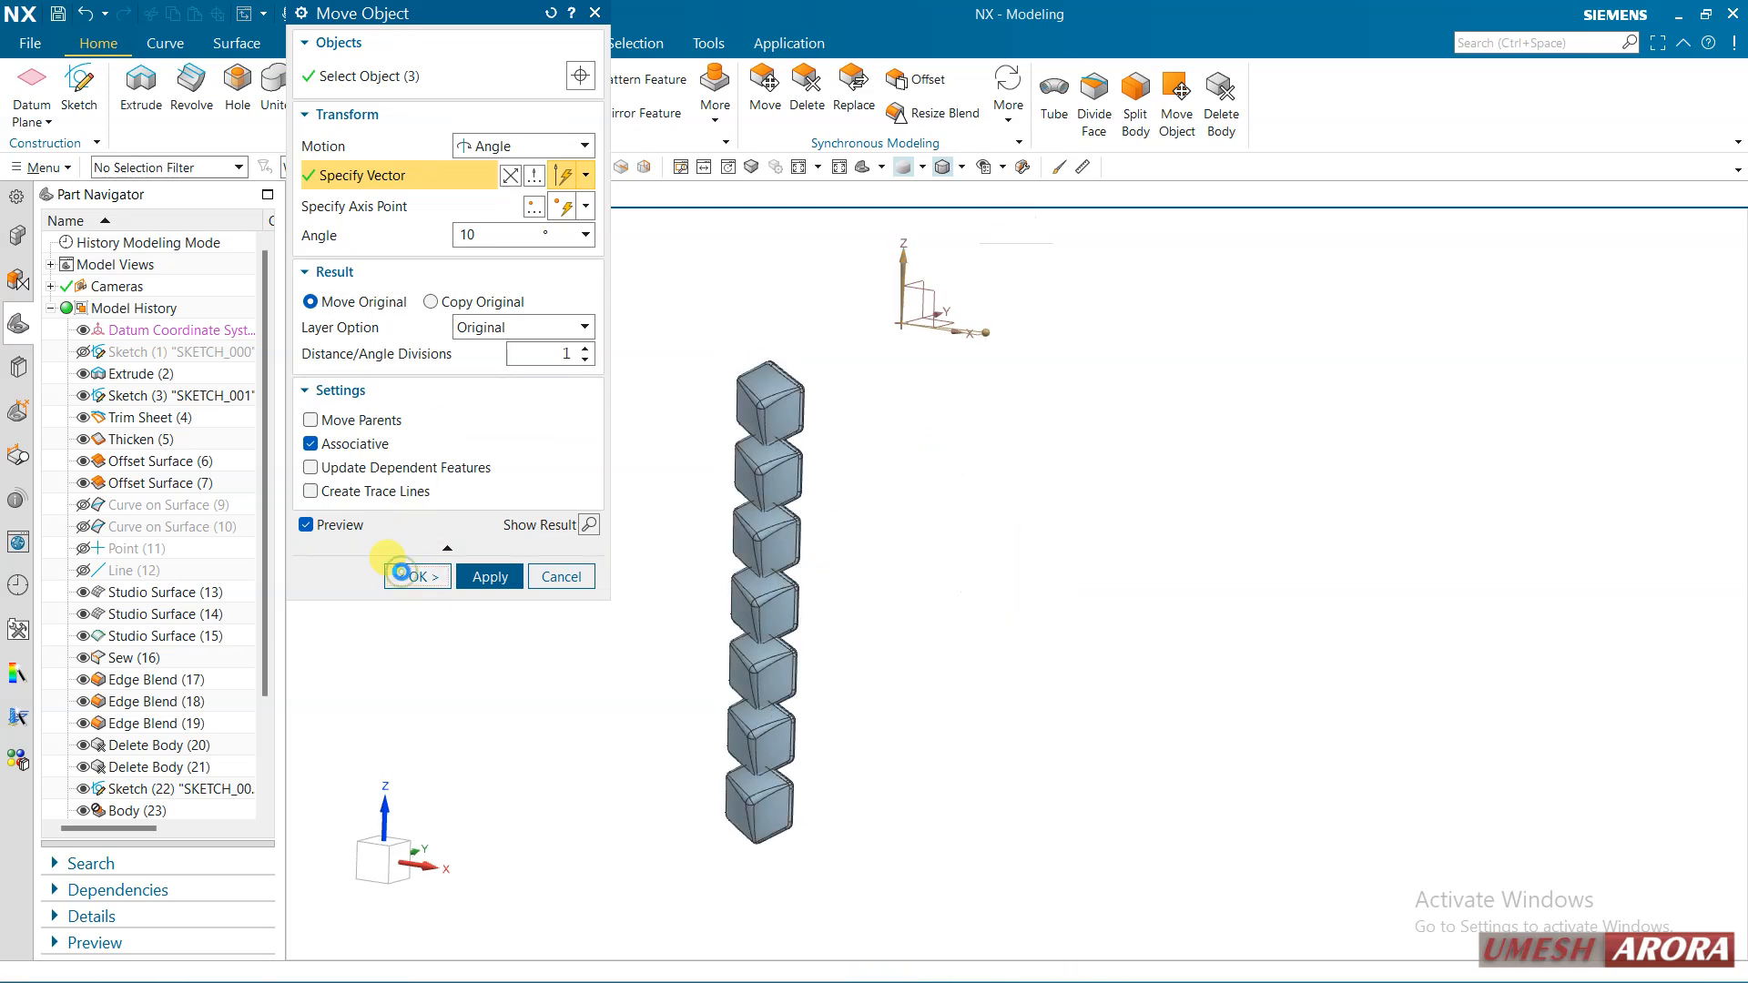
Examine the staggered column of cells from the front and at an angle, checking how neighbouring cells meet
{"action": "middle_click_drag", "start_coordinate": [581, 577], "coordinate": [616, 570]}
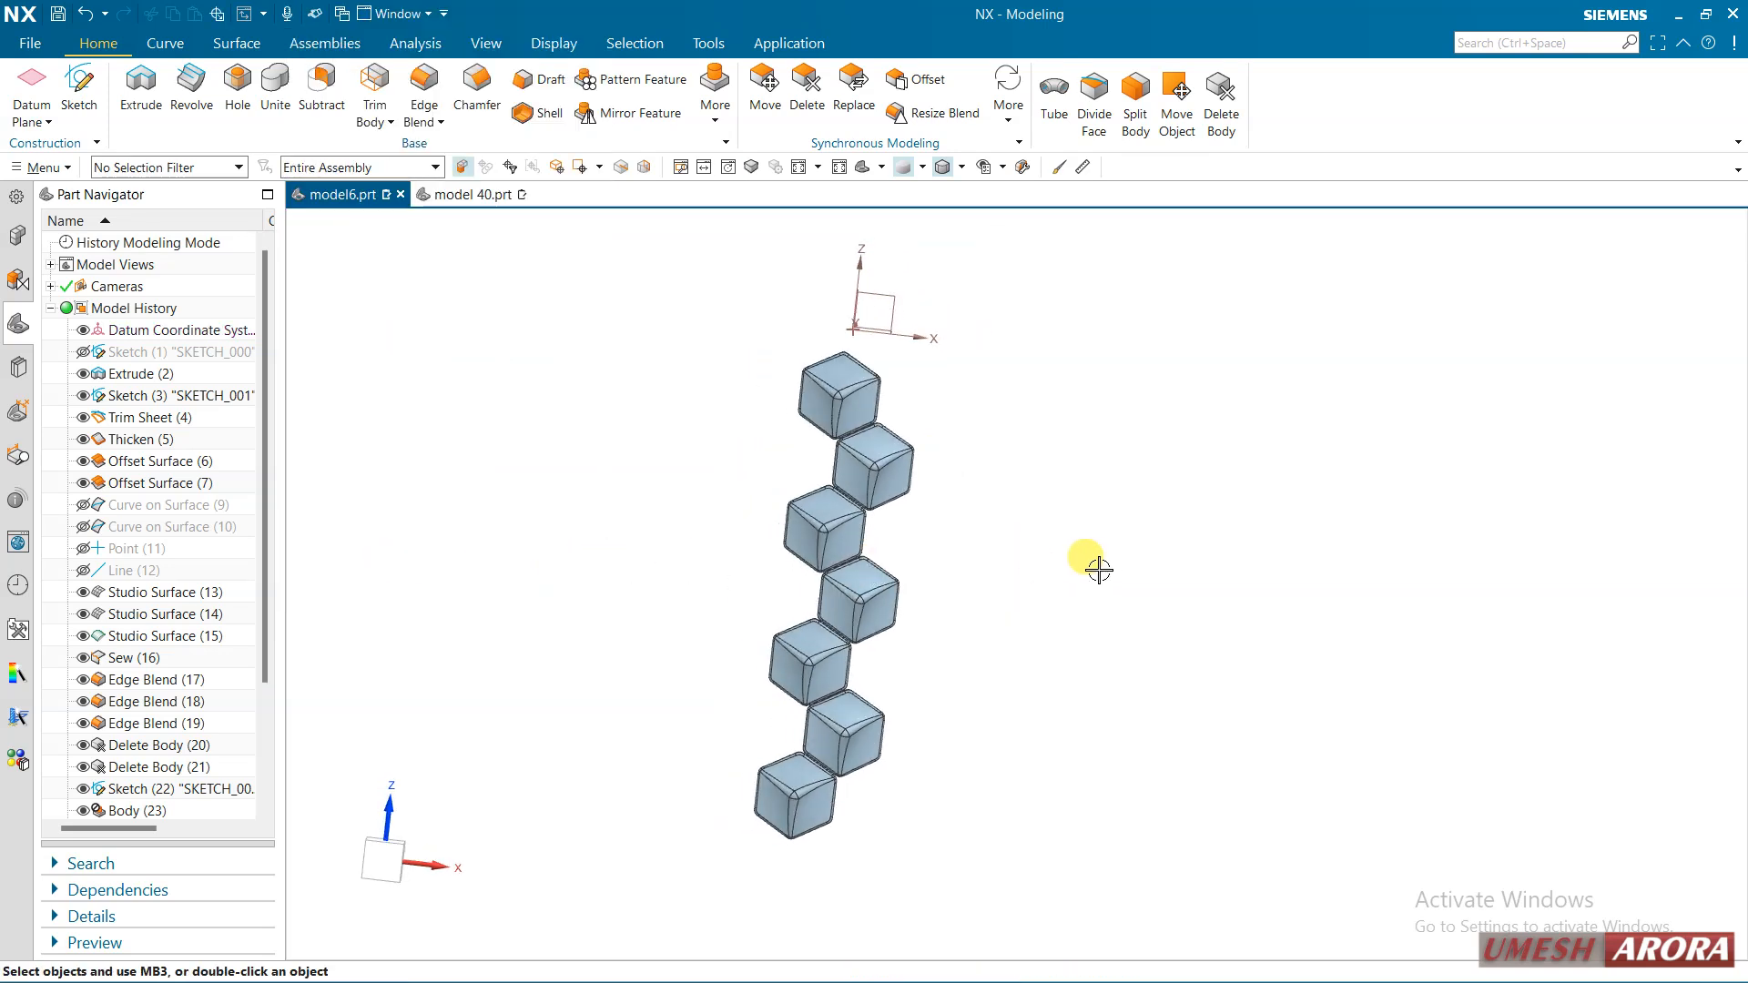
{"action": "key", "text": "F8"}
{"action": "scroll", "coordinate": [875, 412], "scroll_direction": "up", "scroll_amount": 5}
{"action": "scroll", "coordinate": [792, 400], "scroll_direction": "down", "scroll_amount": 3}
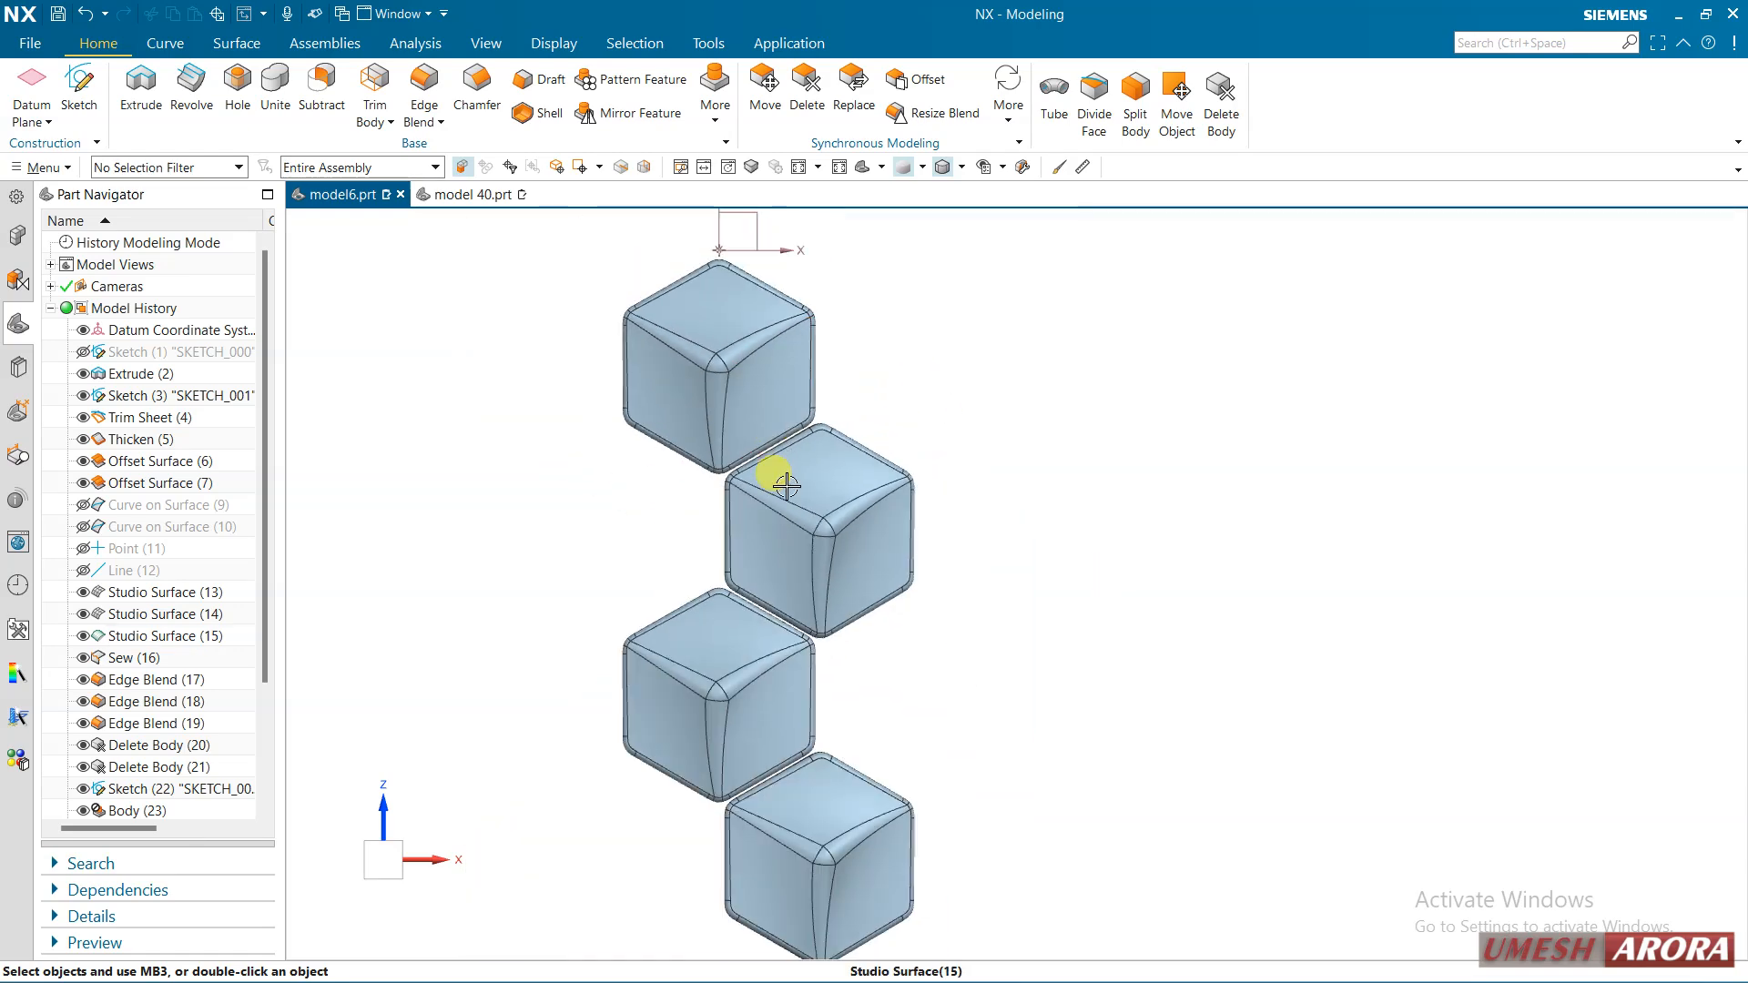
{"action": "middle_click_drag", "start_coordinate": [1005, 727], "coordinate": [938, 432], "text": "shift"}
{"action": "scroll", "coordinate": [975, 517], "scroll_direction": "down", "scroll_amount": 2}
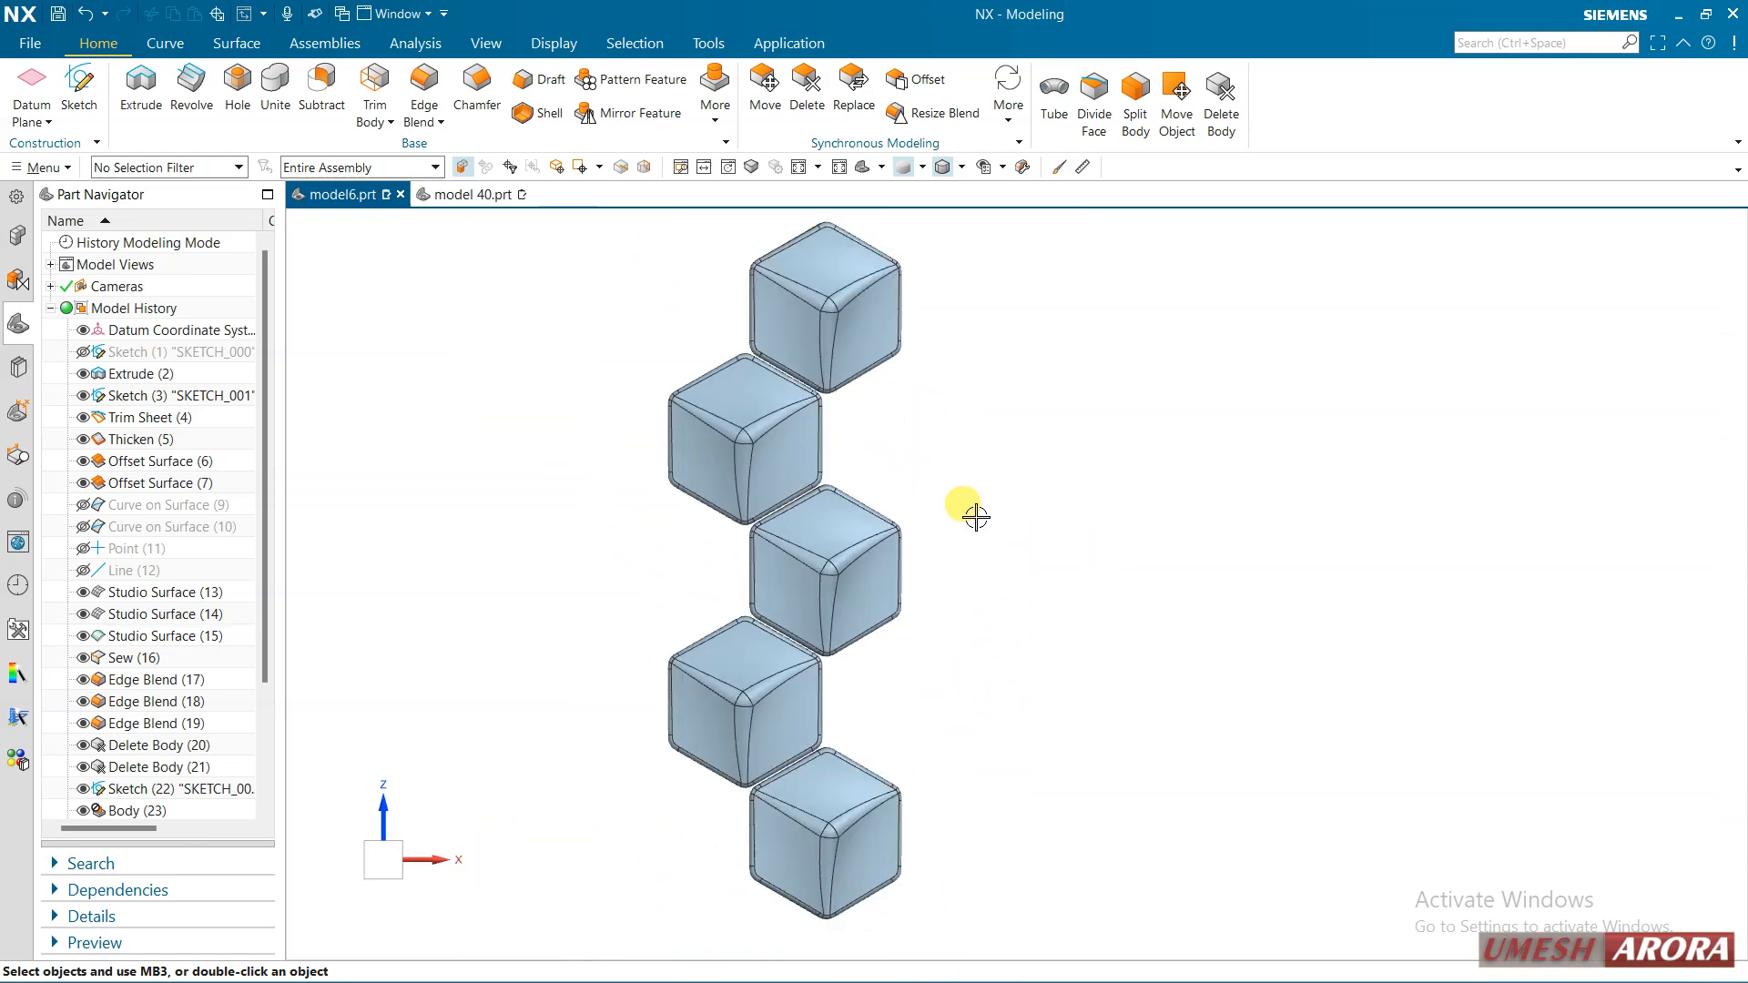
{"action": "middle_click_drag", "start_coordinate": [1010, 563], "coordinate": [1029, 570]}
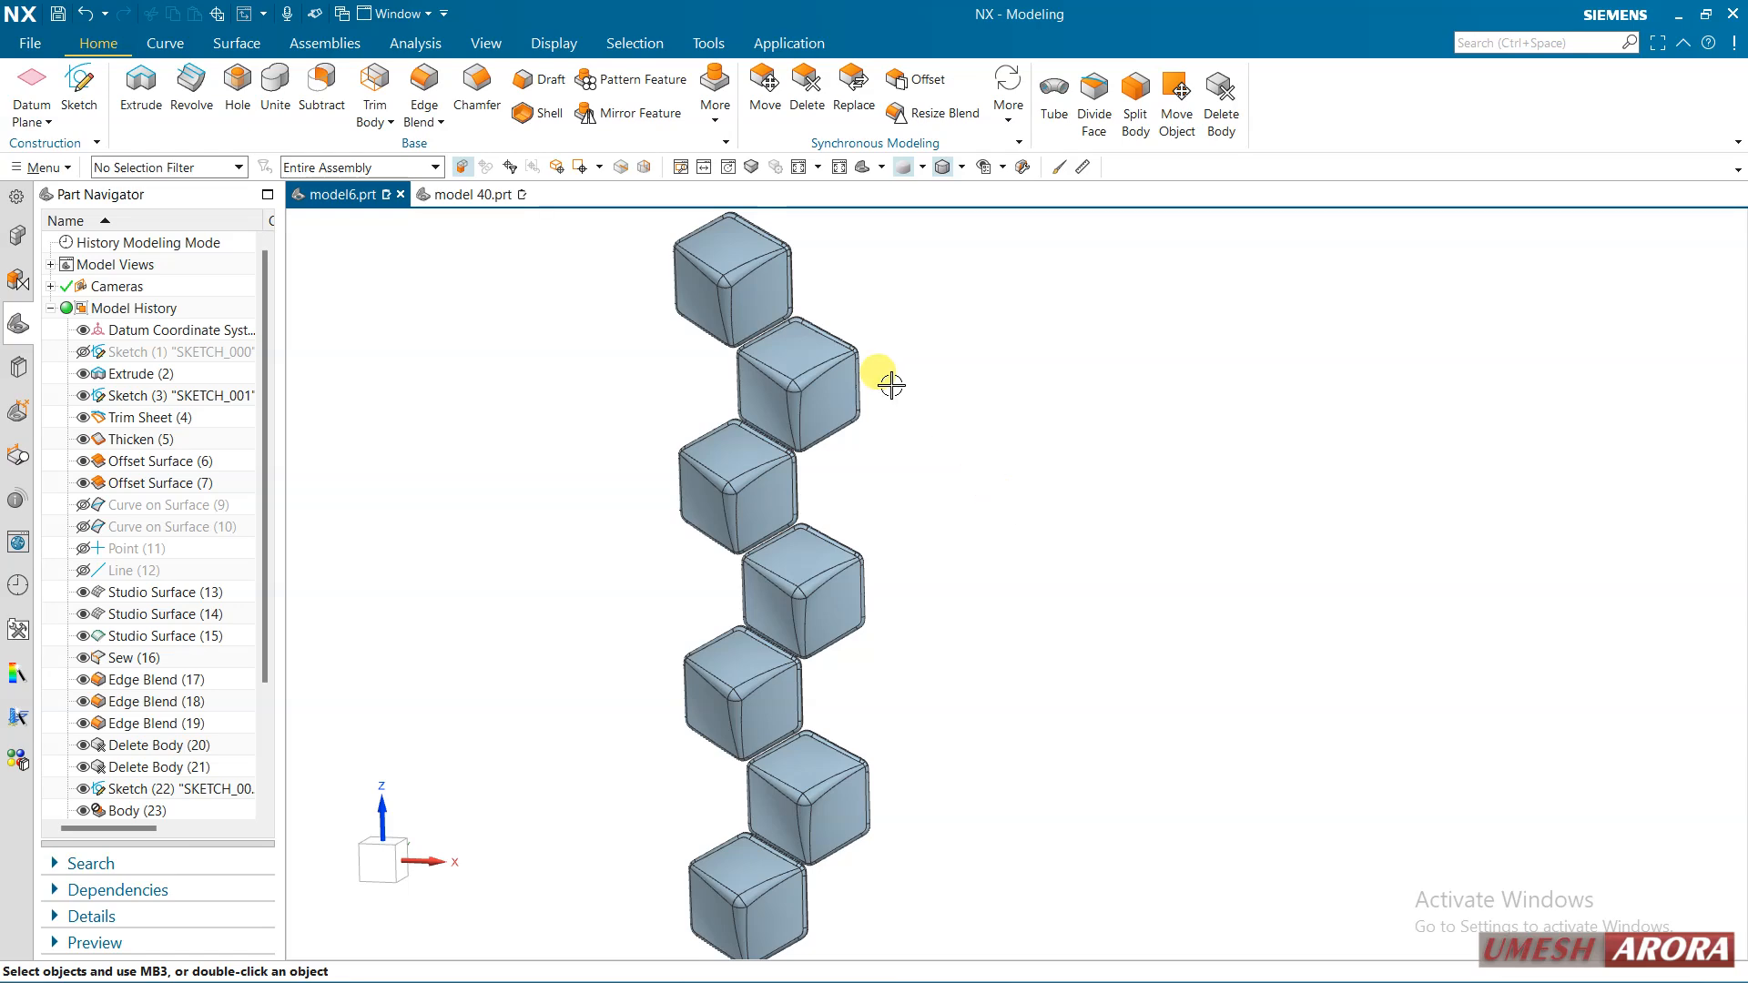
{"action": "scroll", "coordinate": [753, 312], "scroll_direction": "up", "scroll_amount": 2}
{"action": "scroll", "coordinate": [1035, 456], "scroll_direction": "down", "scroll_amount": 4}
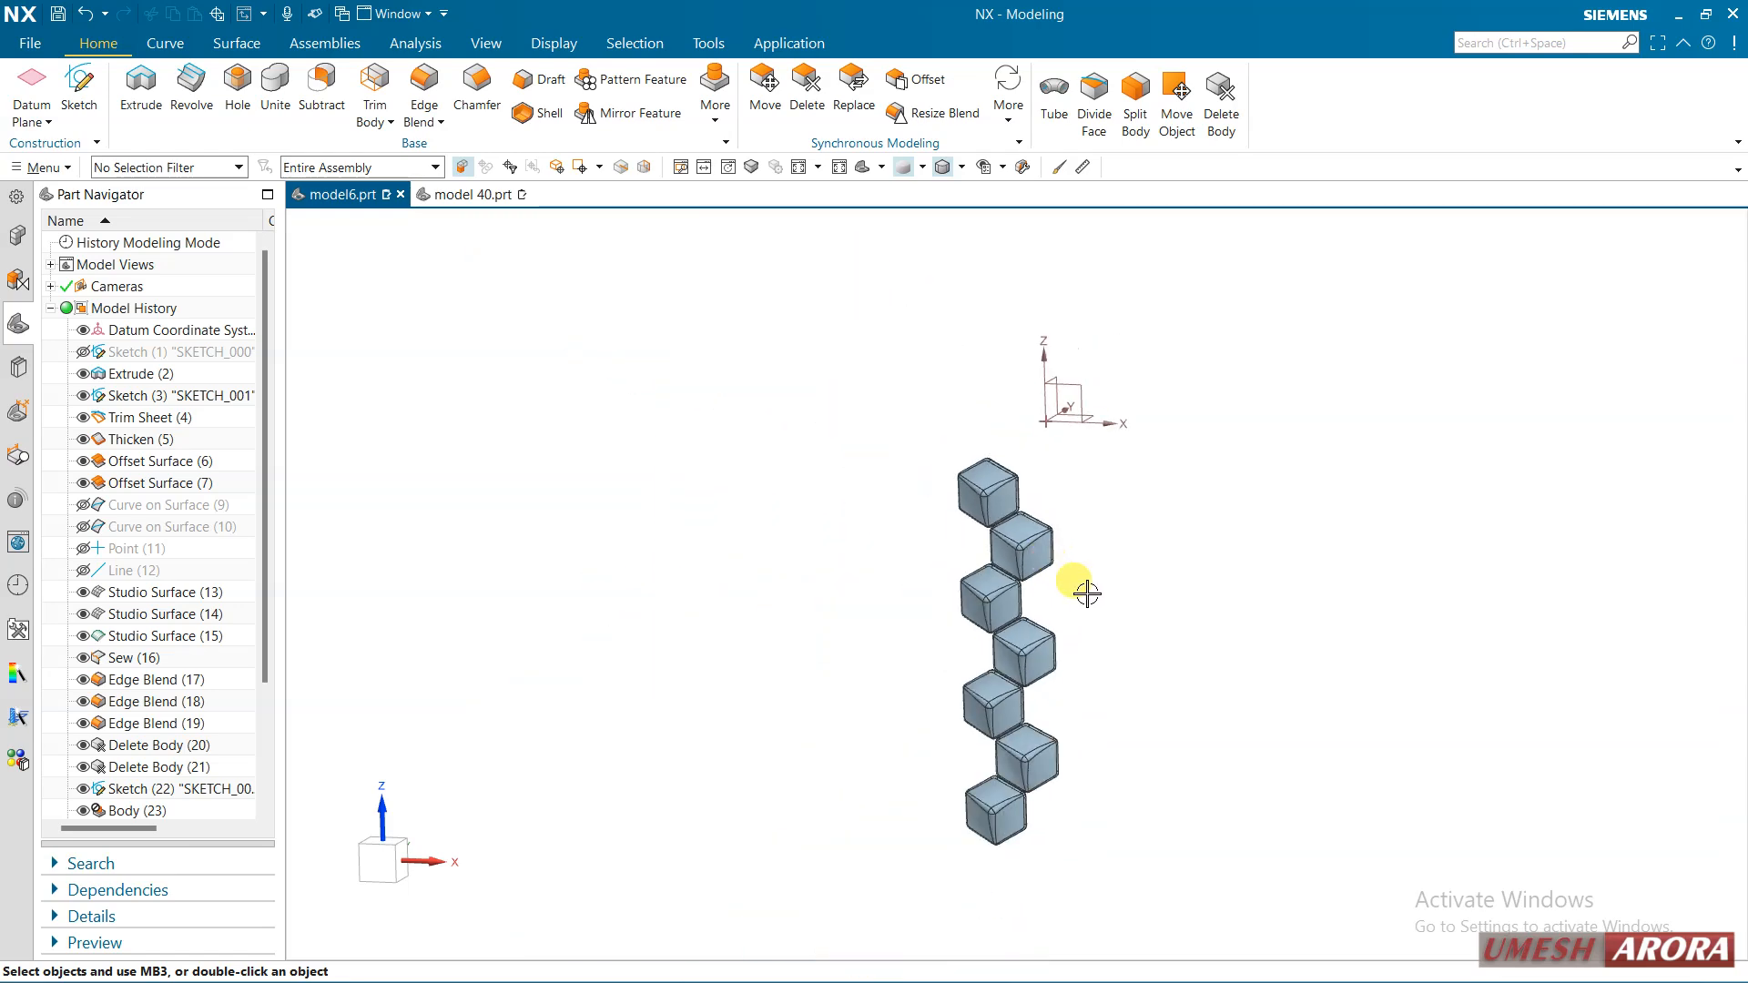
{"action": "middle_click_drag", "start_coordinate": [1086, 593], "coordinate": [850, 574]}
{"action": "scroll", "coordinate": [868, 601], "scroll_direction": "up", "scroll_amount": 1}
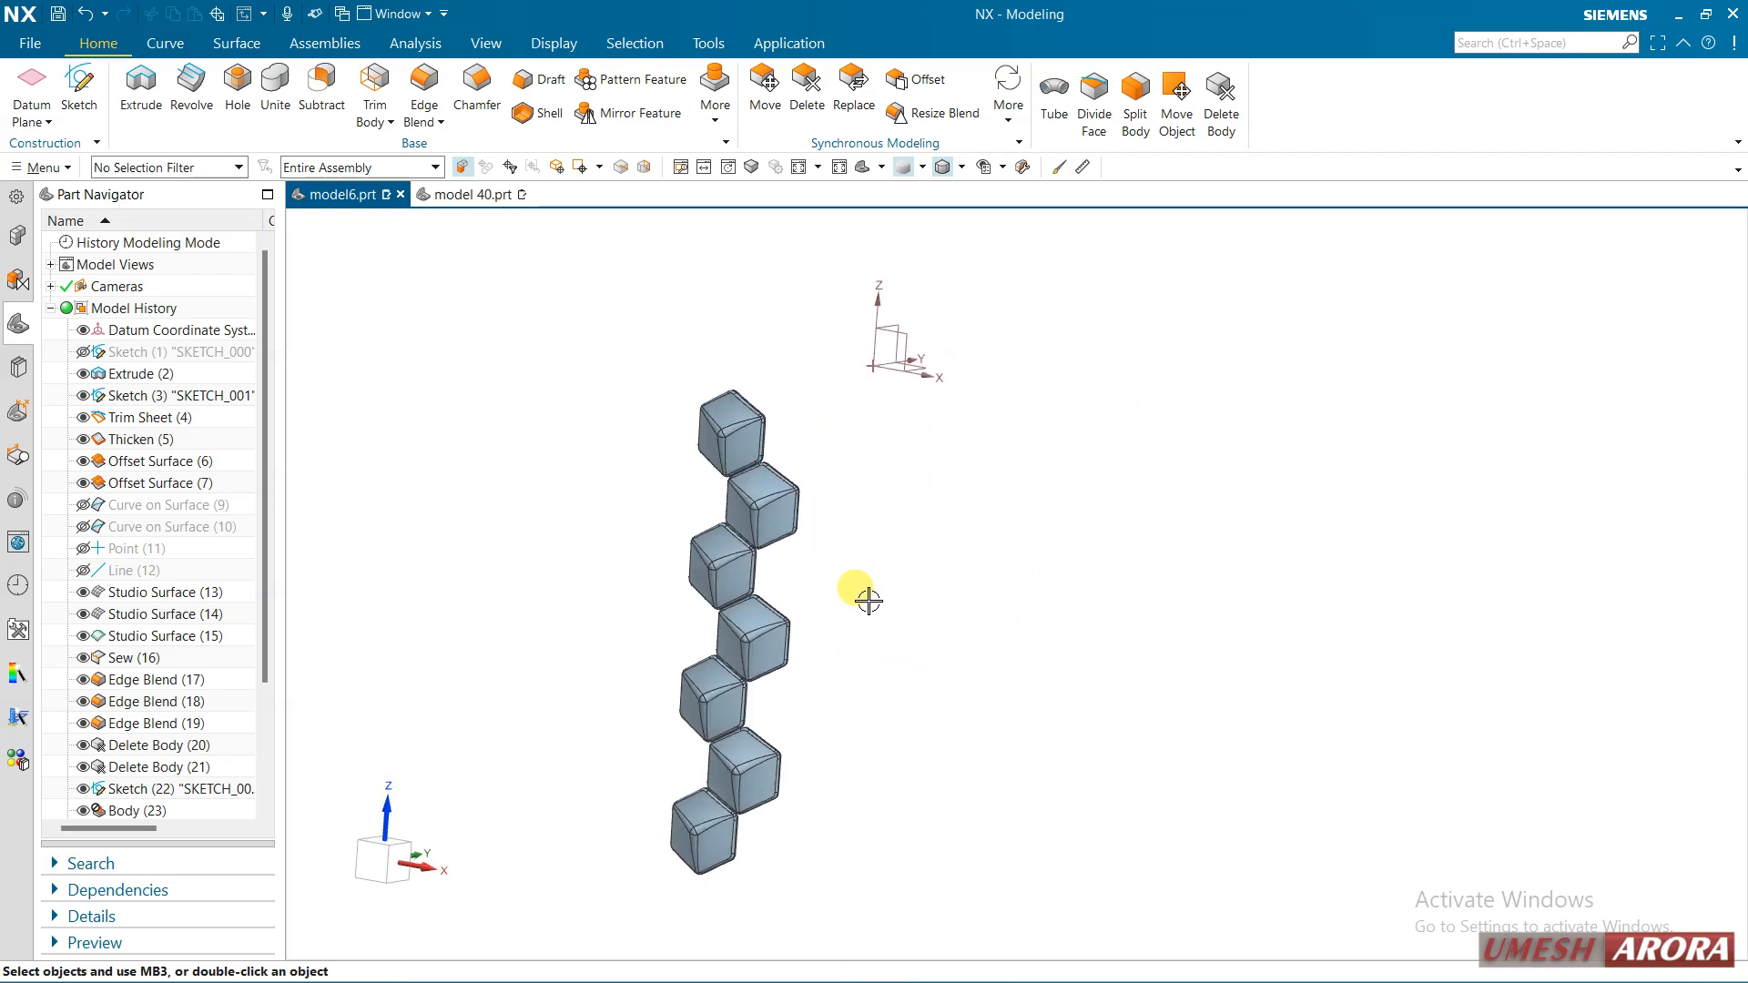
Start a circular Pattern Geometry and select all seven cells of the column with the Solid Body filter
{"action": "left_click", "coordinate": [713, 126]}
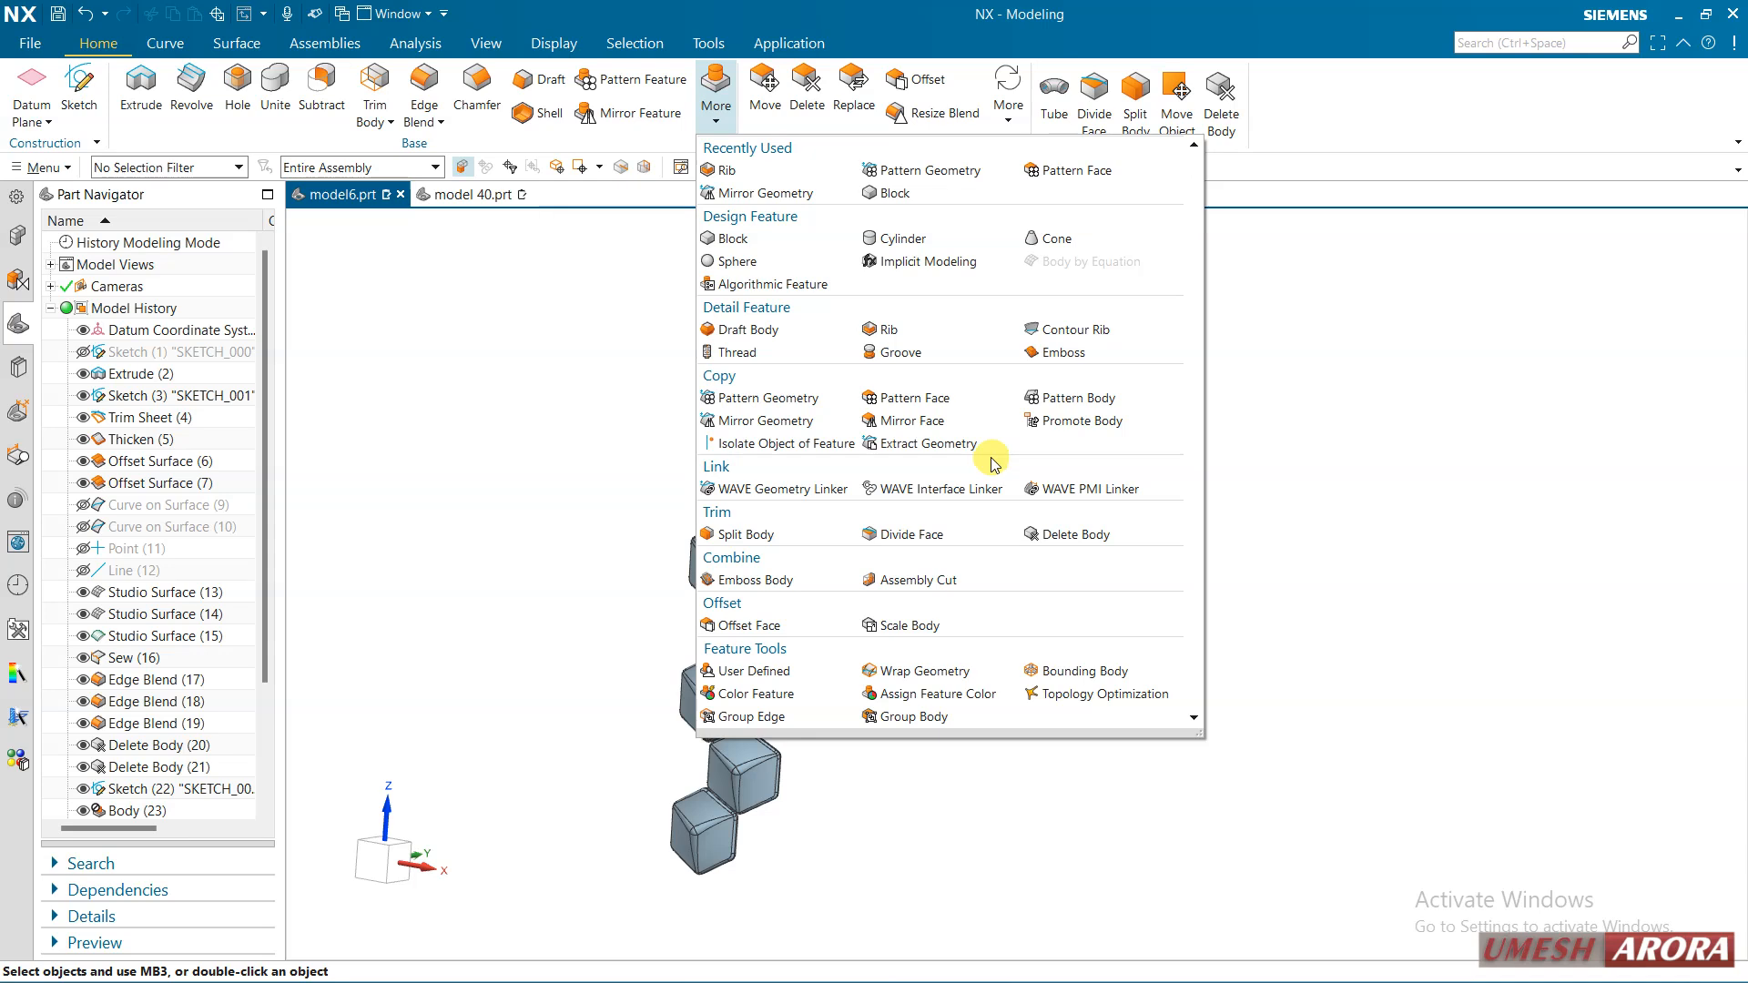
{"action": "left_click", "coordinate": [788, 395]}
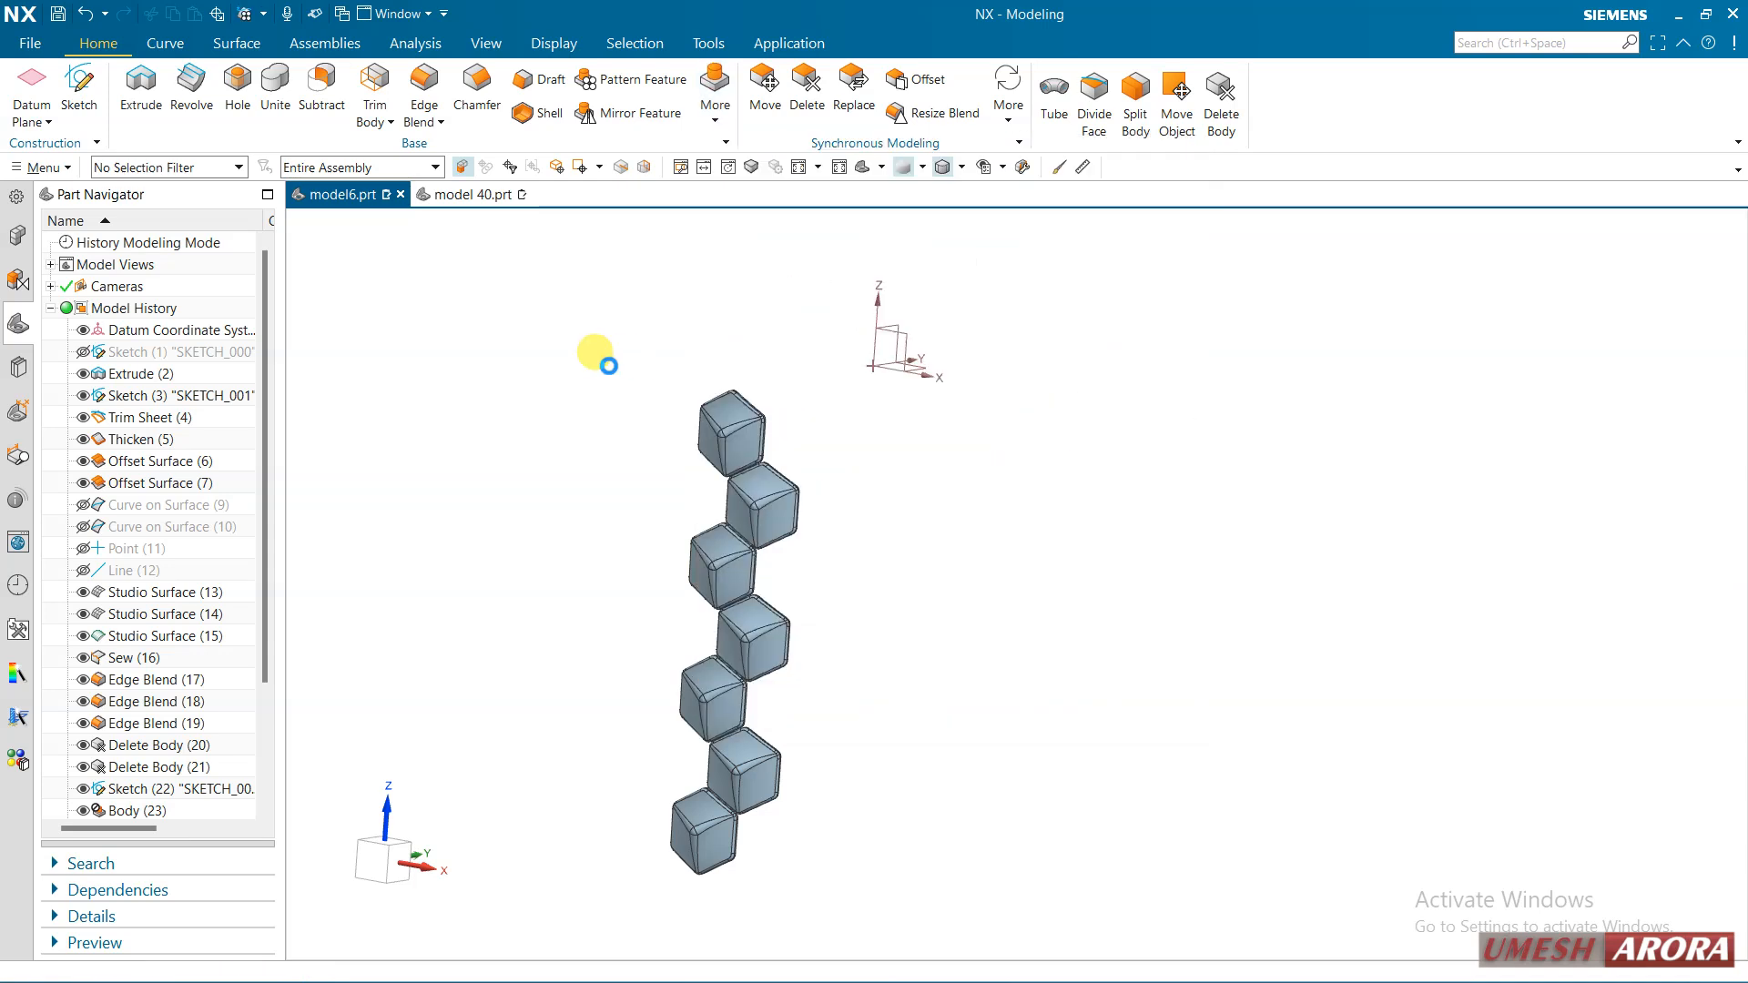
{"action": "left_click", "coordinate": [147, 169]}
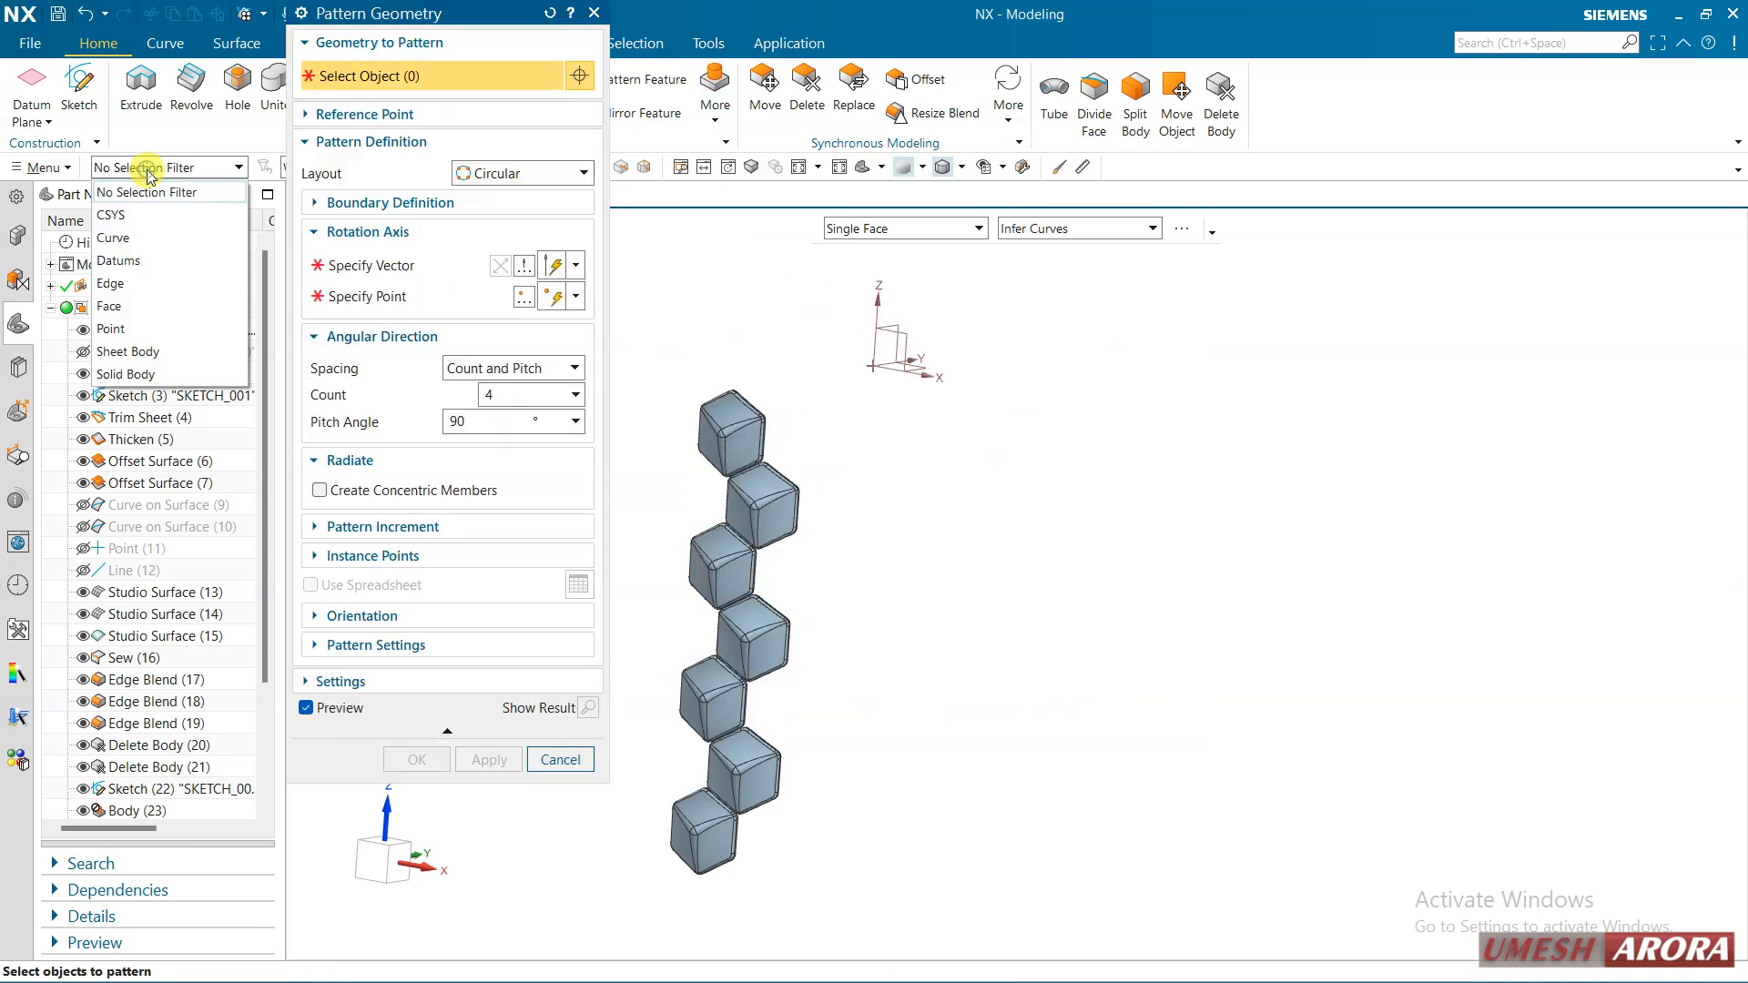
{"action": "left_click", "coordinate": [144, 371]}
{"action": "left_click", "coordinate": [751, 422]}
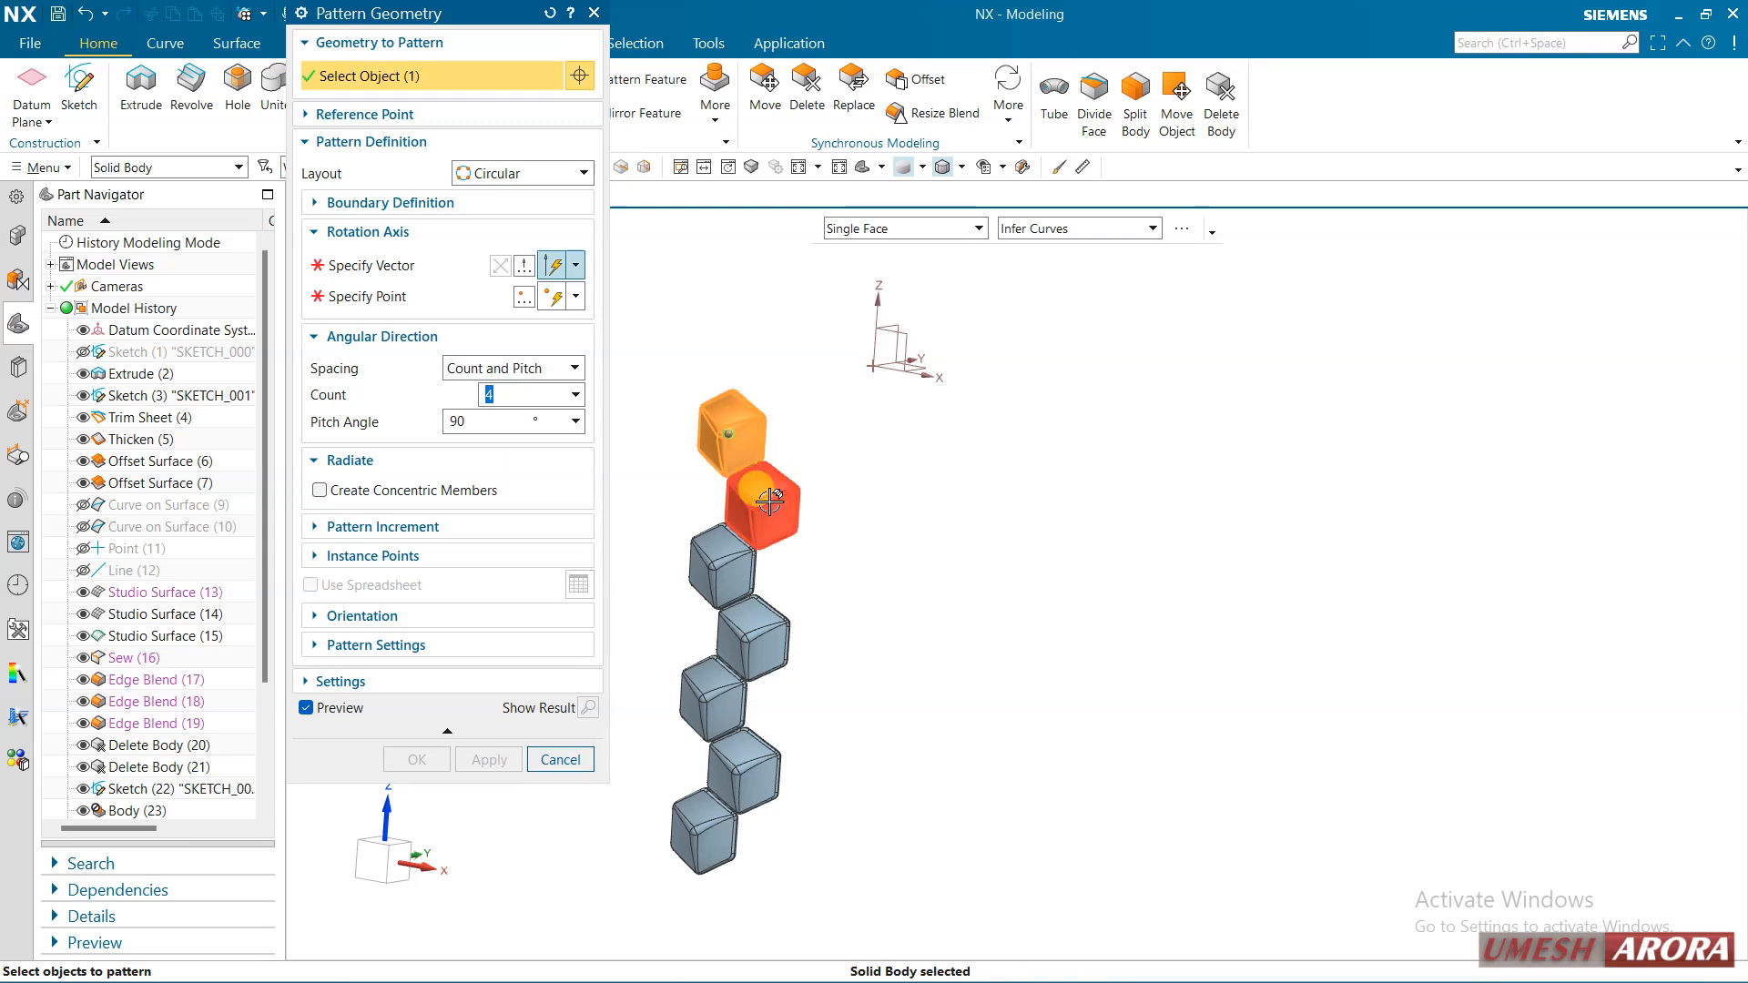
{"action": "left_click", "coordinate": [763, 503]}
{"action": "left_click", "coordinate": [731, 562]}
{"action": "left_click", "coordinate": [754, 638]}
{"action": "left_click", "coordinate": [708, 692]}
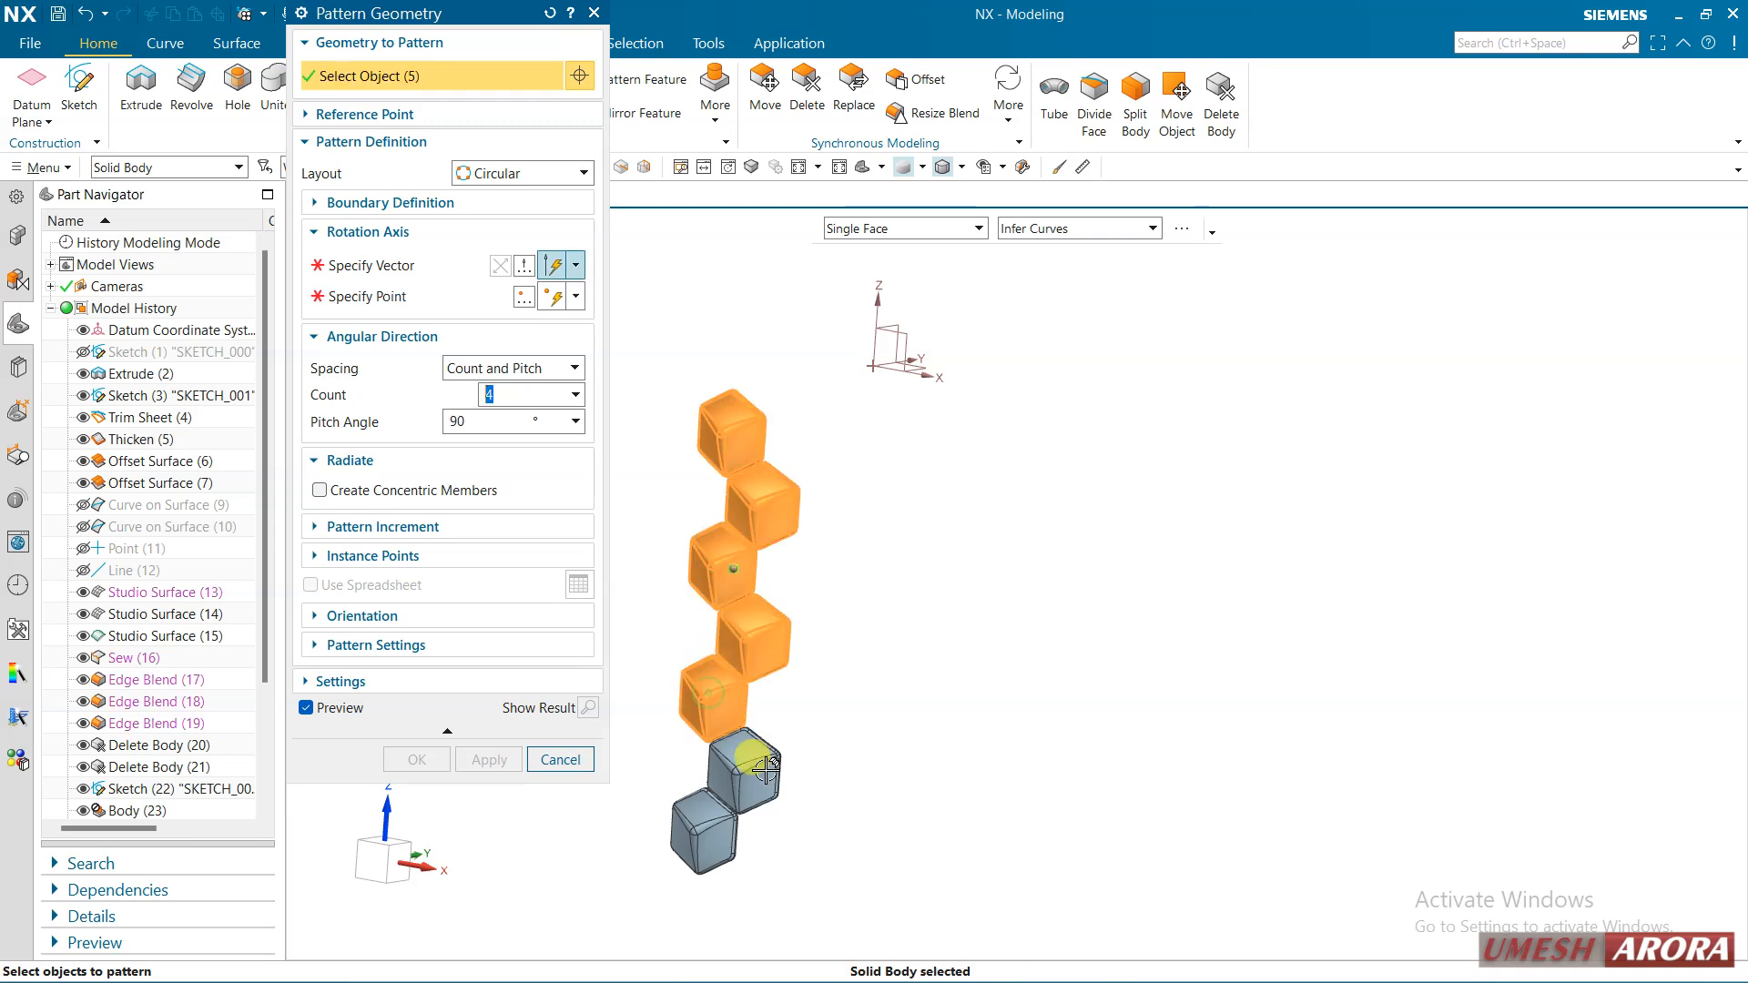
{"action": "left_click", "coordinate": [742, 767]}
{"action": "left_click", "coordinate": [703, 830]}
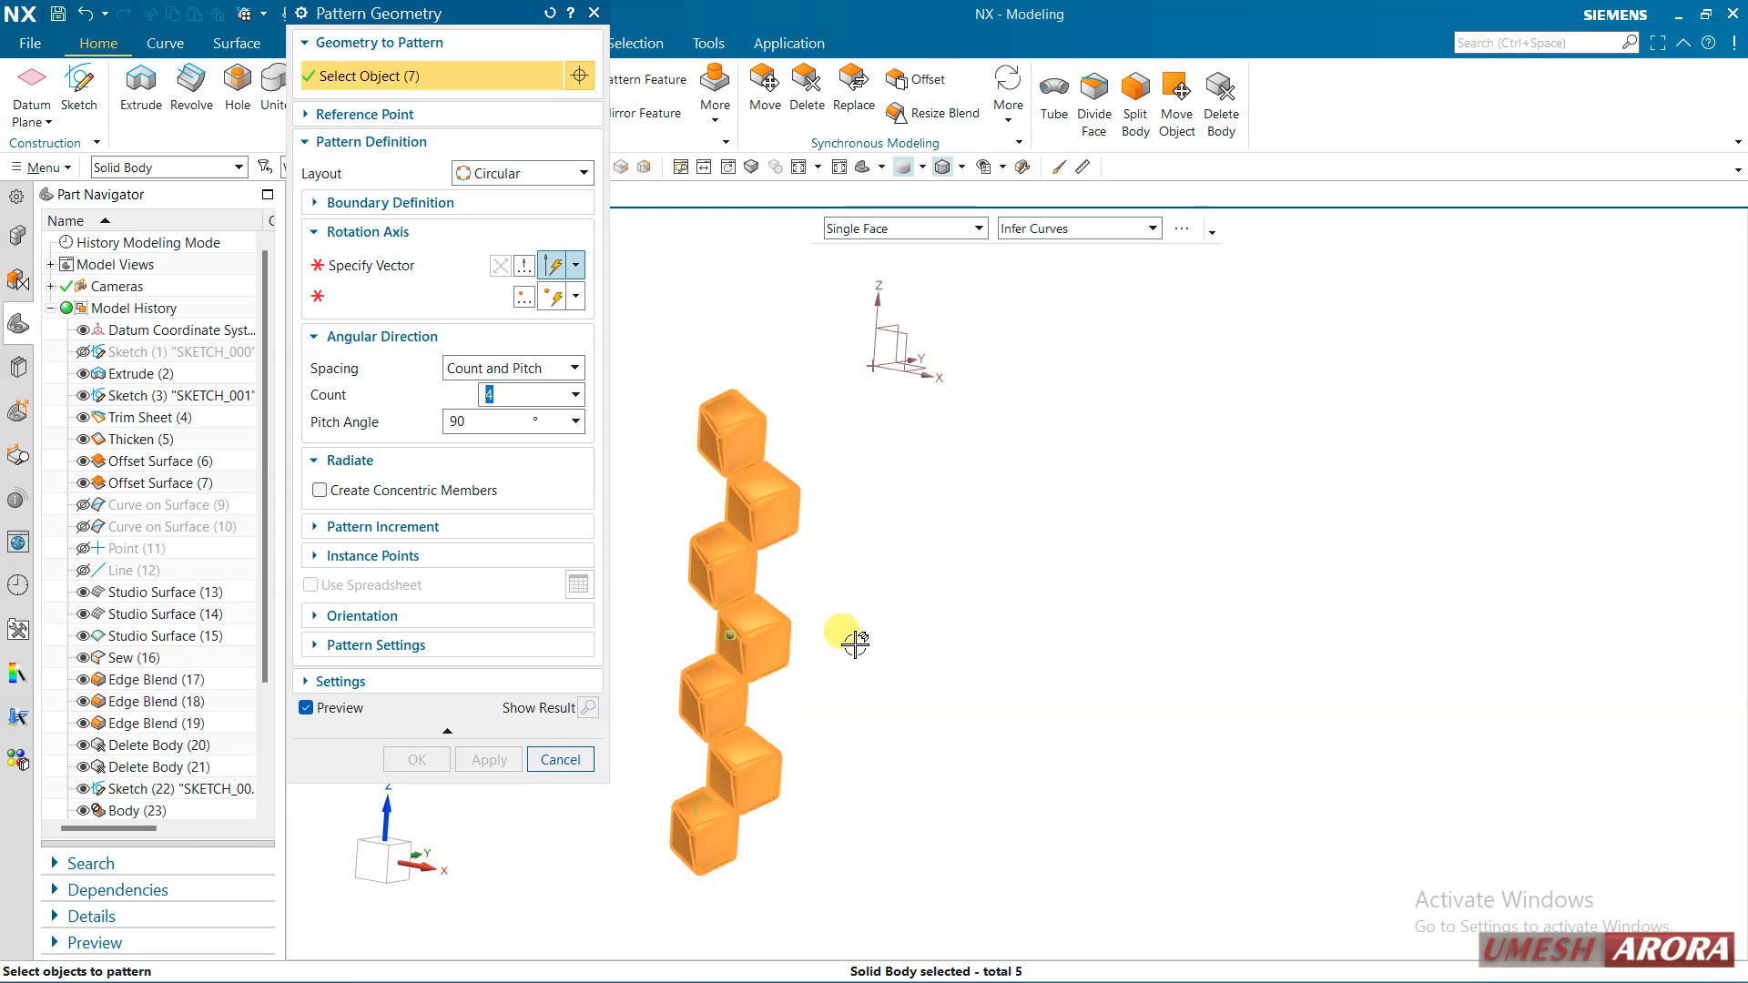
Turn off the display of face edges on the model
{"action": "right_click", "coordinate": [905, 538]}
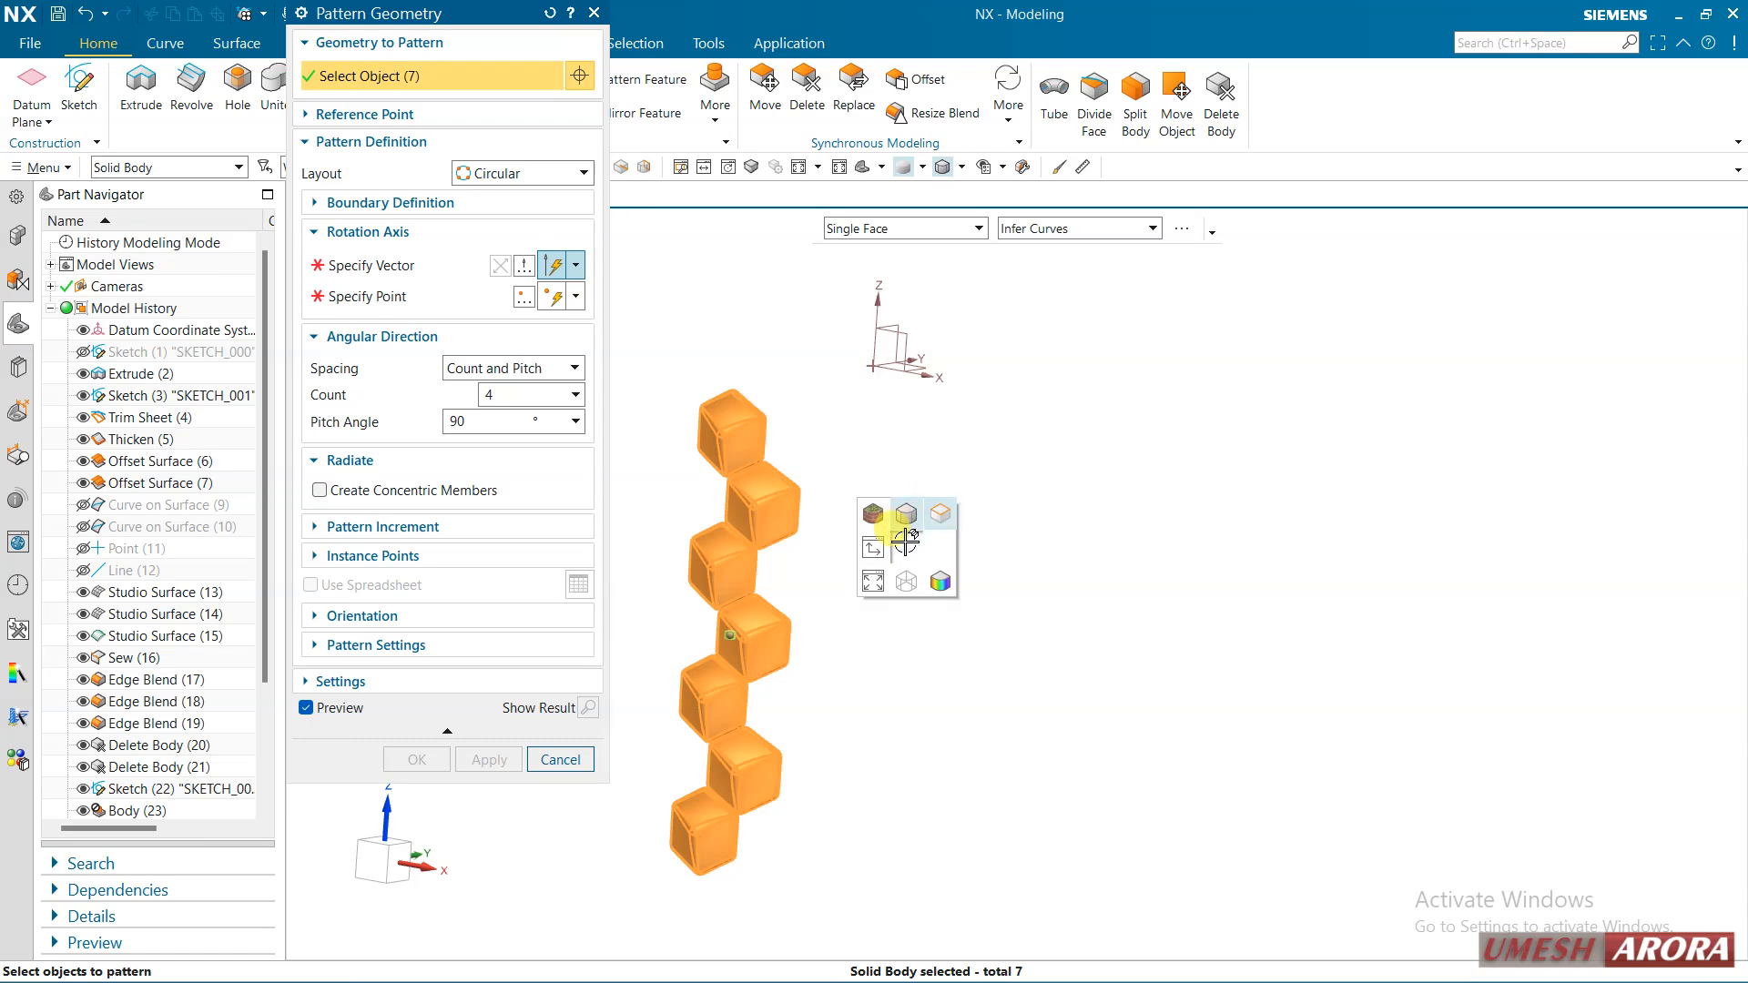
{"action": "left_click", "coordinate": [905, 540]}
{"action": "left_click_drag", "start_coordinate": [441, 22], "coordinate": [444, 154]}
{"action": "left_click", "coordinate": [511, 41]}
{"action": "left_click", "coordinate": [554, 41]}
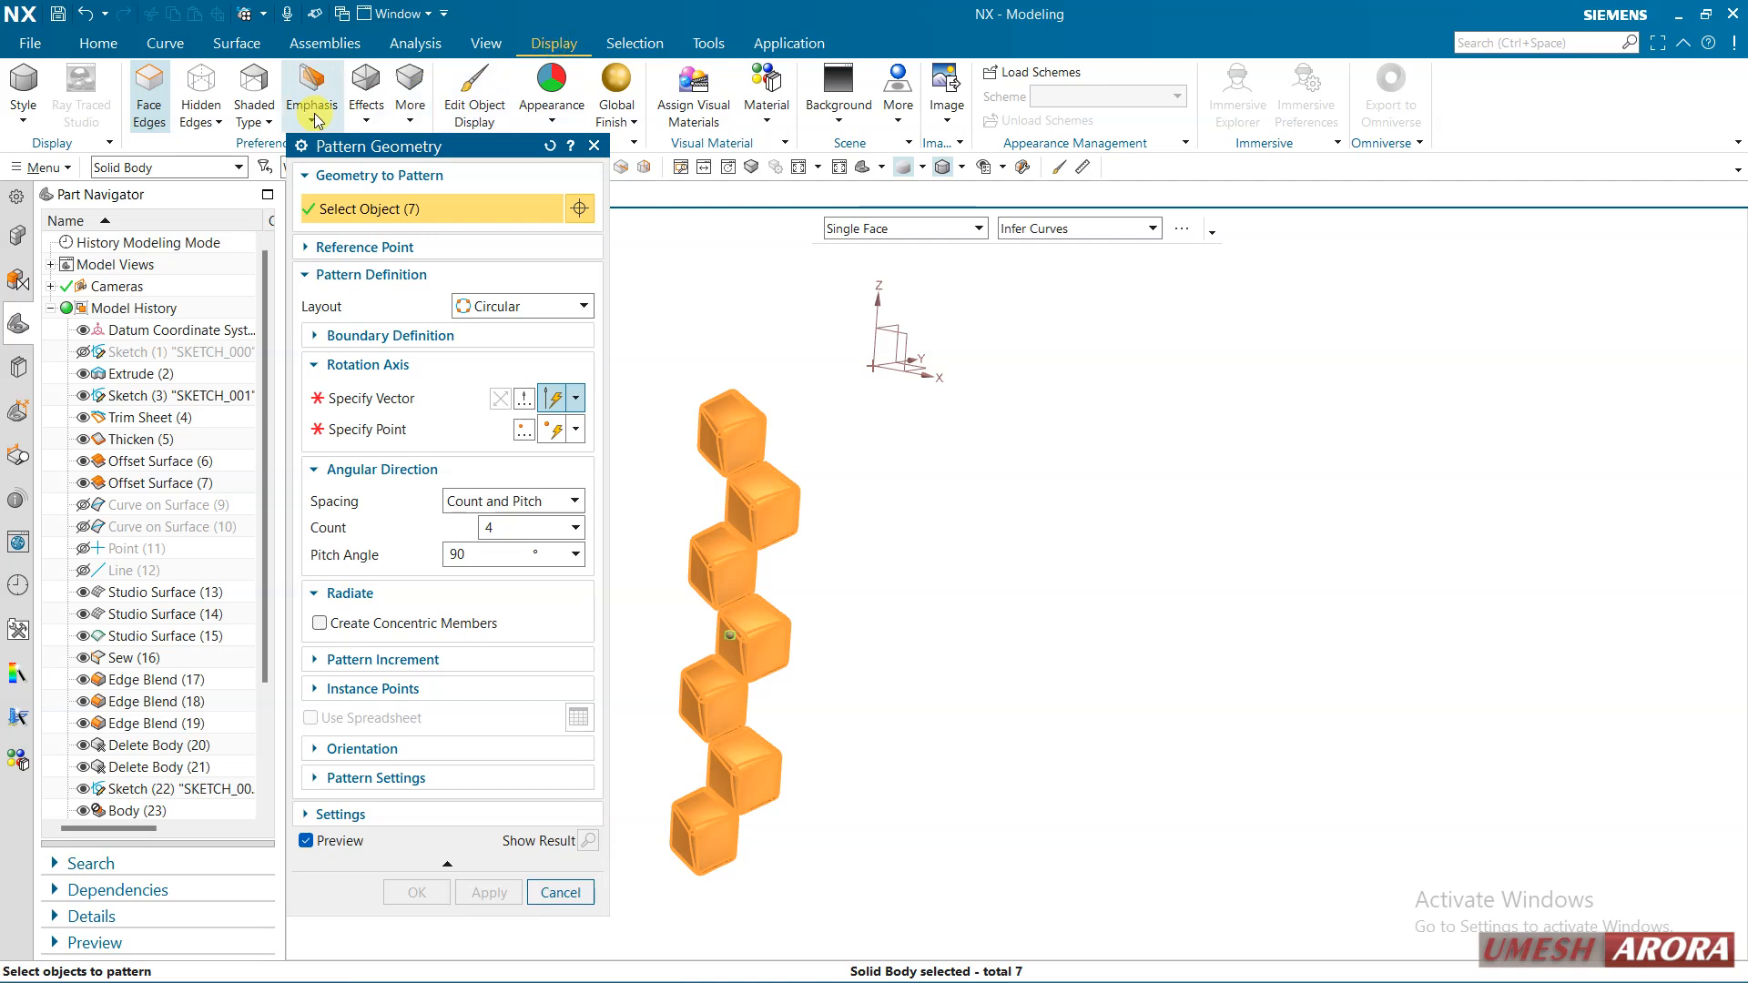
{"action": "left_click", "coordinate": [150, 83]}
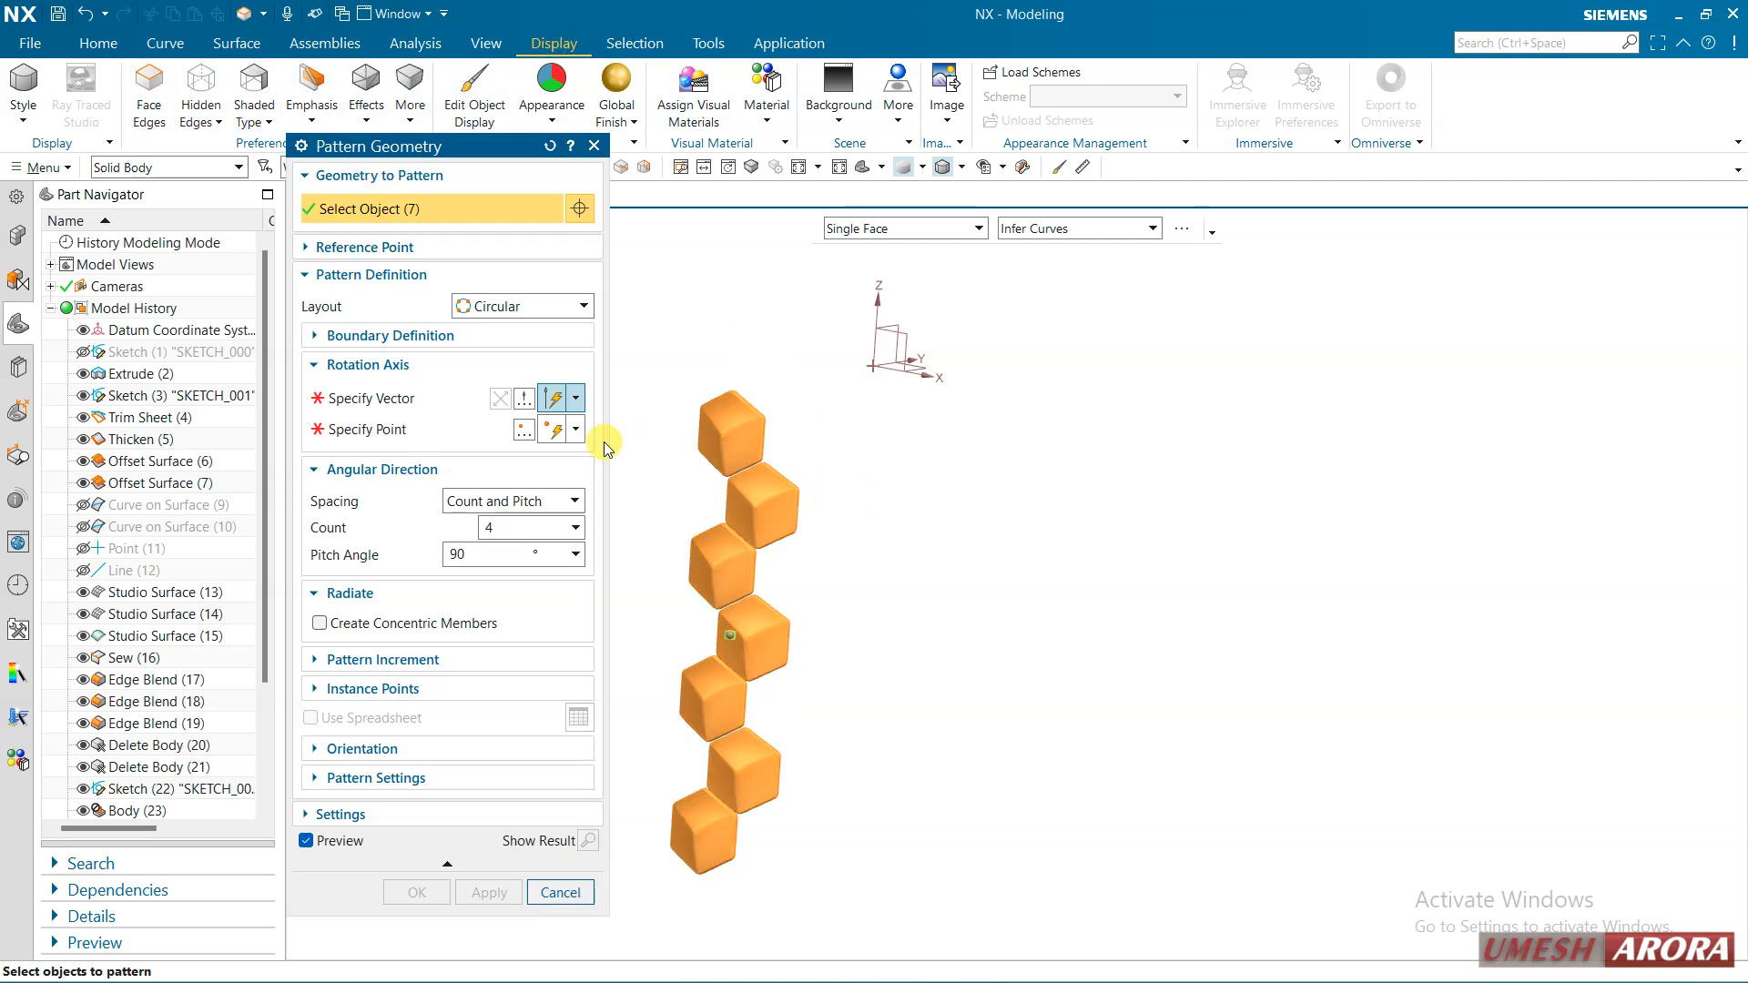
Set the pattern's rotation axis to the datum Z axis and disable the pattern preview
{"action": "left_click", "coordinate": [401, 398]}
{"action": "left_click", "coordinate": [876, 299]}
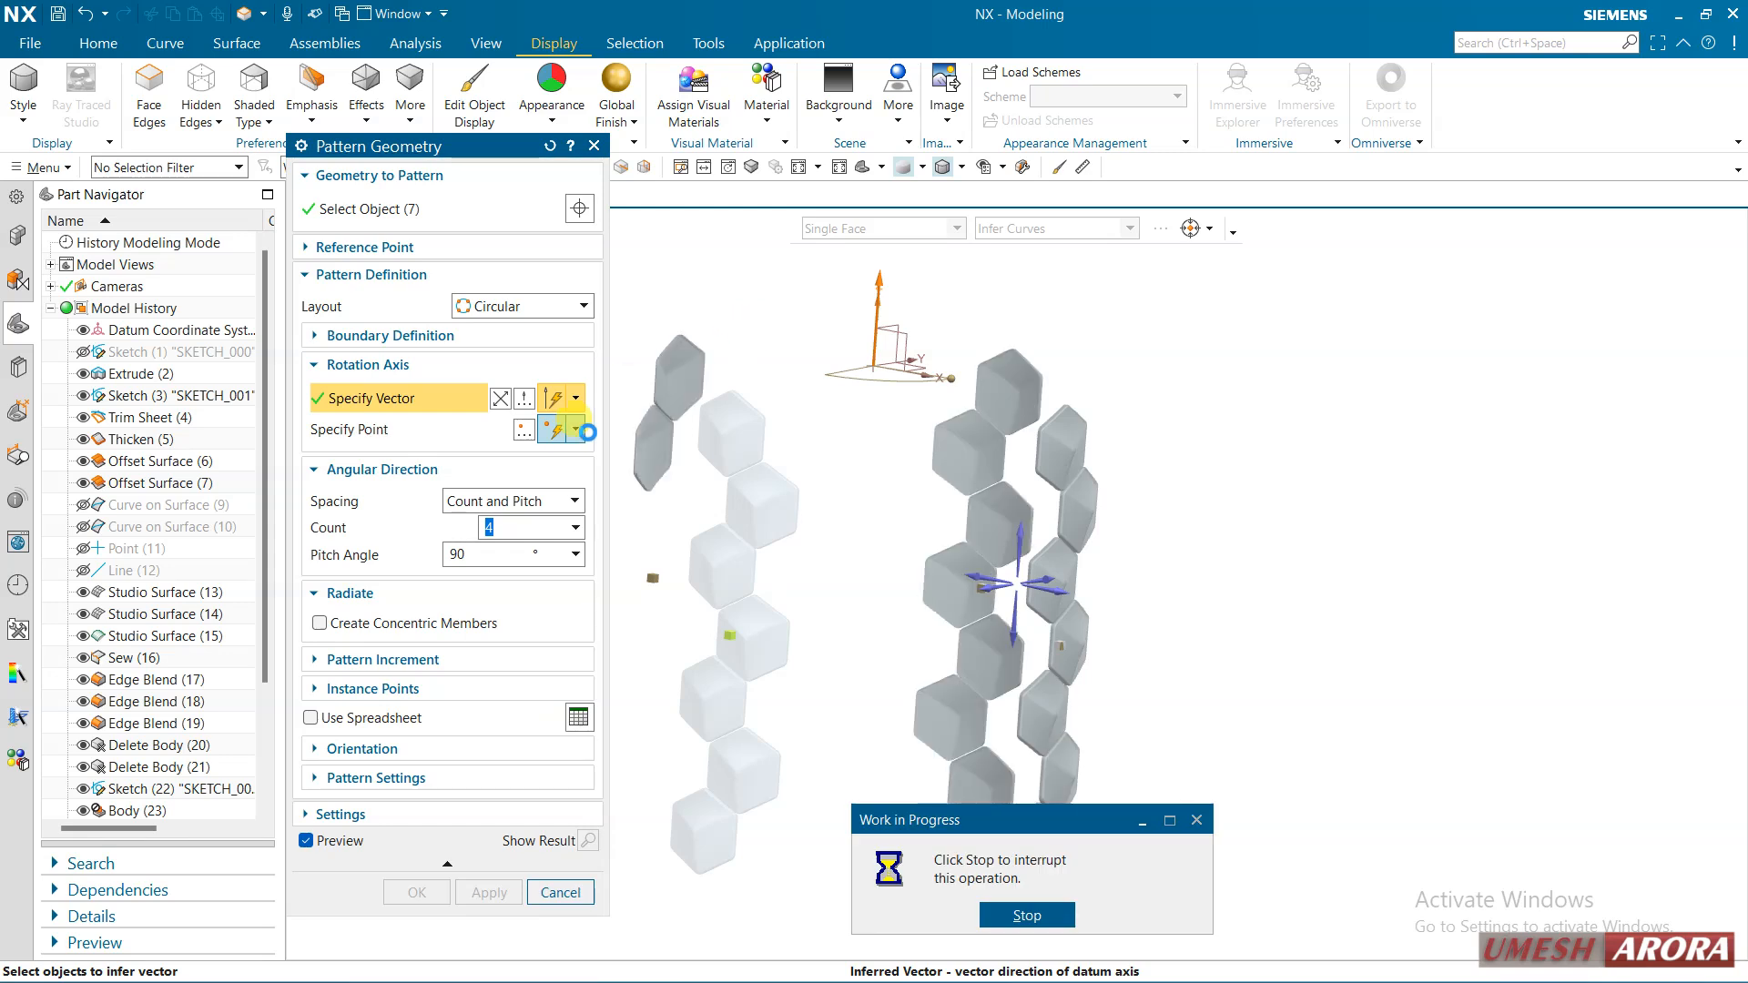
{"action": "left_click", "coordinate": [487, 501]}
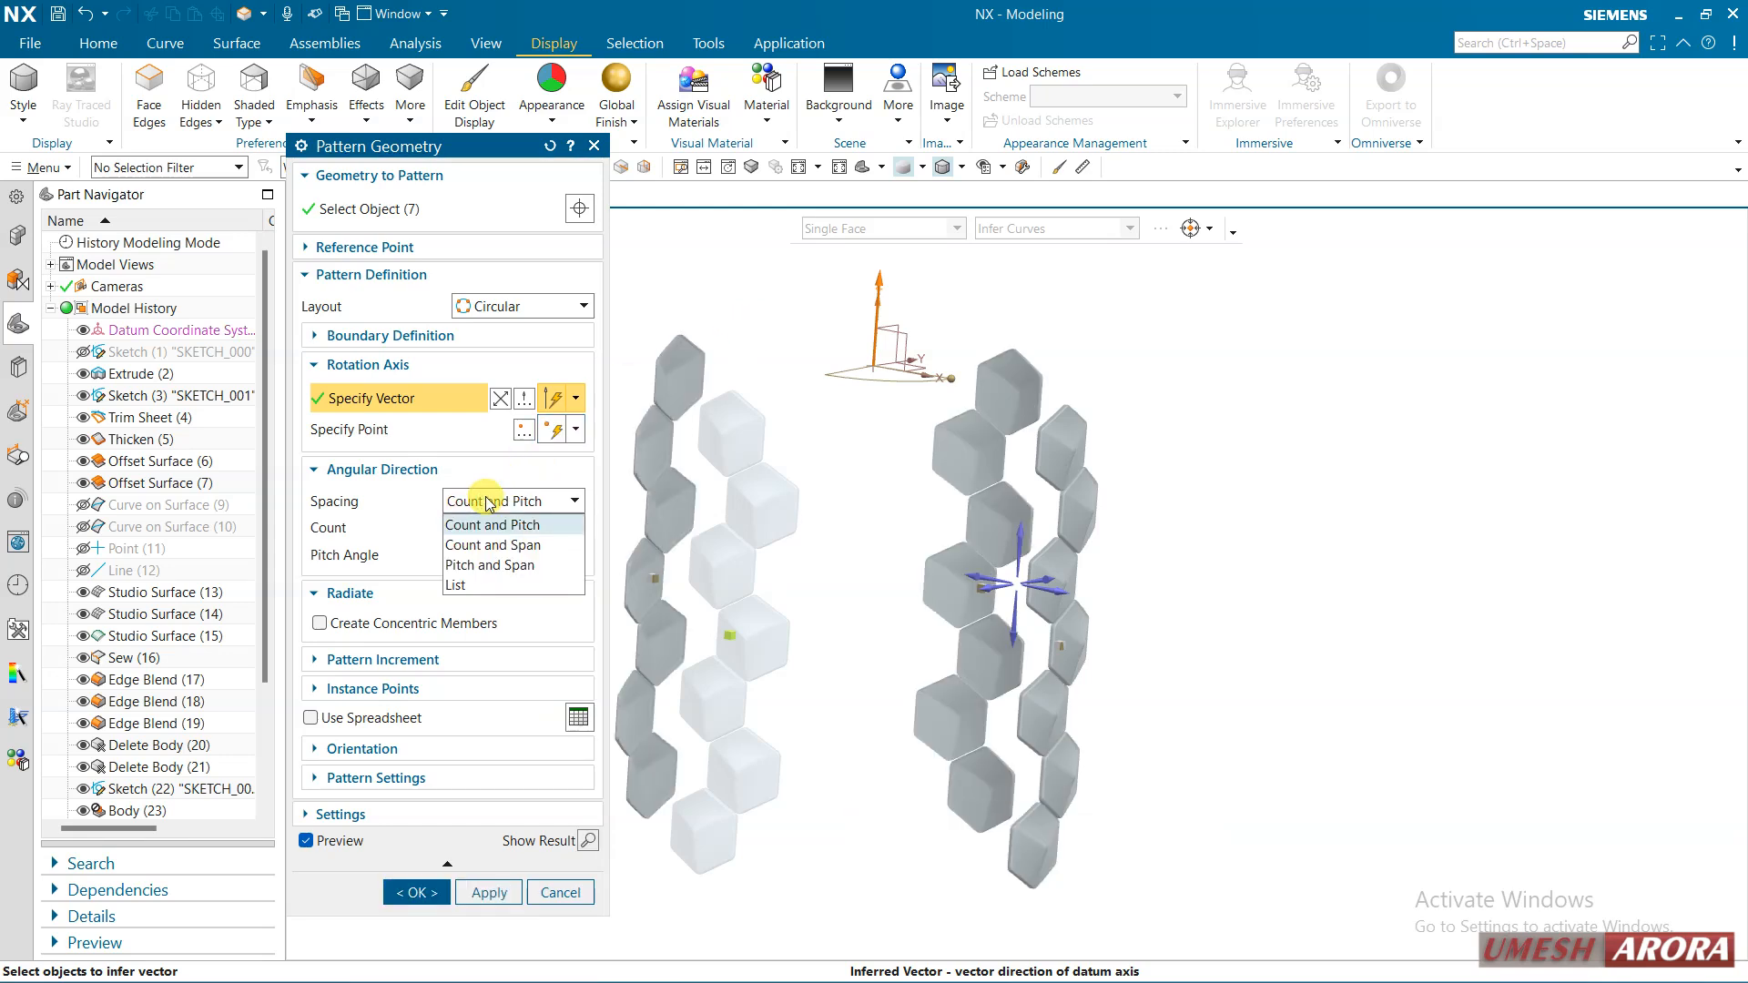
{"action": "left_click", "coordinate": [488, 502]}
{"action": "left_click", "coordinate": [305, 840]}
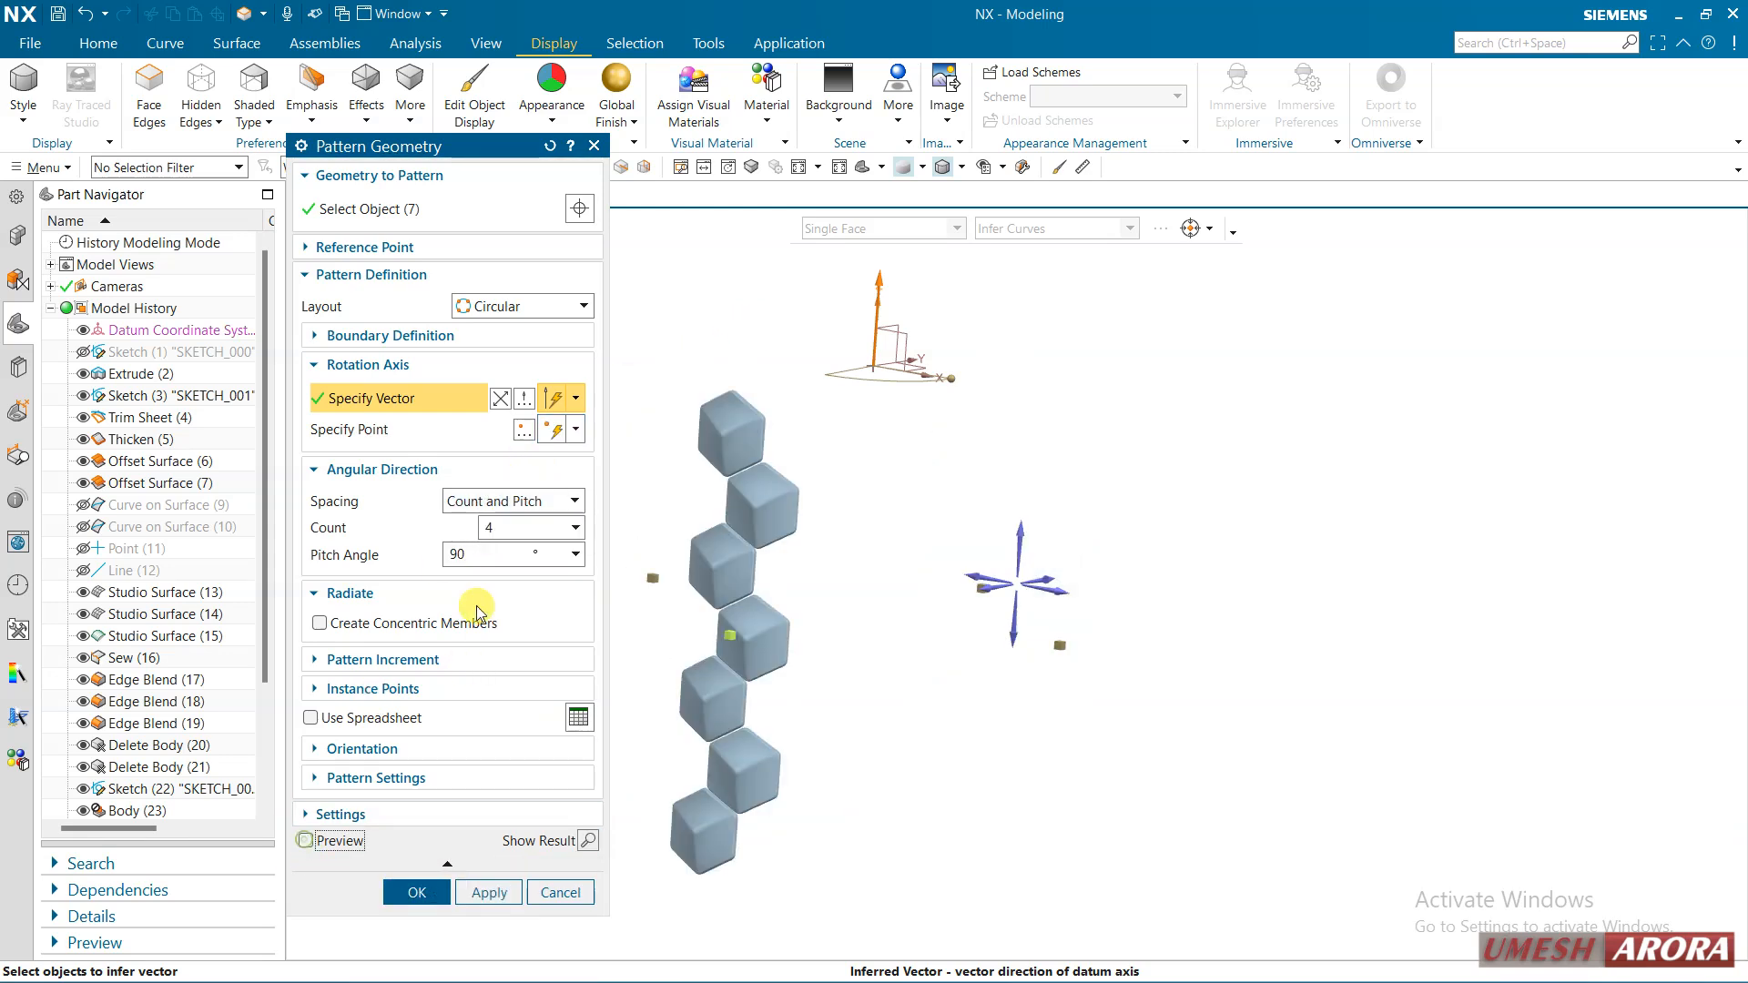
Set the spacing to Count and Span with a count of 18 over 360°, and create the circular pattern
{"action": "left_click", "coordinate": [491, 502]}
{"action": "left_click", "coordinate": [492, 546]}
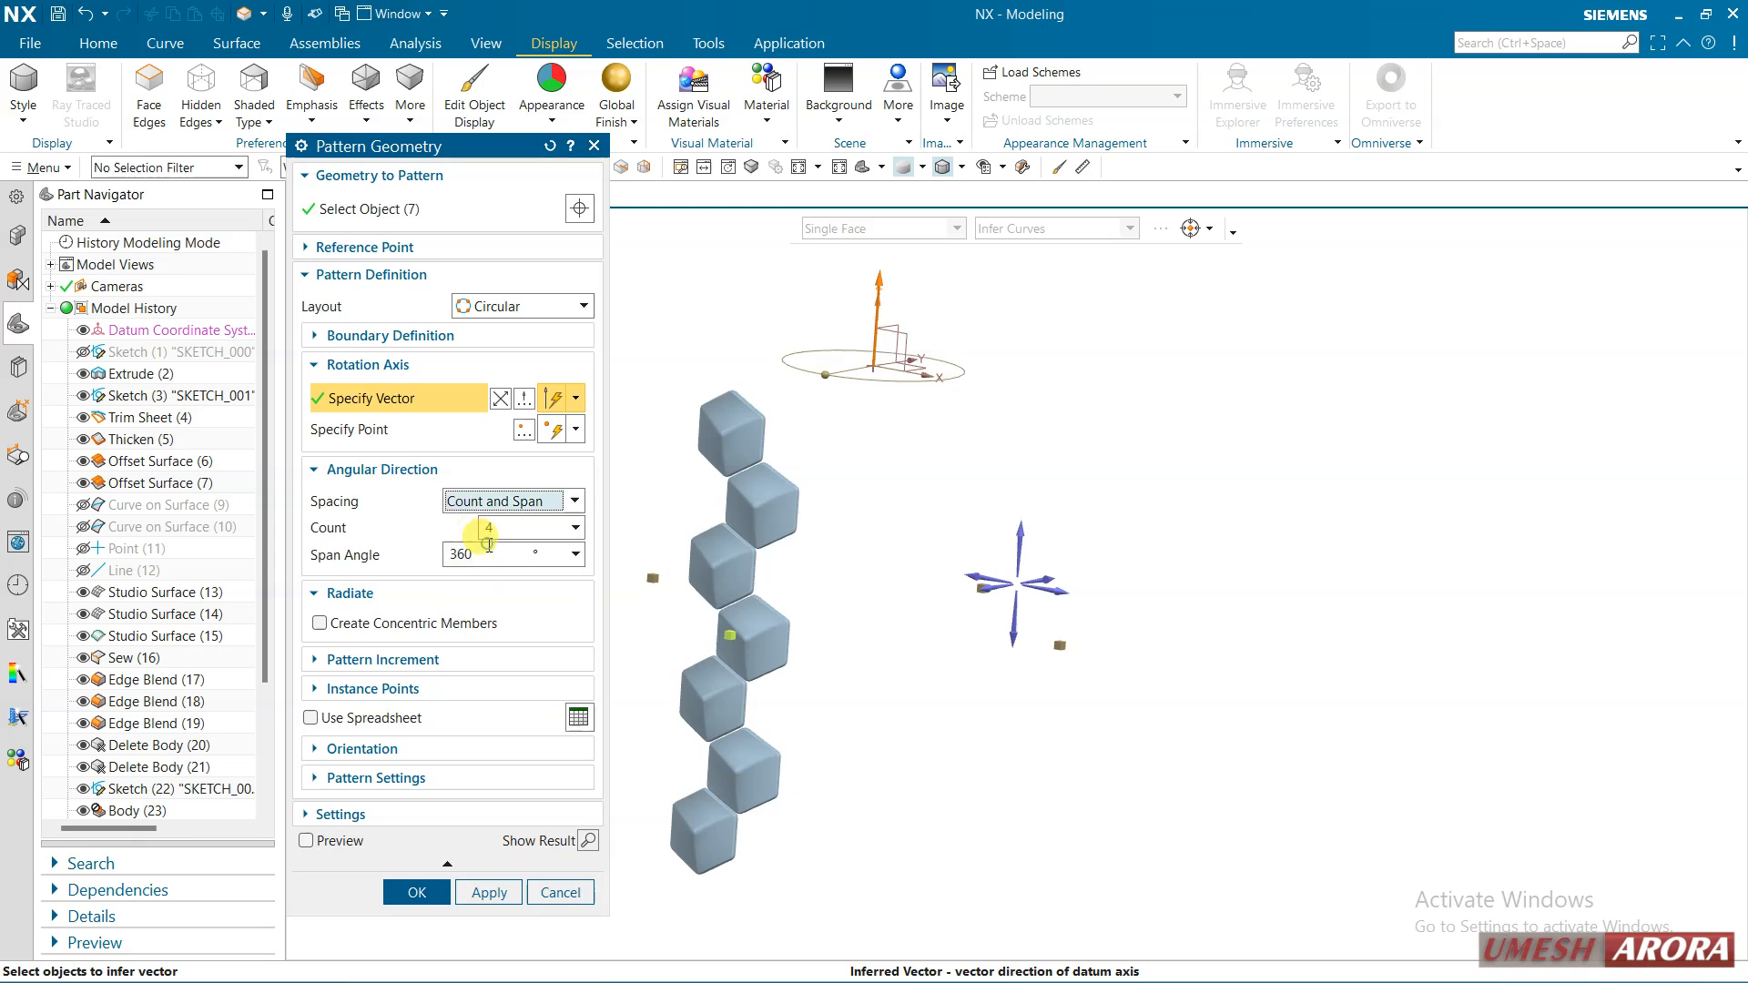
{"action": "left_click", "coordinate": [493, 529]}
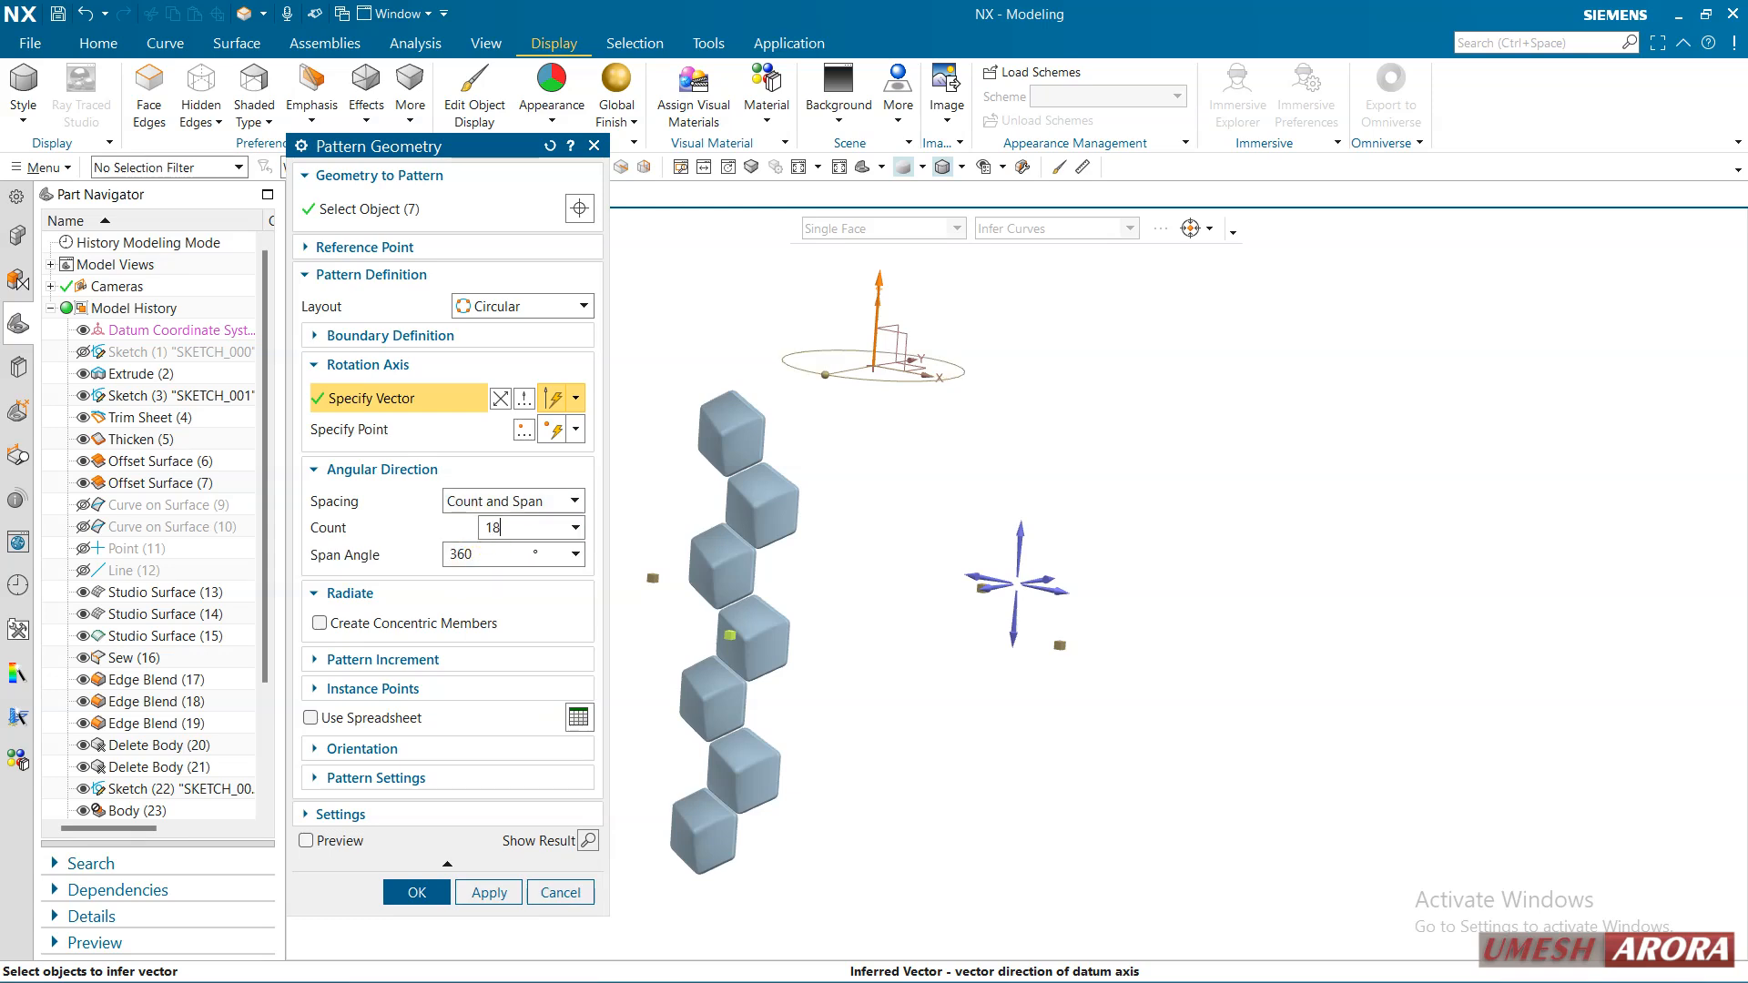
{"action": "type", "text": "18"}
{"action": "double_click", "coordinate": [492, 528]}
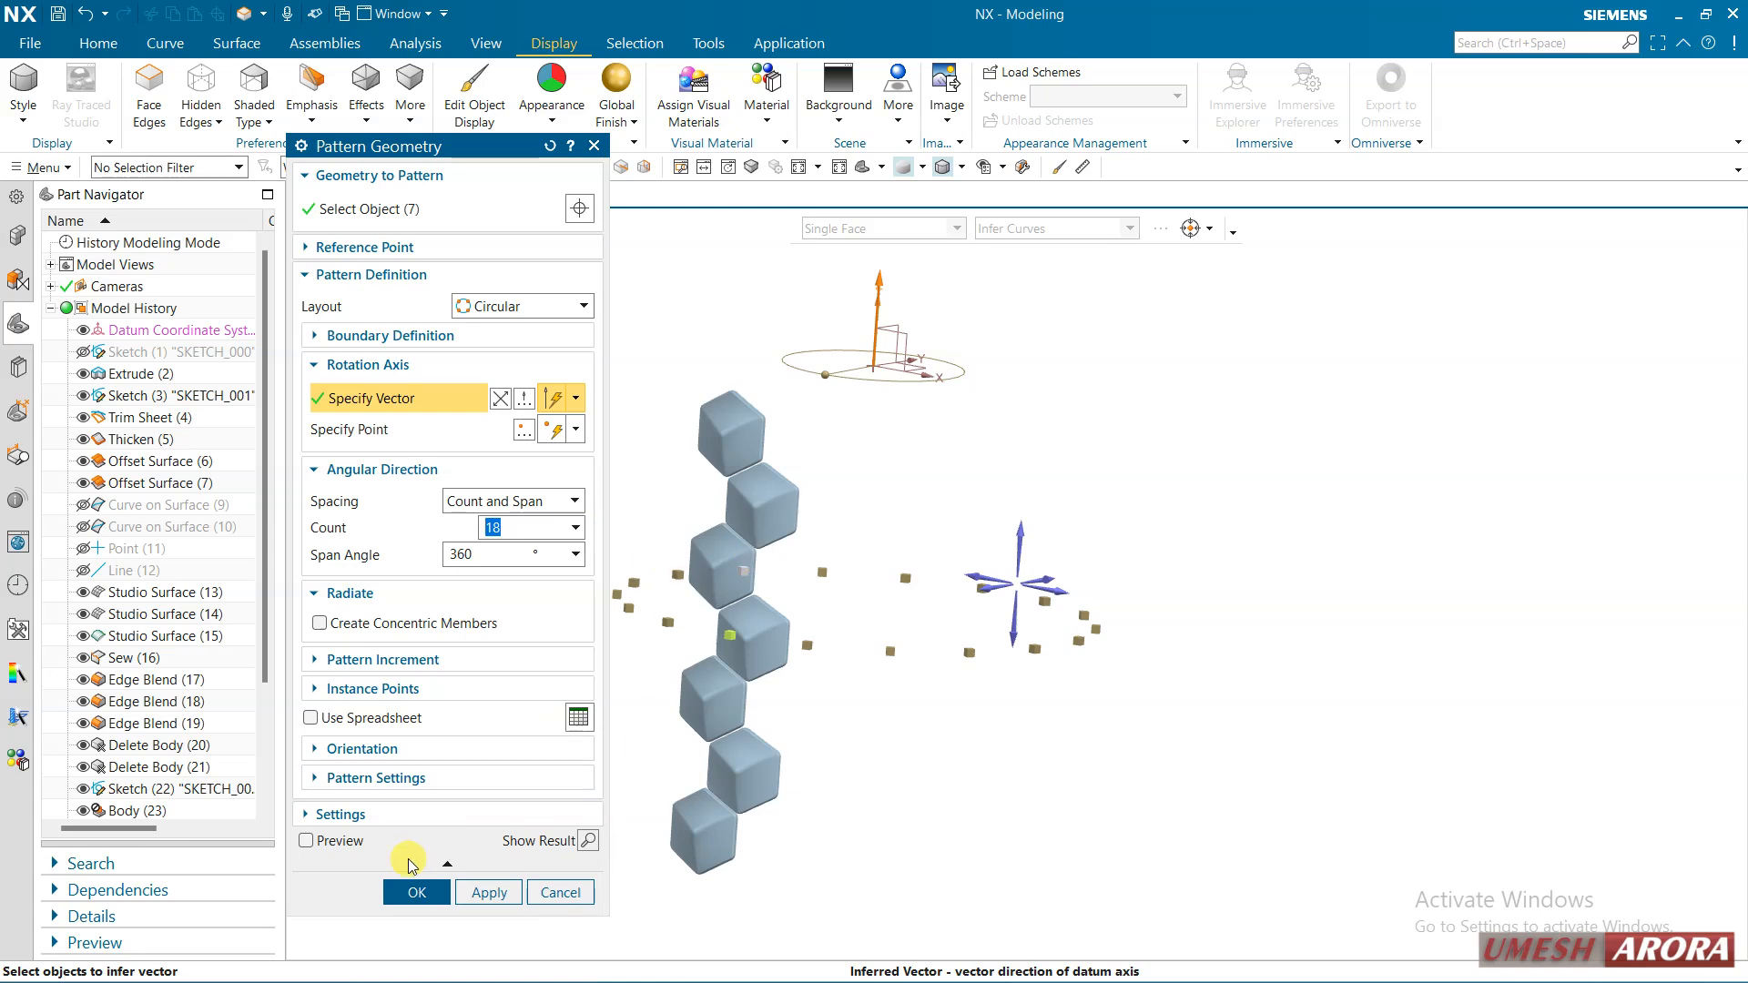
{"action": "left_click", "coordinate": [404, 894]}
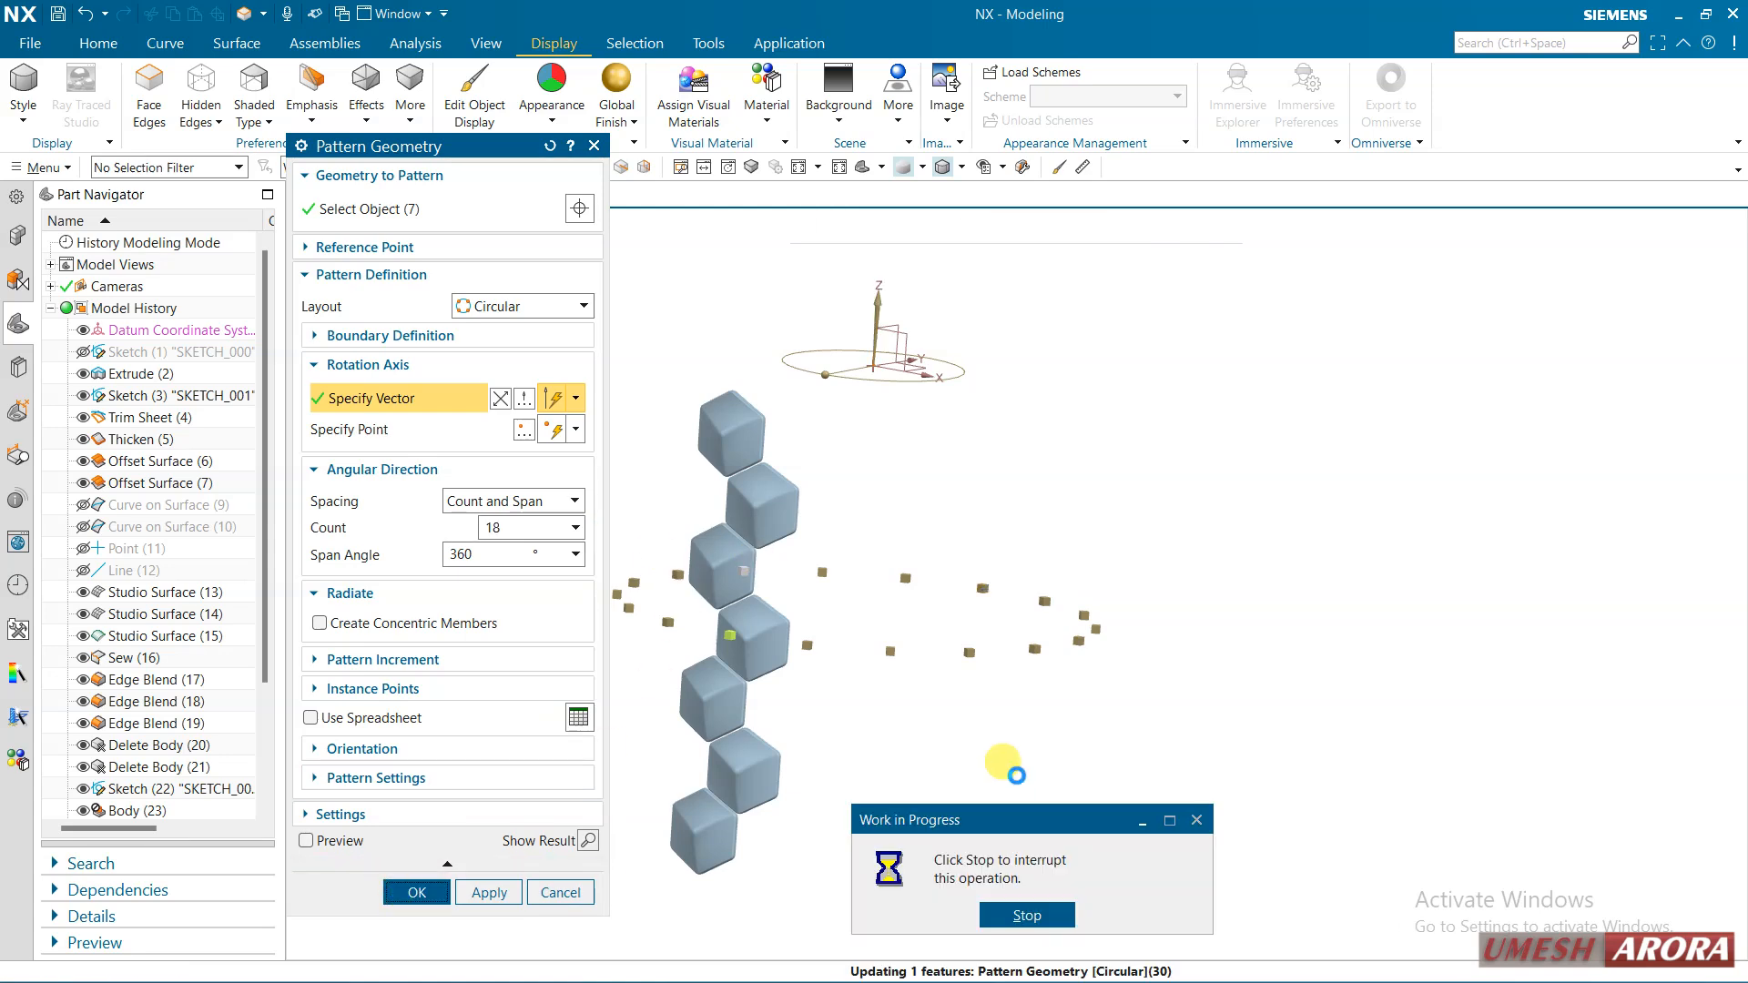
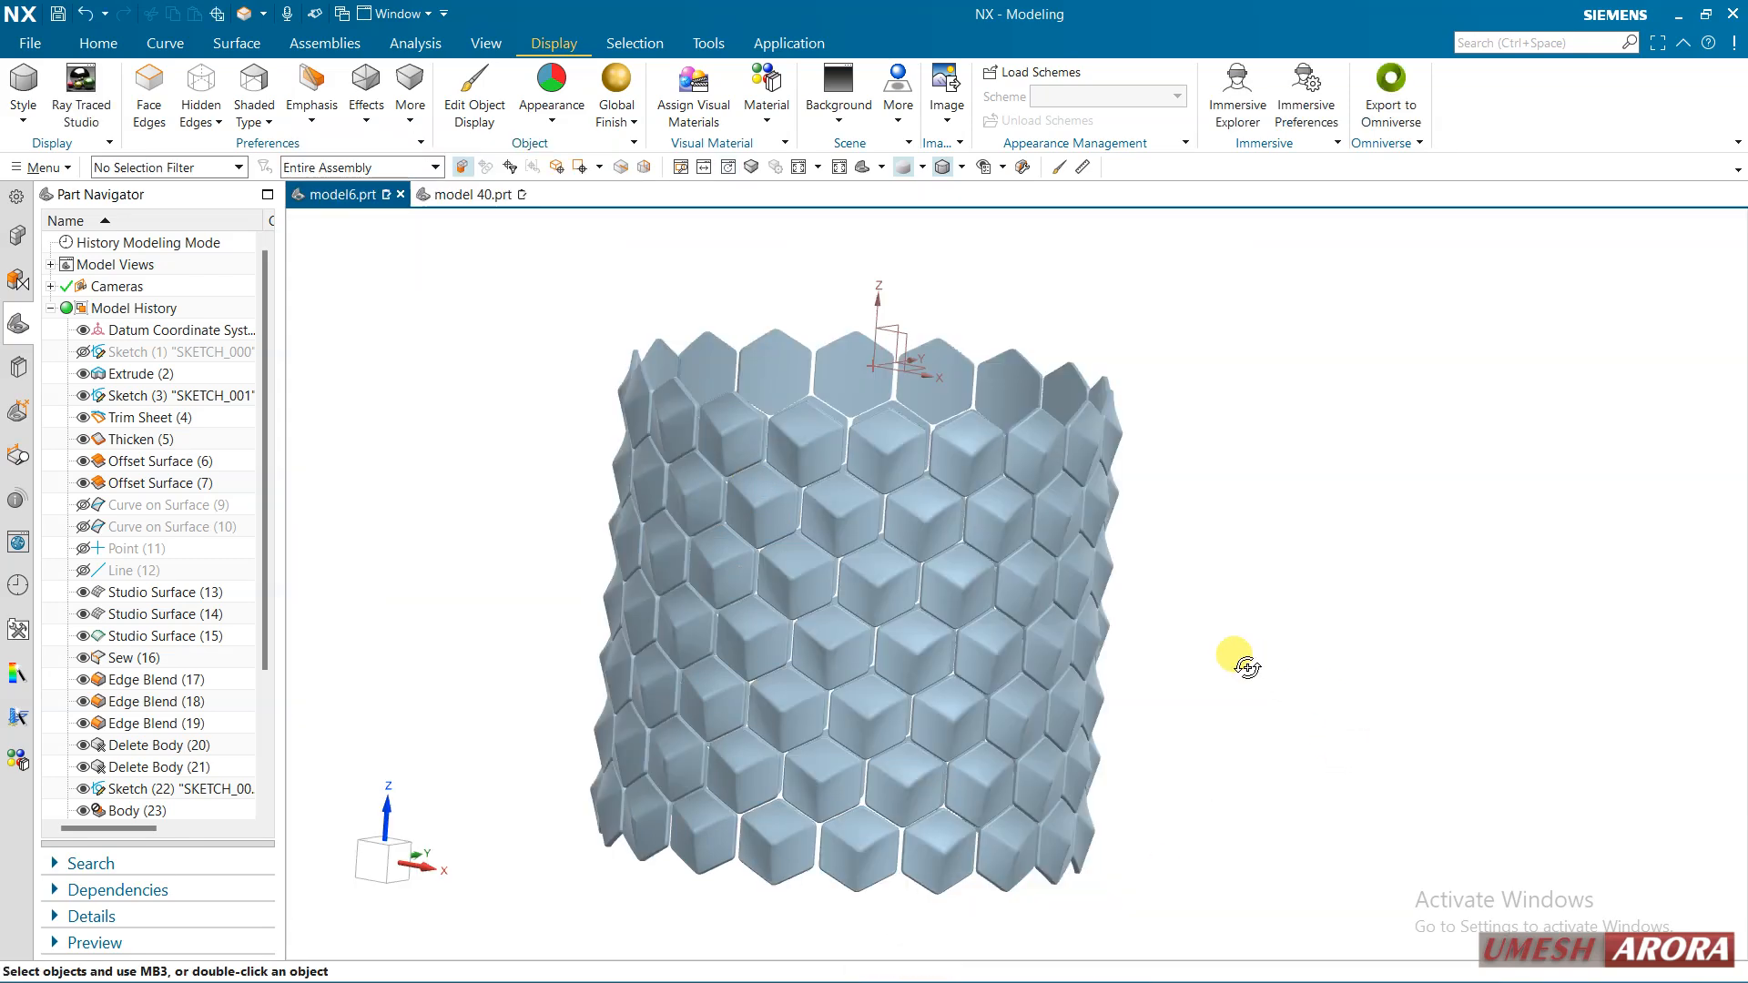
Create a sketch on the Top datum plane and draw a circle about 74 mm in diameter centred on the origin
{"action": "mouse_move", "coordinate": [1247, 667]}
{"action": "middle_mouse_down"}
{"action": "mouse_move", "coordinate": [1176, 646]}
{"action": "mouse_move", "coordinate": [1106, 653]}
{"action": "mouse_move", "coordinate": [1261, 664]}
{"action": "middle_mouse_up"}
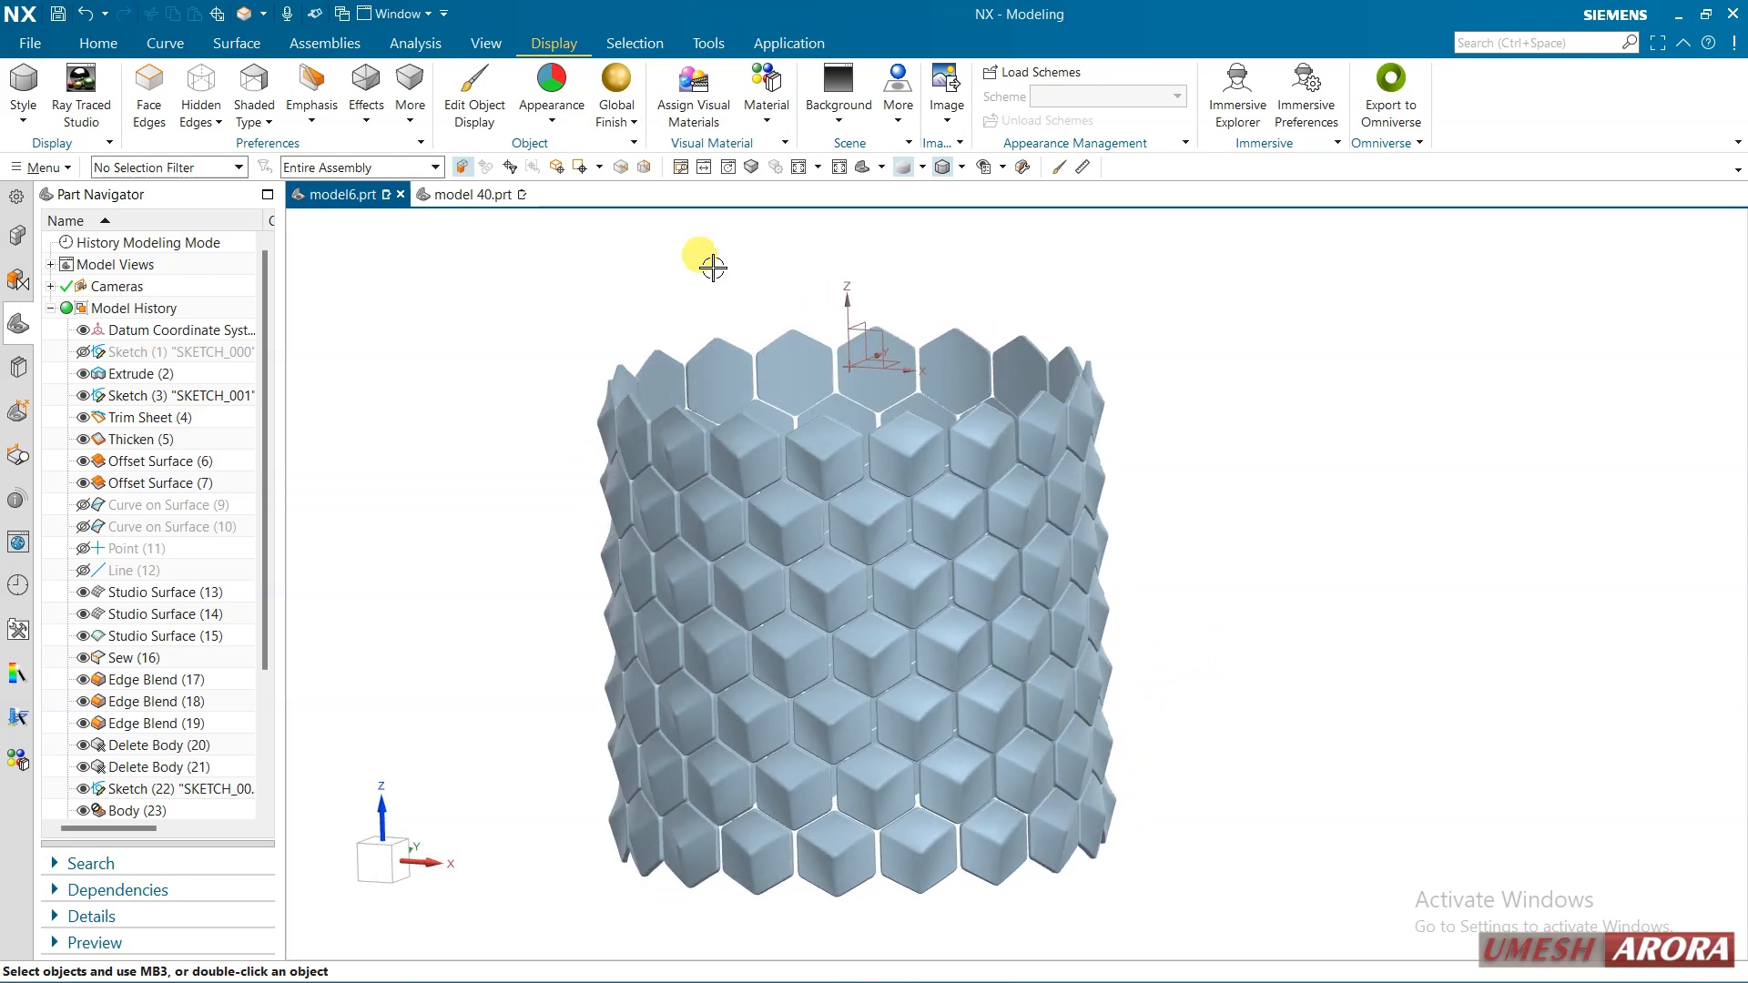
{"action": "left_click", "coordinate": [99, 42]}
{"action": "left_click", "coordinate": [81, 82]}
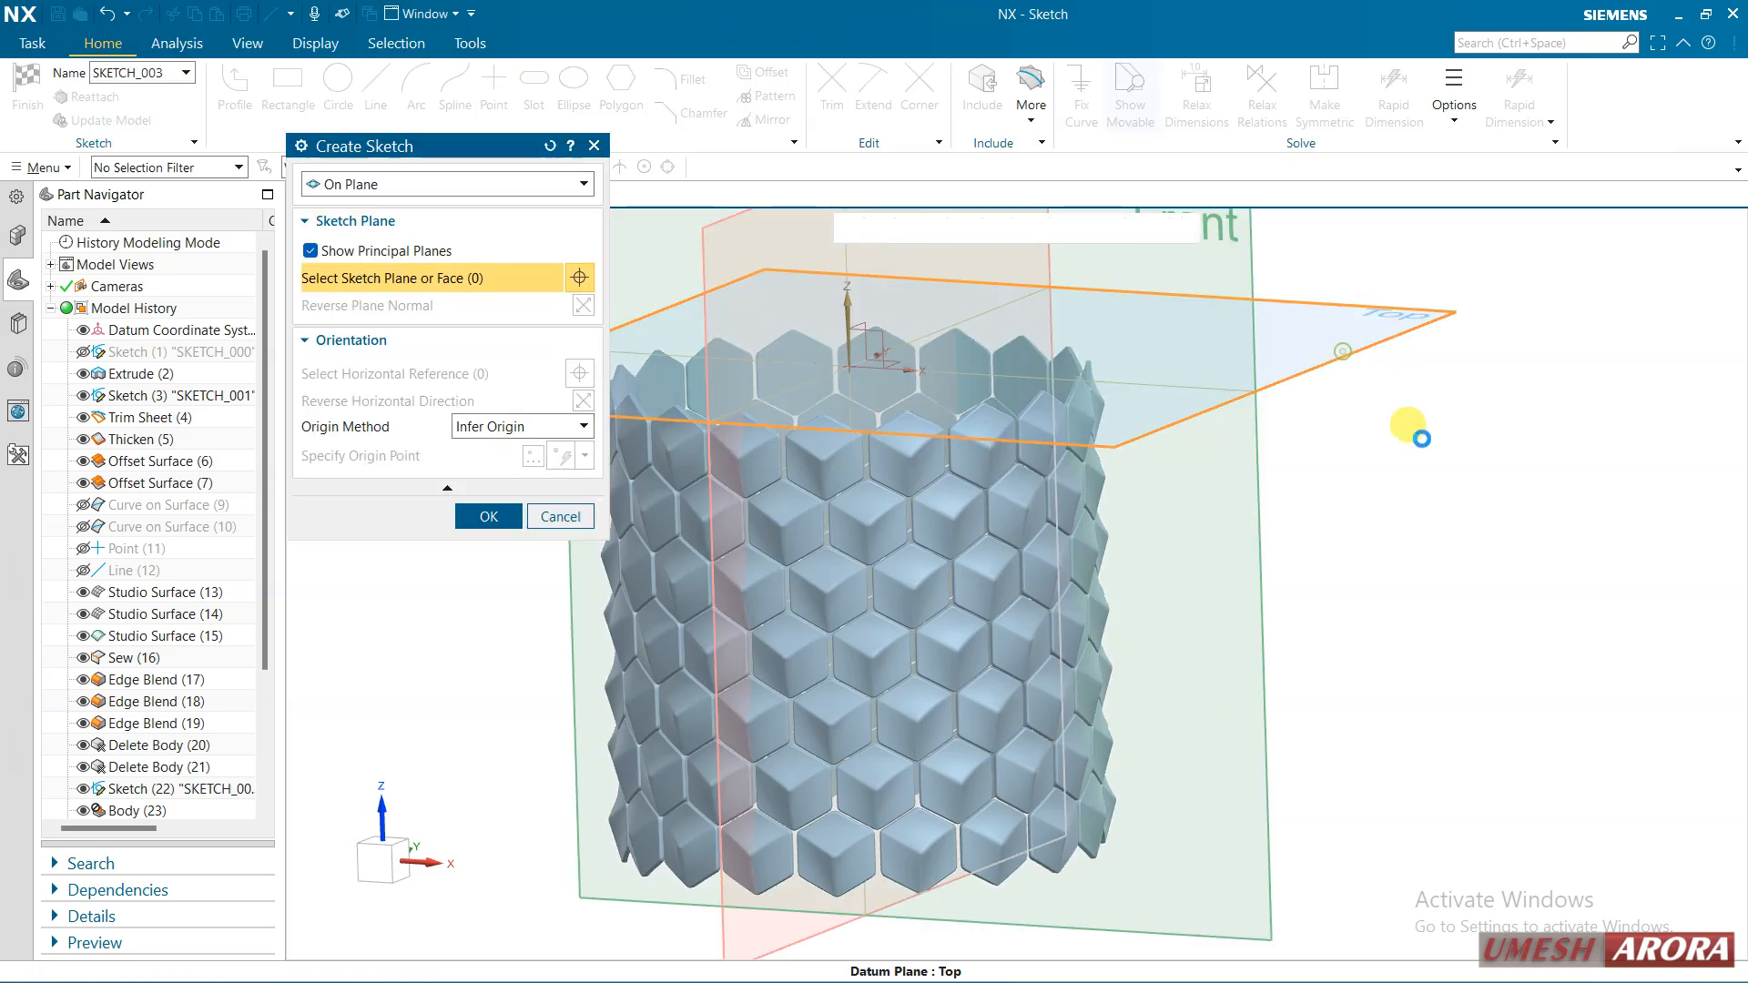
{"action": "left_click", "coordinate": [1410, 427]}
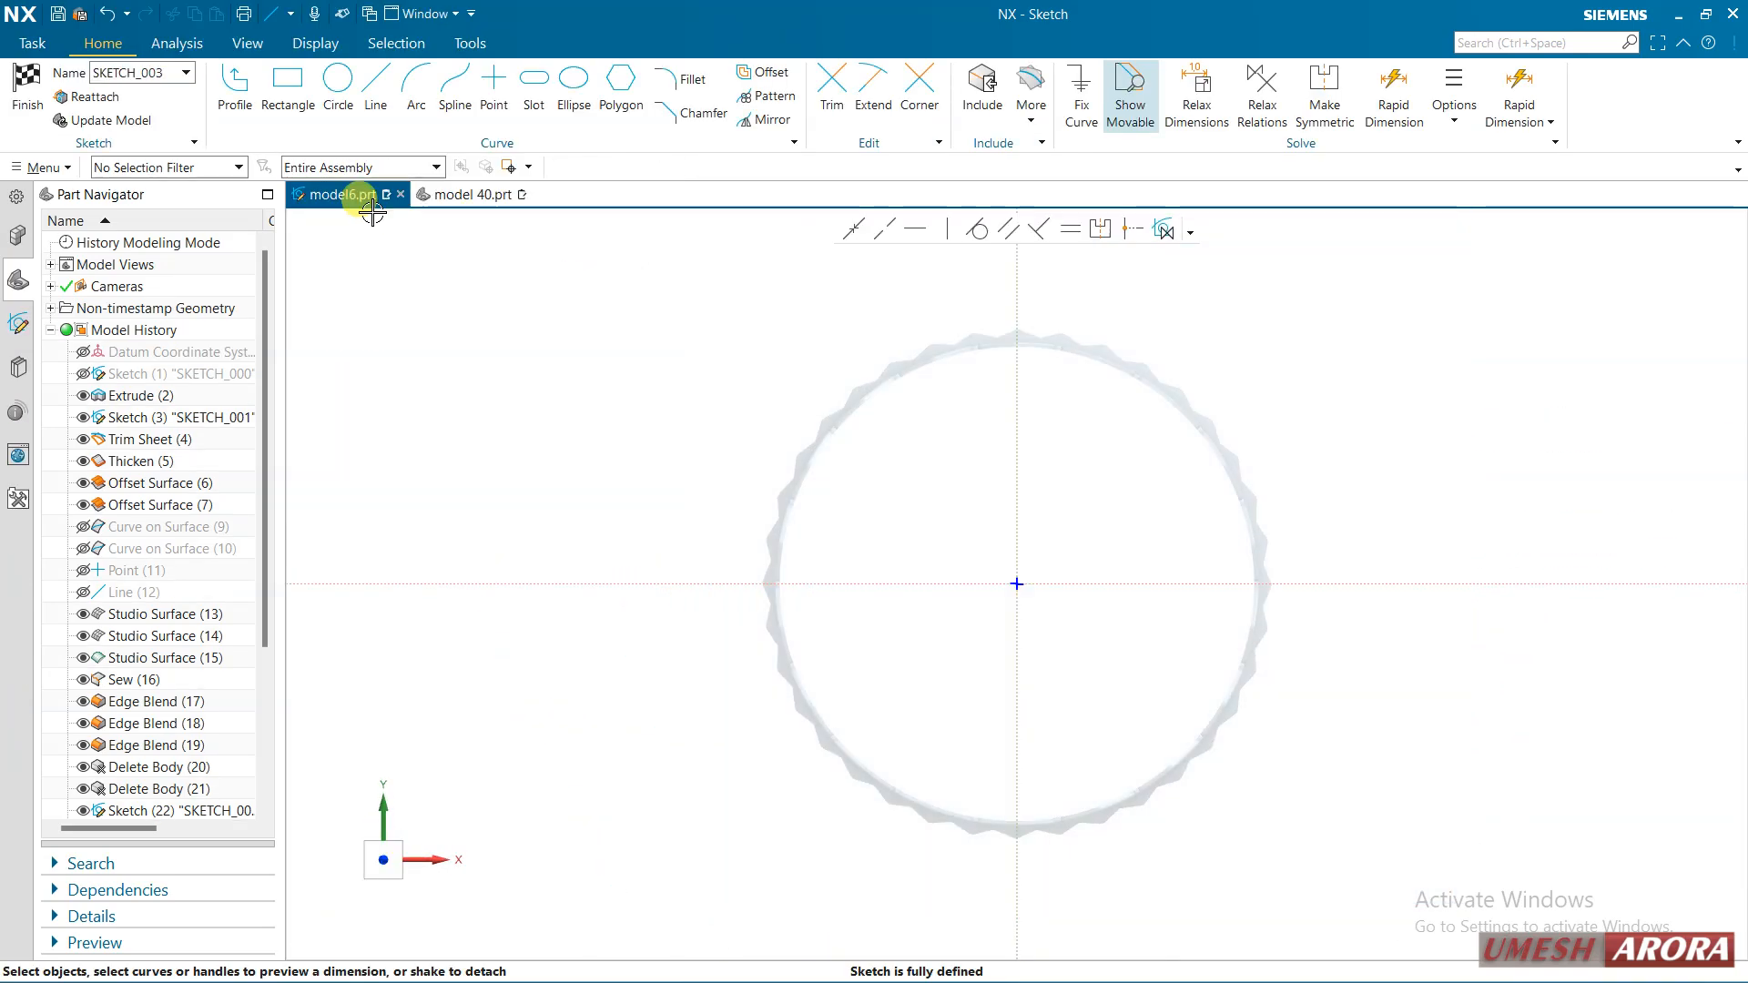
{"action": "left_click", "coordinate": [338, 80]}
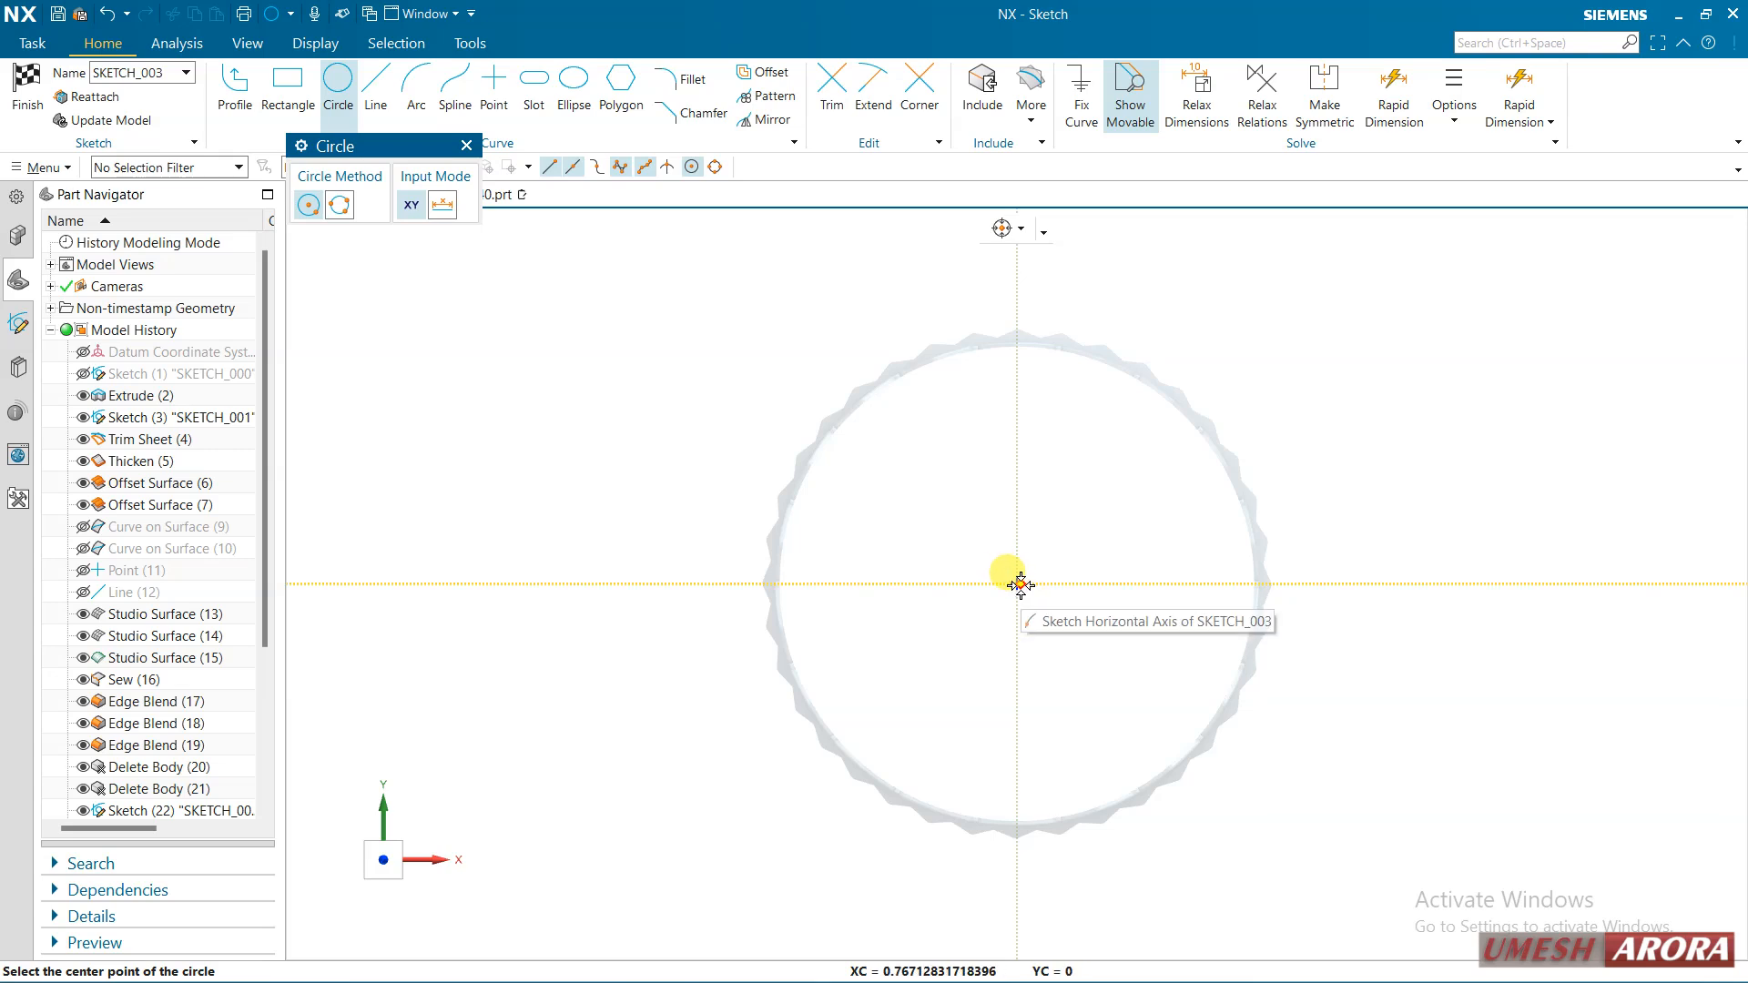
{"action": "left_click", "coordinate": [1017, 583]}
{"action": "left_click", "coordinate": [1066, 415]}
{"action": "key", "text": "Escape"}
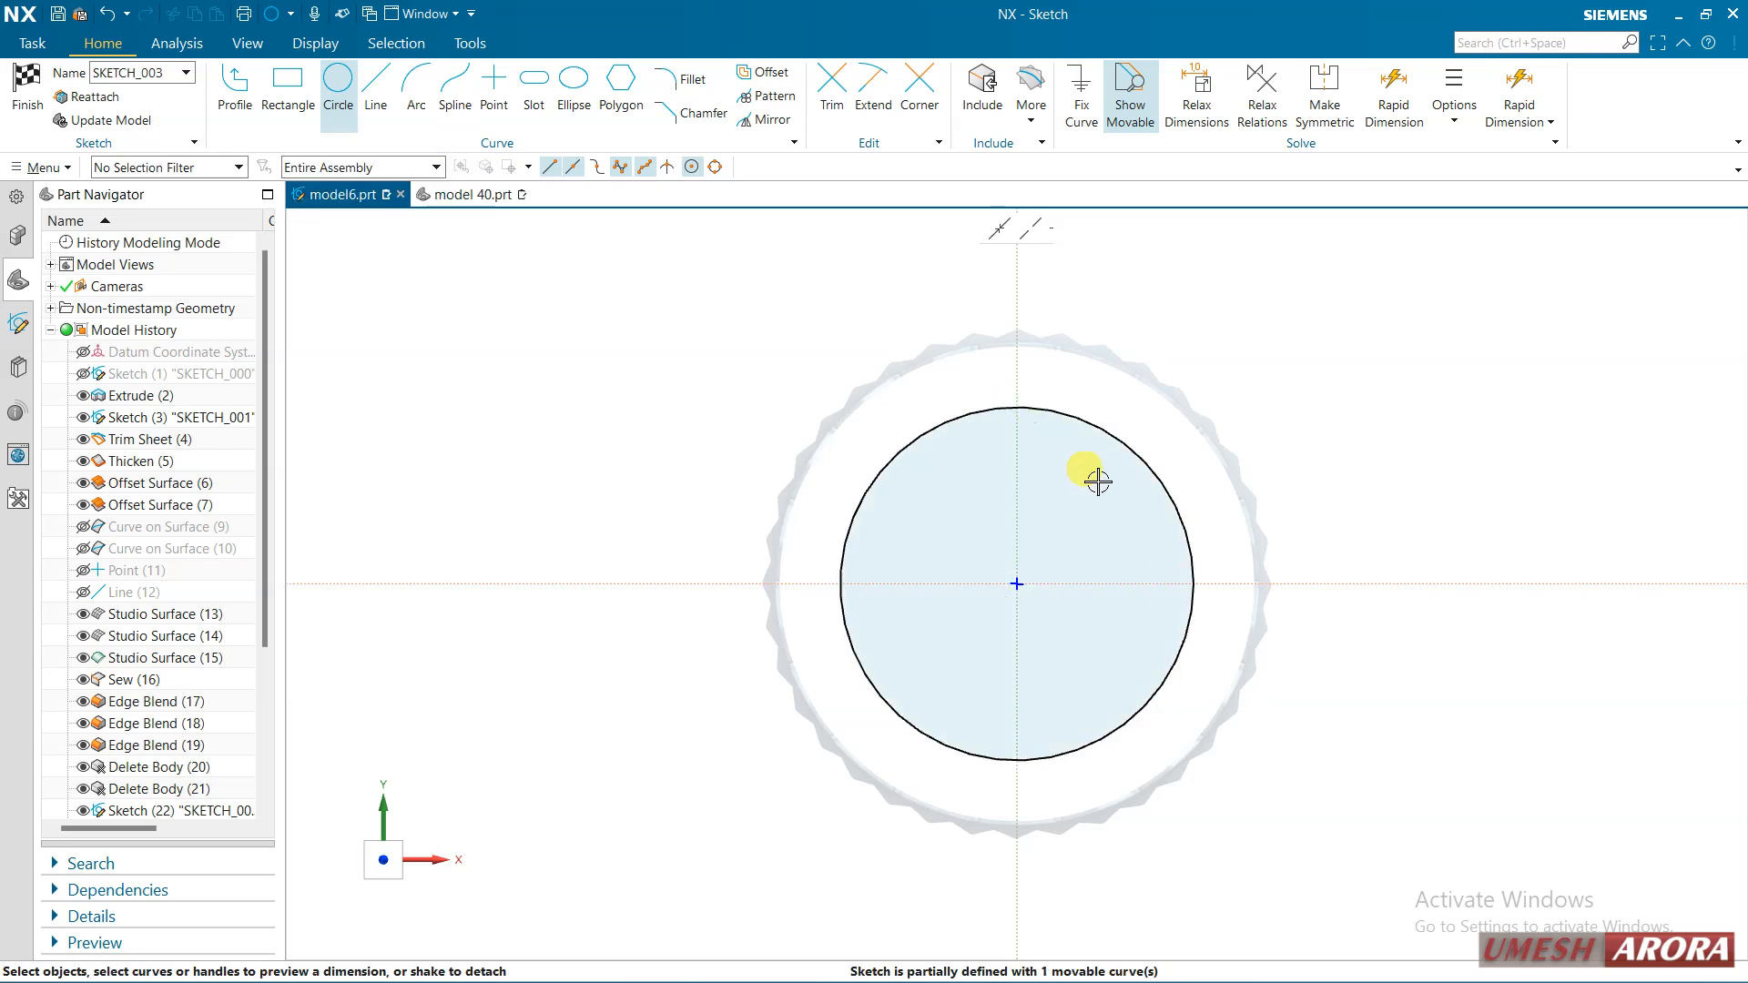
Dimension the circle's diameter at 100 mm and finish the sketch
{"action": "left_click", "coordinate": [1118, 440]}
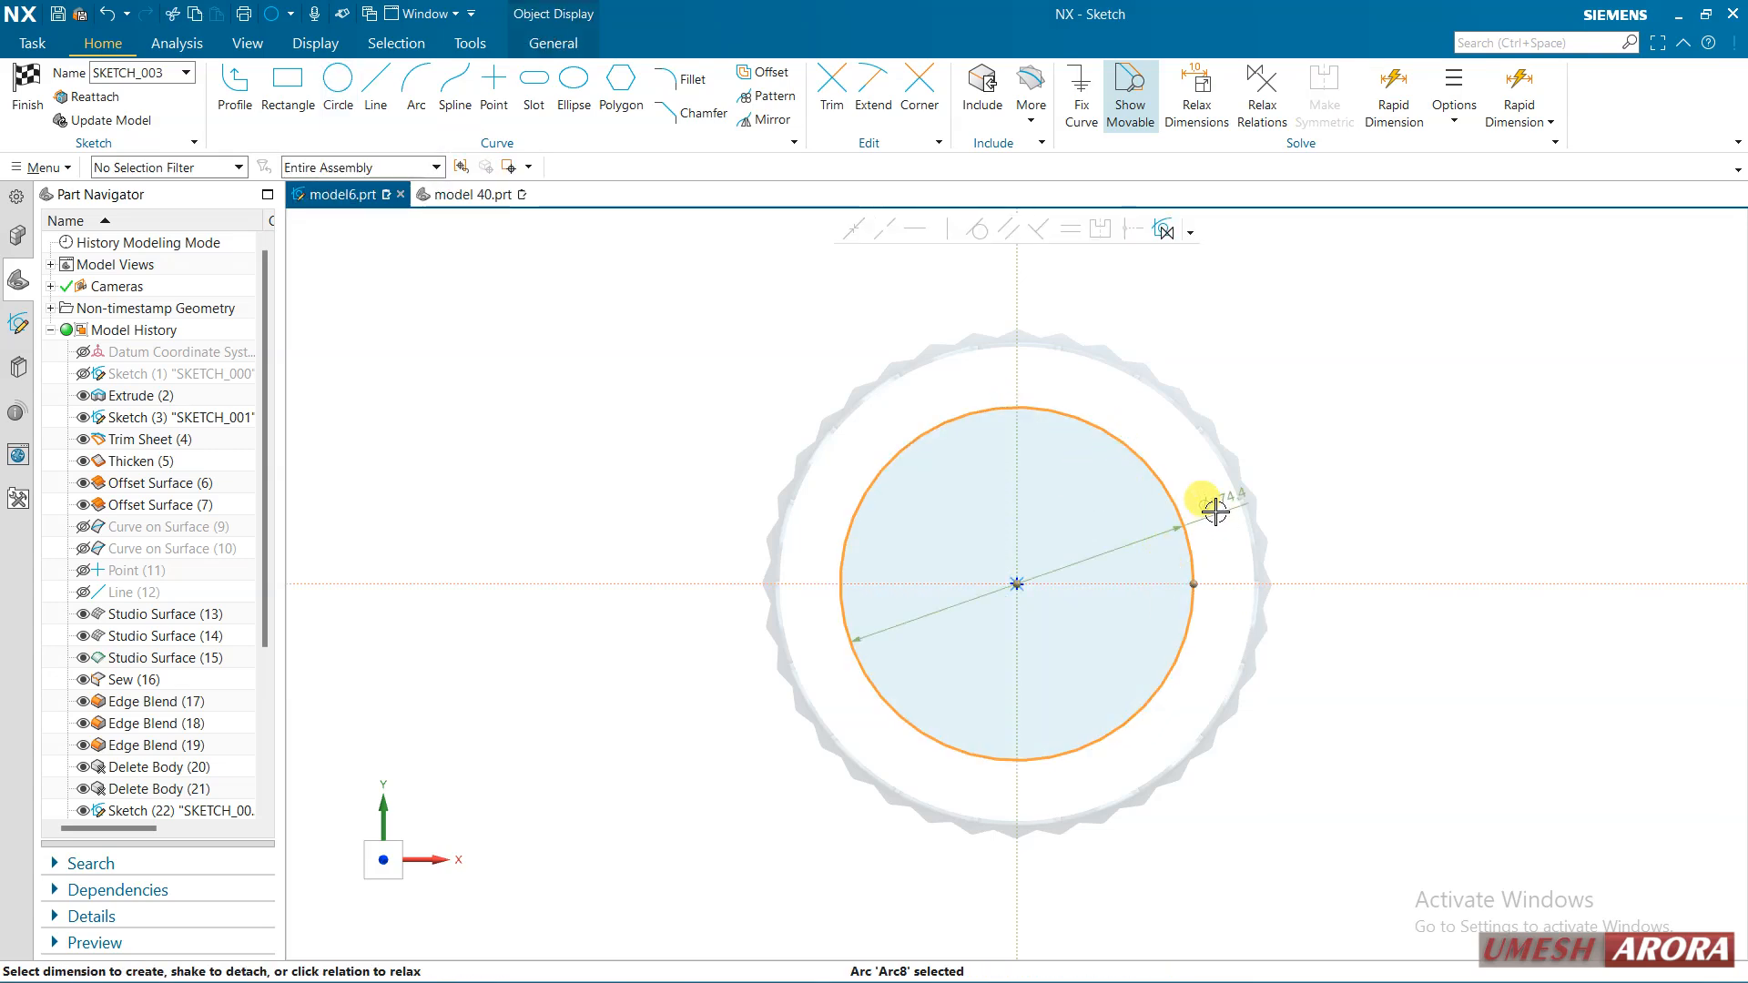
{"action": "left_click", "coordinate": [1338, 451]}
{"action": "type", "text": "1"}
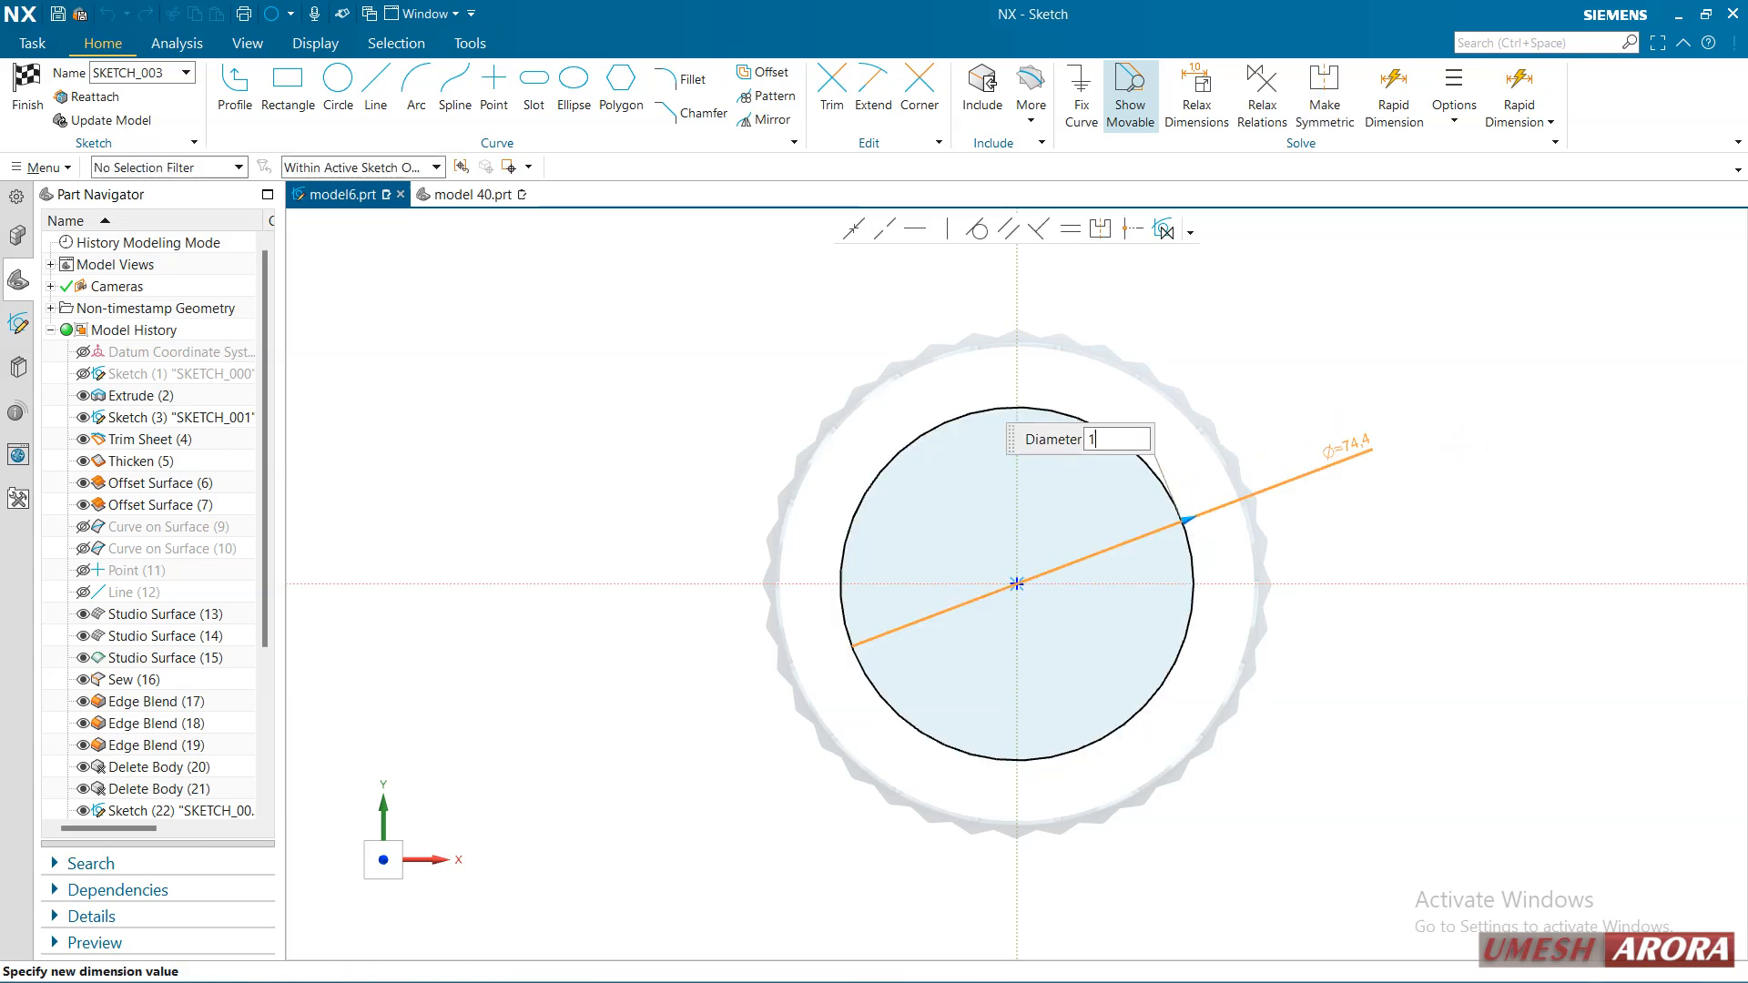
{"action": "type", "text": "00"}
{"action": "key", "text": "Return"}
{"action": "key", "text": "Return"}
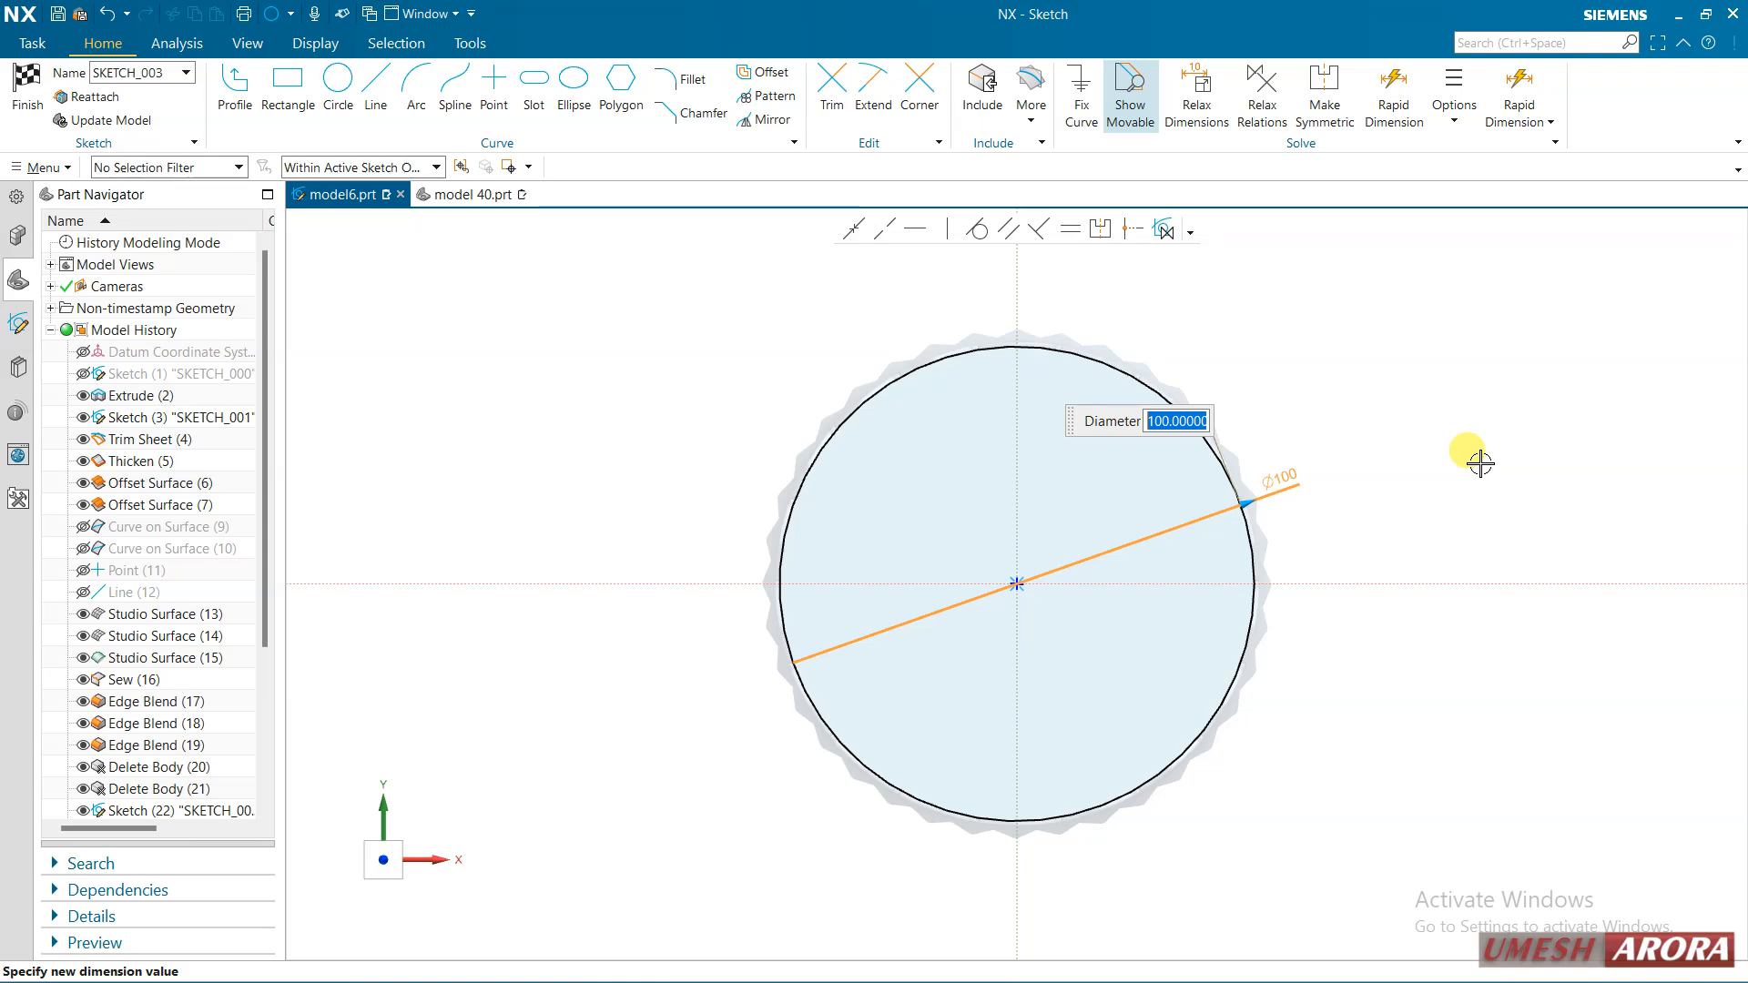
{"action": "left_click", "coordinate": [27, 91]}
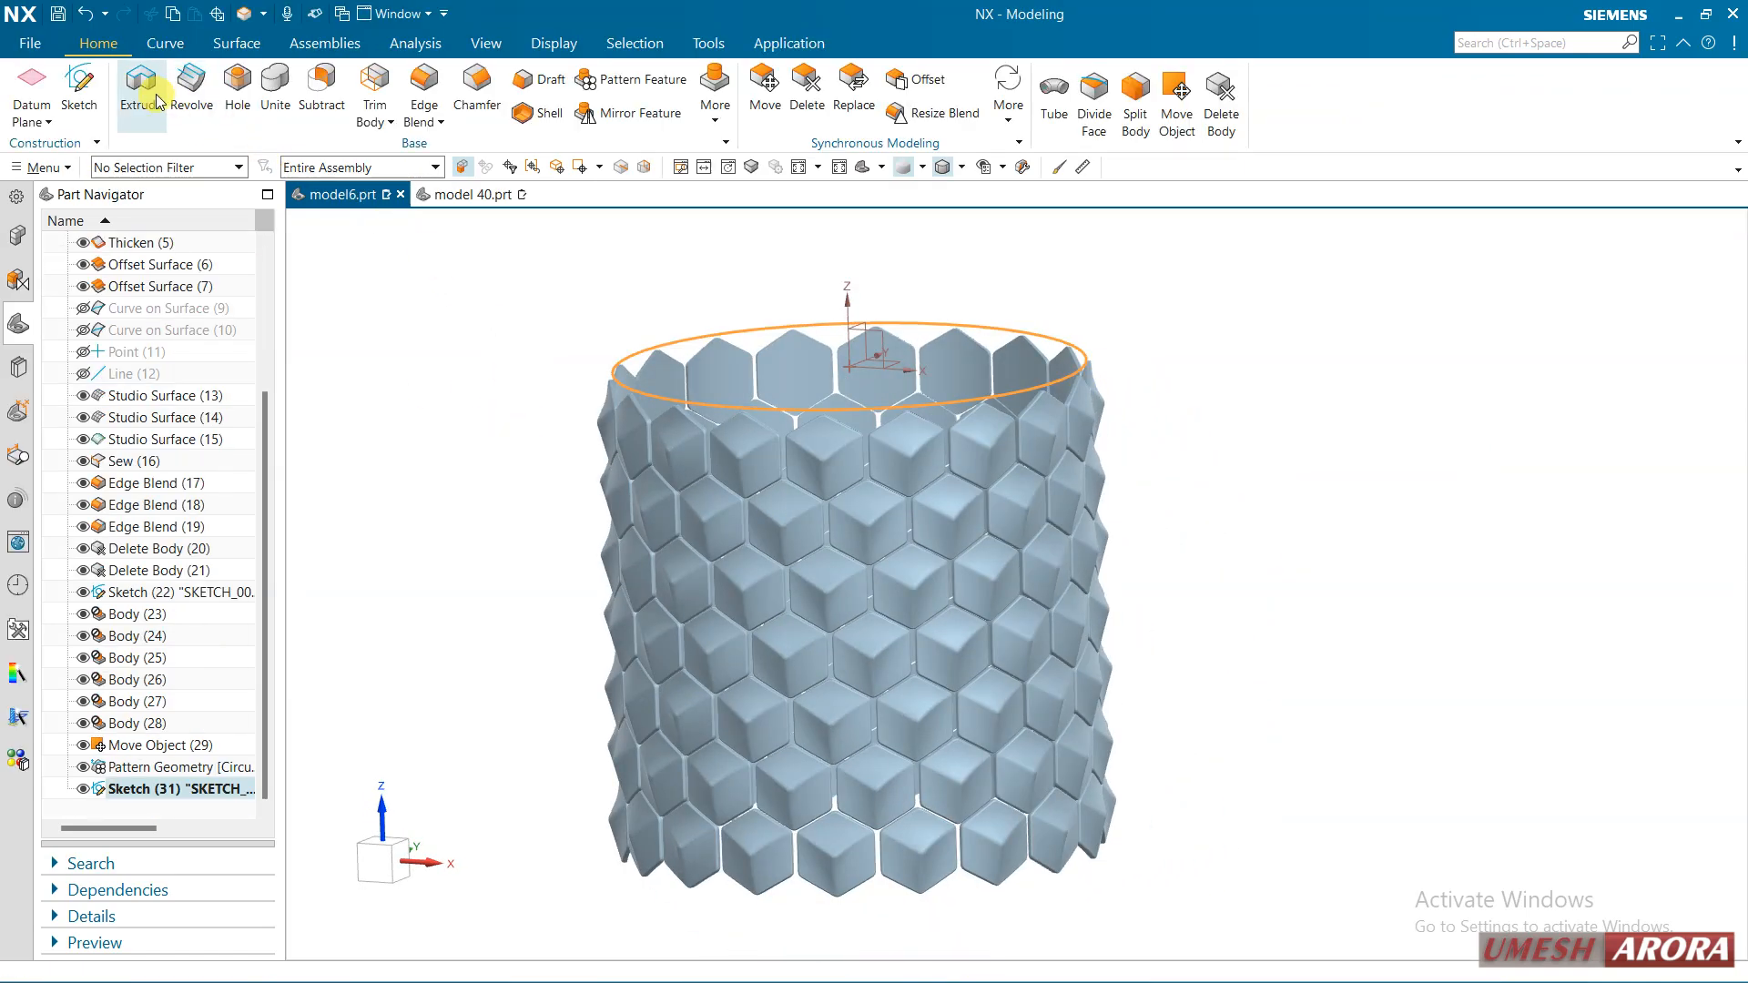
Extrude the circle 105 mm downward along the patterned cells as a separate solid with no Boolean
{"action": "left_click", "coordinate": [141, 87]}
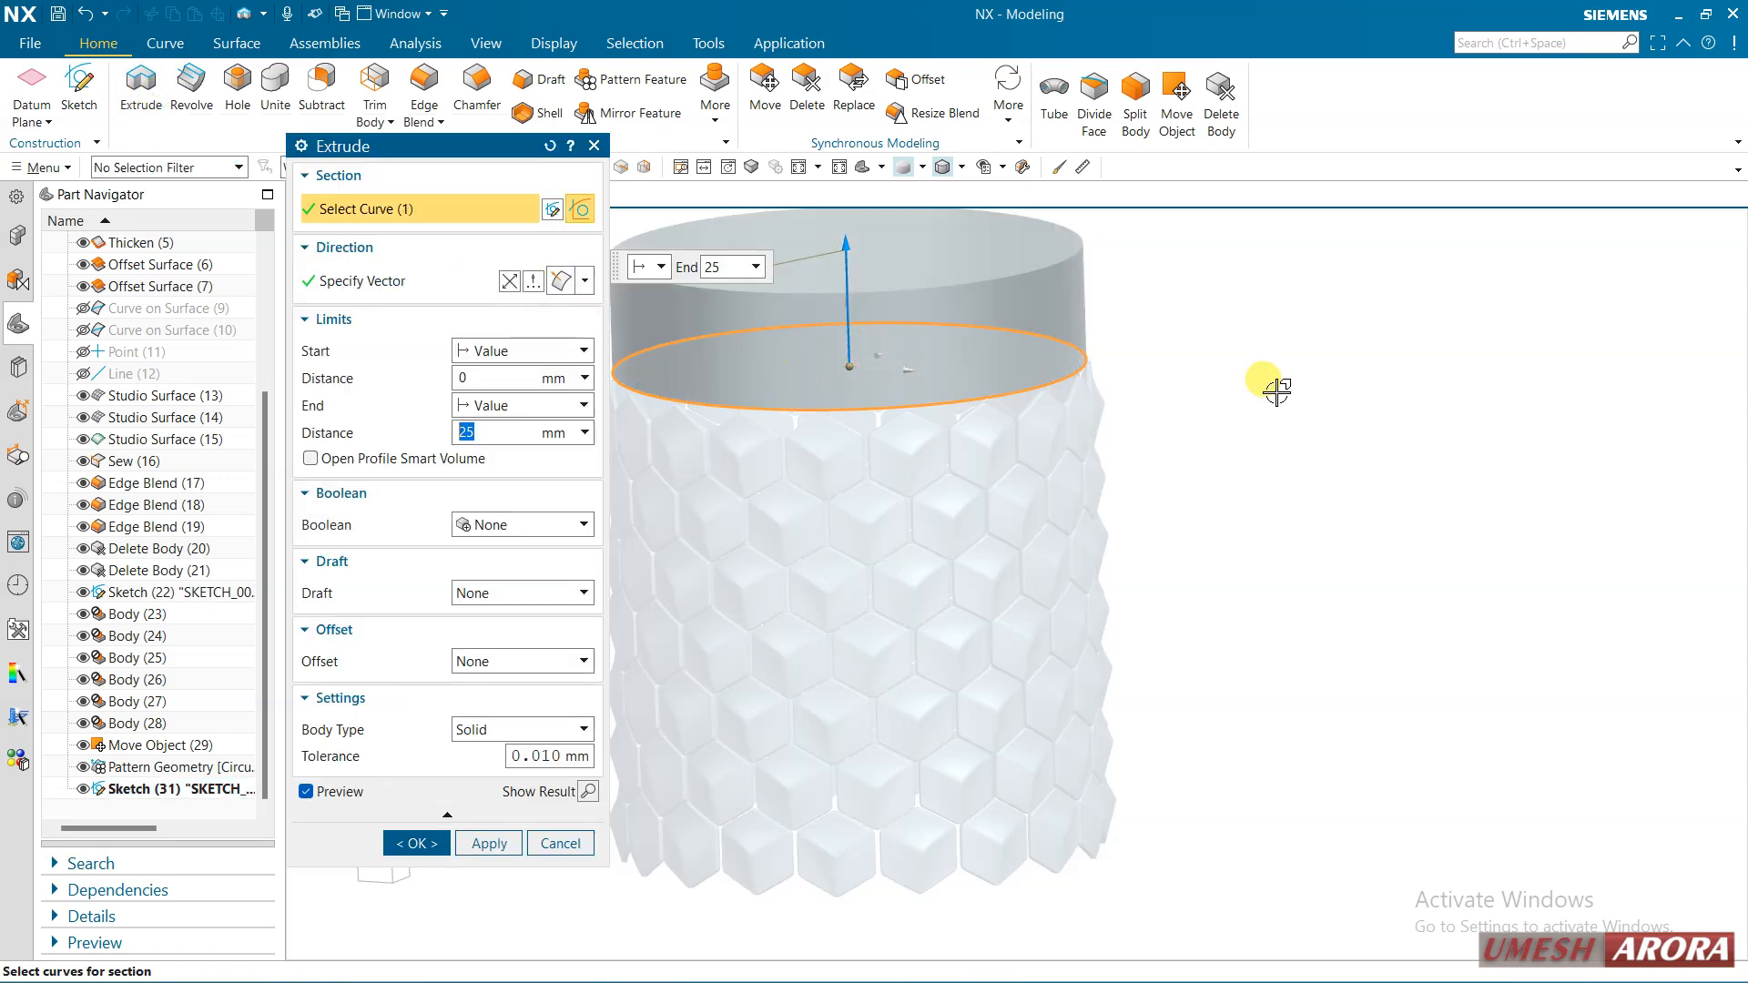
{"action": "left_click", "coordinate": [510, 280]}
{"action": "key", "text": "F8"}
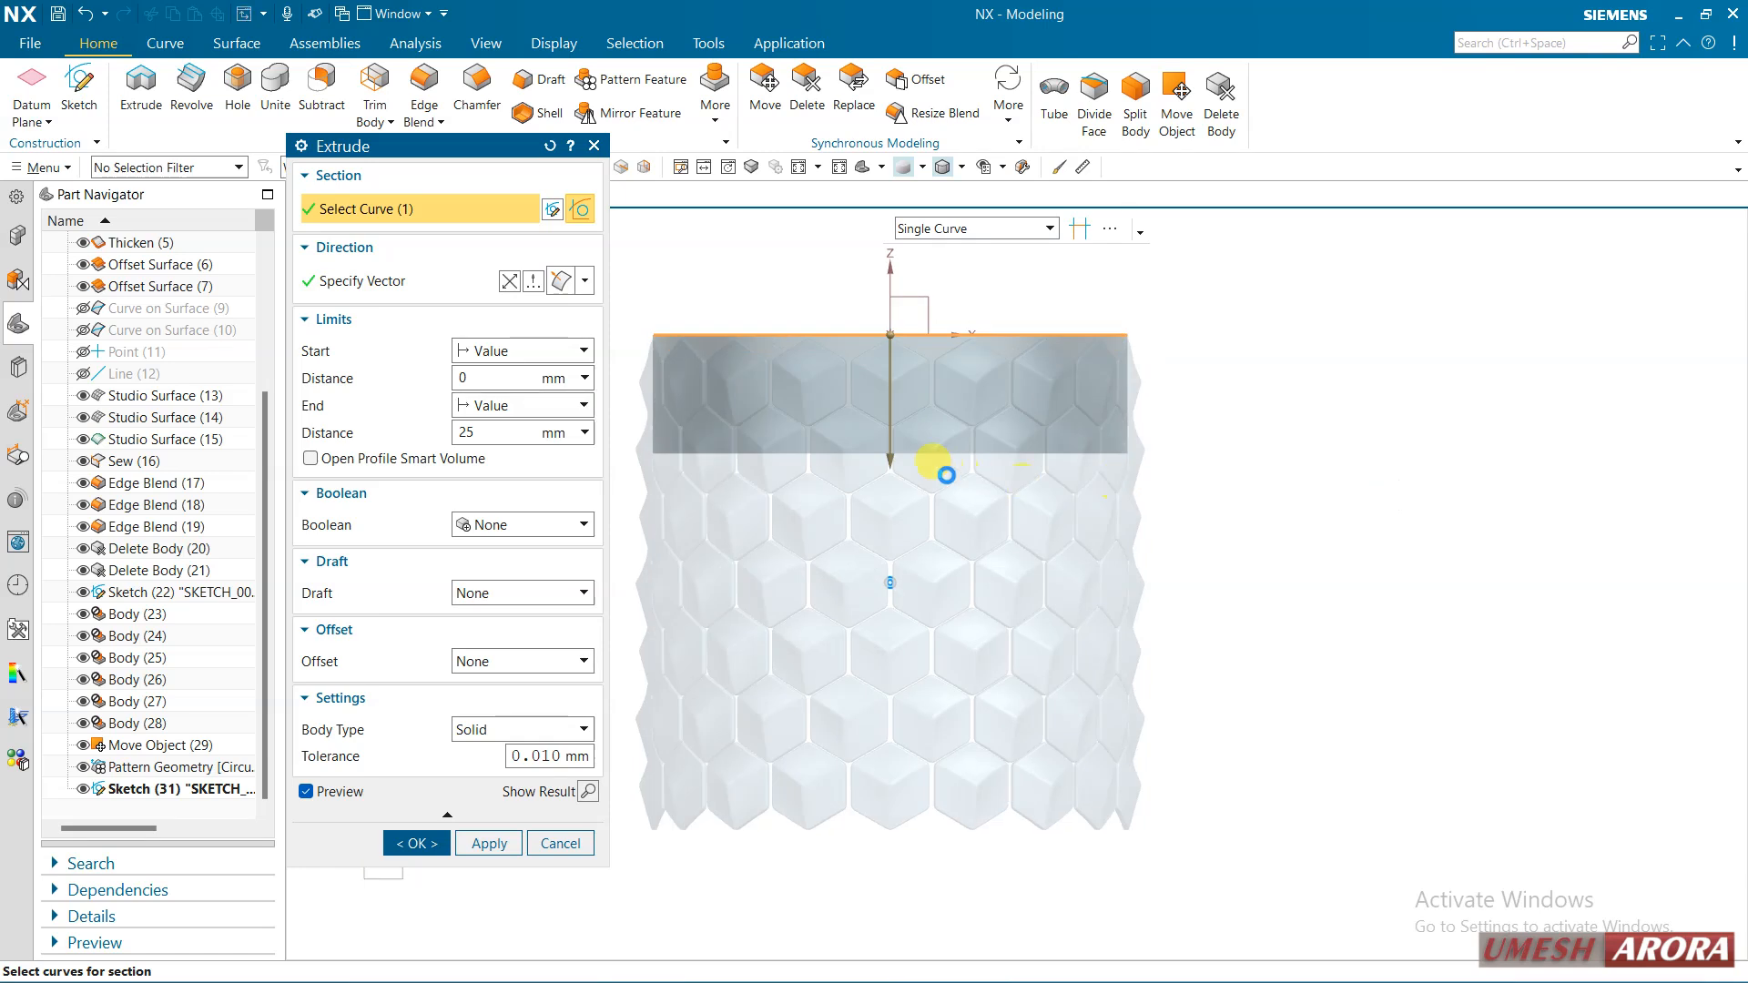
{"action": "left_click_drag", "start_coordinate": [900, 462], "coordinate": [888, 838]}
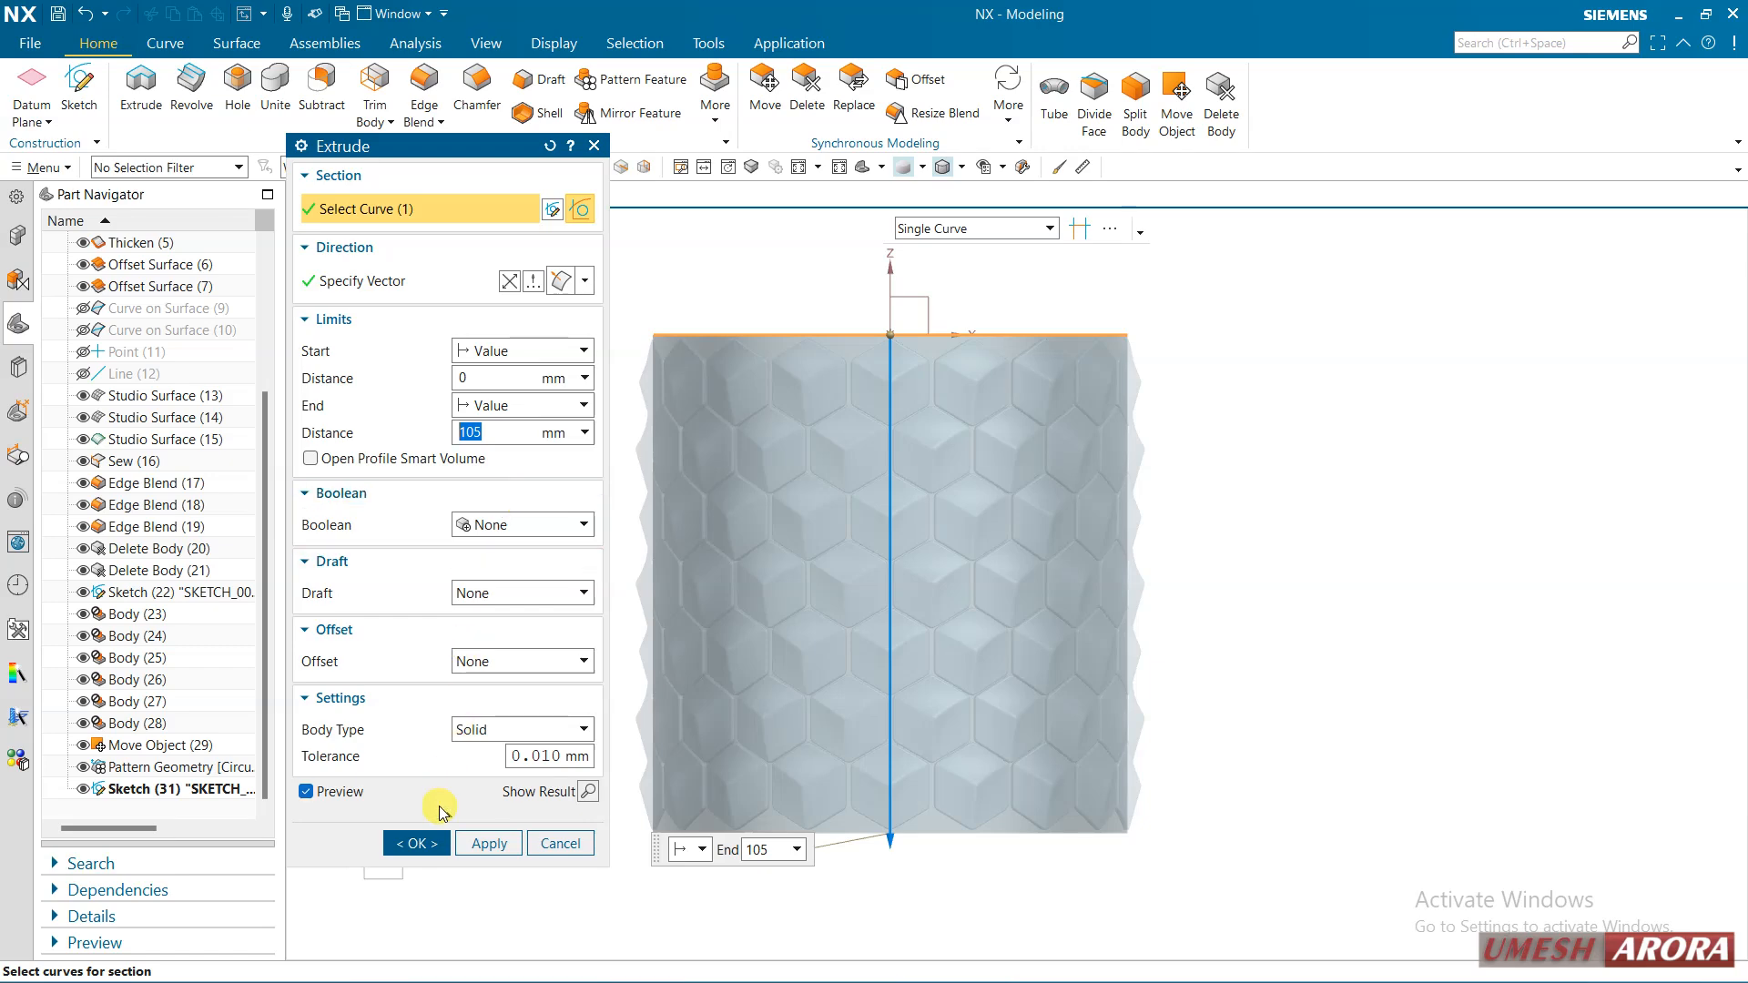
{"action": "left_click", "coordinate": [437, 836]}
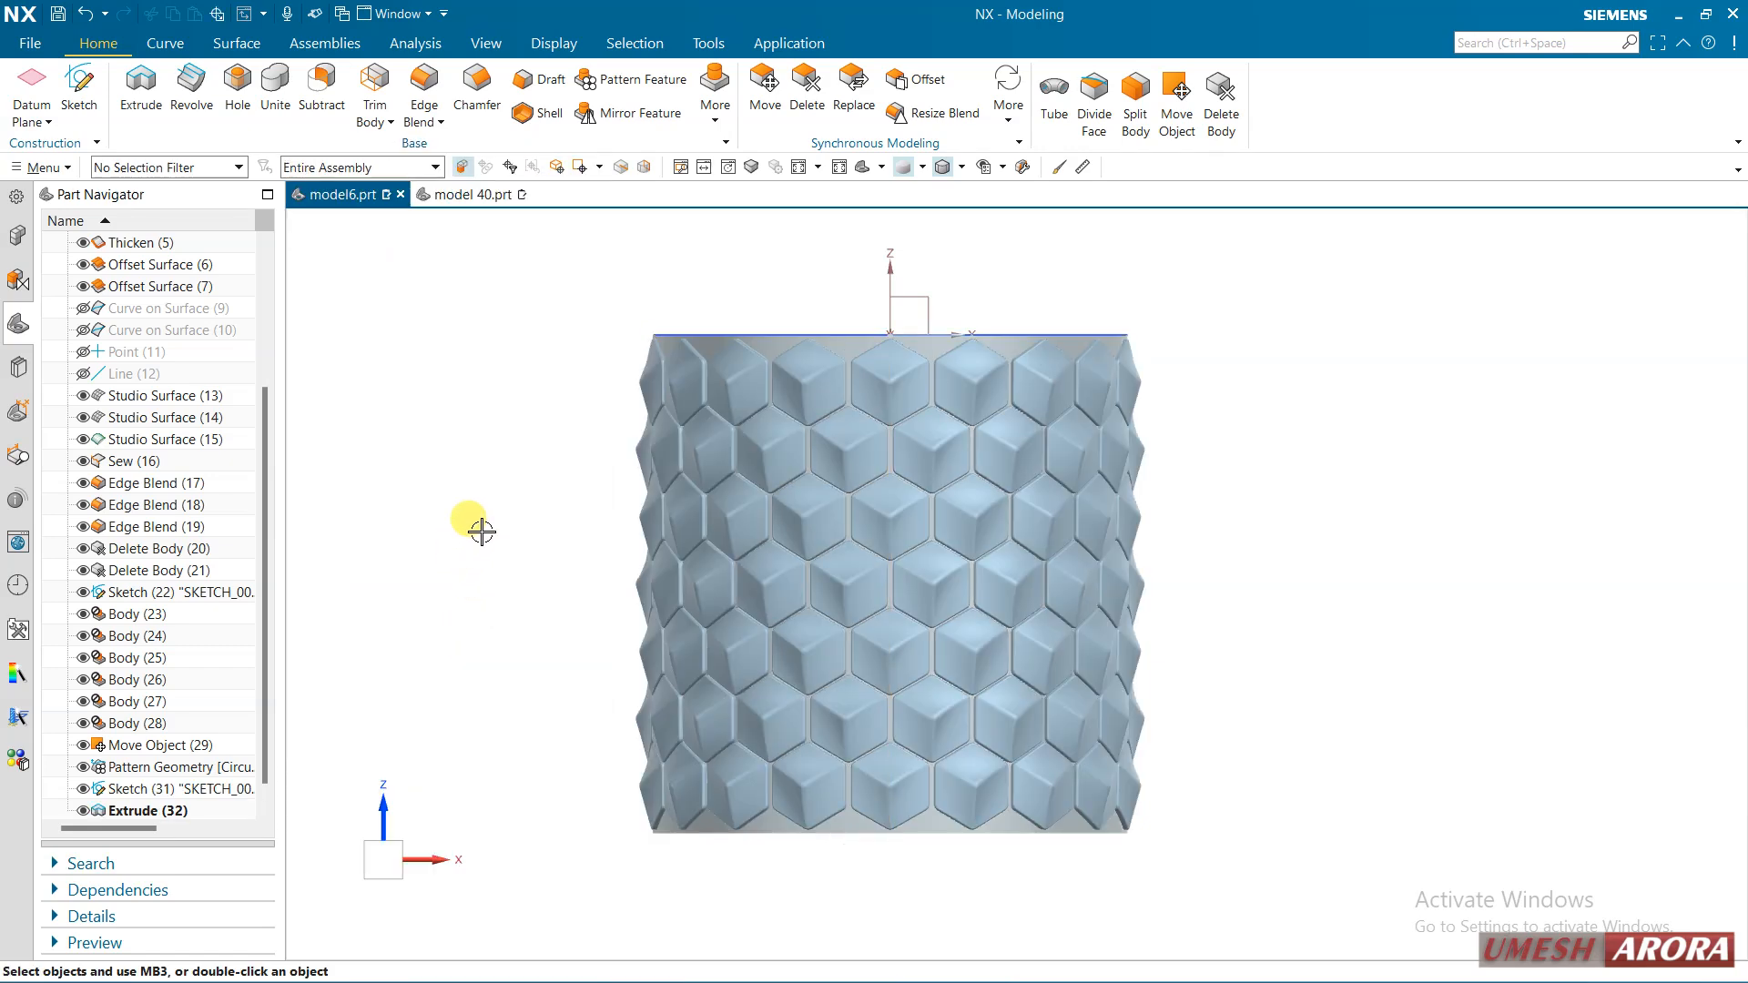
Edit the cylinder extrude to use a two-sided offset from 0 to -2.5 mm and preview the hollow result
{"action": "middle_click_drag", "start_coordinate": [476, 522], "coordinate": [449, 570]}
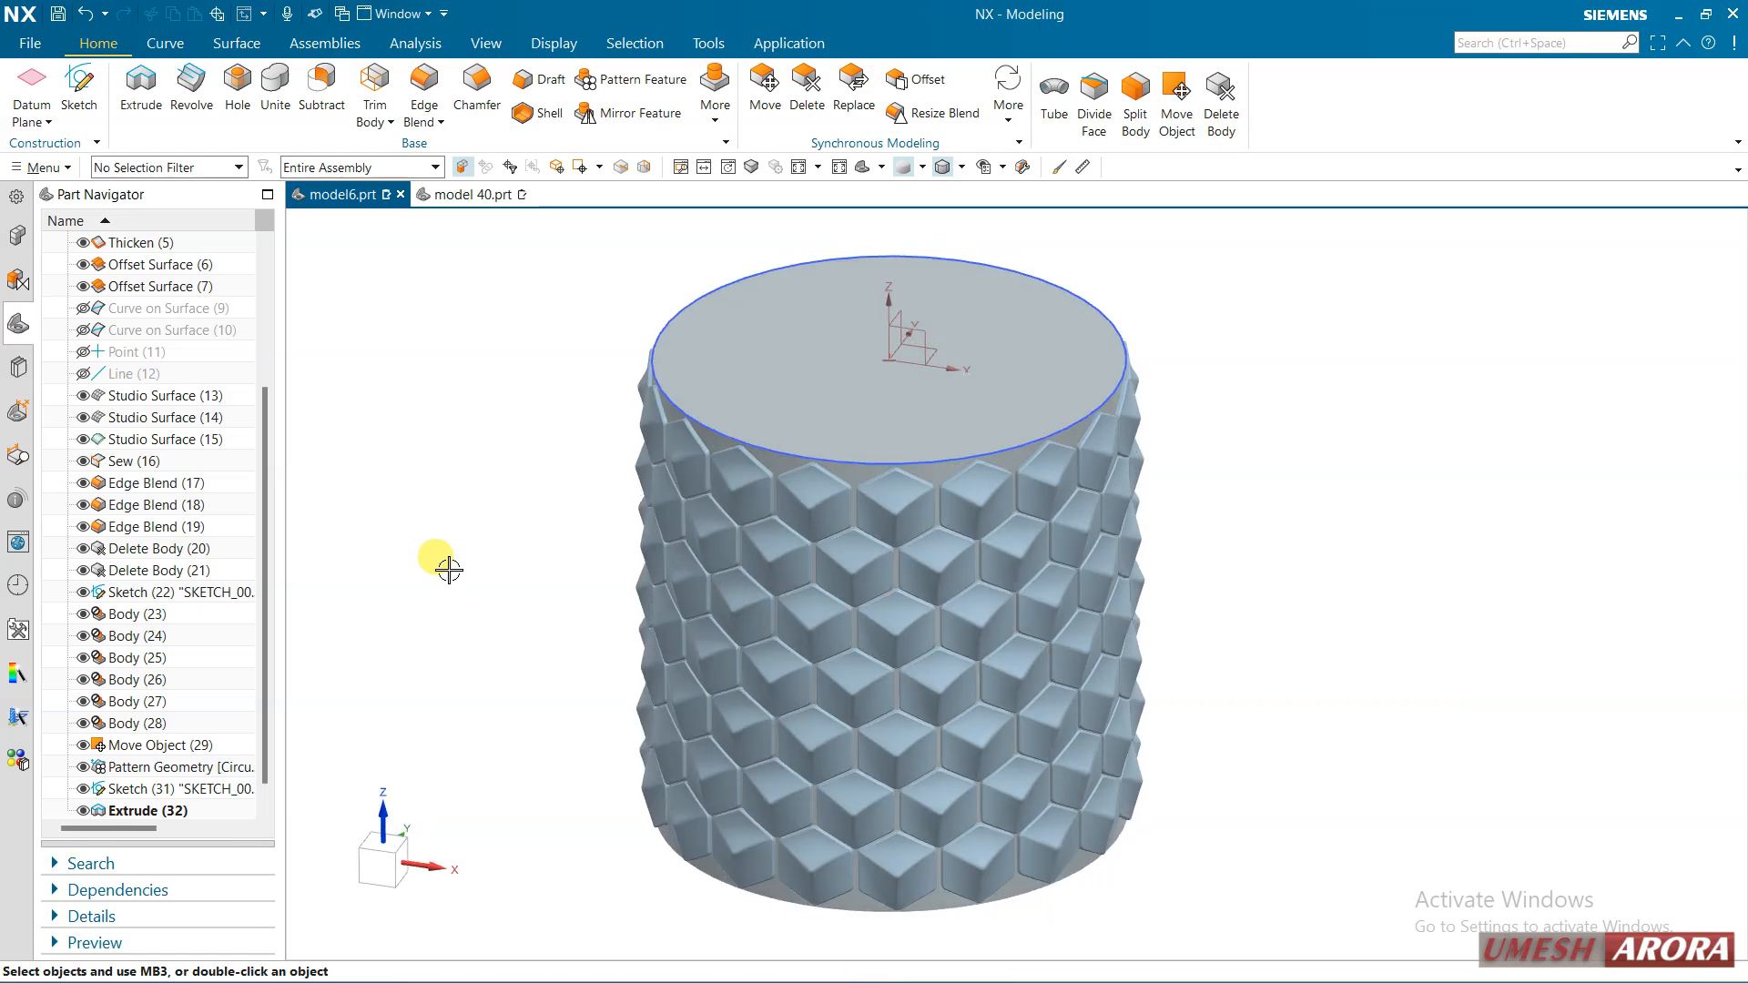
{"action": "left_click", "coordinate": [176, 810]}
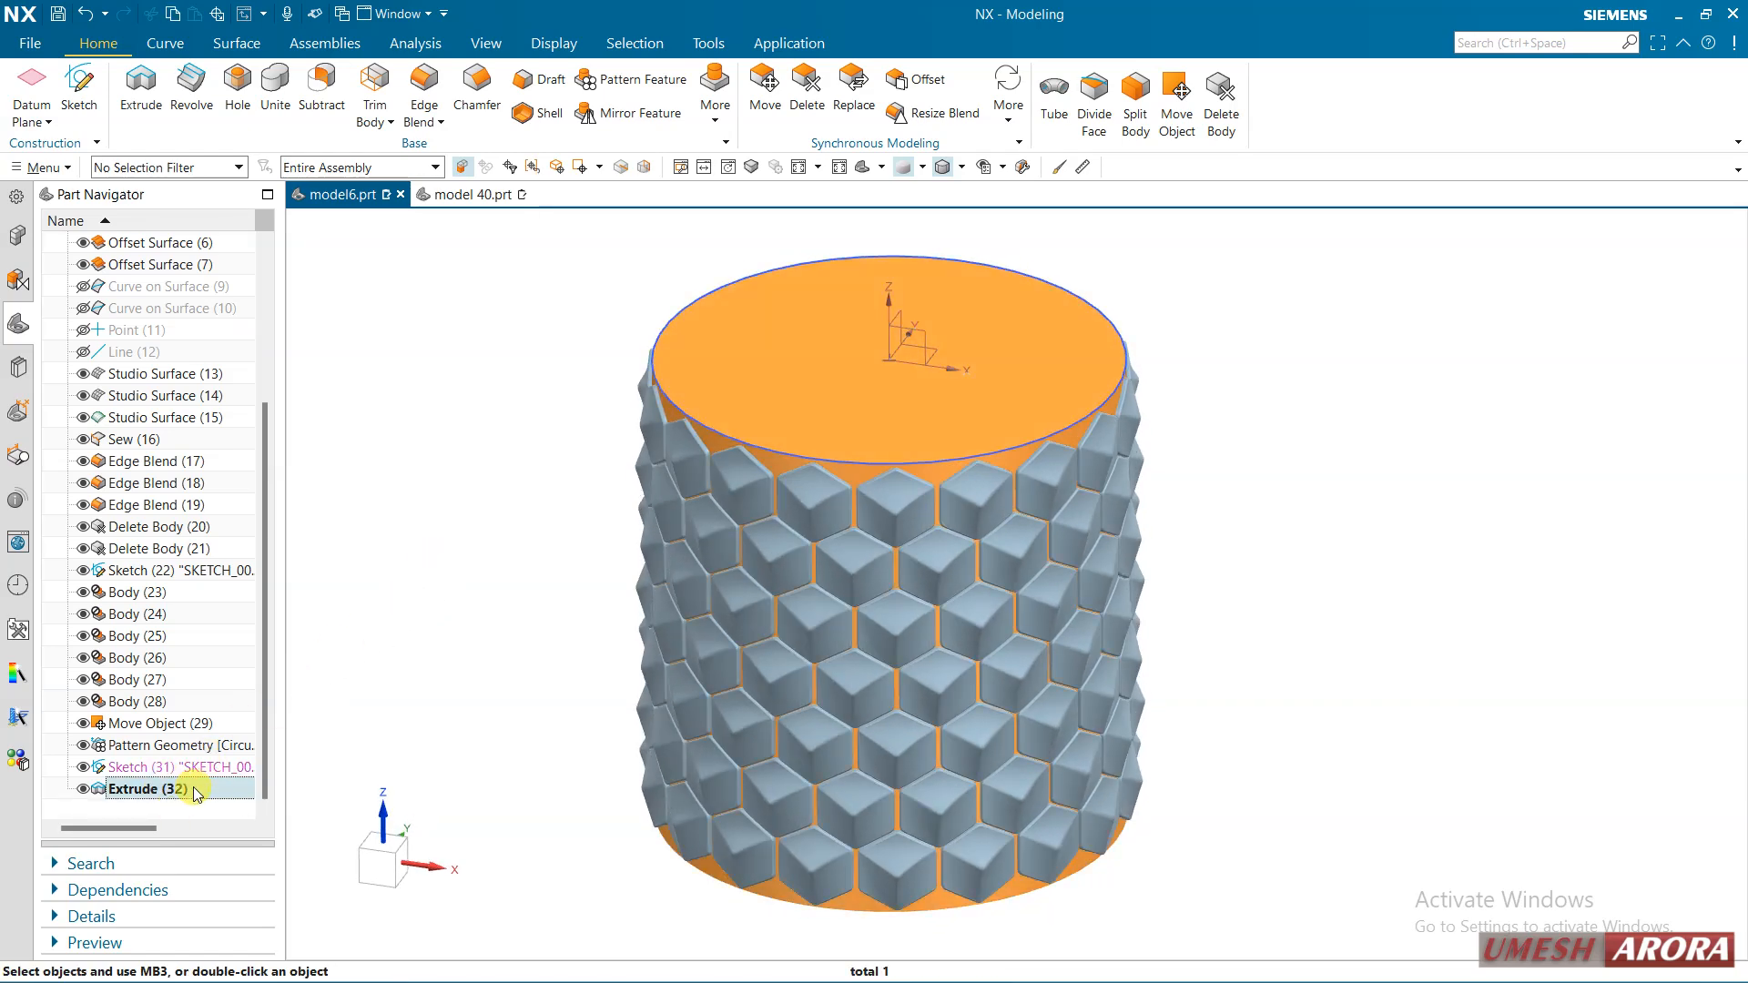
{"action": "double_click", "coordinate": [176, 788]}
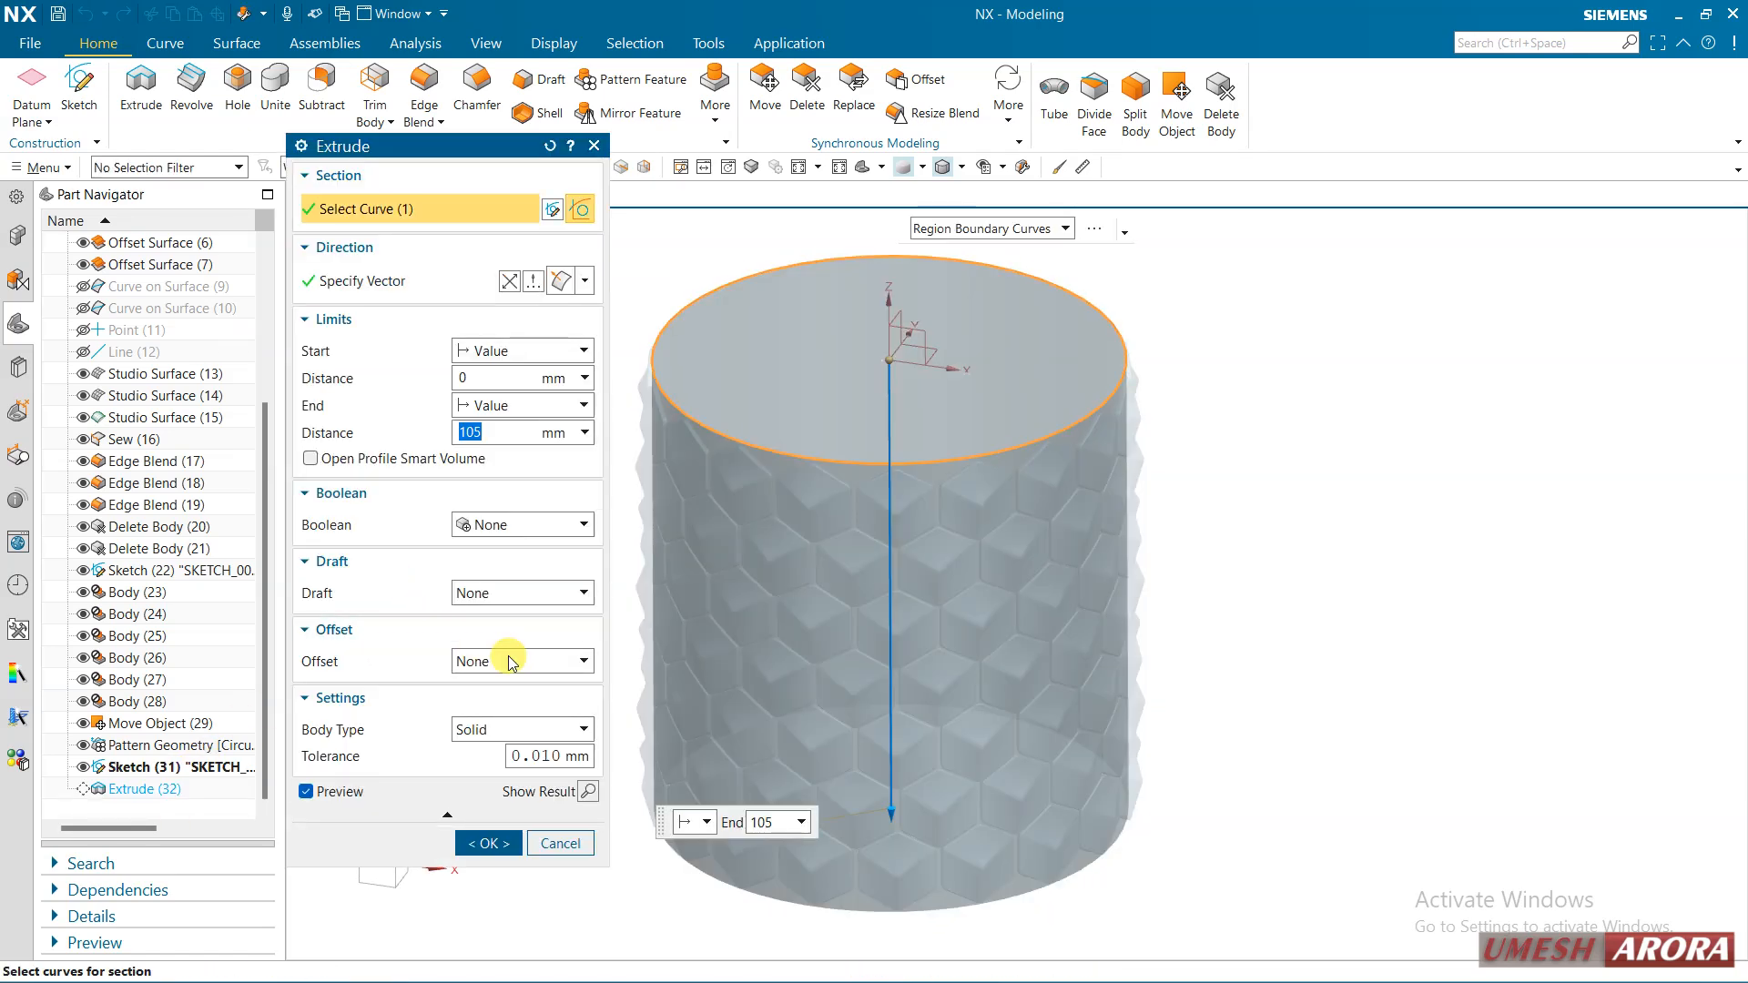
{"action": "left_click", "coordinate": [509, 662]}
{"action": "left_click", "coordinate": [488, 716]}
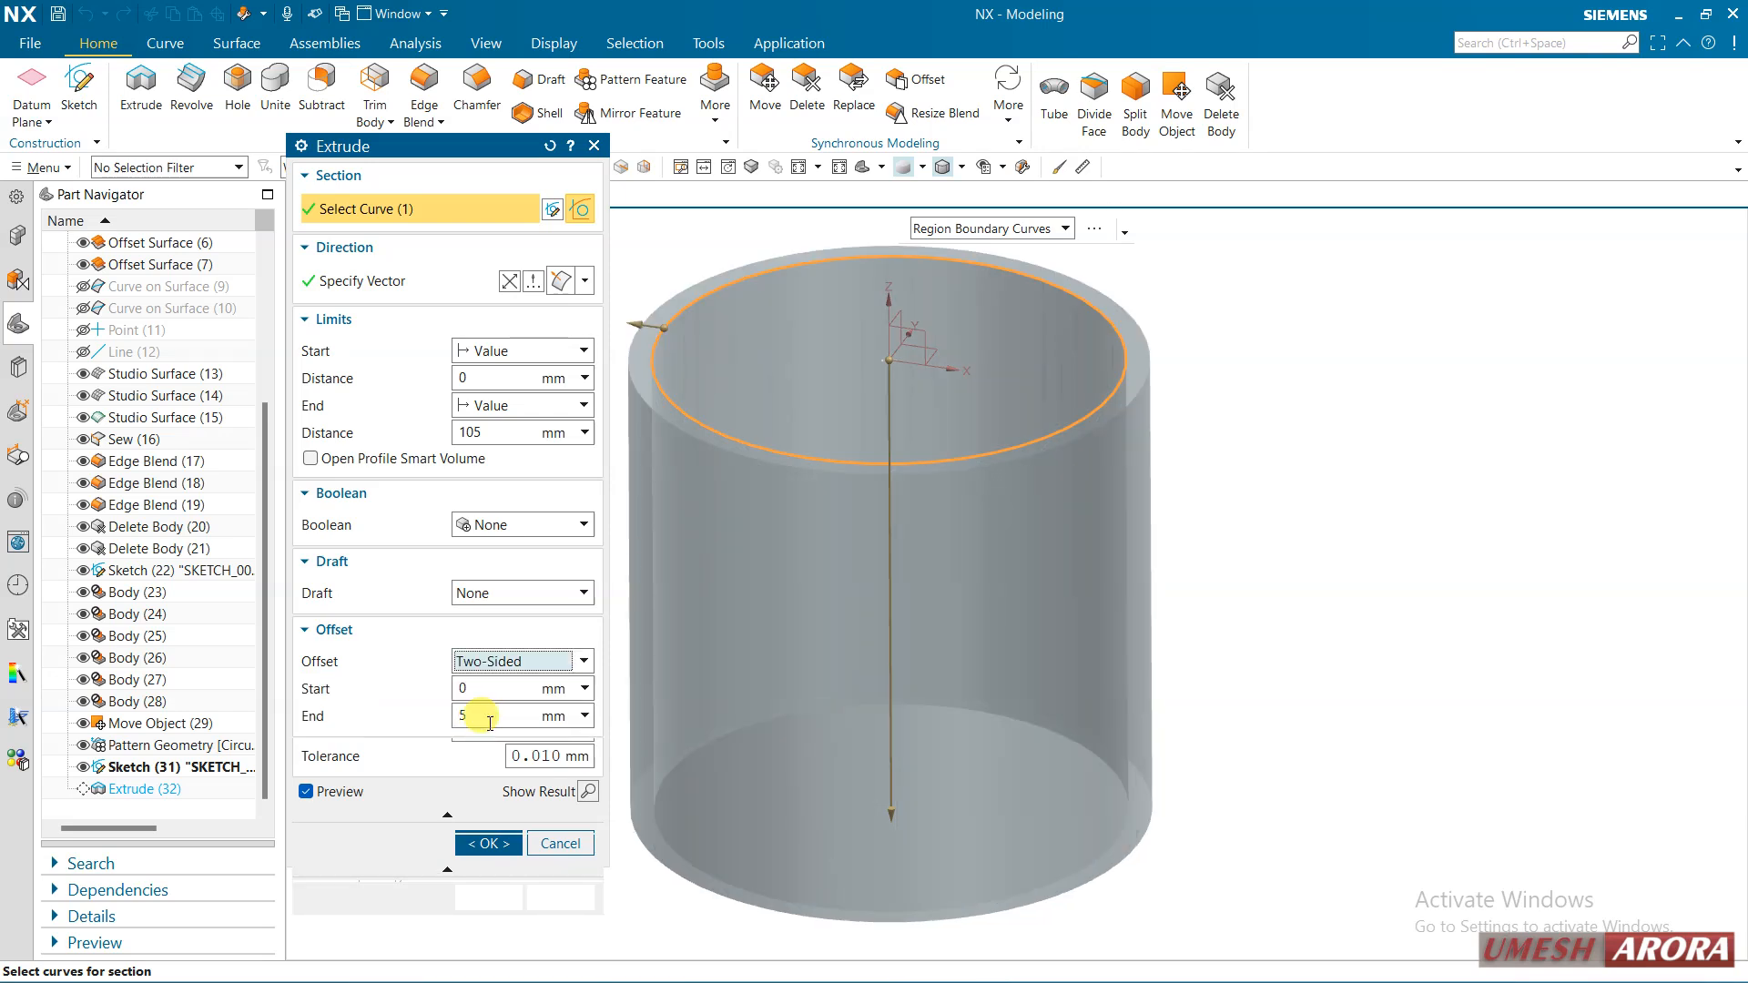
{"action": "double_click", "coordinate": [482, 714]}
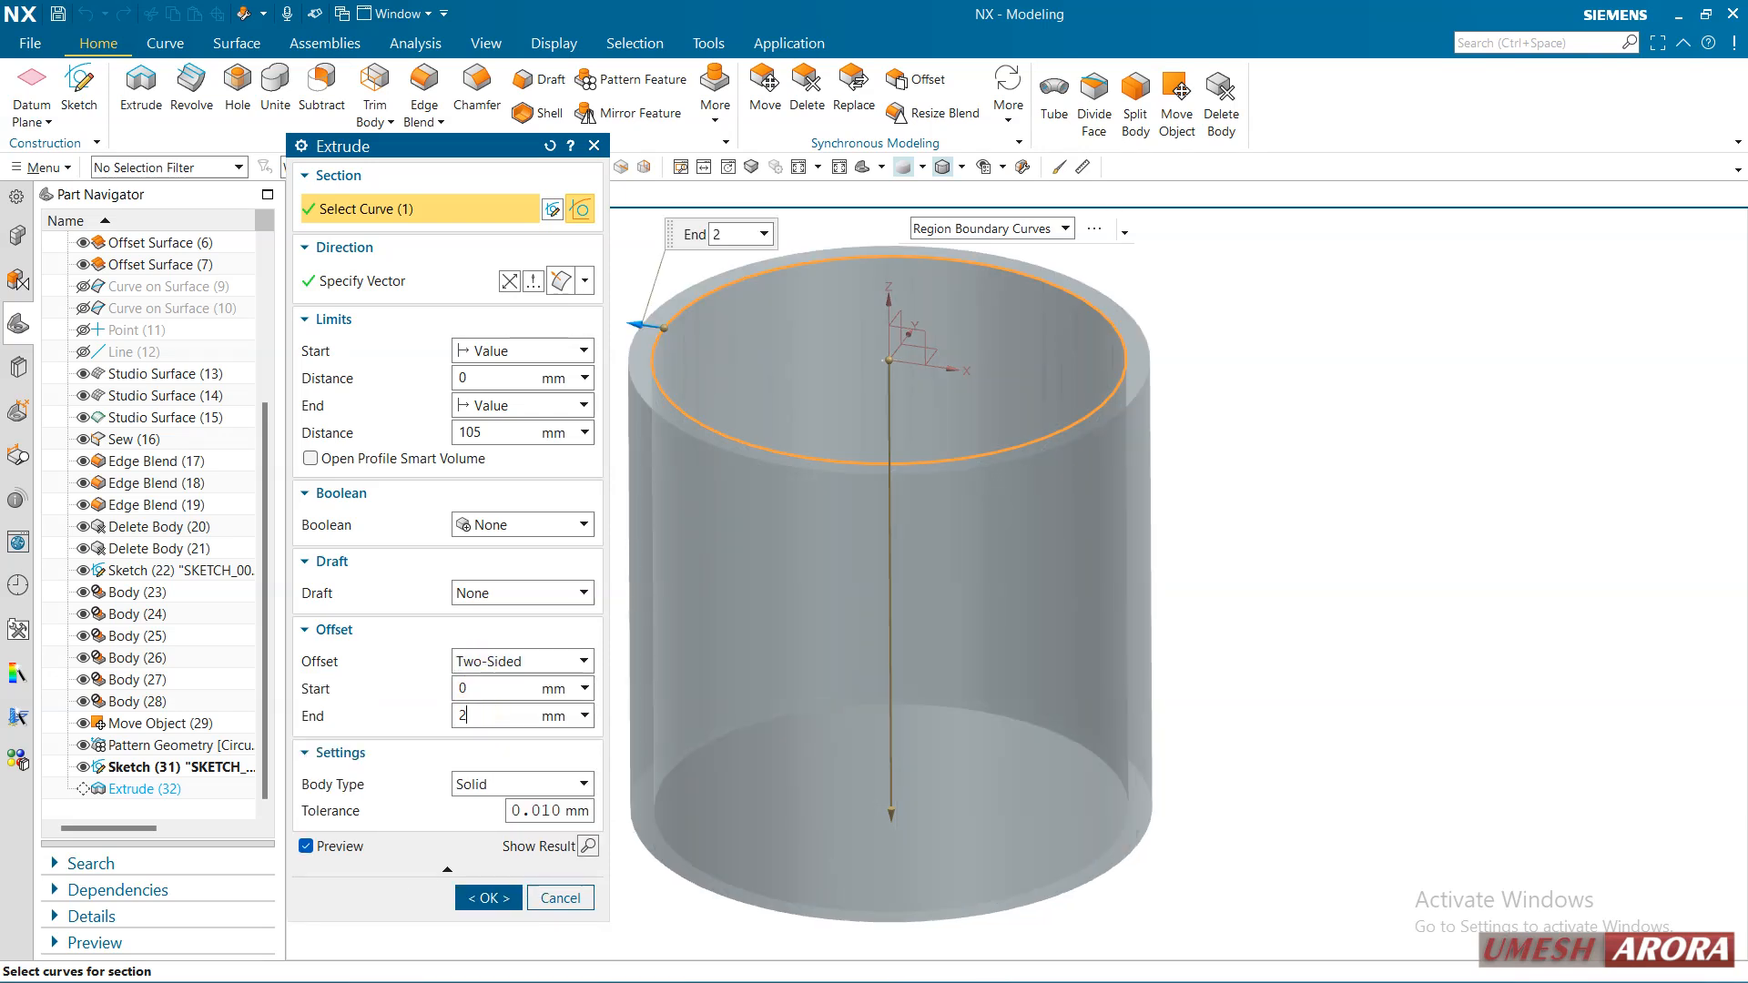
{"action": "key", "text": "Return"}
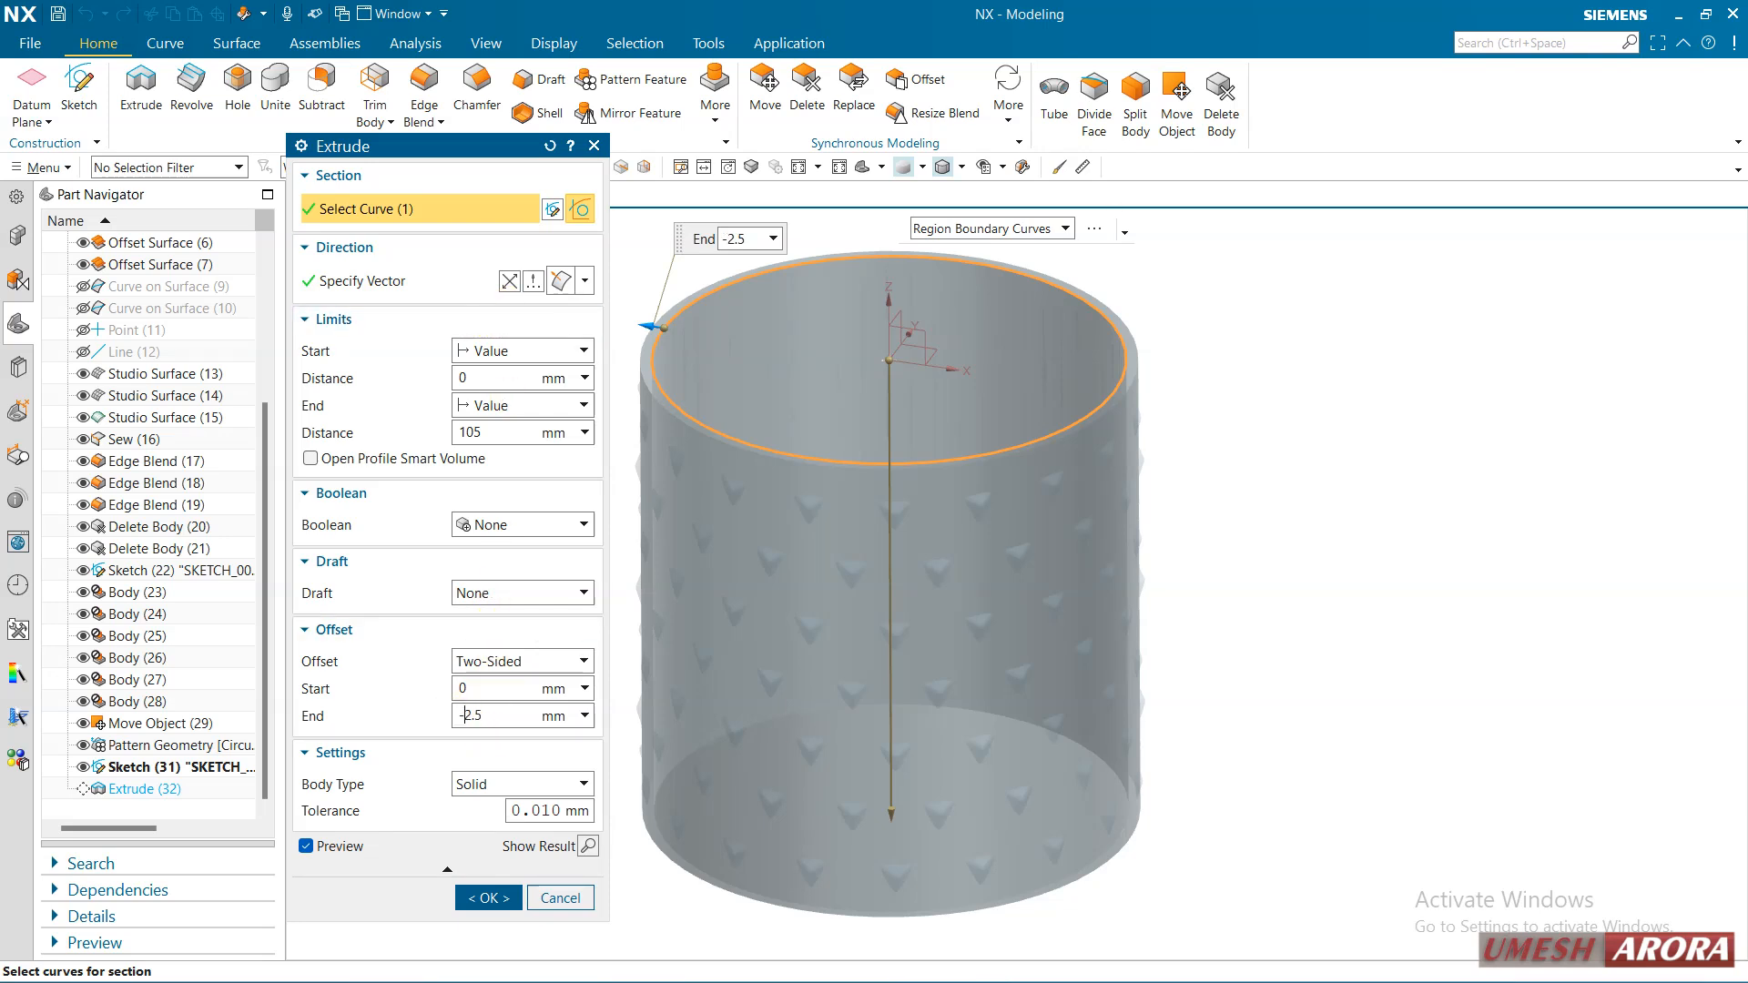
{"action": "key", "text": "Return"}
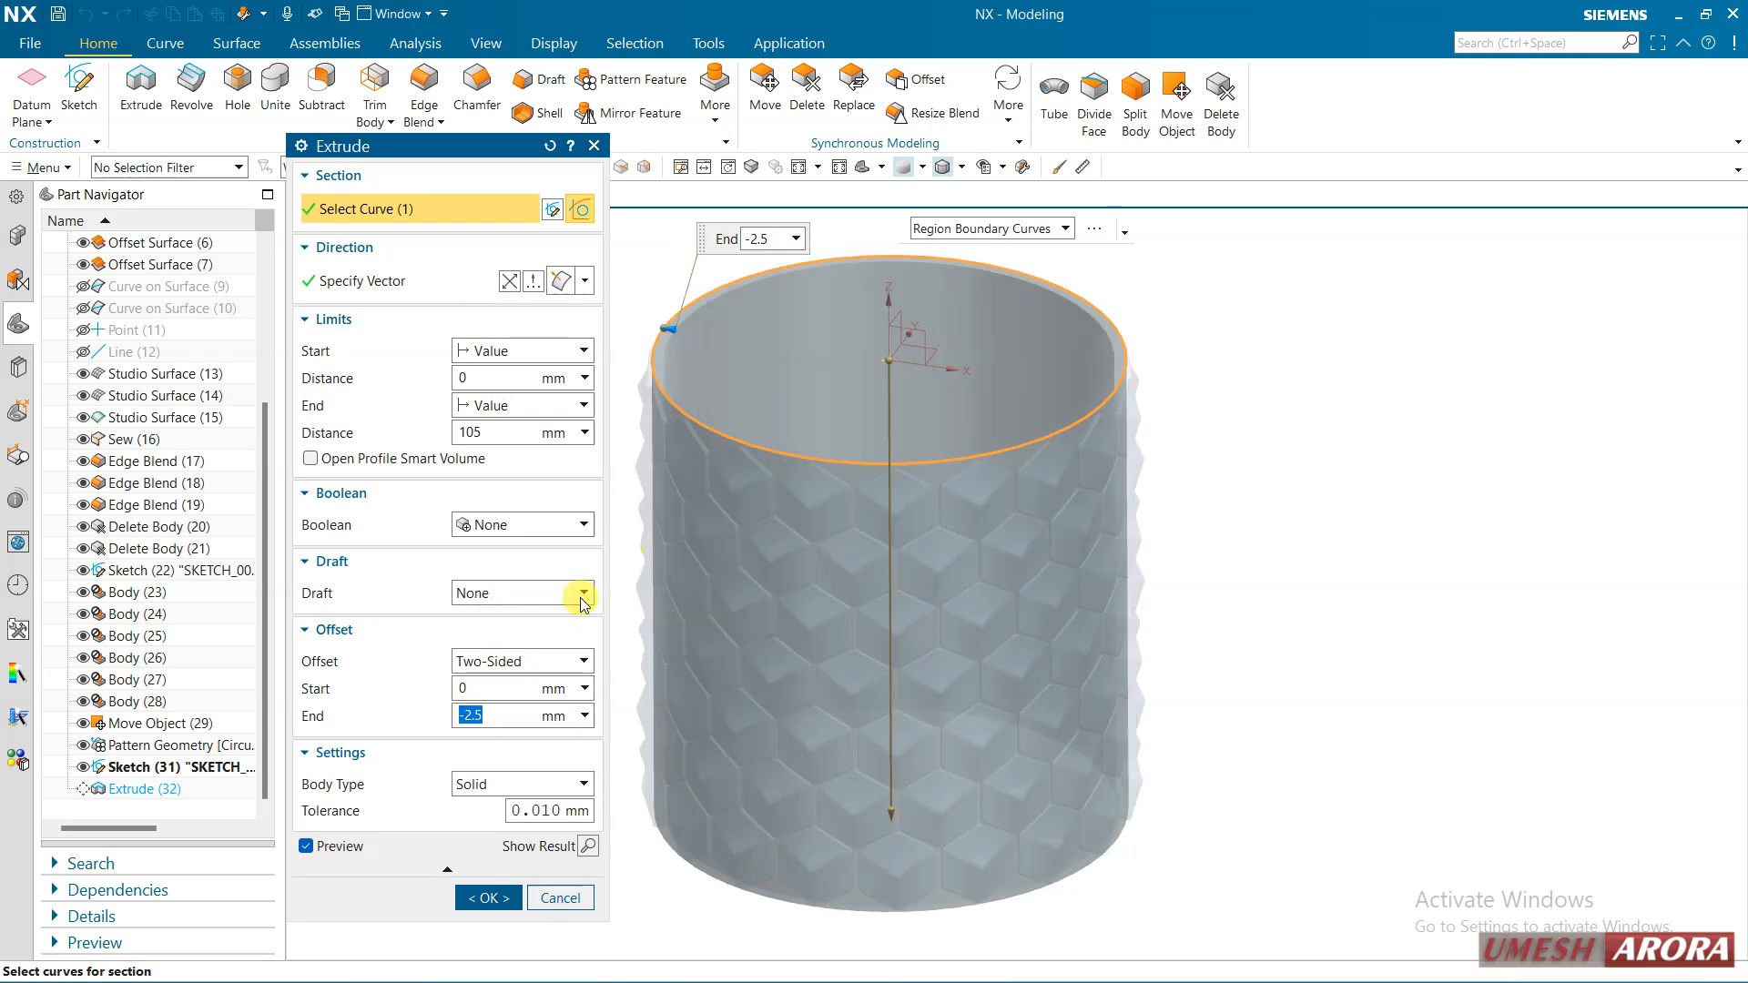
{"action": "left_click", "coordinate": [587, 847]}
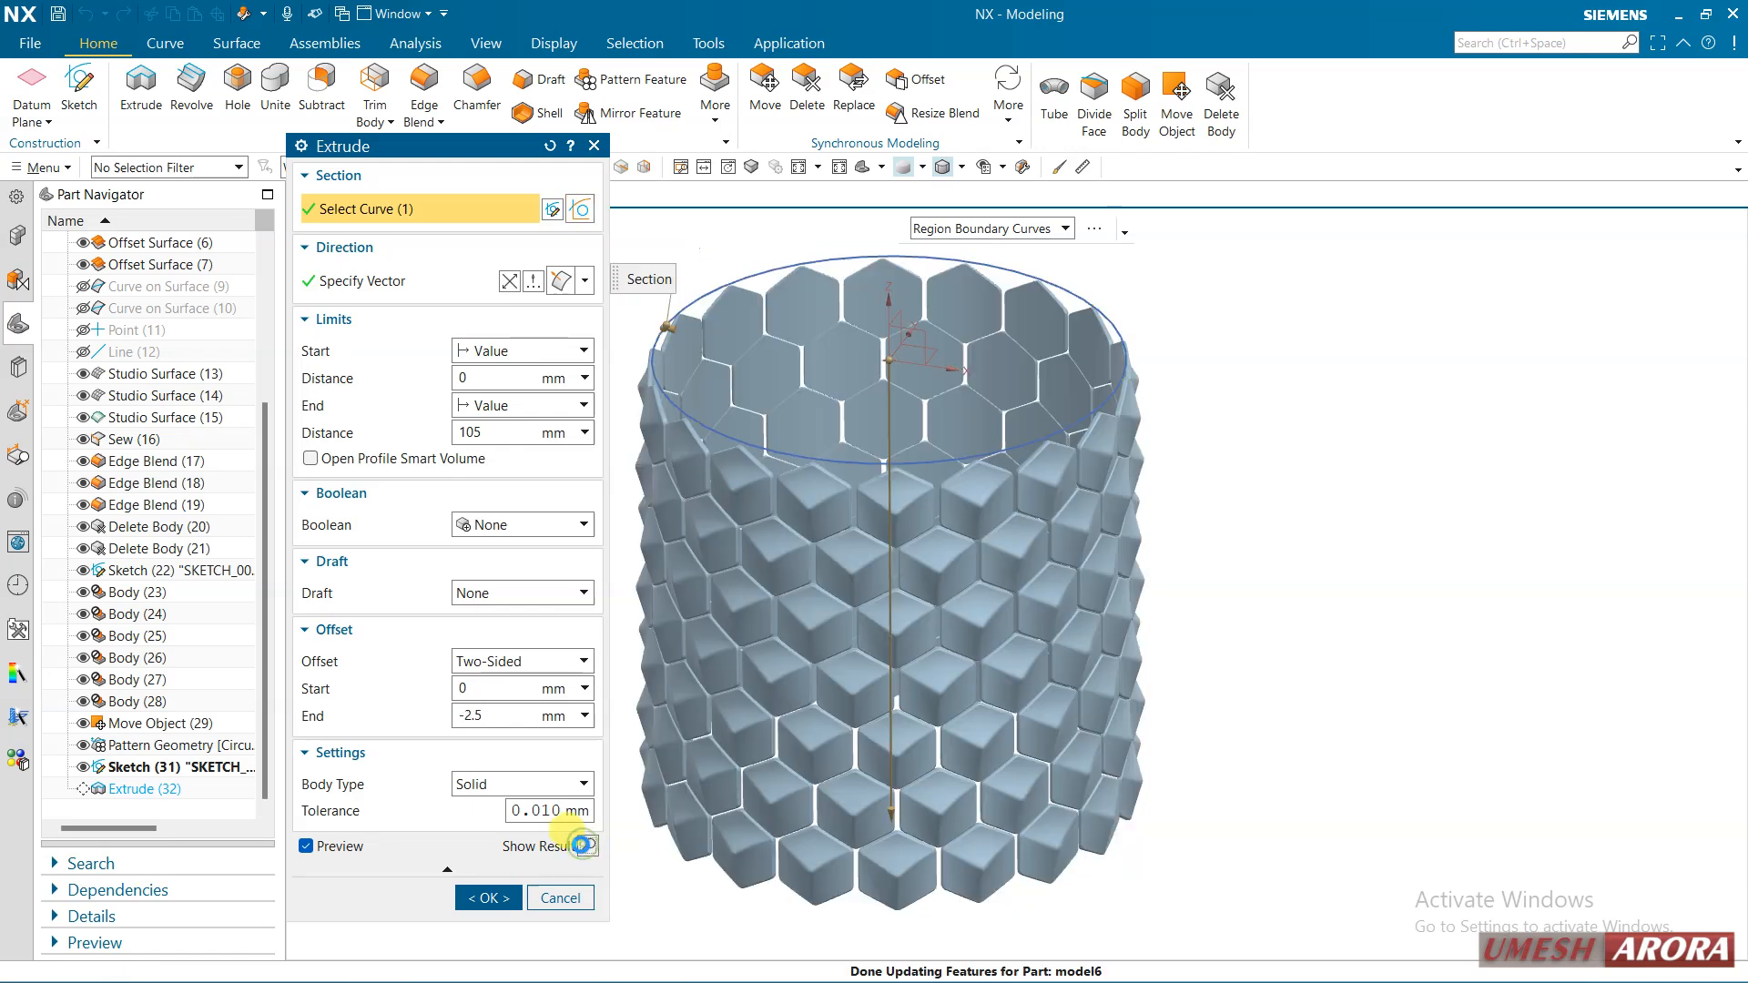
{"action": "scroll", "coordinate": [675, 415], "scroll_direction": "up", "scroll_amount": 4}
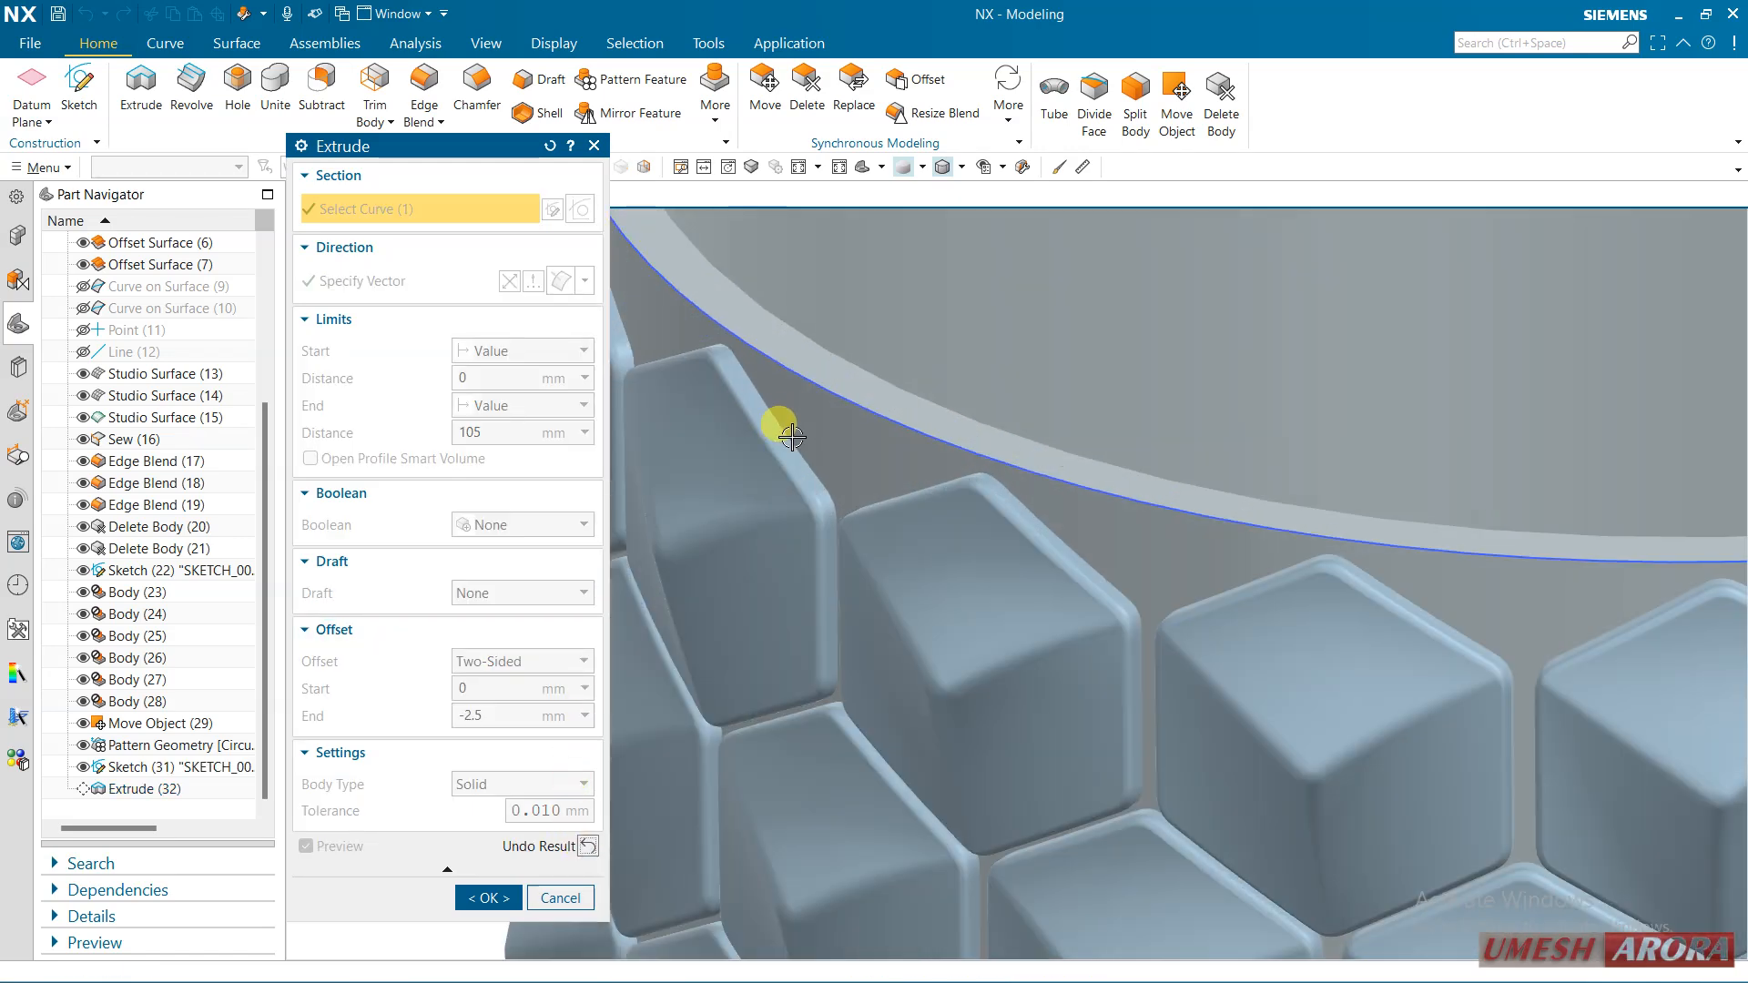
{"action": "scroll", "coordinate": [888, 452], "scroll_direction": "down", "scroll_amount": 3}
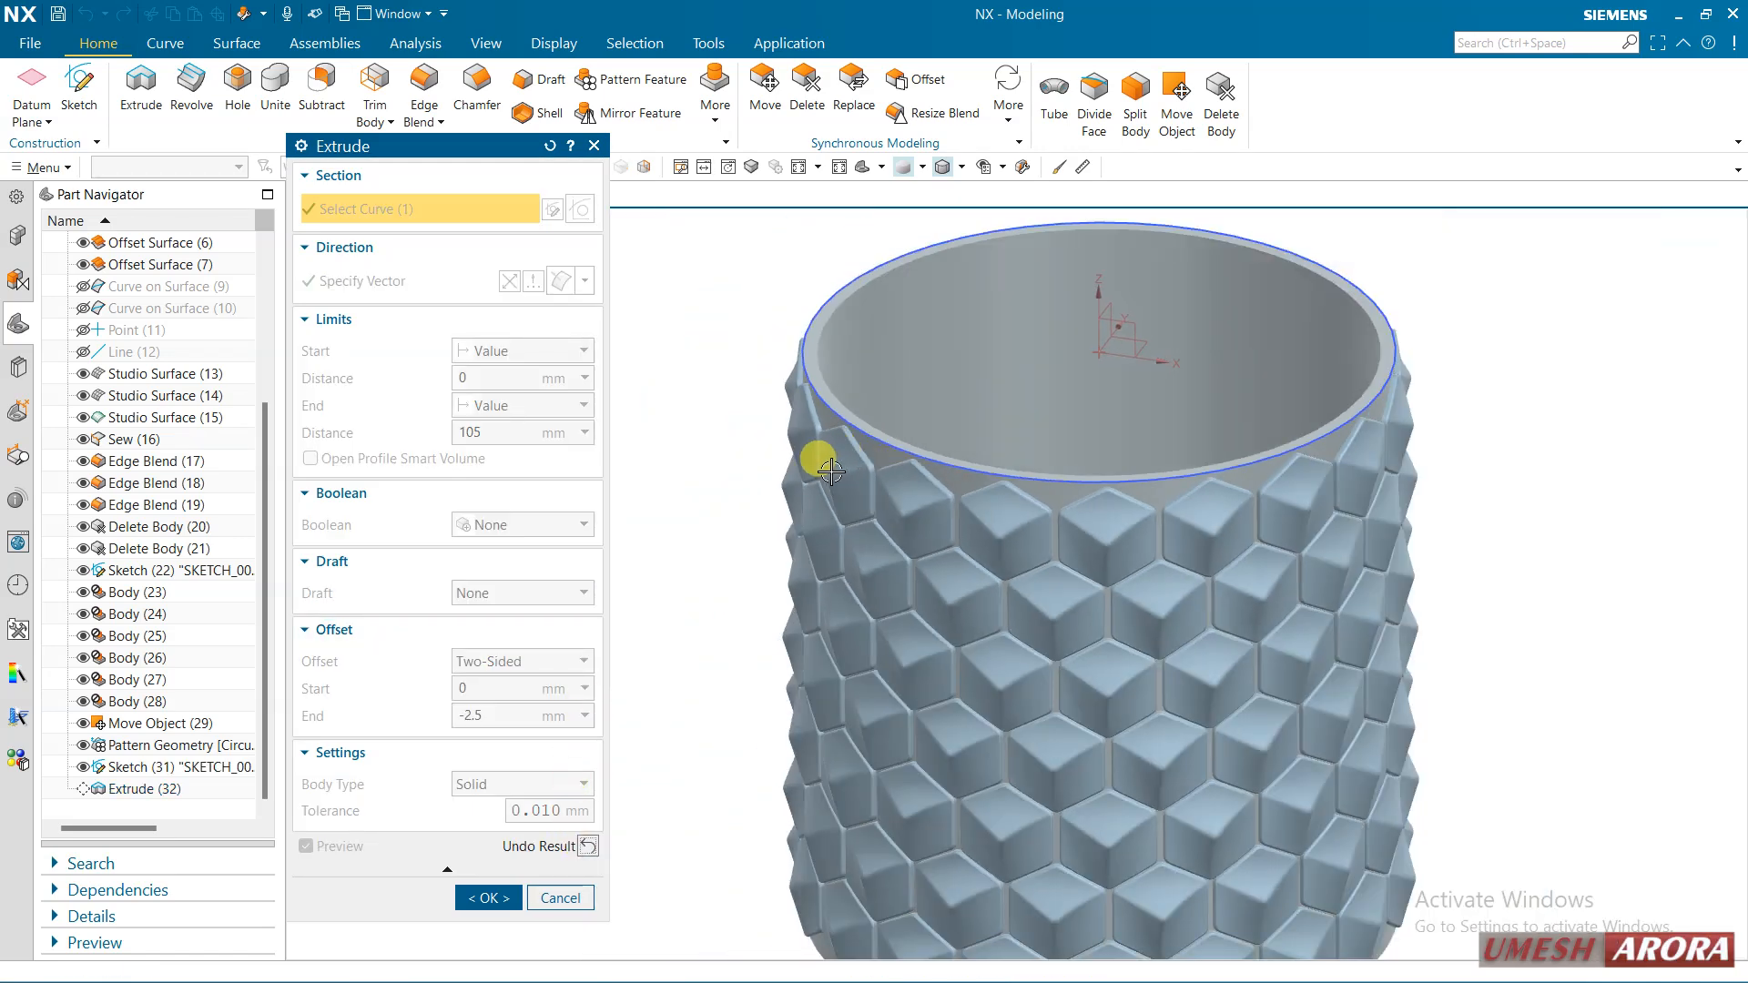
Set the extrude's start offset to 0.1 mm and apply the edit
{"action": "left_click", "coordinate": [499, 690]}
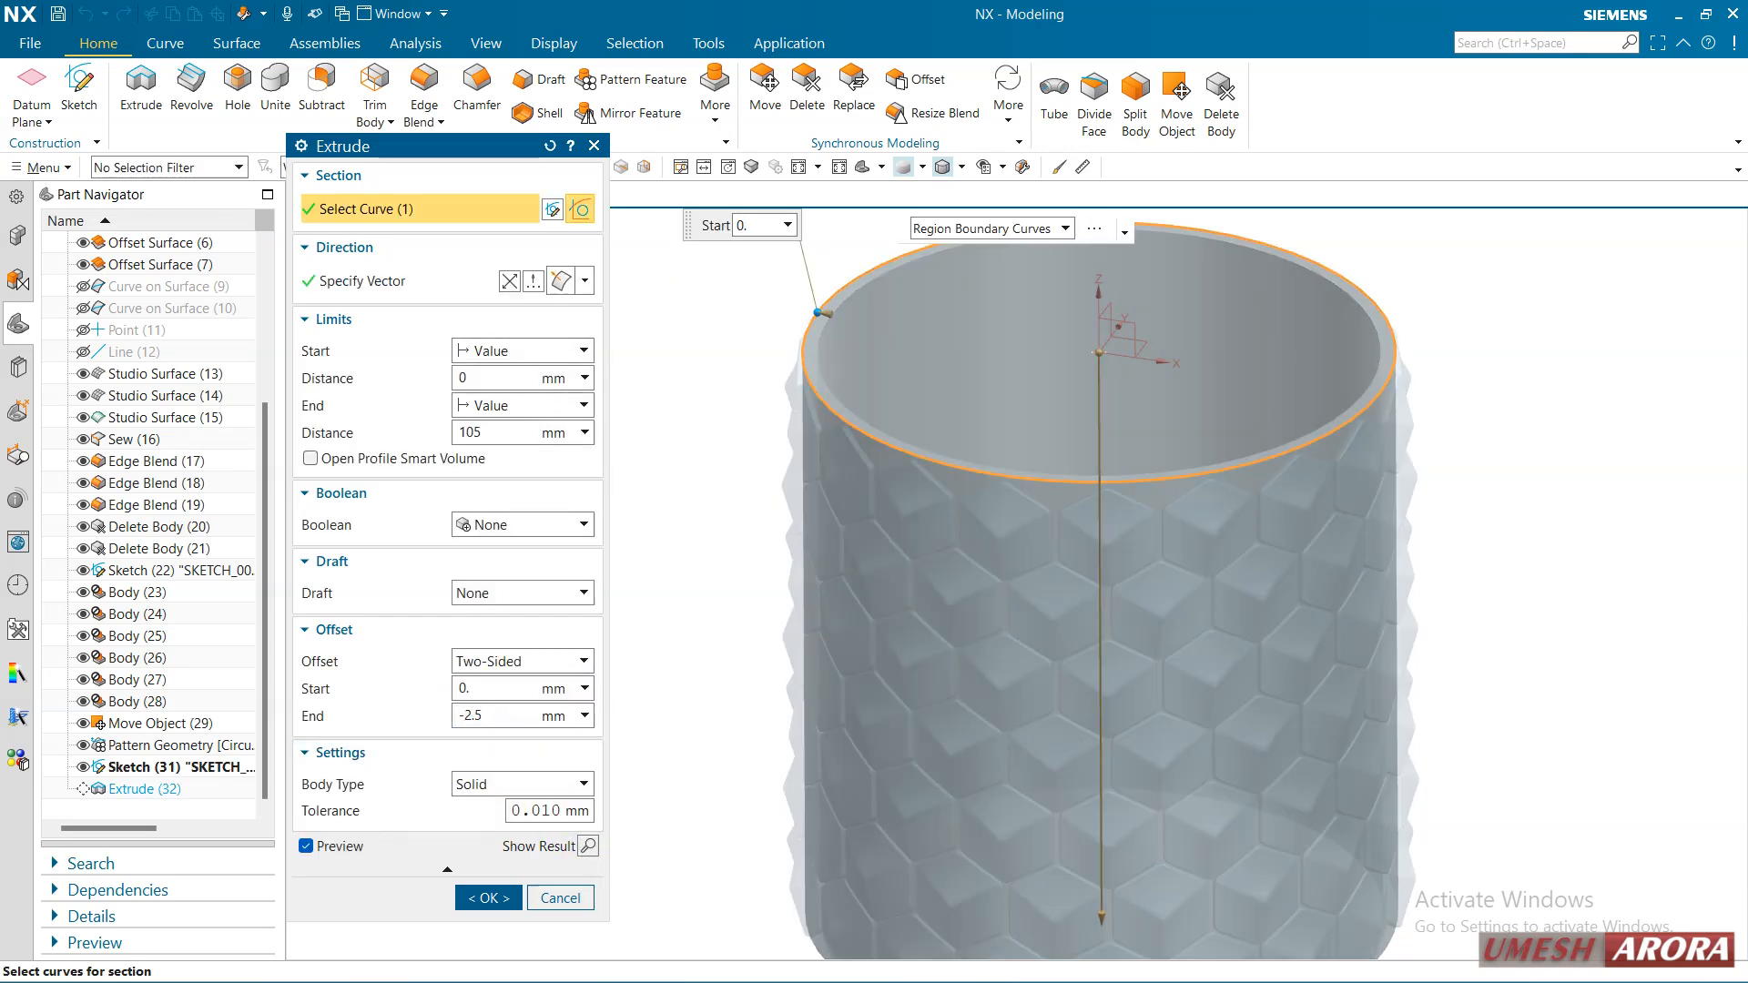
{"action": "double_click", "coordinate": [500, 690]}
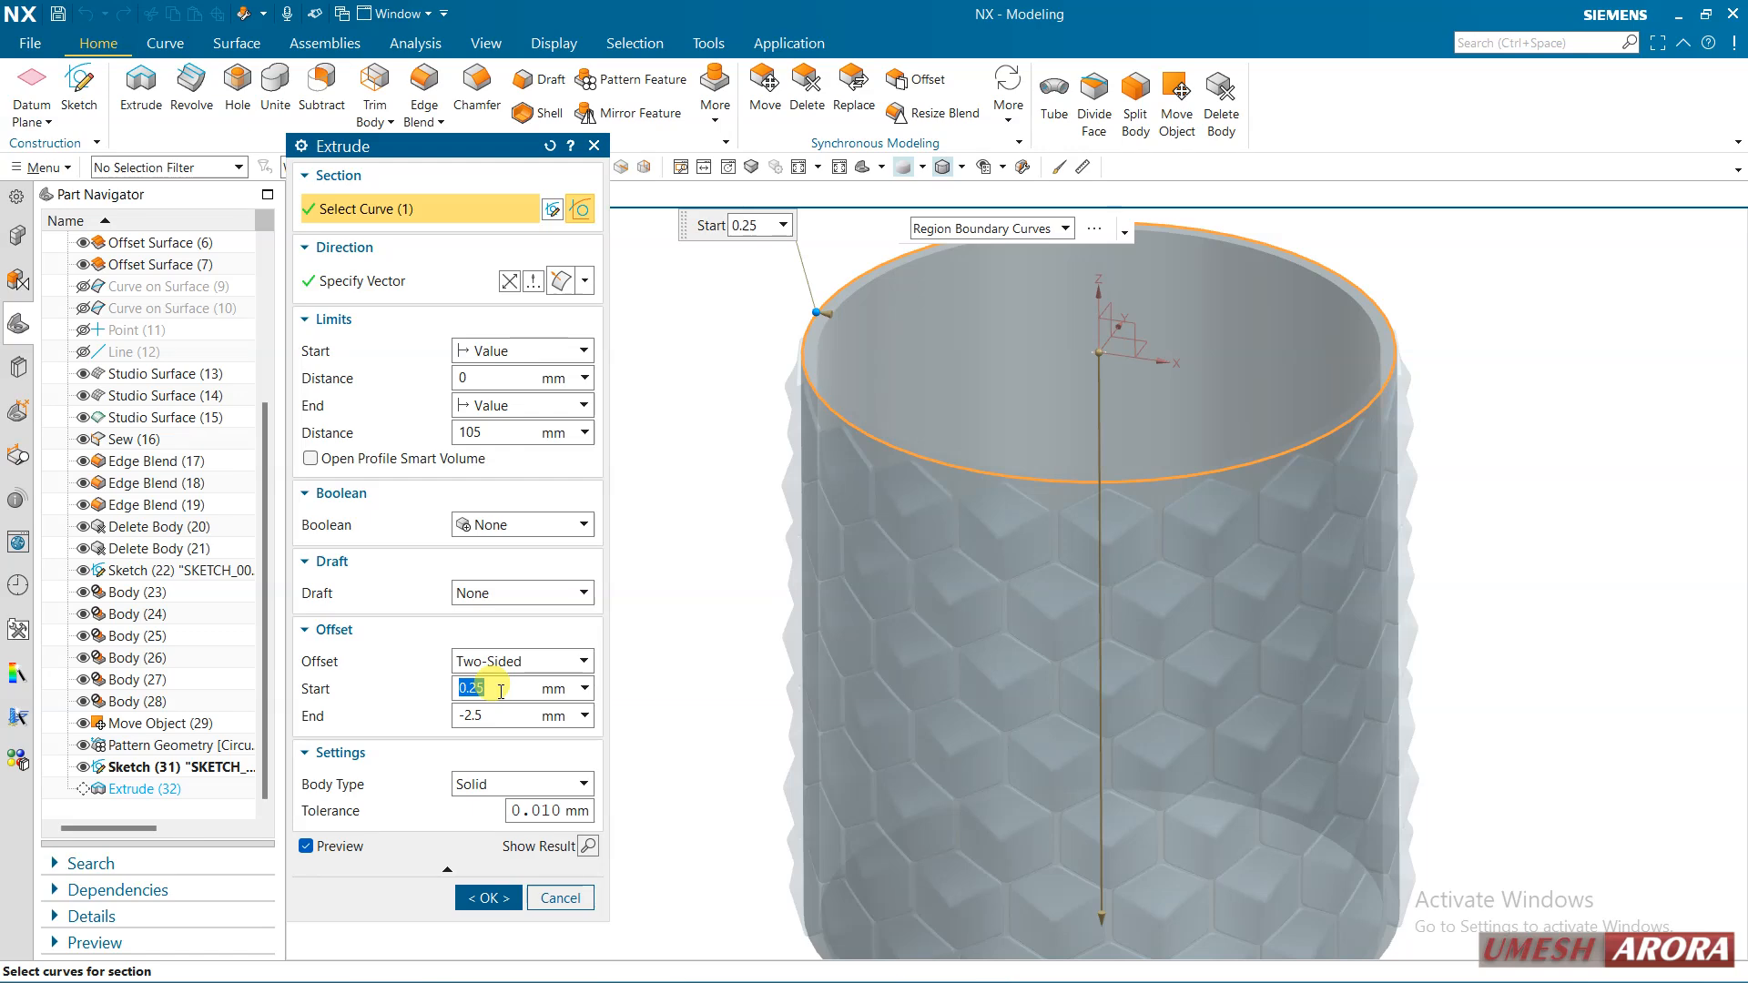
{"action": "type", "text": "0.1"}
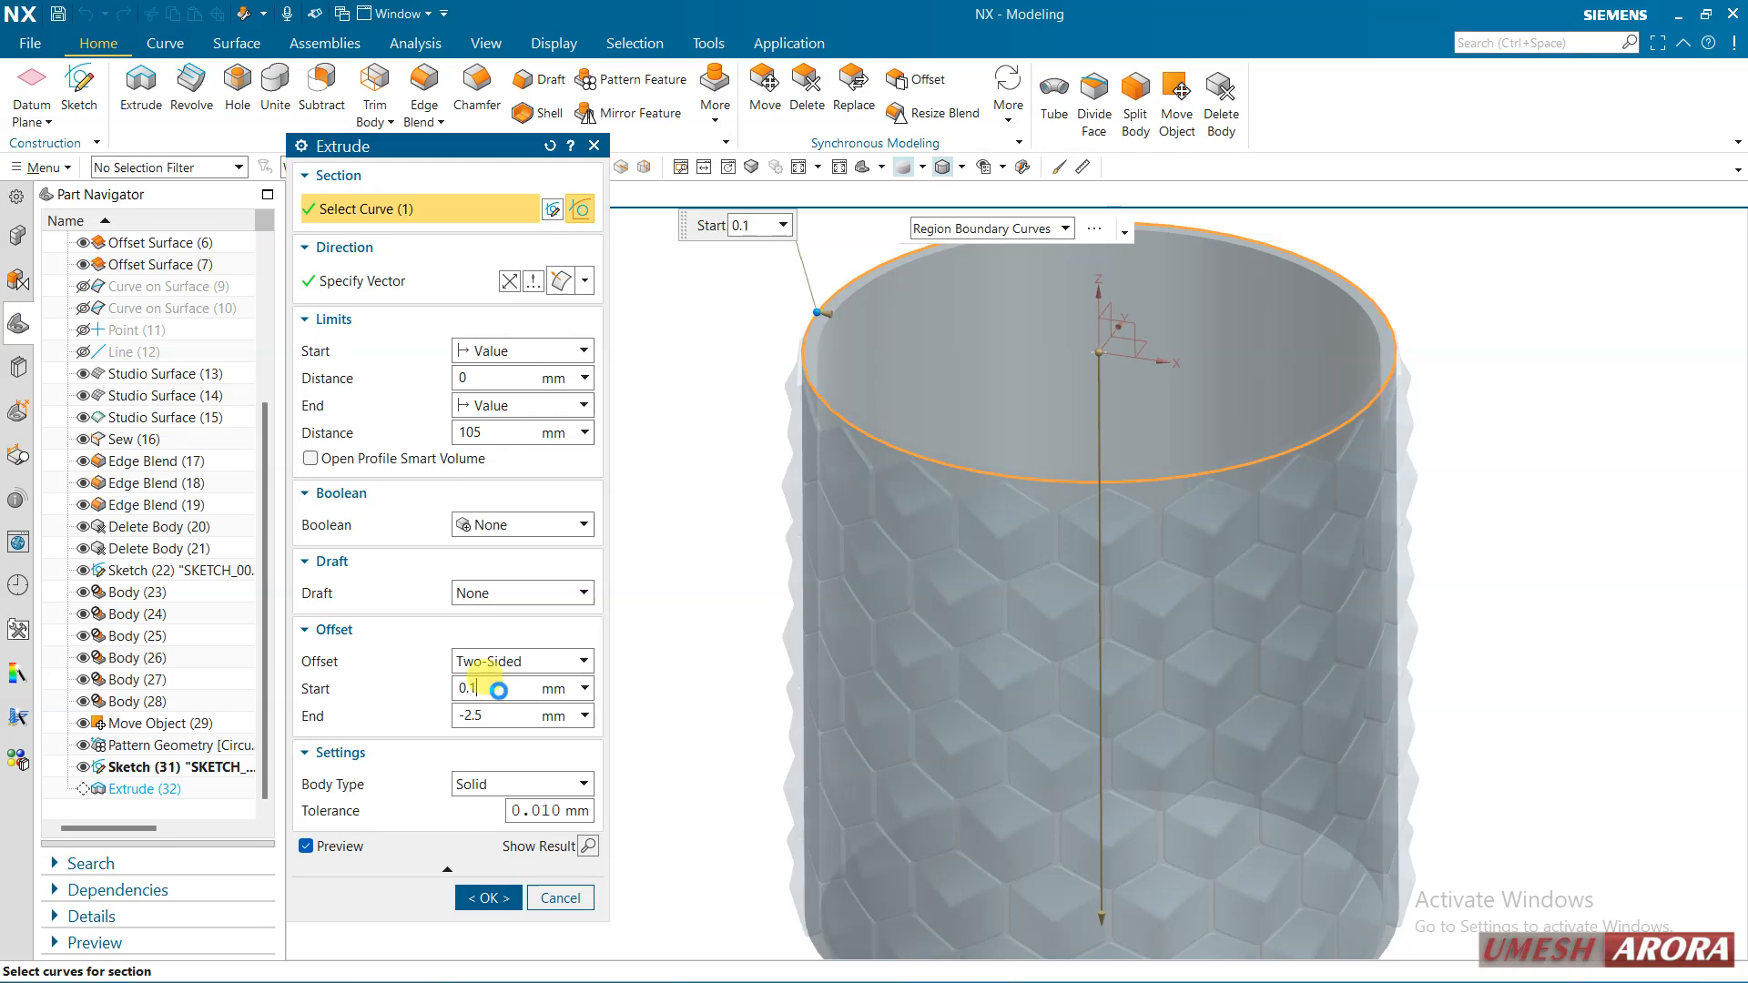
{"action": "left_click", "coordinate": [487, 899]}
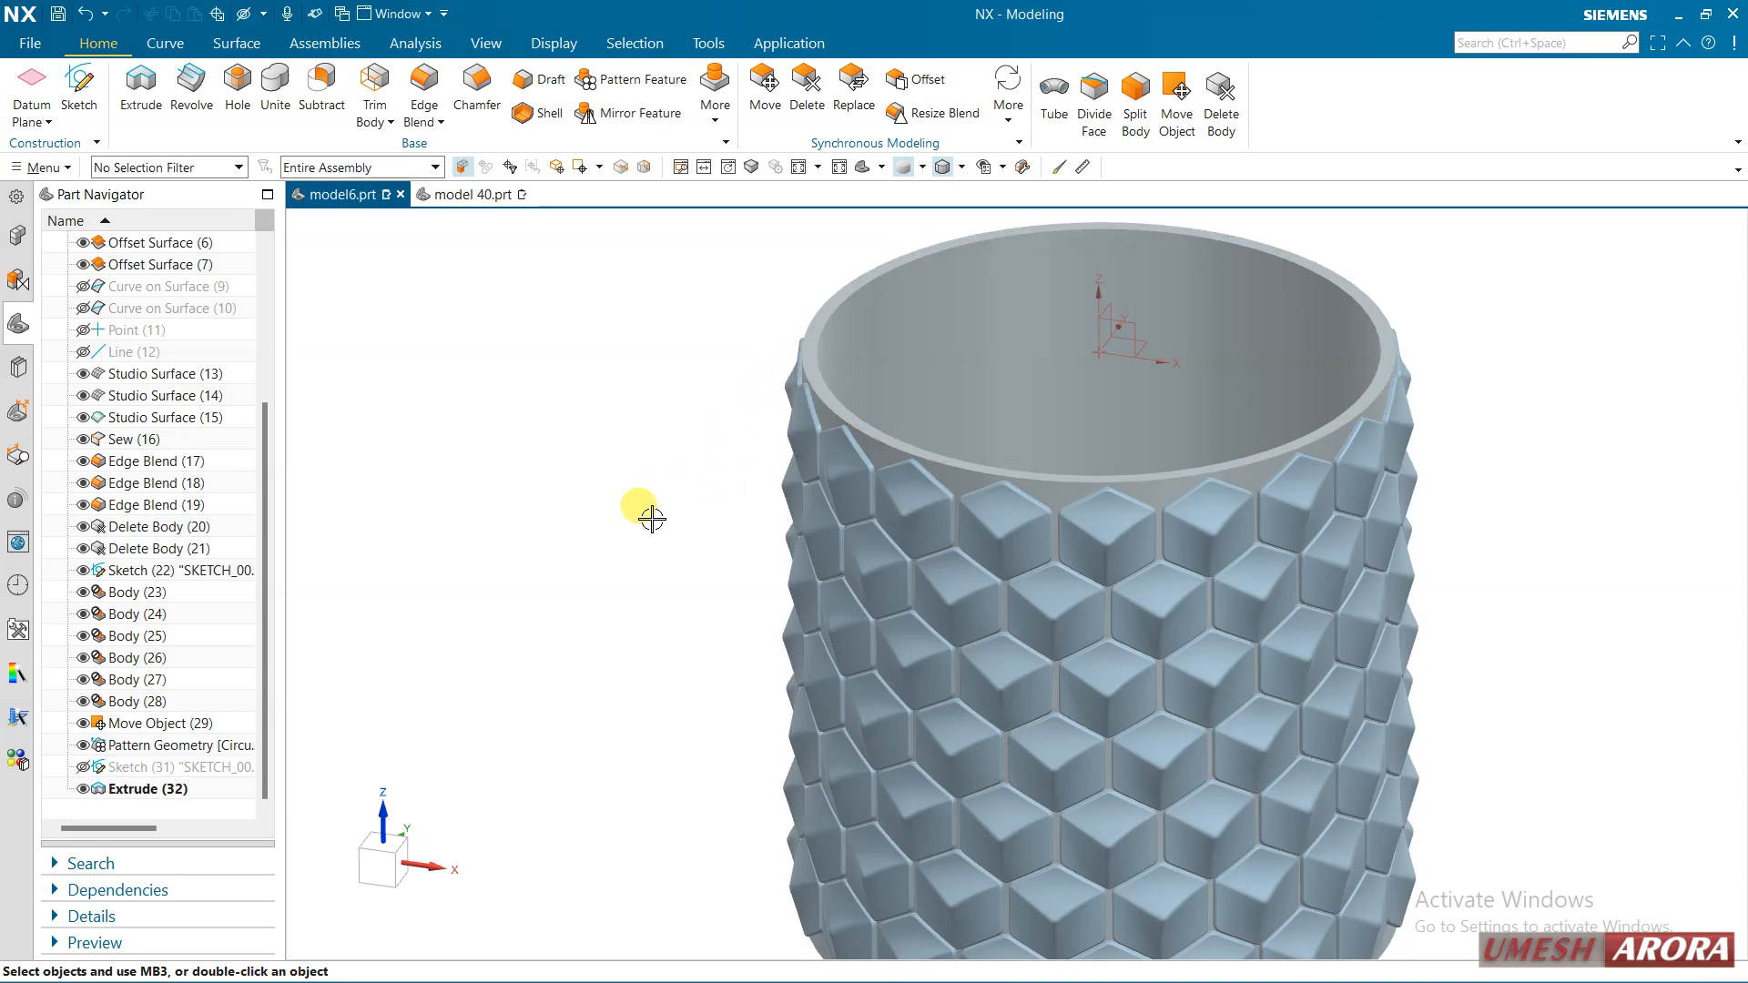
Unite the hollow cylinder as the target with all the patterned cube cells as tool bodies
{"action": "middle_click_drag", "start_coordinate": [652, 519], "coordinate": [522, 409], "text": "shift"}
{"action": "scroll", "coordinate": [541, 465], "scroll_direction": "down", "scroll_amount": 1}
{"action": "mouse_move", "coordinate": [551, 480]}
{"action": "middle_mouse_down"}
{"action": "mouse_move", "coordinate": [558, 421]}
{"action": "mouse_move", "coordinate": [570, 472]}
{"action": "middle_mouse_up"}
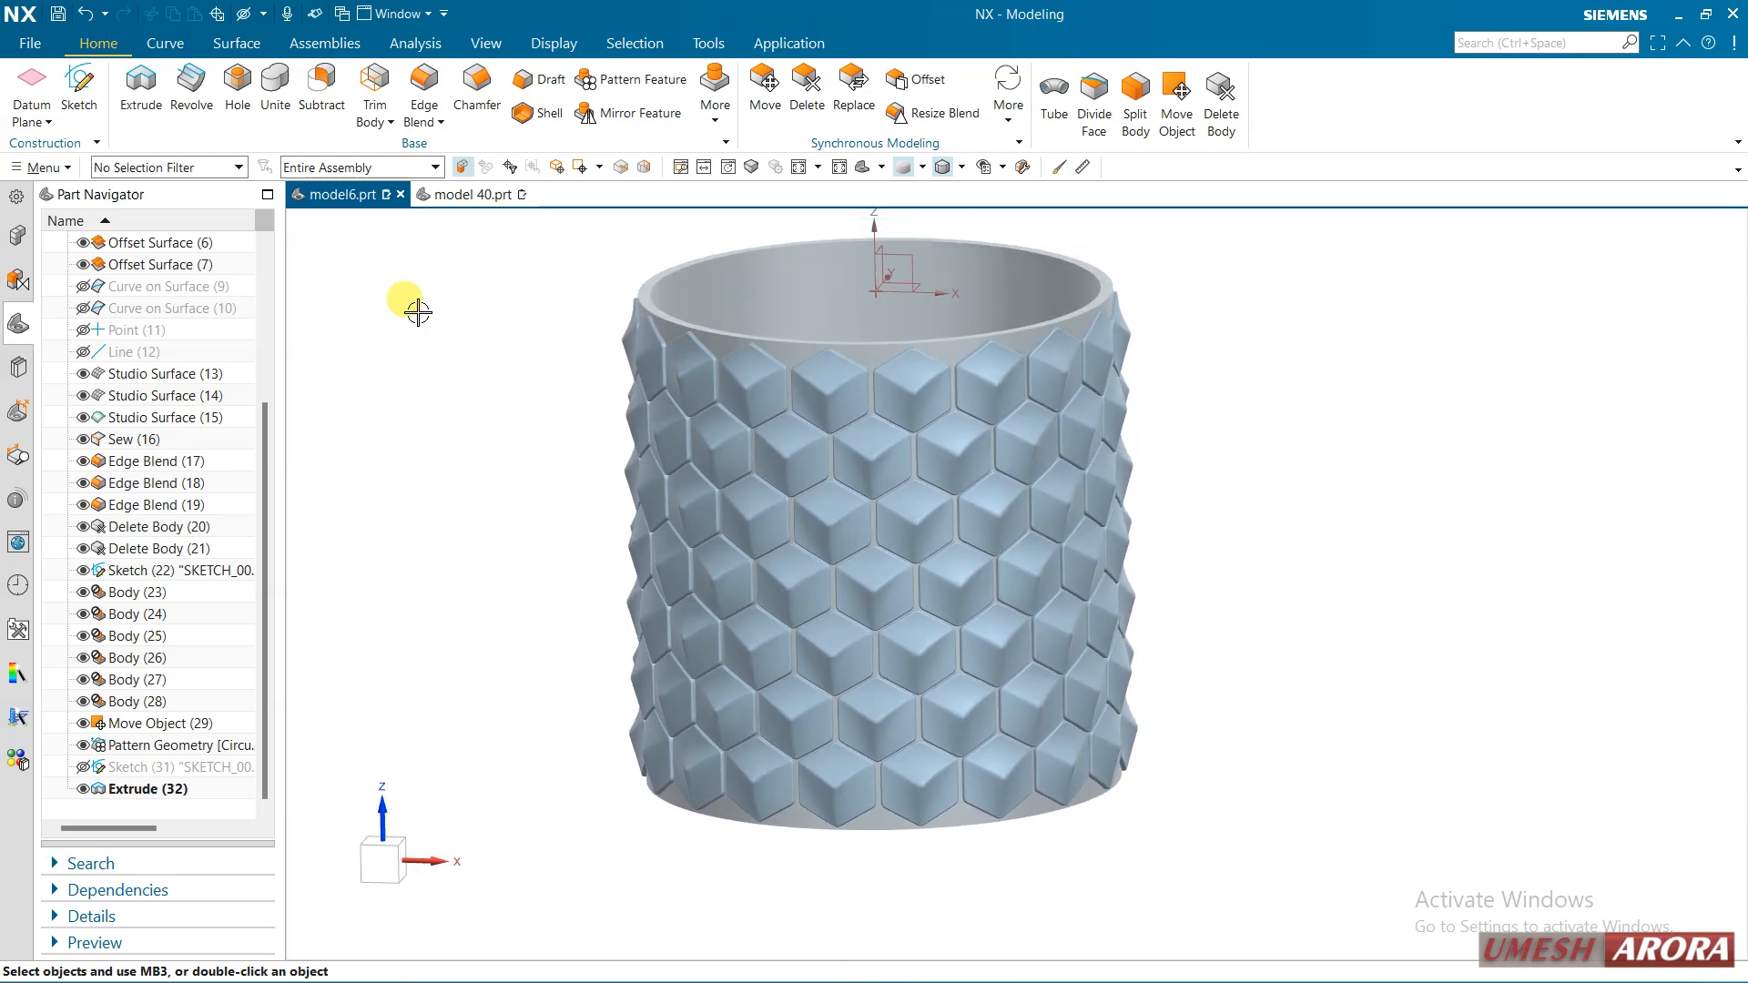
{"action": "left_click", "coordinate": [275, 86]}
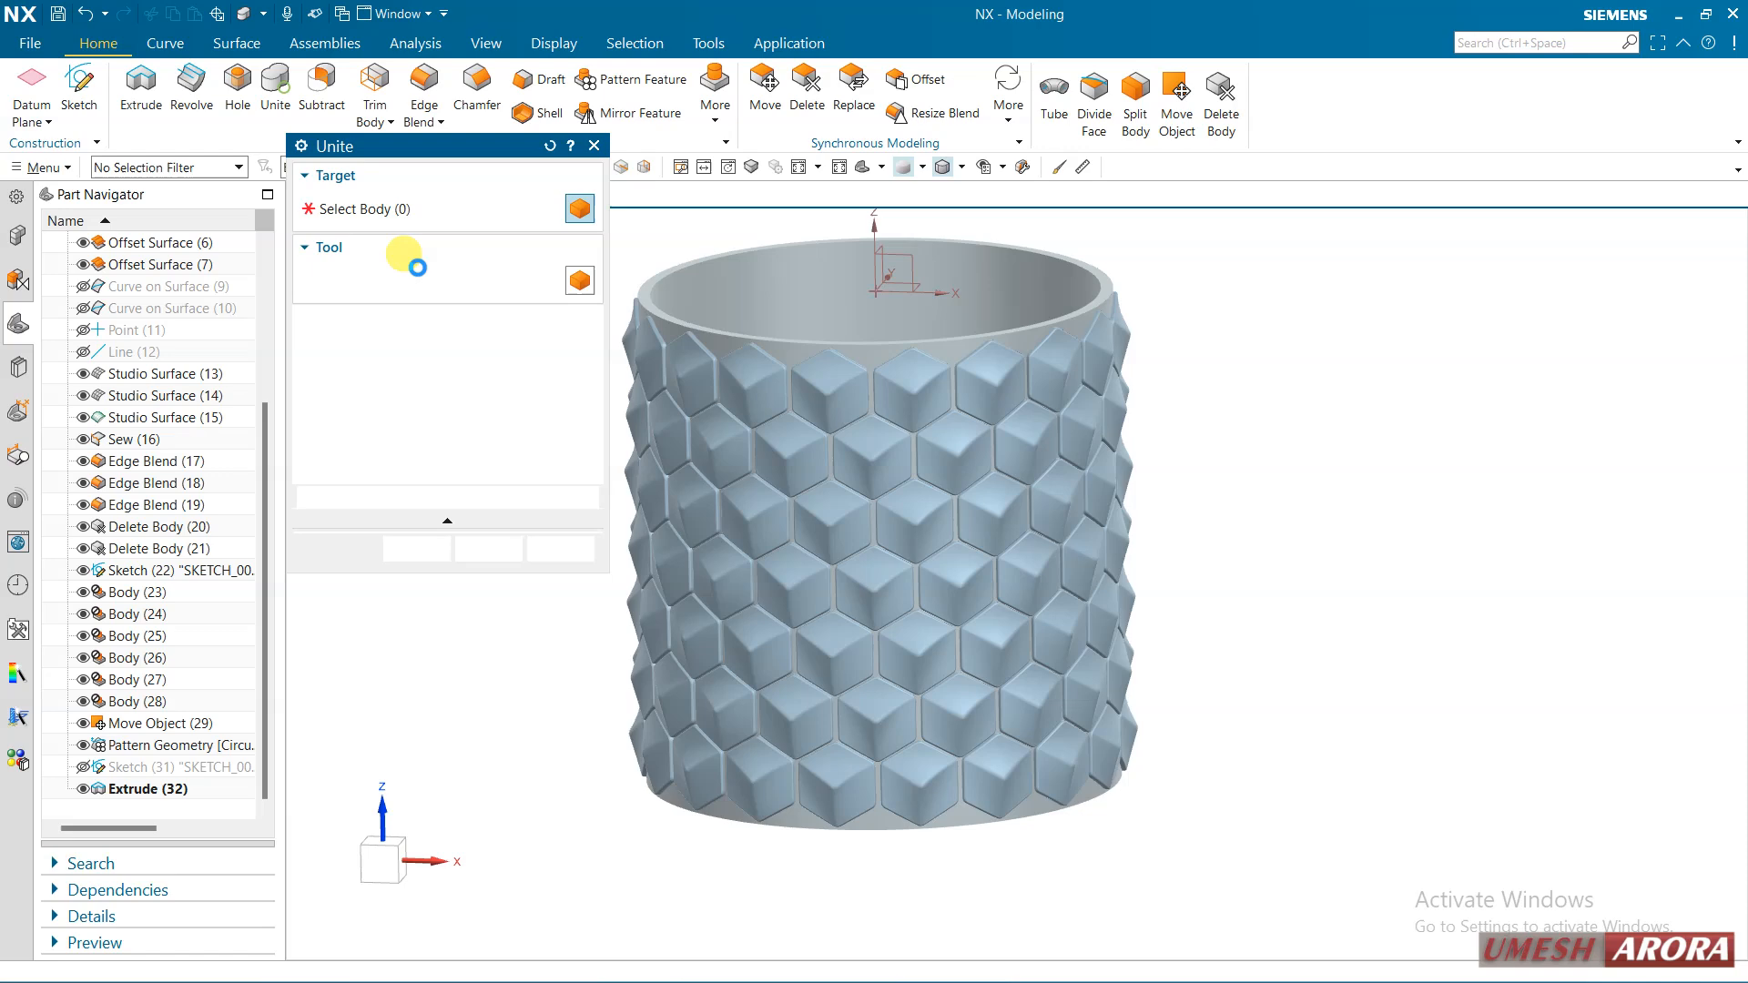
{"action": "left_click", "coordinate": [768, 265]}
{"action": "scroll", "coordinate": [1326, 495], "scroll_direction": "down", "scroll_amount": 3}
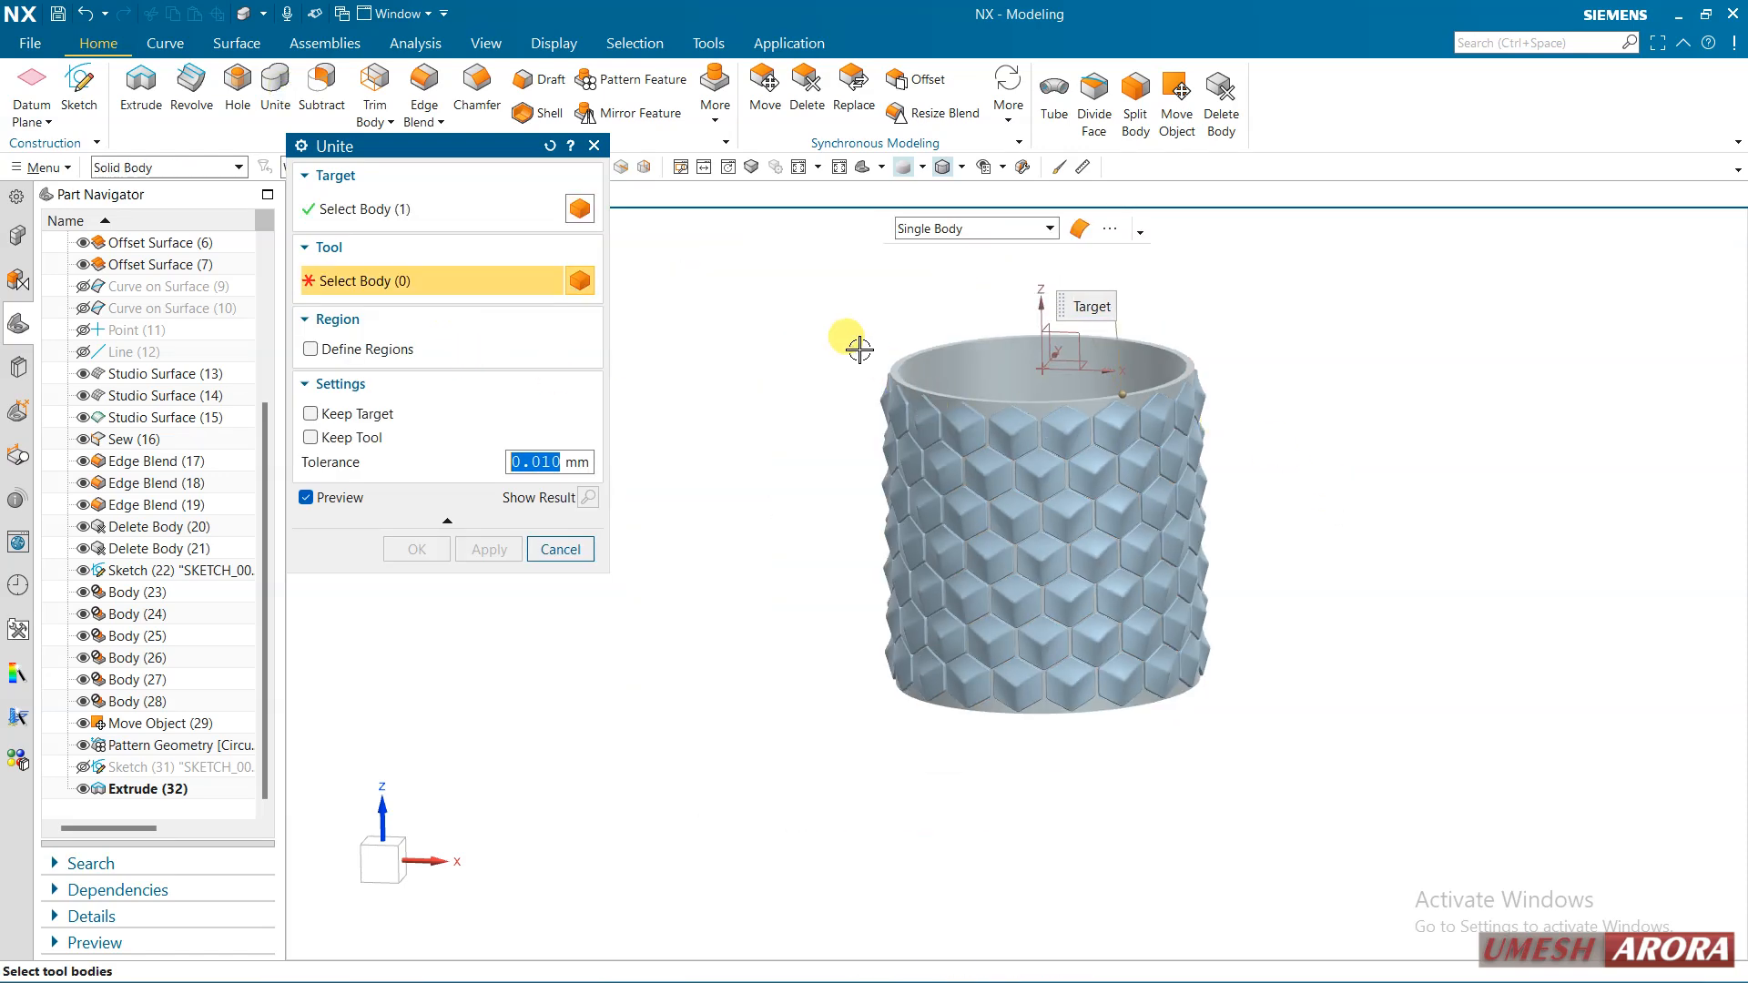
{"action": "key", "text": "ctrl+alt+f"}
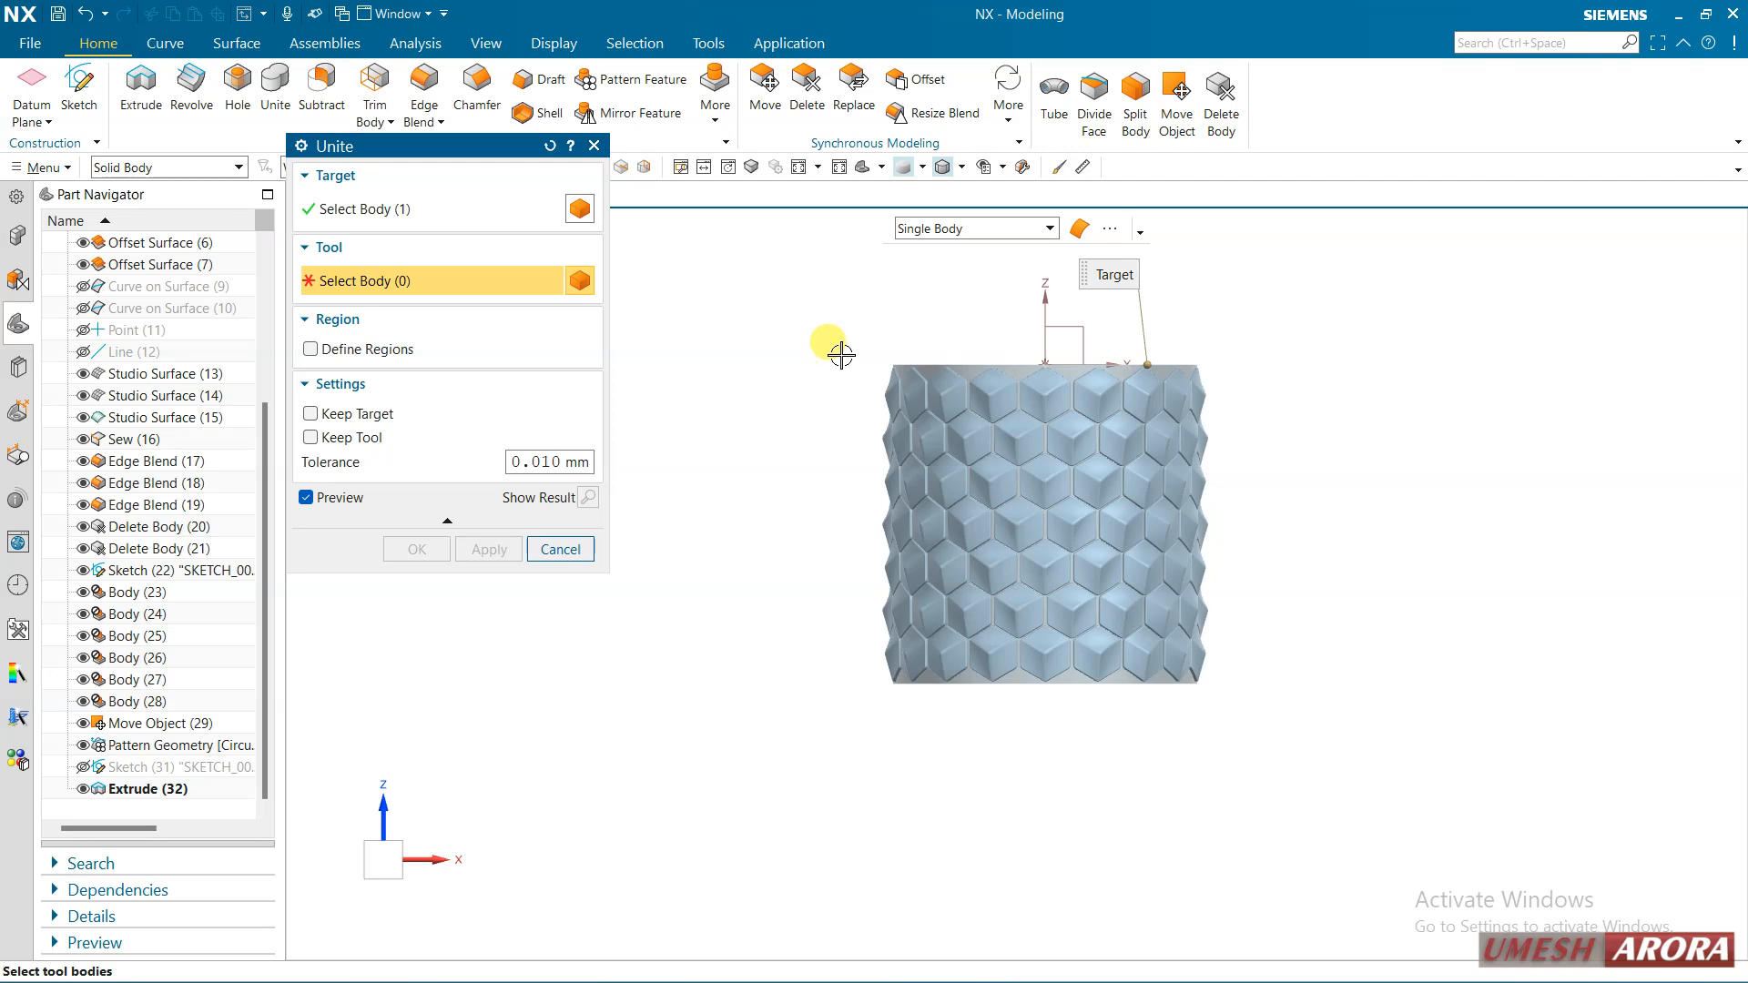
{"action": "left_click_drag", "start_coordinate": [841, 355], "coordinate": [1255, 748]}
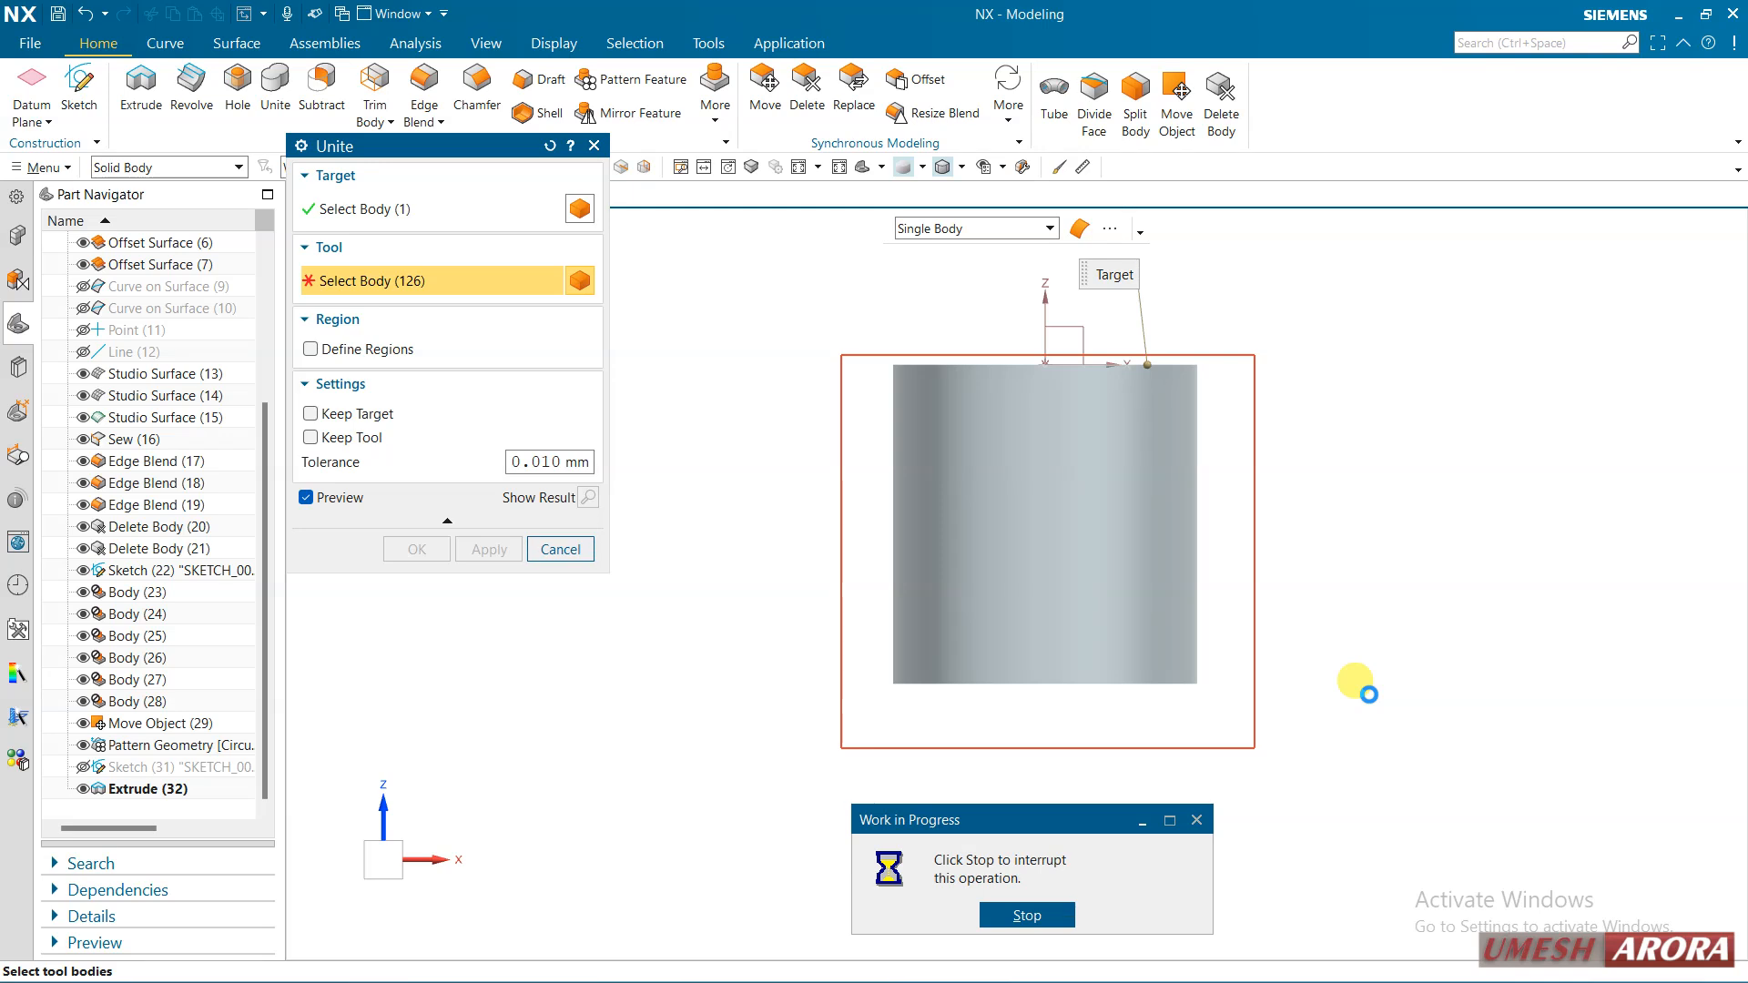
{"action": "left_click", "coordinate": [434, 550]}
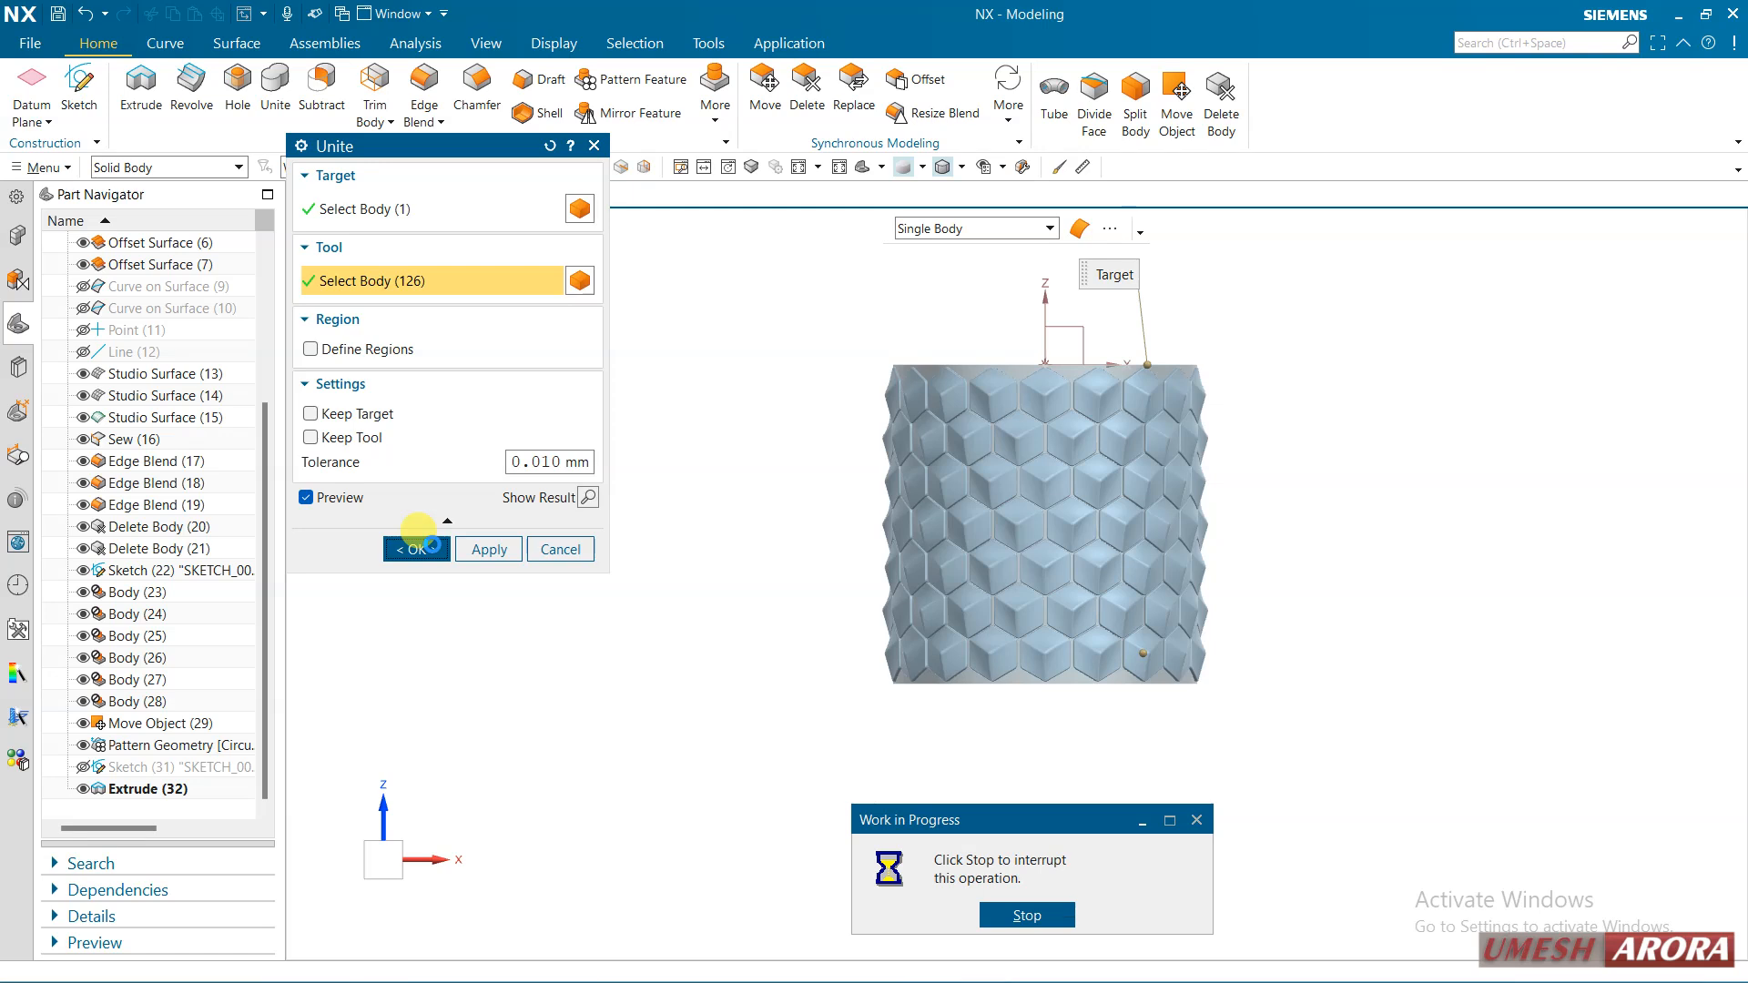
Turn on the display of face edges on the united ring
{"action": "right_click", "coordinate": [683, 587]}
{"action": "left_click", "coordinate": [710, 552]}
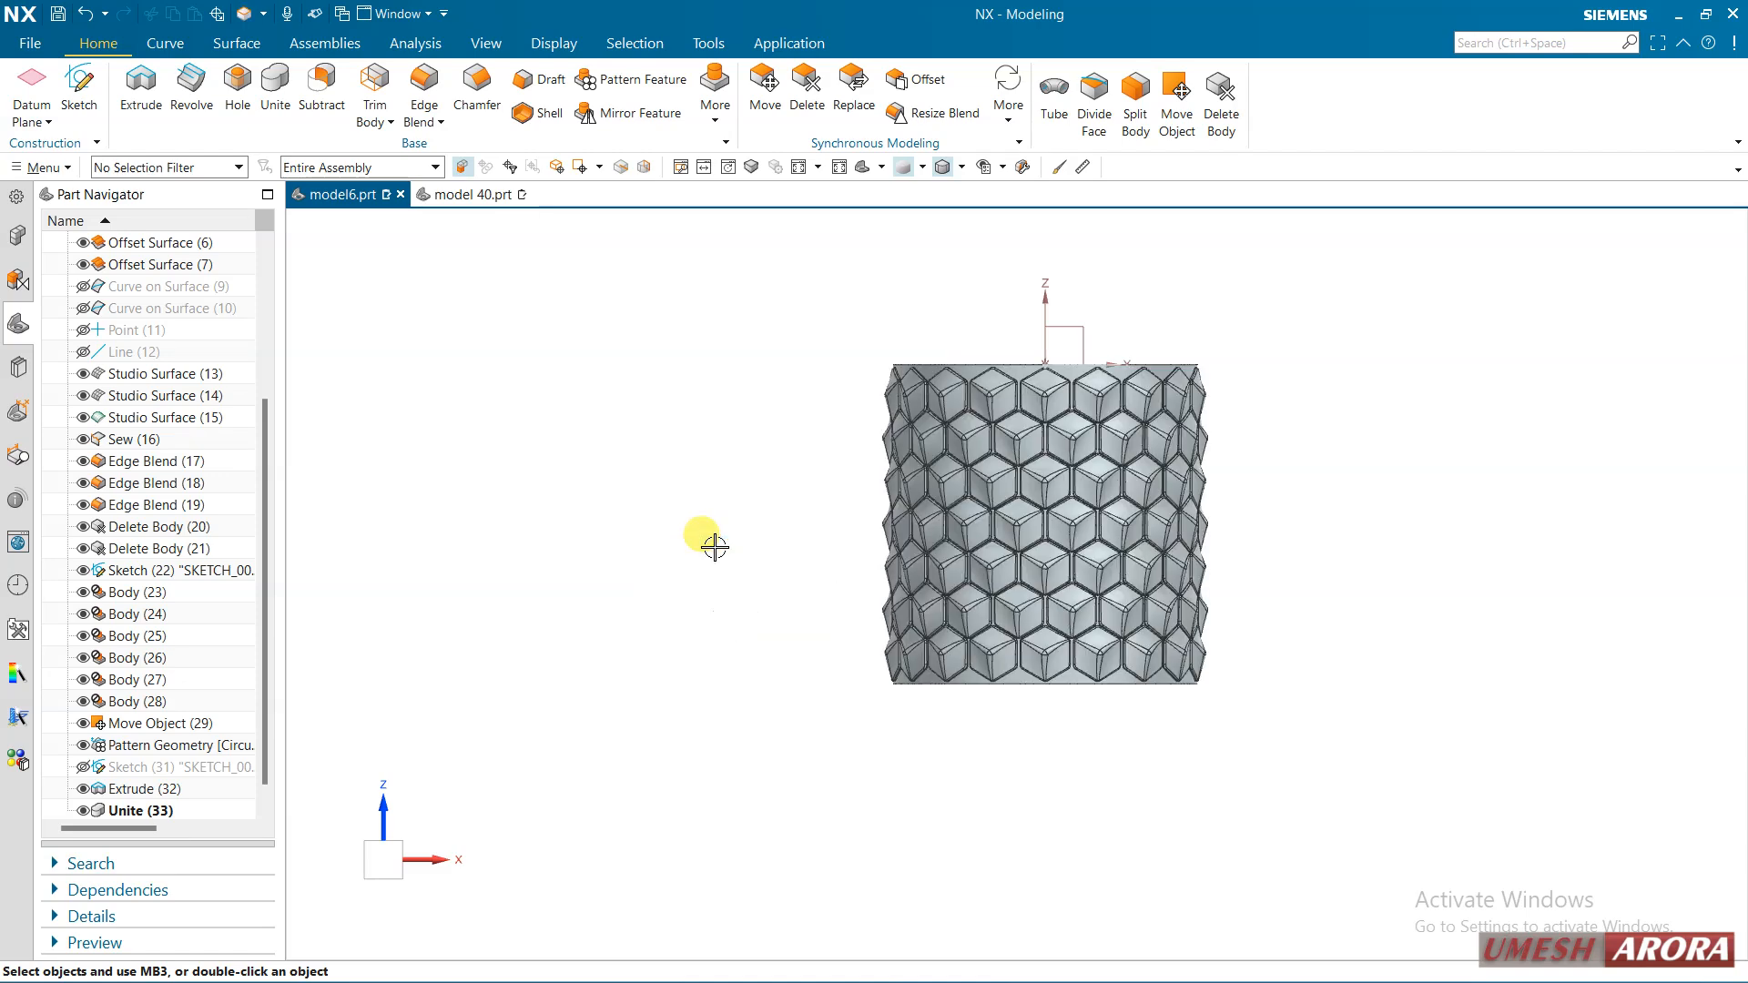
Turn off the display of face edges on the united ring
{"action": "middle_click_drag", "start_coordinate": [720, 559], "coordinate": [709, 566]}
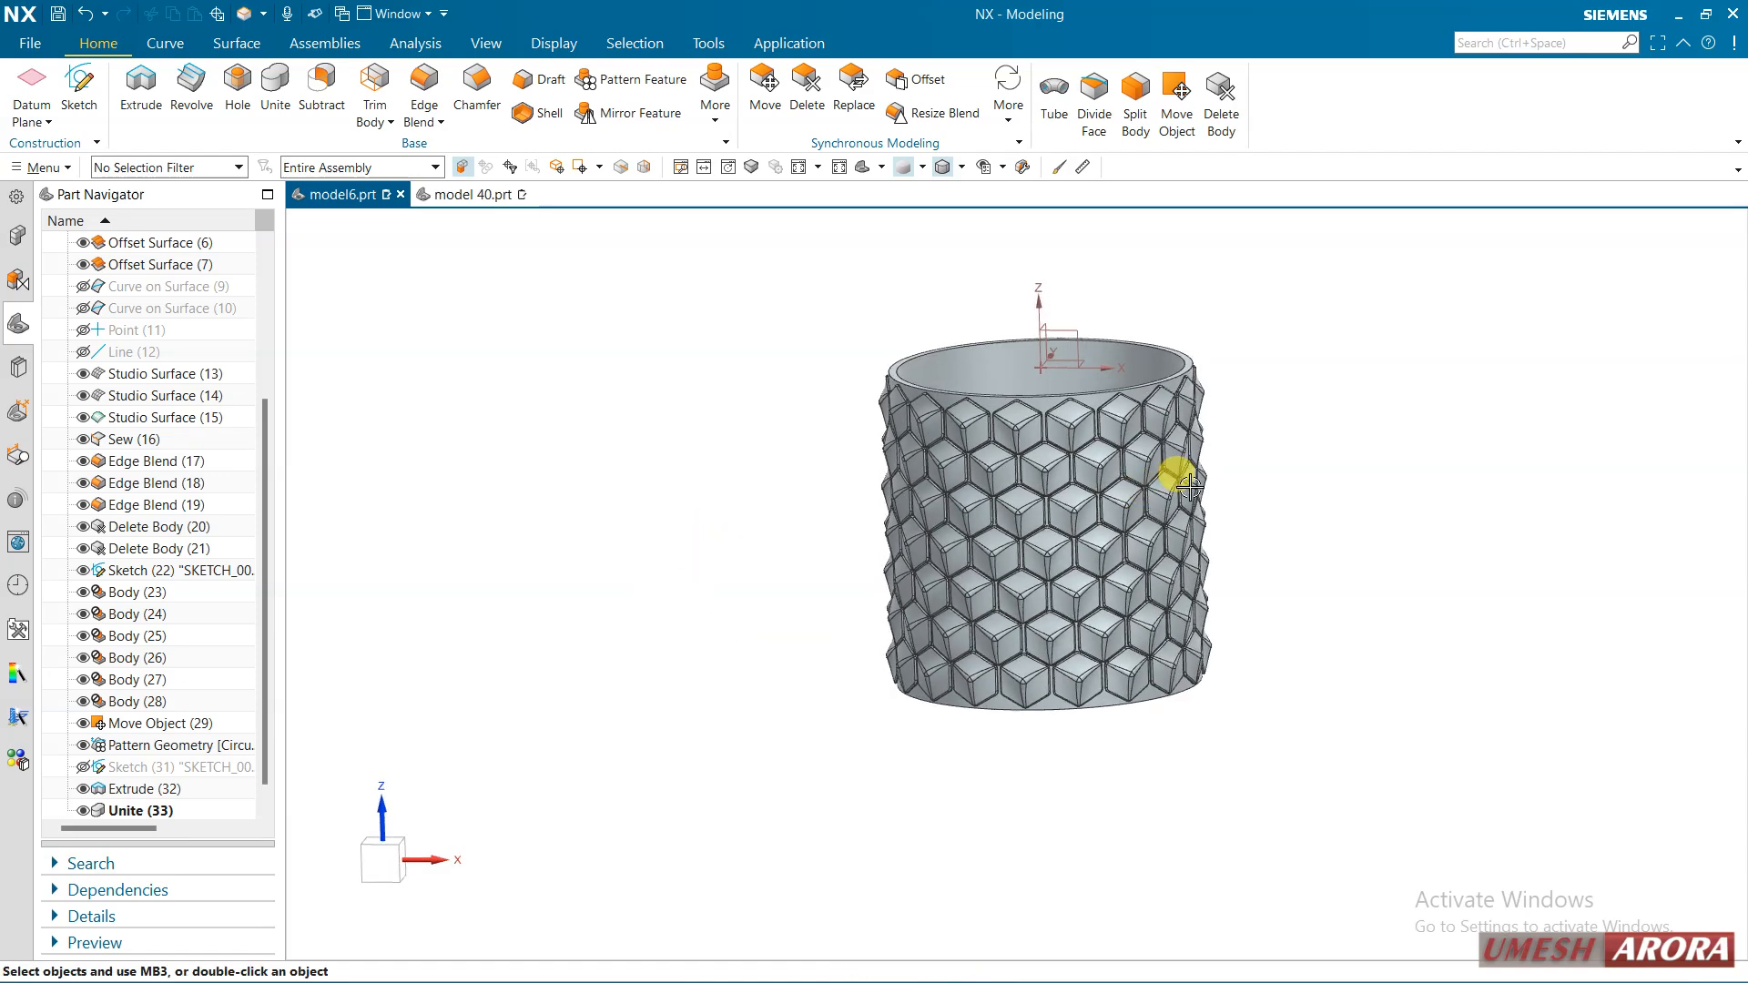
{"action": "scroll", "coordinate": [1187, 485], "scroll_direction": "up", "scroll_amount": 4}
{"action": "scroll", "coordinate": [1101, 498], "scroll_direction": "up", "scroll_amount": 1}
{"action": "right_click", "coordinate": [1376, 614]}
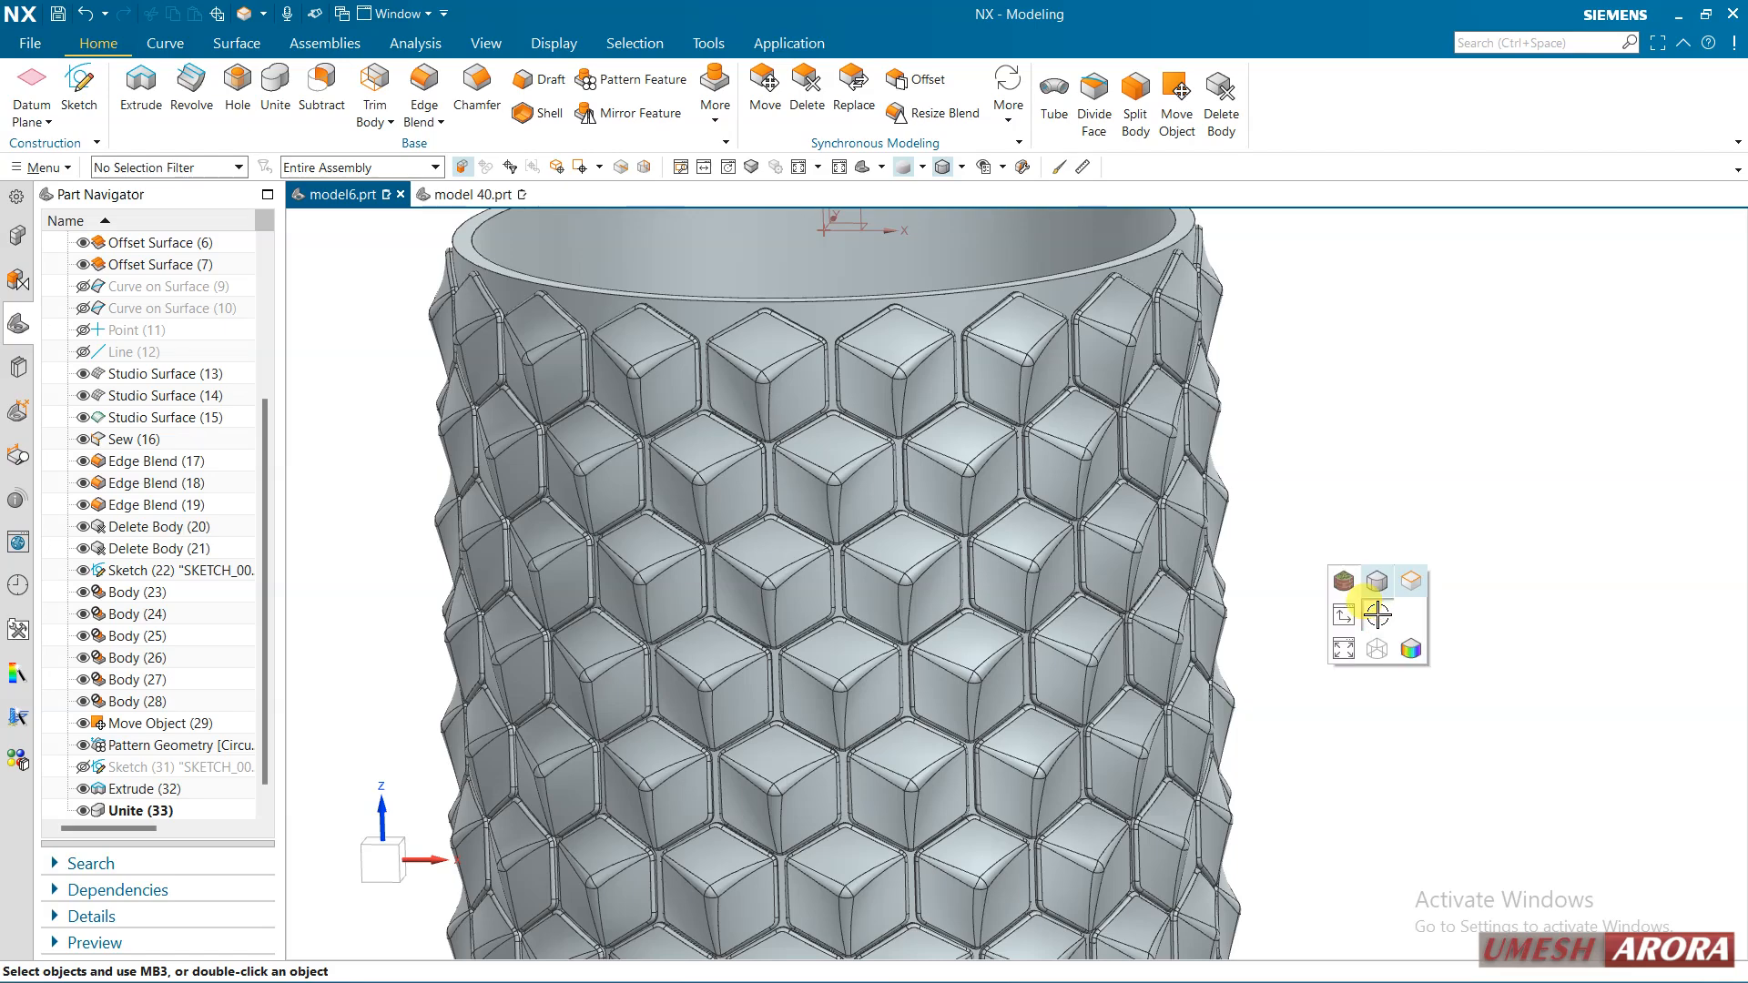
{"action": "left_click", "coordinate": [1377, 581]}
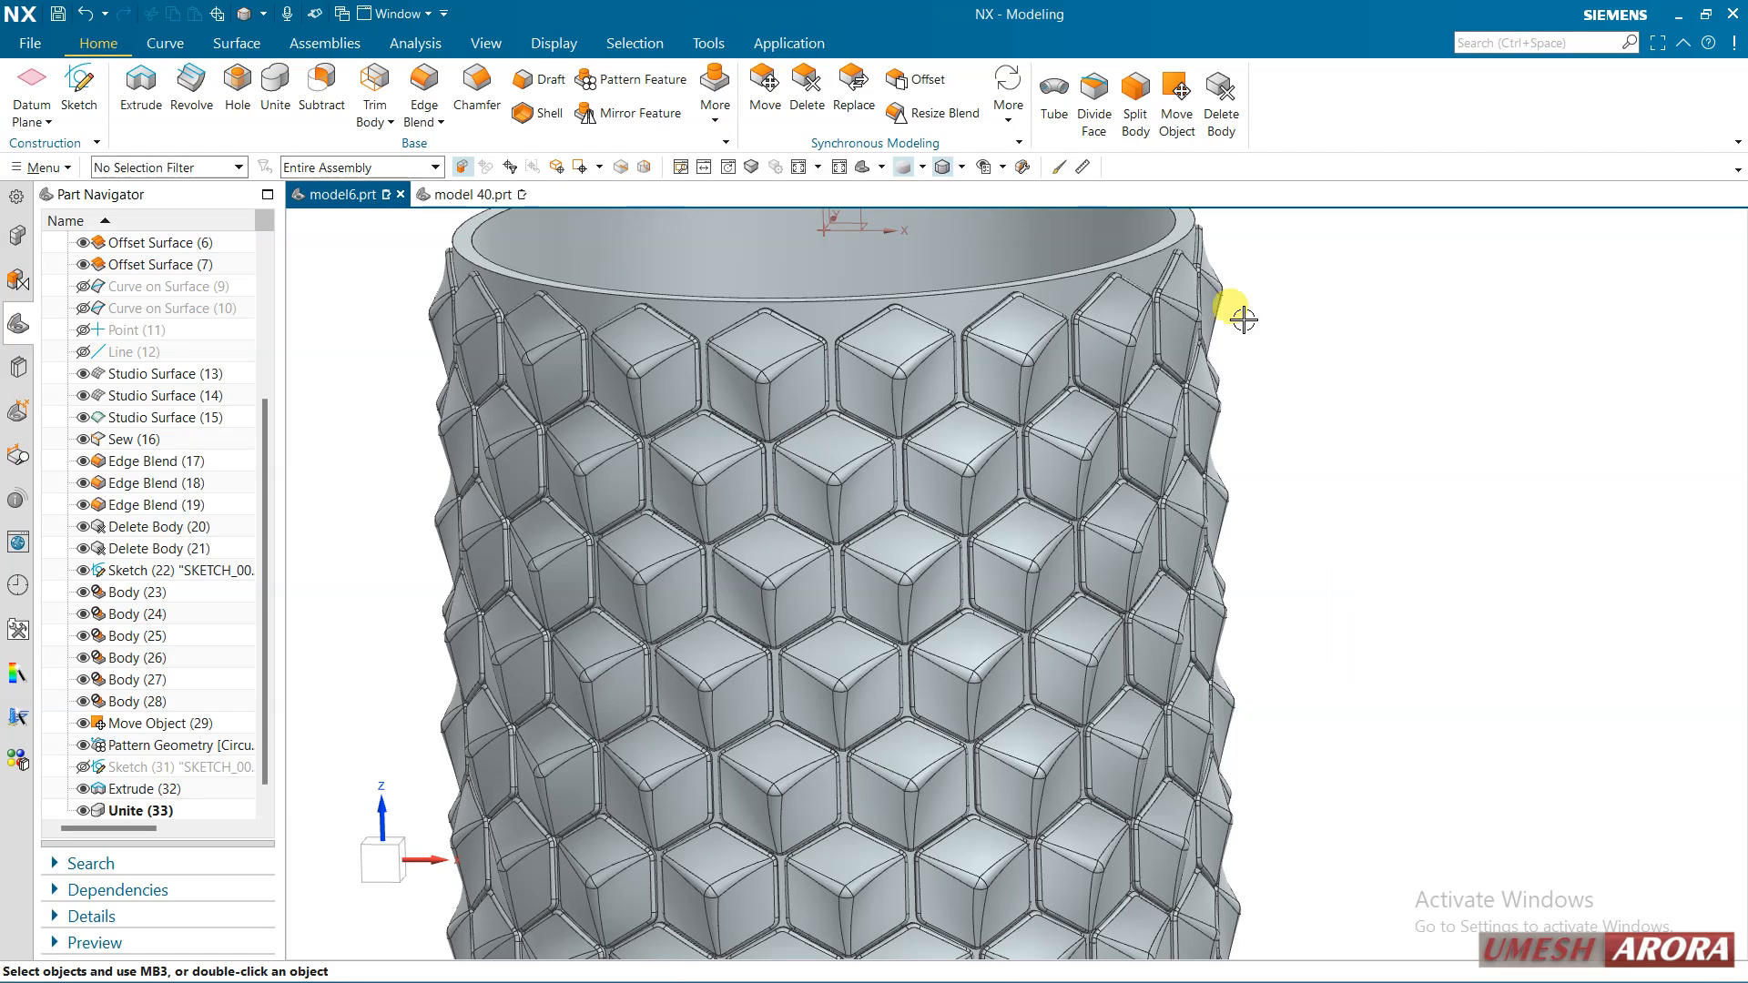
{"action": "scroll", "coordinate": [1287, 398], "scroll_direction": "down", "scroll_amount": 1}
{"action": "mouse_move", "coordinate": [1294, 400]}
{"action": "middle_mouse_down"}
{"action": "mouse_move", "coordinate": [1362, 331]}
{"action": "mouse_move", "coordinate": [1311, 373]}
{"action": "middle_mouse_up"}
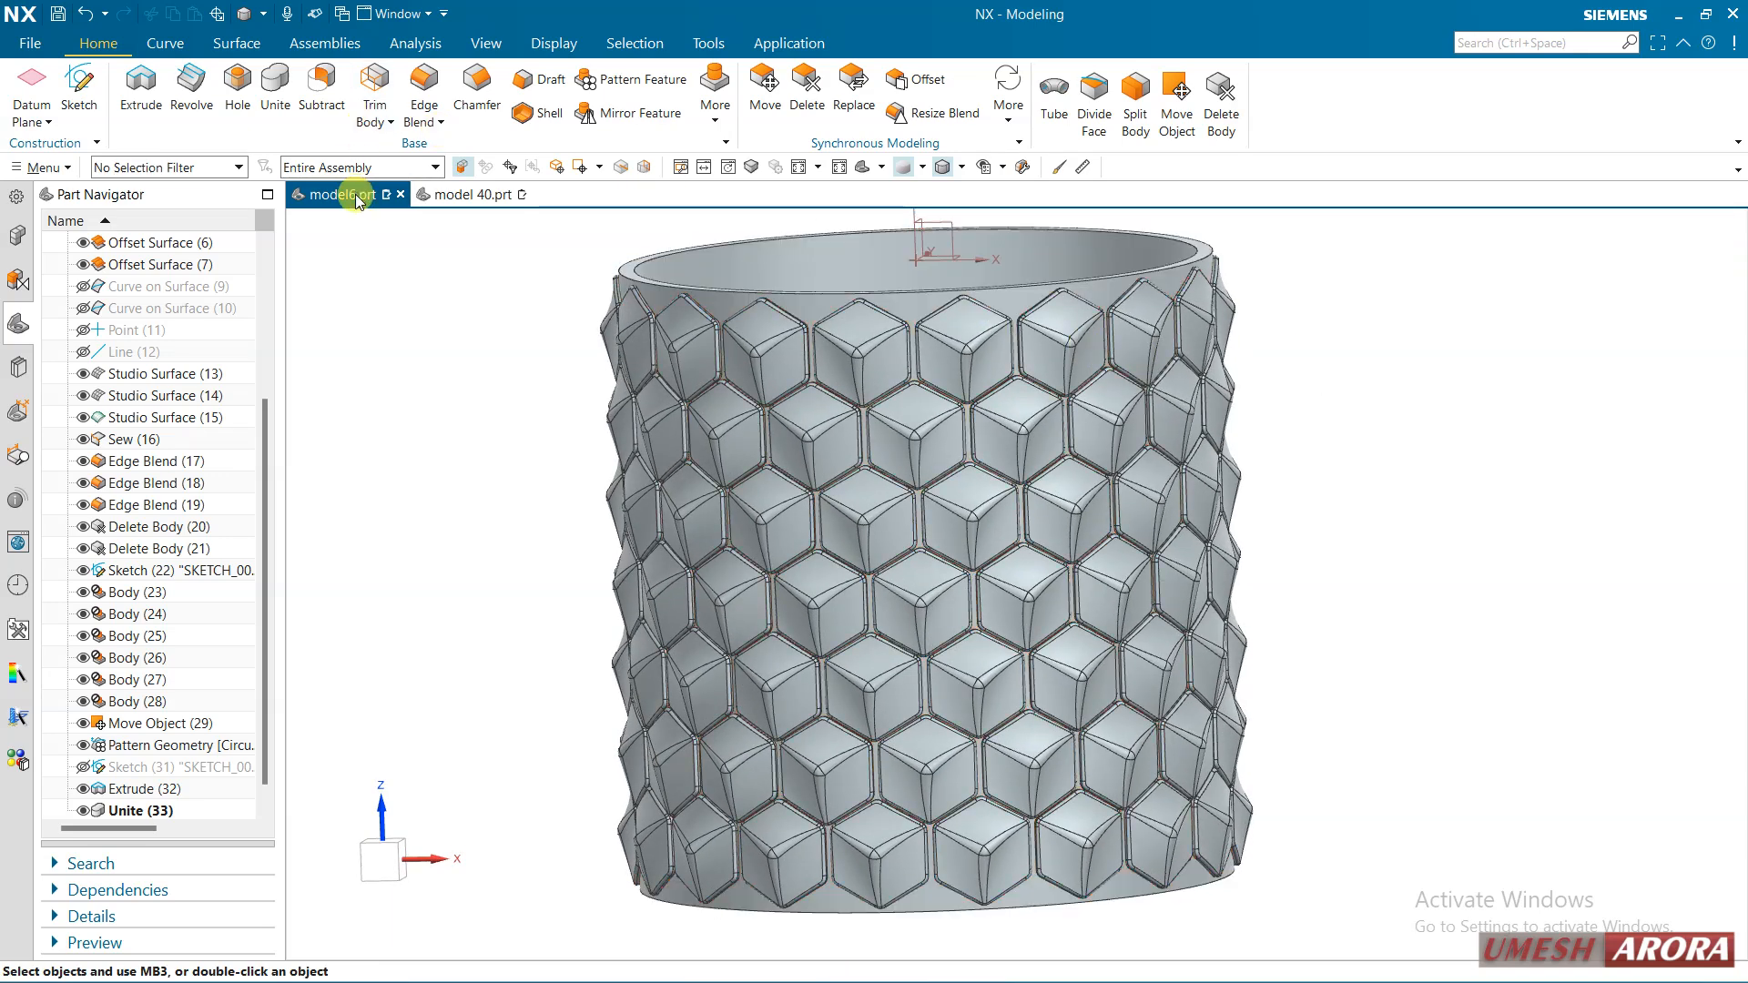
{"action": "left_click", "coordinate": [554, 41]}
{"action": "left_click", "coordinate": [149, 91]}
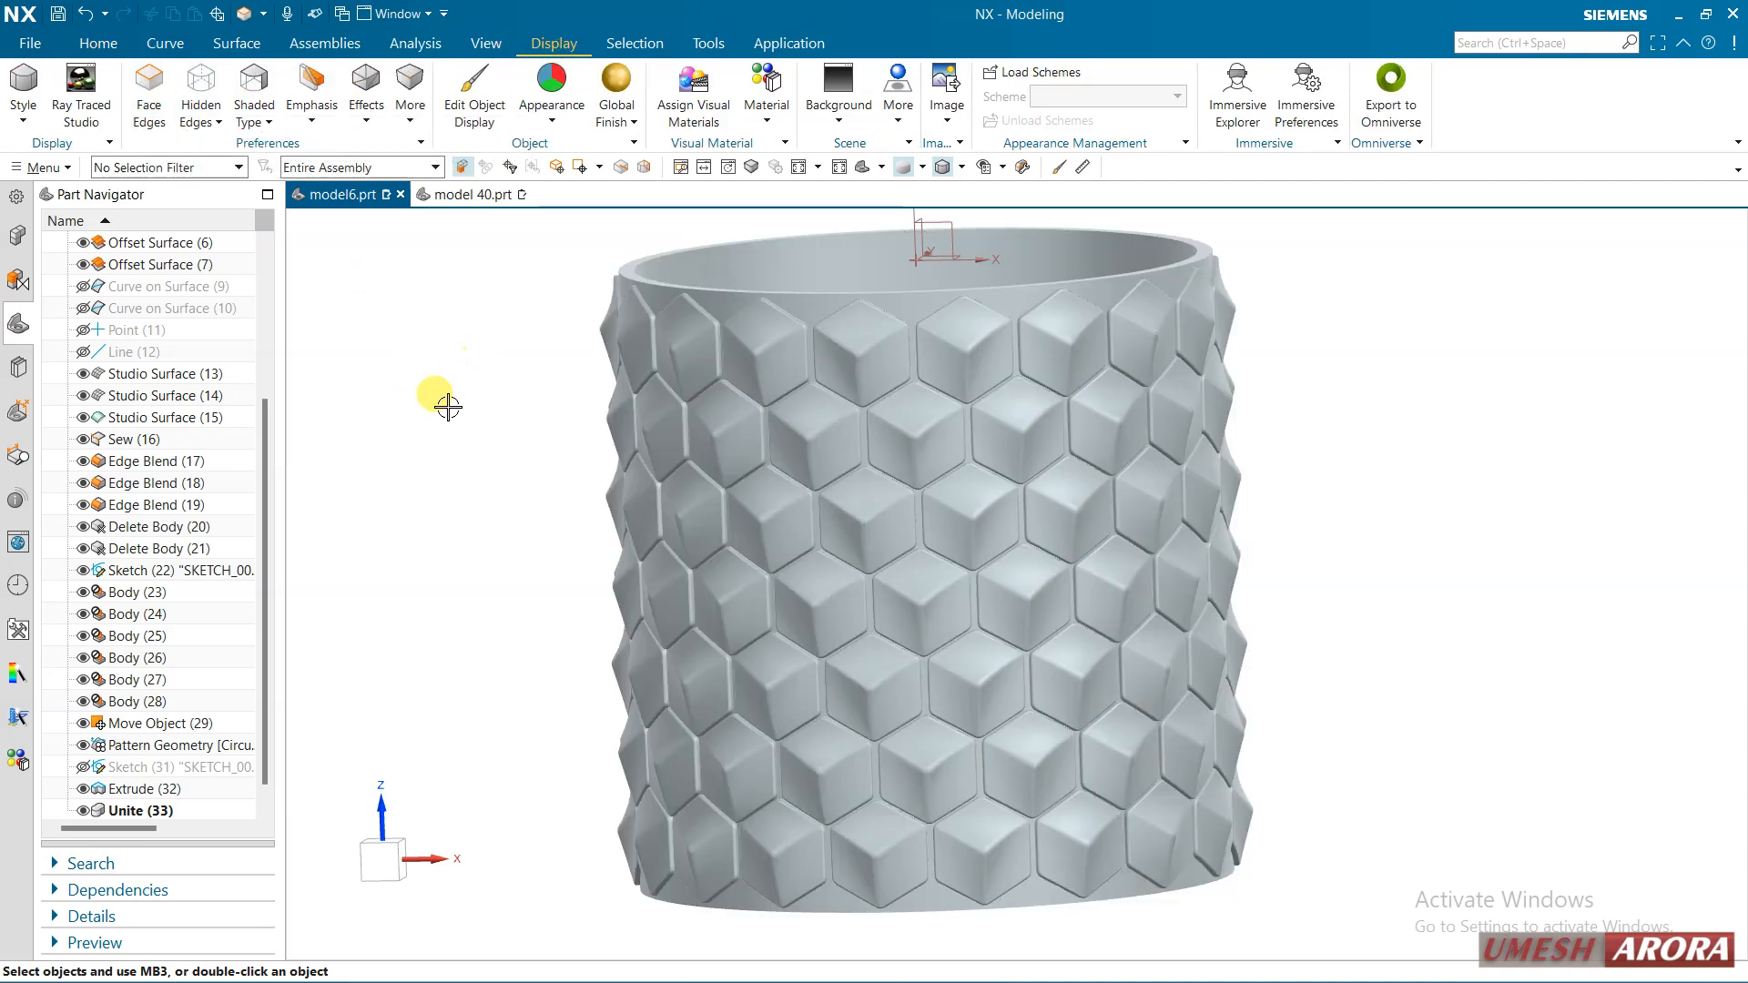
{"action": "middle_click_drag", "start_coordinate": [446, 410], "coordinate": [392, 437]}
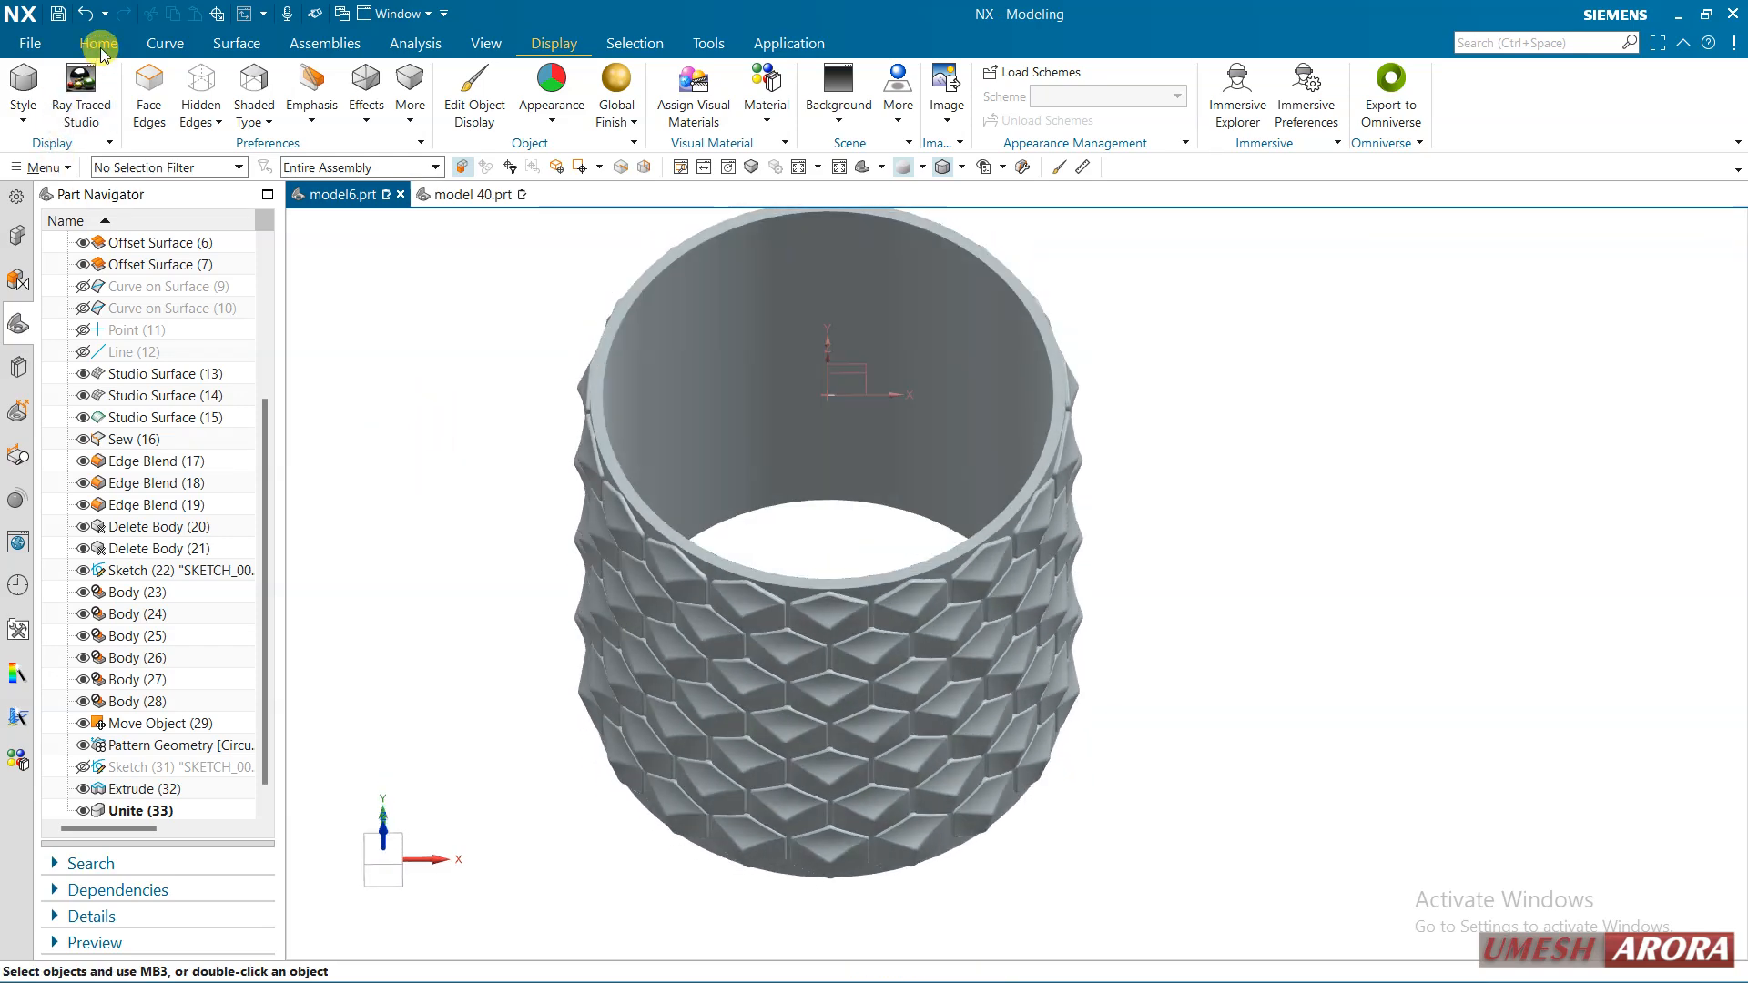
Create a new sketch on the horizontal XY plane at the ring's top
{"action": "left_click", "coordinate": [99, 42]}
{"action": "left_click", "coordinate": [80, 86]}
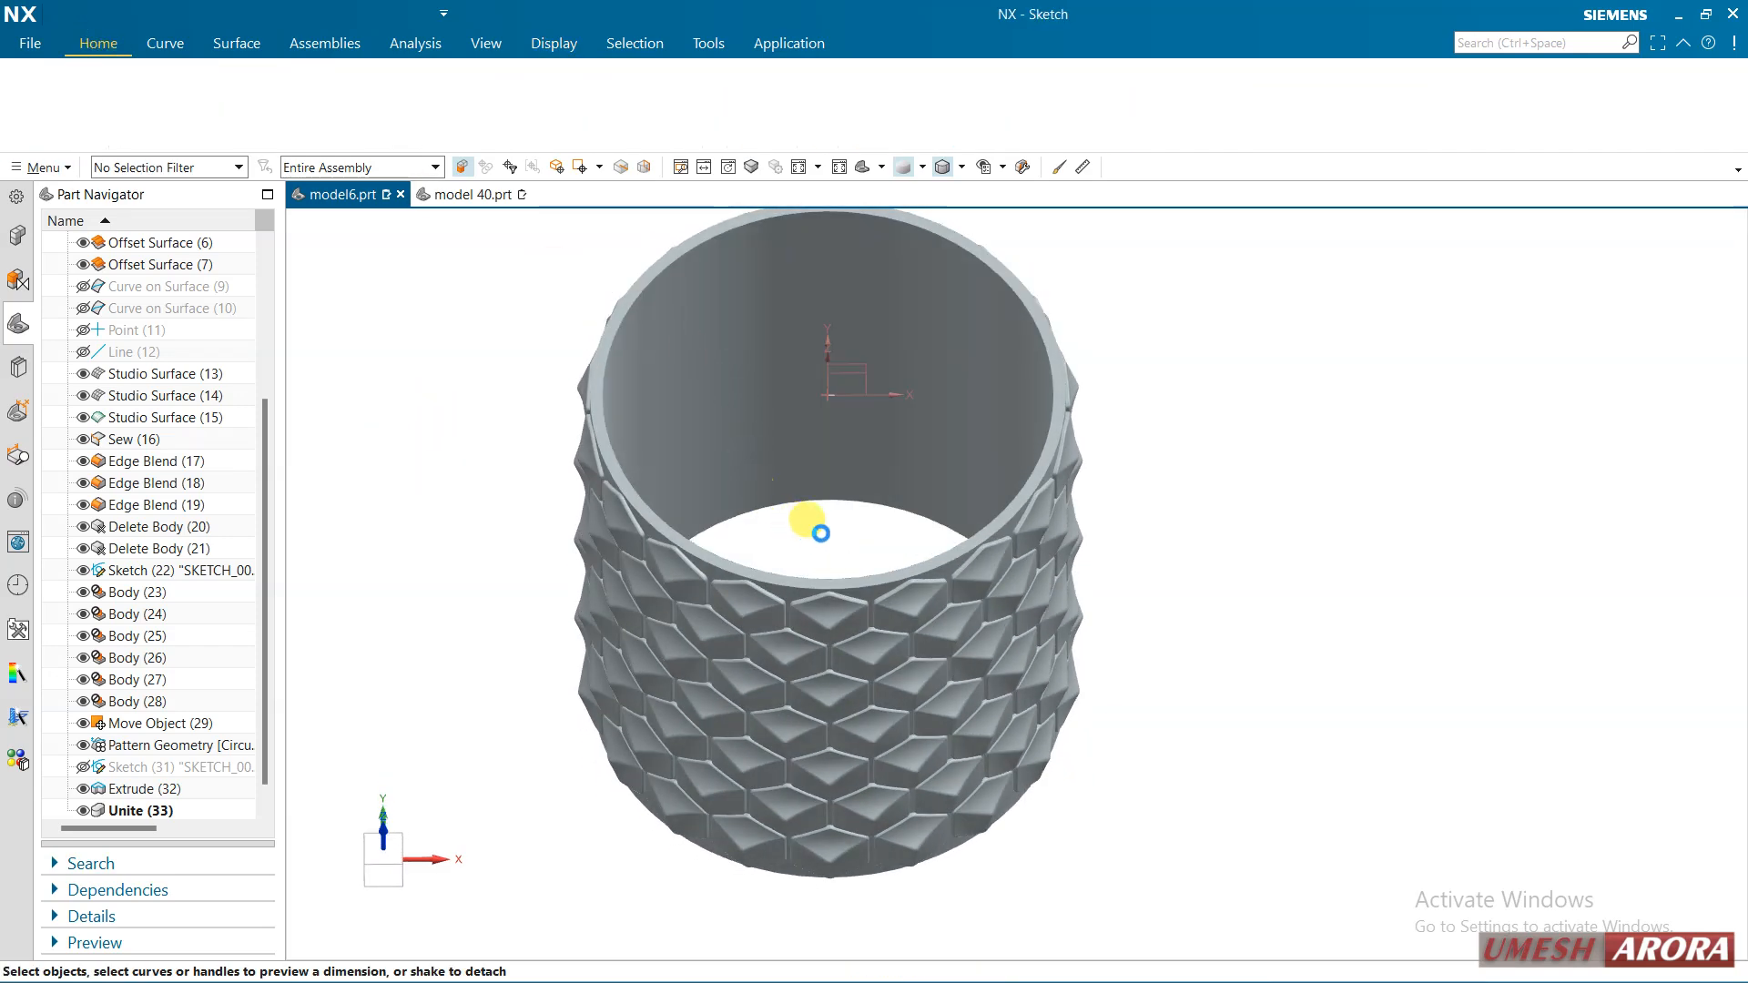
{"action": "mouse_move", "coordinate": [1248, 383]}
{"action": "middle_mouse_down"}
{"action": "mouse_move", "coordinate": [1240, 429]}
{"action": "mouse_move", "coordinate": [1346, 441]}
{"action": "mouse_move", "coordinate": [1291, 350]}
{"action": "middle_mouse_up"}
{"action": "left_click", "coordinate": [1291, 421]}
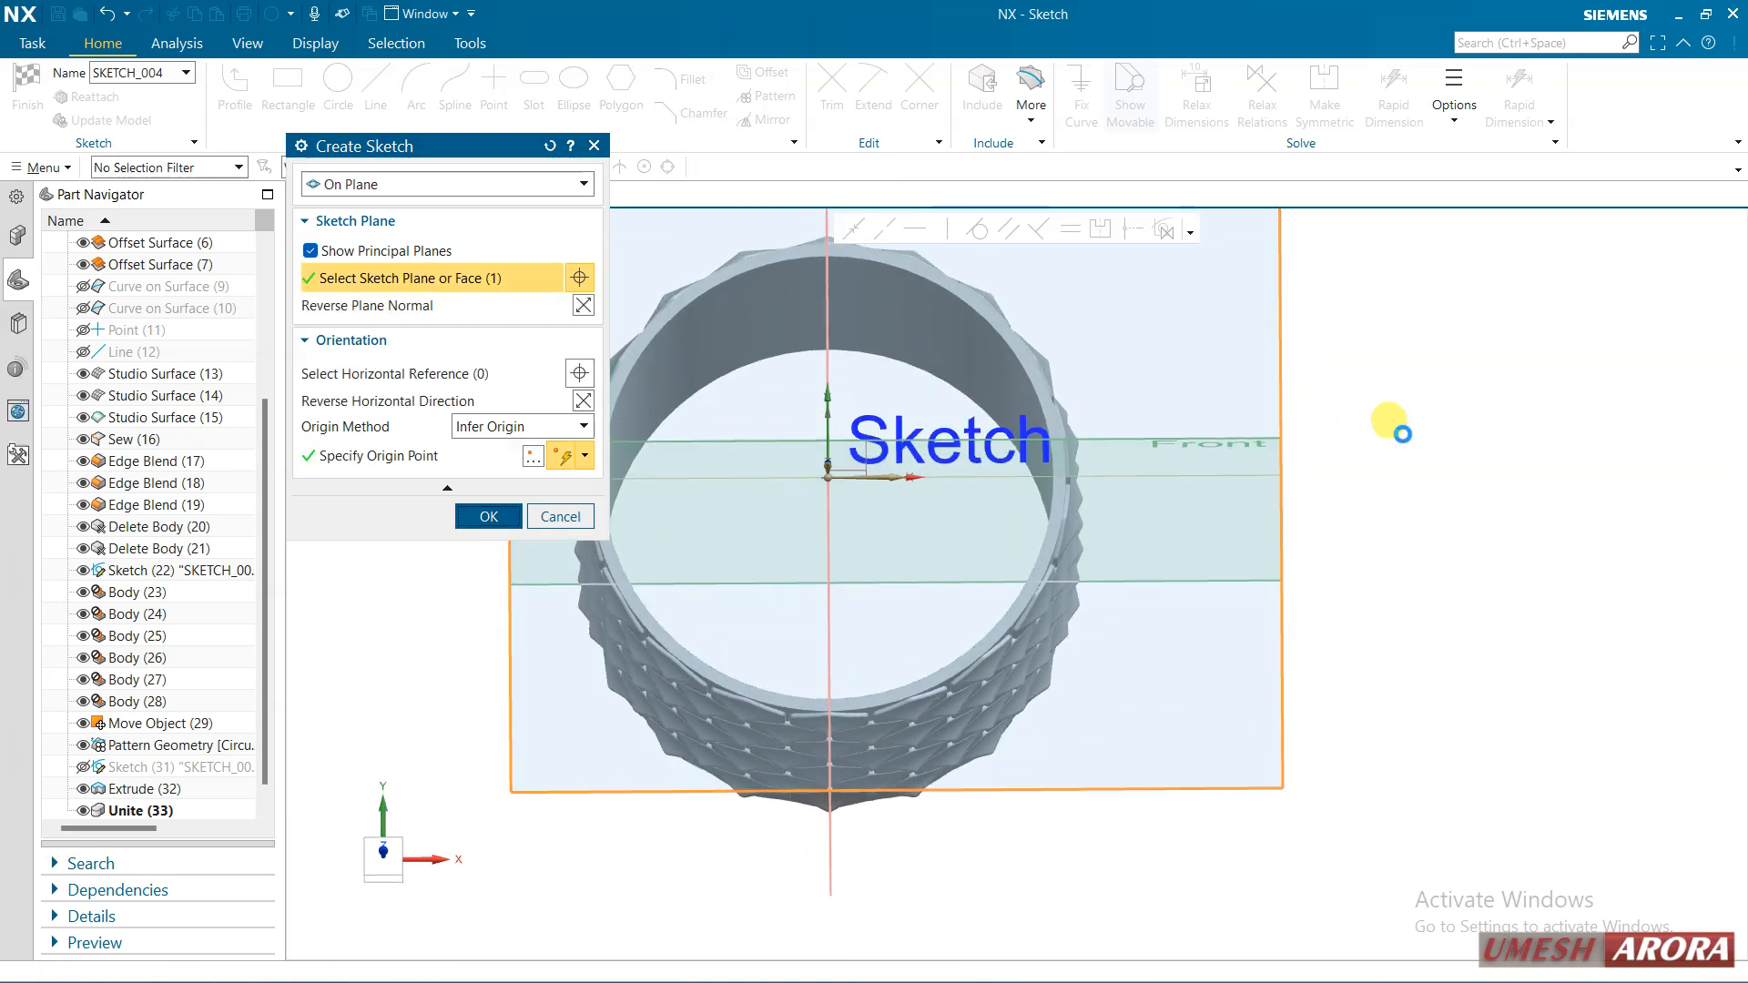
{"action": "middle_click", "coordinate": [1402, 434]}
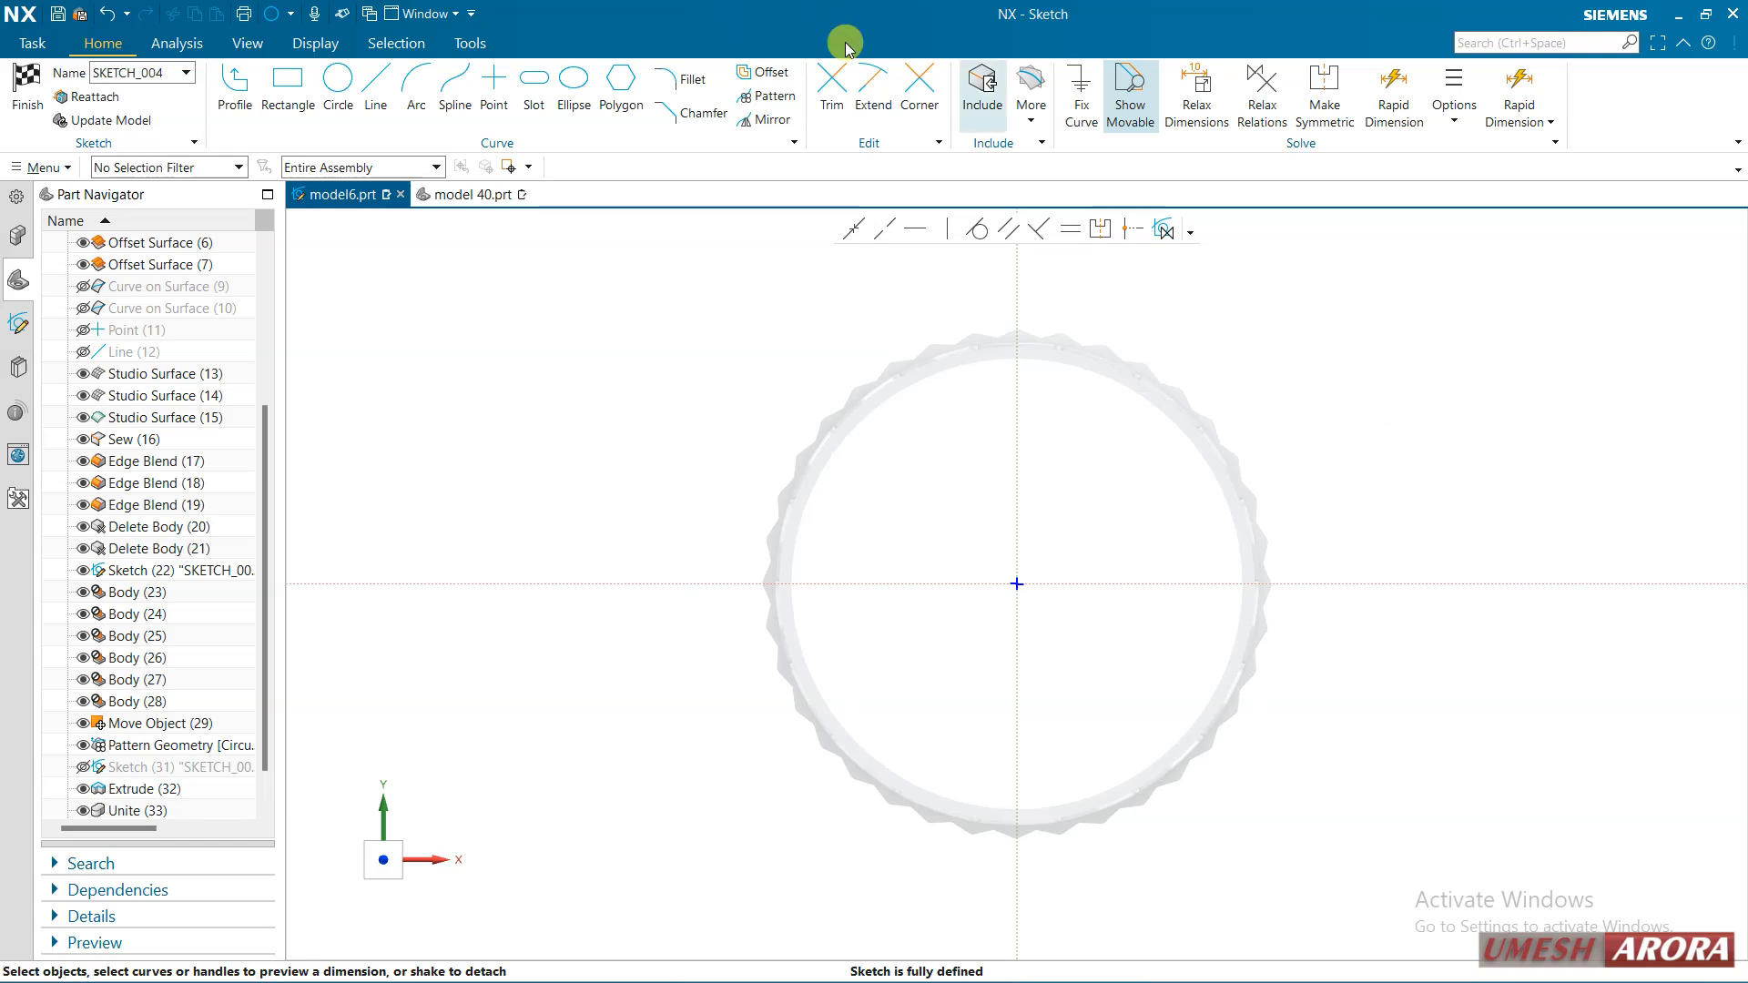
Draw a circle centred on the sketch origin and set its diameter to 100 mm, accepting scaling of the sketch
{"action": "left_click", "coordinate": [352, 82]}
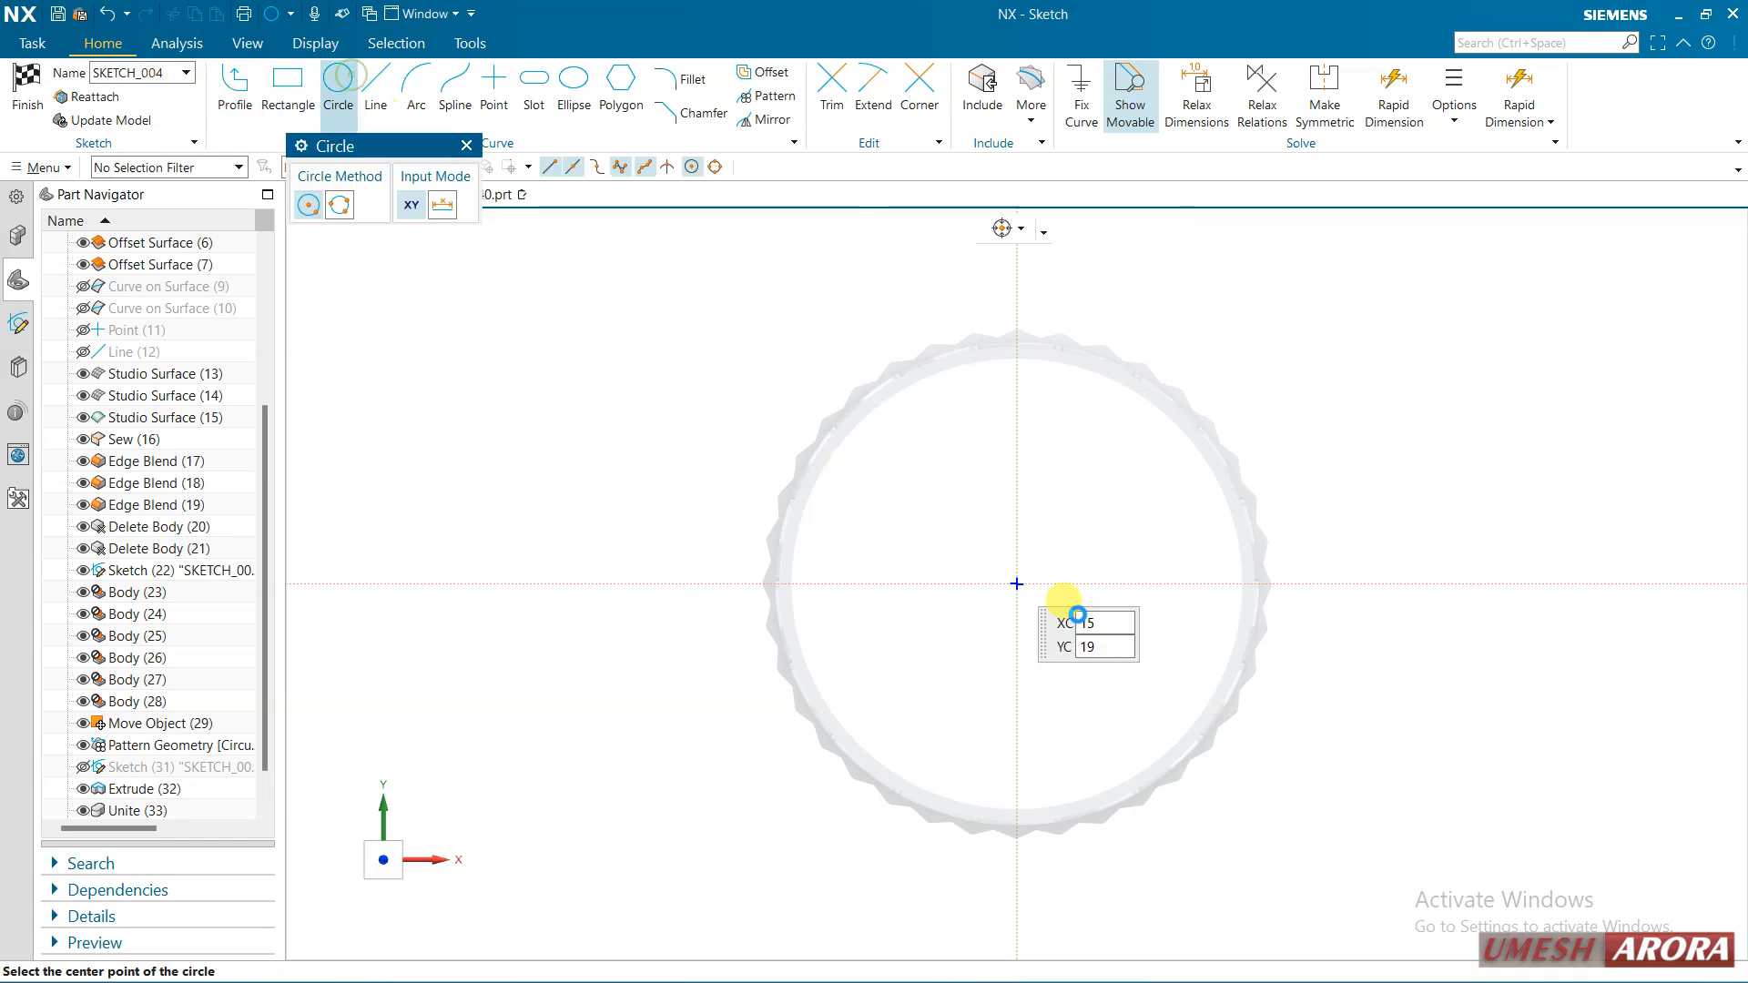
{"action": "left_click", "coordinate": [1016, 583]}
{"action": "left_click", "coordinate": [1151, 680]}
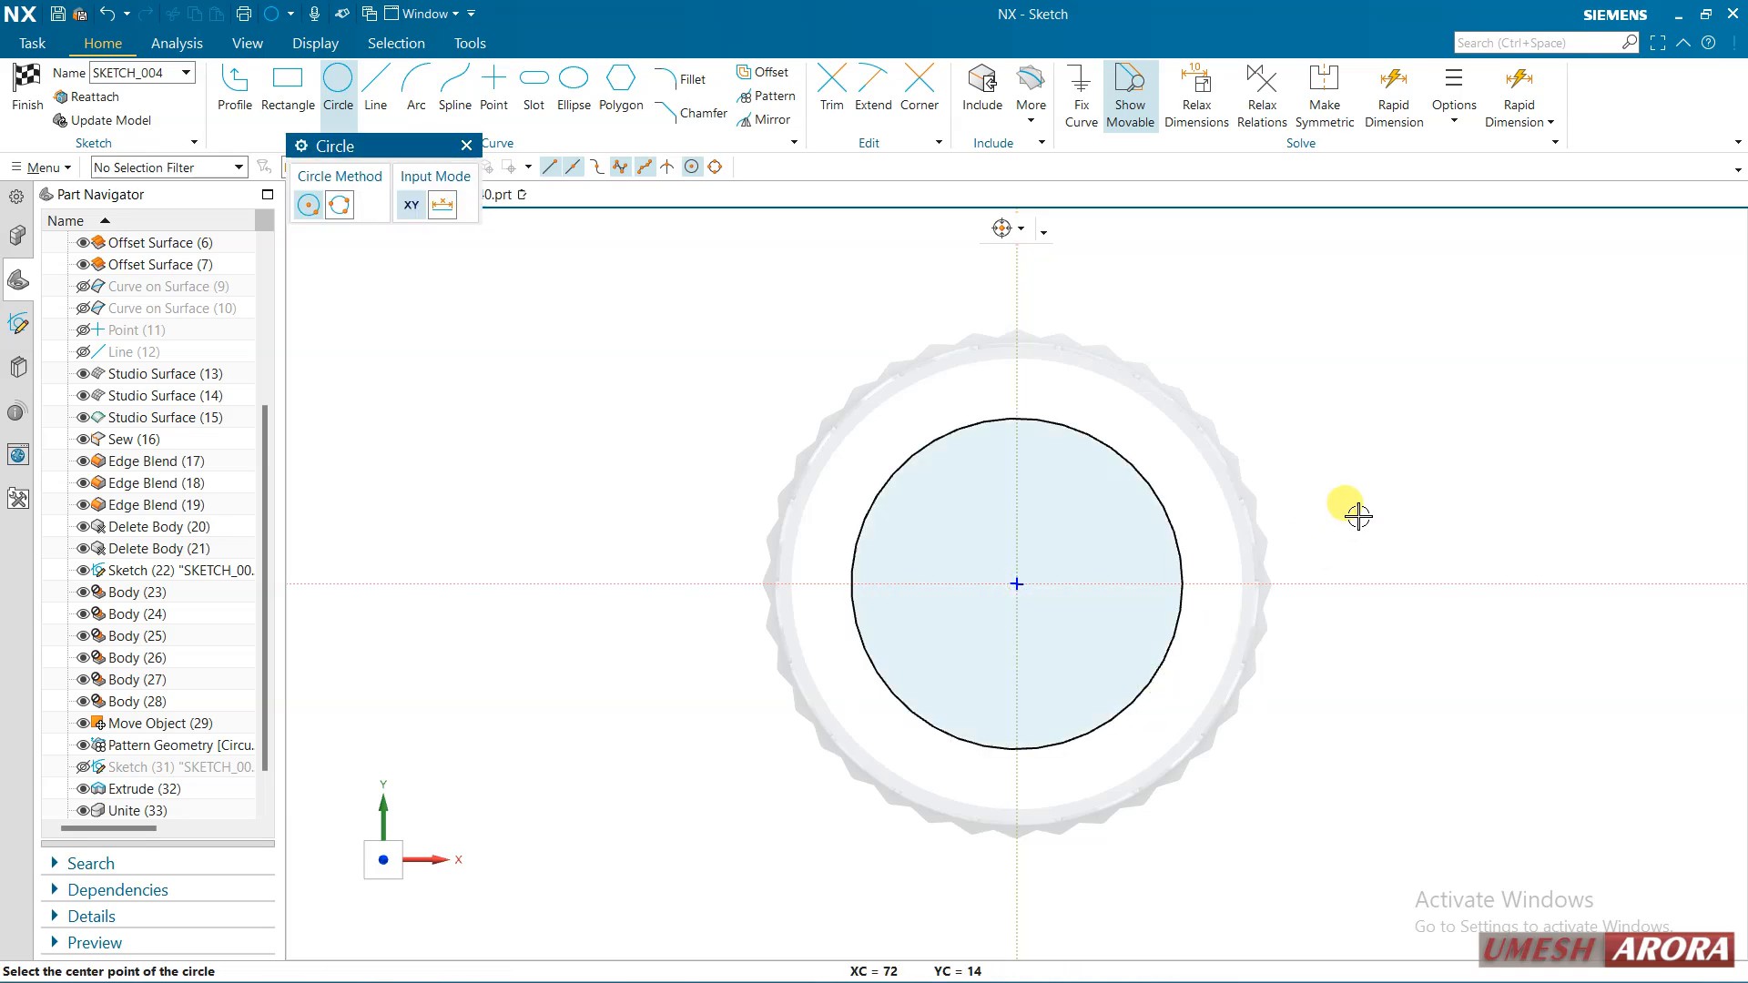
{"action": "key", "text": "Escape"}
{"action": "left_click", "coordinate": [1154, 495]}
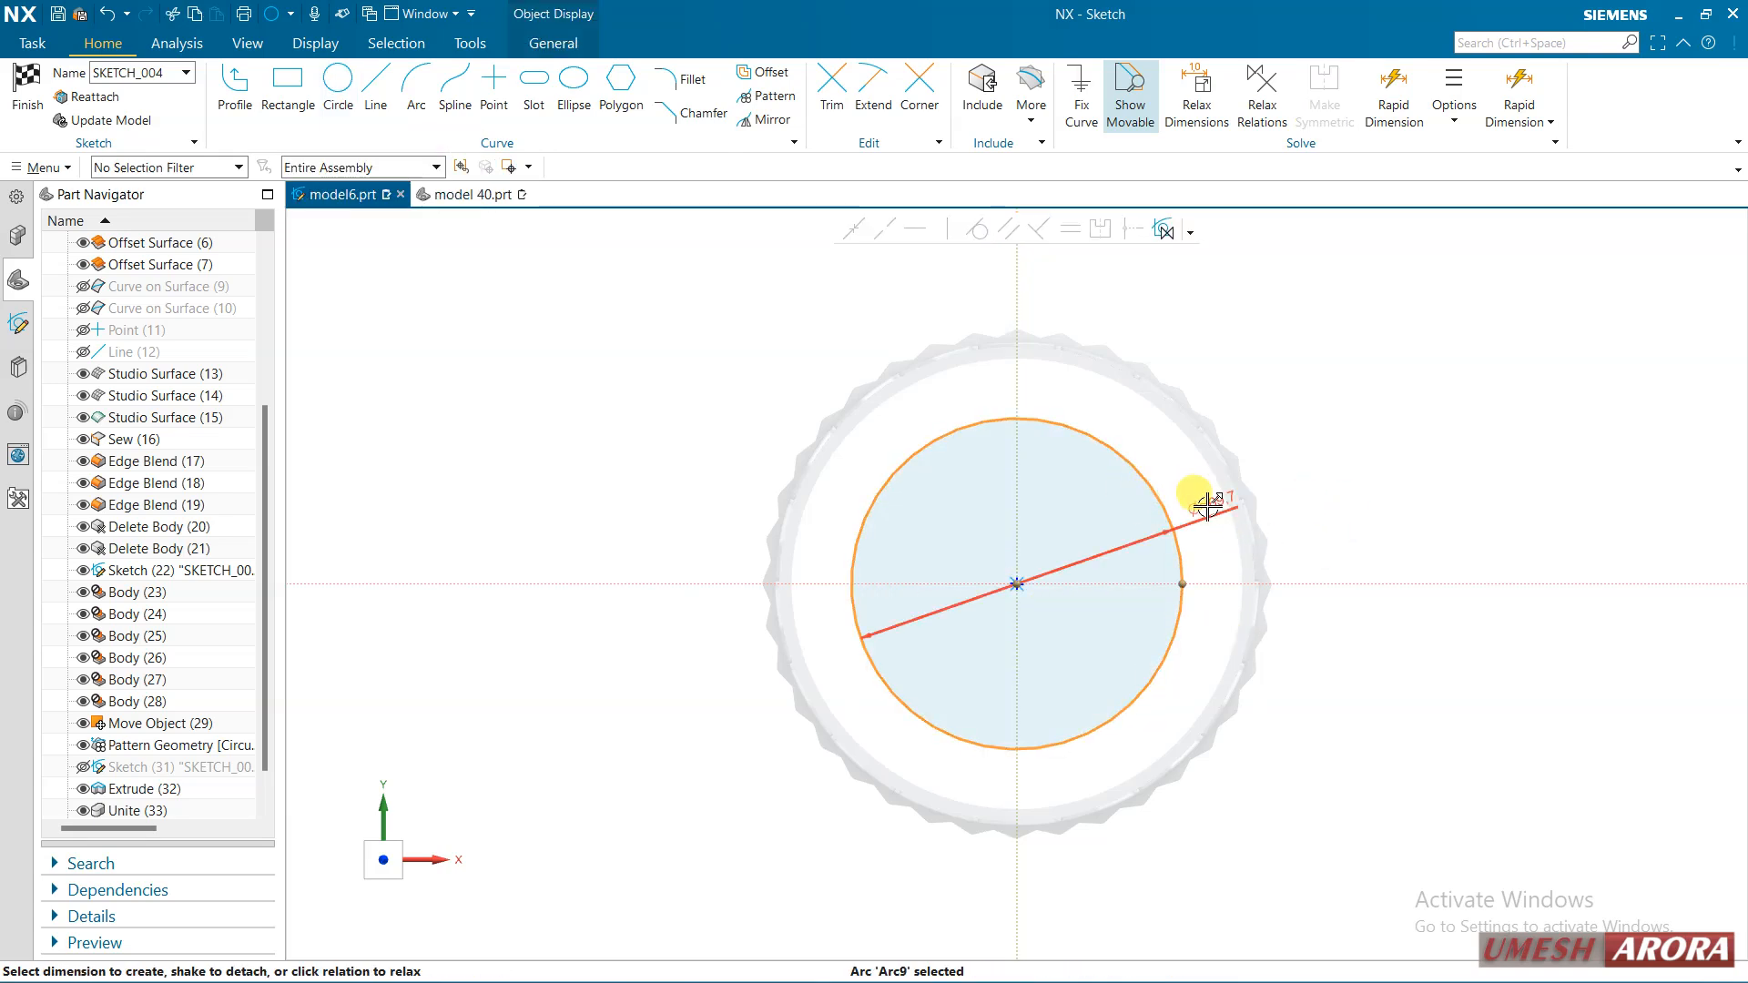
{"action": "left_click", "coordinate": [1213, 497]}
{"action": "type", "text": "100"}
{"action": "key", "text": "Return"}
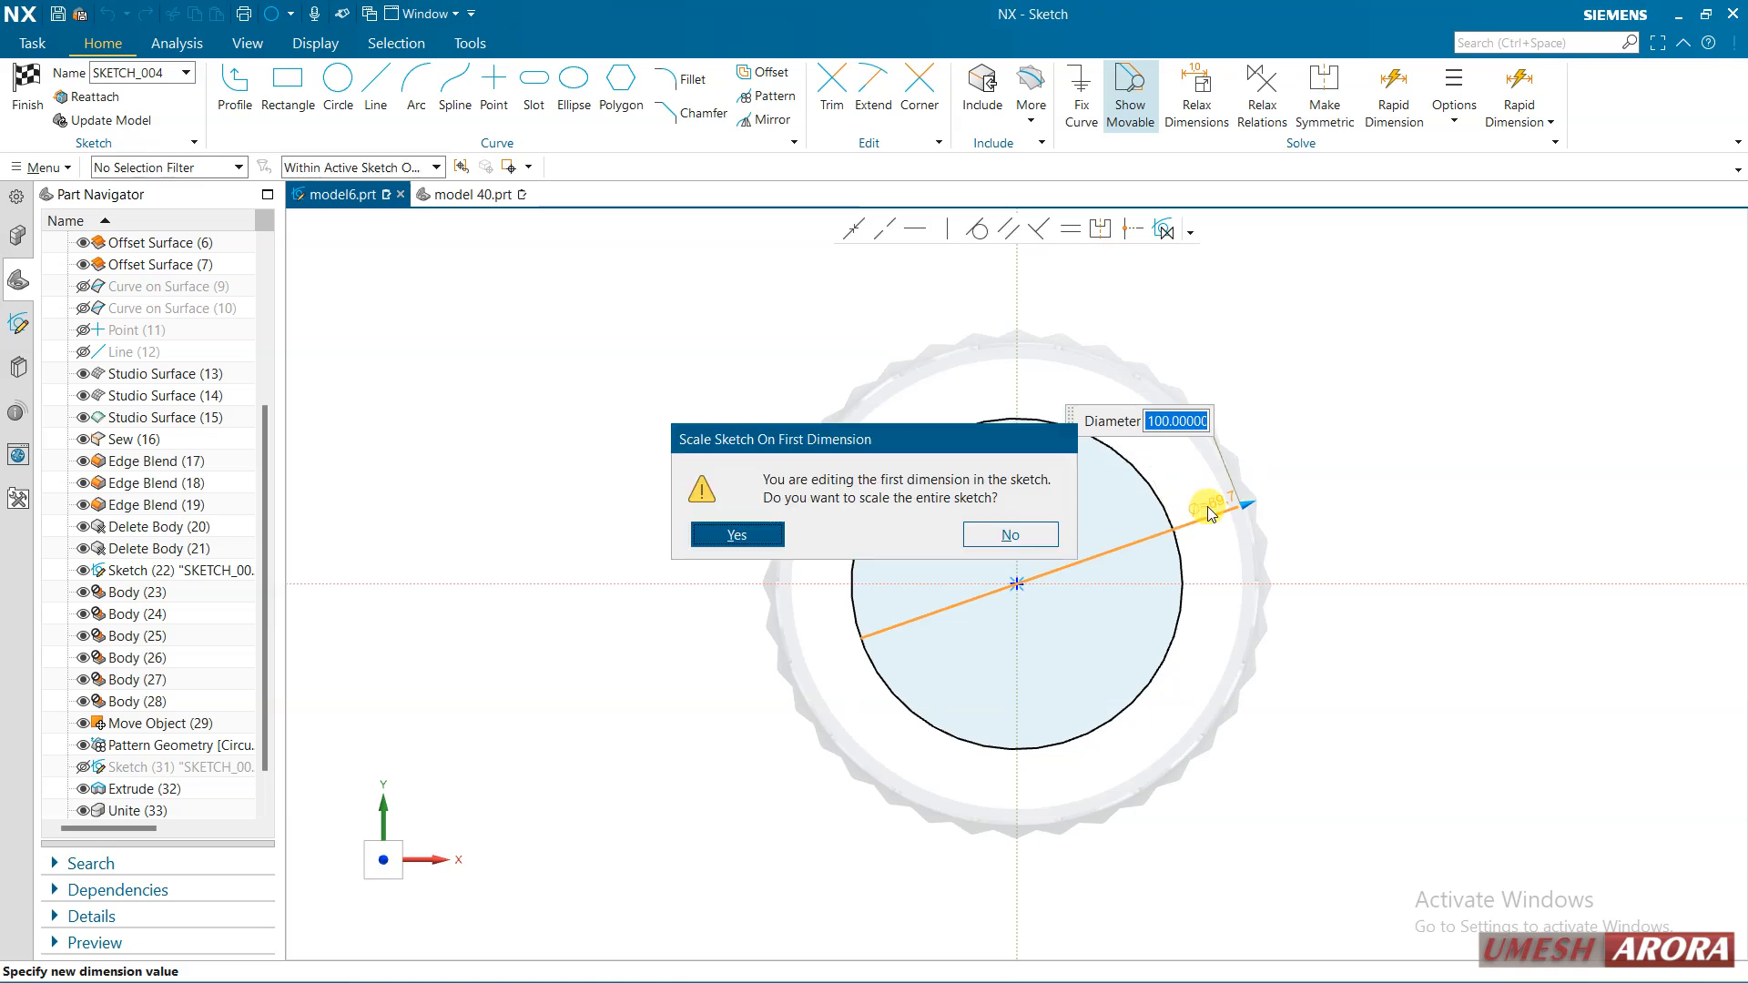
{"action": "key", "text": "Return"}
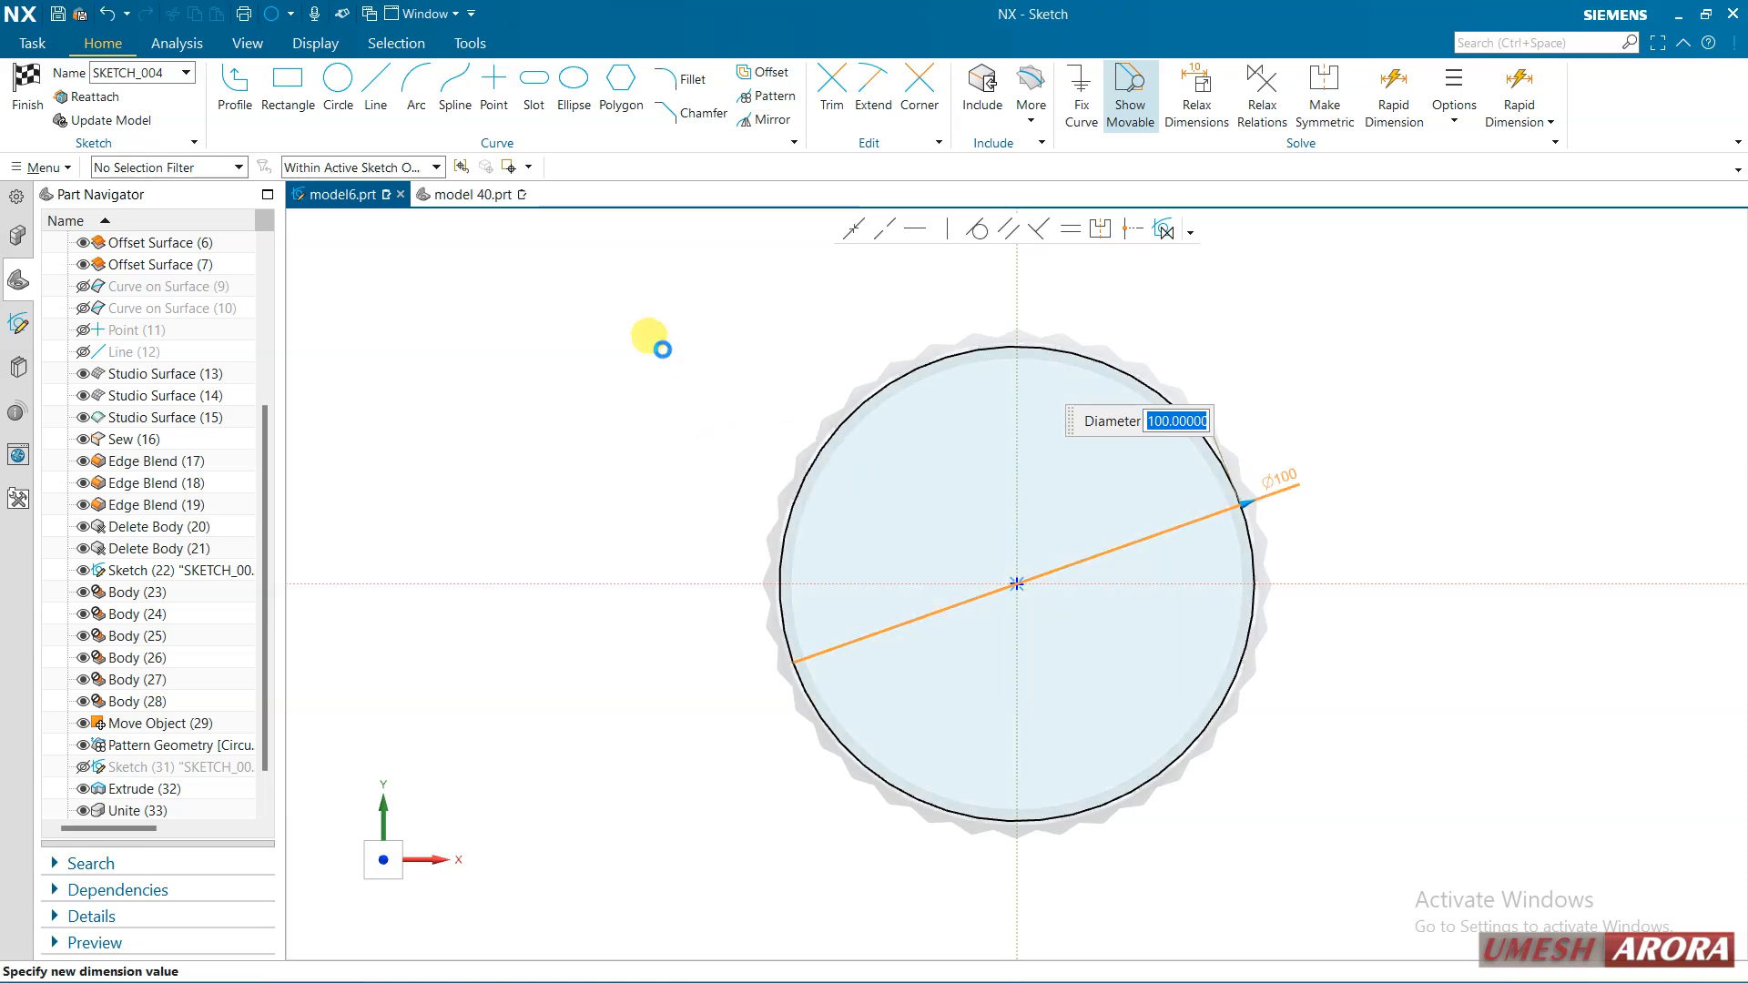
Offset the 100 mm circle outward by 6 mm, restore the original circle from reference to an active curve, and finish the sketch
{"action": "left_click", "coordinate": [763, 73]}
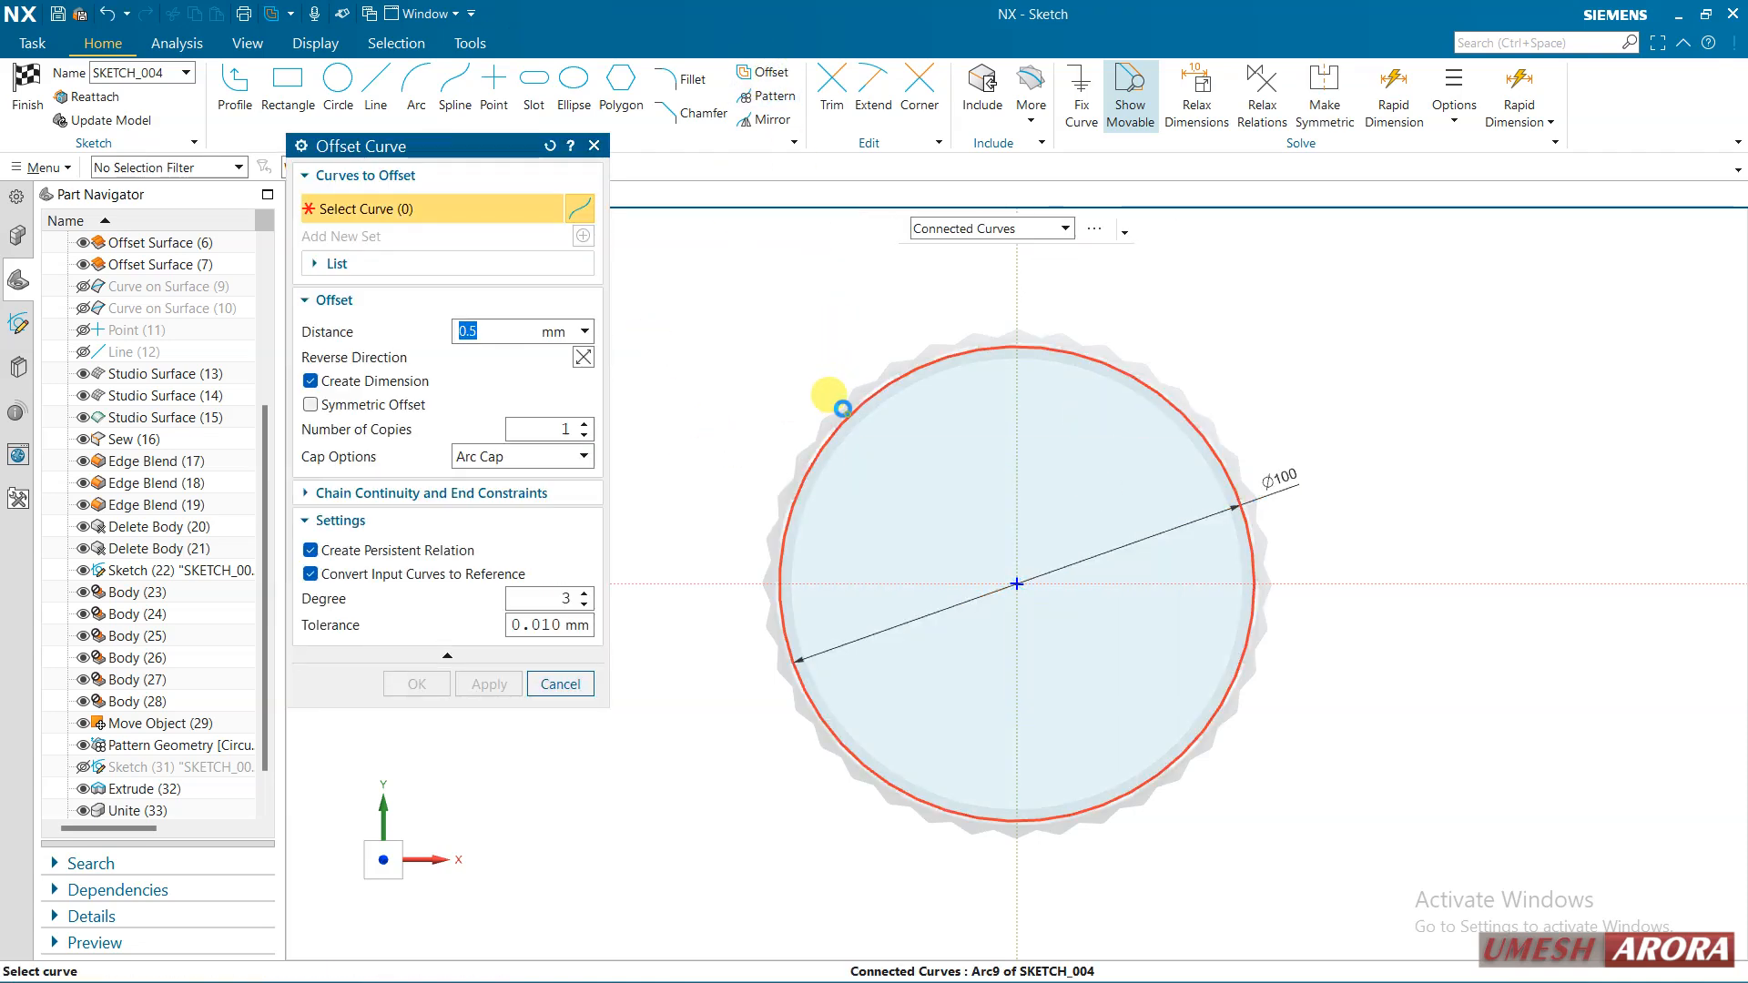
{"action": "left_click", "coordinate": [843, 409]}
{"action": "type", "text": "6"}
{"action": "key", "text": "Return"}
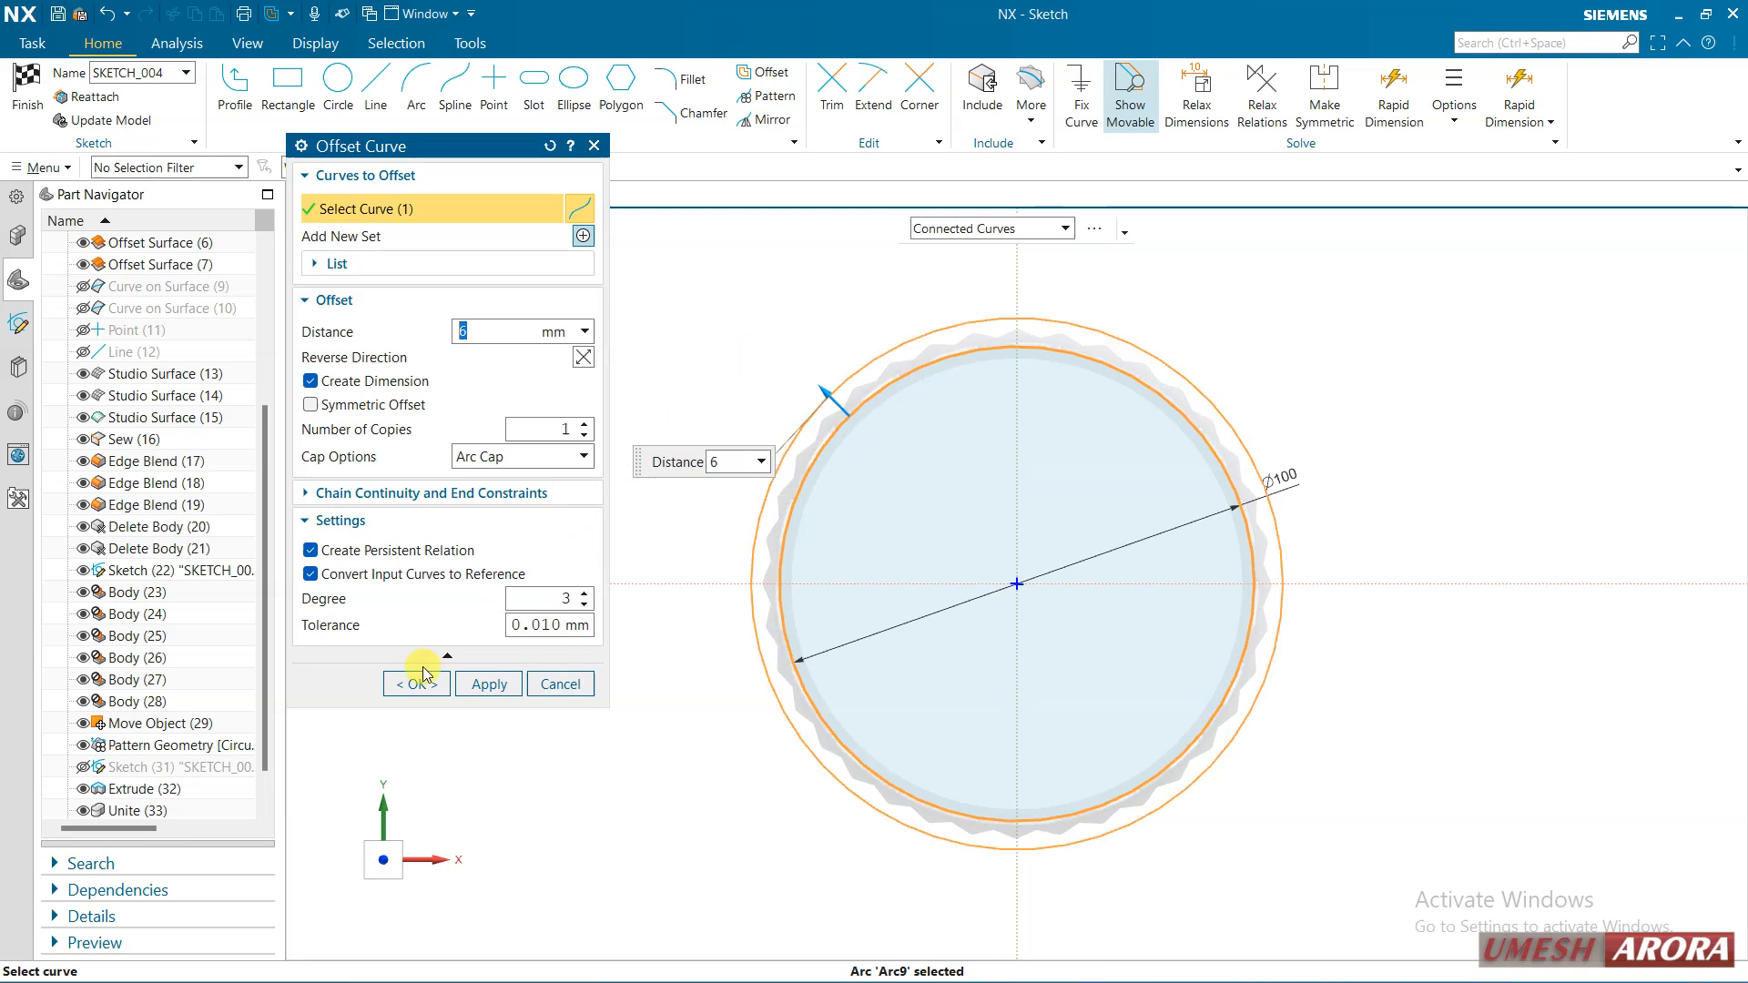
{"action": "left_click", "coordinate": [403, 684]}
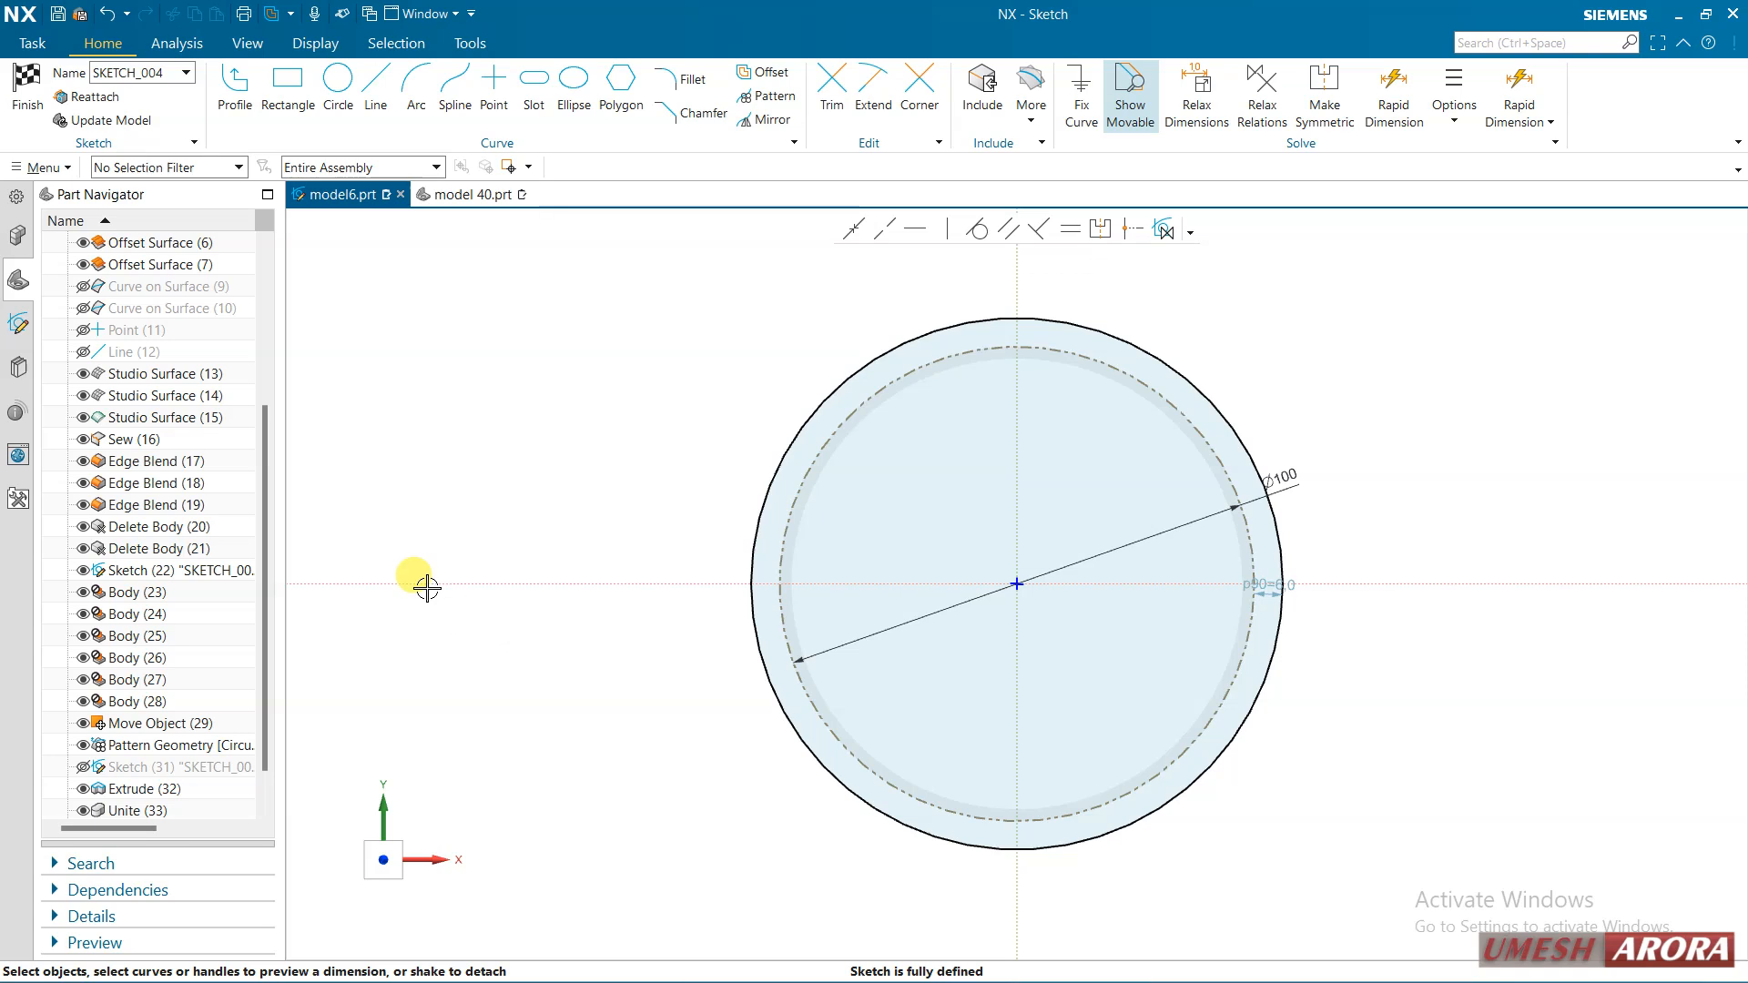
{"action": "left_click", "coordinate": [818, 449]}
{"action": "left_click", "coordinate": [874, 423]}
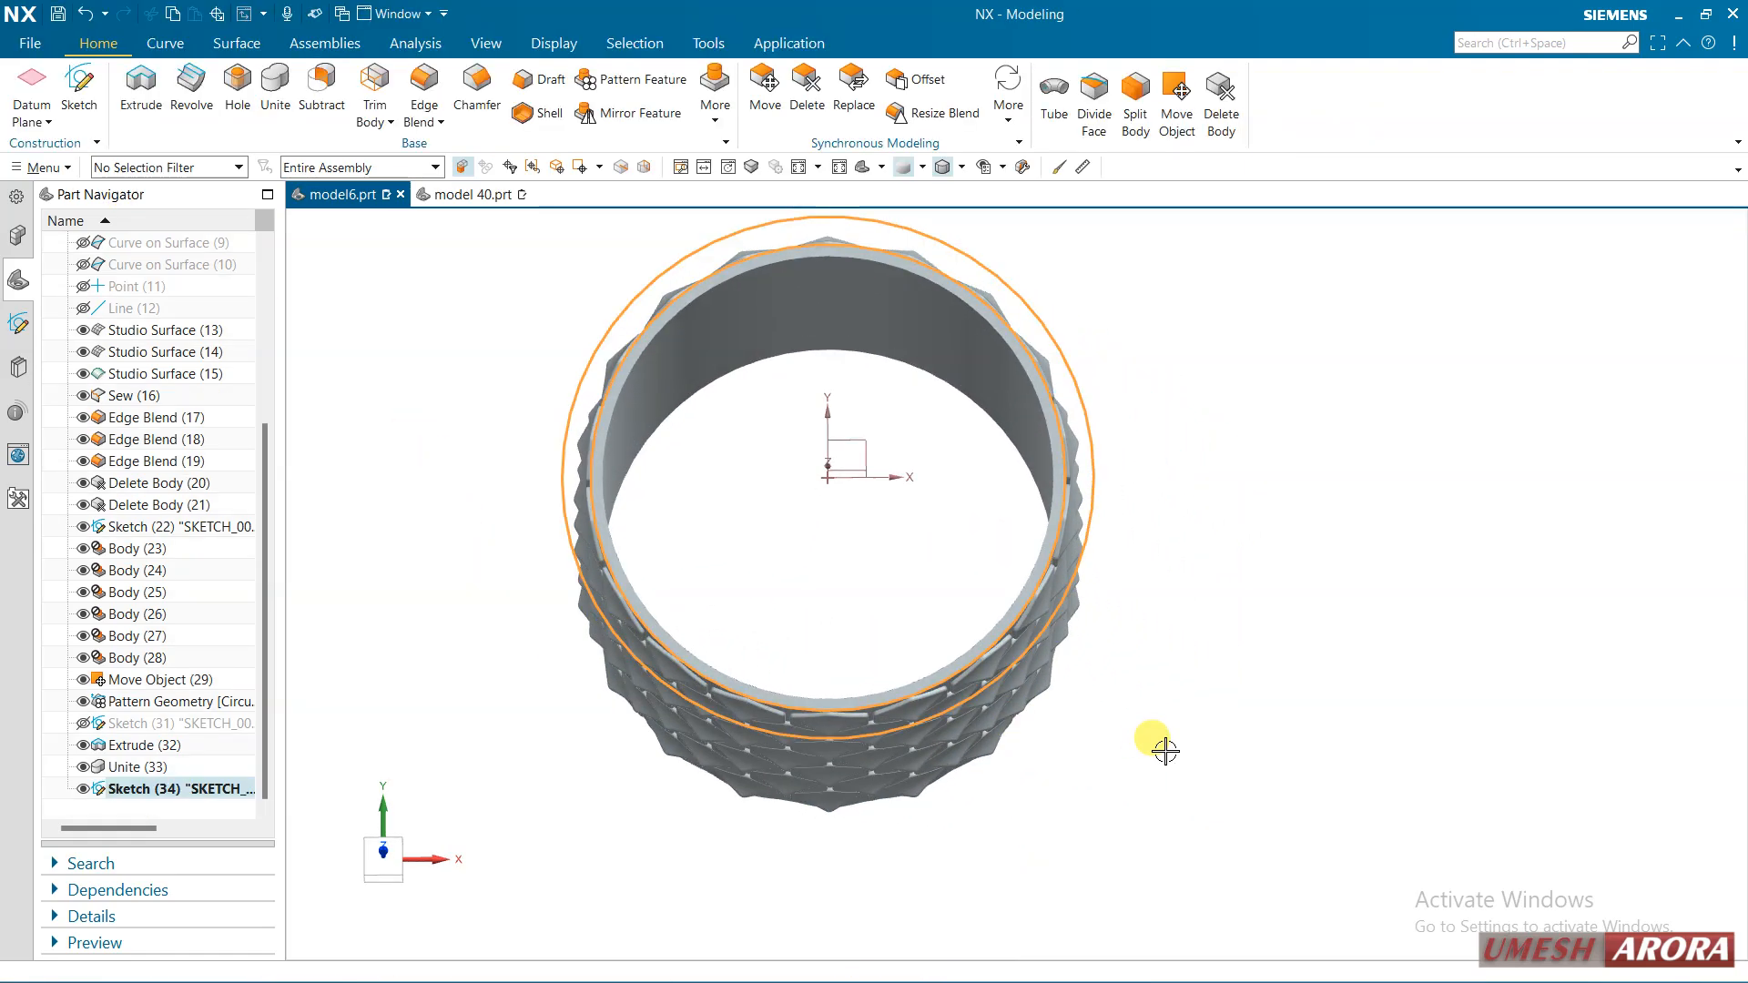
Set up an extrude of both sketch circles from 0 to 7 mm downward, with Unite to the patterned ring
{"action": "scroll", "coordinate": [1161, 748], "scroll_direction": "down", "scroll_amount": 1}
{"action": "middle_click_drag", "start_coordinate": [1161, 749], "coordinate": [1147, 660]}
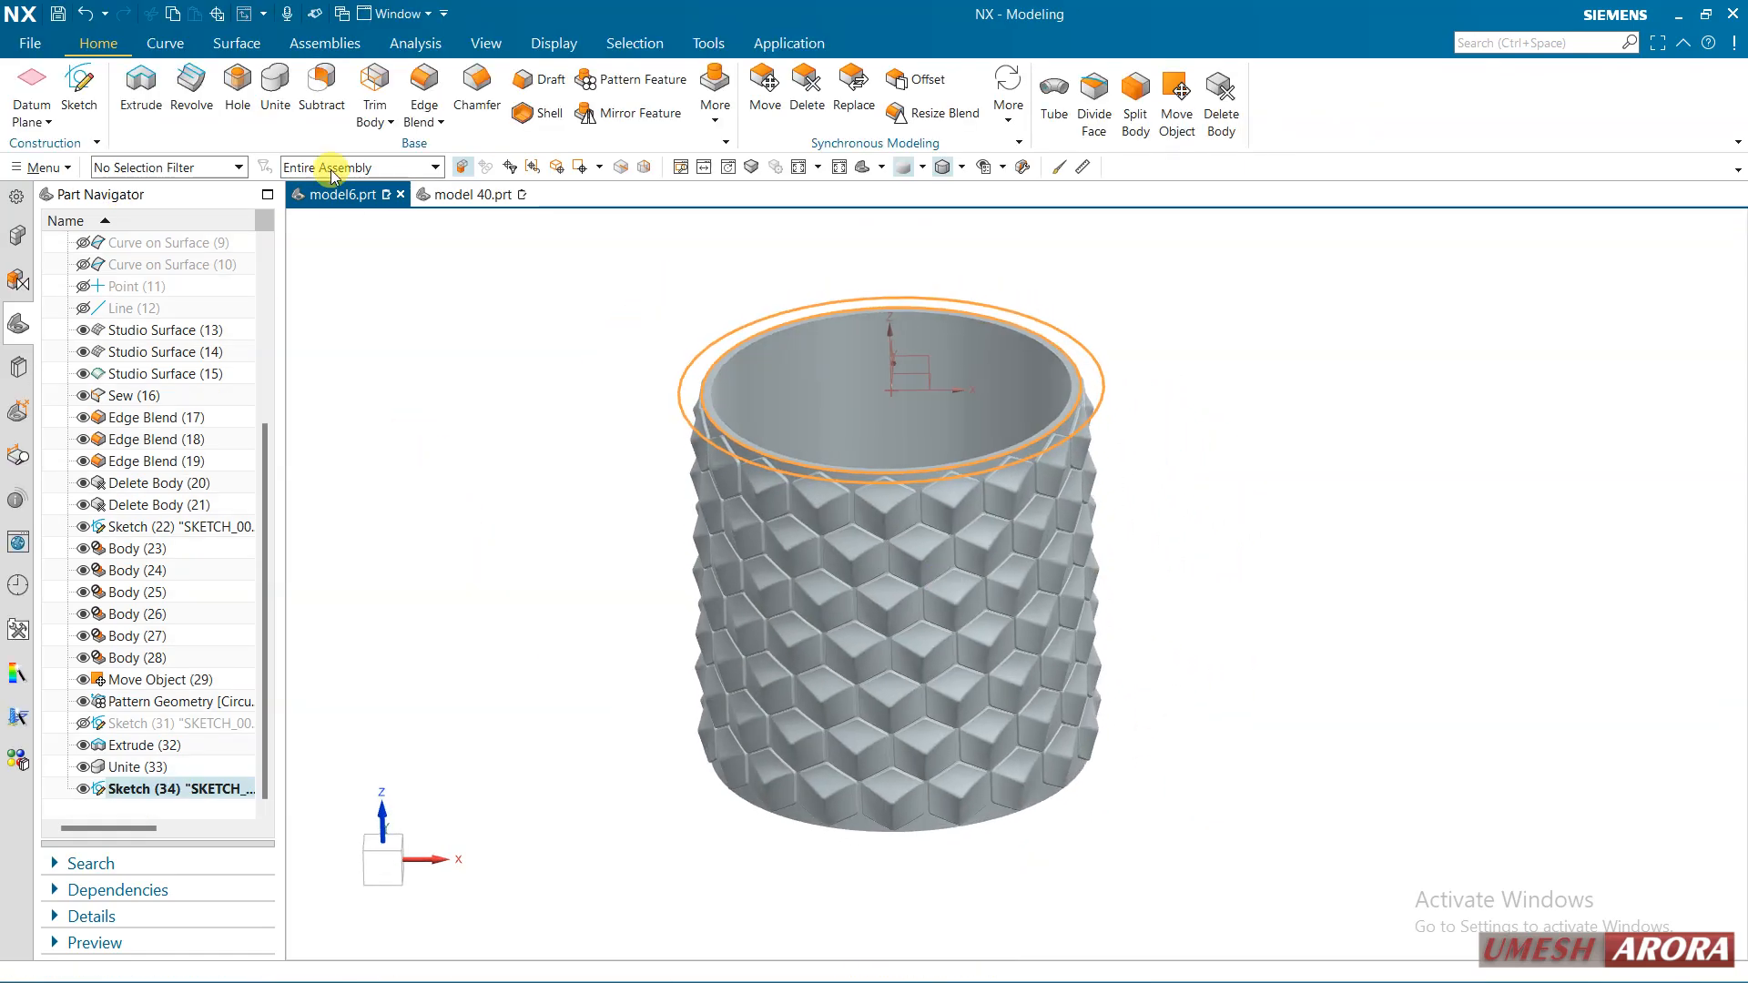
{"action": "left_click", "coordinate": [141, 87]}
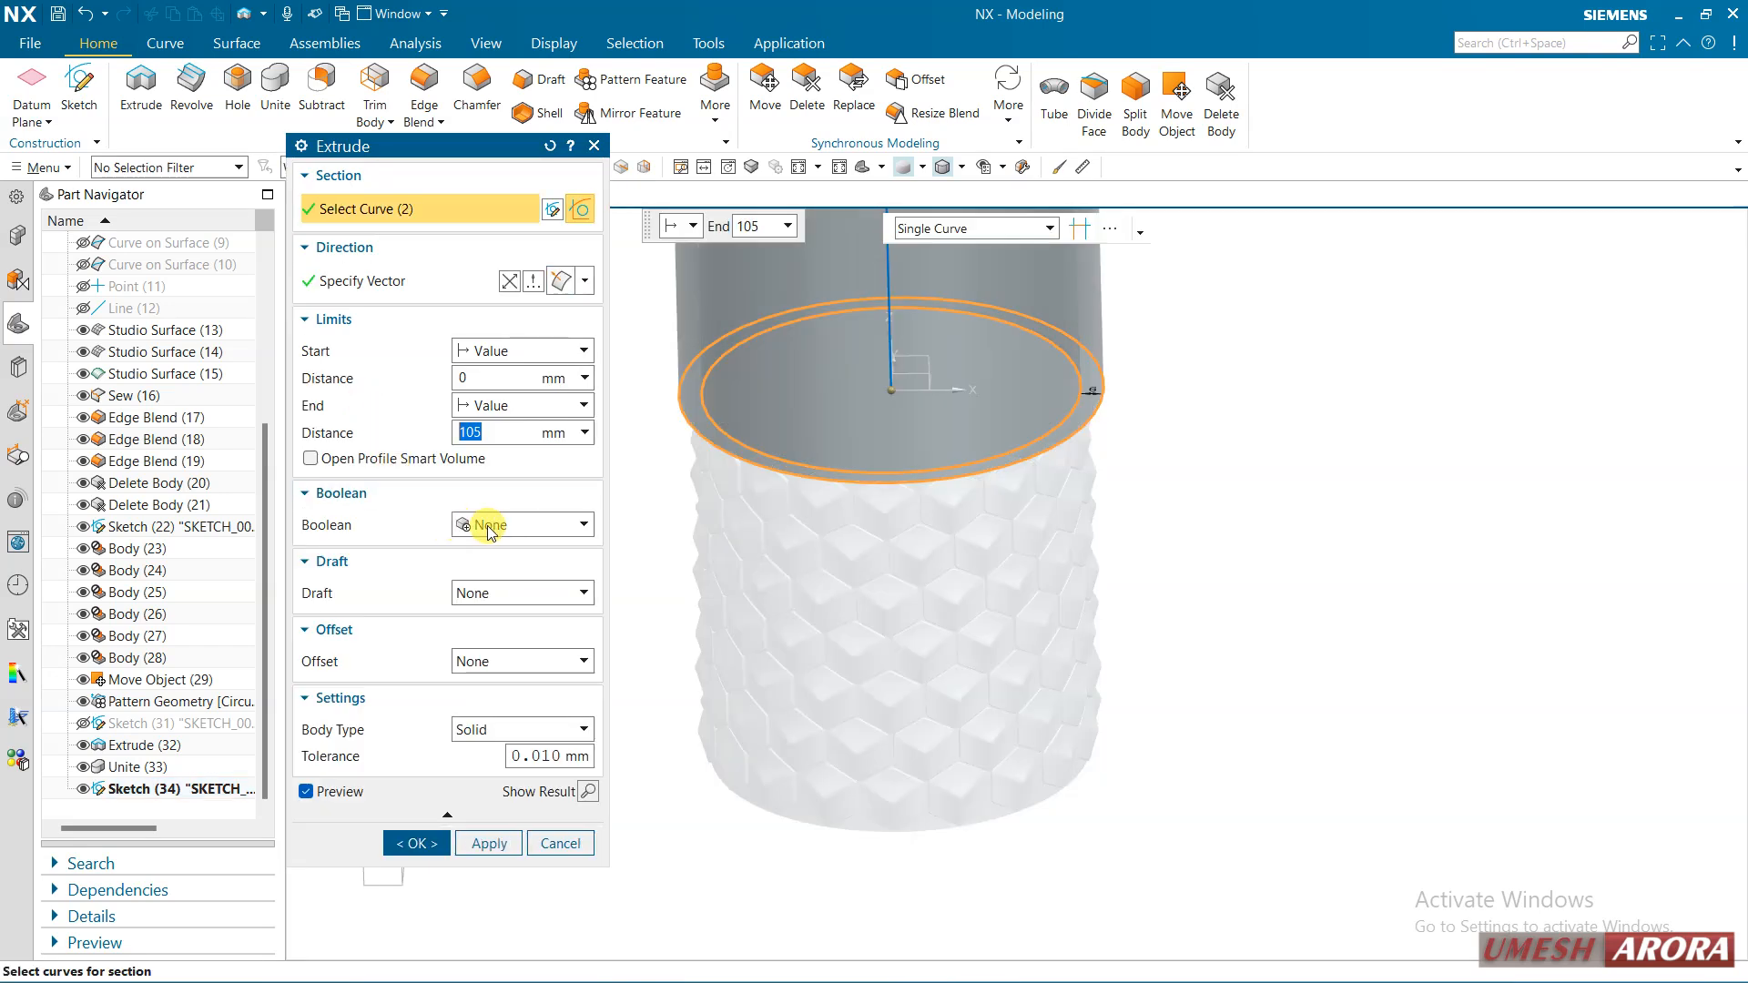
{"action": "left_click", "coordinate": [488, 523]}
{"action": "left_click", "coordinate": [476, 559]}
{"action": "left_click", "coordinate": [483, 428]}
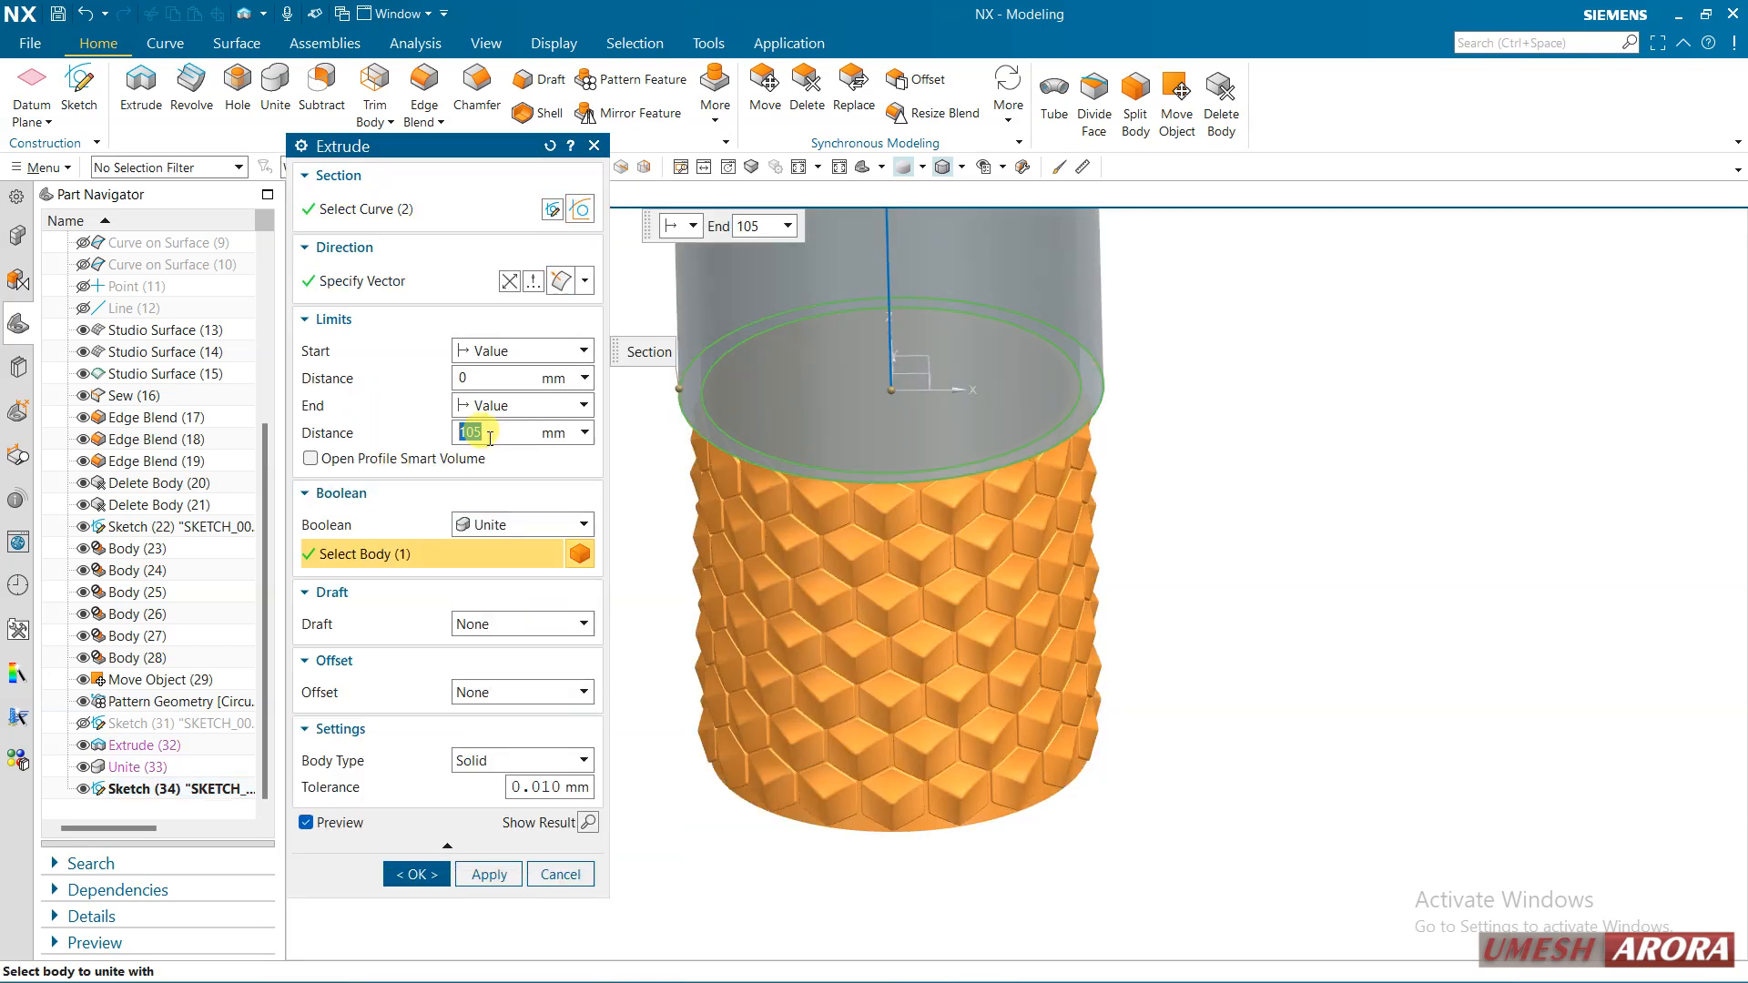
{"action": "type", "text": "7"}
{"action": "key", "text": "Return"}
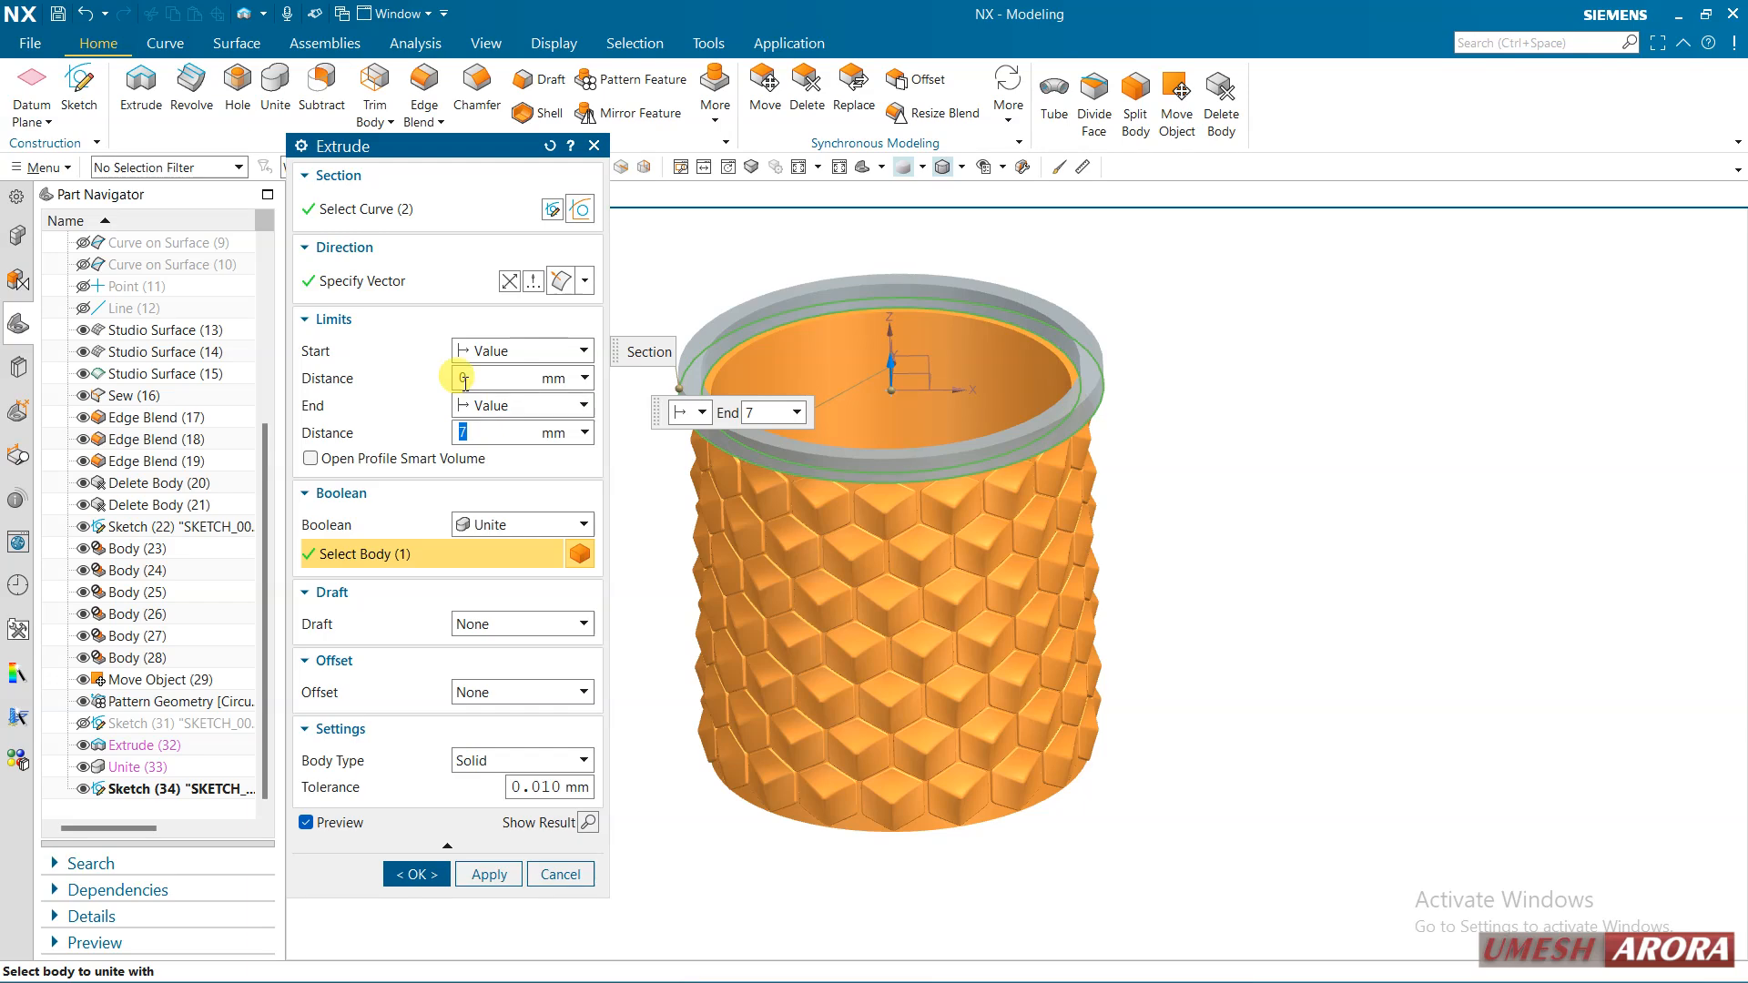
{"action": "left_click", "coordinate": [508, 283]}
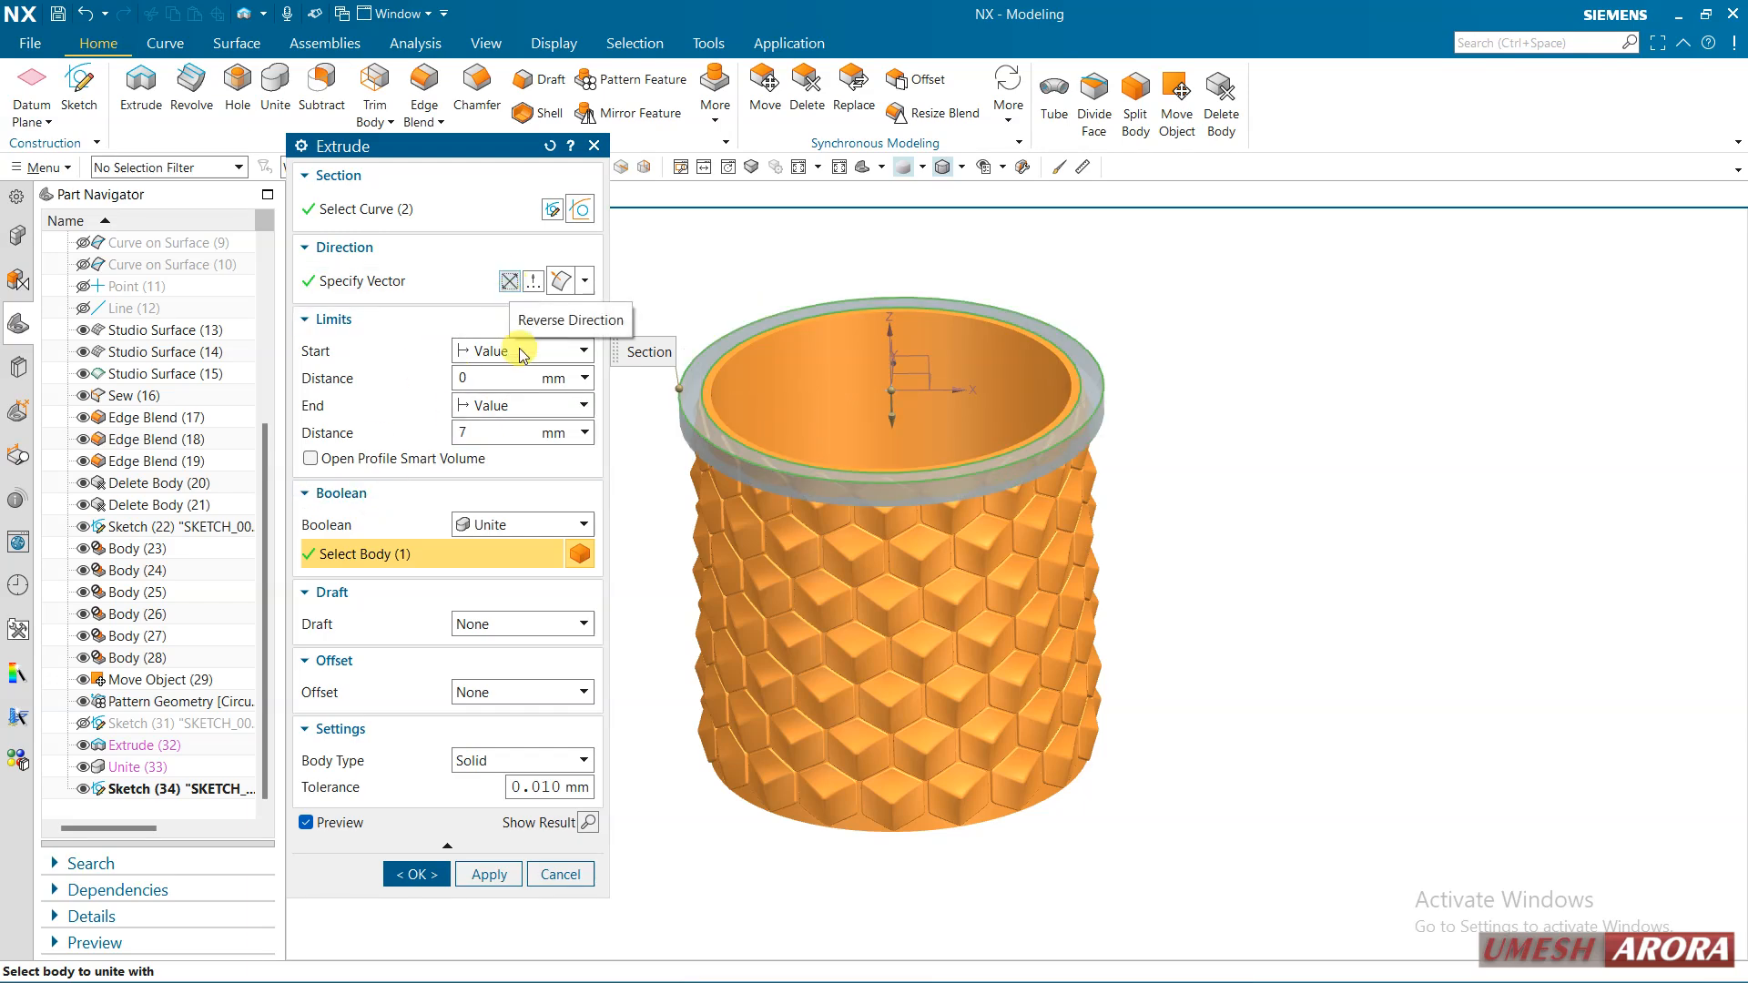
Change the rim extrude's Boolean to None and create the rim as a separate body
{"action": "middle_click_drag", "start_coordinate": [1296, 573], "coordinate": [1324, 539]}
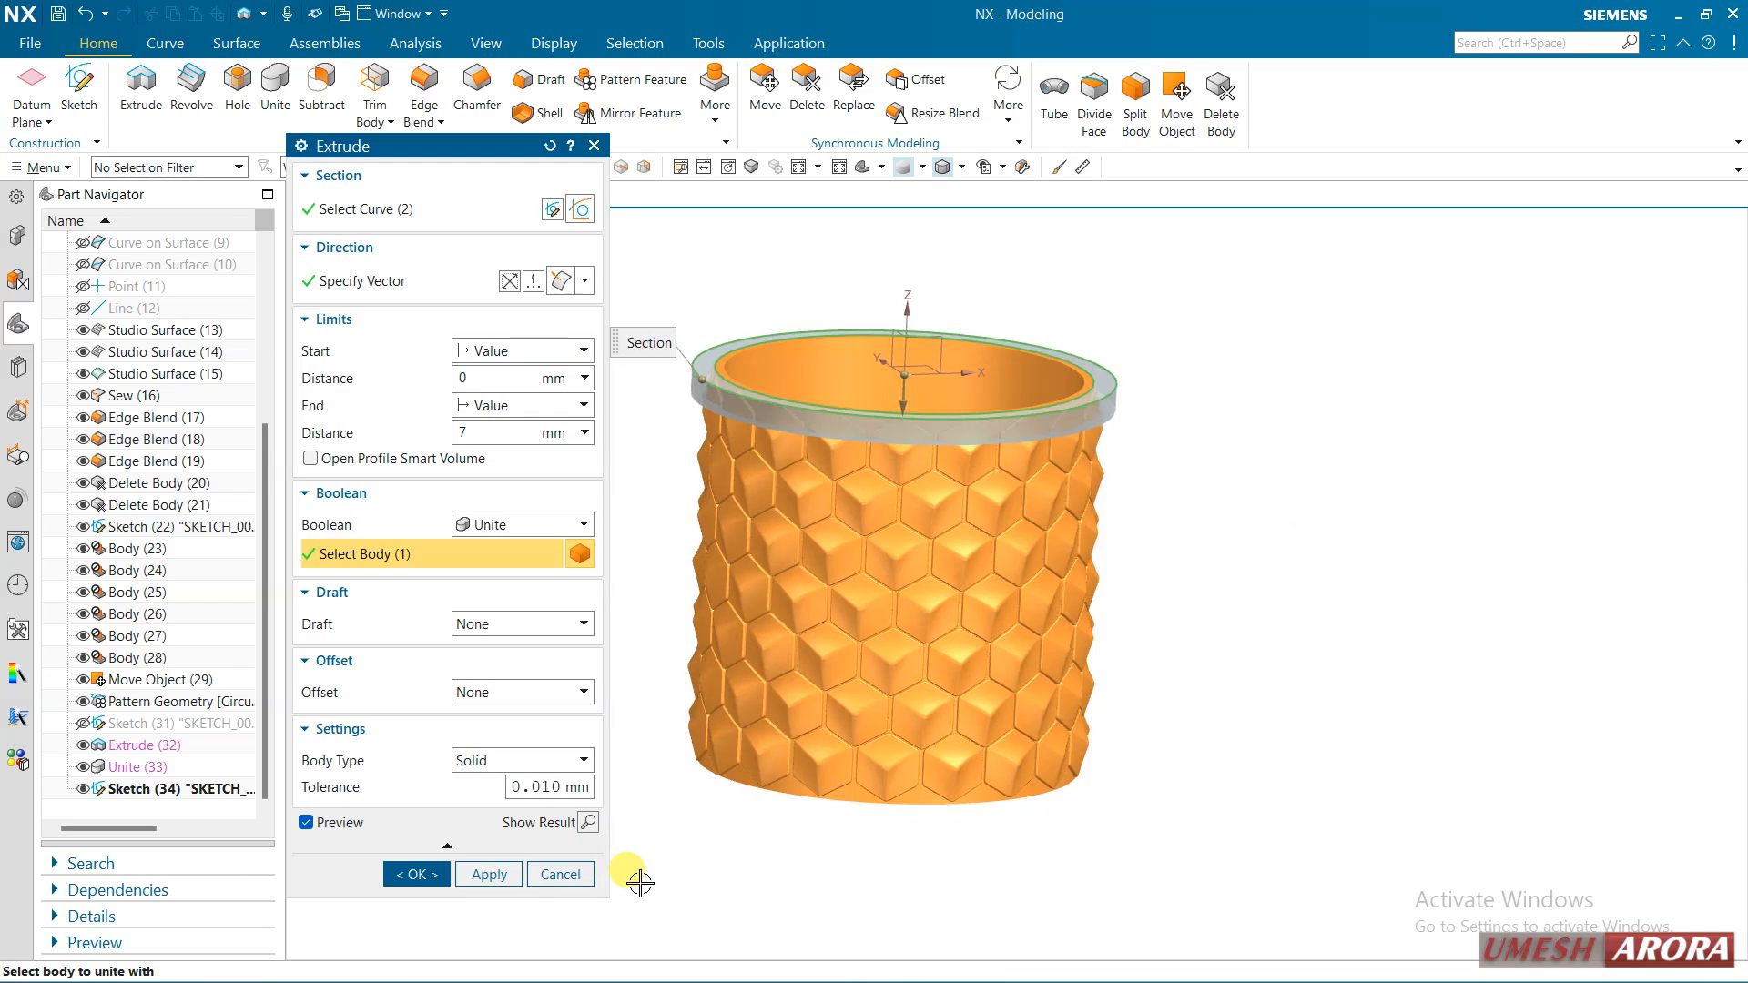
{"action": "left_click", "coordinate": [482, 525]}
{"action": "left_click", "coordinate": [483, 544]}
{"action": "left_click", "coordinate": [414, 843]}
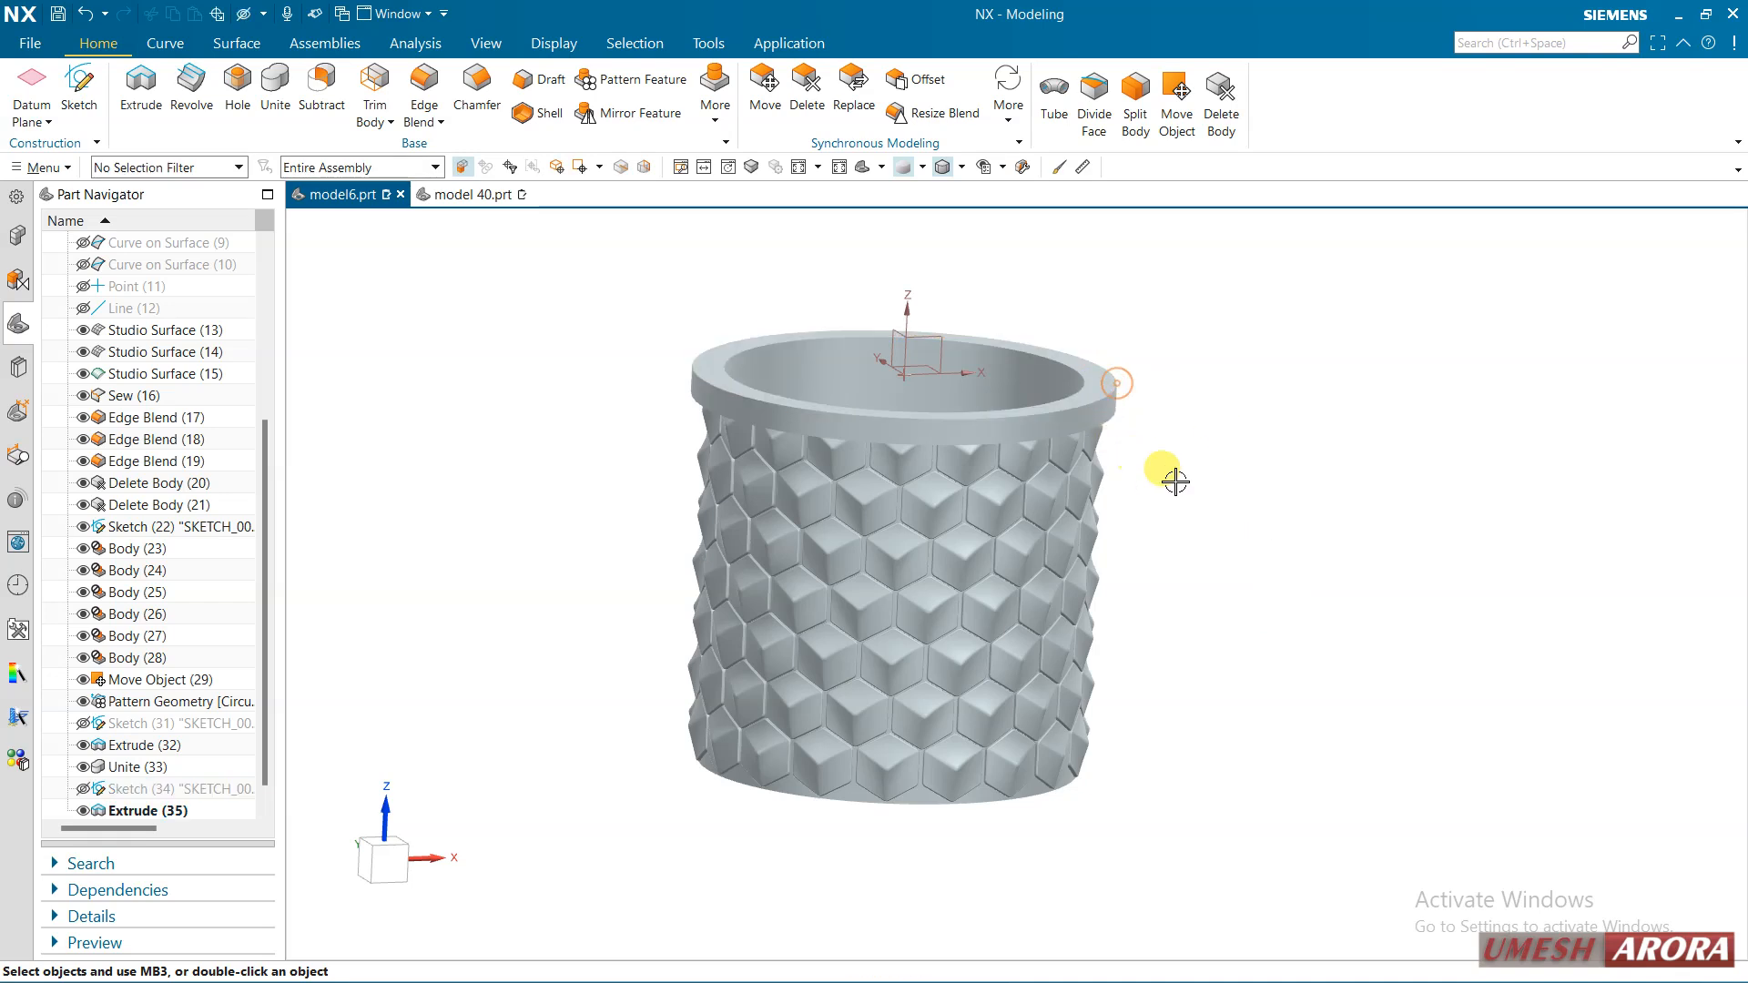
{"action": "middle_click_drag", "start_coordinate": [1213, 483], "coordinate": [1198, 496]}
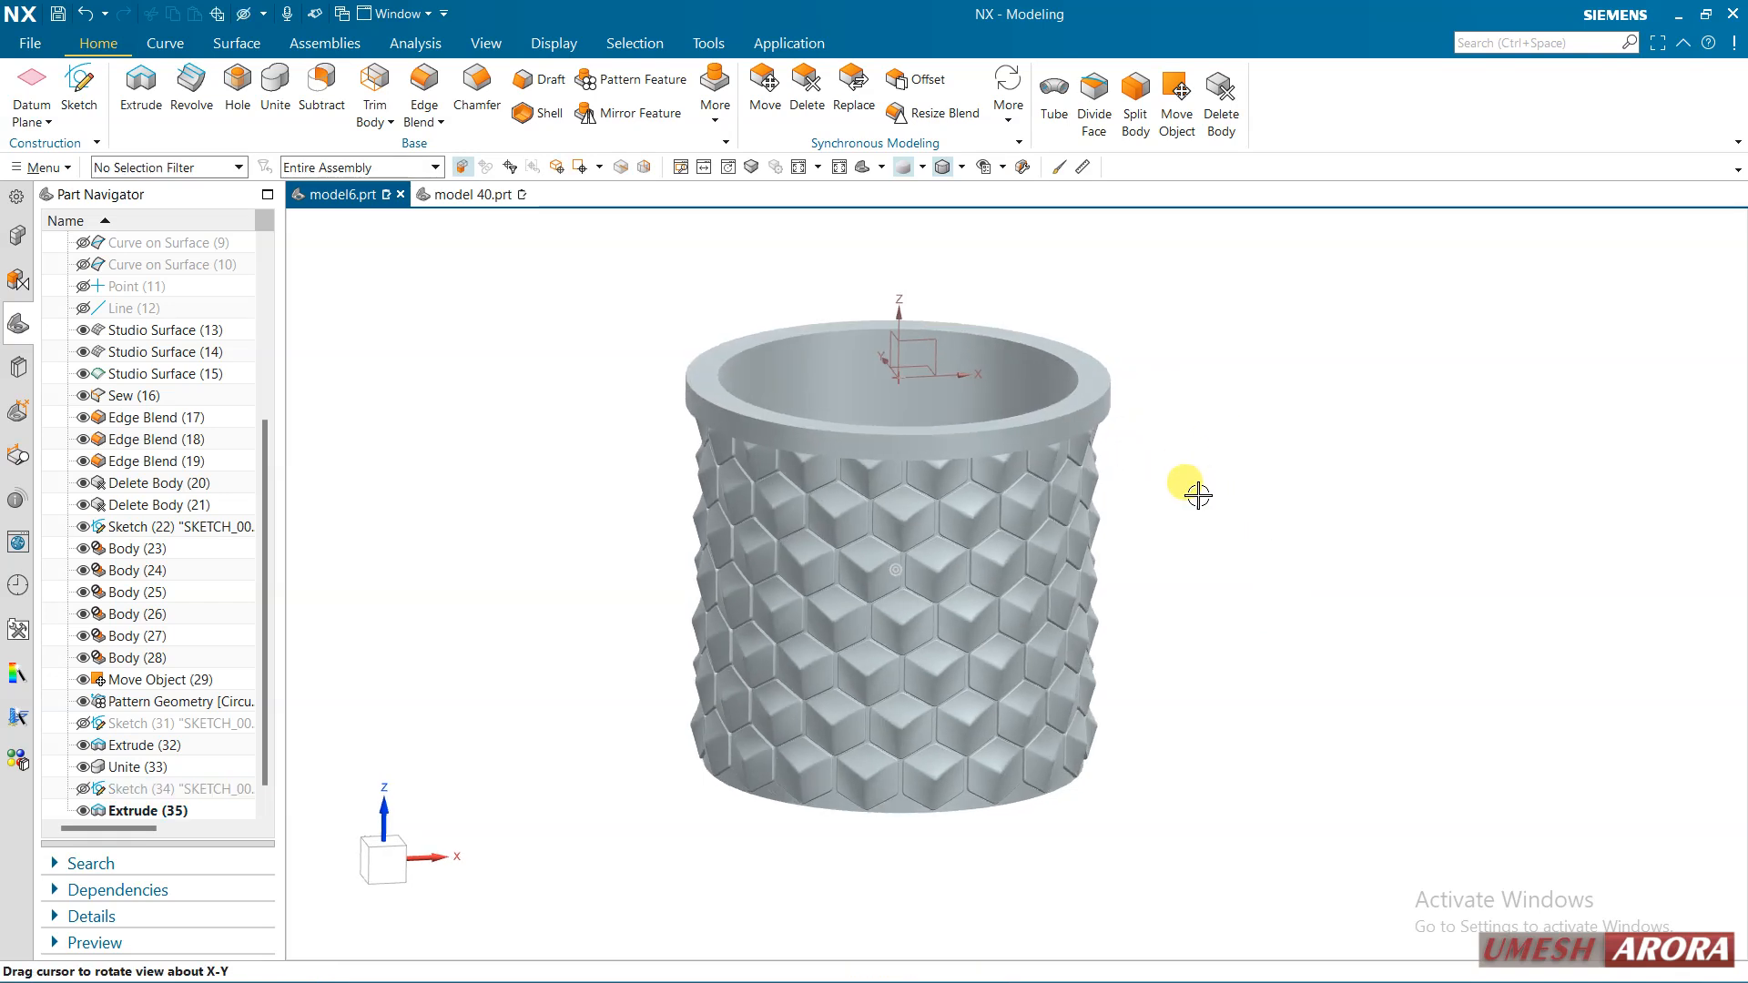
Copy the top rim body point to point, from its lower edge centre to the ring's bottom edge centre, with 5 non-associative copies
{"action": "left_click", "coordinate": [1161, 142]}
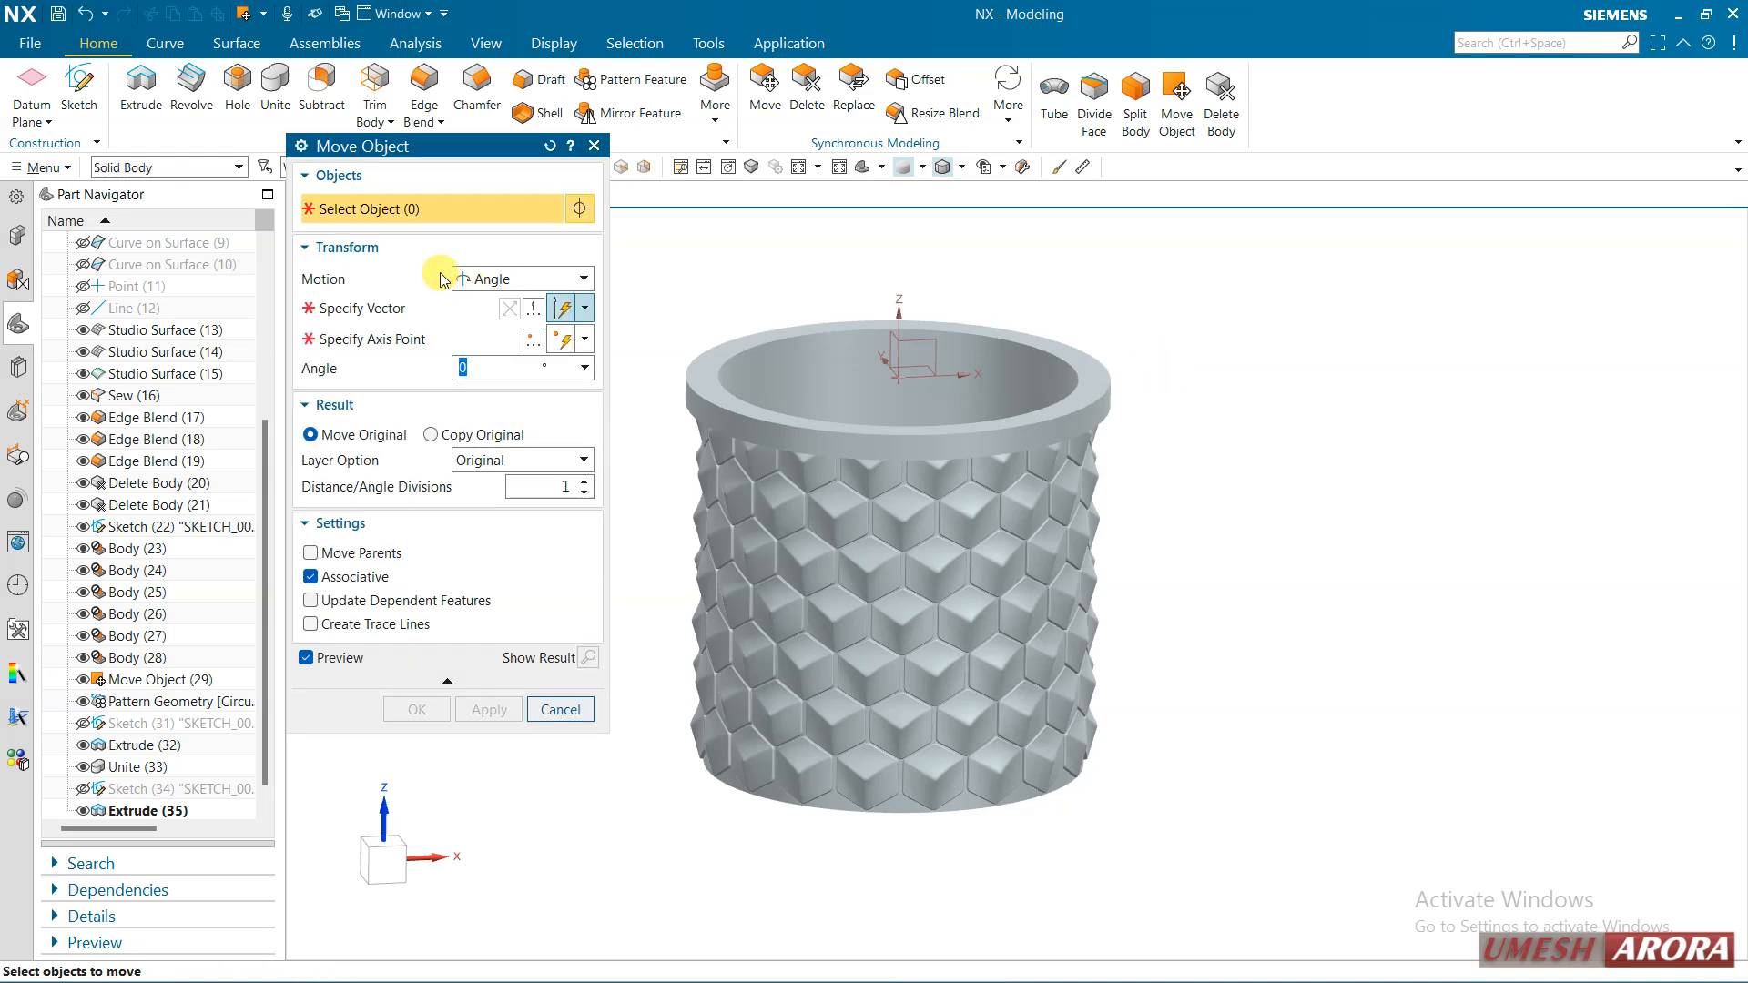
{"action": "left_click", "coordinate": [469, 279]}
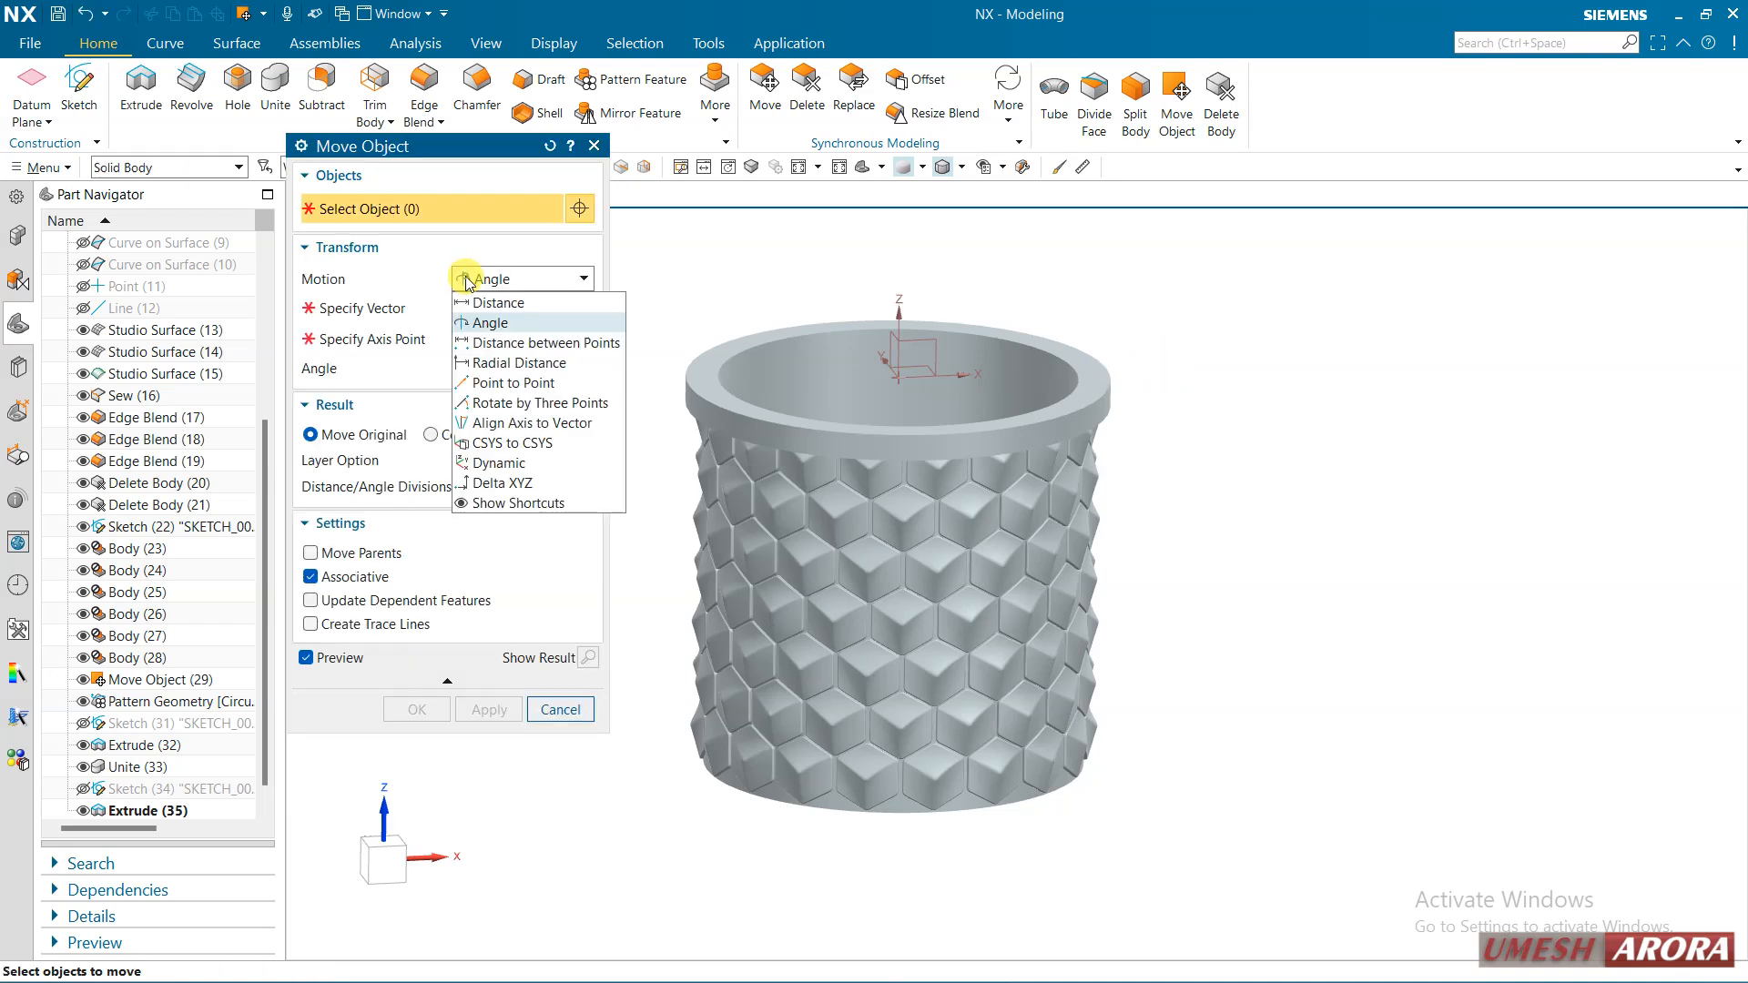
{"action": "left_click", "coordinate": [480, 383]}
{"action": "left_click", "coordinate": [481, 407]}
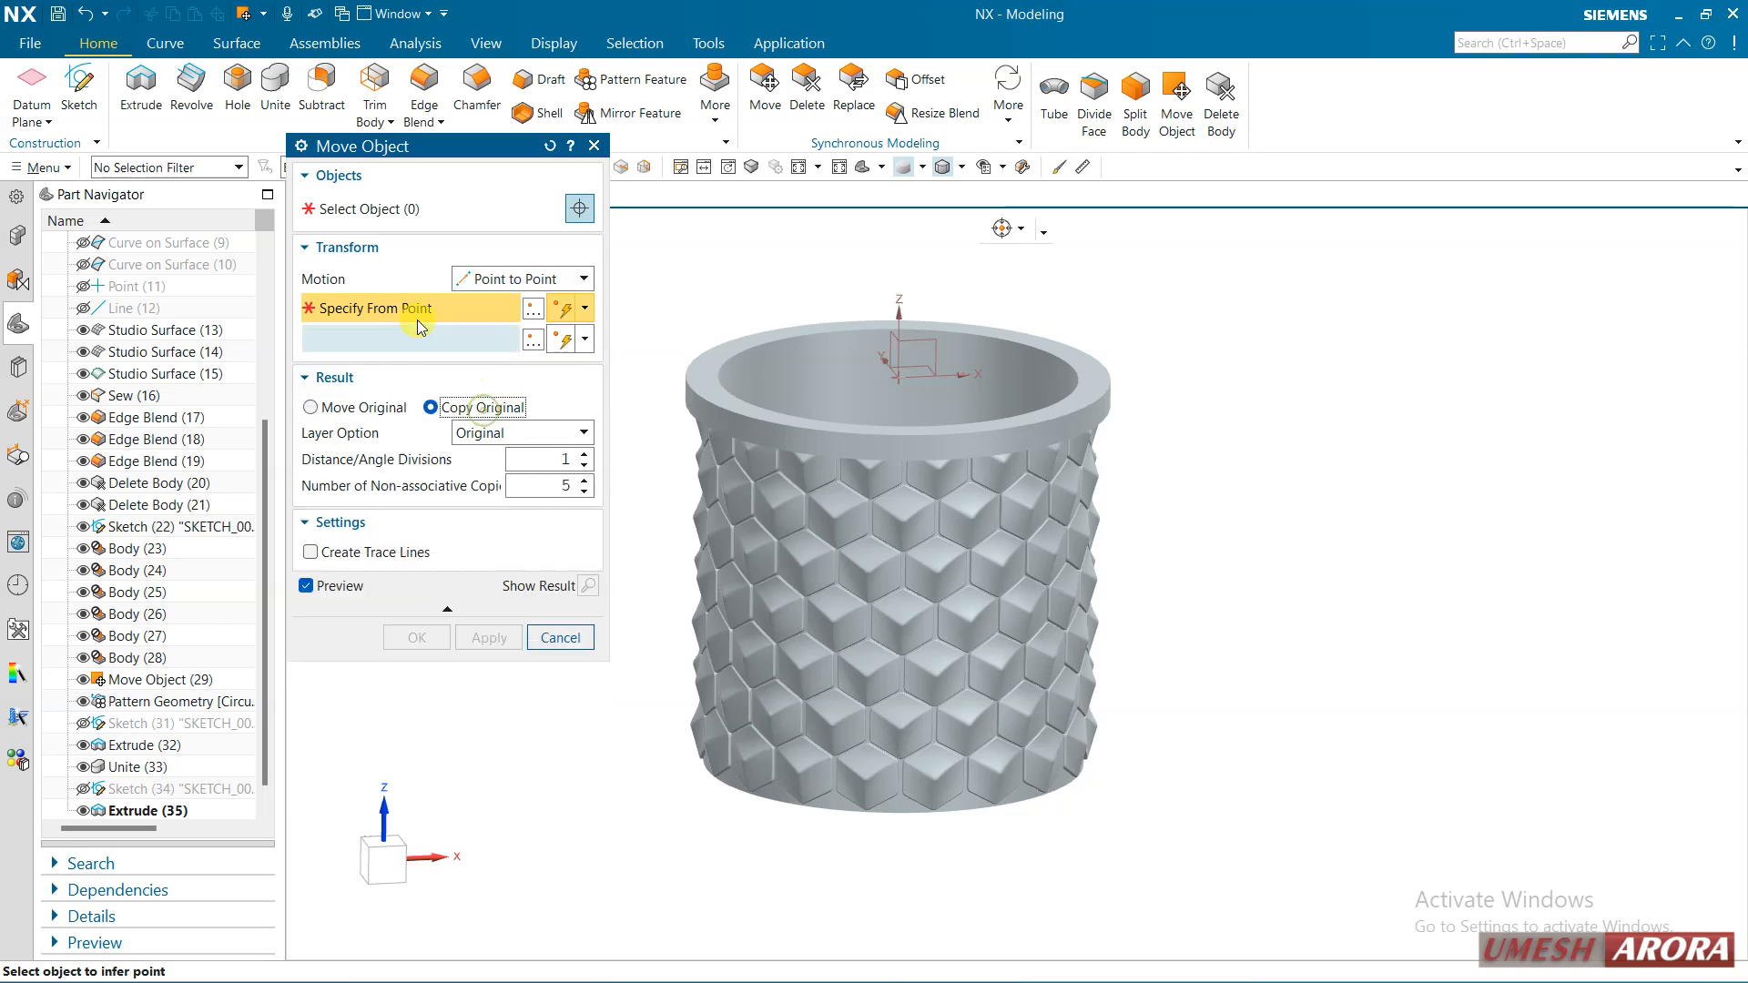
{"action": "left_click", "coordinate": [427, 211]}
{"action": "left_click", "coordinate": [710, 350]}
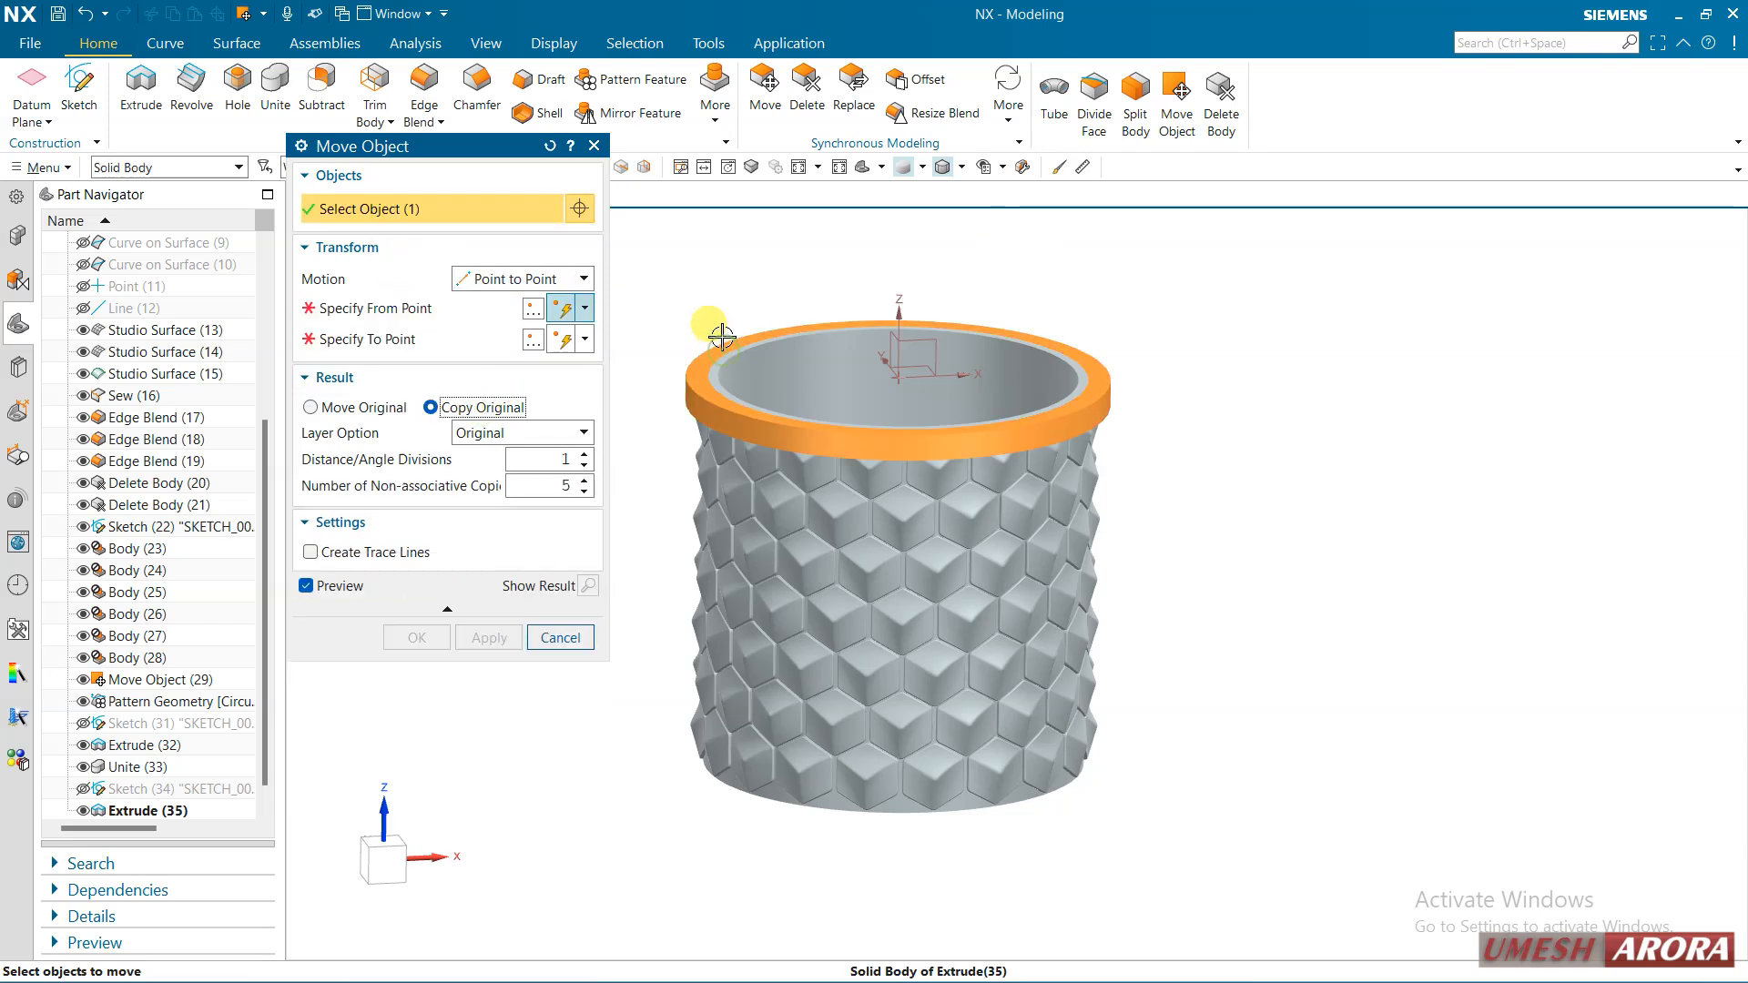
{"action": "left_click", "coordinate": [386, 313]}
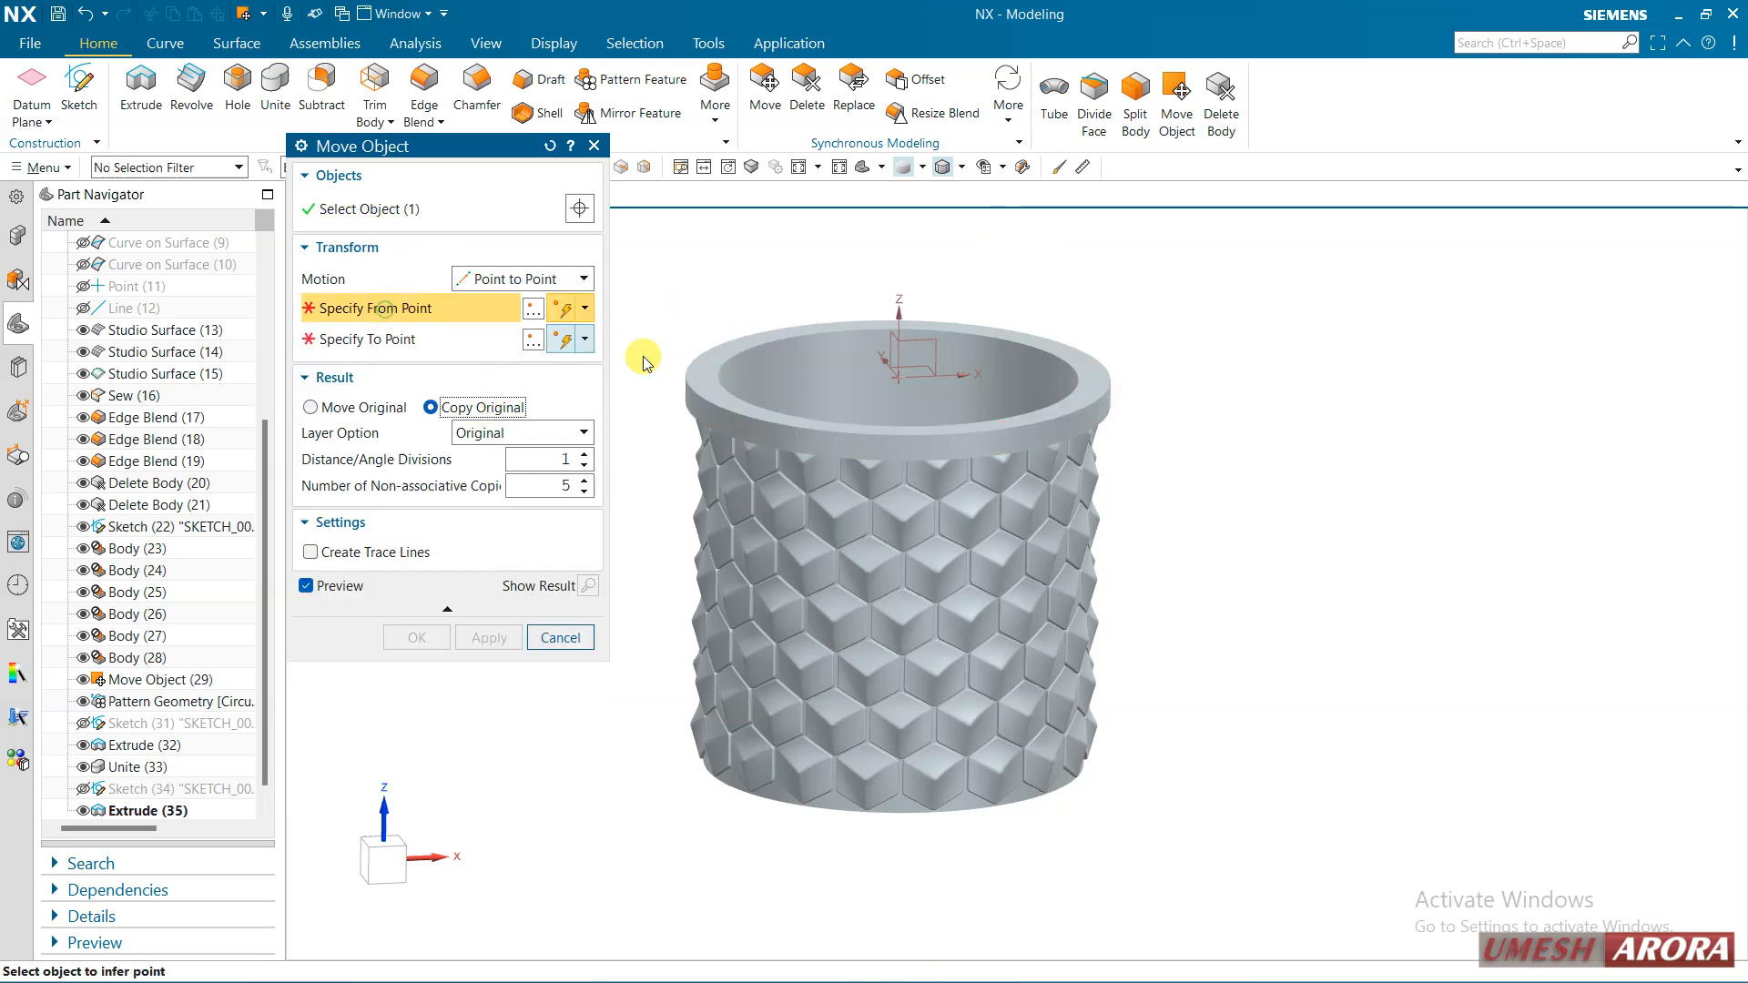
{"action": "left_click", "coordinate": [672, 394]}
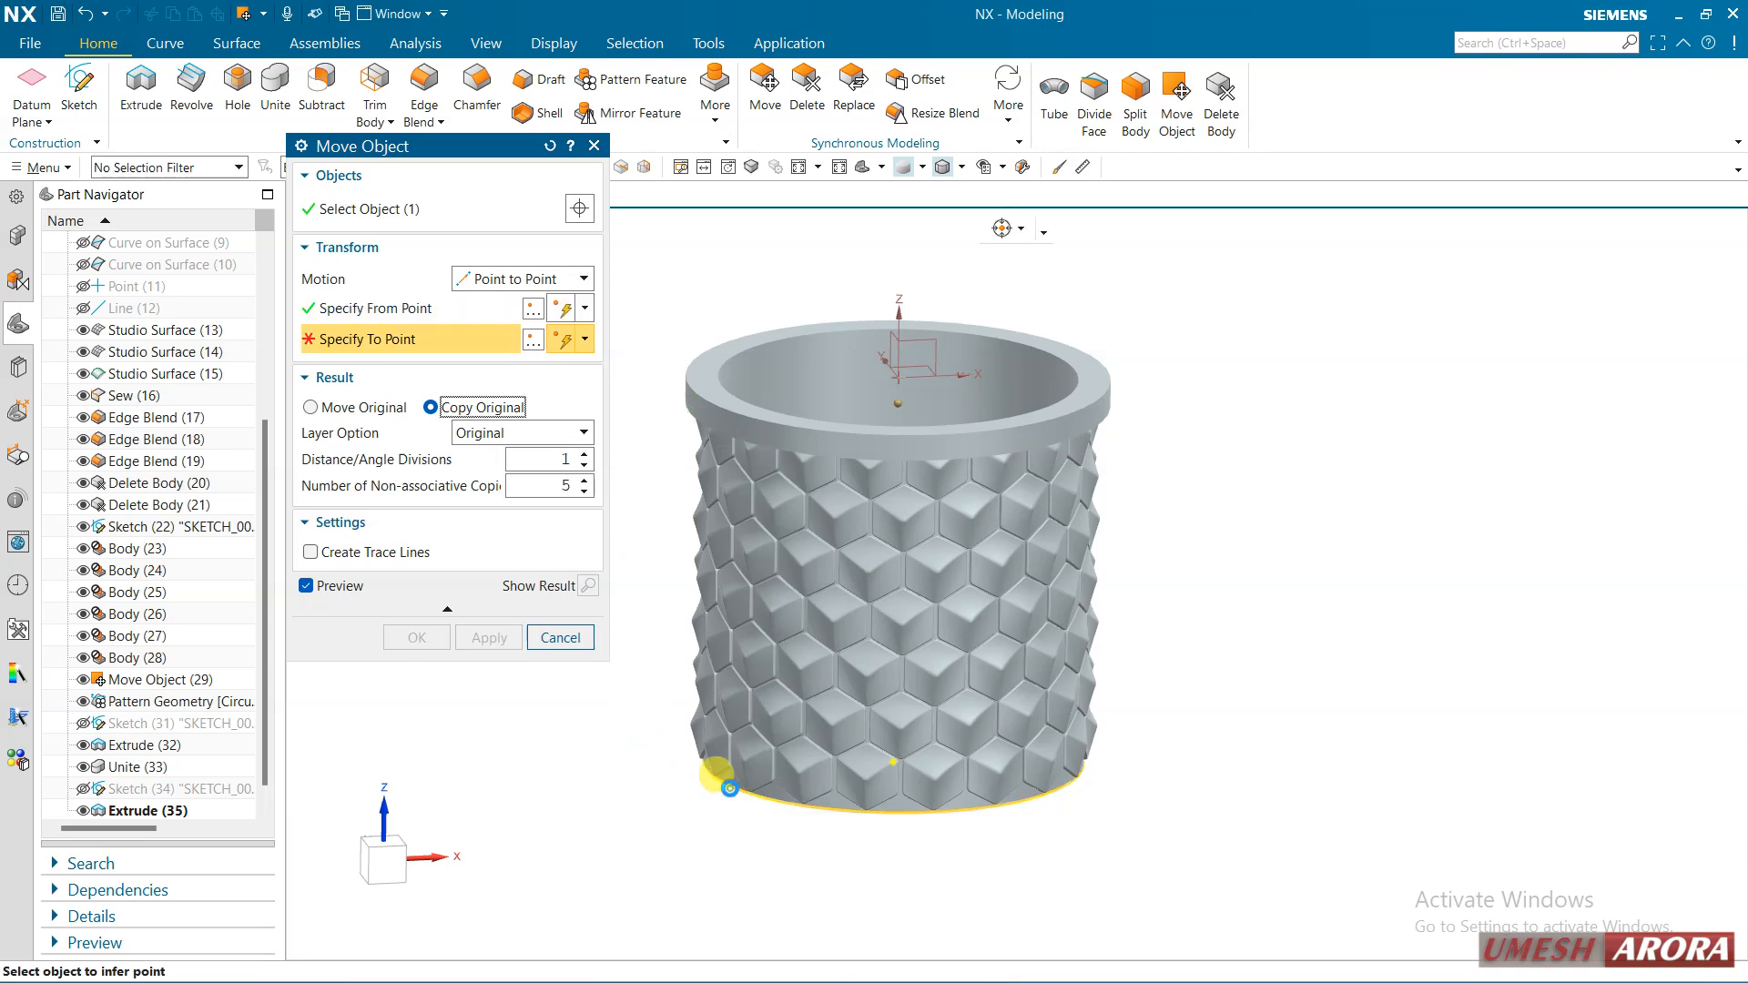
{"action": "left_click", "coordinate": [729, 786]}
{"action": "left_click", "coordinate": [416, 637]}
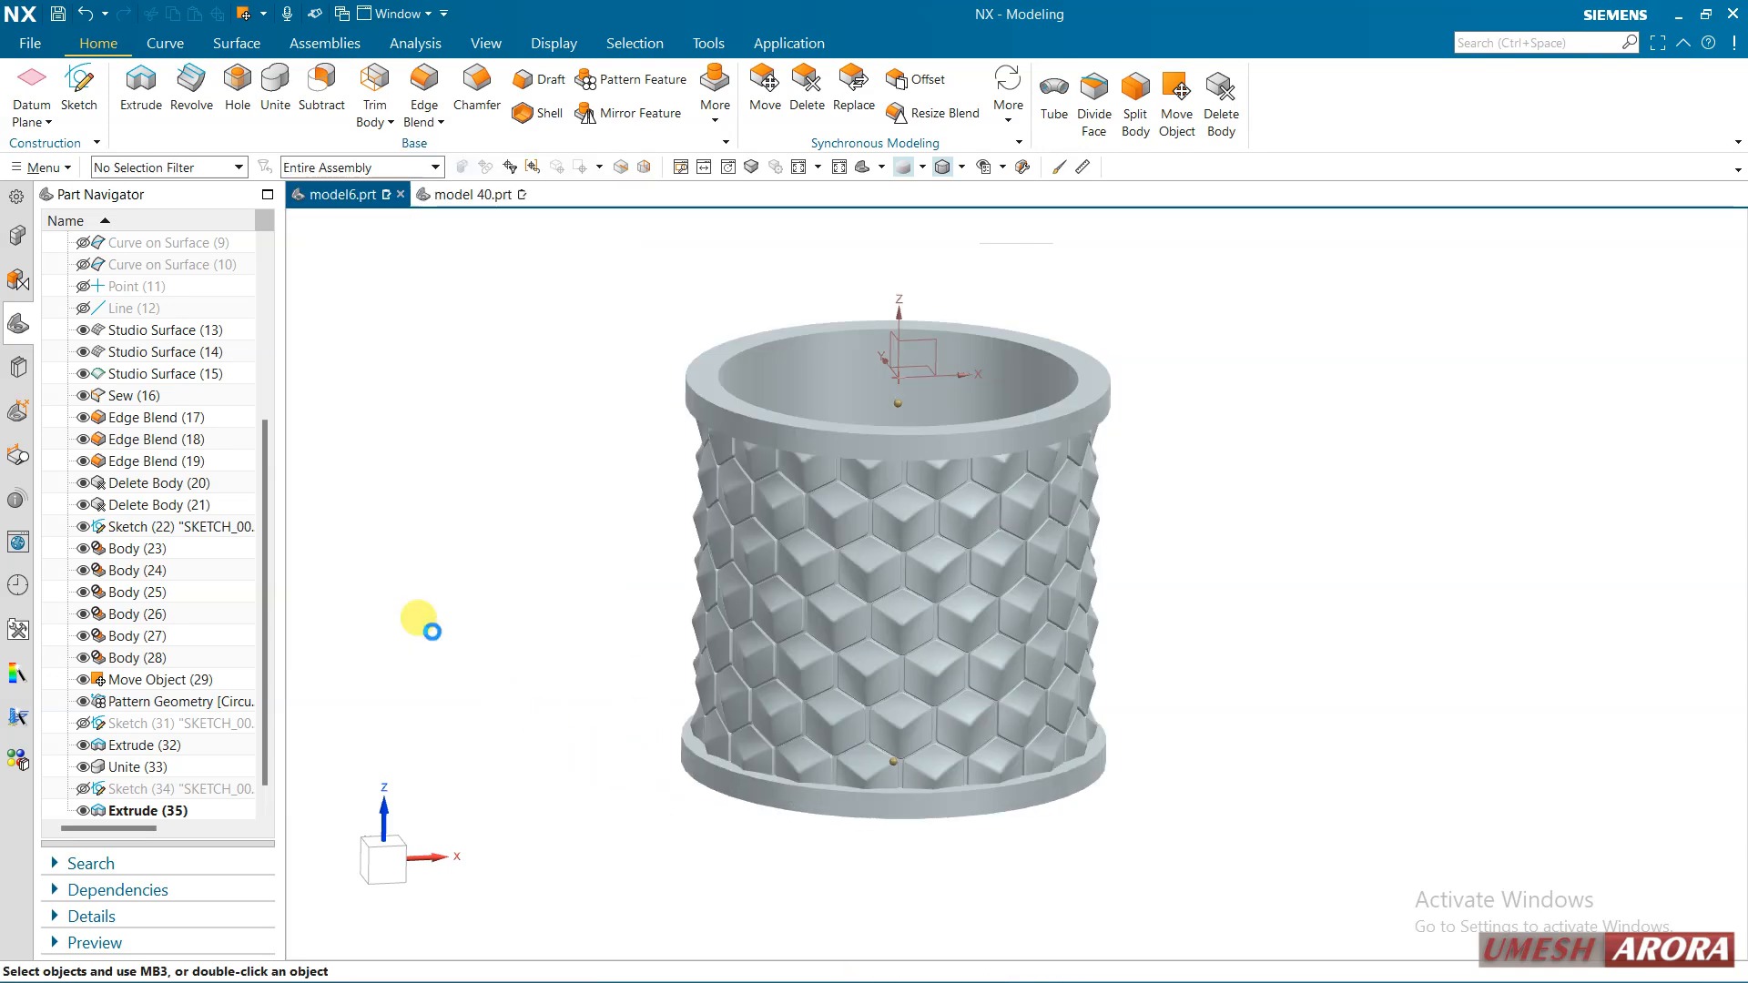
Delete the four surplus rim copies below the ring, keeping only the one at its bottom edge
{"action": "scroll", "coordinate": [587, 694], "scroll_direction": "up", "scroll_amount": 3}
{"action": "scroll", "coordinate": [586, 694], "scroll_direction": "up", "scroll_amount": 2}
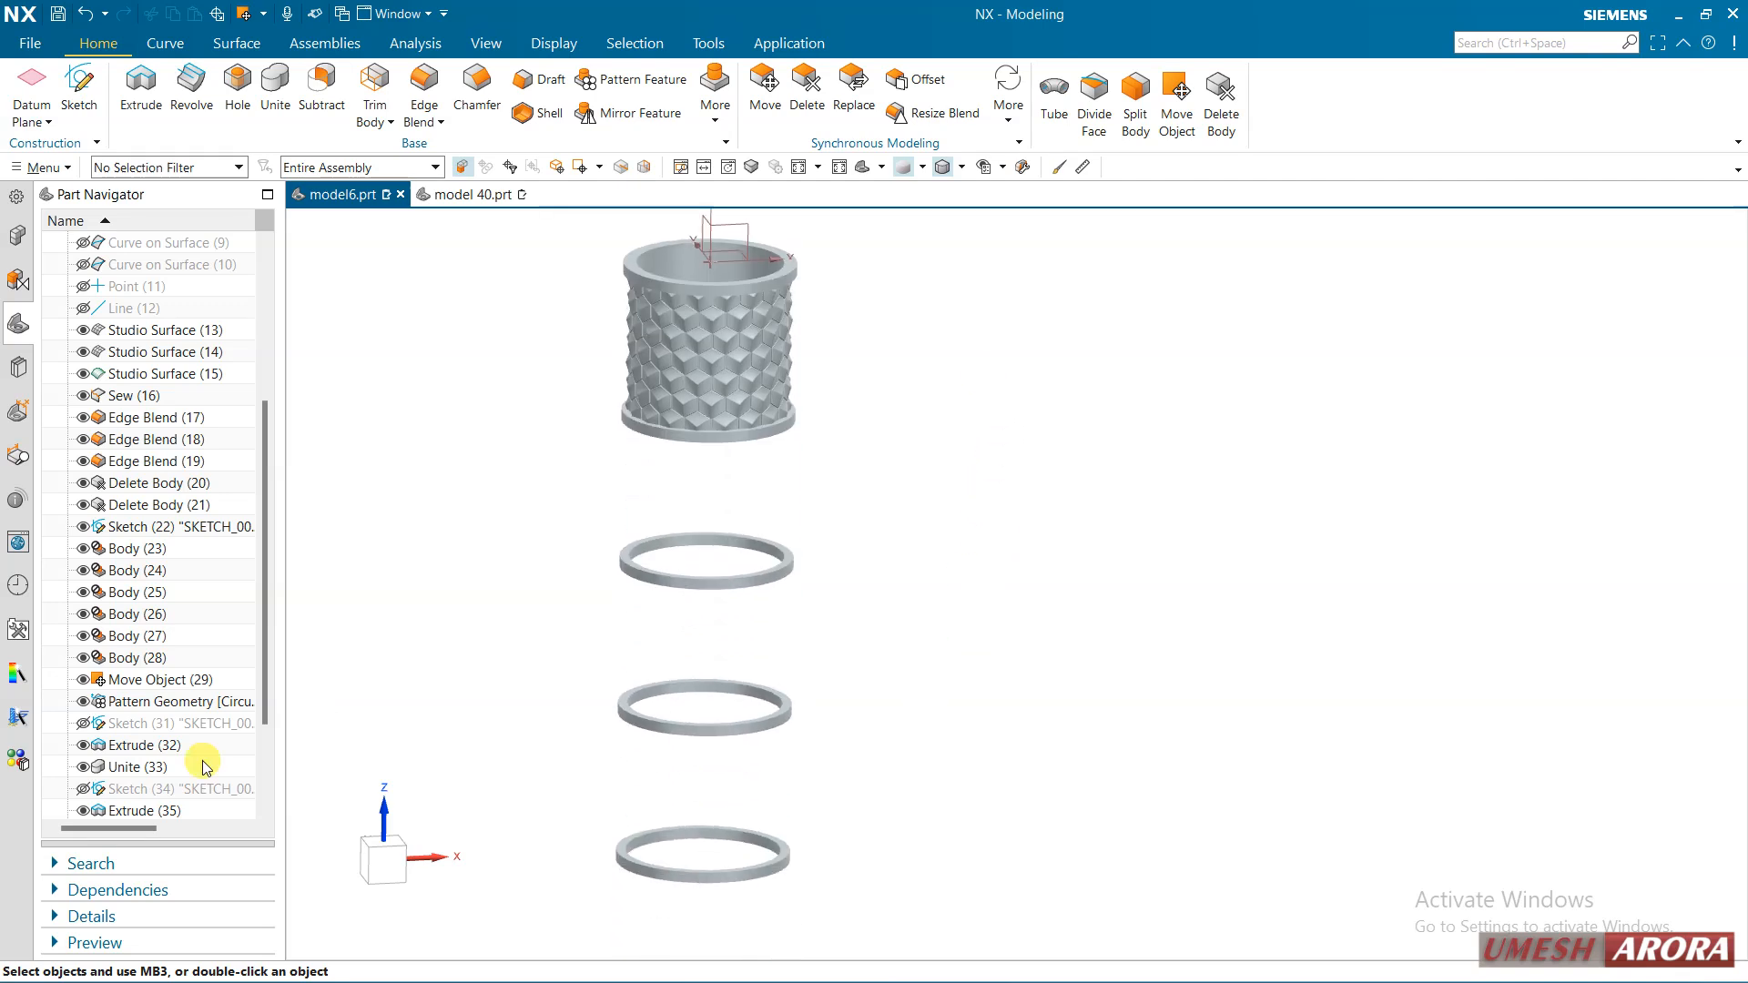
{"action": "scroll", "coordinate": [194, 763], "scroll_direction": "down", "scroll_amount": 2}
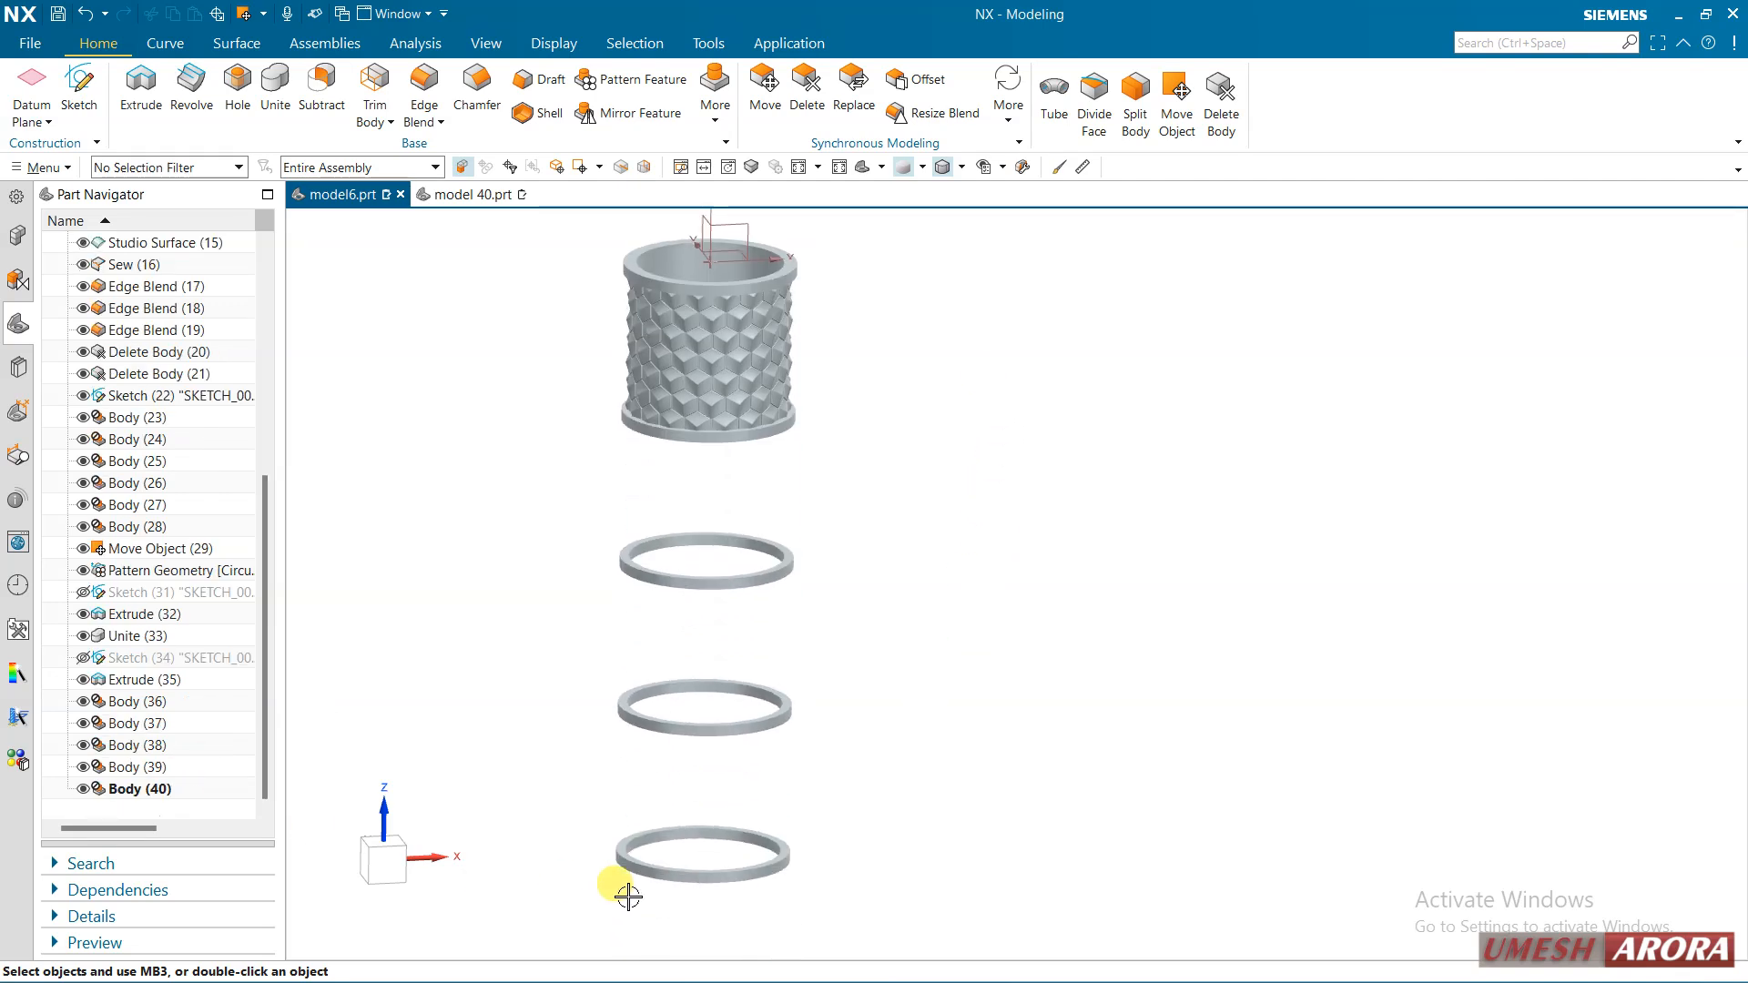
{"action": "left_click", "coordinate": [635, 866]}
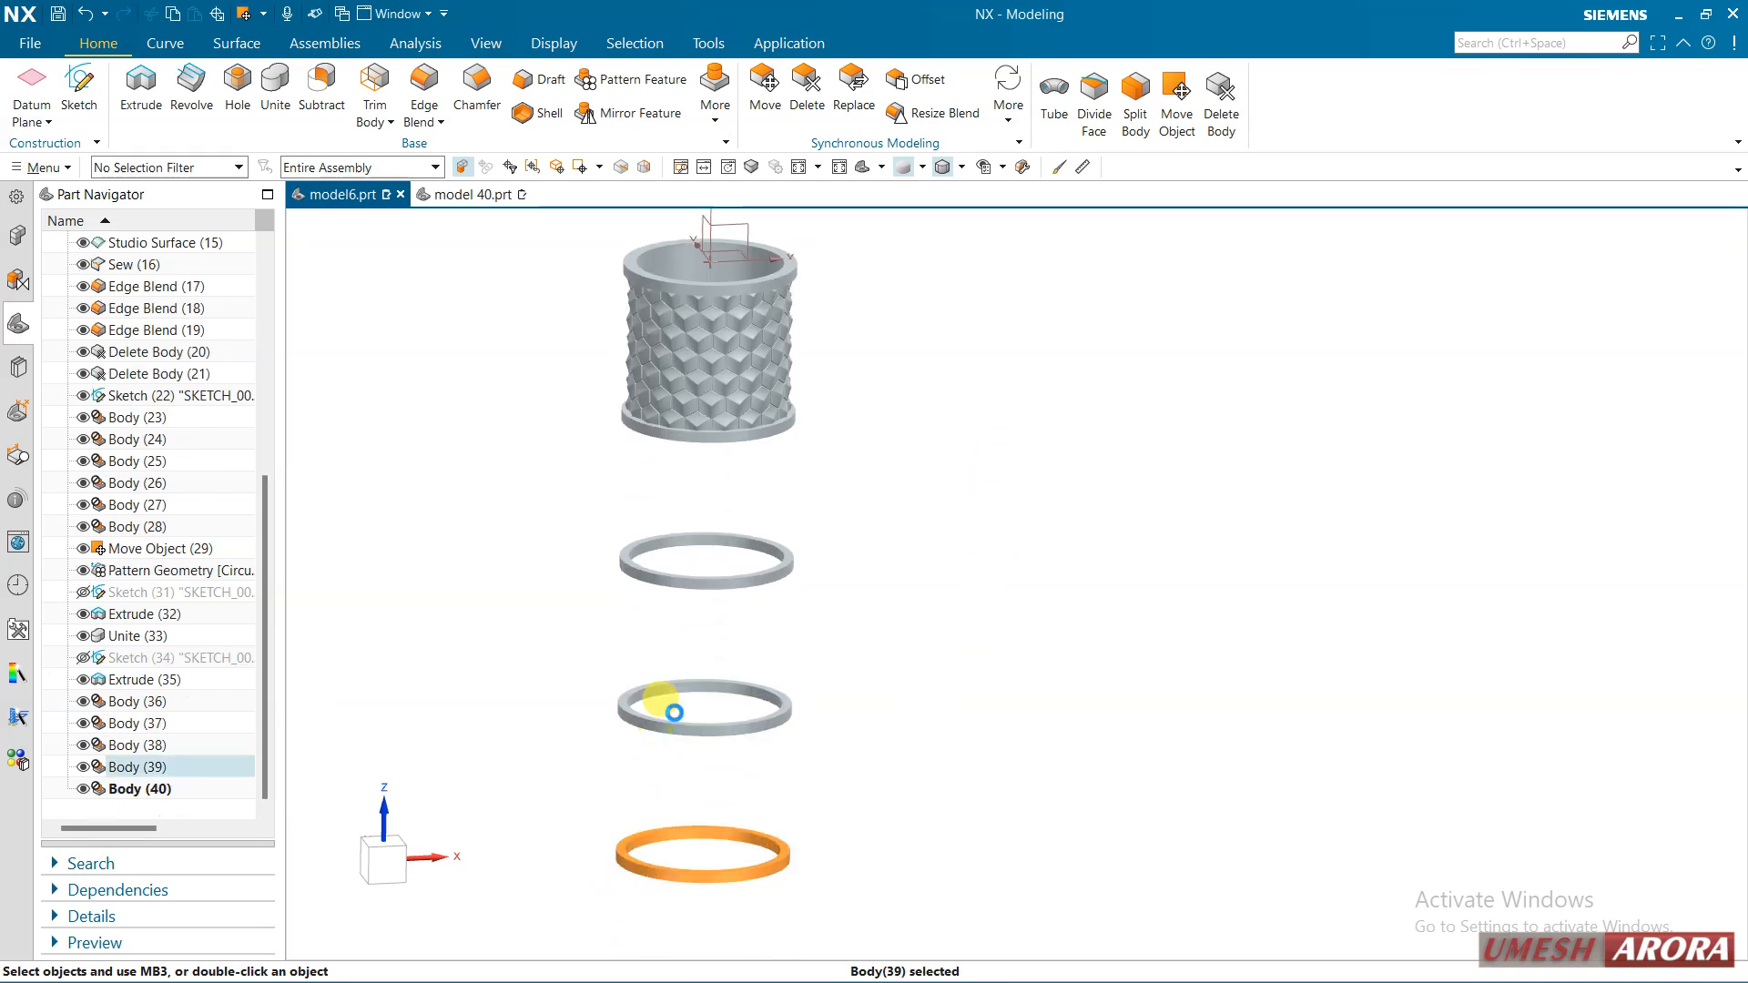
{"action": "left_click", "coordinate": [674, 712]}
{"action": "left_click", "coordinate": [673, 579]}
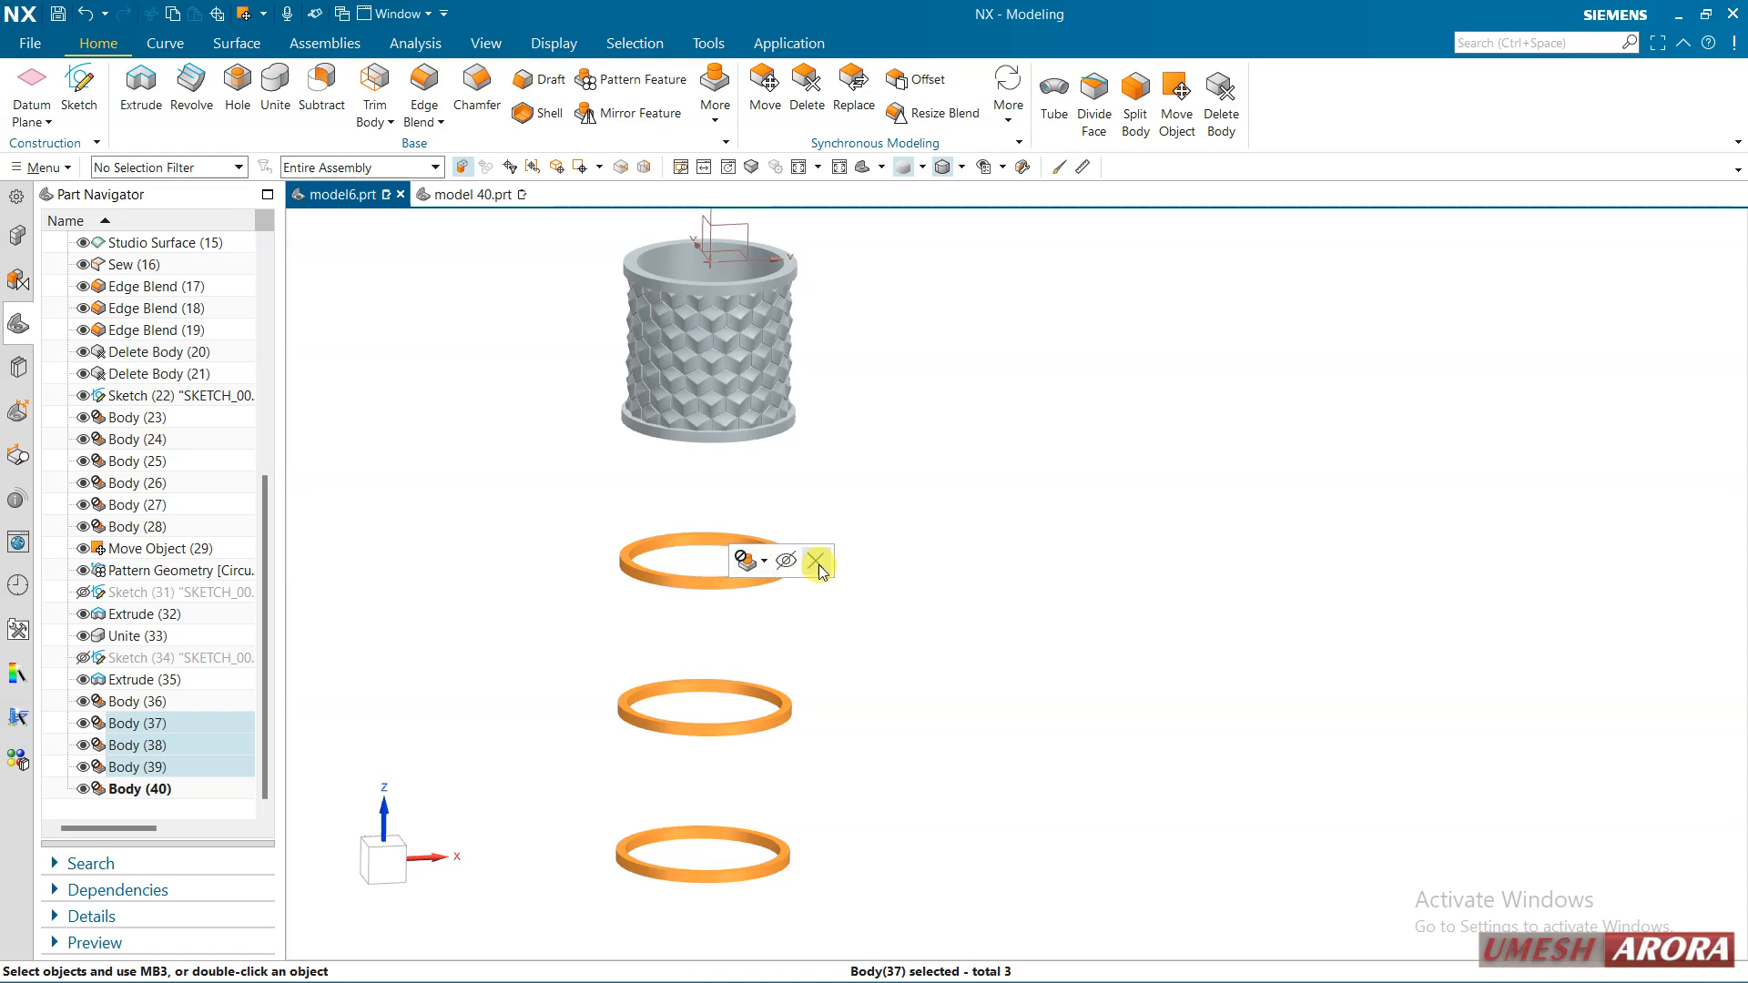
{"action": "left_click", "coordinate": [817, 561]}
{"action": "scroll", "coordinate": [928, 644], "scroll_direction": "down", "scroll_amount": 3}
{"action": "left_click", "coordinate": [897, 785]}
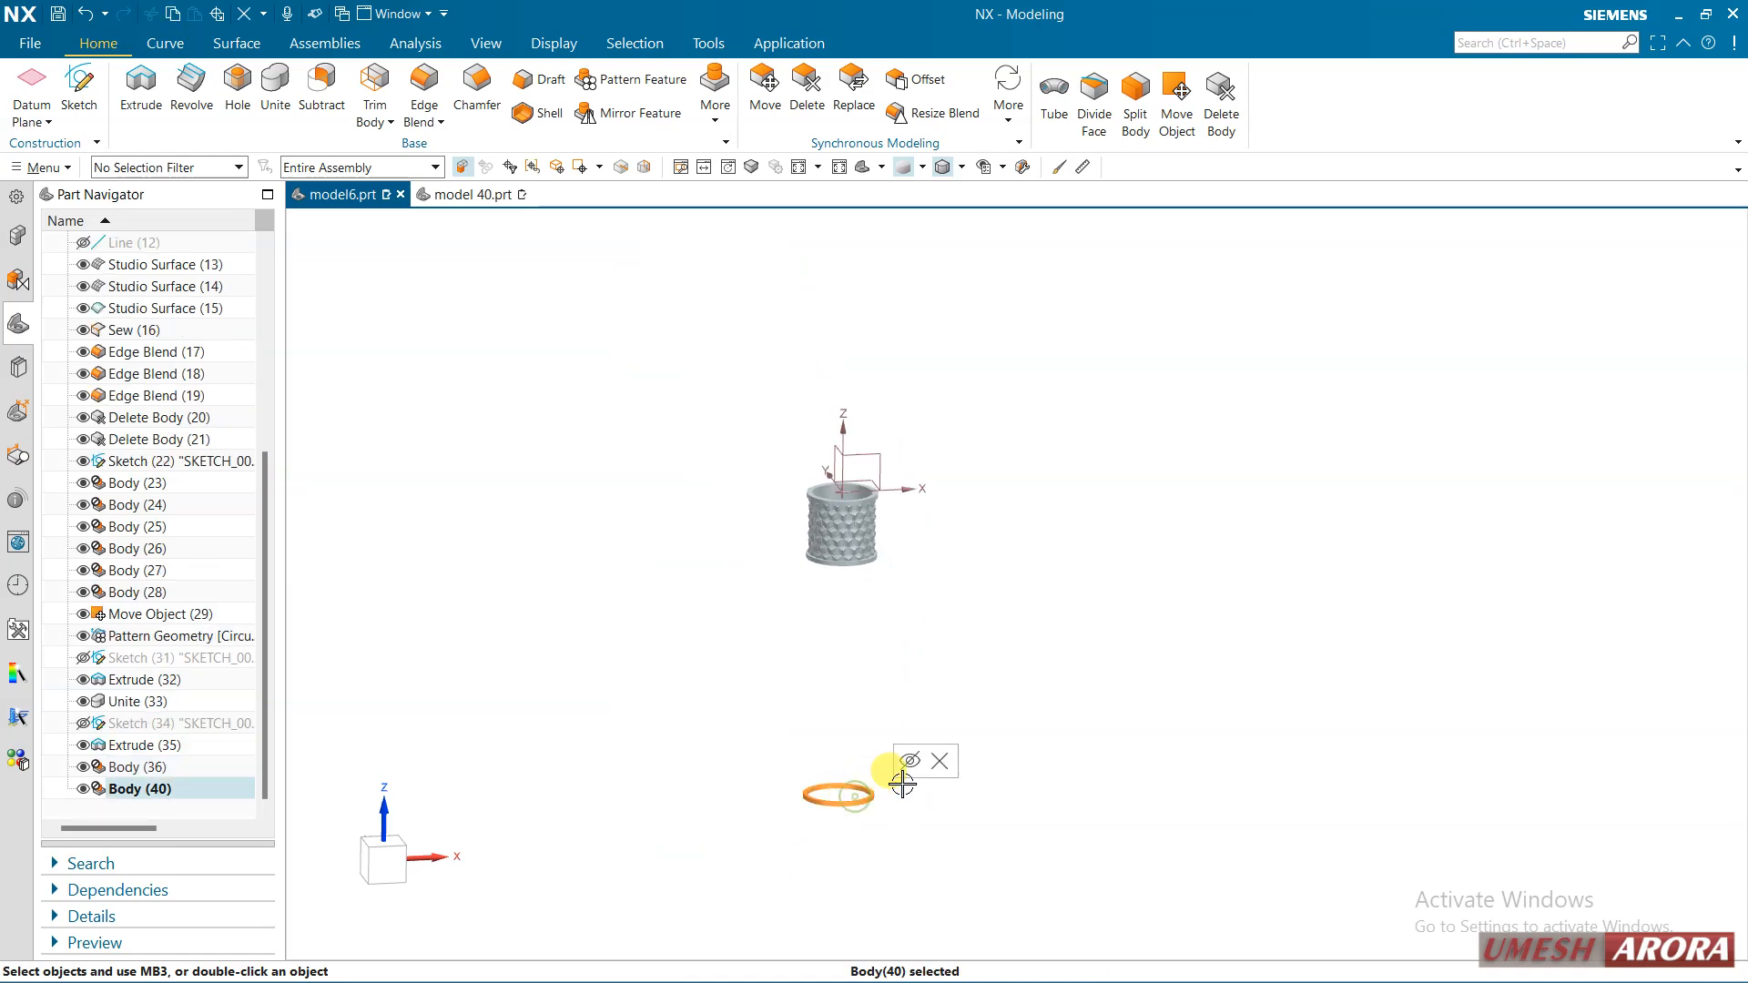
{"action": "left_click", "coordinate": [941, 763]}
{"action": "scroll", "coordinate": [910, 592], "scroll_direction": "up", "scroll_amount": 5}
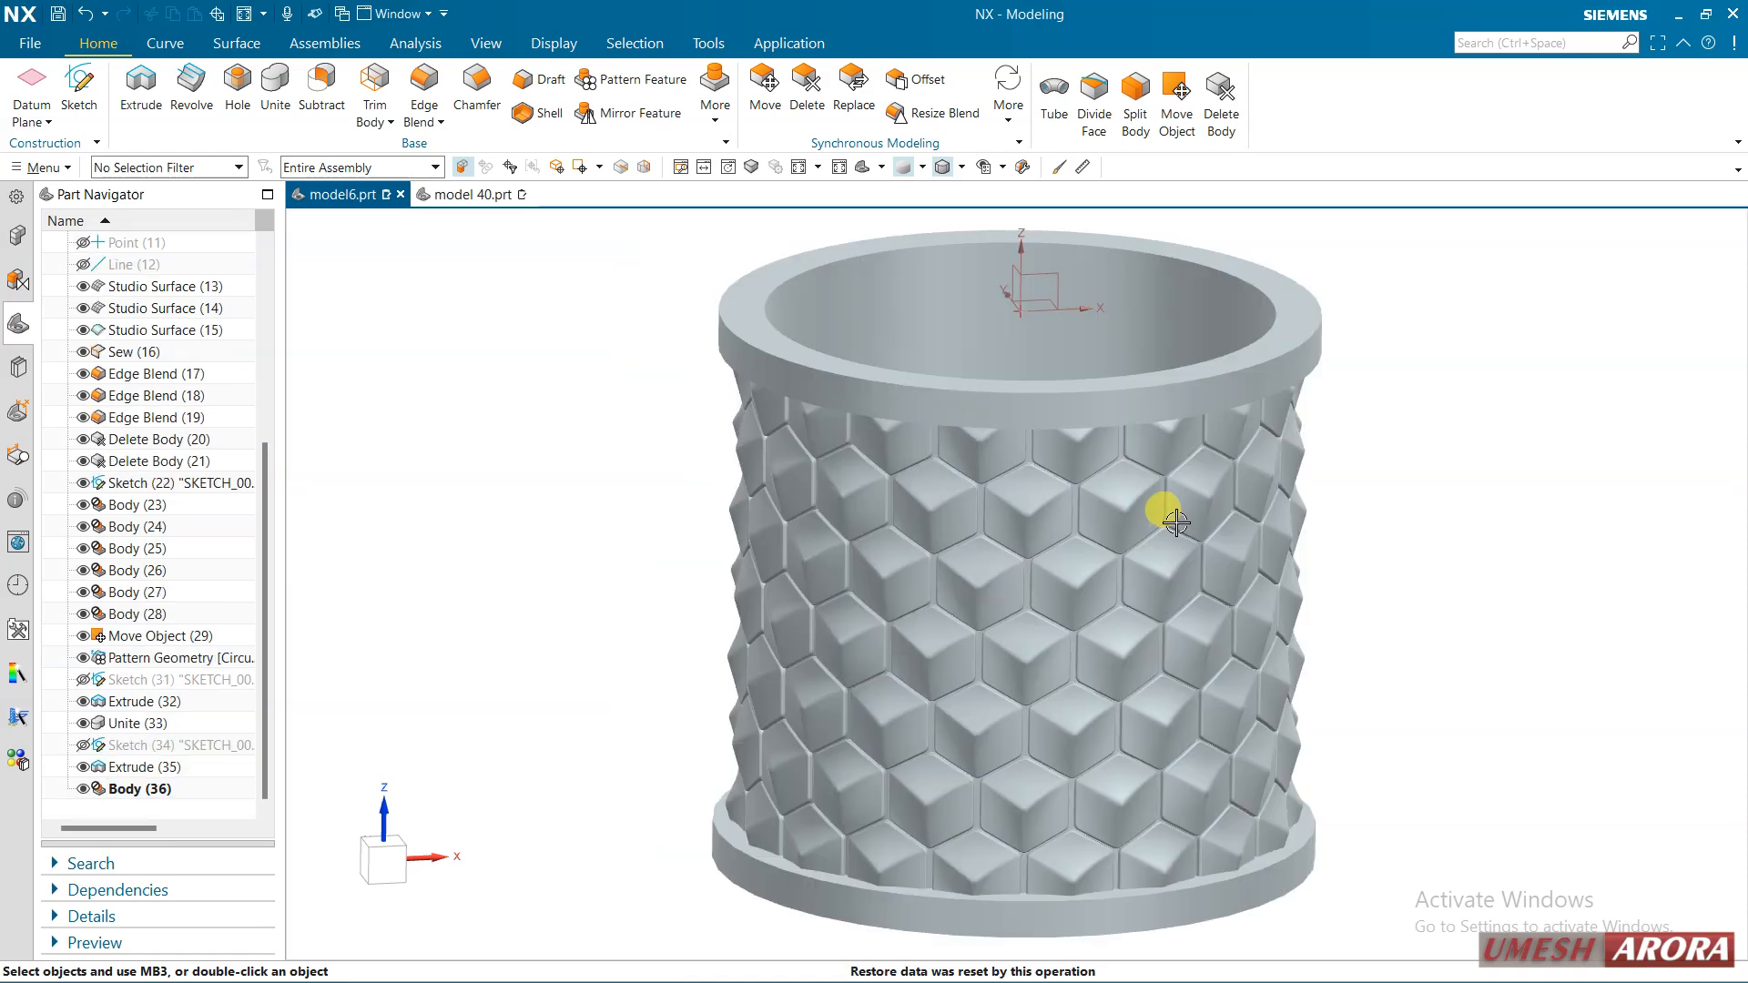
Unite the patterned ring body with the top and bottom rim bodies
{"action": "middle_click_drag", "start_coordinate": [1323, 487], "coordinate": [1047, 255]}
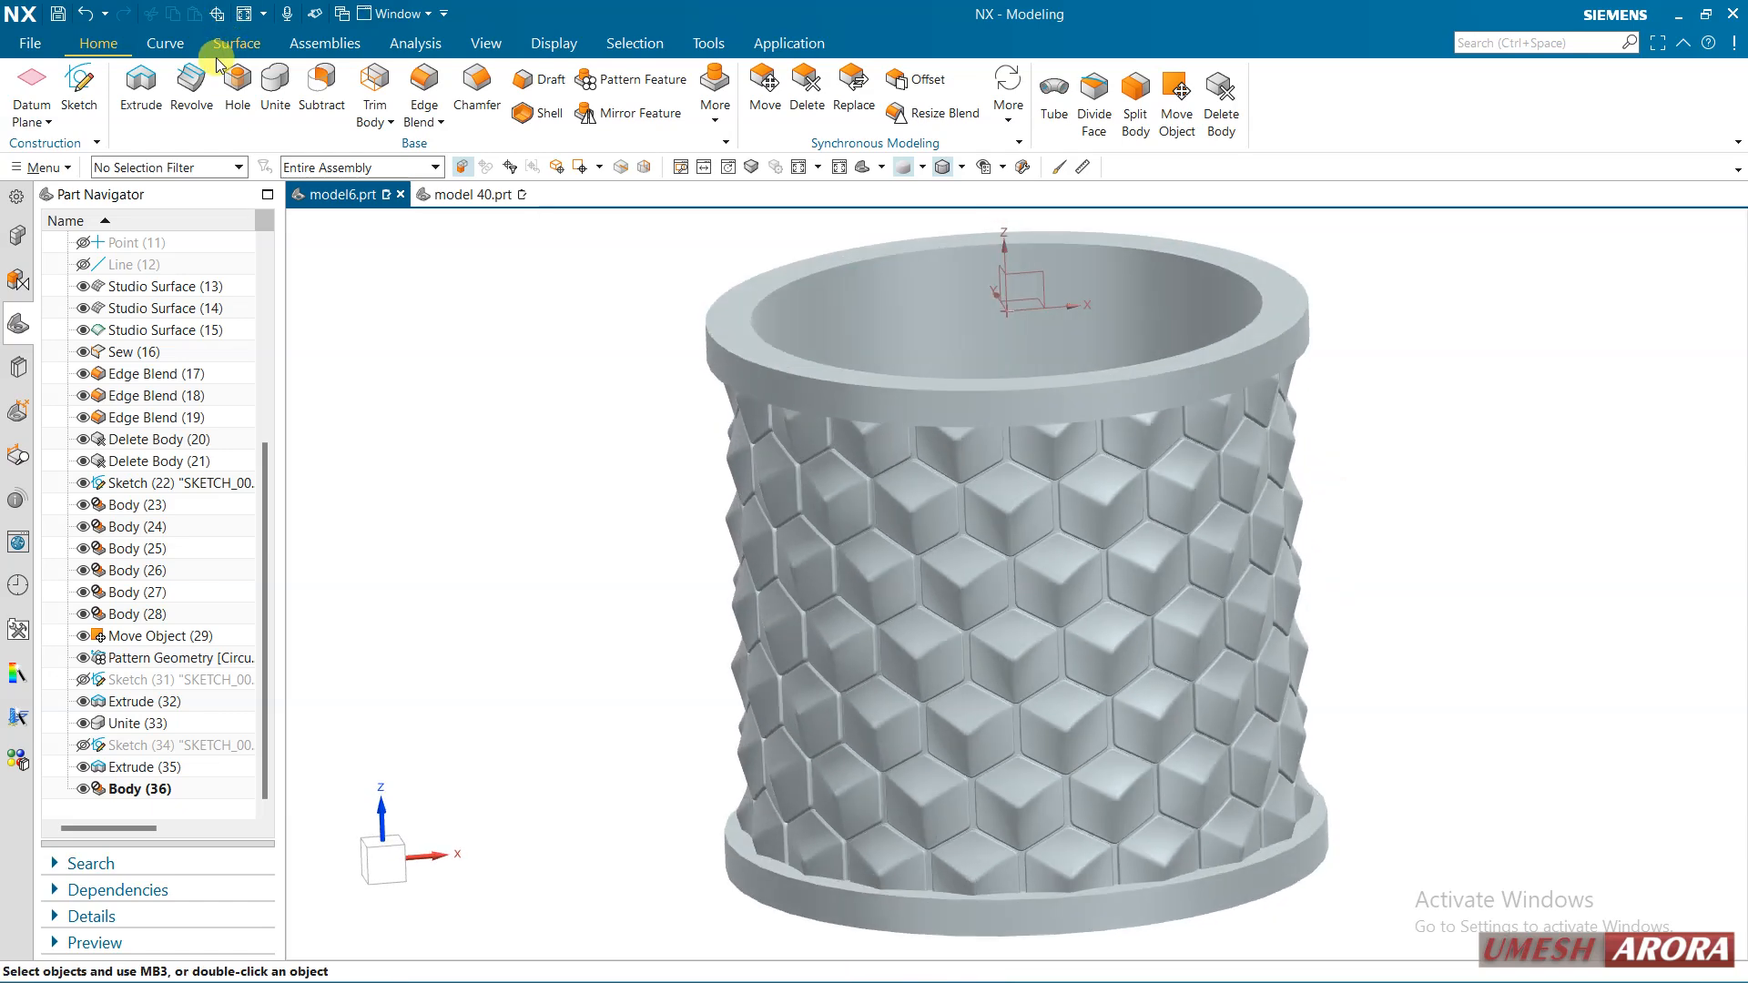
{"action": "left_click", "coordinate": [275, 91]}
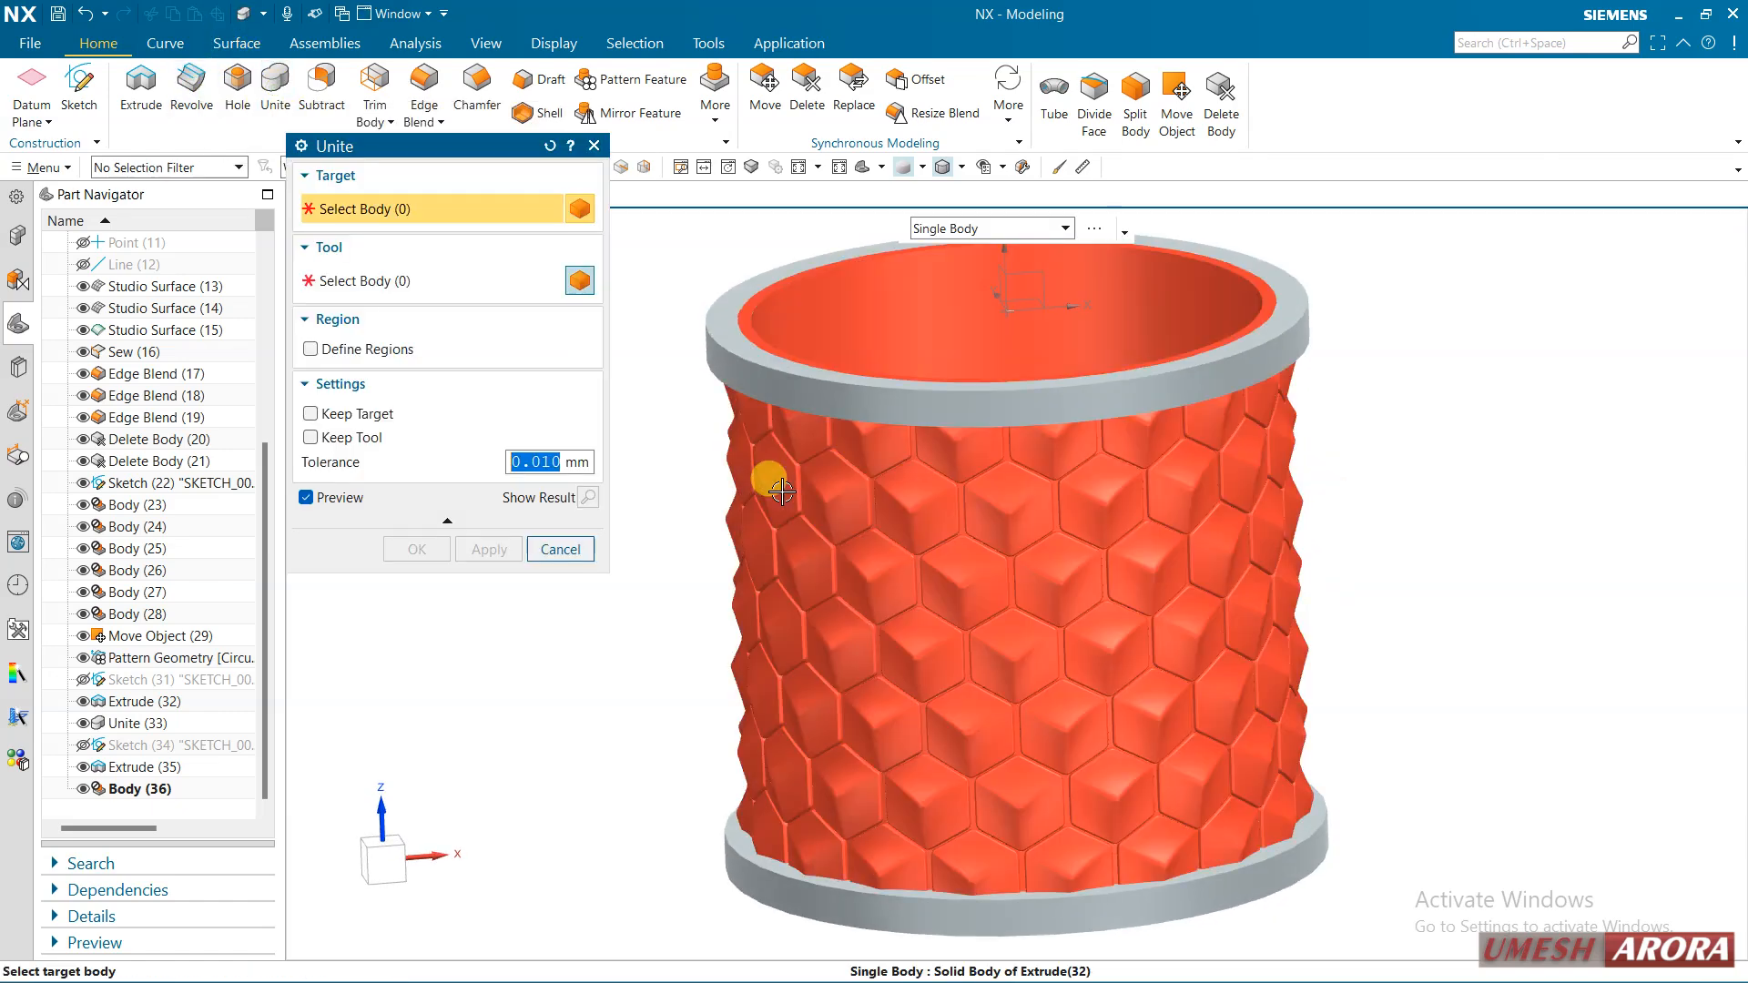
{"action": "left_click", "coordinate": [781, 492]}
{"action": "left_click", "coordinate": [730, 334]}
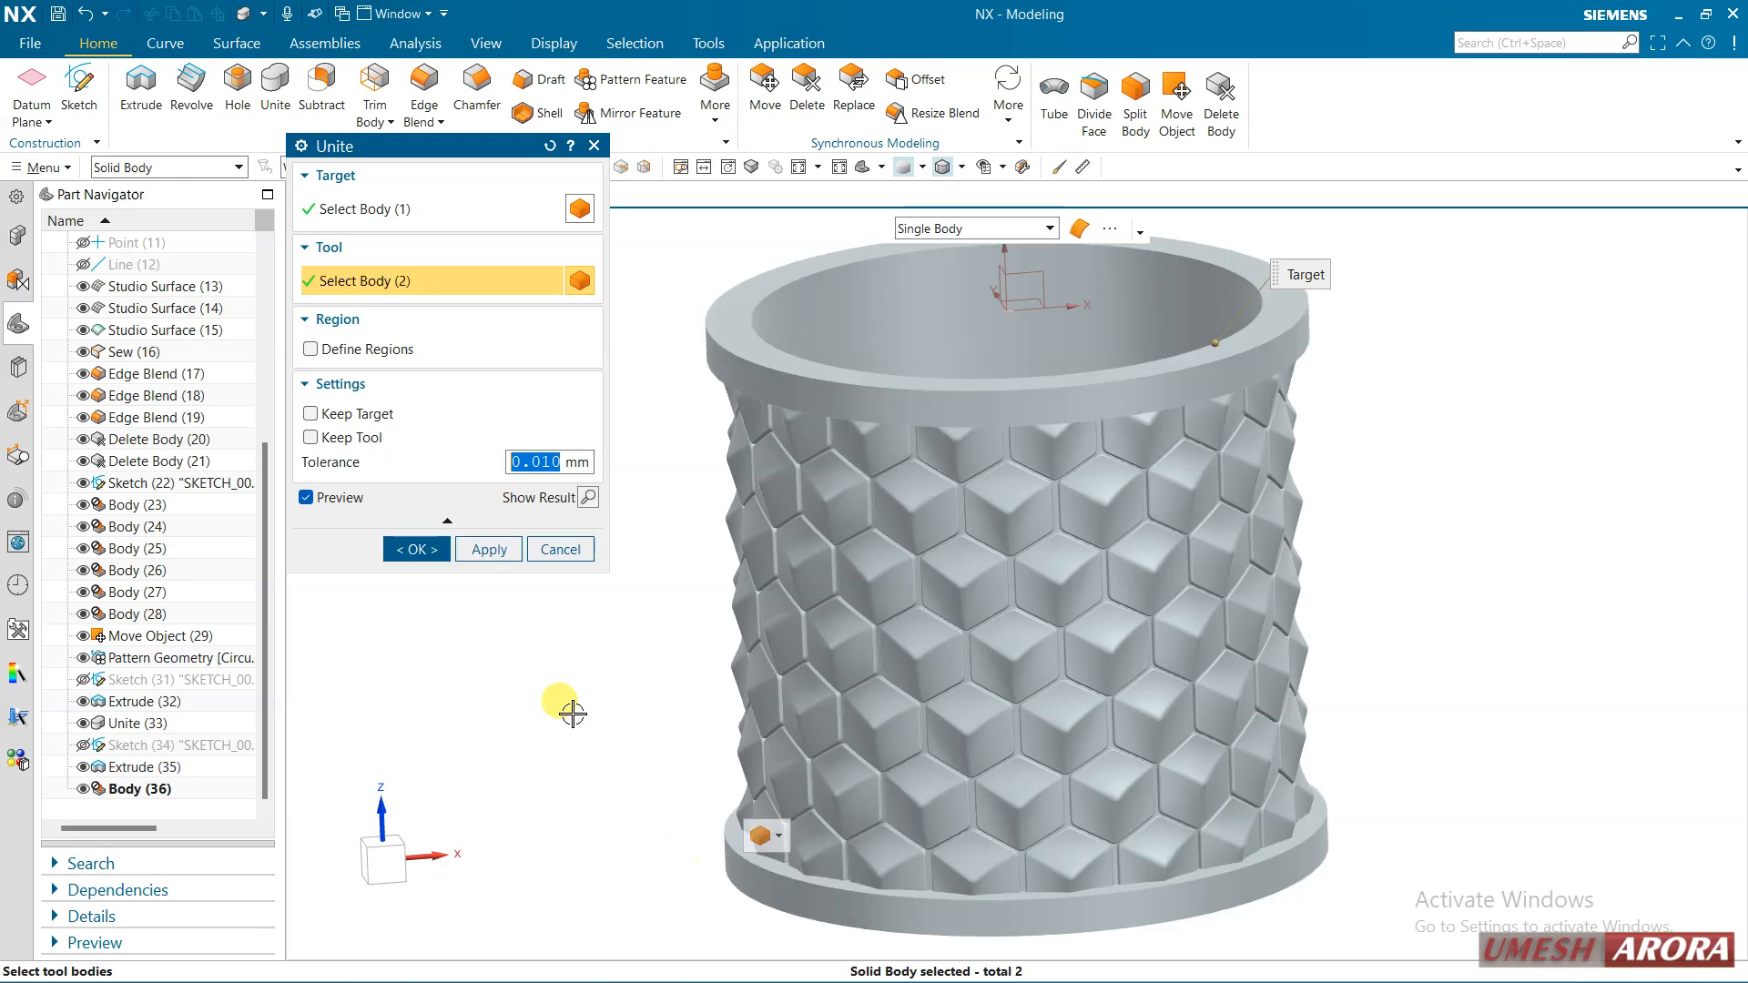
{"action": "left_click", "coordinate": [419, 552]}
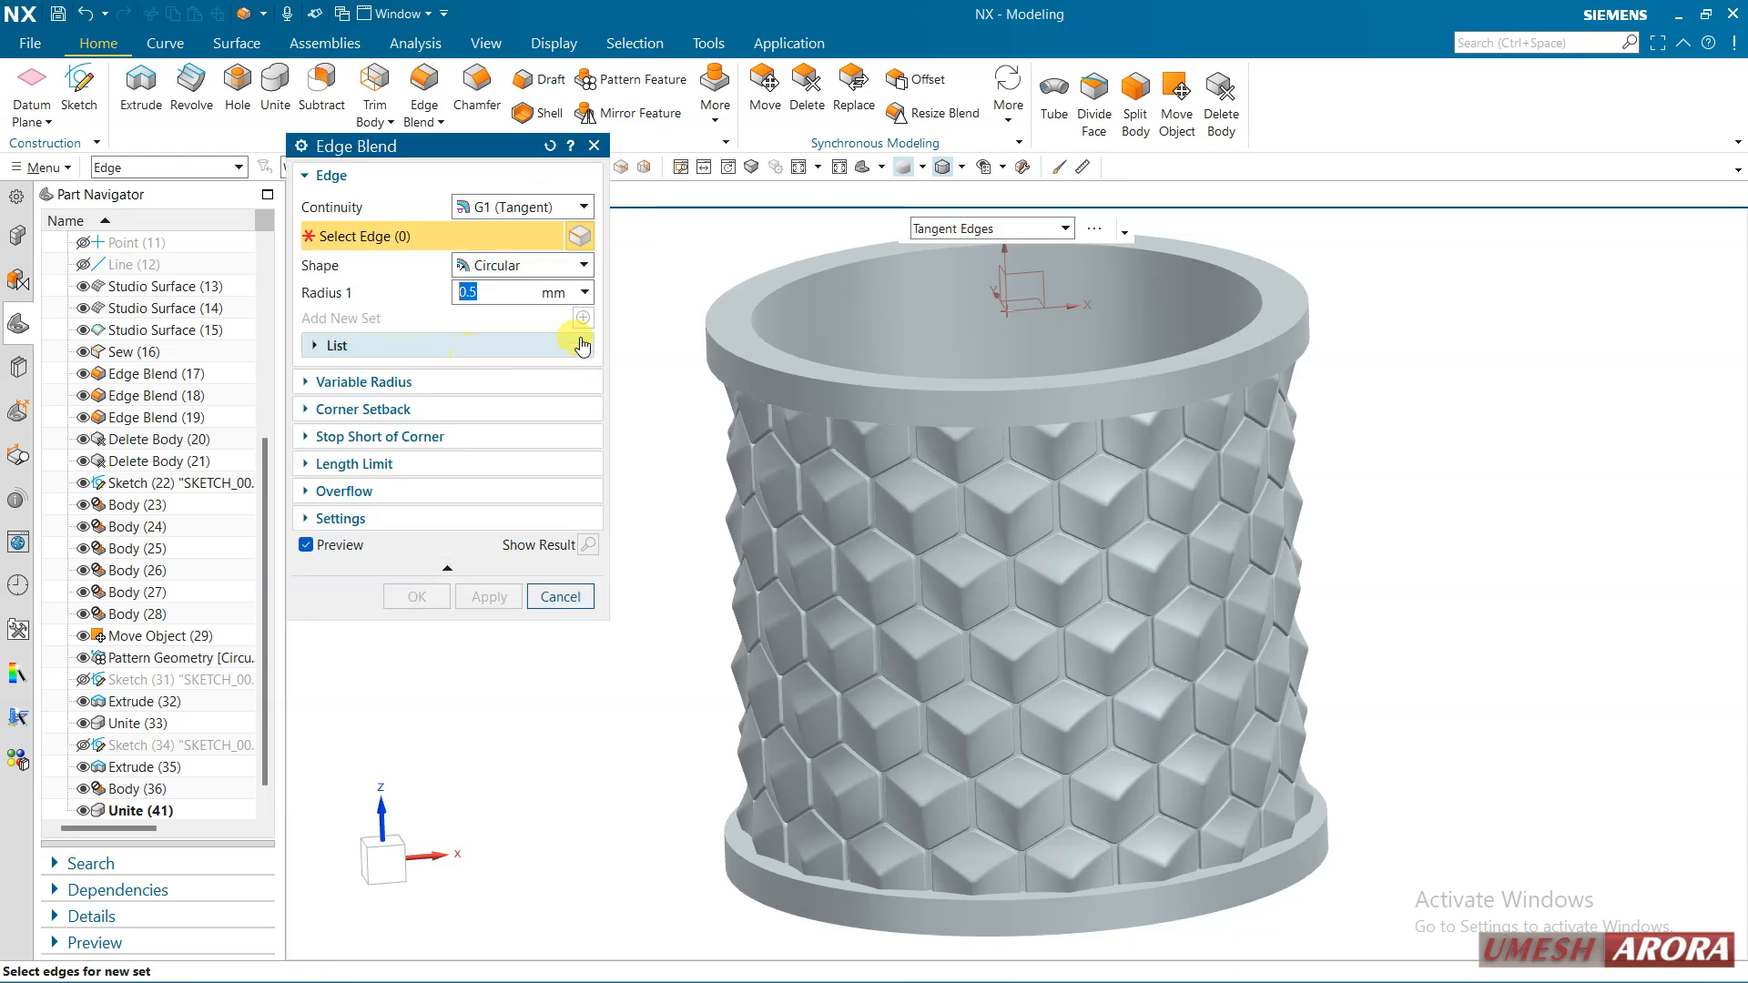
Apply a 2 mm edge blend to the top rim's upper outer edge and the bottom rim's lower outer edge
{"action": "left_click", "coordinate": [707, 316]}
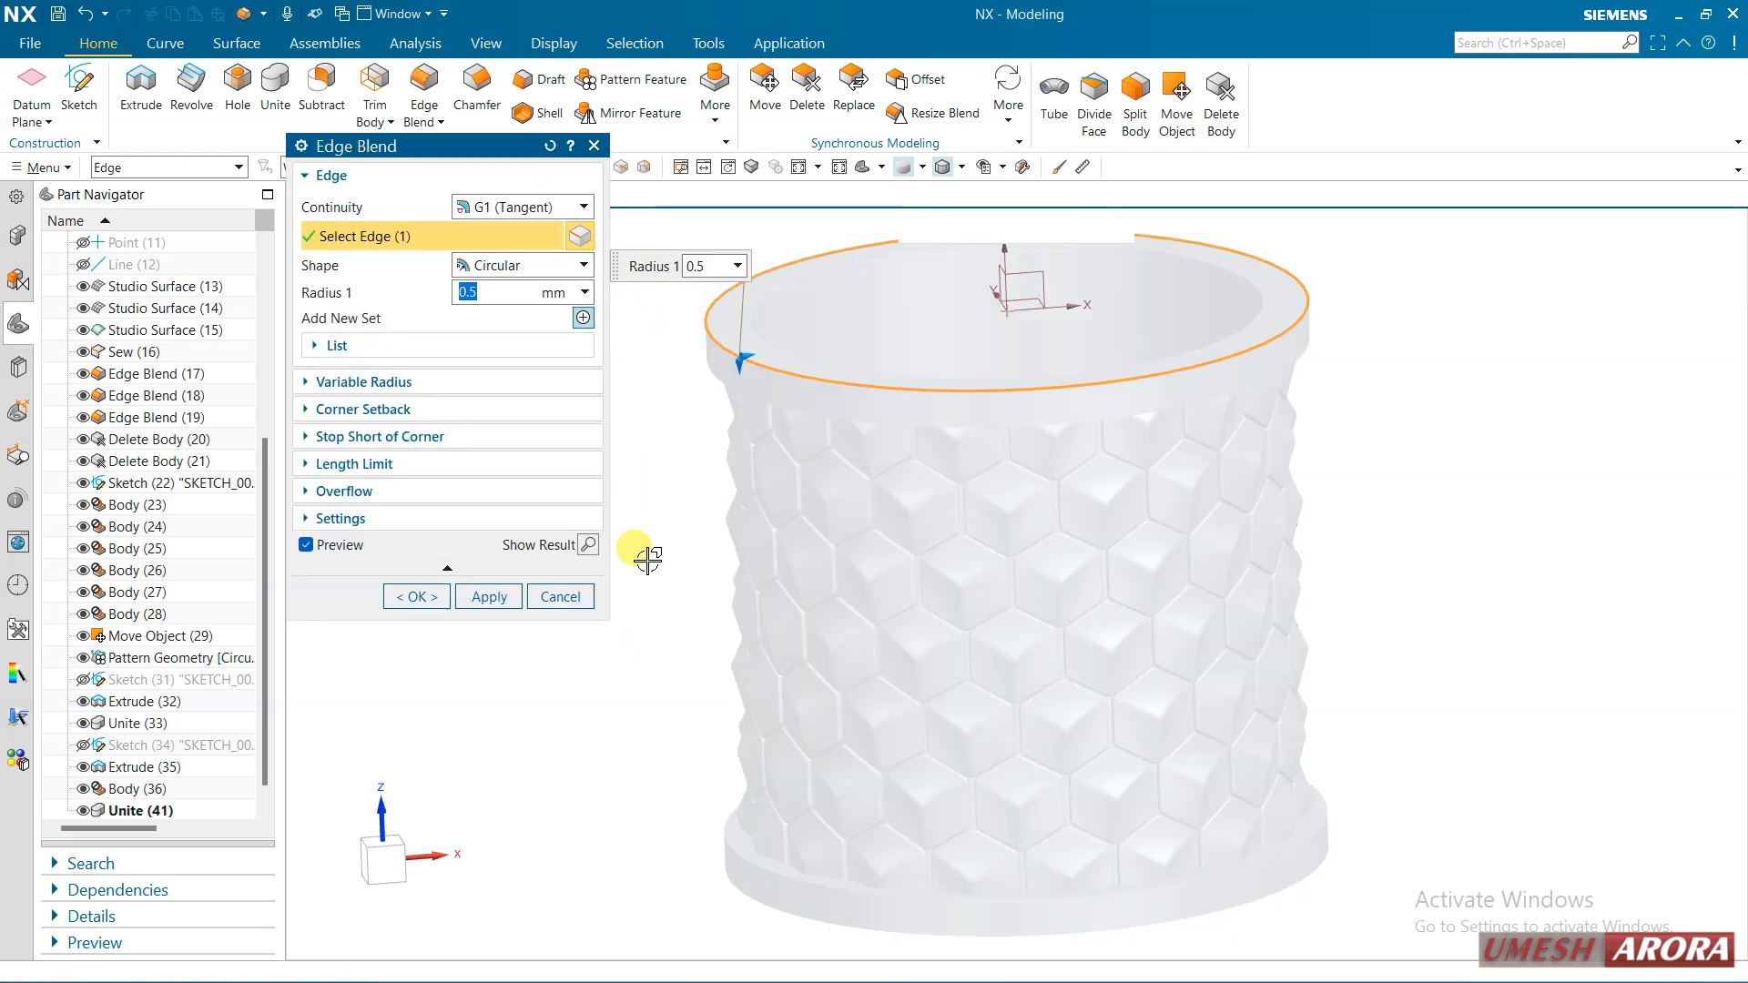
{"action": "left_click", "coordinate": [739, 885]}
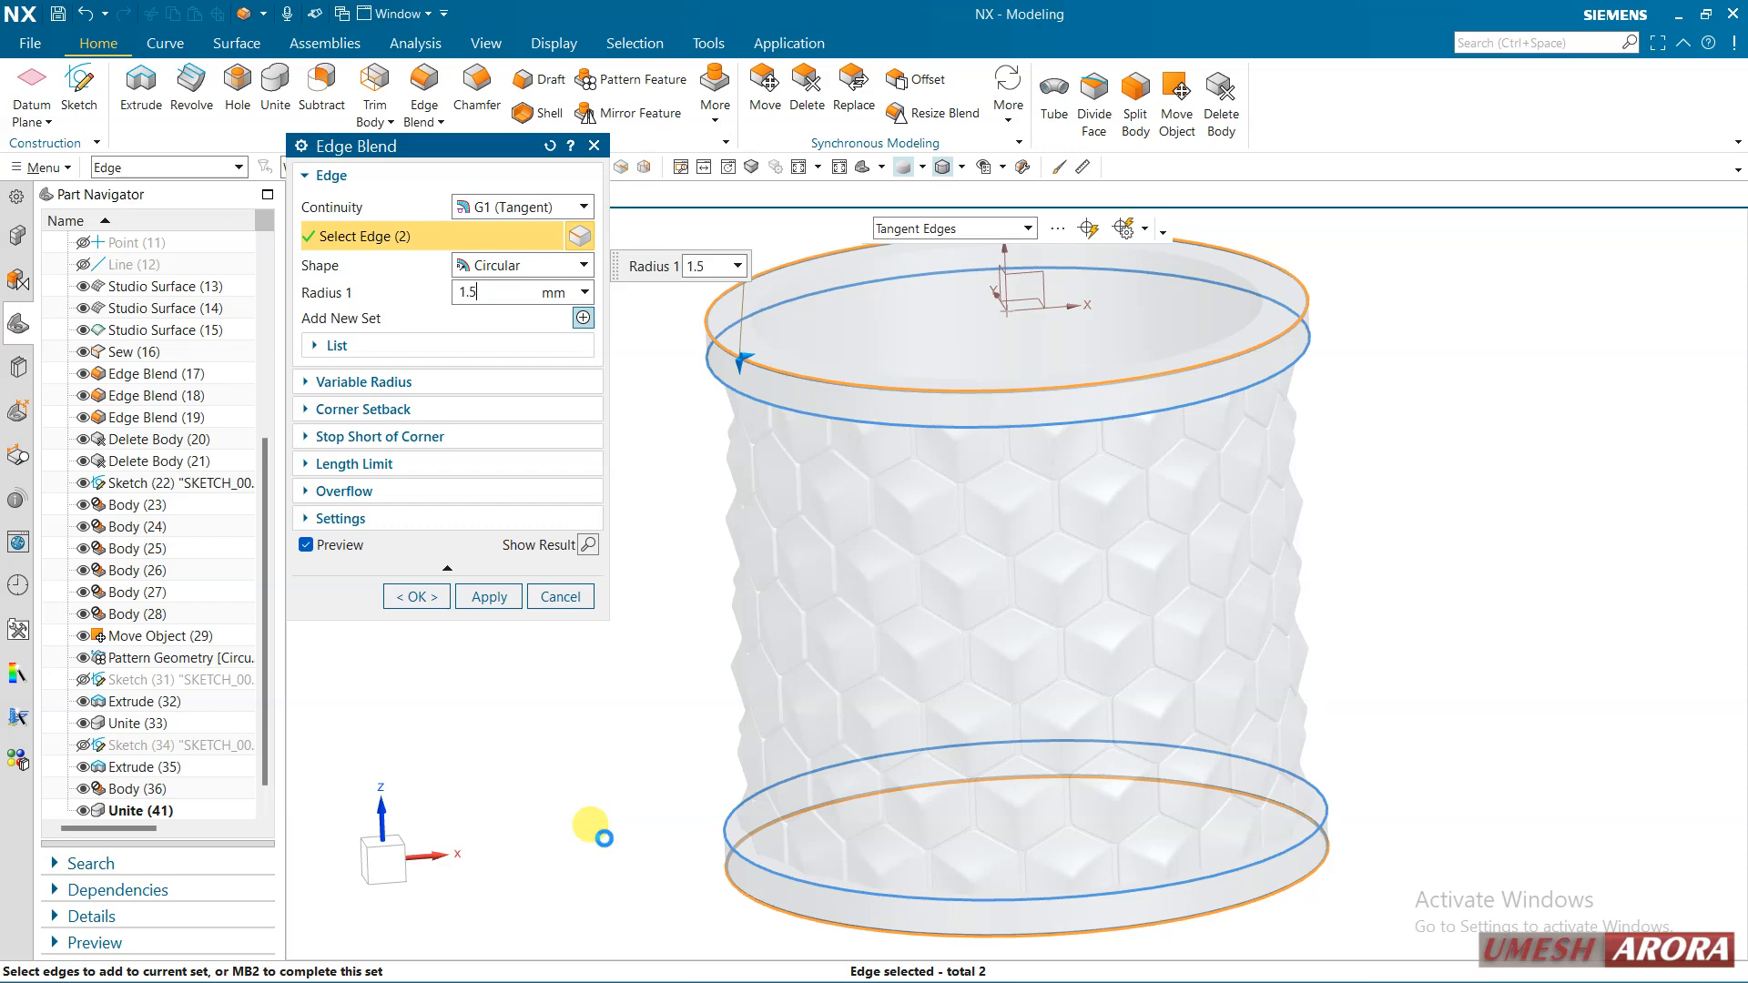
{"action": "left_click", "coordinate": [480, 636]}
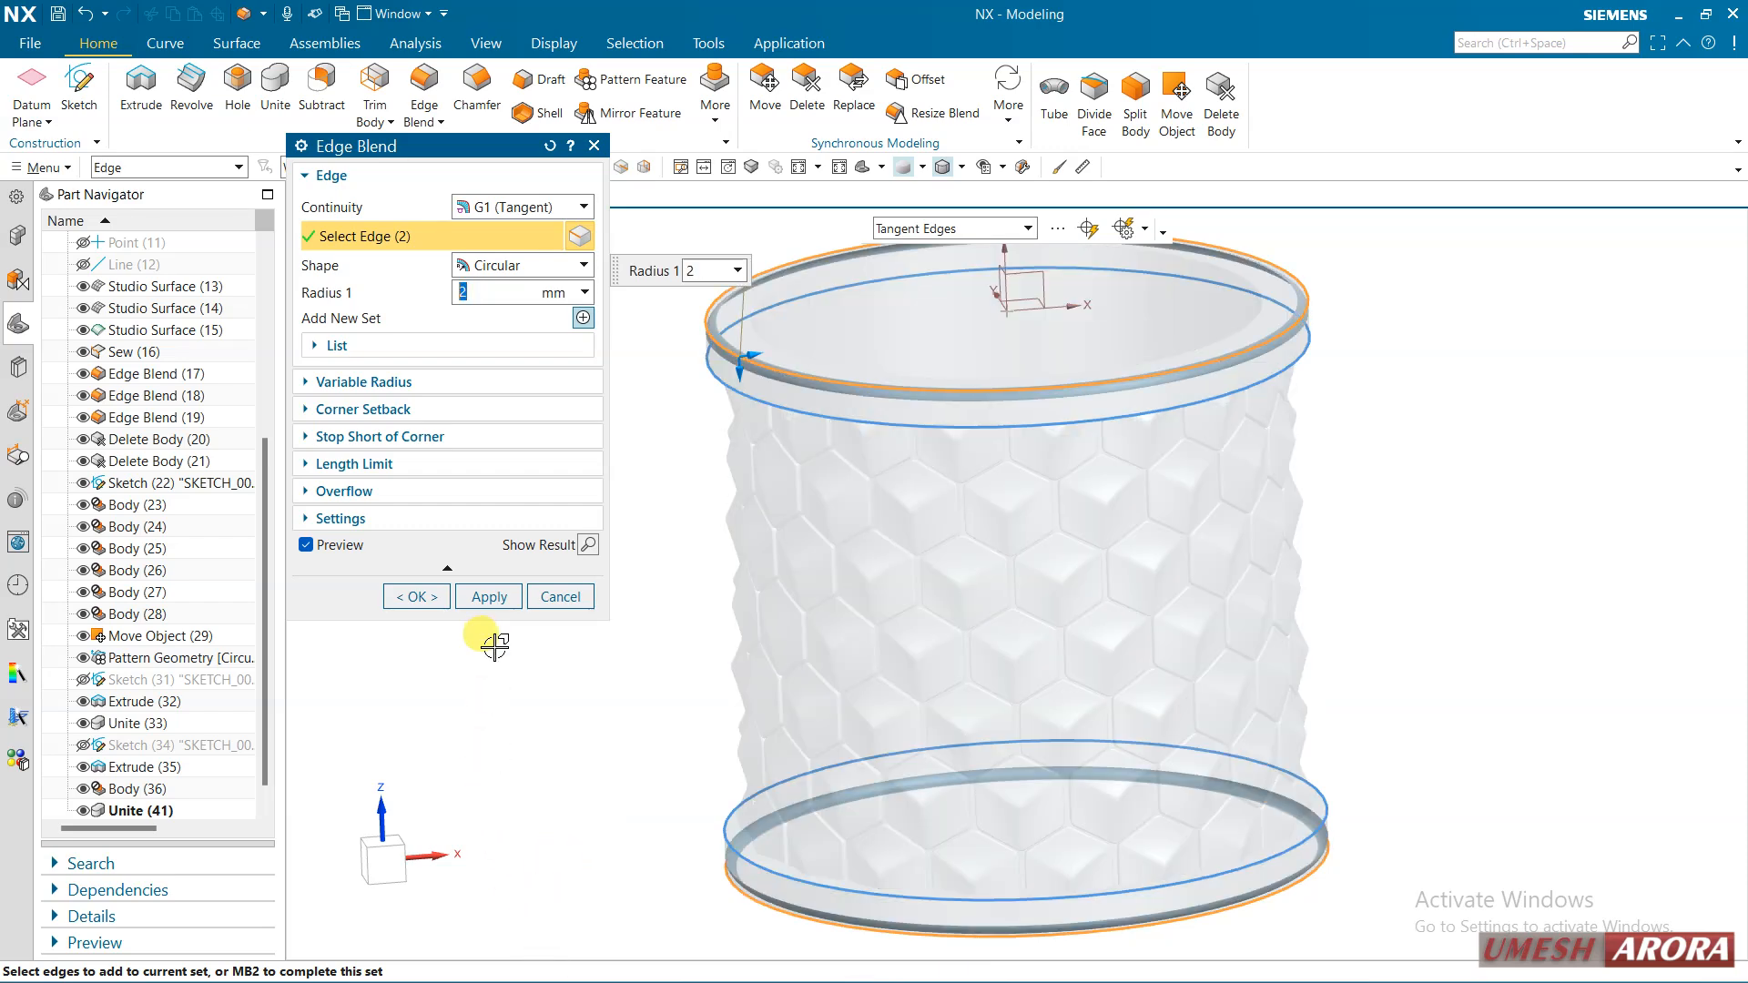
{"action": "left_click", "coordinate": [480, 596]}
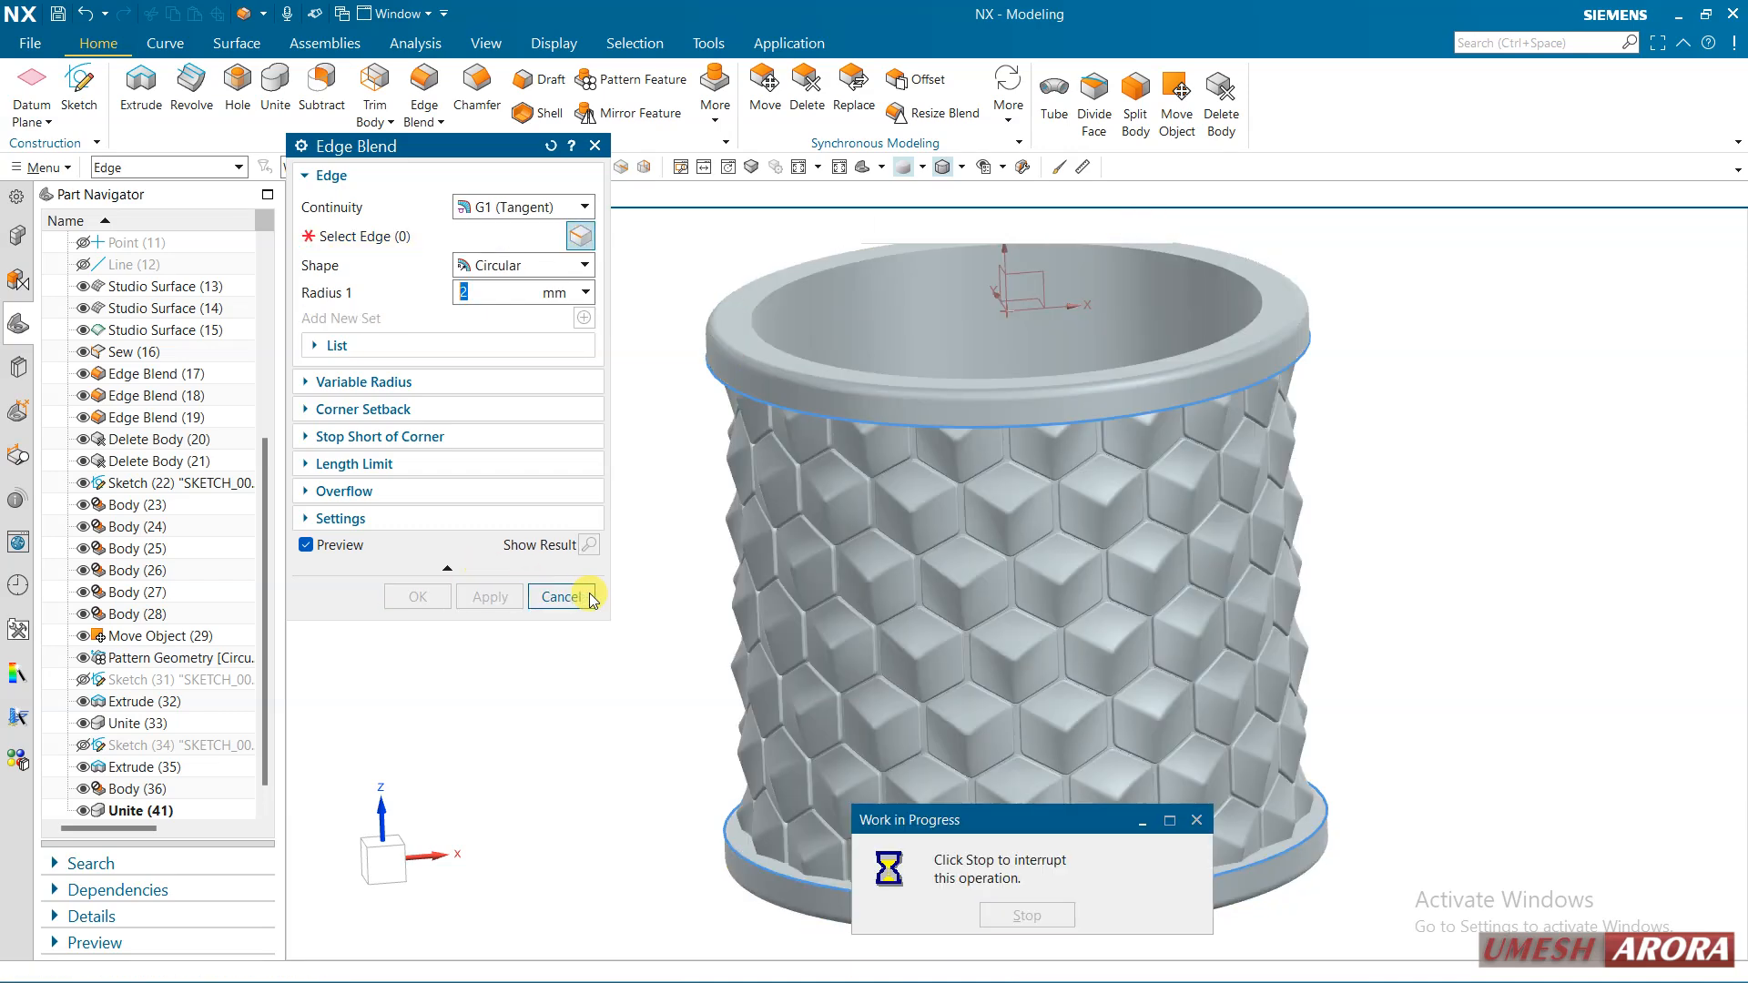
Blend the inner edges of the ring's top and bottom openings with a 4 mm radius
{"action": "middle_click_drag", "start_coordinate": [624, 628], "coordinate": [646, 452]}
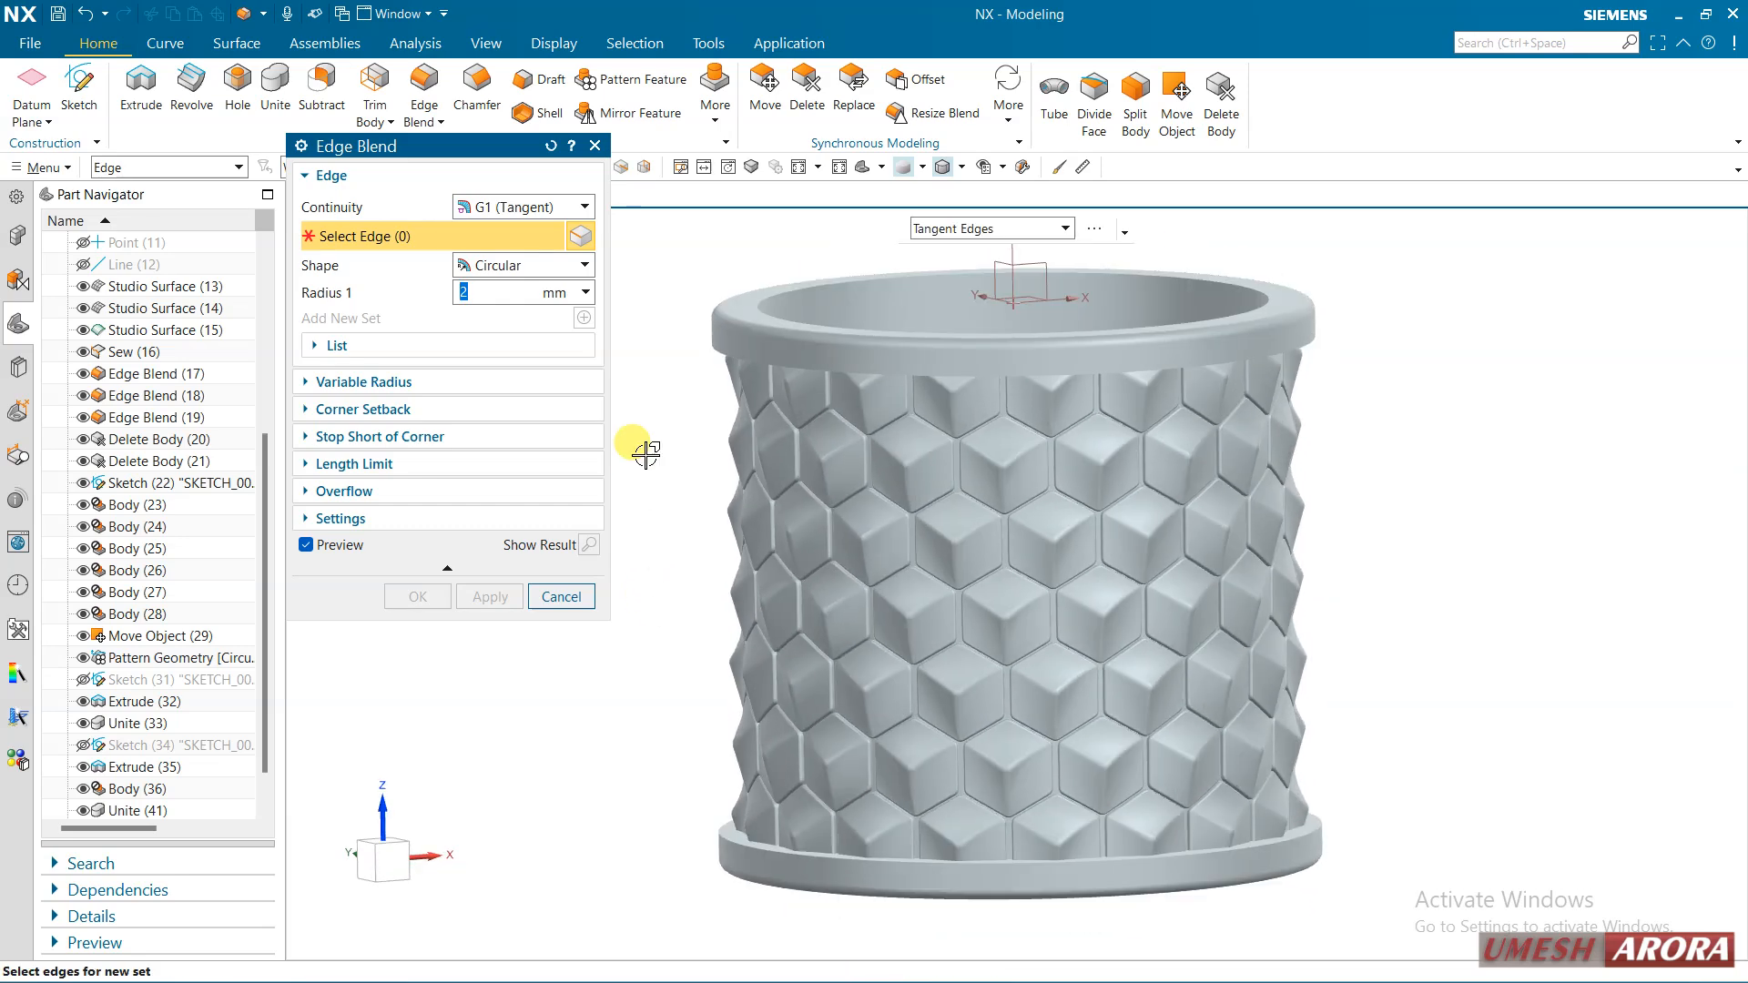
{"action": "left_click", "coordinate": [780, 287]}
{"action": "type", "text": "4"}
{"action": "key", "text": "Return"}
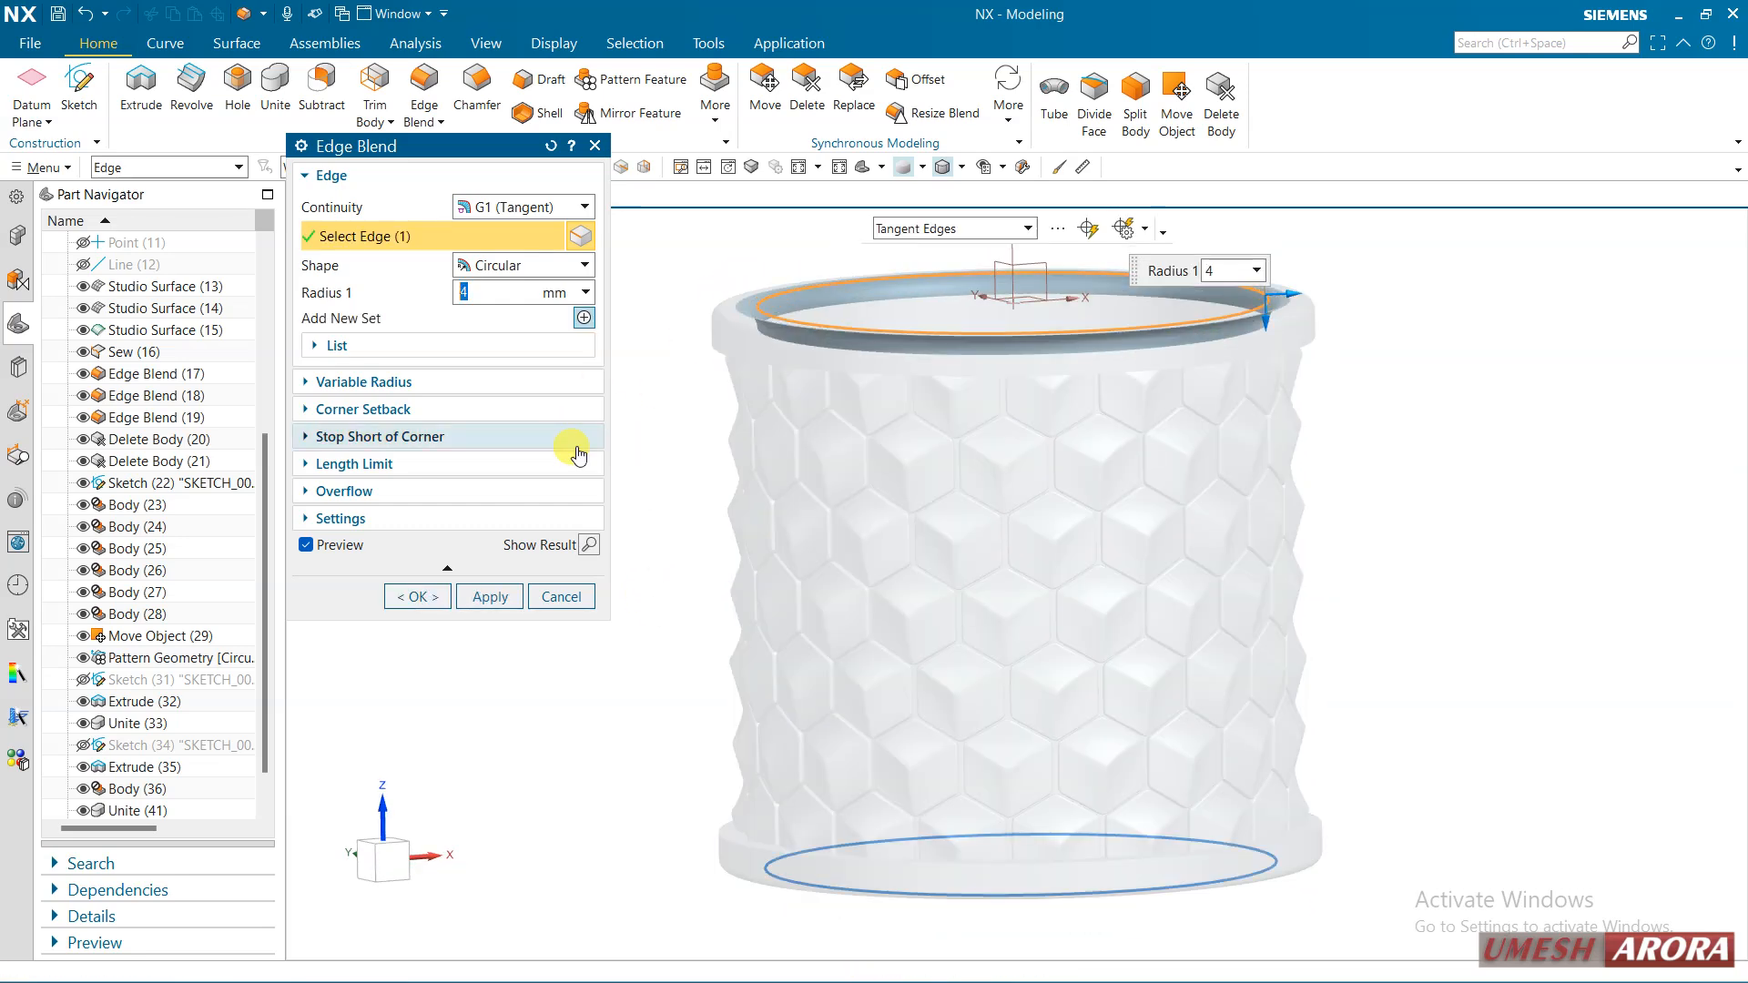
{"action": "left_click", "coordinate": [770, 874]}
{"action": "left_click", "coordinate": [412, 596]}
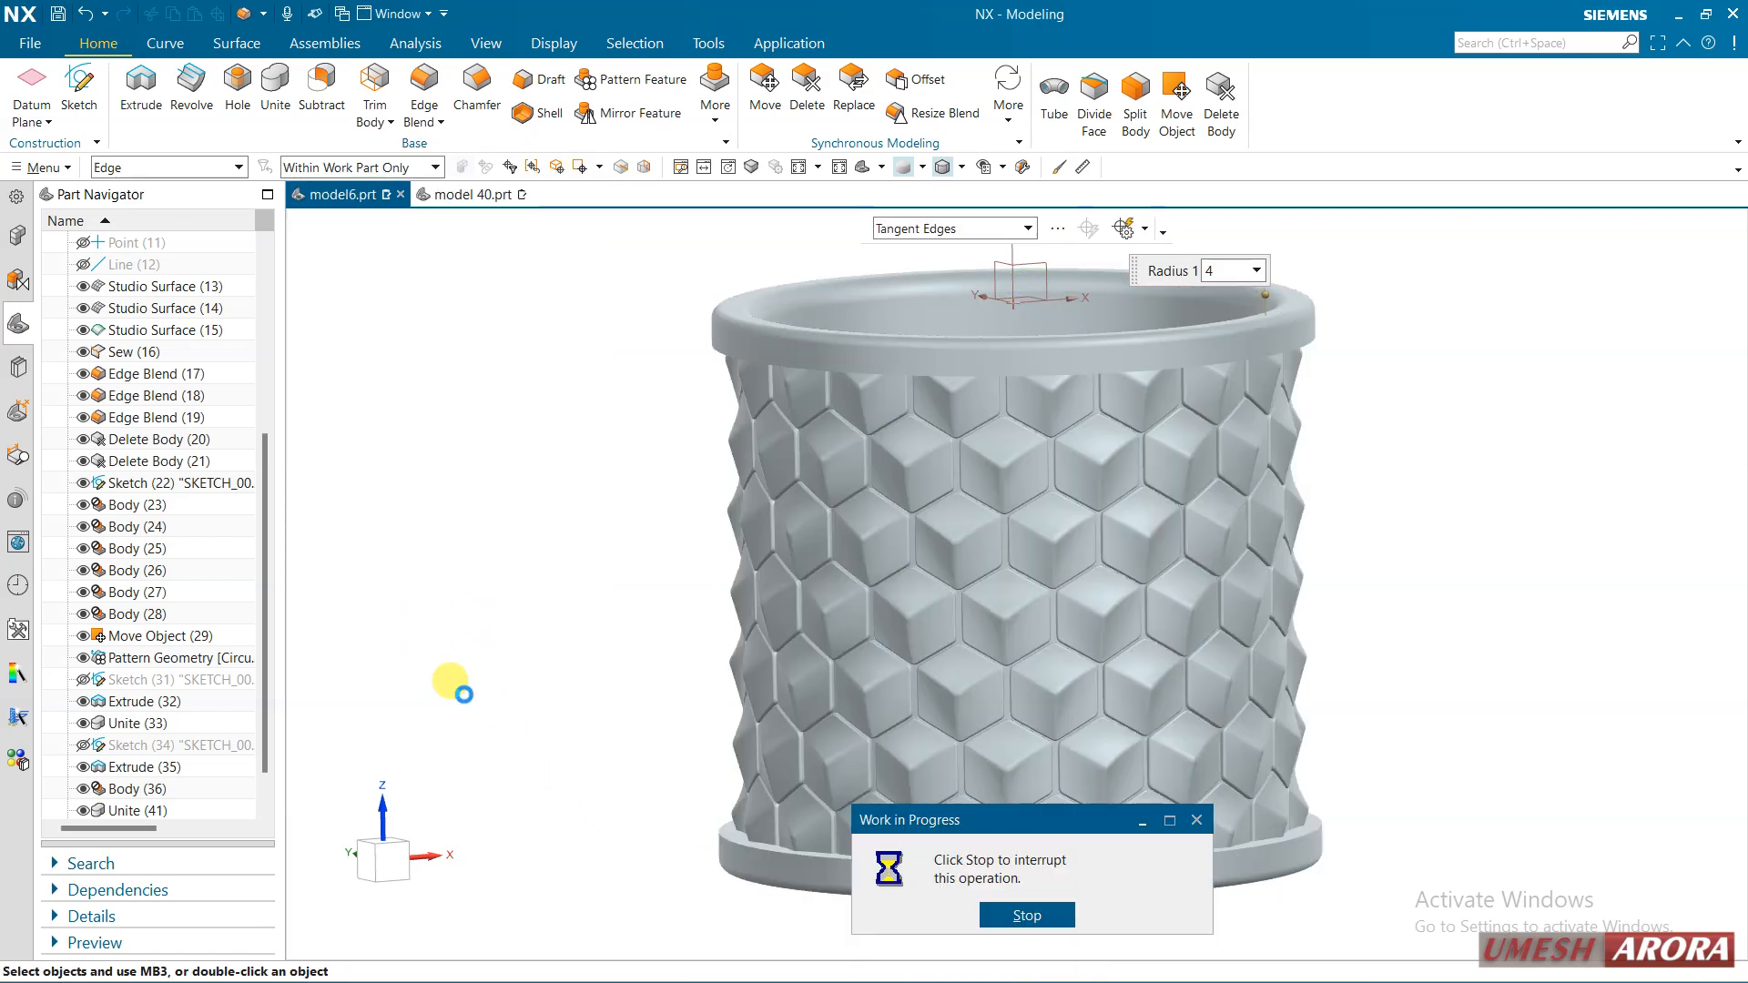
{"action": "mouse_move", "coordinate": [507, 656]}
{"action": "middle_mouse_down"}
{"action": "mouse_move", "coordinate": [573, 612]}
{"action": "mouse_move", "coordinate": [610, 614]}
{"action": "mouse_move", "coordinate": [523, 657]}
{"action": "middle_mouse_up"}
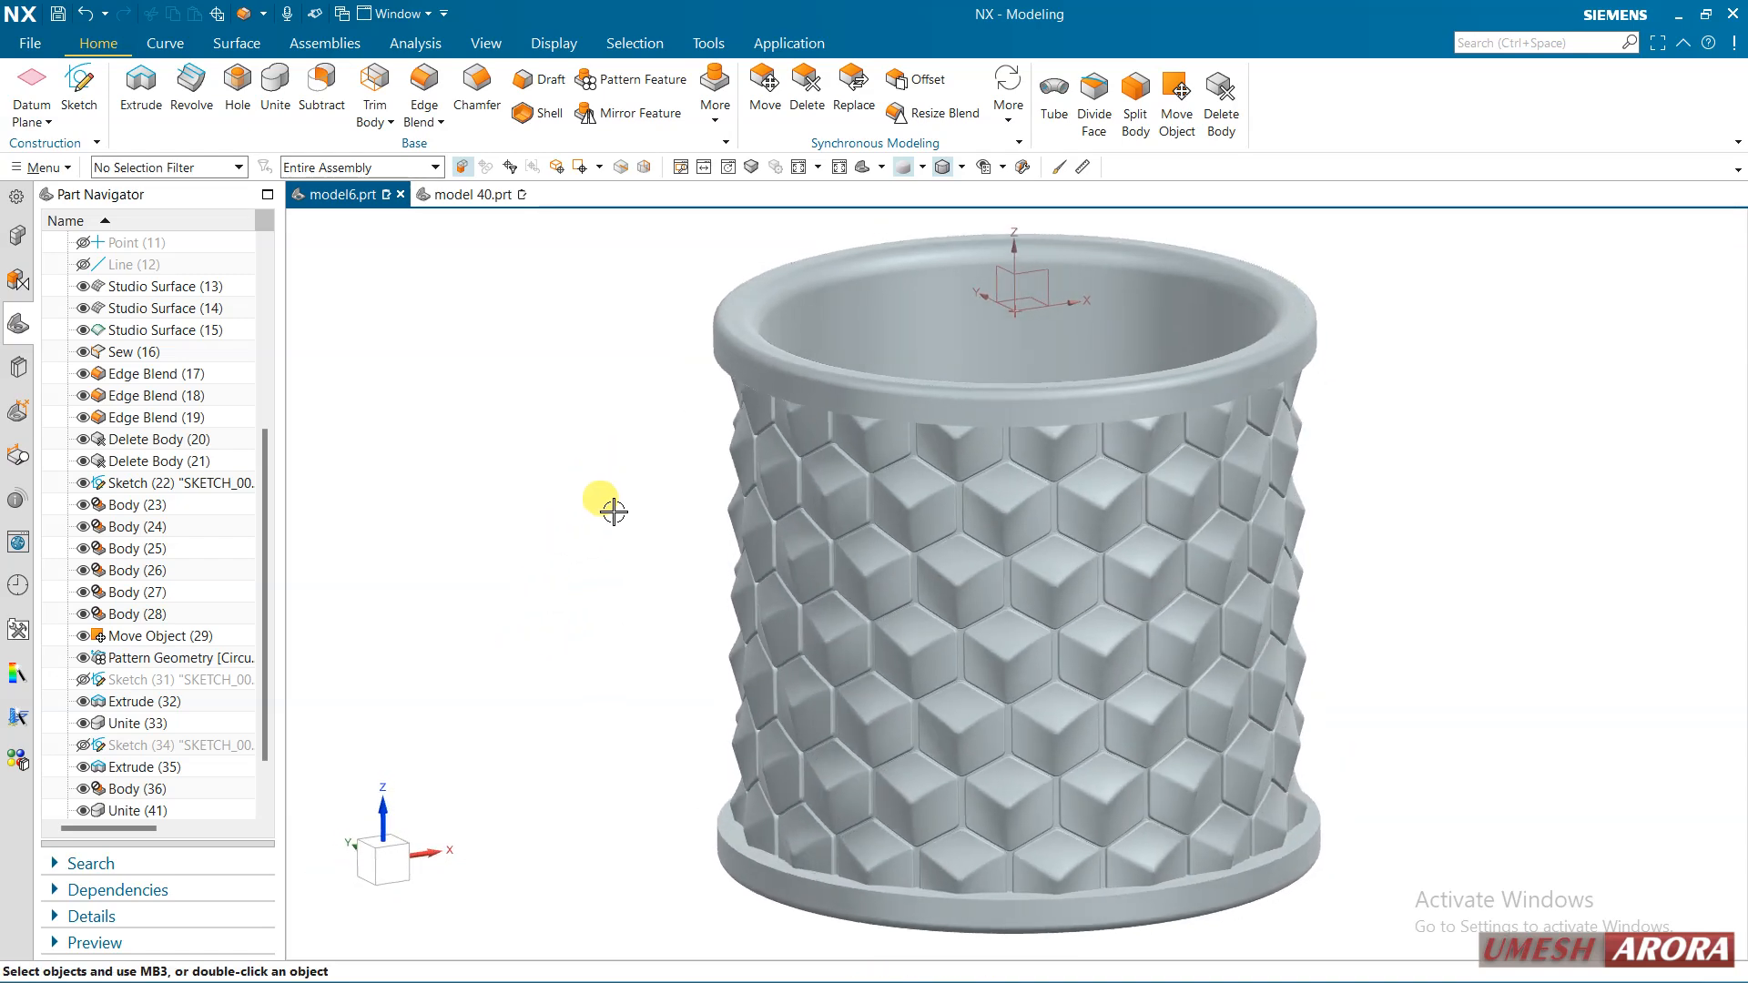
{"action": "middle_click_drag", "start_coordinate": [411, 414], "coordinate": [412, 414]}
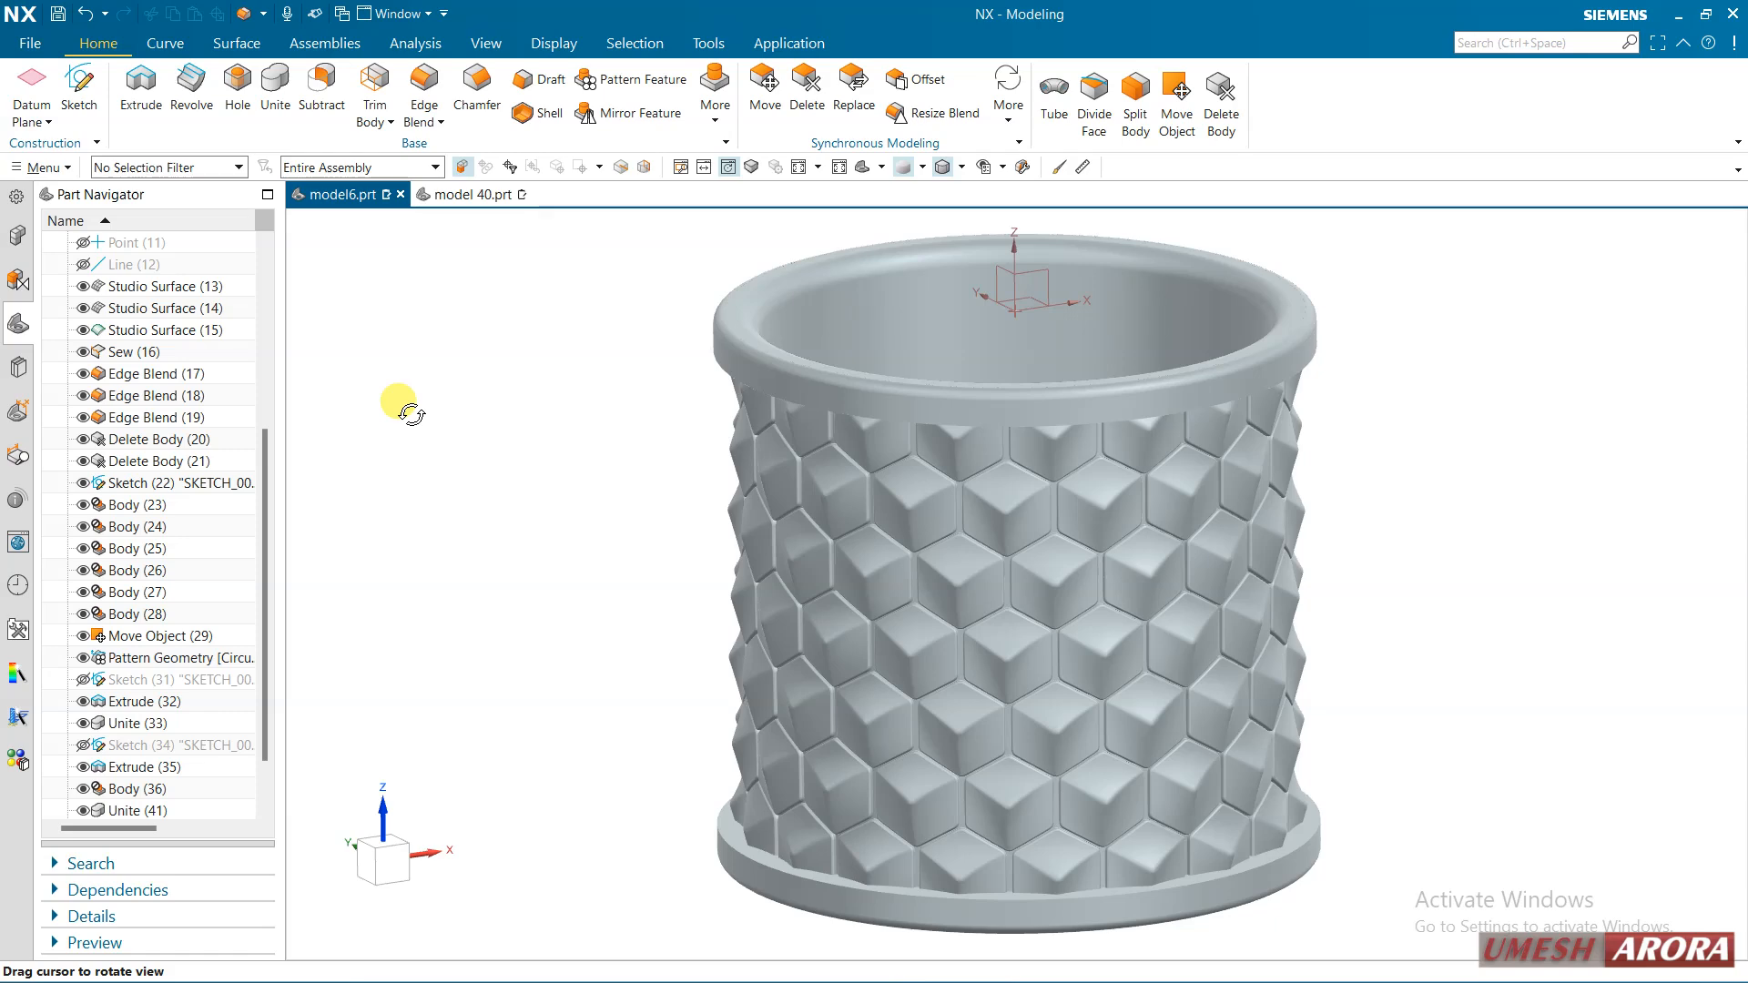
{"action": "key", "text": "Escape"}
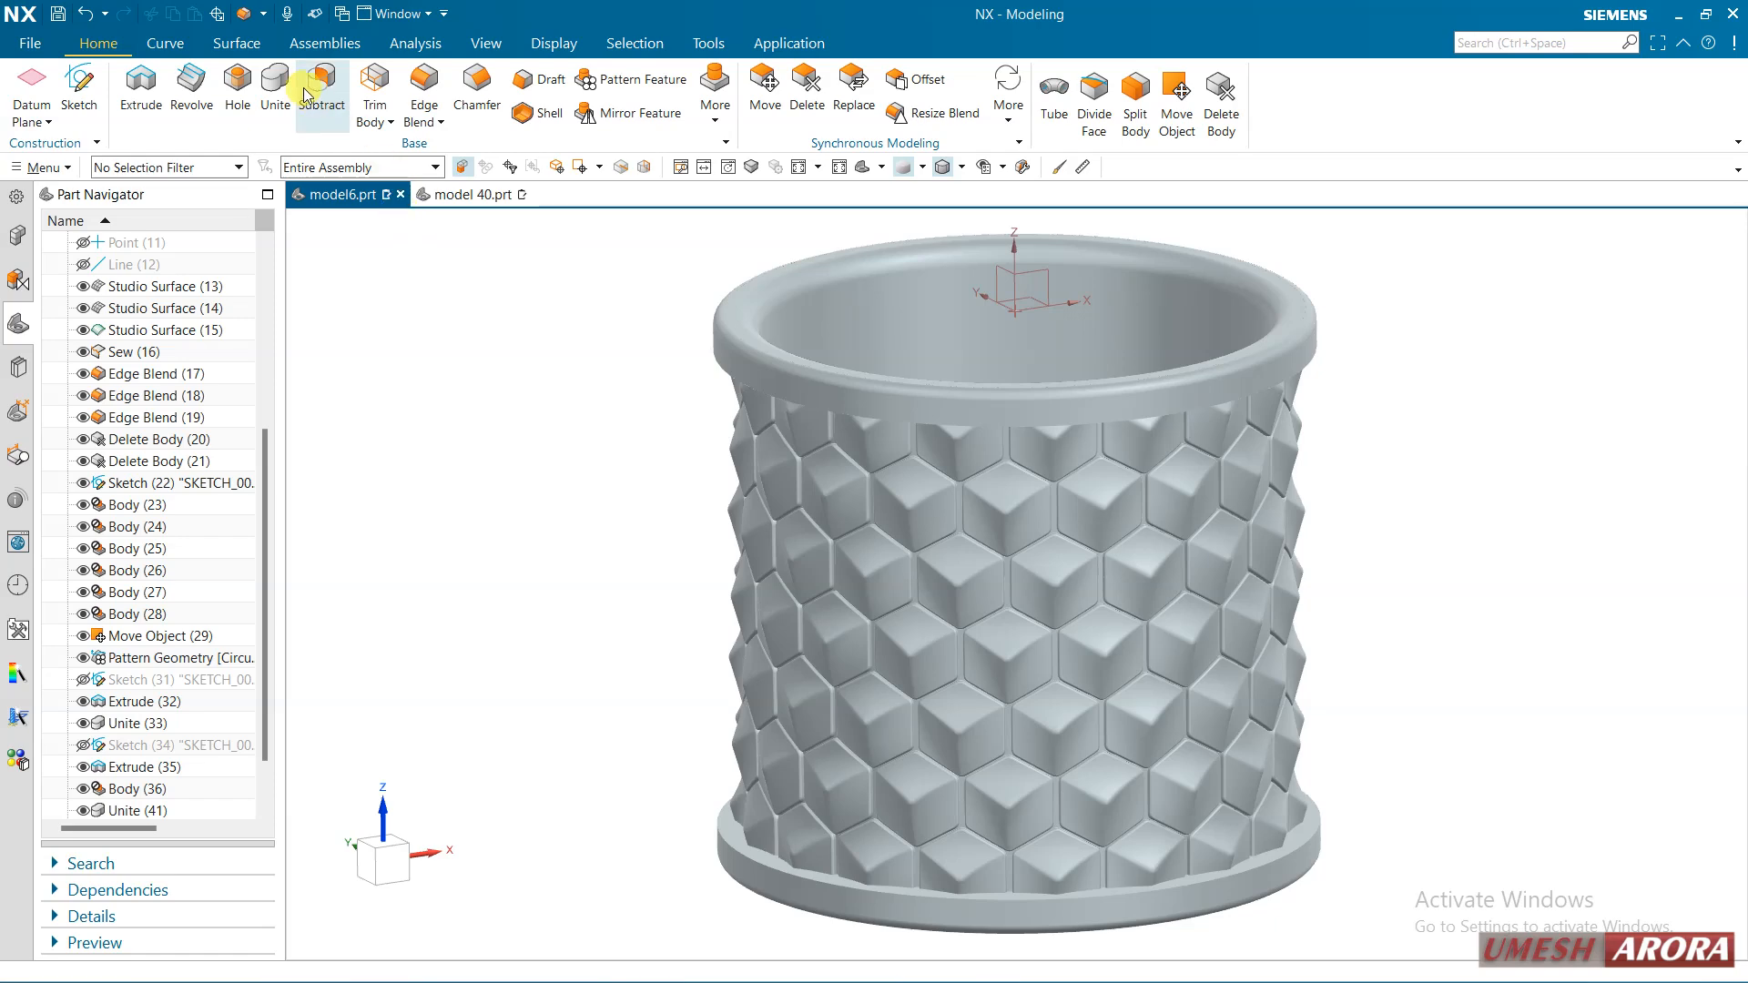
{"action": "left_click", "coordinate": [539, 44]}
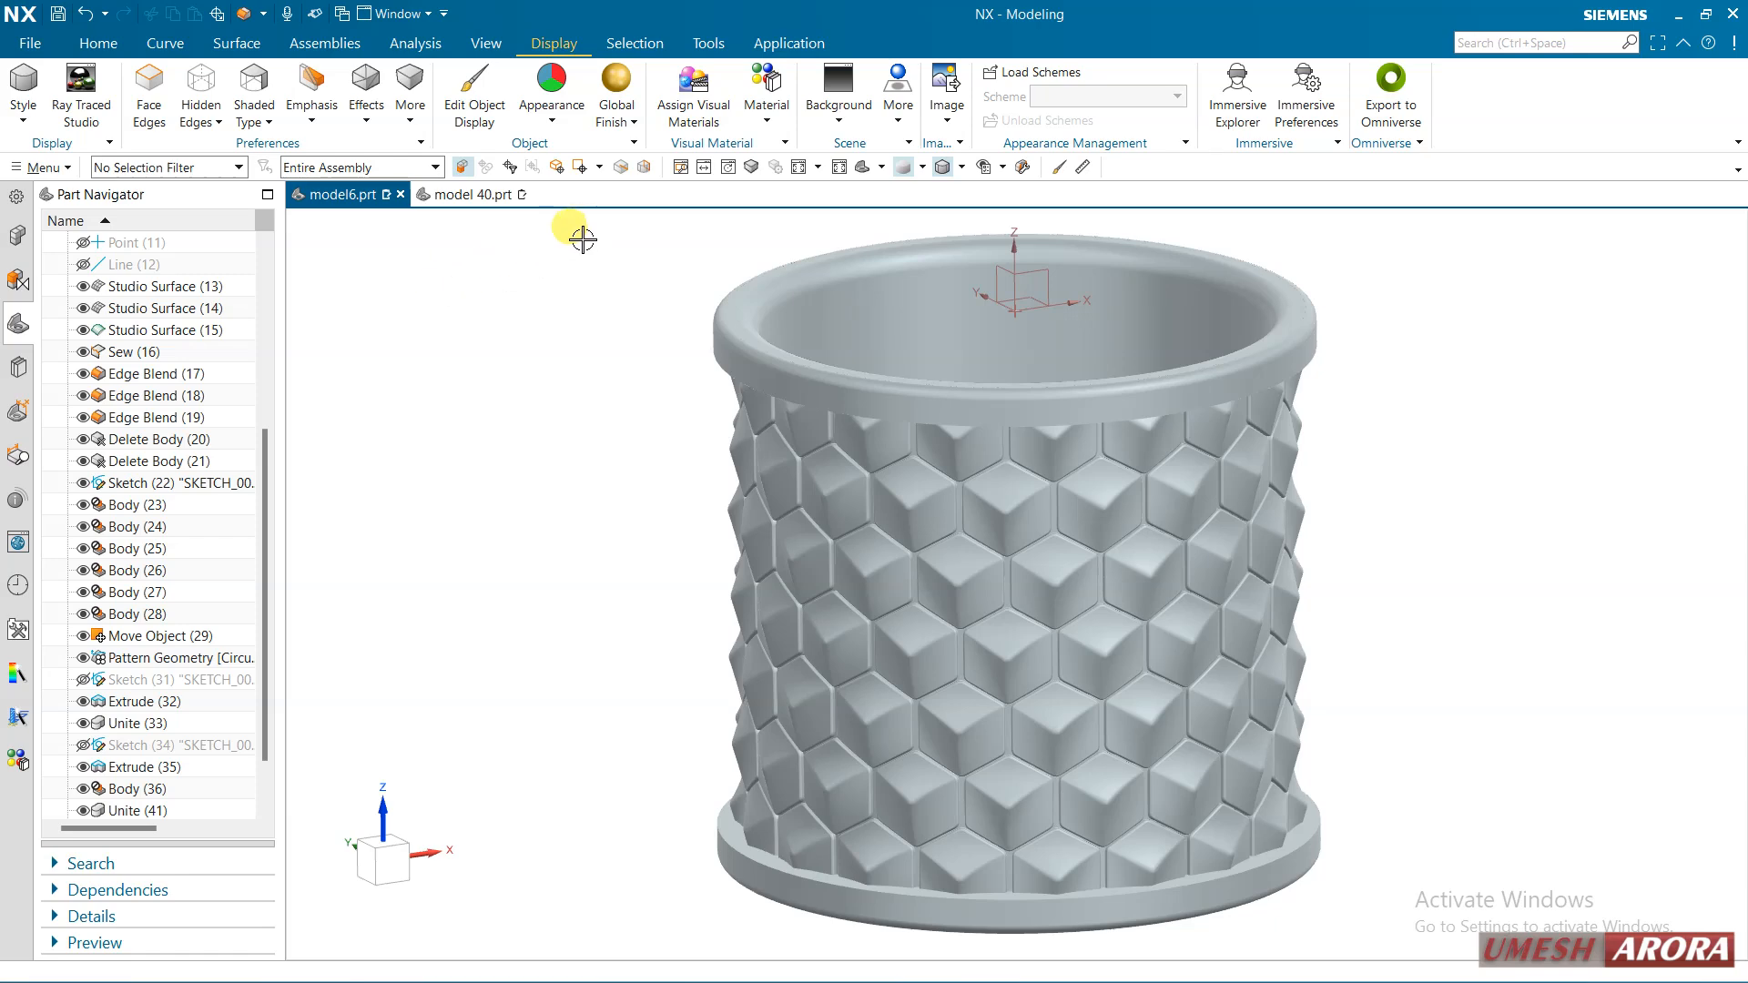
{"action": "left_click", "coordinate": [495, 45]}
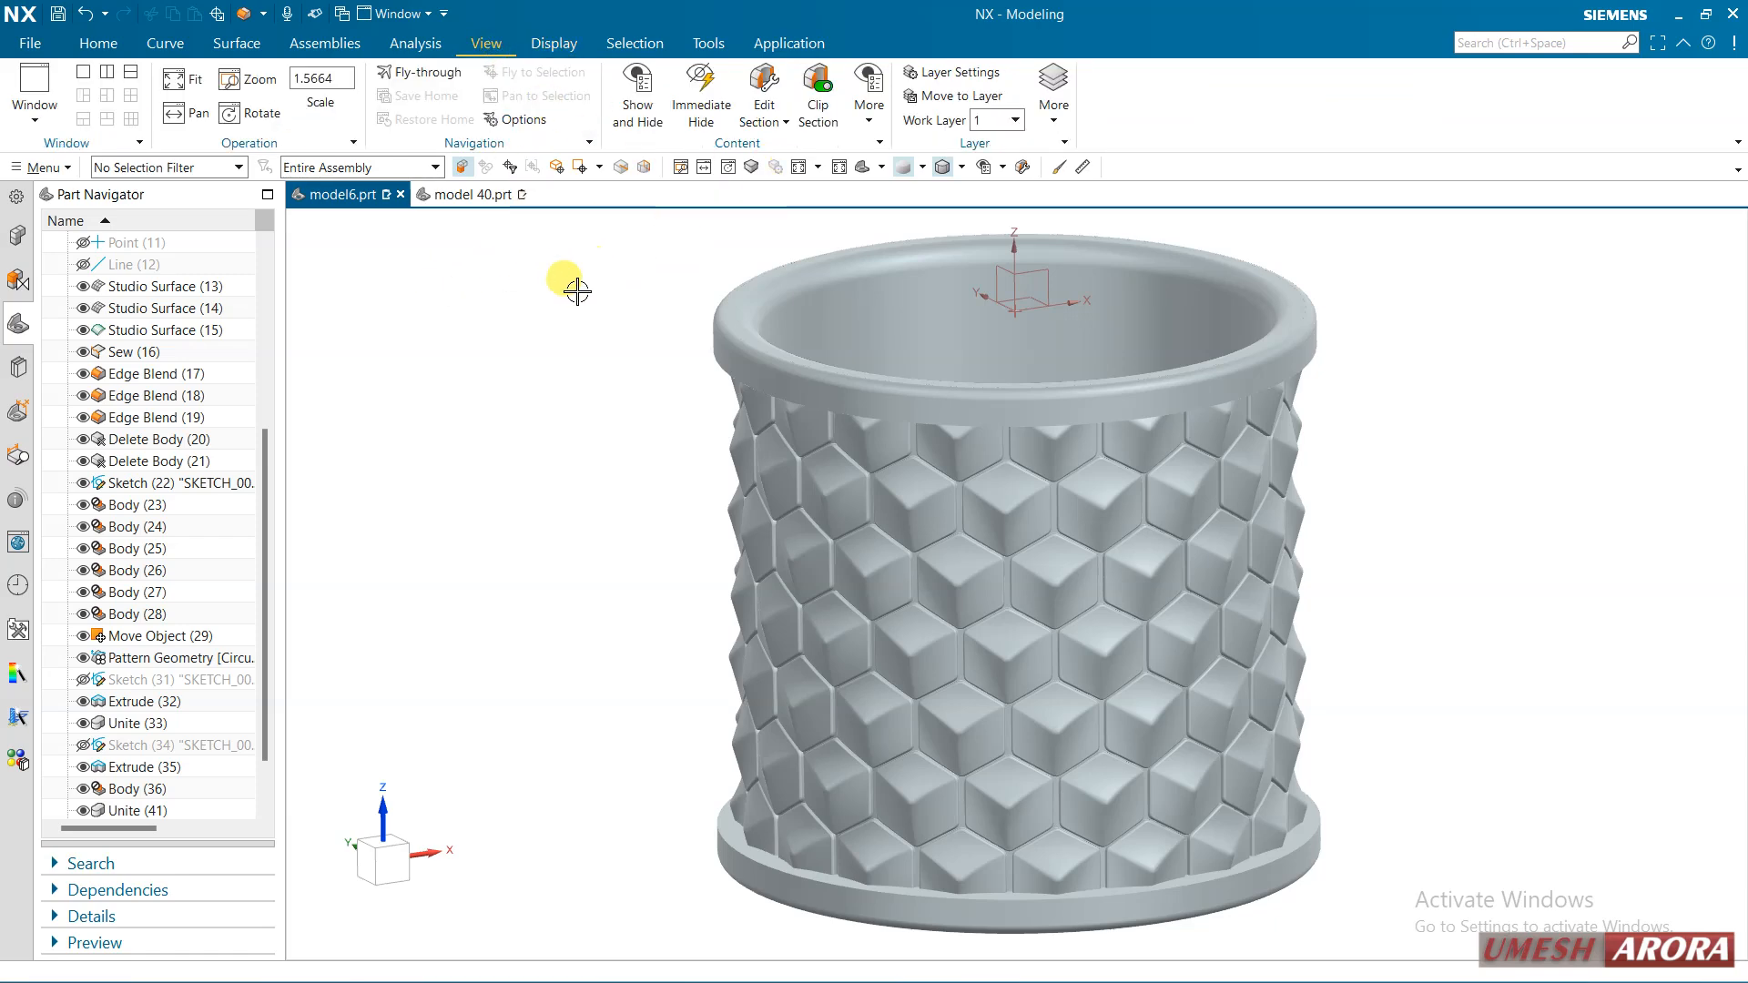
{"action": "left_click", "coordinate": [551, 44]}
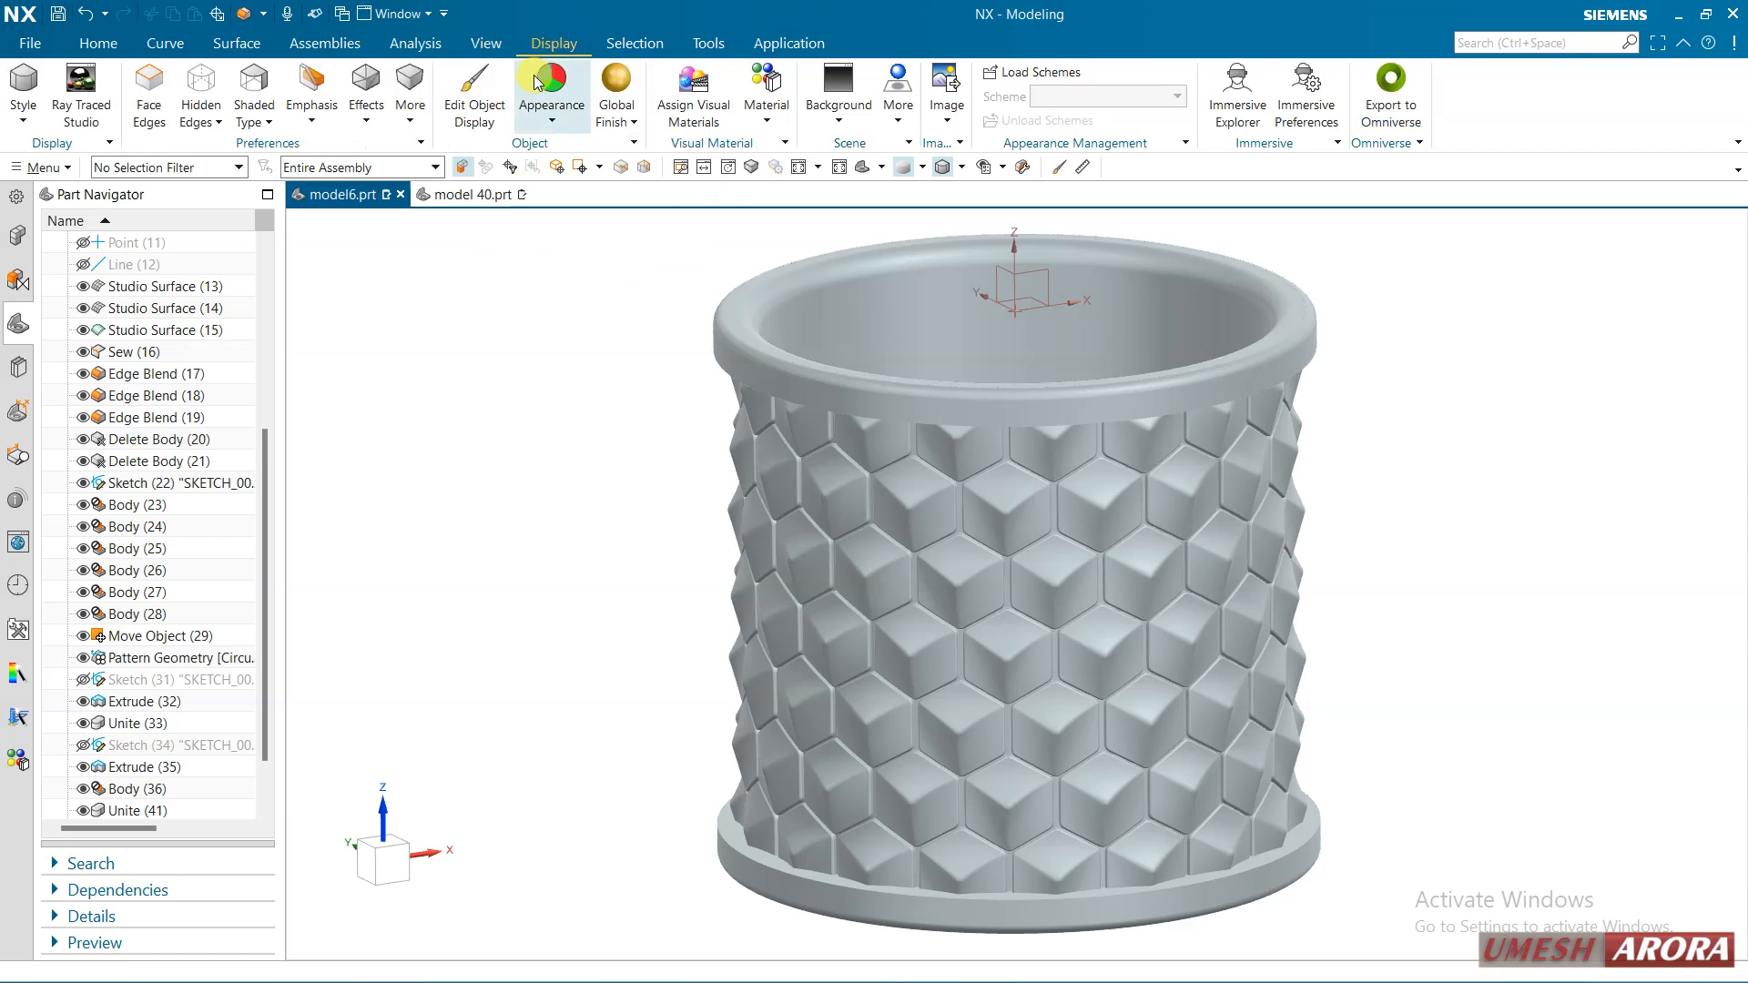
{"action": "left_click", "coordinate": [552, 117]}
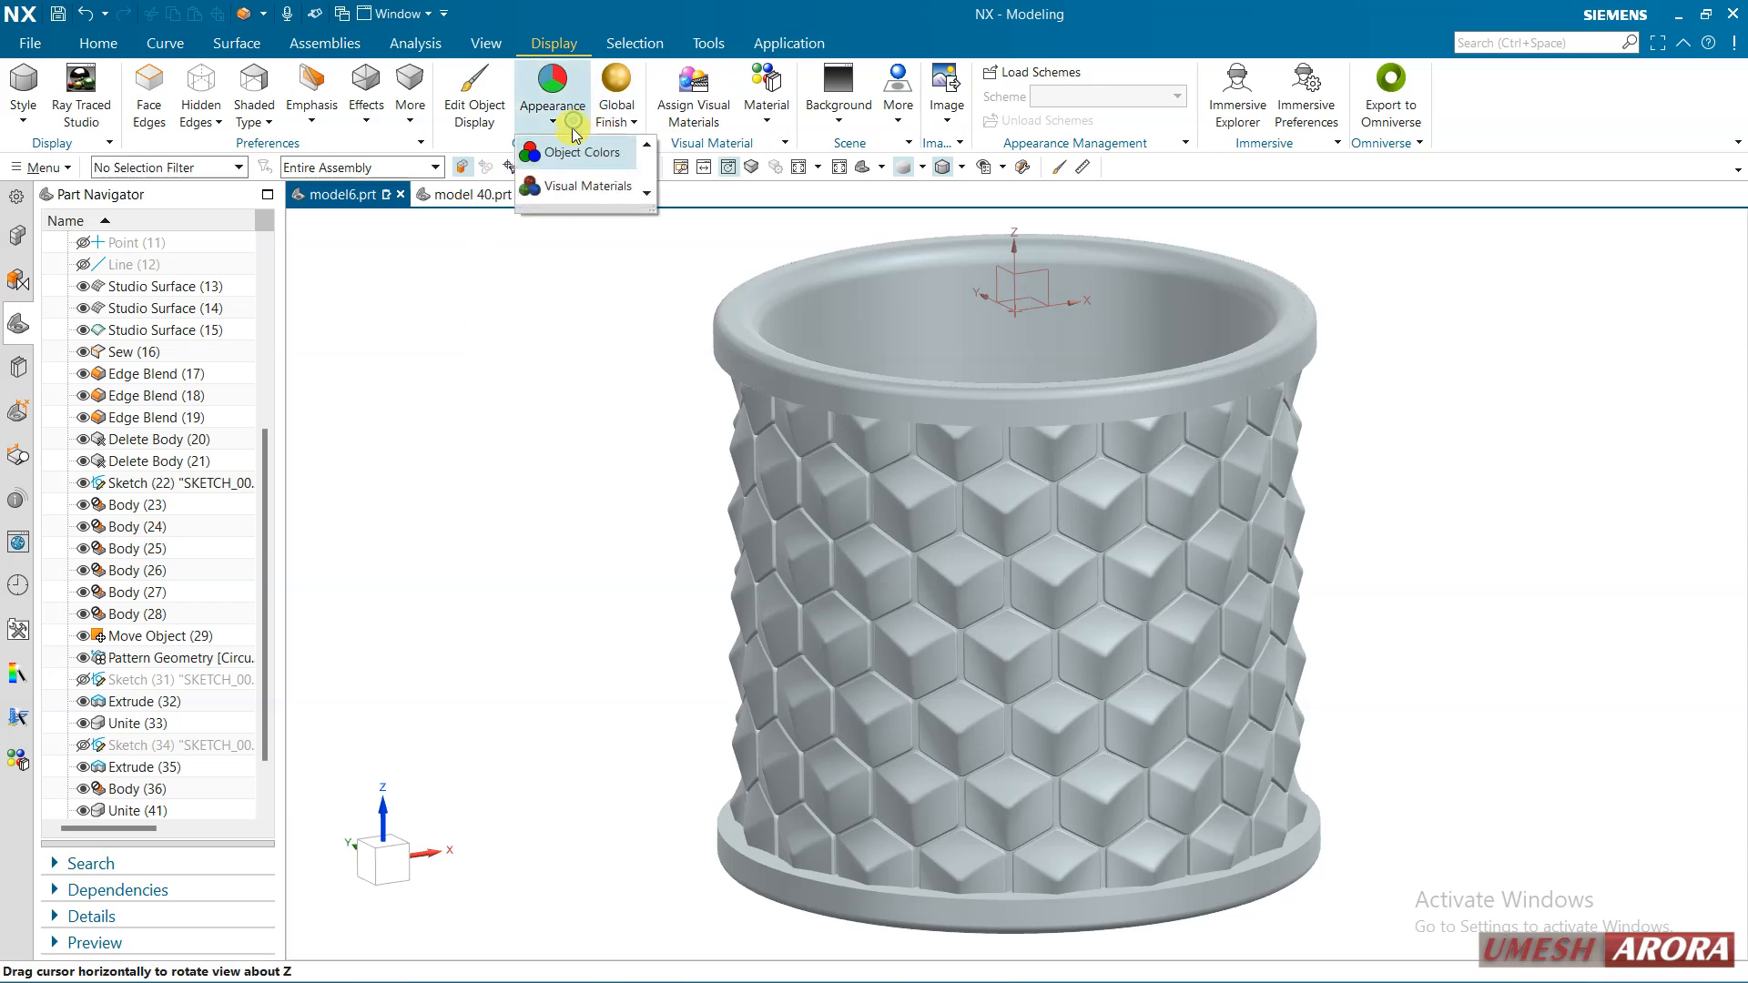
{"action": "left_click", "coordinate": [766, 105]}
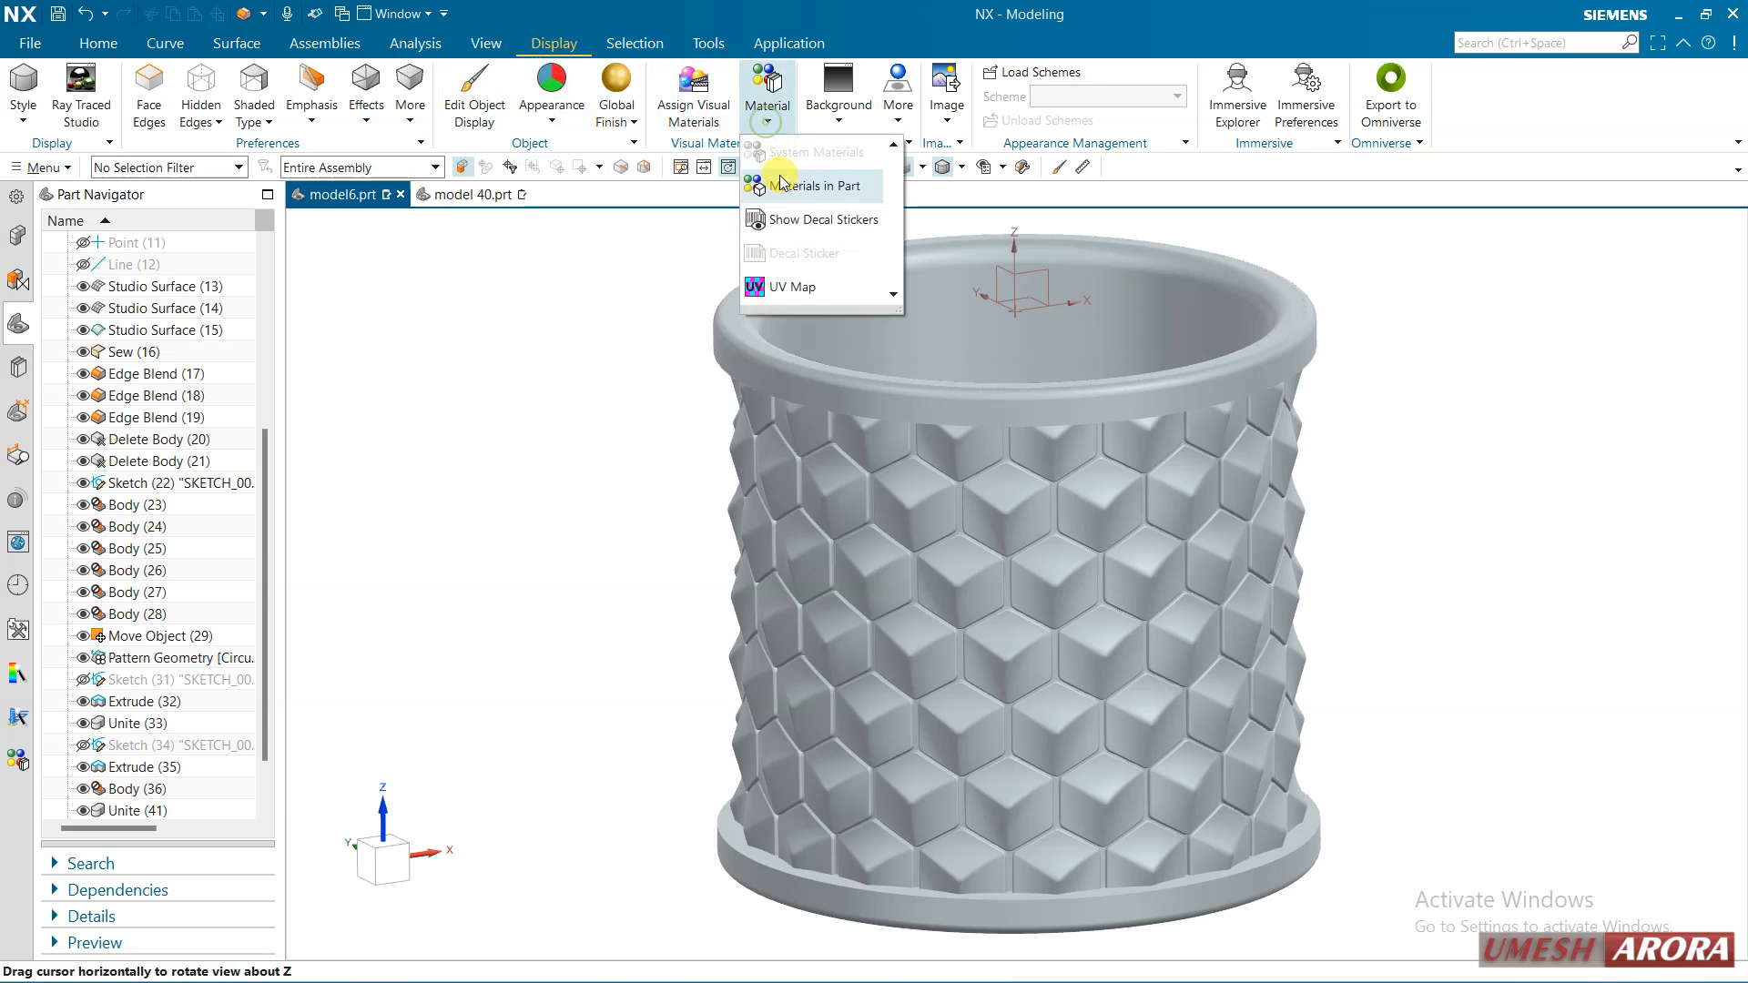
{"action": "left_click", "coordinate": [782, 184]}
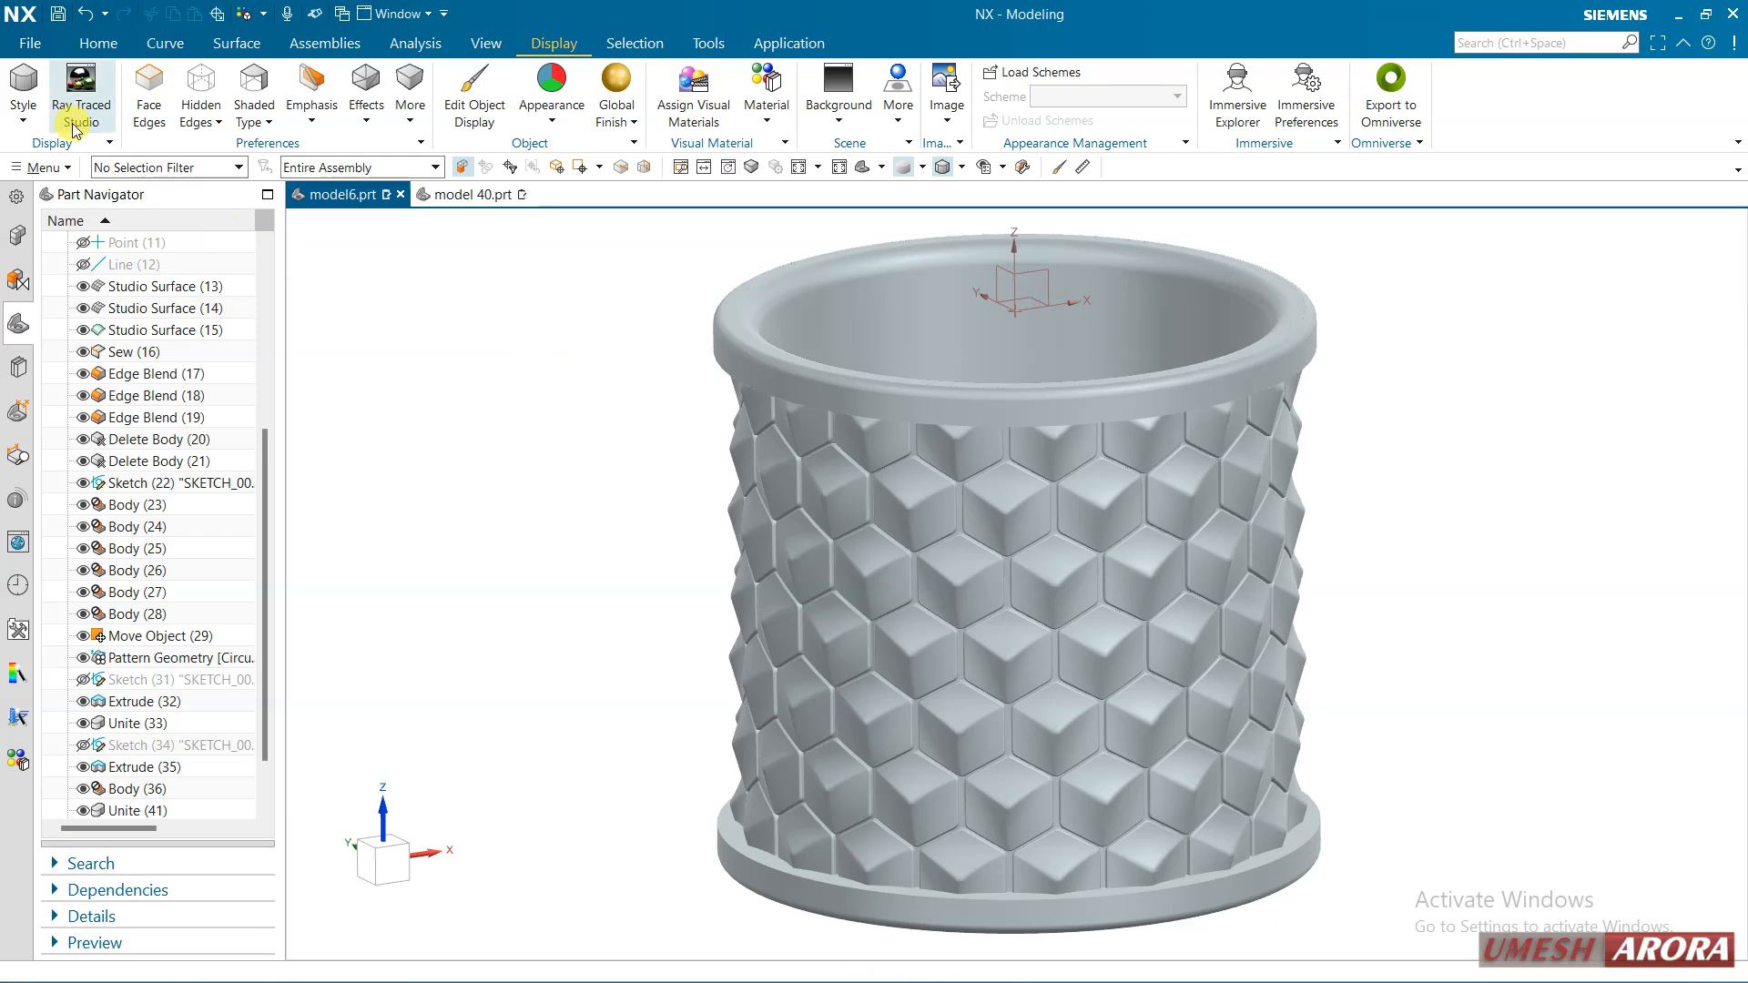
Assign the Varnished Pine studio material from the system Woods library to the whole ring body
{"action": "left_click", "coordinate": [15, 758]}
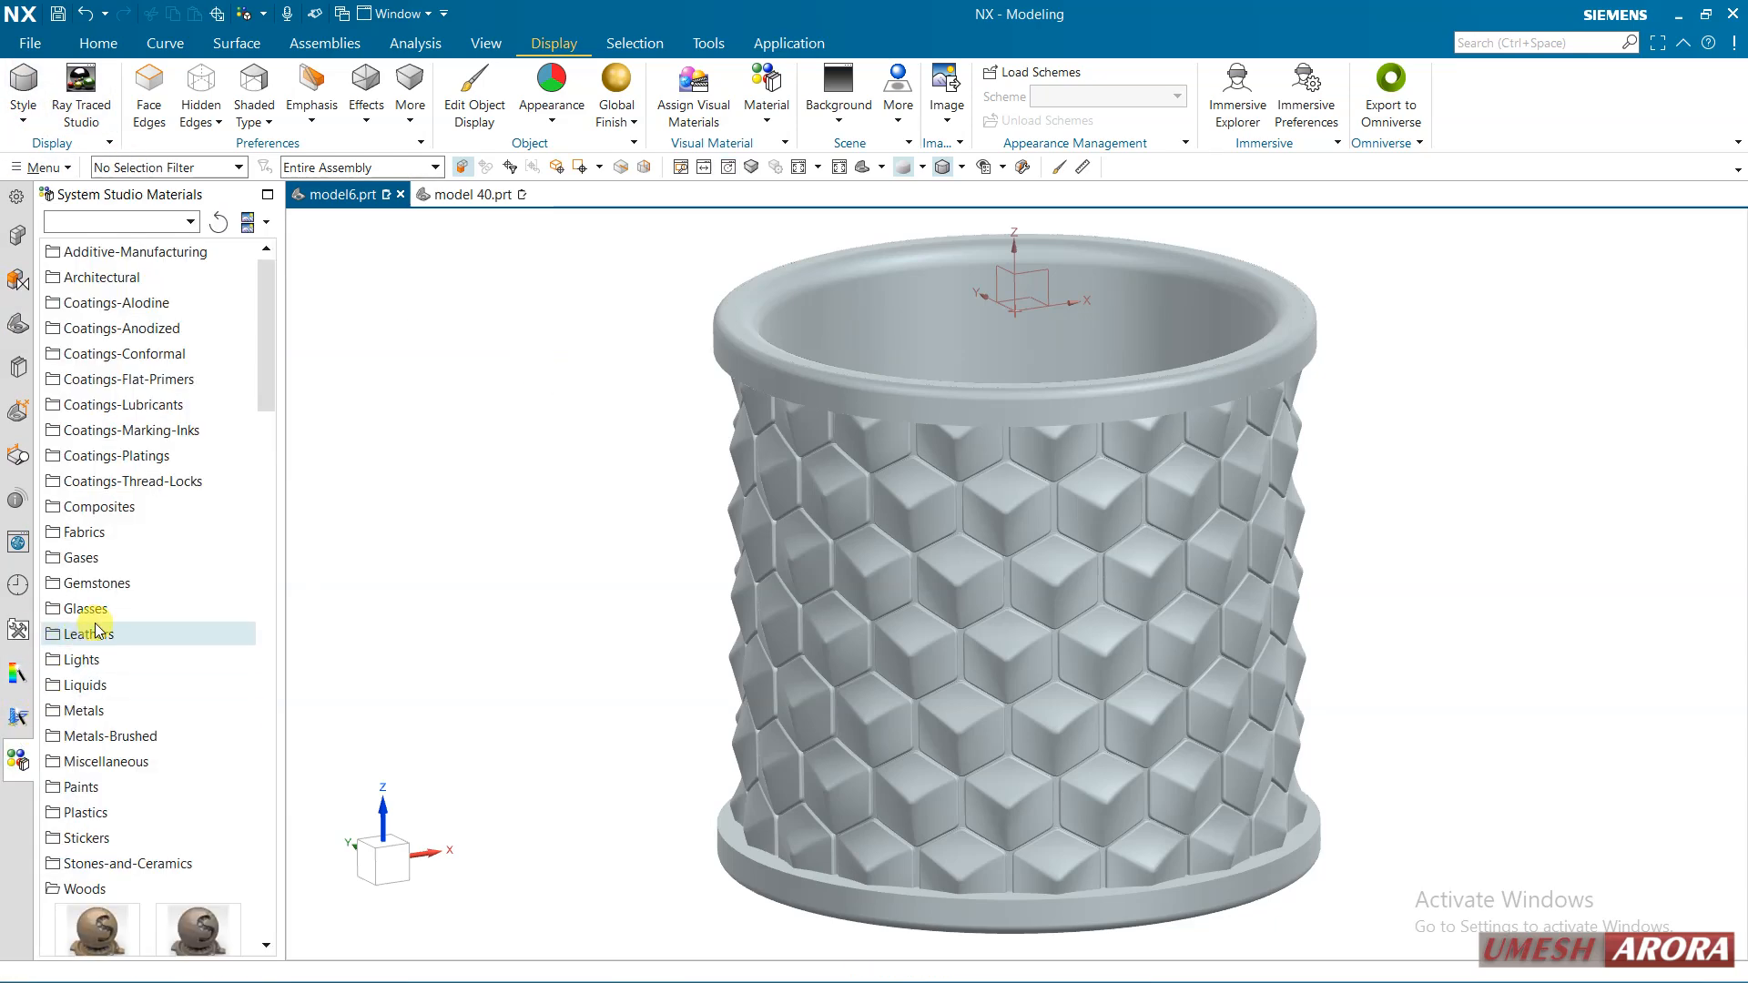
{"action": "left_click_drag", "start_coordinate": [264, 375], "coordinate": [266, 963]}
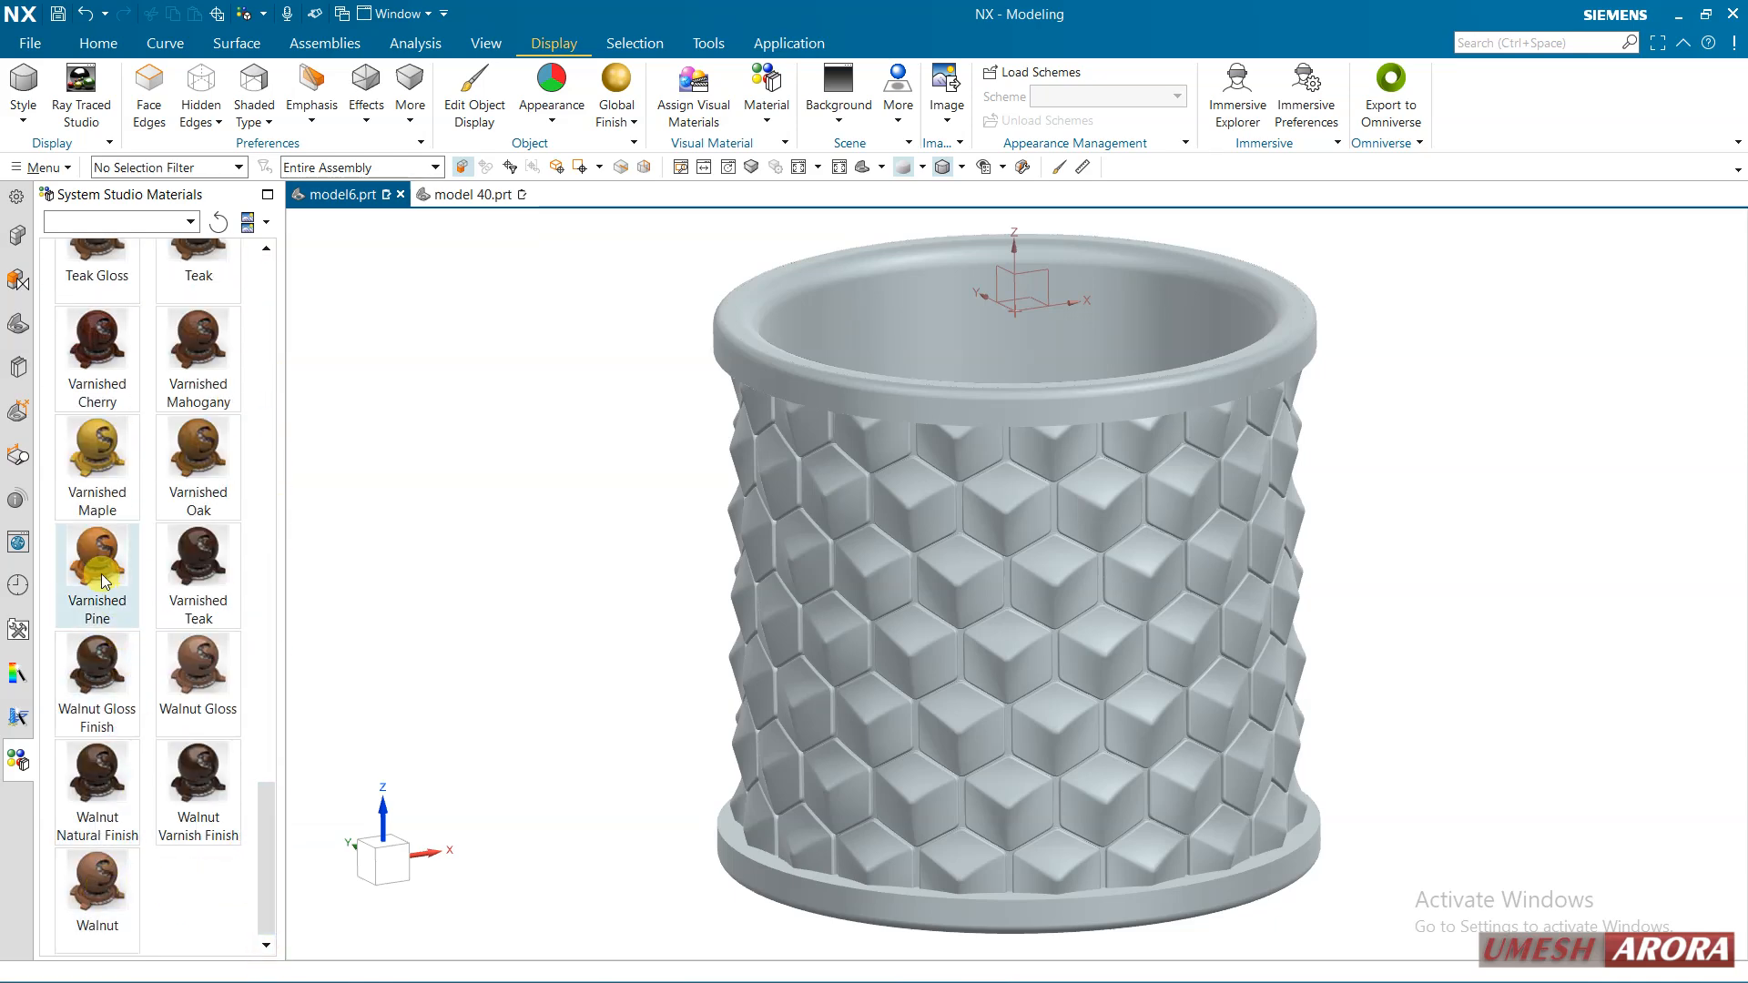
{"action": "left_click_drag", "start_coordinate": [101, 574], "coordinate": [773, 386]}
{"action": "left_click", "coordinate": [862, 547]}
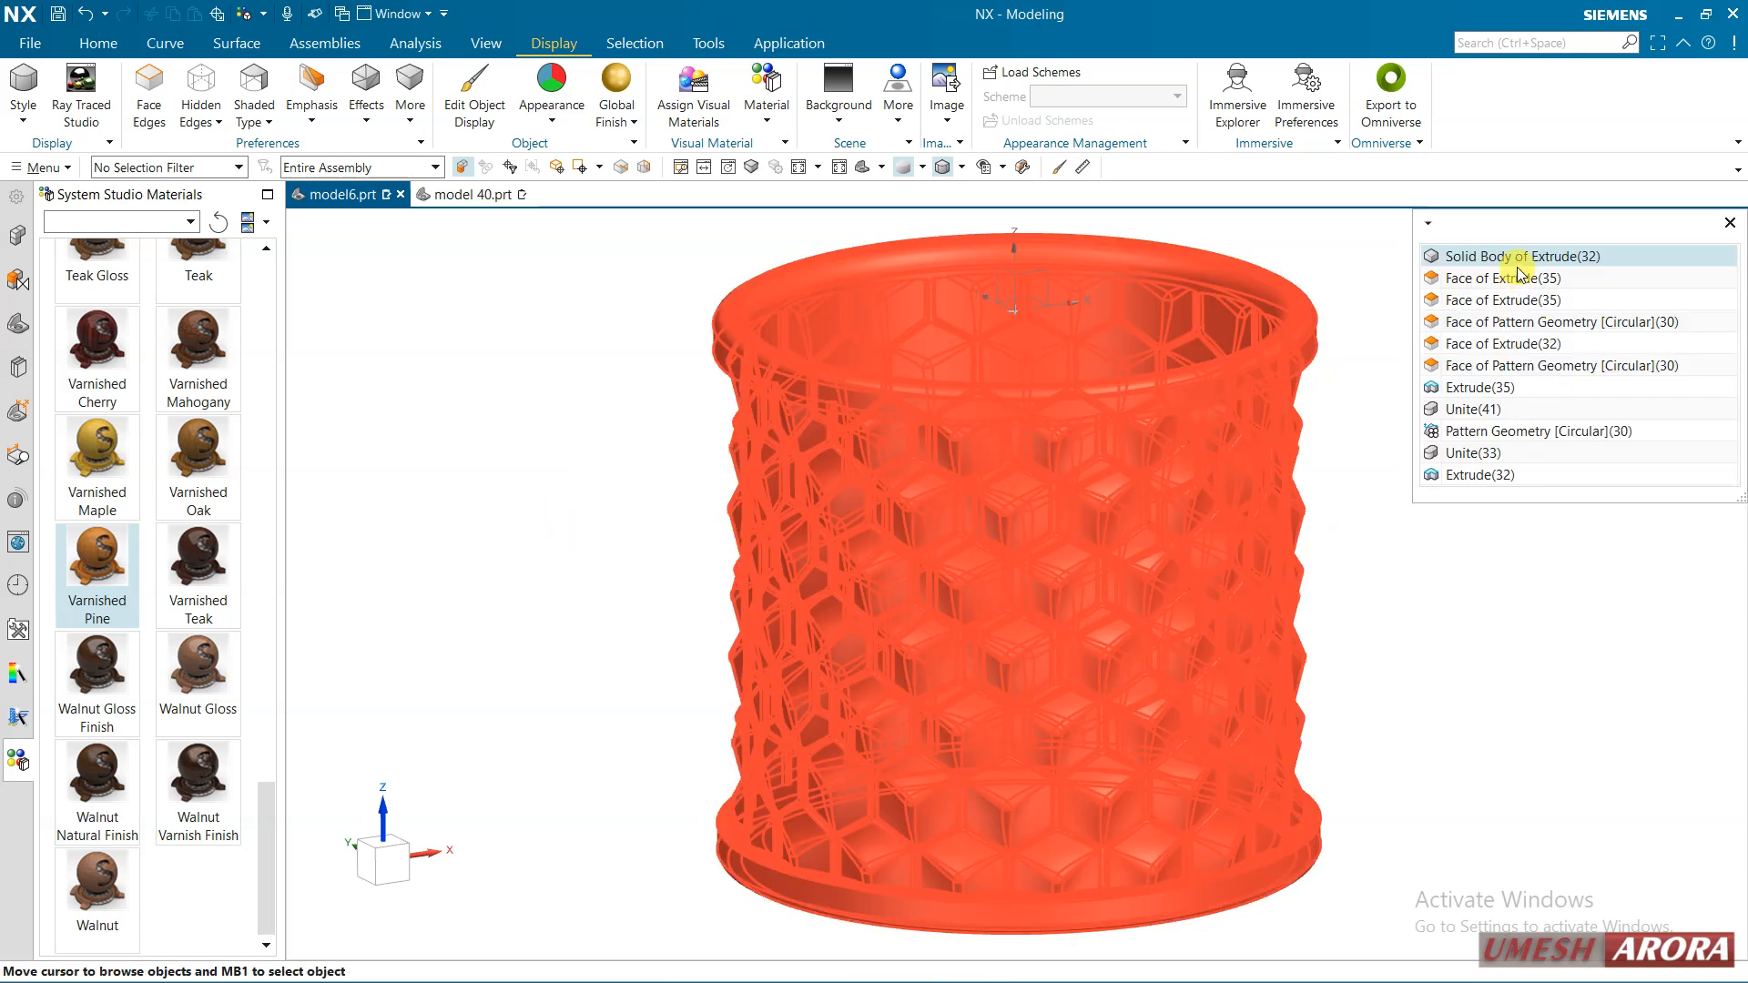
{"action": "left_click", "coordinate": [1511, 398]}
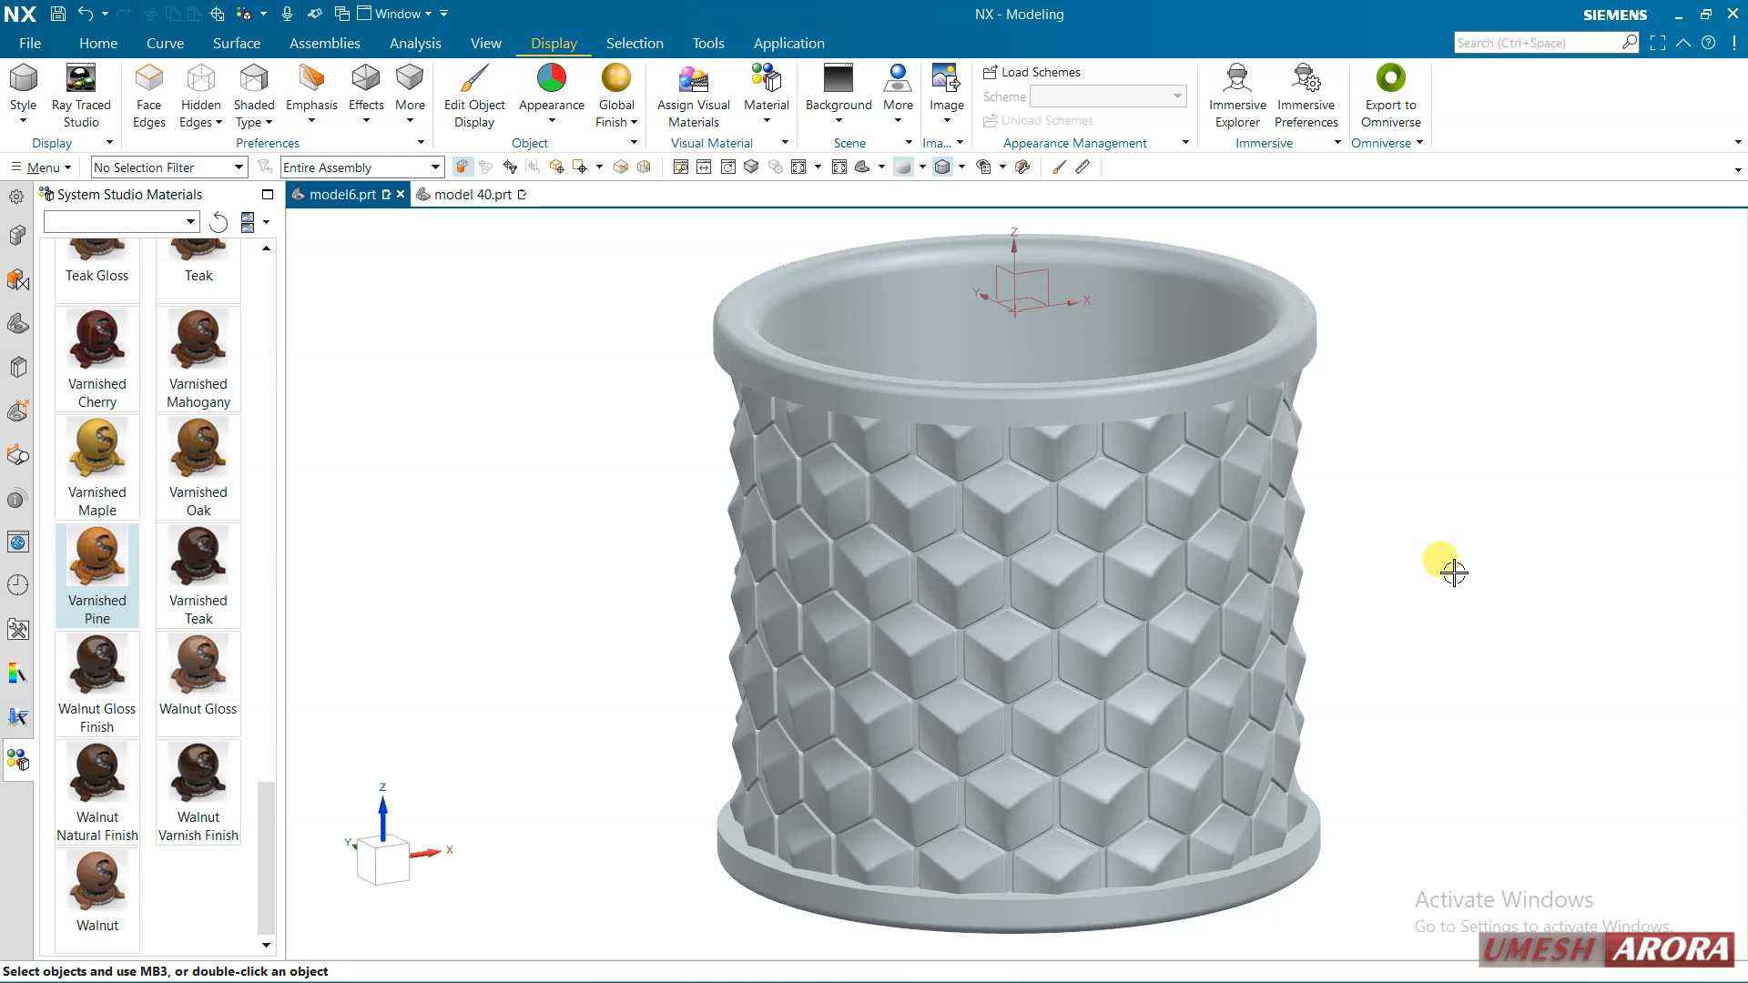
Set the display style to Studio and view the ring with its wood material
{"action": "left_click", "coordinate": [23, 117]}
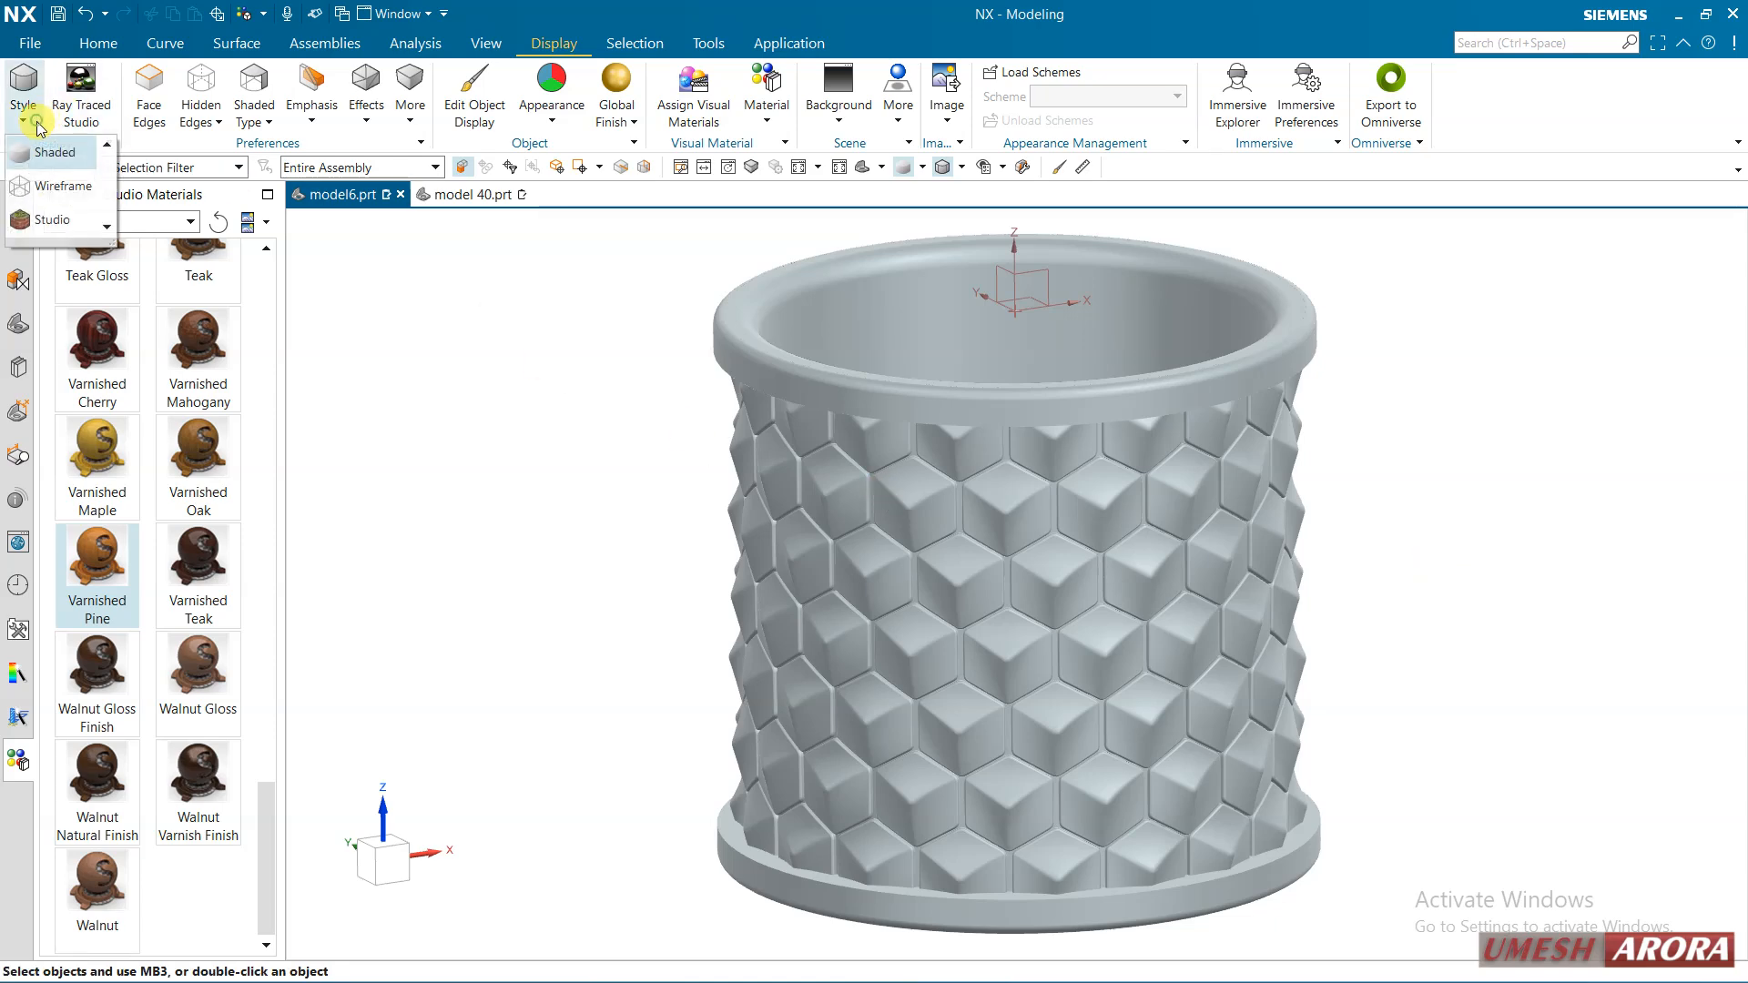
{"action": "left_click", "coordinate": [47, 224]}
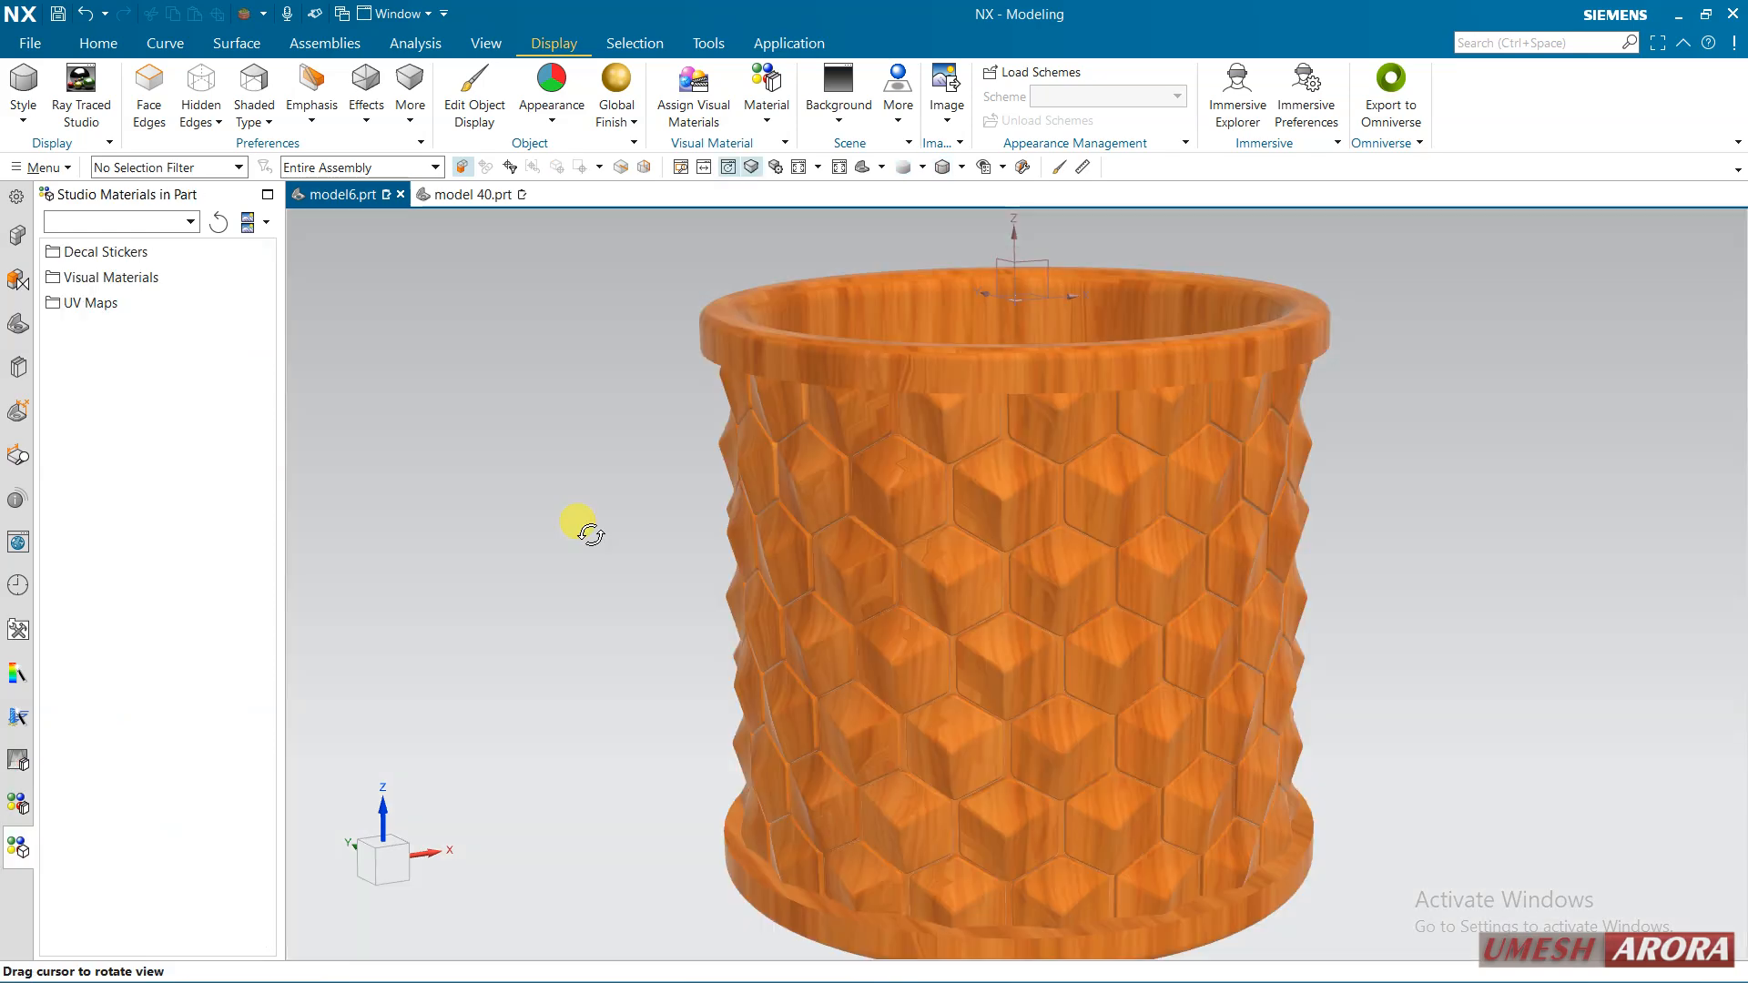
{"action": "mouse_move", "coordinate": [591, 534]}
{"action": "left_mouse_down"}
{"action": "mouse_move", "coordinate": [732, 530]}
{"action": "mouse_move", "coordinate": [612, 535]}
{"action": "left_mouse_up"}
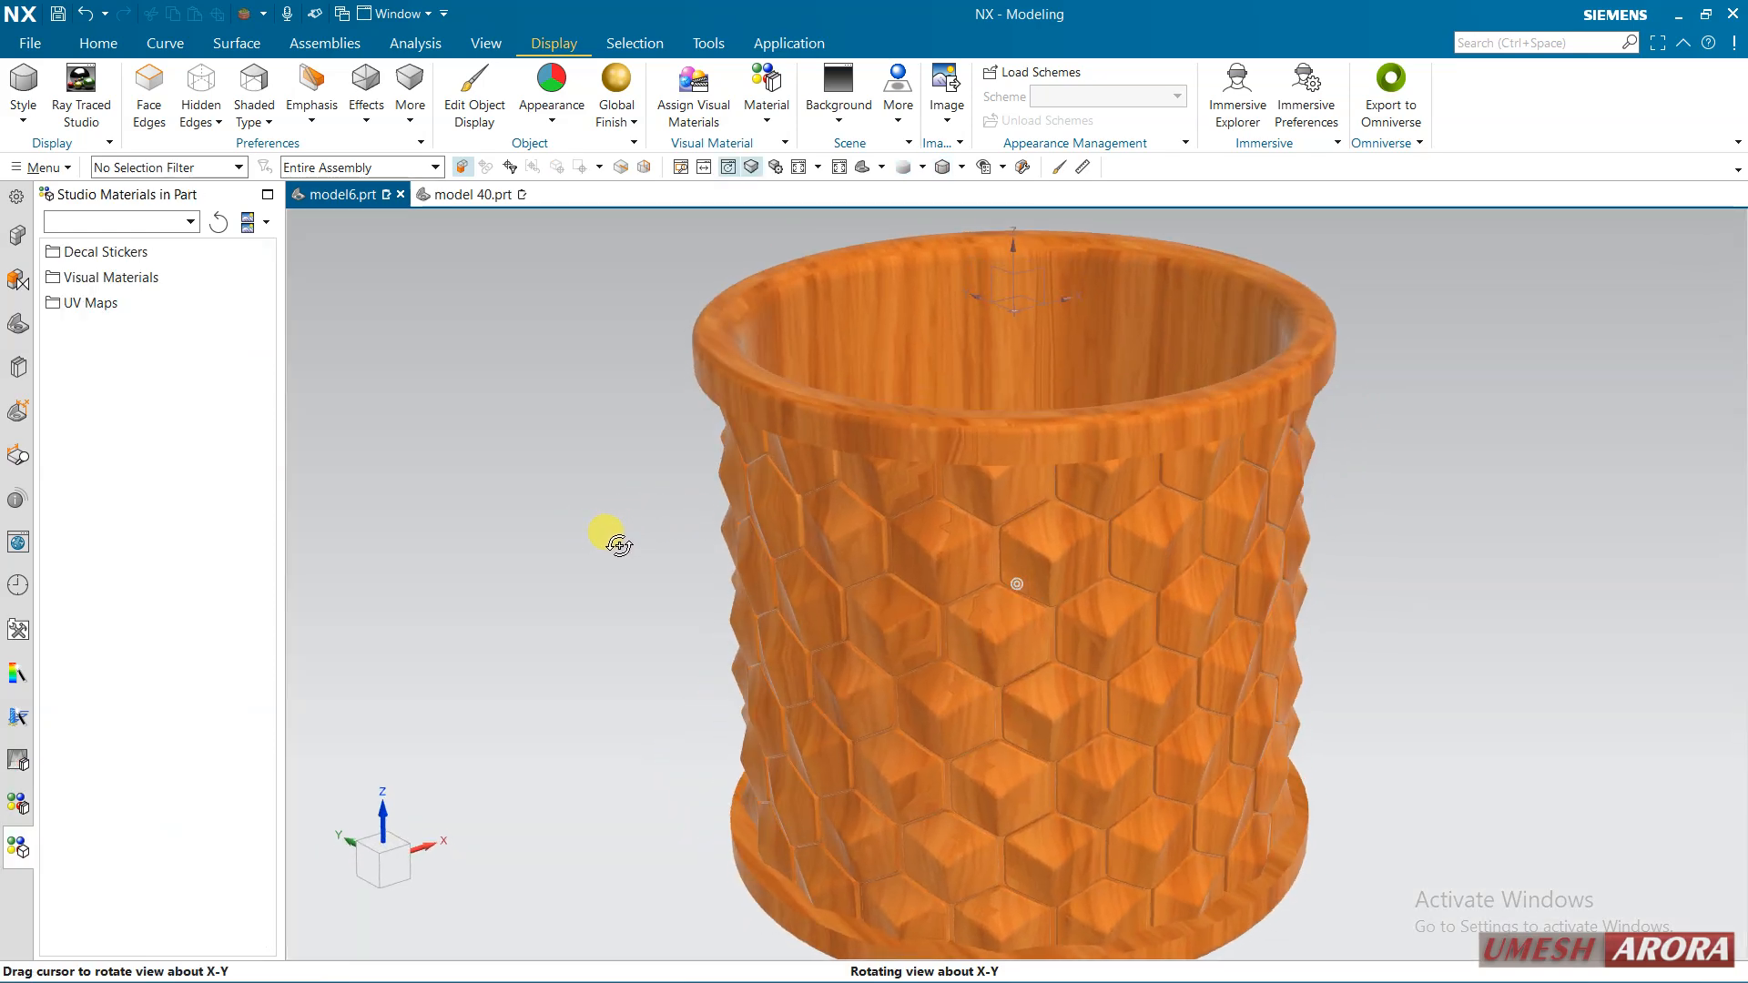
Assign the Walnut Varnish Finish studio material from the system Woods library to the ring body
{"action": "left_click", "coordinate": [17, 832]}
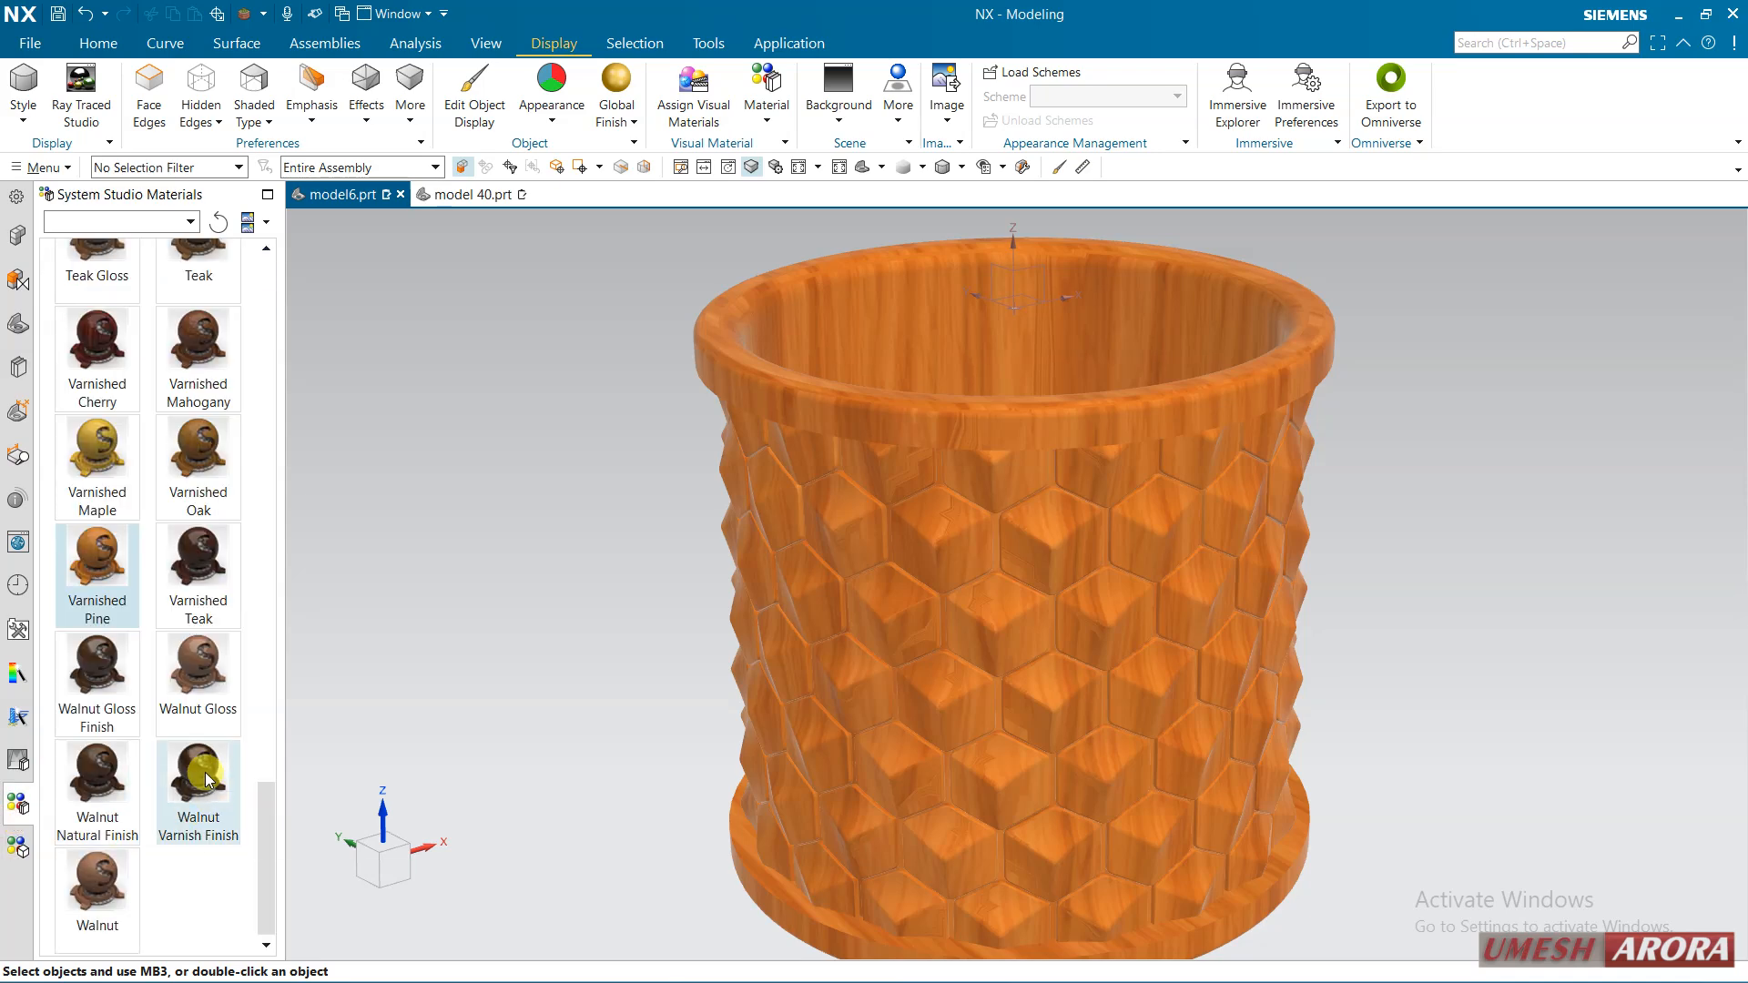
{"action": "left_click_drag", "start_coordinate": [200, 772], "coordinate": [809, 582]}
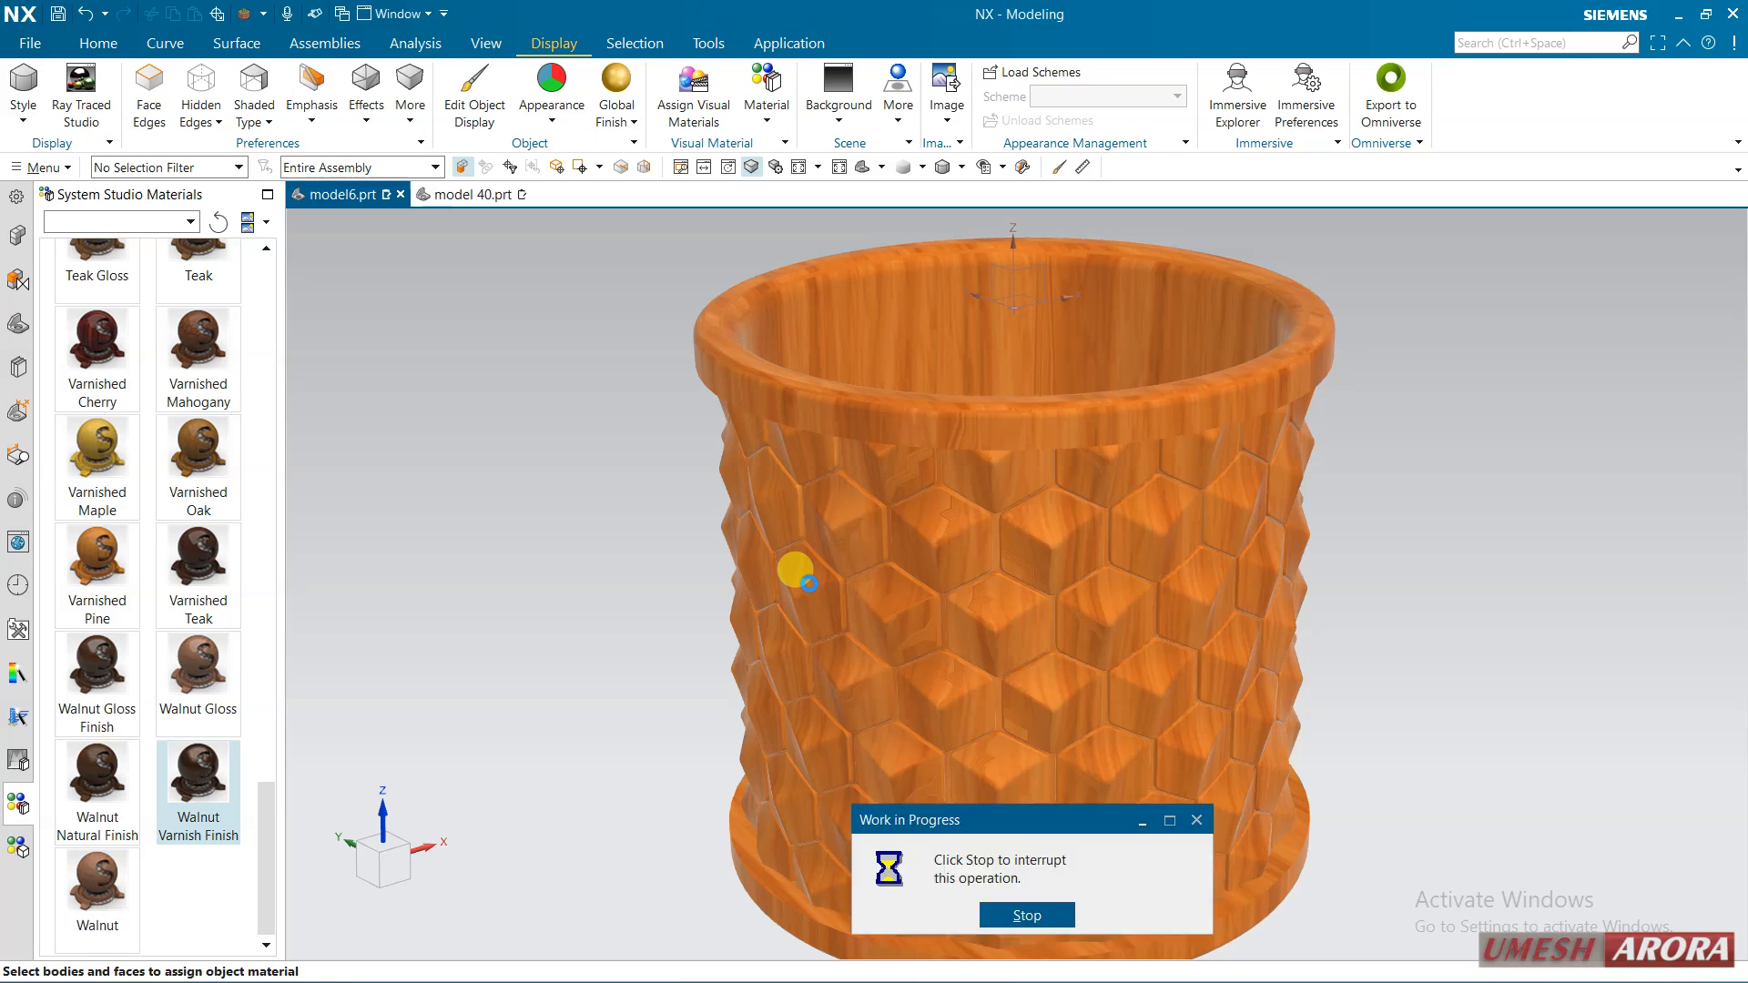
{"action": "mouse_move", "coordinate": [771, 580]}
{"action": "middle_mouse_down"}
{"action": "mouse_move", "coordinate": [753, 554]}
{"action": "mouse_move", "coordinate": [804, 531]}
{"action": "mouse_move", "coordinate": [755, 597]}
{"action": "mouse_move", "coordinate": [772, 592]}
{"action": "middle_mouse_up"}
Try the first two Global Finish options on the walnut ring and compare their look
{"action": "left_click", "coordinate": [640, 135]}
{"action": "left_click", "coordinate": [630, 160]}
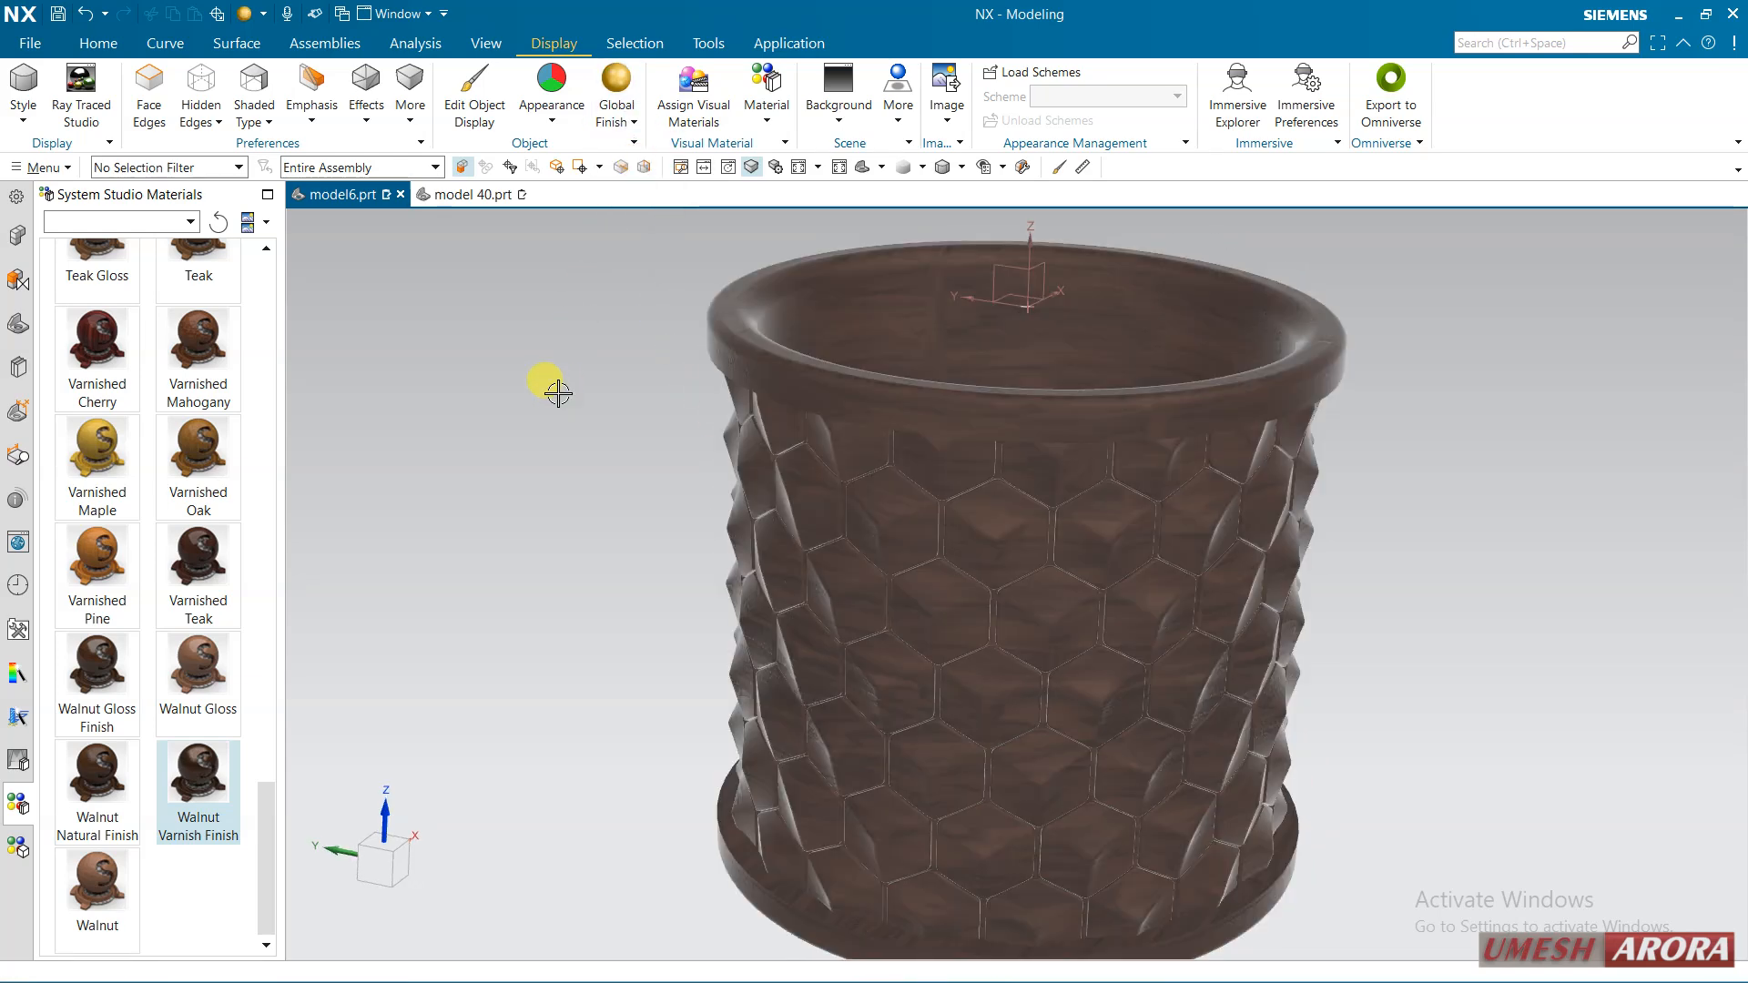
{"action": "middle_click_drag", "start_coordinate": [603, 512], "coordinate": [1215, 588]}
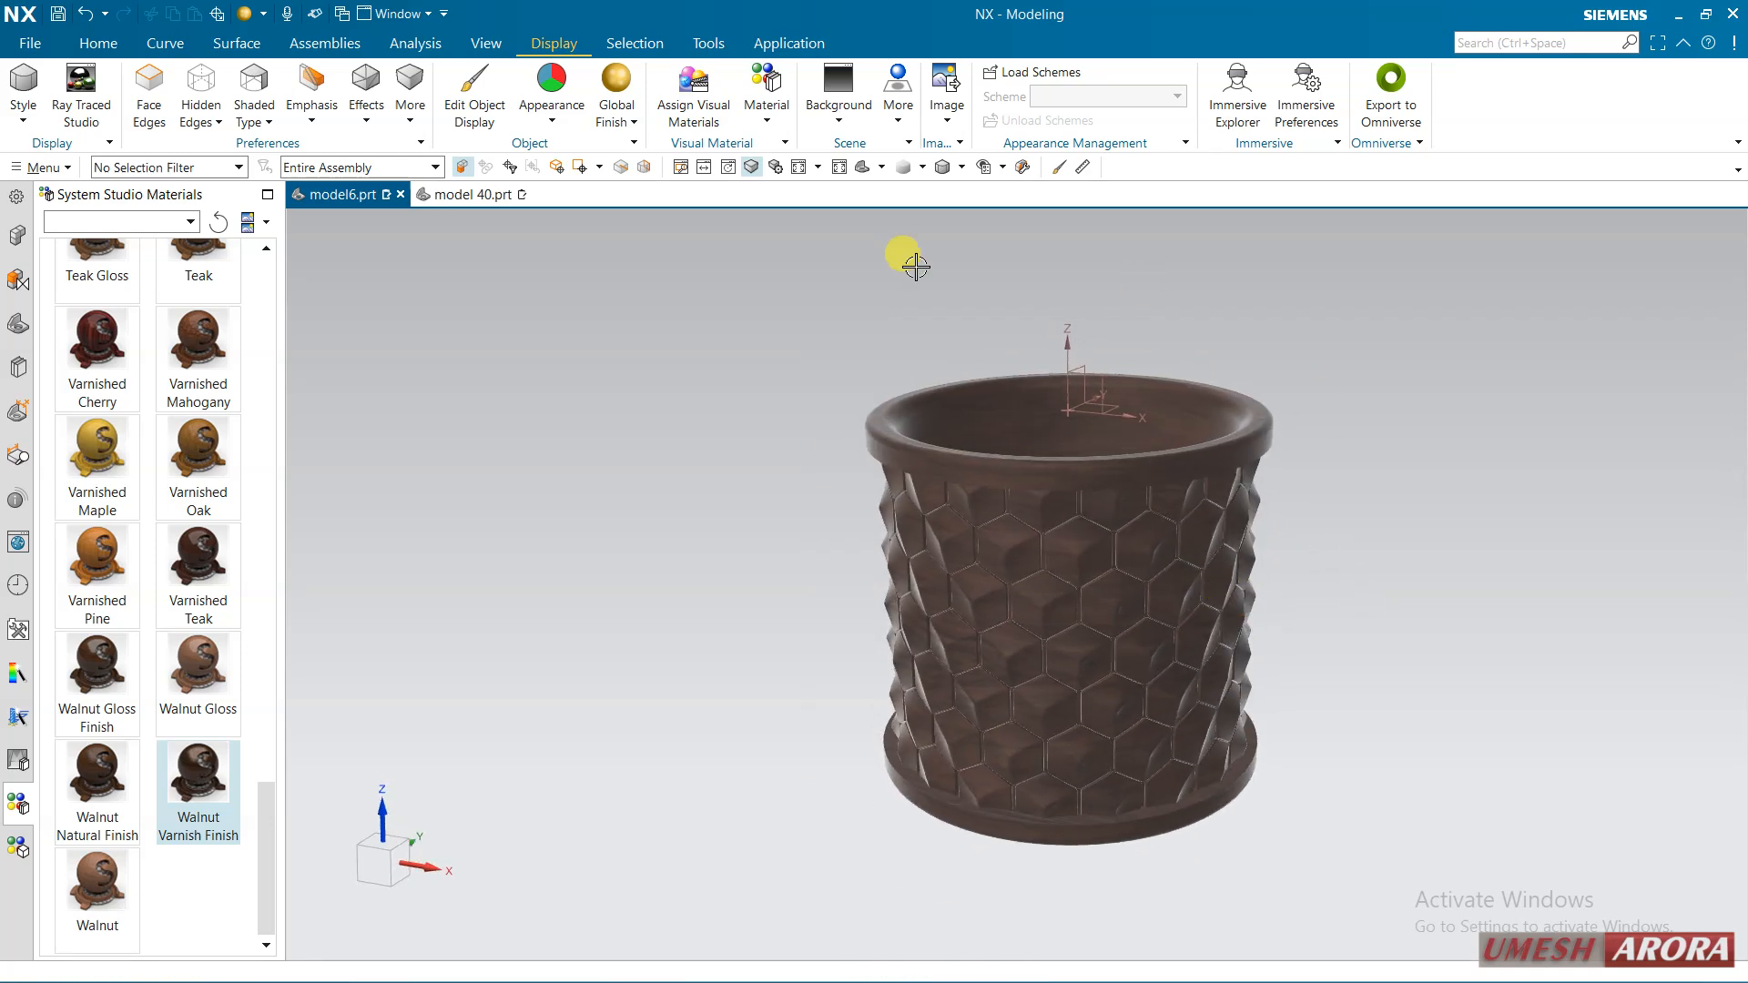
{"action": "left_click", "coordinate": [637, 131]}
{"action": "left_click", "coordinate": [628, 198]}
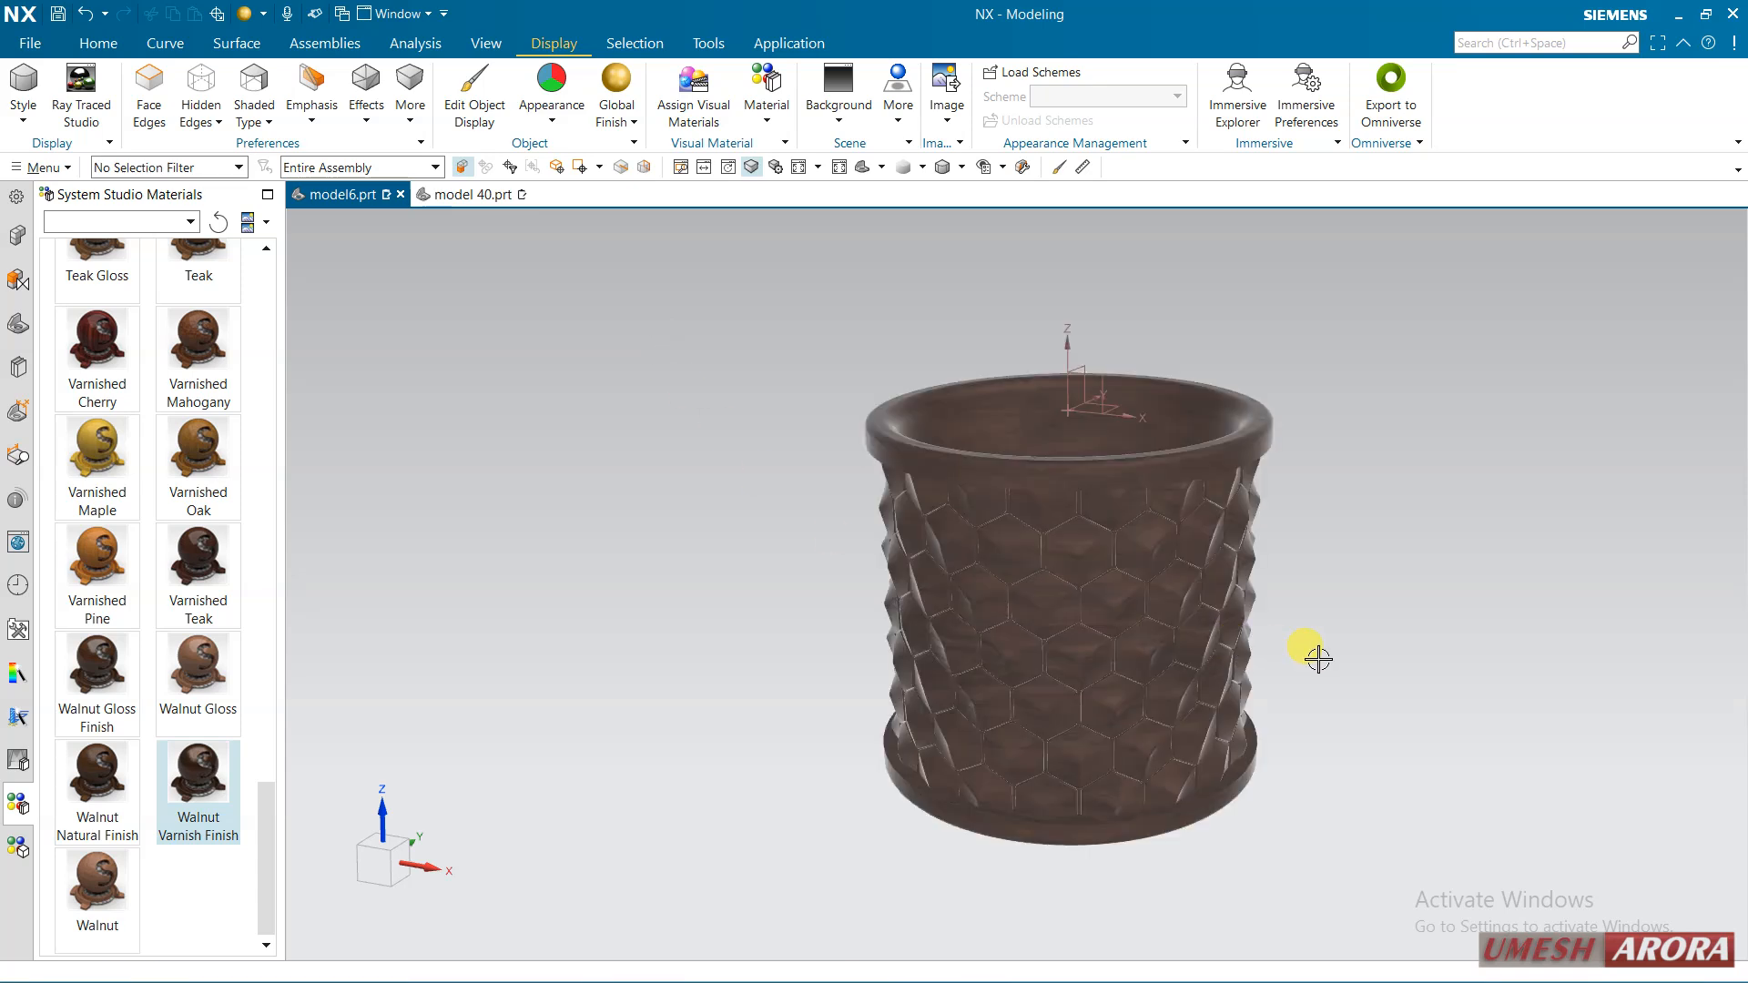
{"action": "scroll", "coordinate": [1318, 658], "scroll_direction": "up", "scroll_amount": 2}
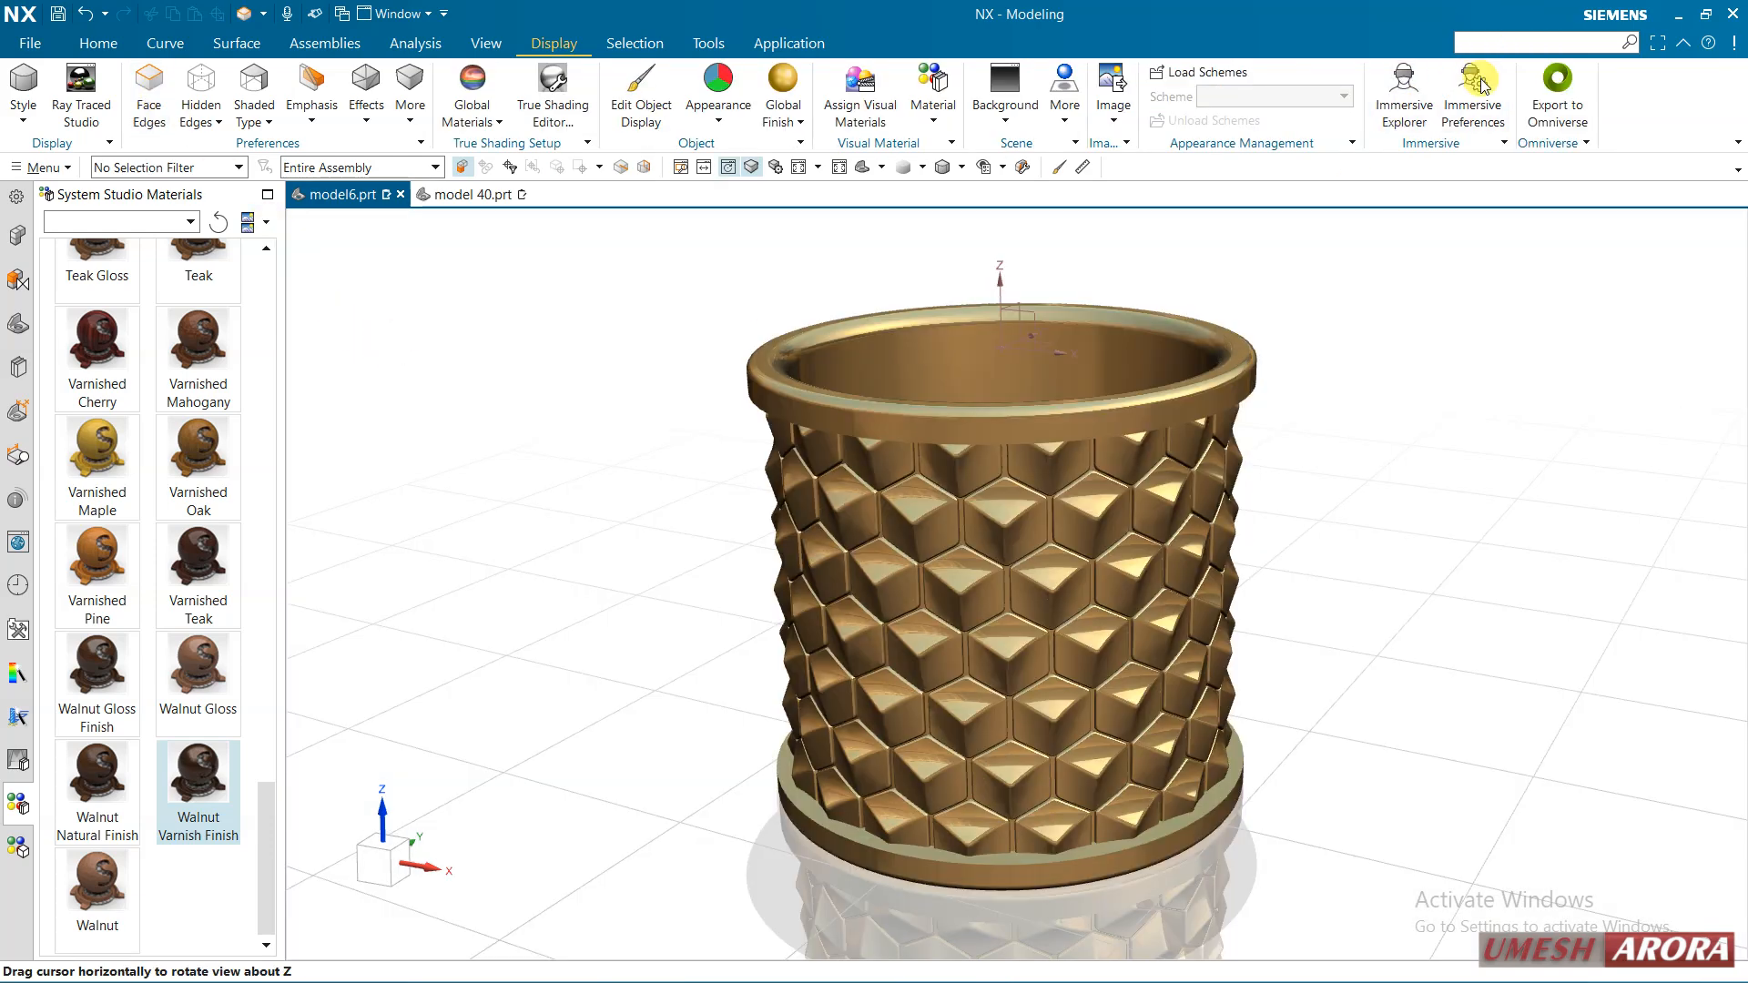
Find the True Shading command by searching for "true" and switch True Shading off and on again
{"action": "type", "text": "r"}
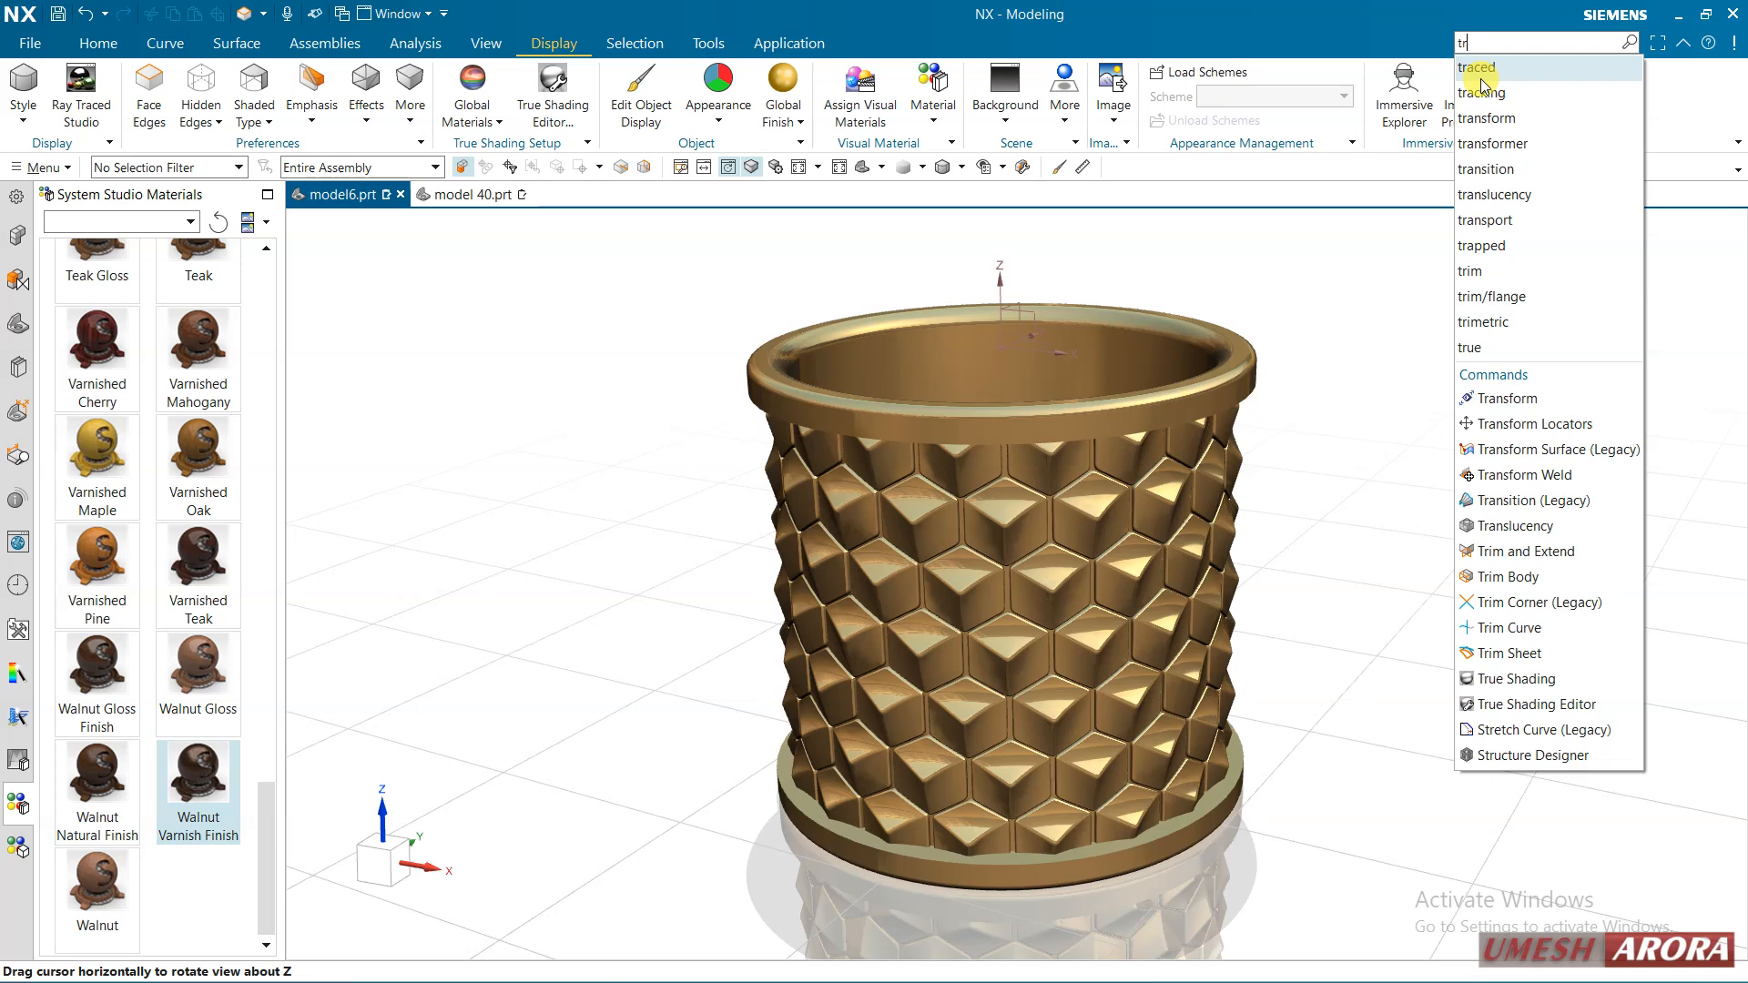
{"action": "type", "text": "ue"}
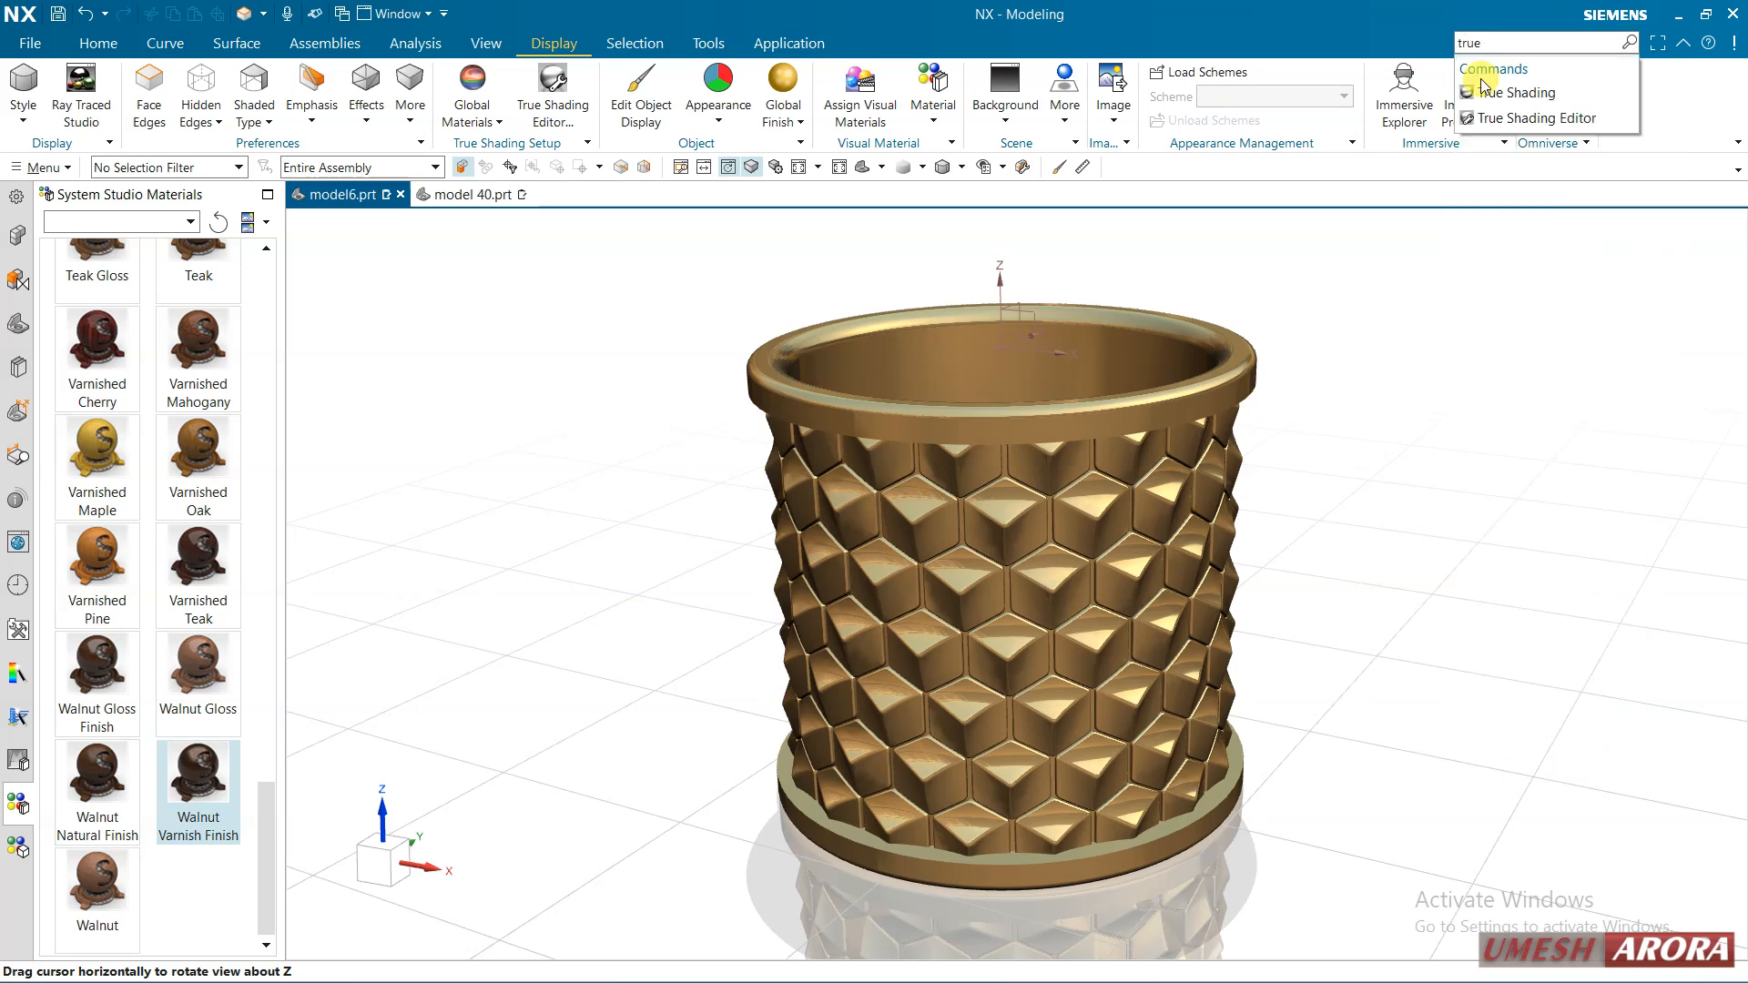
{"action": "left_click", "coordinate": [1490, 96]}
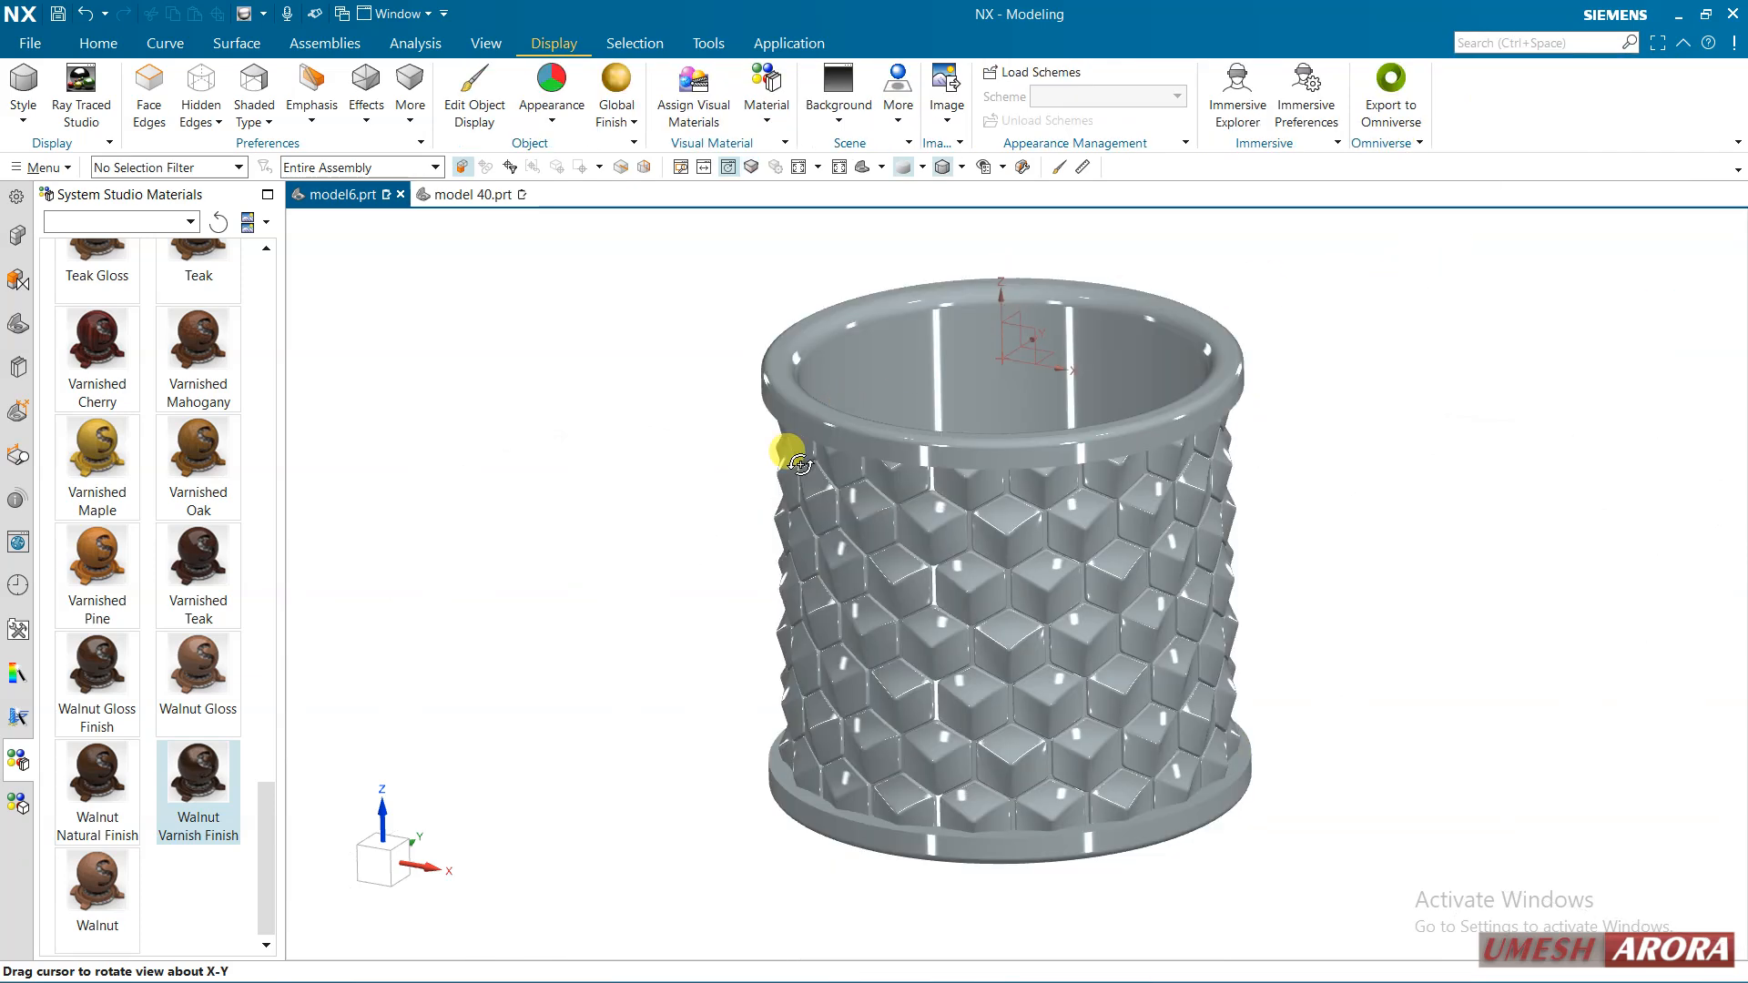
{"action": "mouse_move", "coordinate": [1309, 566]}
{"action": "middle_mouse_down"}
{"action": "mouse_move", "coordinate": [1299, 500]}
{"action": "mouse_move", "coordinate": [1313, 585]}
{"action": "mouse_move", "coordinate": [1299, 558]}
{"action": "middle_mouse_up"}
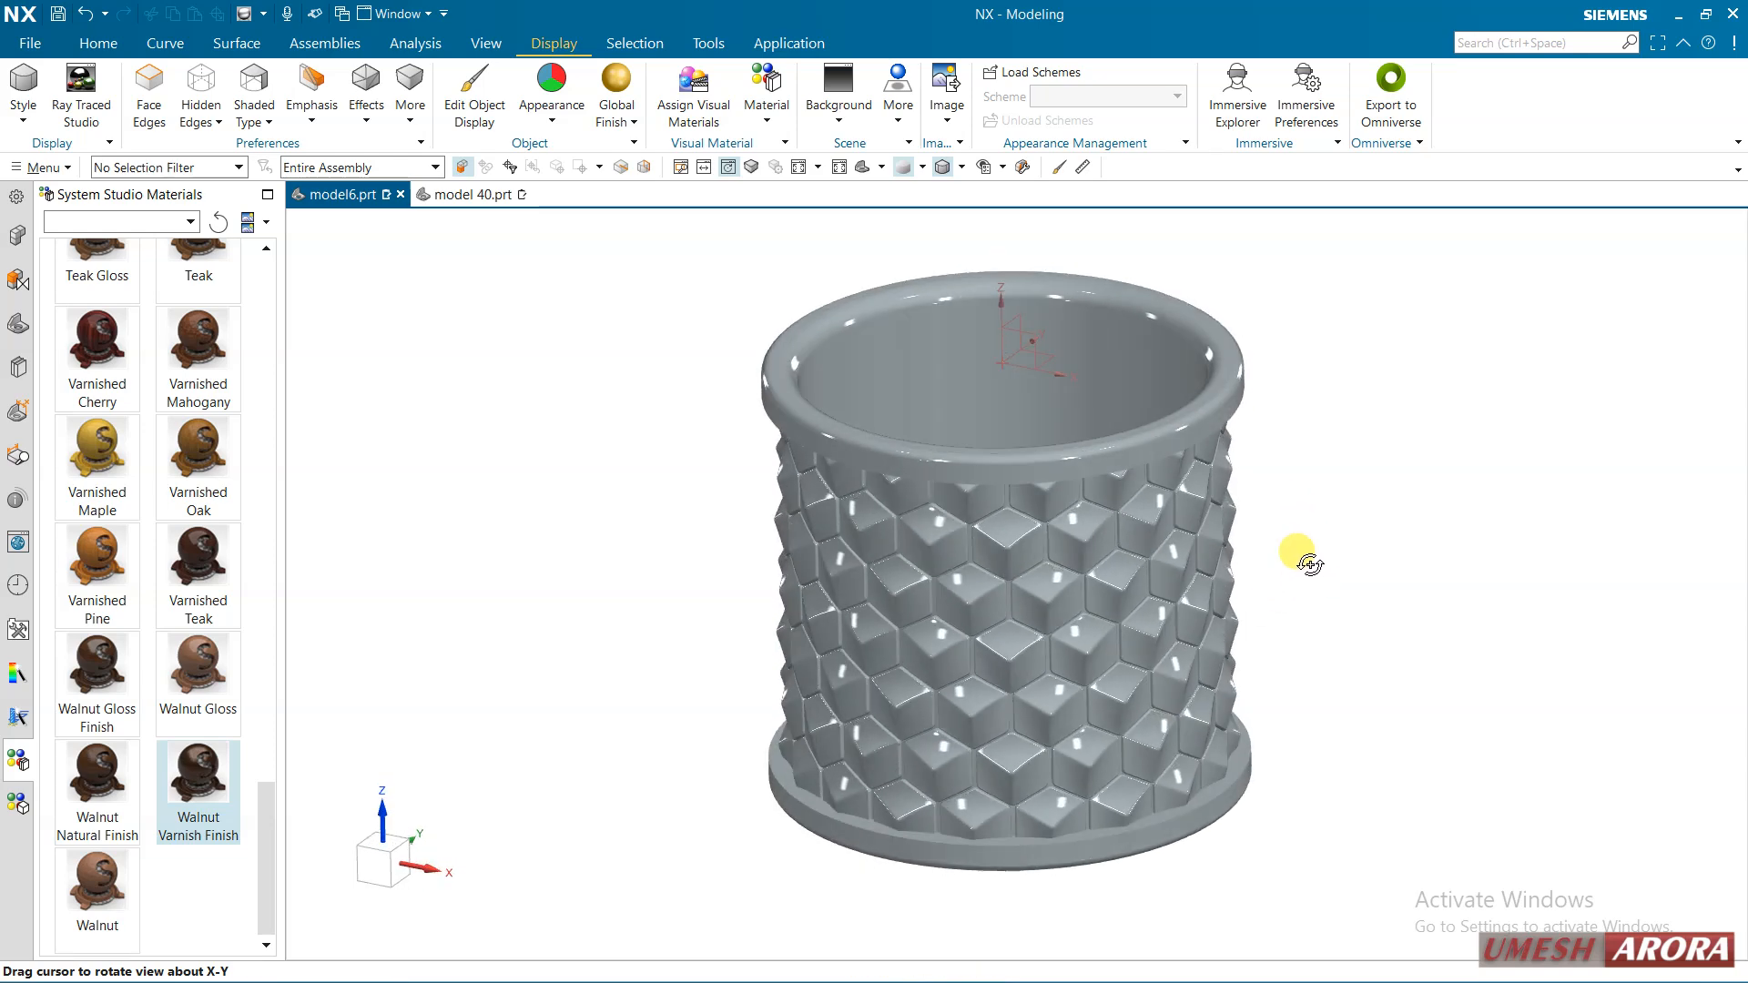
{"action": "scroll", "coordinate": [1299, 558], "scroll_direction": "up", "scroll_amount": 2}
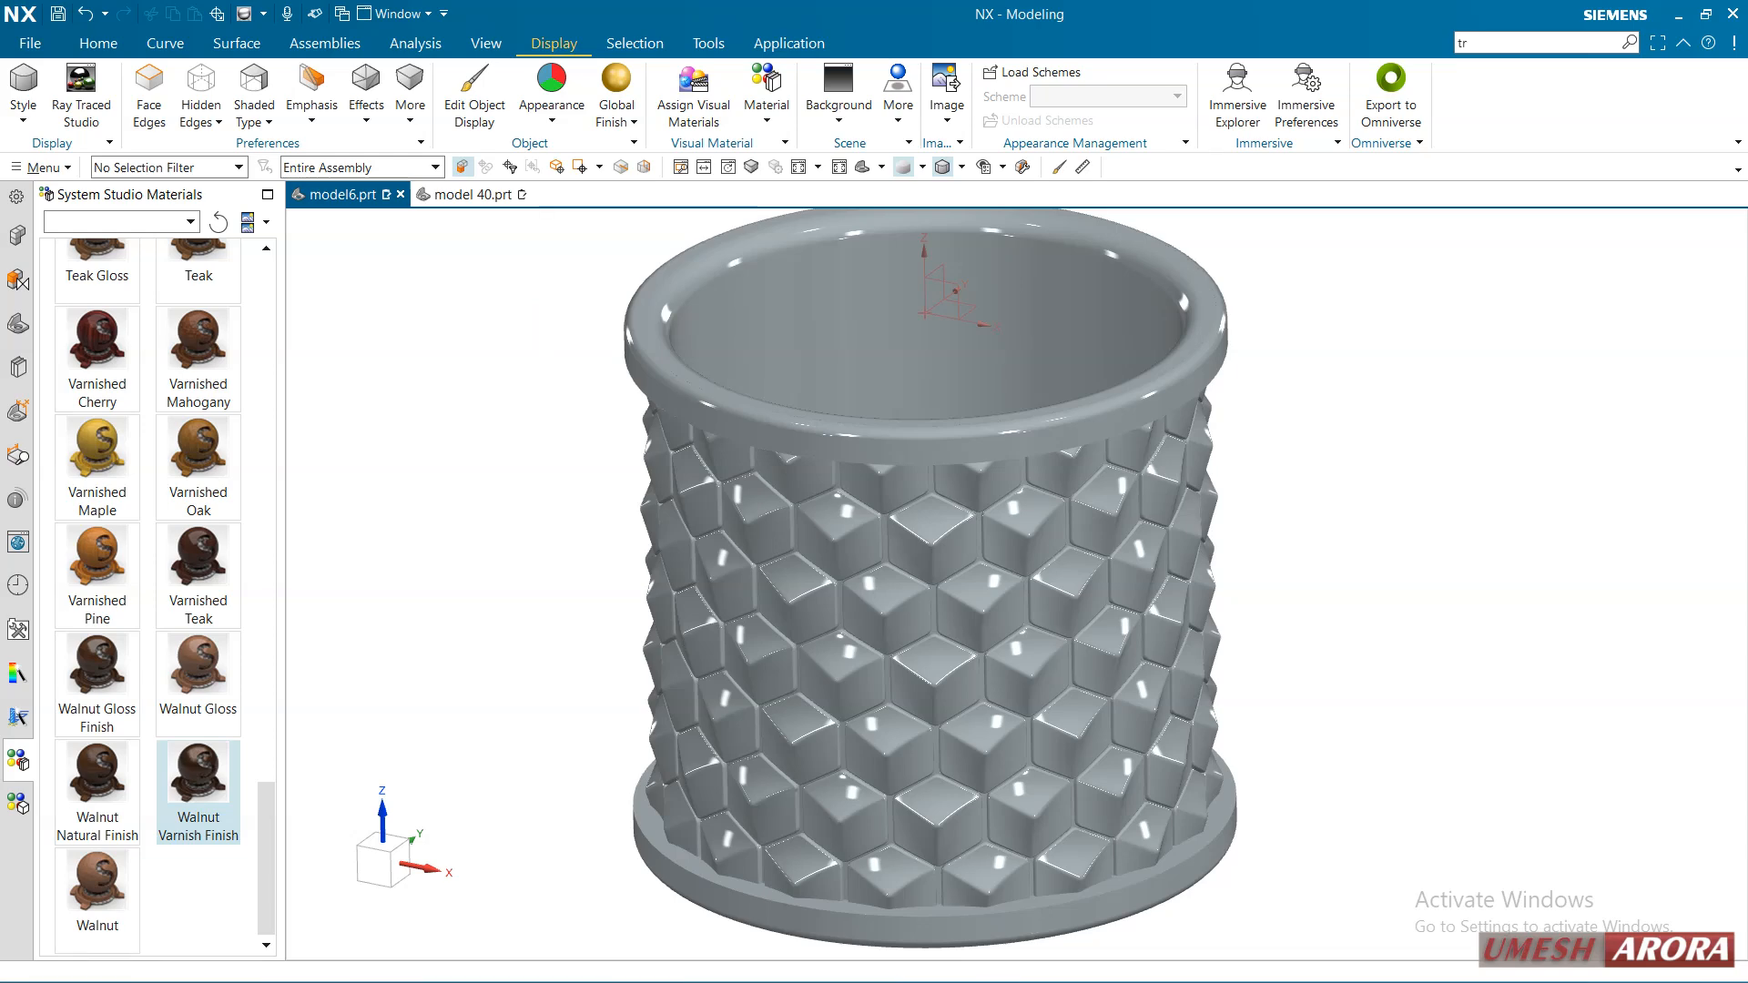
{"action": "type", "text": "ue"}
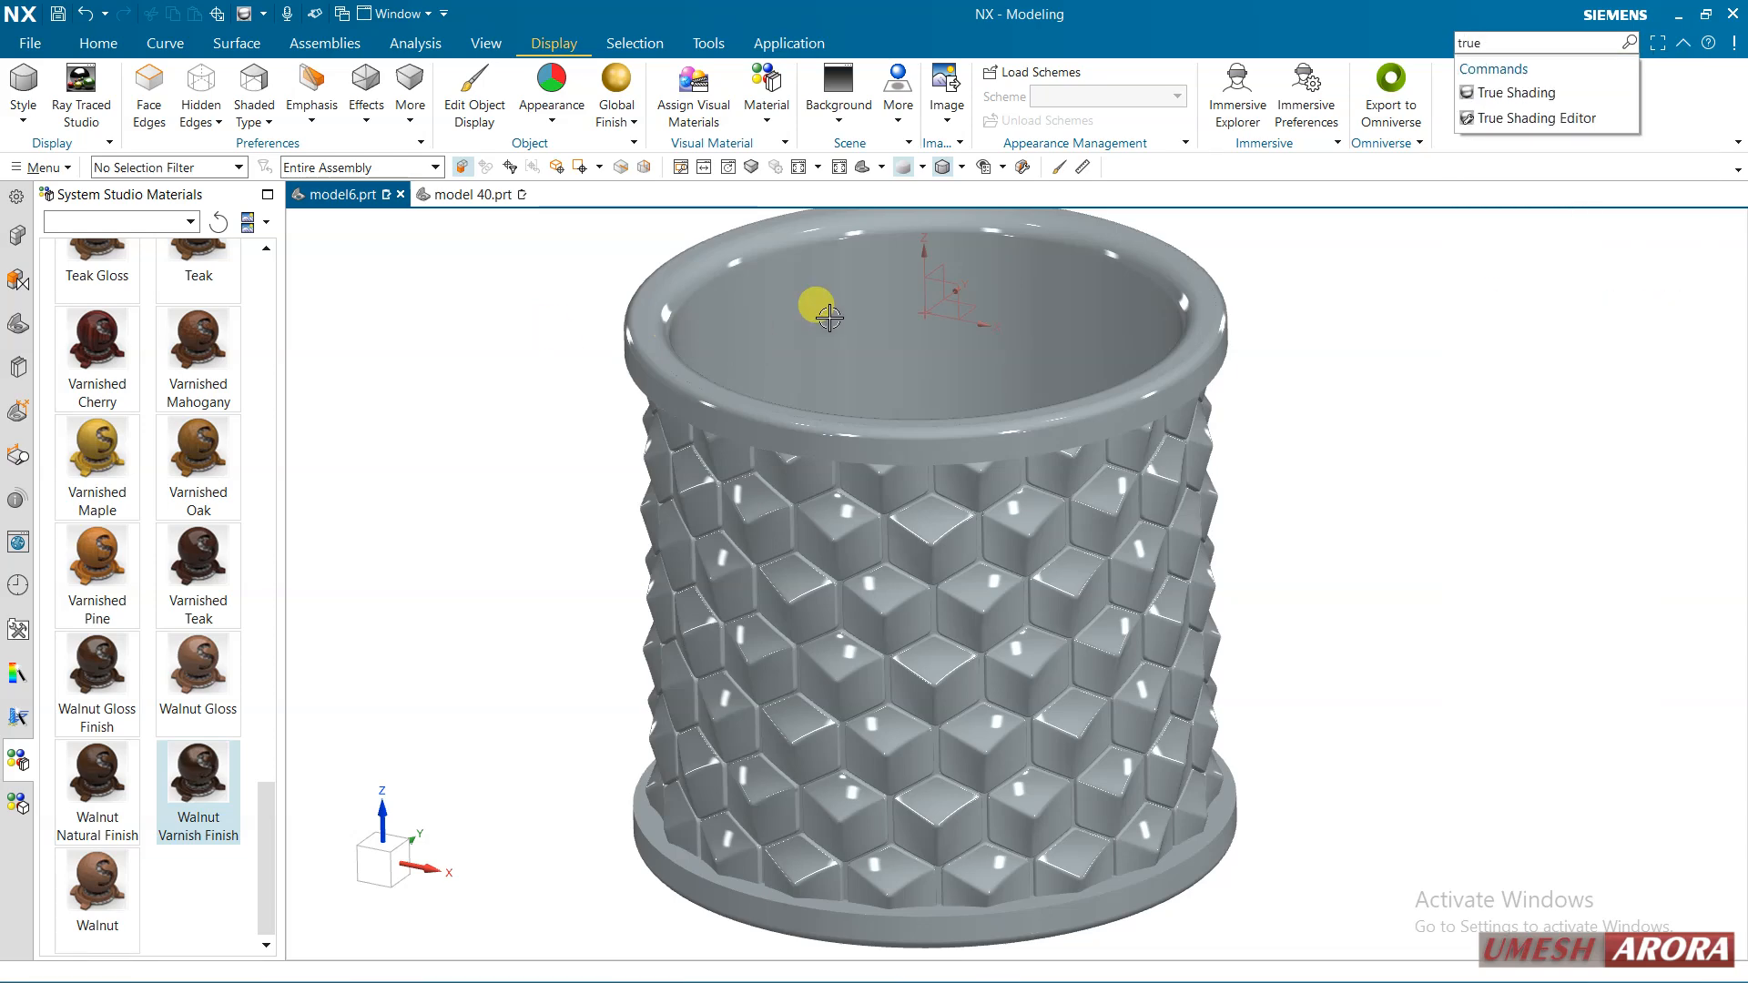
{"action": "left_click", "coordinate": [1515, 92]}
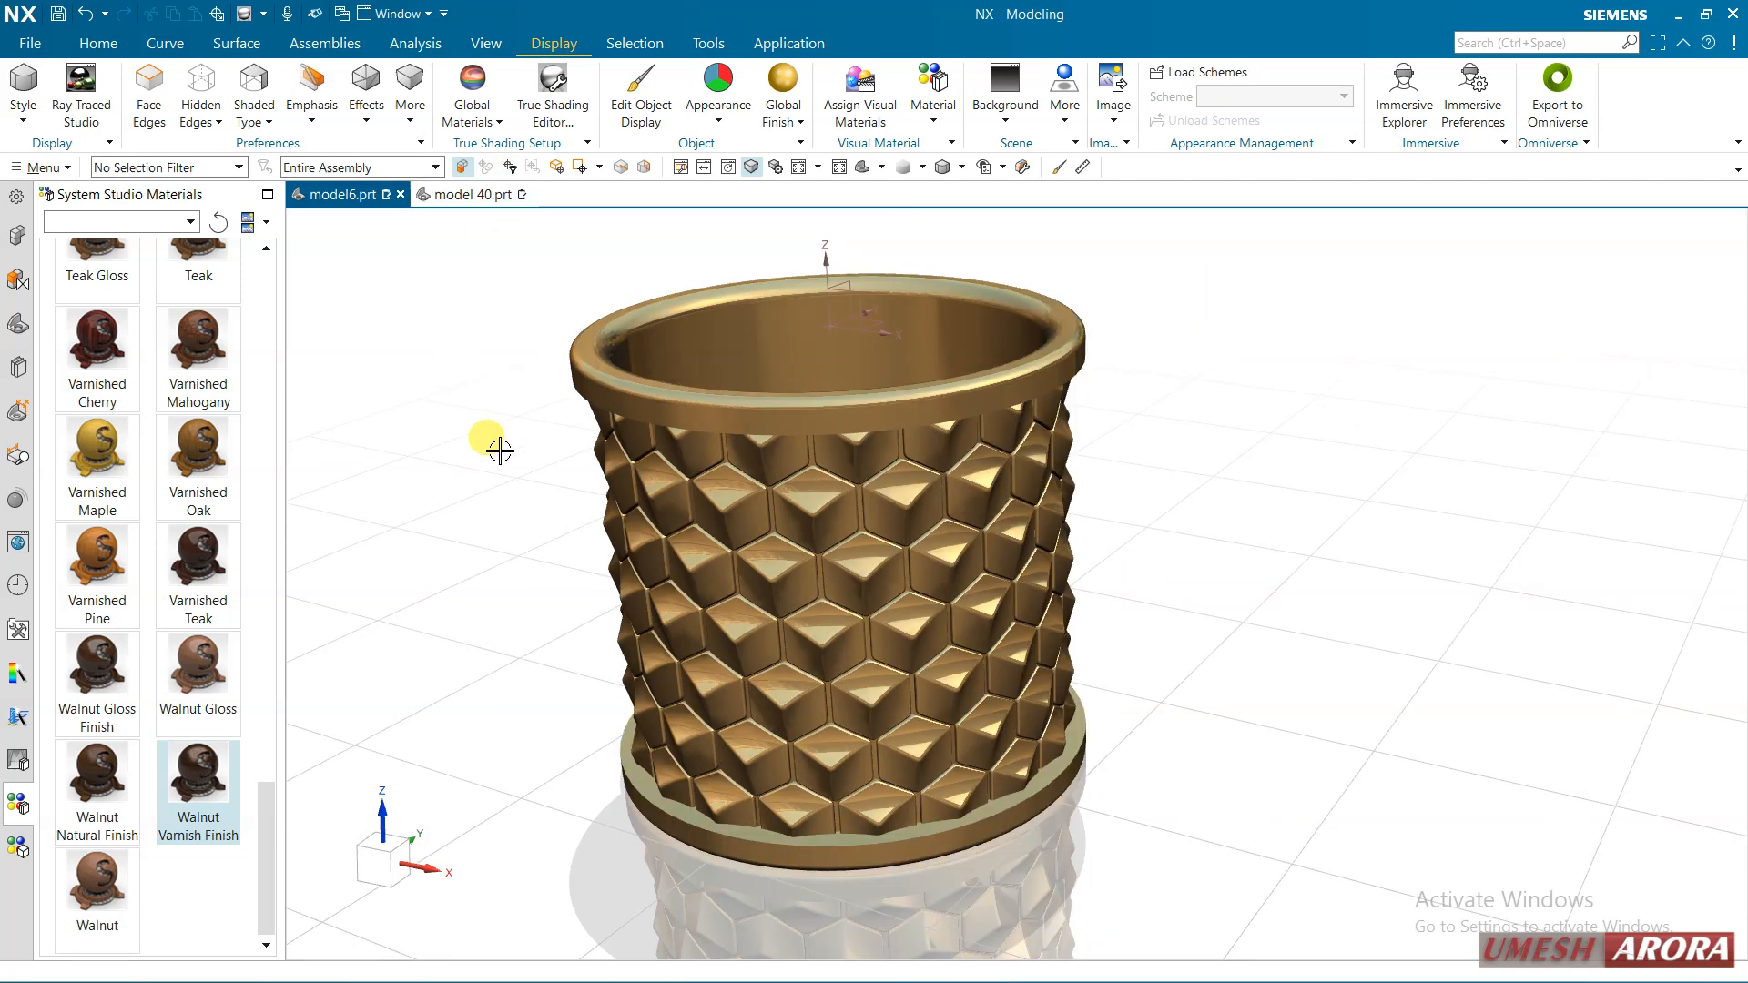
Apply the copper-brown metallic global material to the ring in True Shading
{"action": "mouse_move", "coordinate": [1211, 538]}
{"action": "middle_mouse_down"}
{"action": "mouse_move", "coordinate": [1236, 532]}
{"action": "mouse_move", "coordinate": [1216, 518]}
{"action": "middle_mouse_up"}
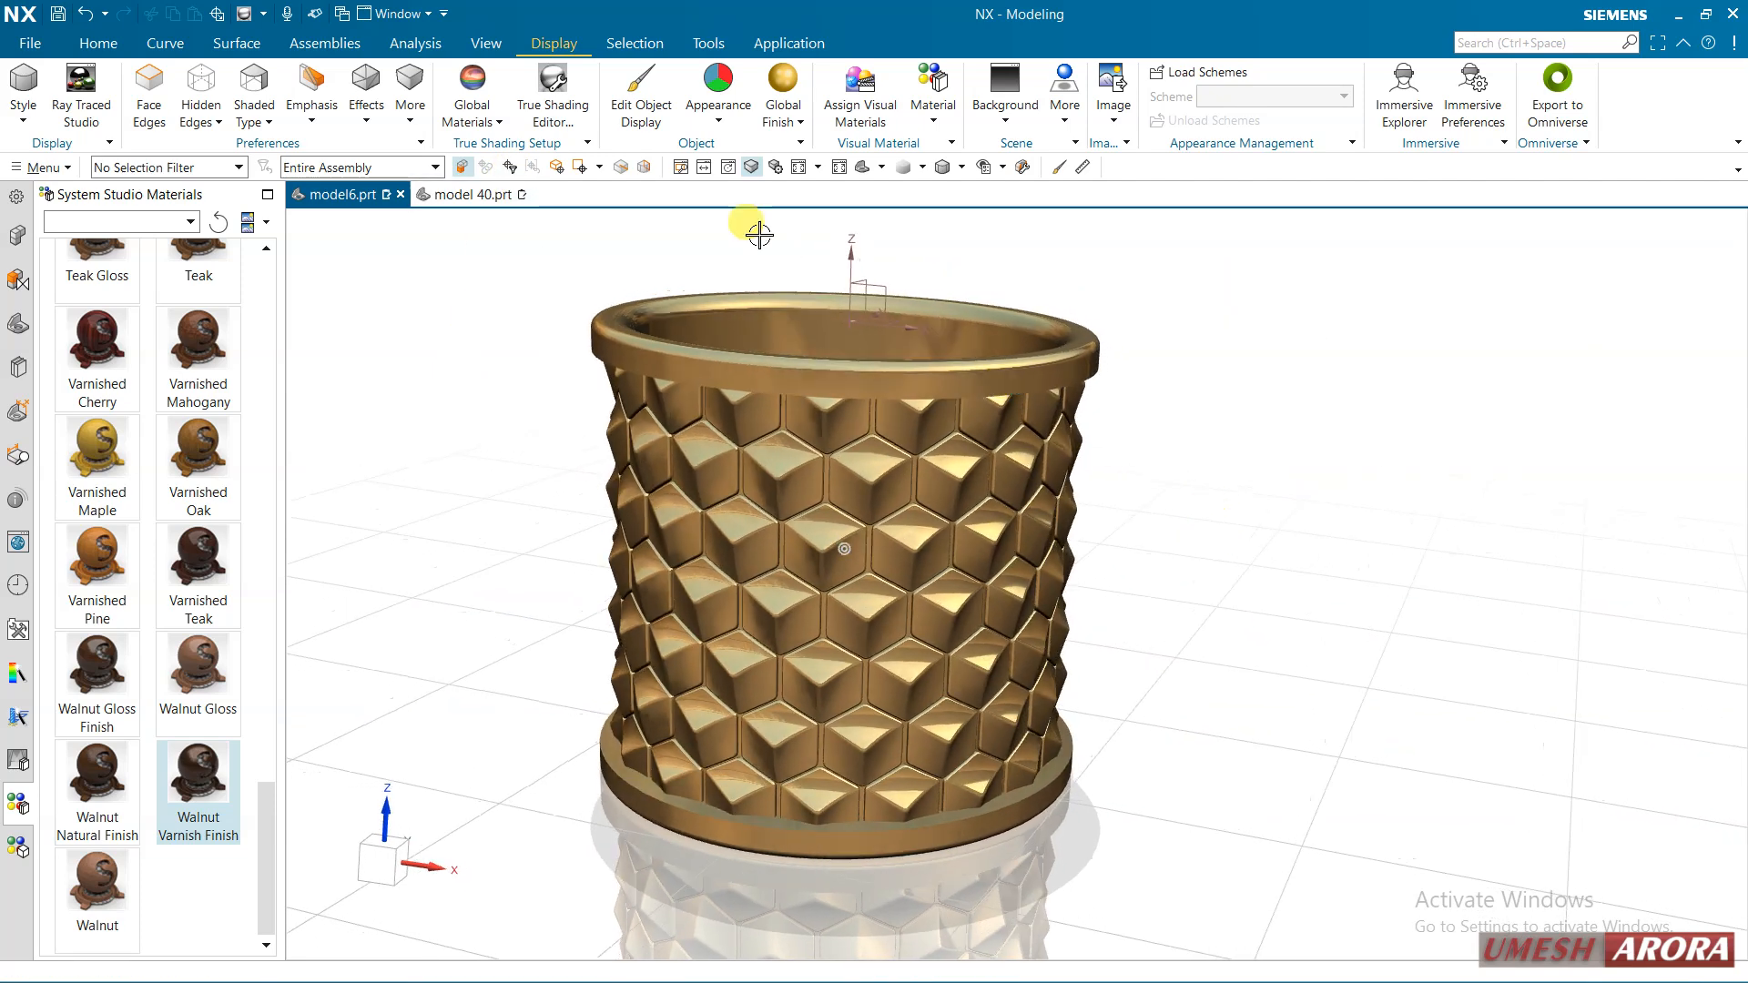
{"action": "left_click", "coordinate": [502, 122]}
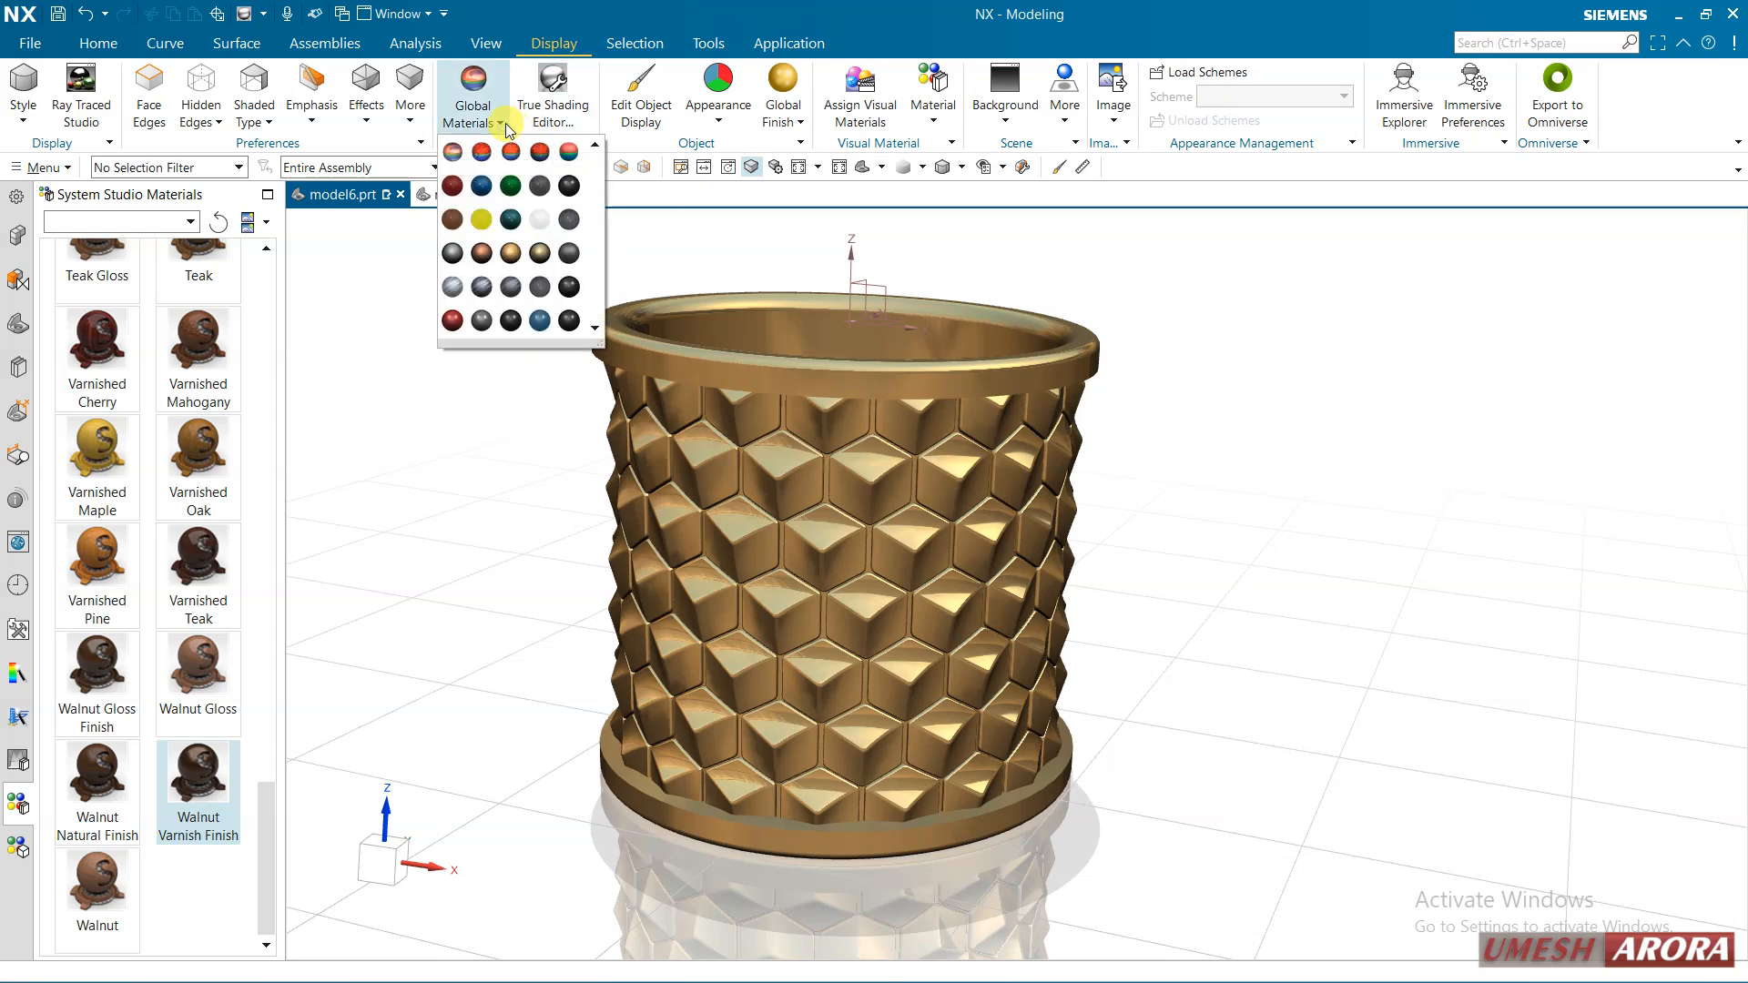
{"action": "left_click", "coordinate": [486, 253]}
{"action": "middle_click_drag", "start_coordinate": [456, 418], "coordinate": [672, 235]}
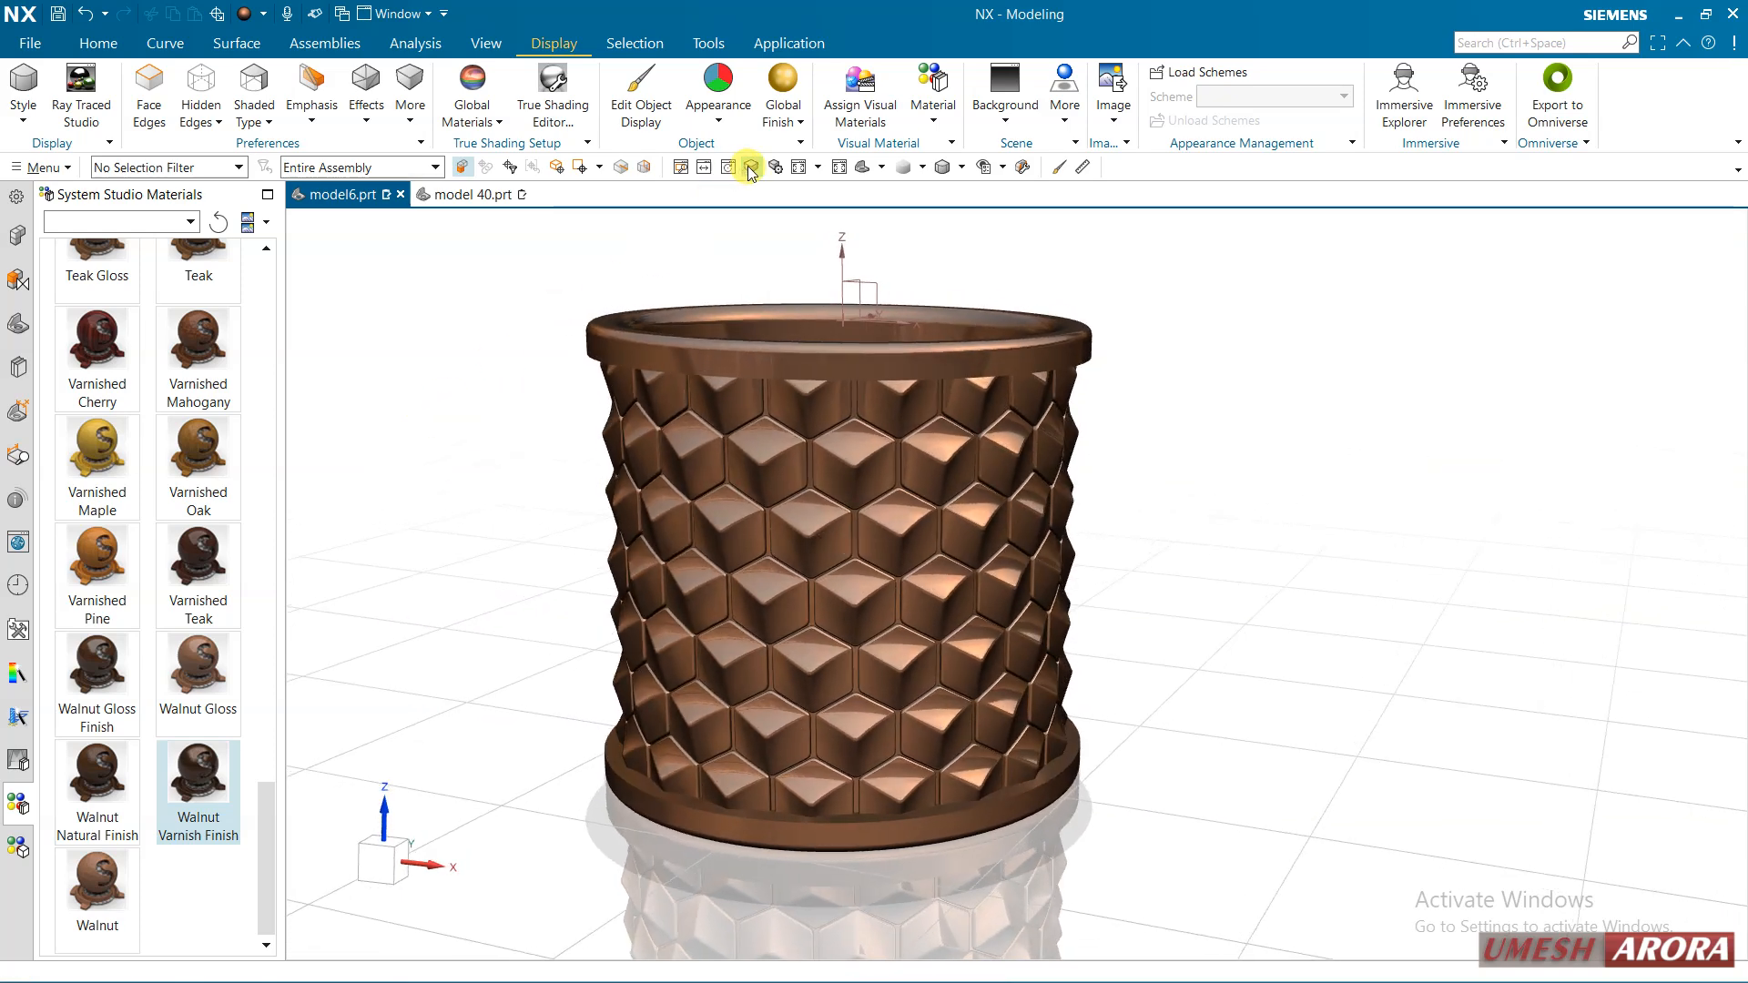
Toggle the perspective projection of the view off and back on
{"action": "left_click", "coordinate": [750, 170]}
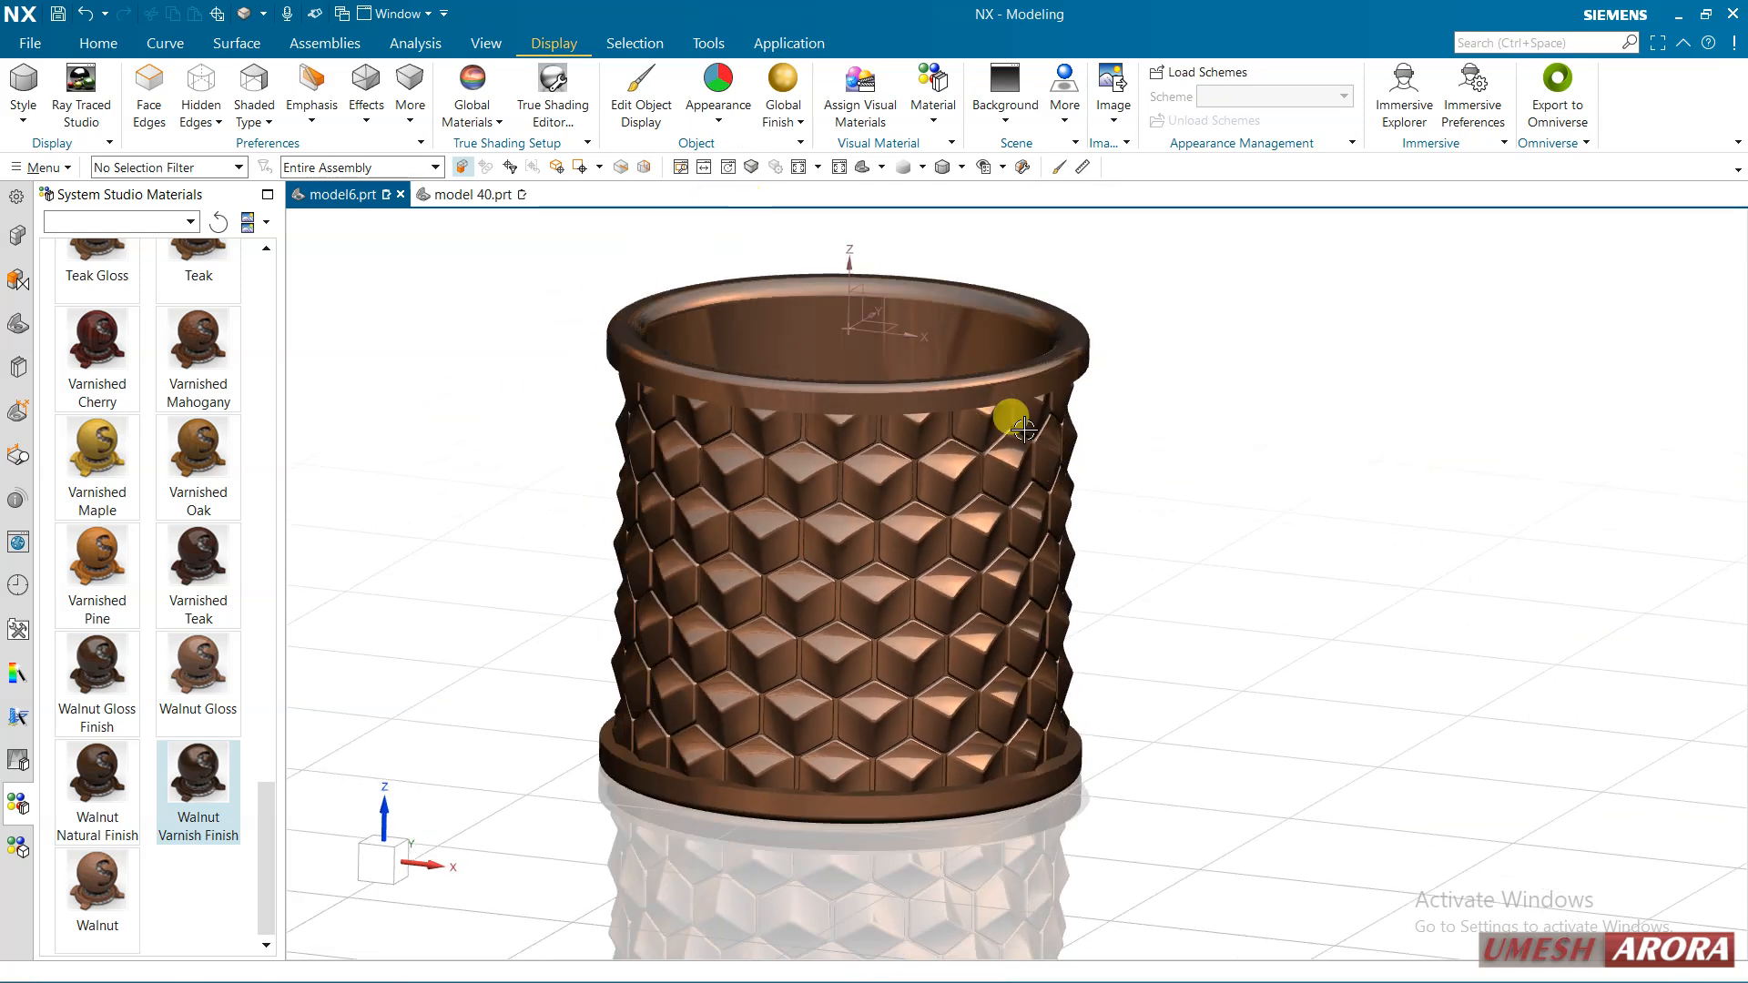
{"action": "middle_click_drag", "start_coordinate": [1023, 423], "coordinate": [1084, 438]}
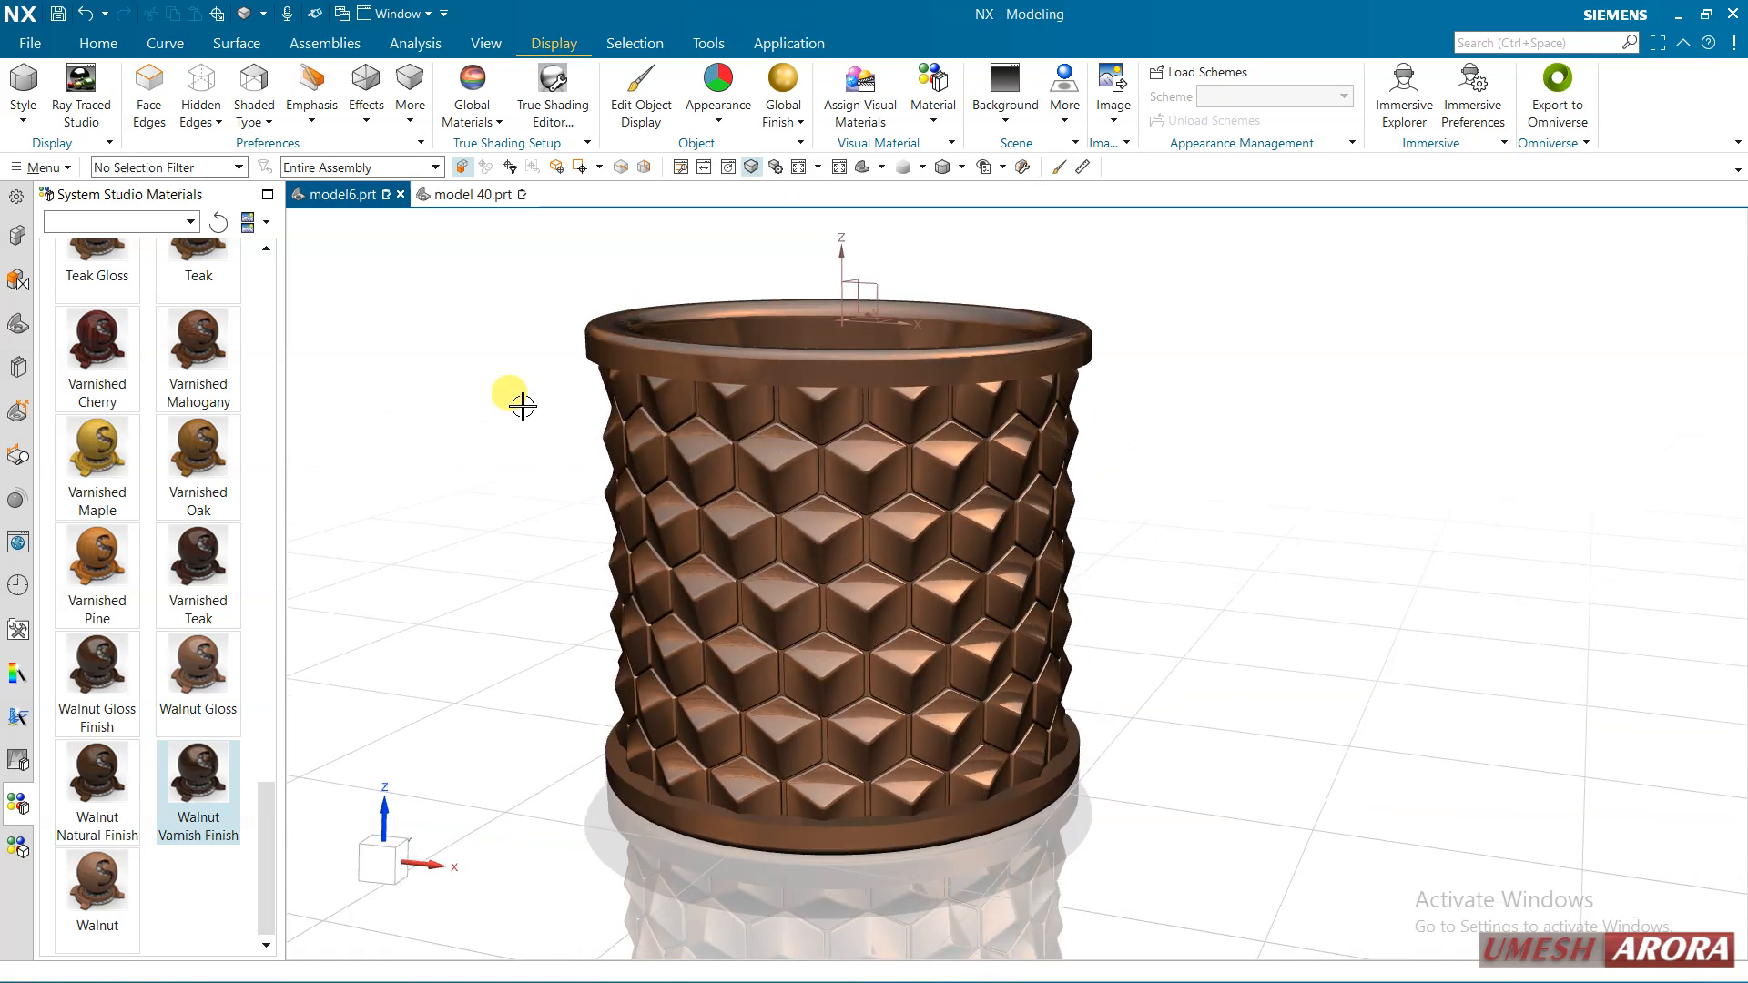
Hide the datum coordinate system at the ring's top opening and view the ring from above
{"action": "scroll", "coordinate": [522, 406], "scroll_direction": "up", "scroll_amount": 2}
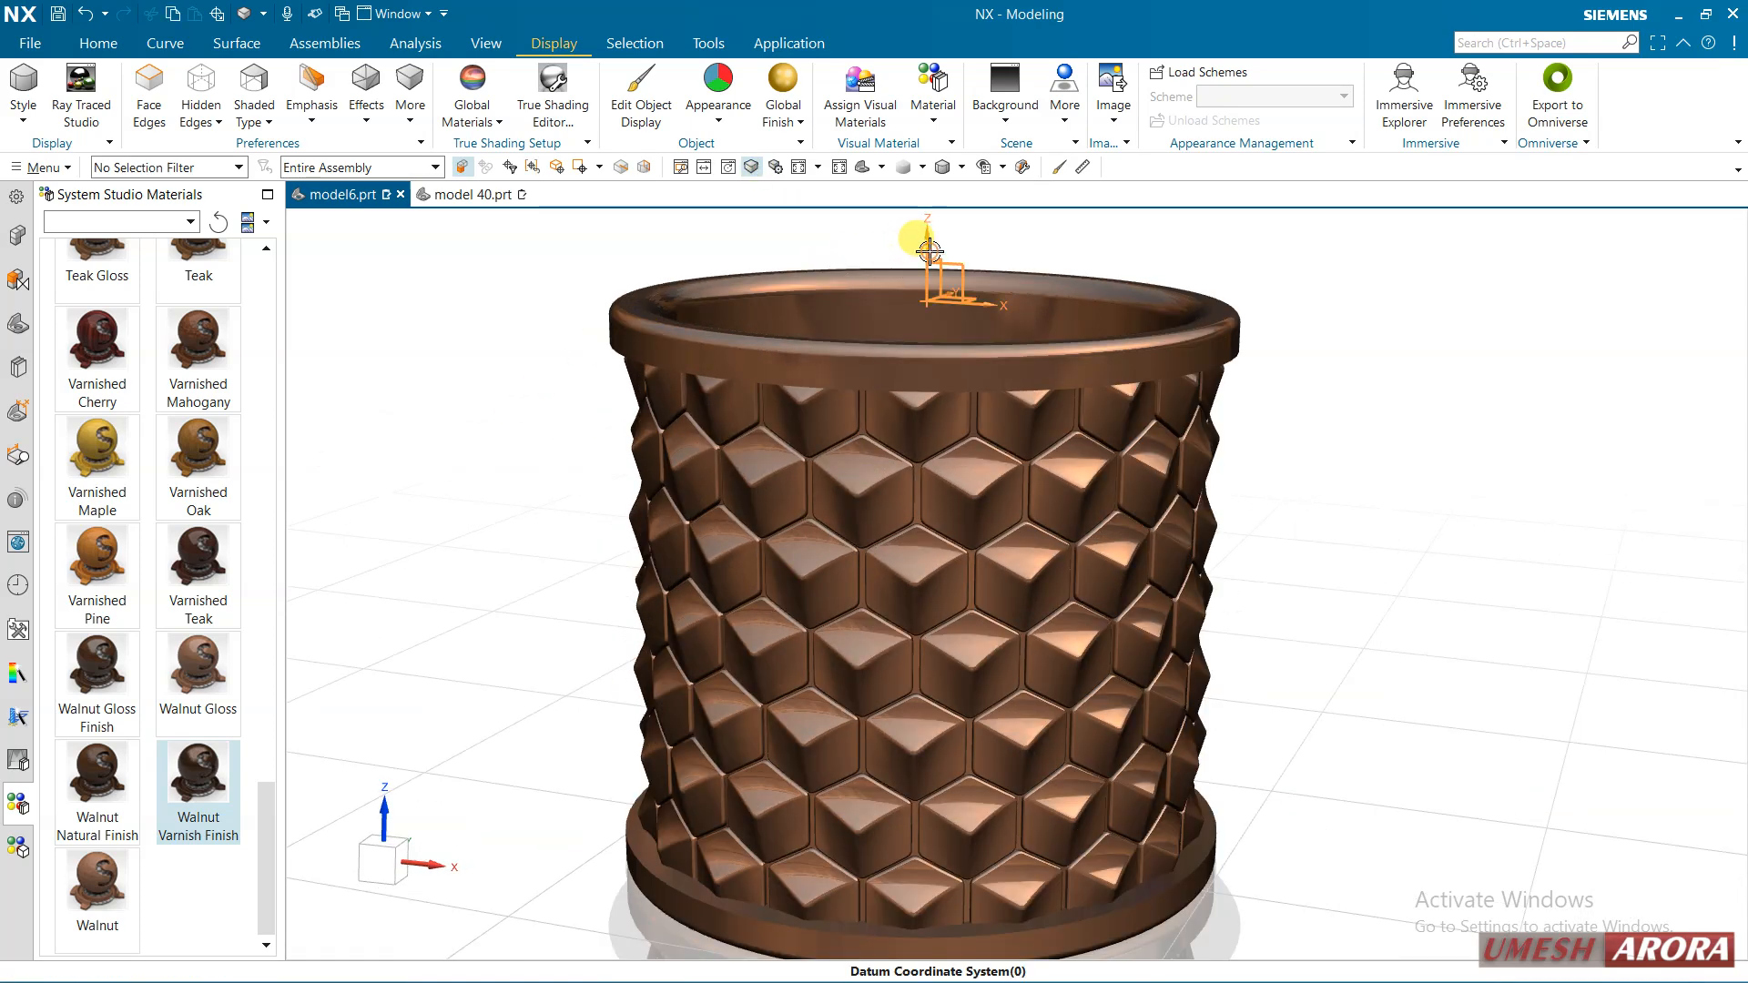
{"action": "right_click_drag", "start_coordinate": [929, 251], "coordinate": [928, 272]}
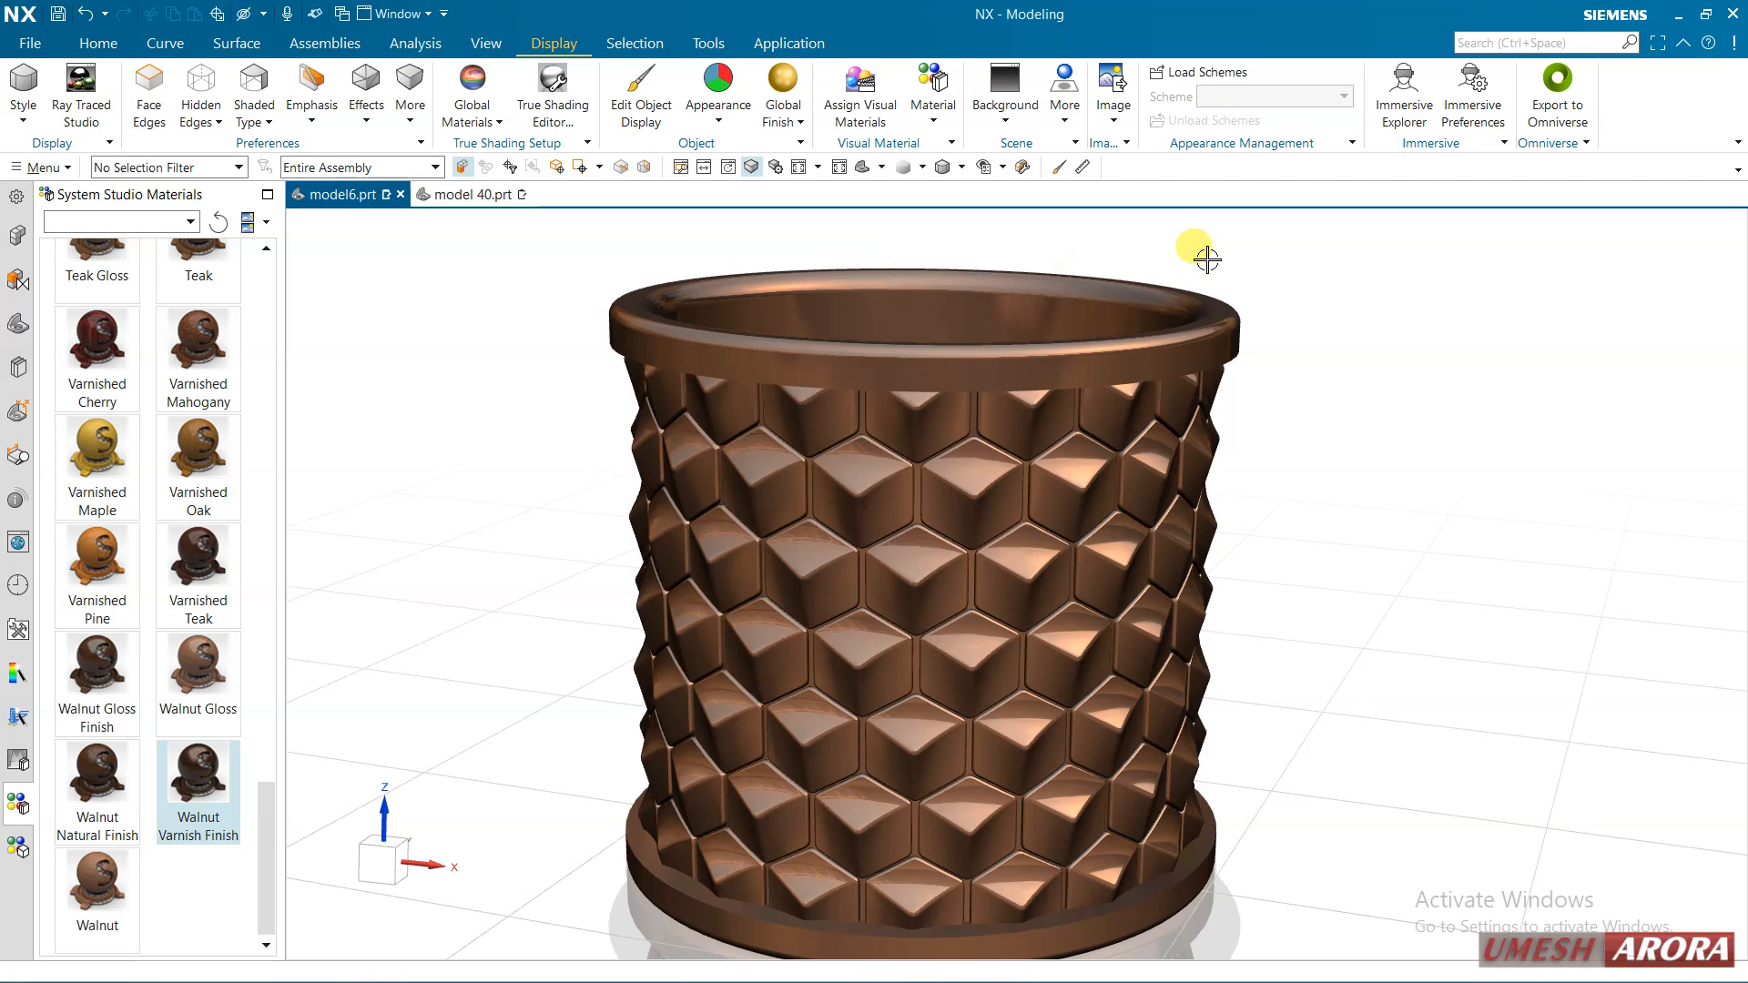
{"action": "middle_click_drag", "start_coordinate": [1206, 260], "coordinate": [1286, 379]}
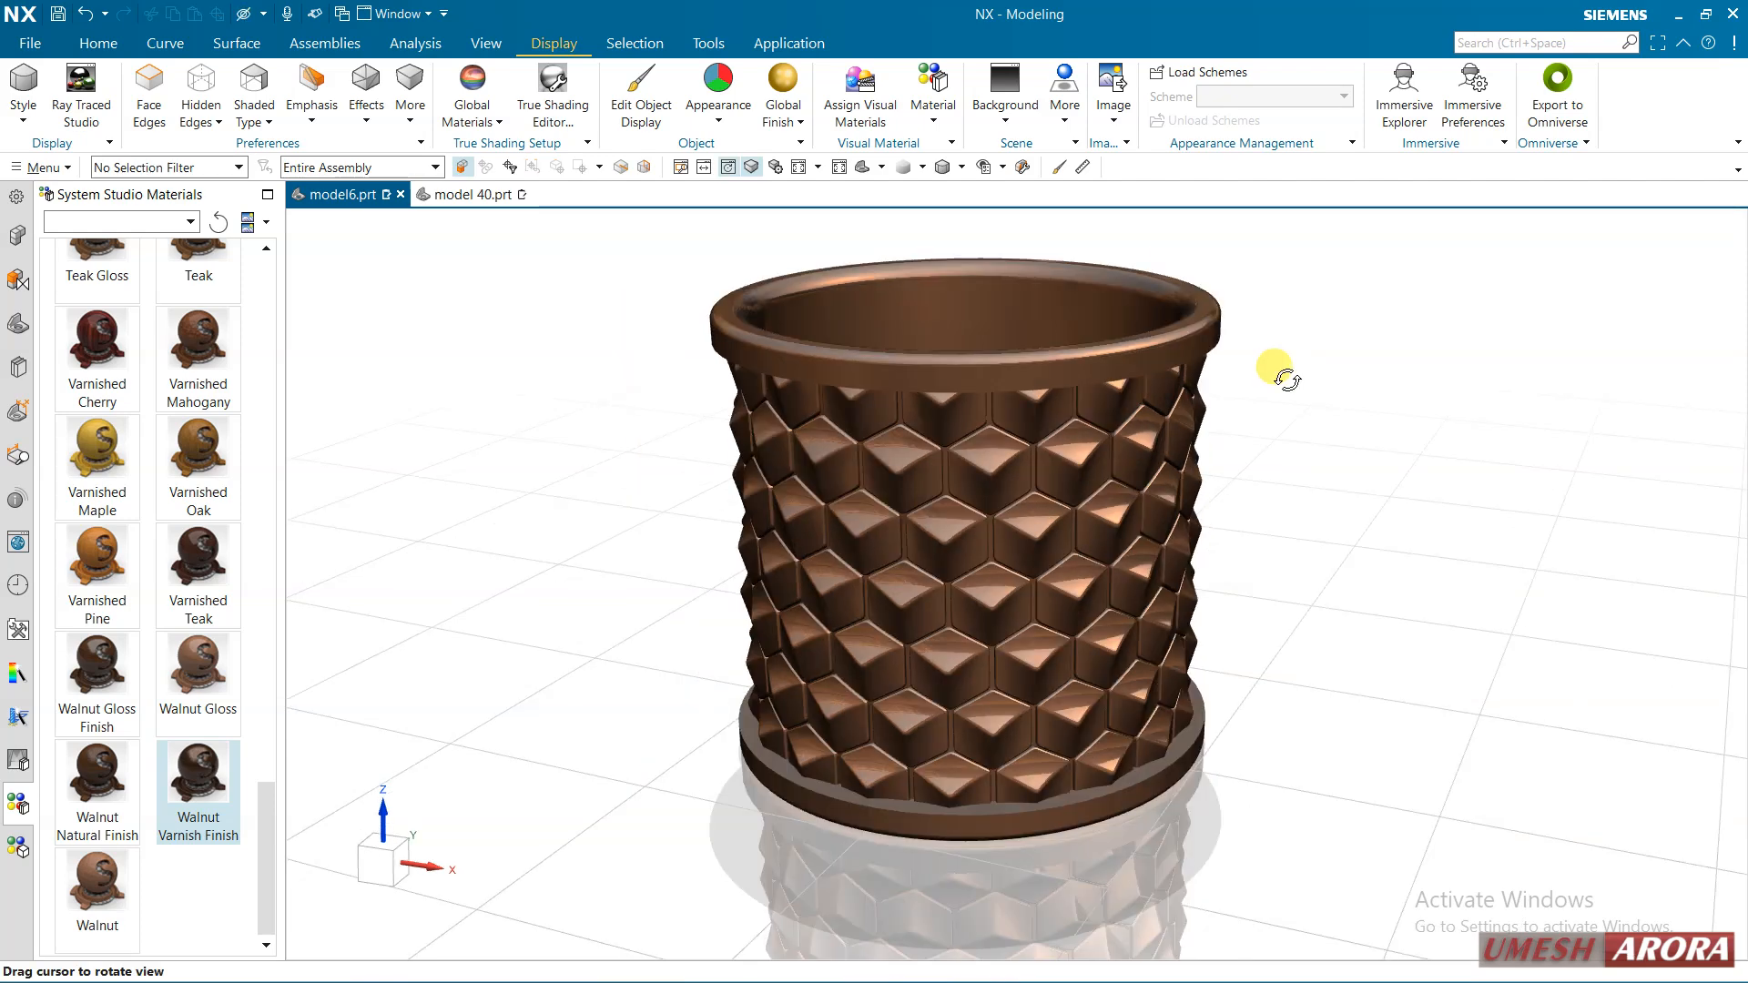